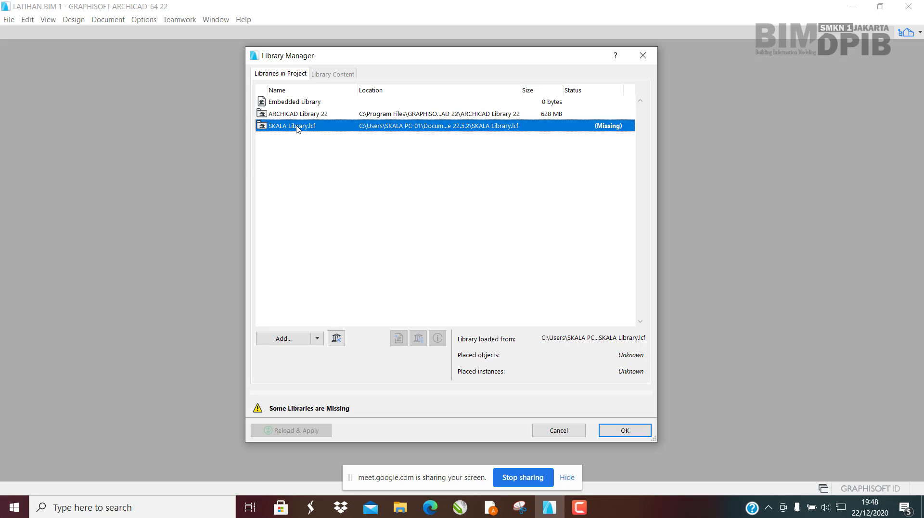
Step: Switch to the browser and check SKALA Library.lcf in the TEMPLATE ARCHICAD folder on Google Drive, then return to Archicad's Library Manager
click(283, 340)
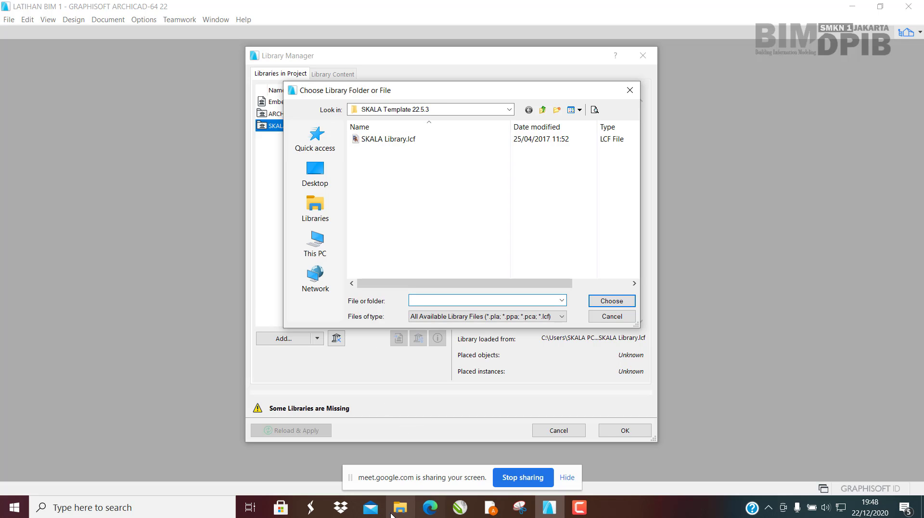
mouse_move(490, 510)
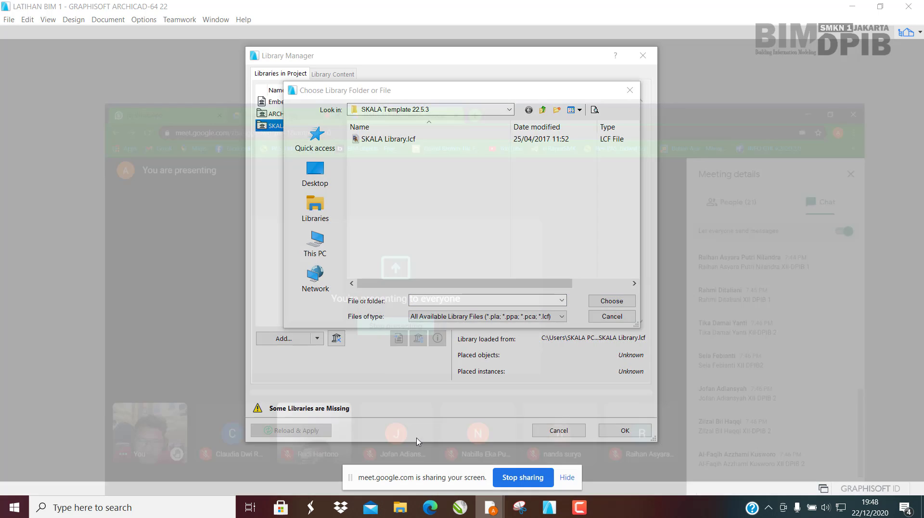
click(423, 462)
click(345, 12)
click(139, 154)
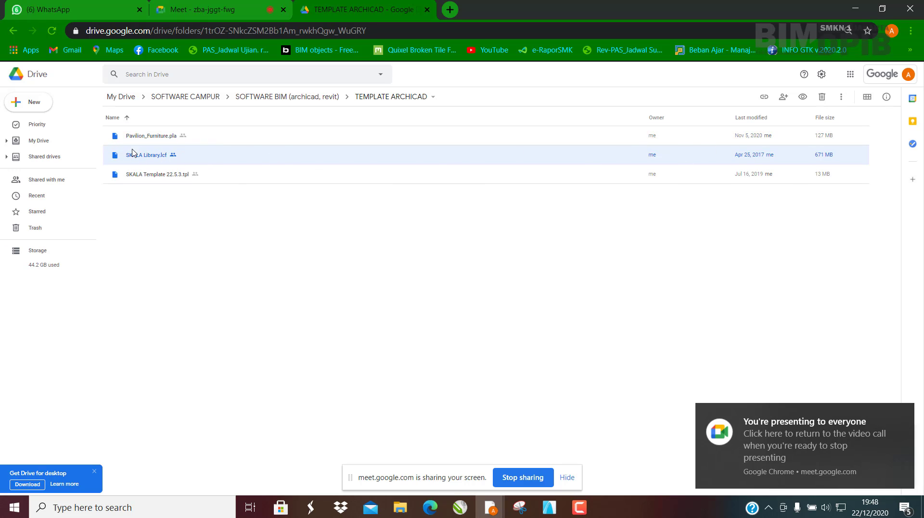
click(407, 509)
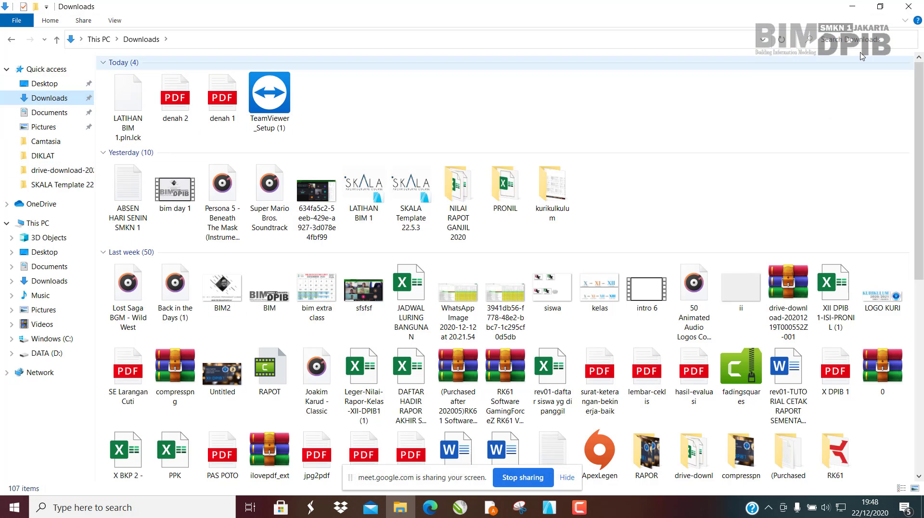
click(852, 6)
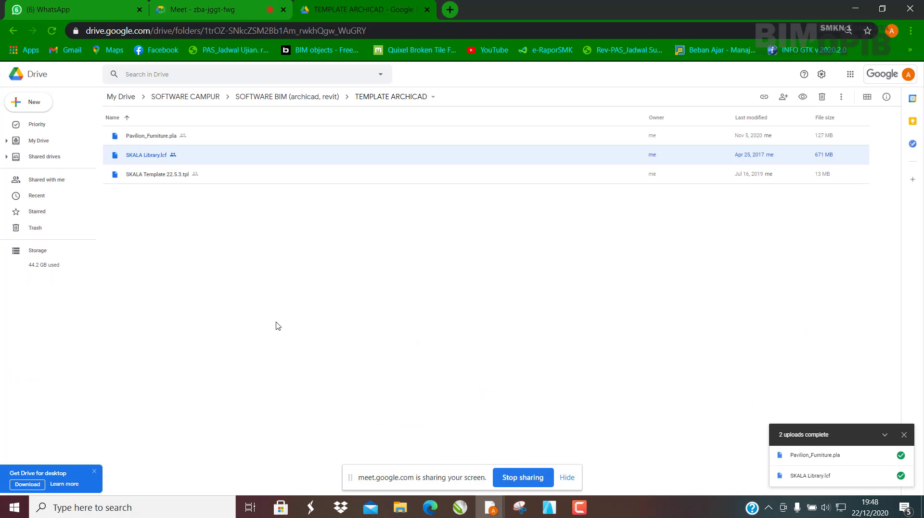
click(551, 508)
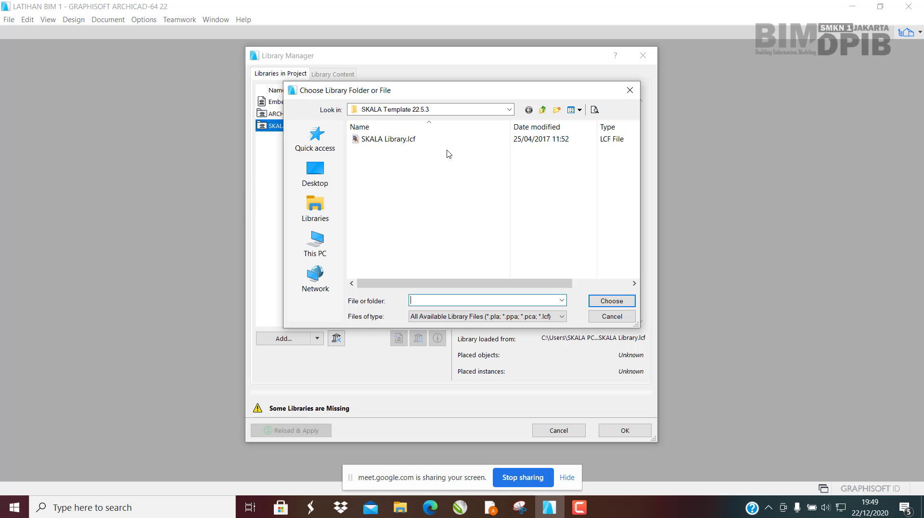
click(624, 94)
Step: Replace the missing SKALA library with SKALA Library.lcf from the SKALA Template 22.5.3 folder and load the project
click(313, 117)
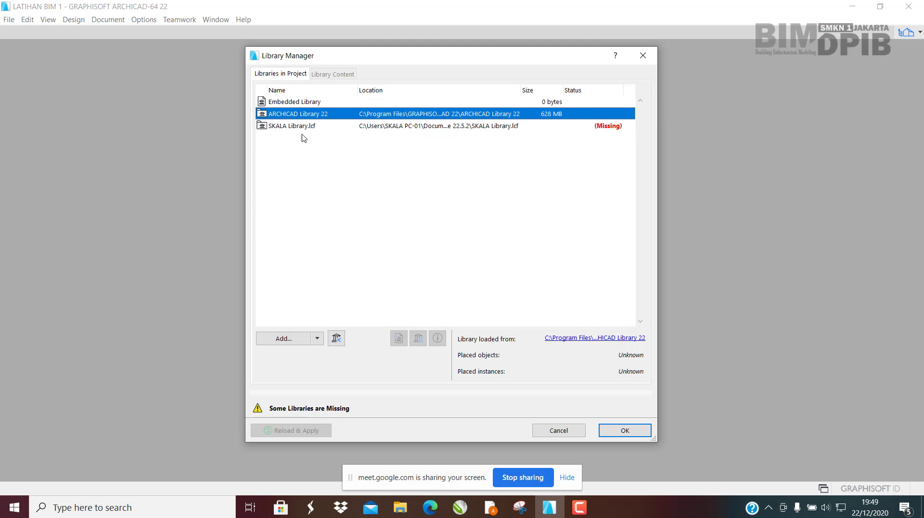
click(308, 126)
click(536, 114)
click(526, 126)
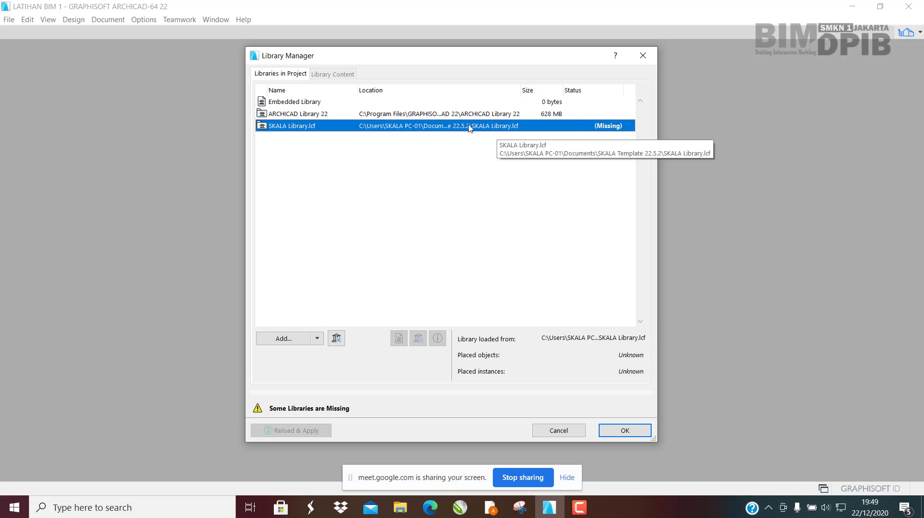
click(284, 339)
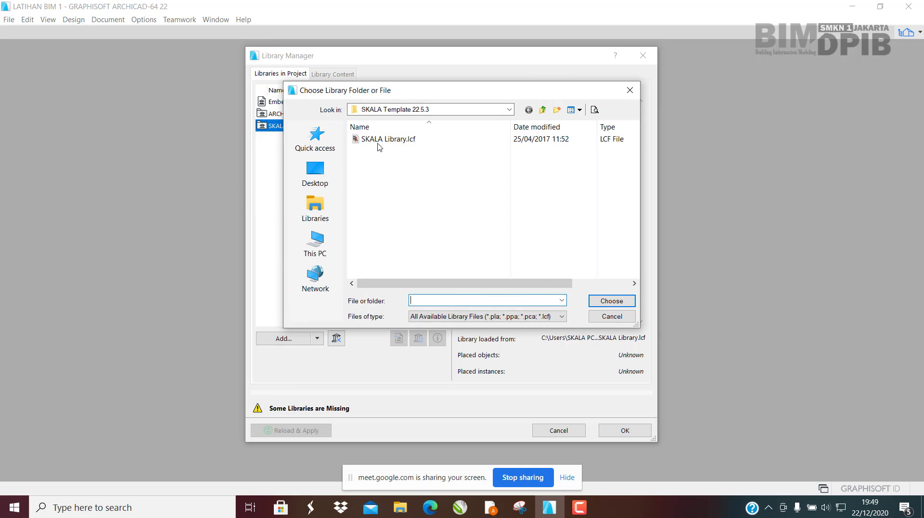
click(413, 140)
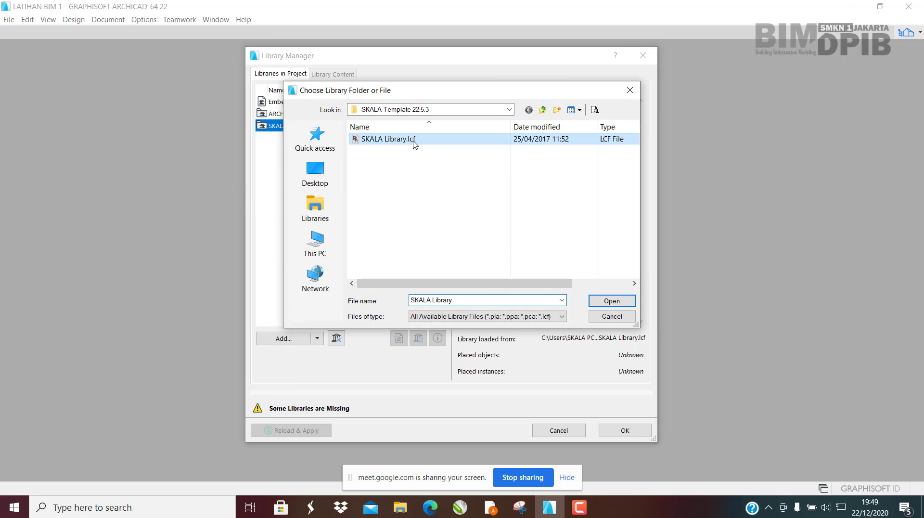
click(610, 302)
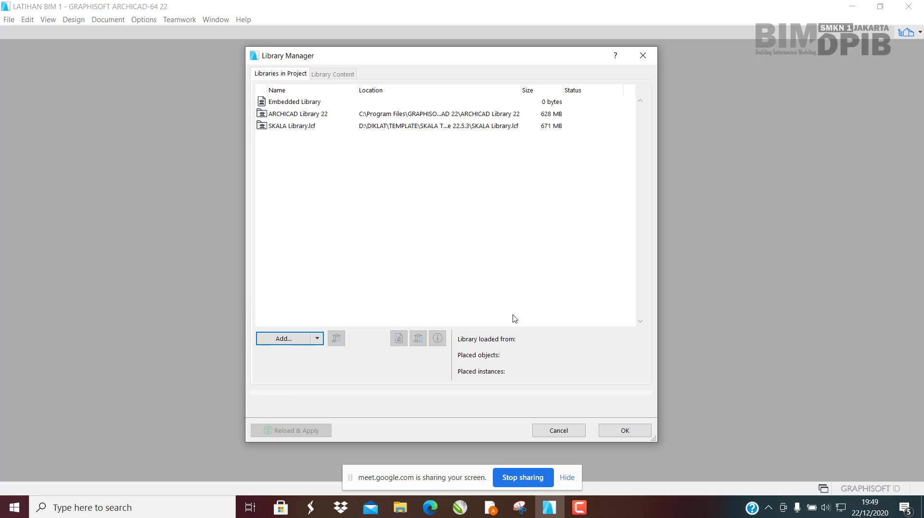
click(624, 432)
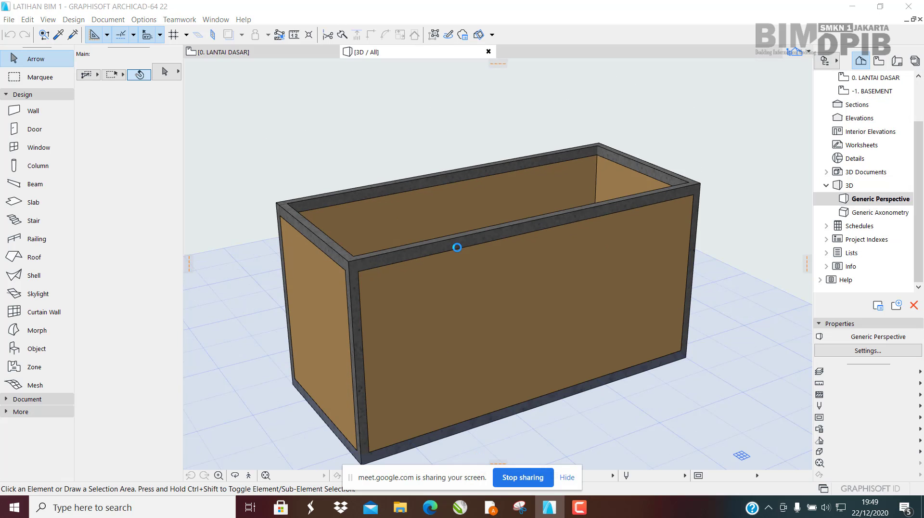
Step: Examine the walled box in 3D from several sides and review the default settings of the Wall, Column and Beam tools
click(545, 284)
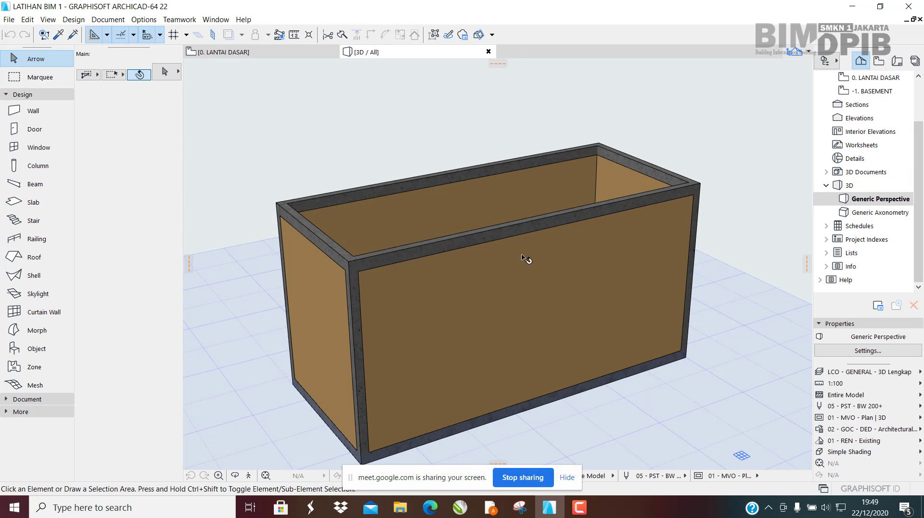
scroll(435, 229, up, 2)
scroll(433, 248, down, 4)
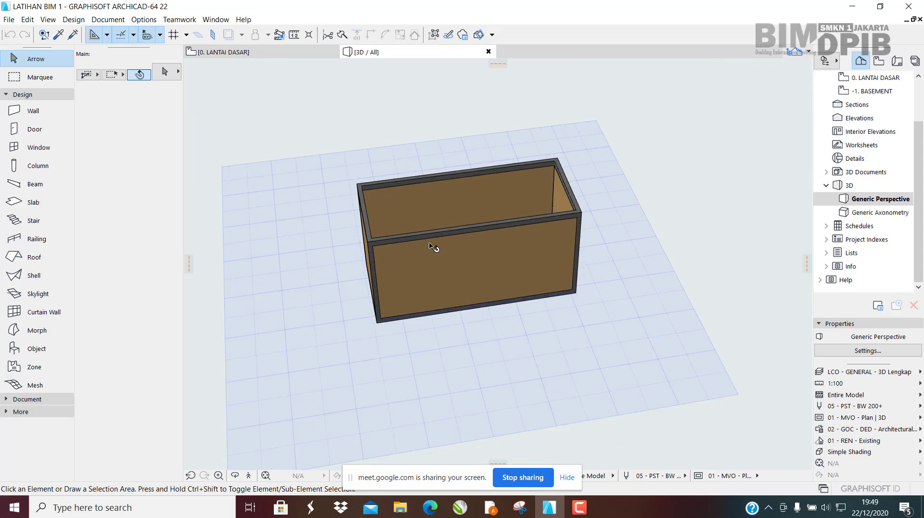
mouse_move(433, 248)
shift+middle_down()
mouse_move(373, 259)
mouse_move(501, 205)
mouse_move(439, 250)
shift+middle_up()
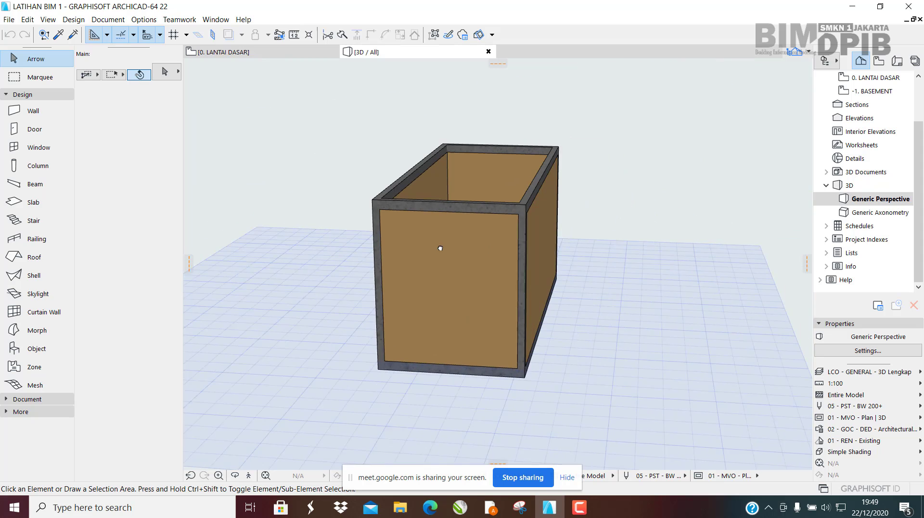
scroll(491, 212, up, 2)
middle_drag(491, 212, 476, 217)
click(53, 113)
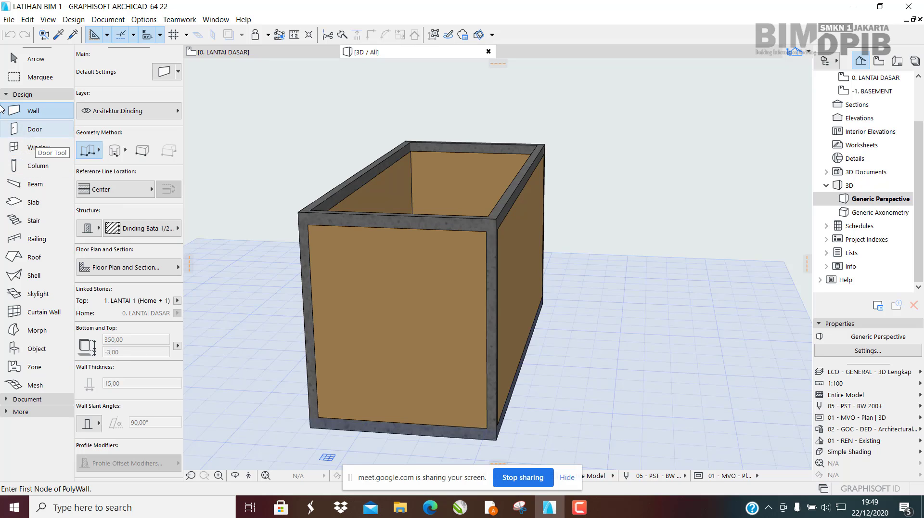
click(32, 166)
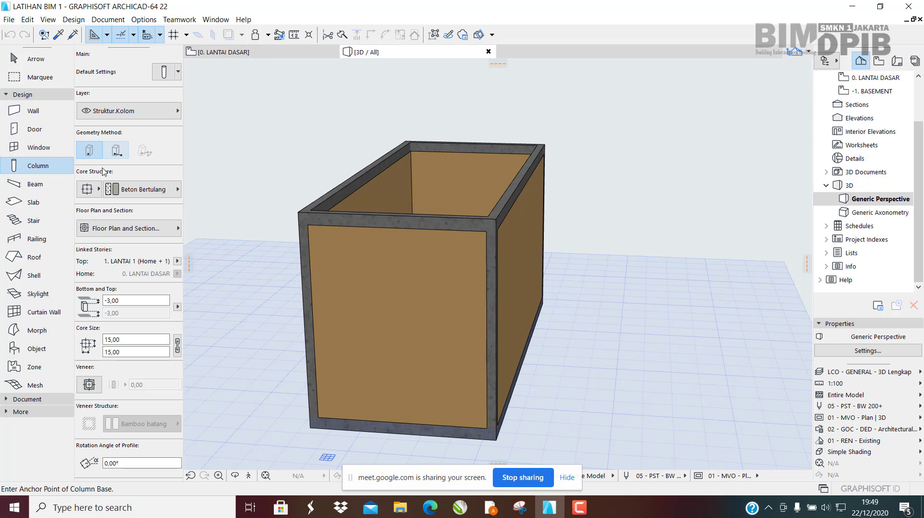
click(41, 184)
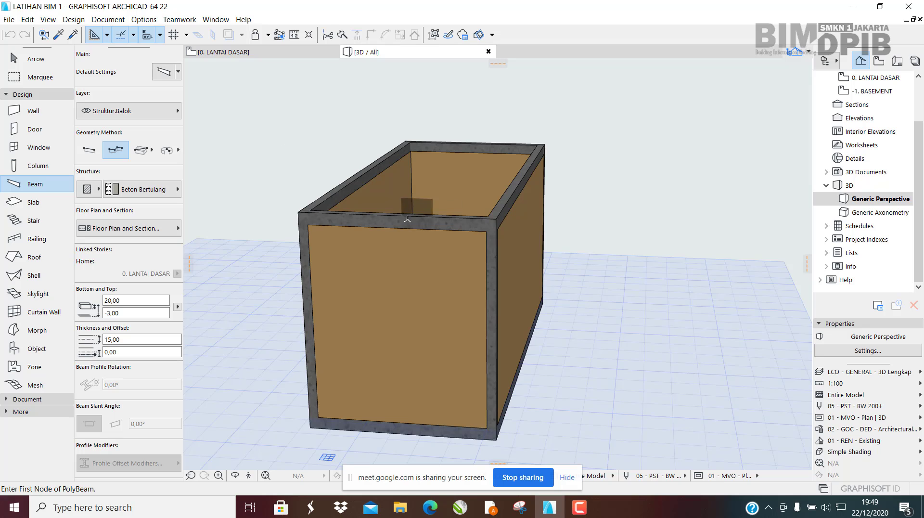
Step: Activate the Slab tool with the rectangular geometry method and open the 0. LANTAI DASAR floor plan
click(33, 202)
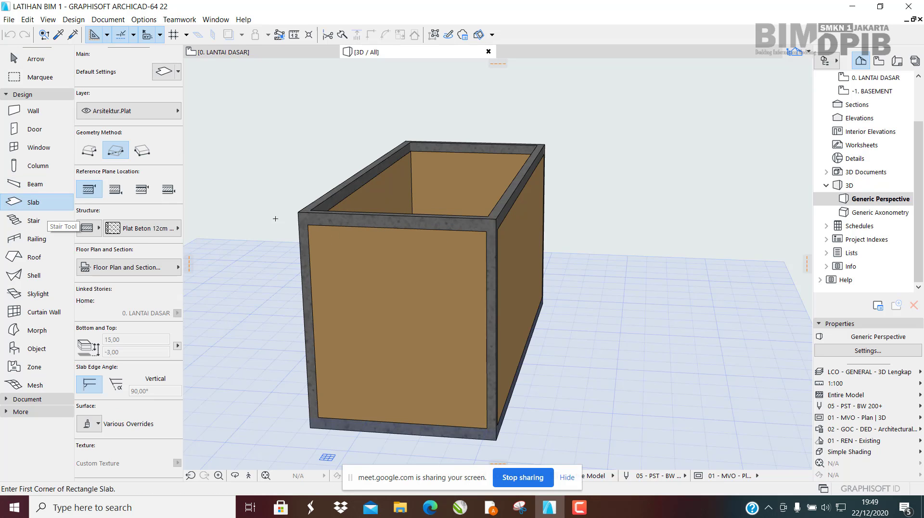
shift+middle_drag(424, 230, 486, 308)
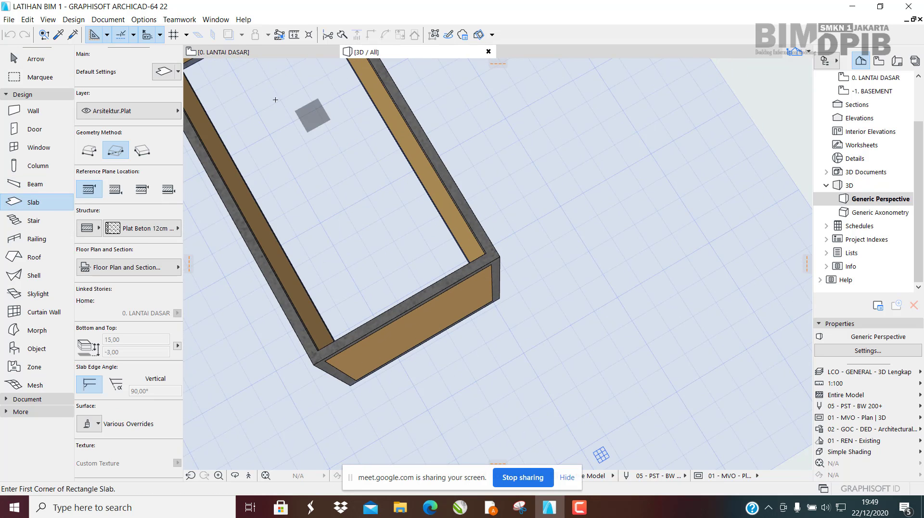
click(226, 52)
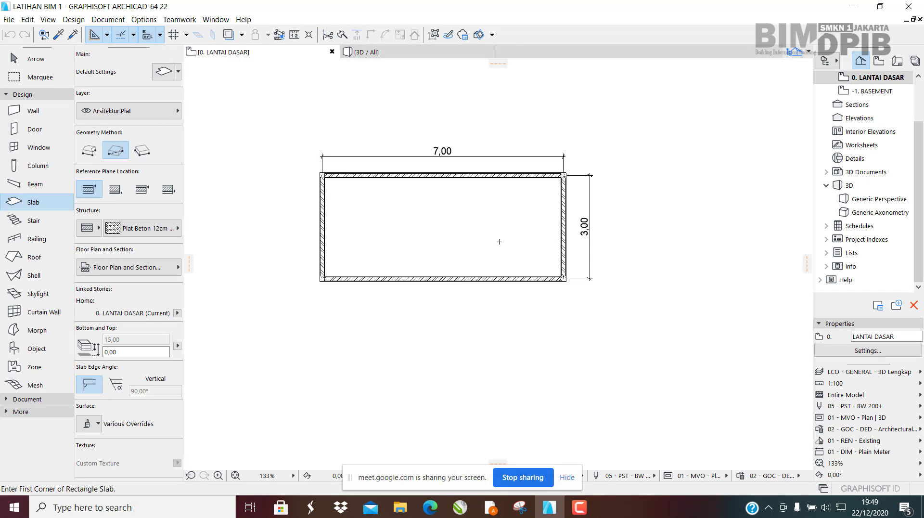
scroll(418, 264, up, 2)
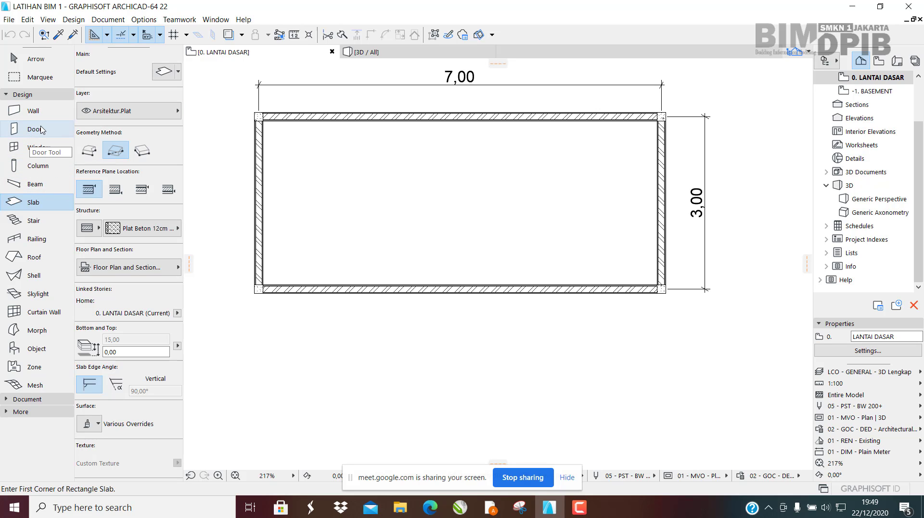
click(134, 110)
click(127, 117)
click(89, 152)
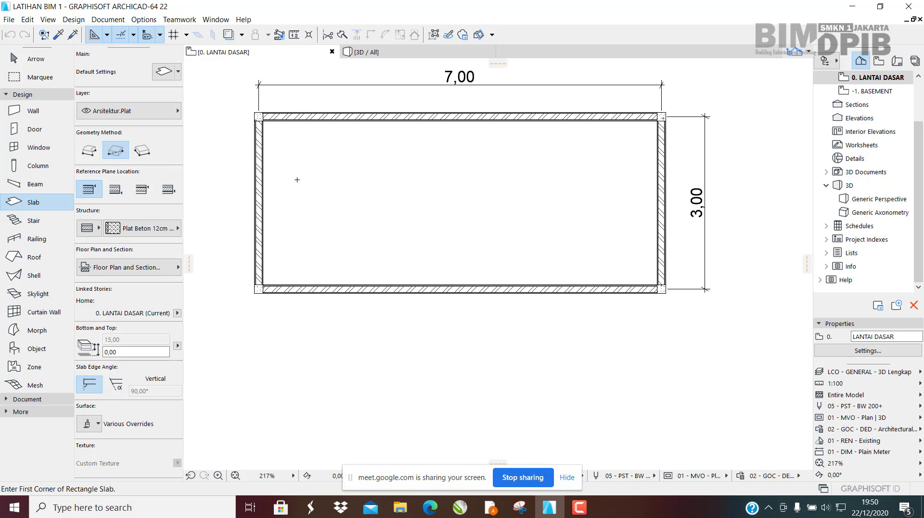
Step: Draw a rectangular slab from the upper-left column's outer corner to the lower-right column's outer corner
scroll(475, 227, down, 3)
scroll(373, 158, up, 2)
middle_drag(425, 171, 408, 165)
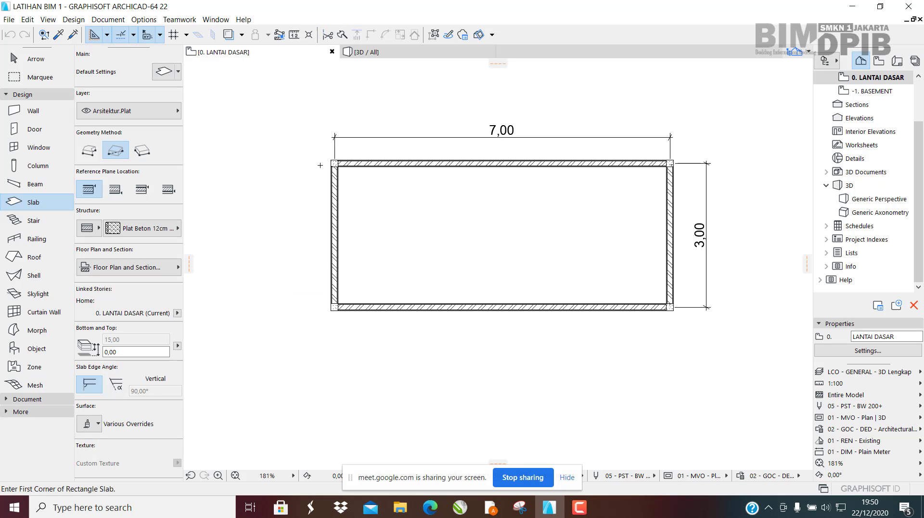
scroll(308, 193, up, 4)
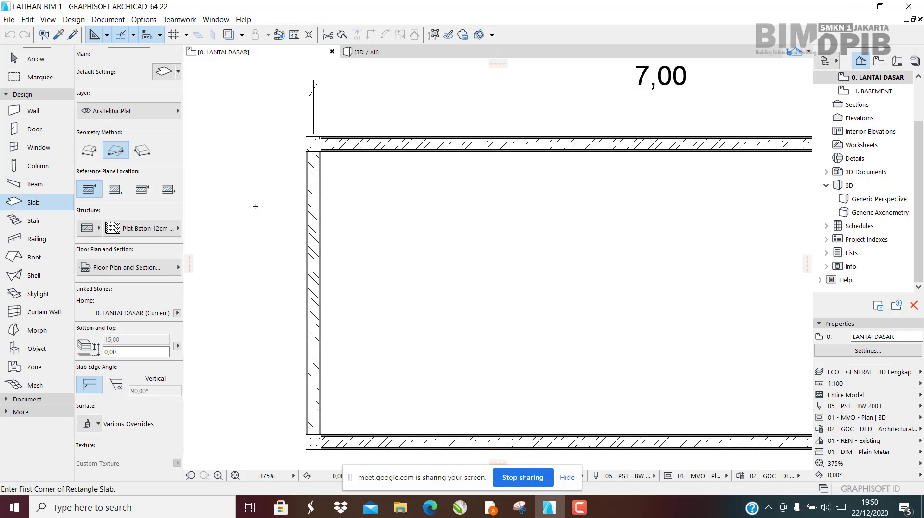
scroll(365, 191, up, 3)
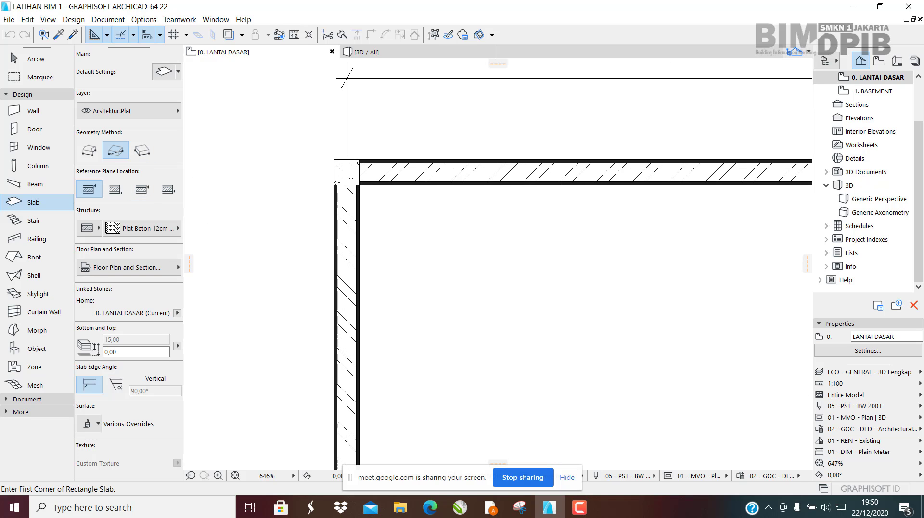
click(335, 159)
scroll(505, 249, down, 8)
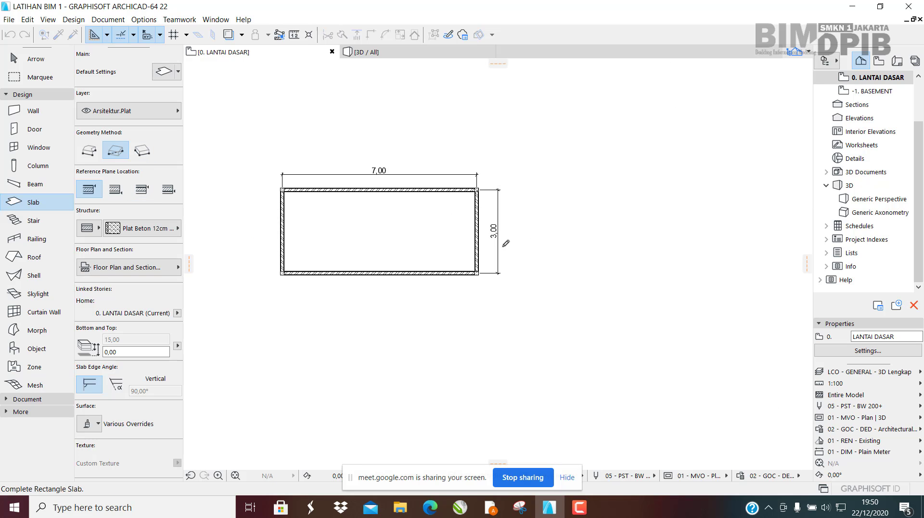
scroll(507, 271, up, 6)
click(487, 263)
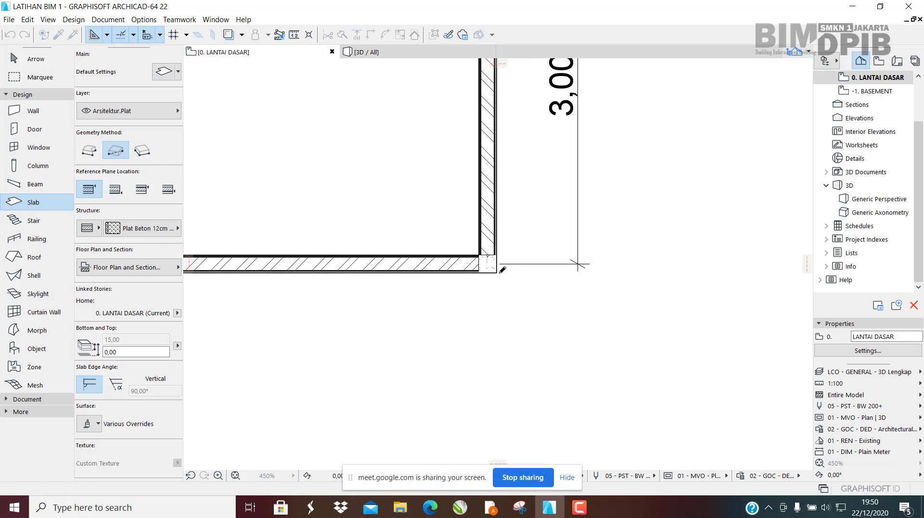
Step: Complete the slab by placing the end point of its fill orientation vector inside the room
scroll(518, 279, down, 3)
middle_drag(452, 217, 572, 237)
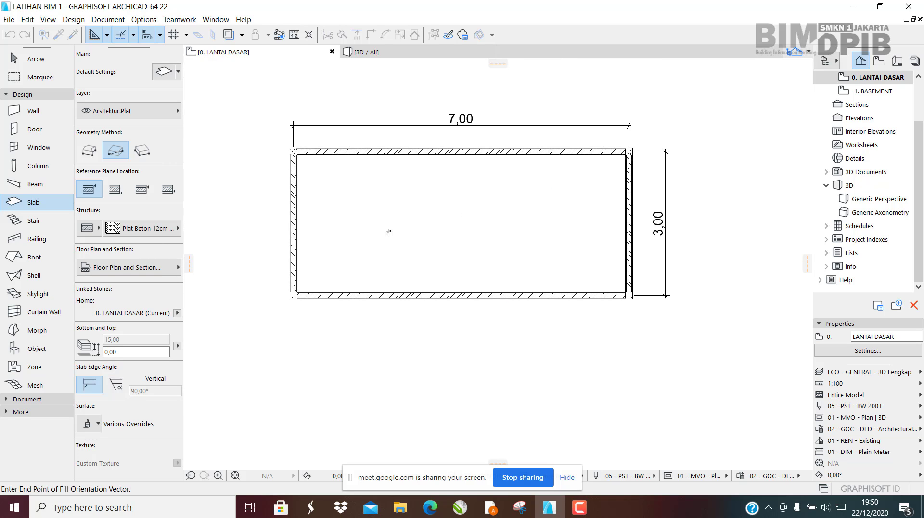
scroll(461, 201, up, 3)
scroll(505, 246, down, 3)
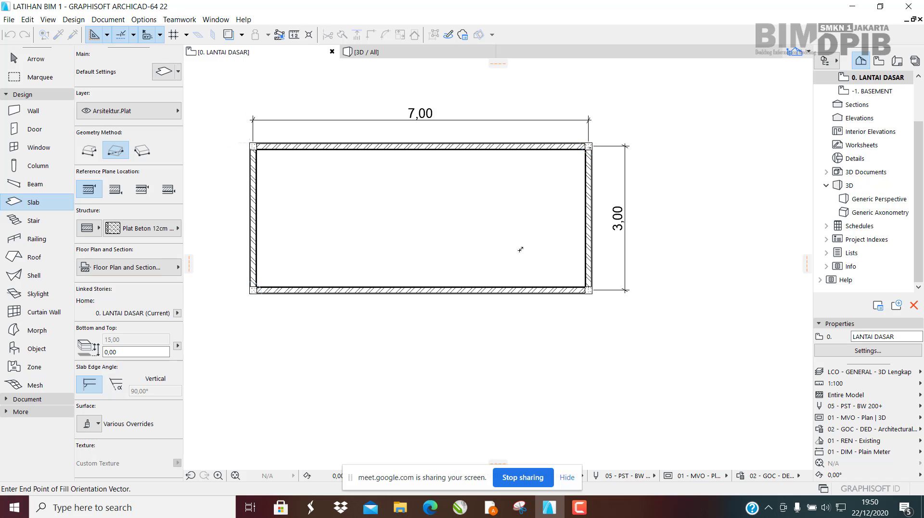
scroll(413, 198, up, 4)
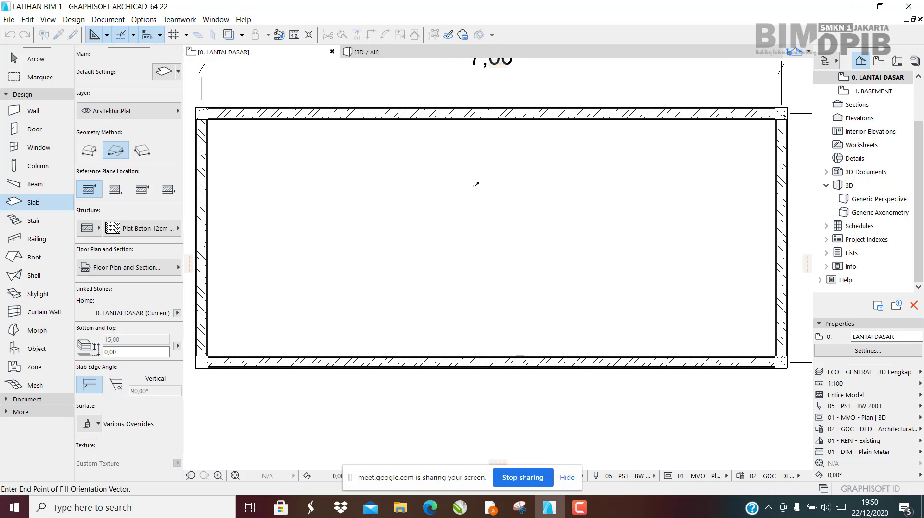
click(478, 261)
scroll(440, 227, down, 2)
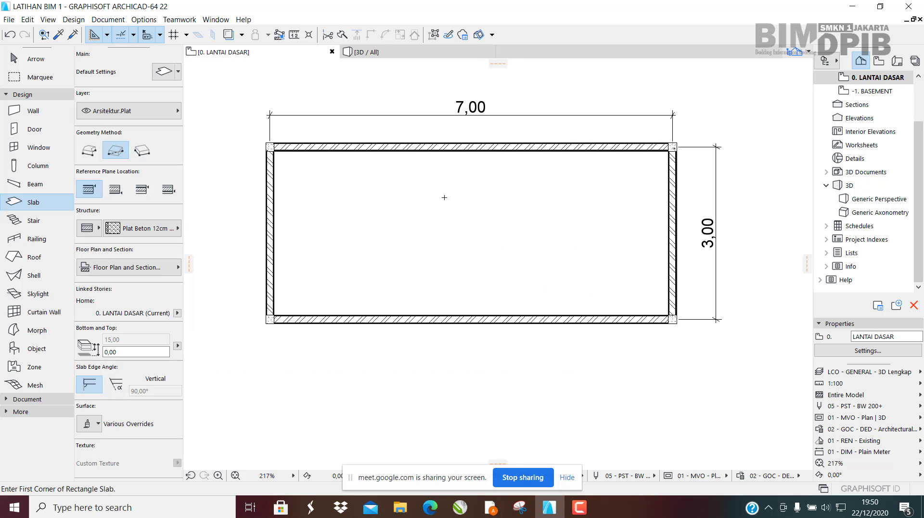
Step: Select the new slab to check its structure, thickness and layer, and clear the selection
key(Escape)
click(456, 220)
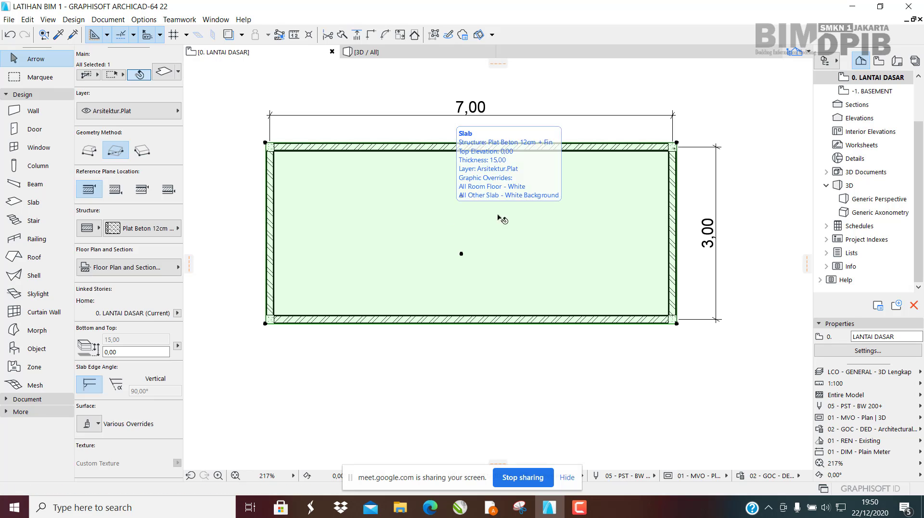
key(Escape)
click(459, 215)
key(Escape)
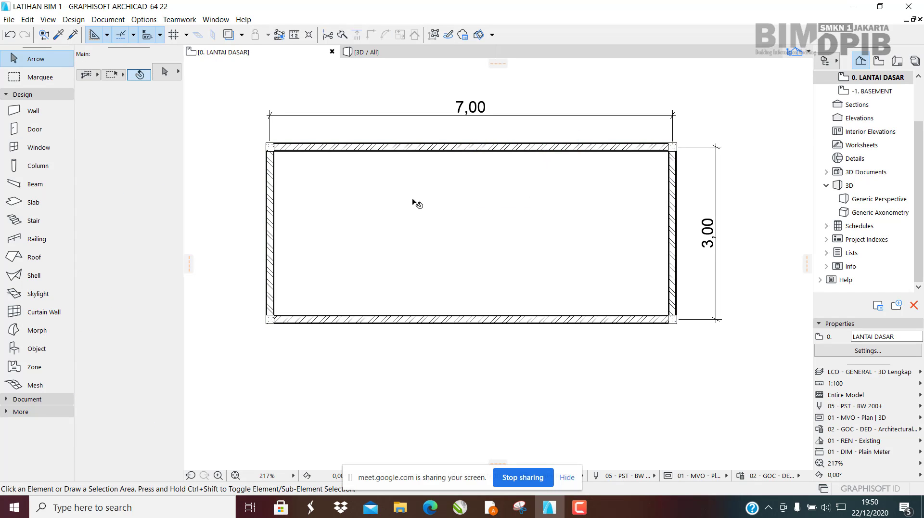
middle_drag(418, 209, 432, 227)
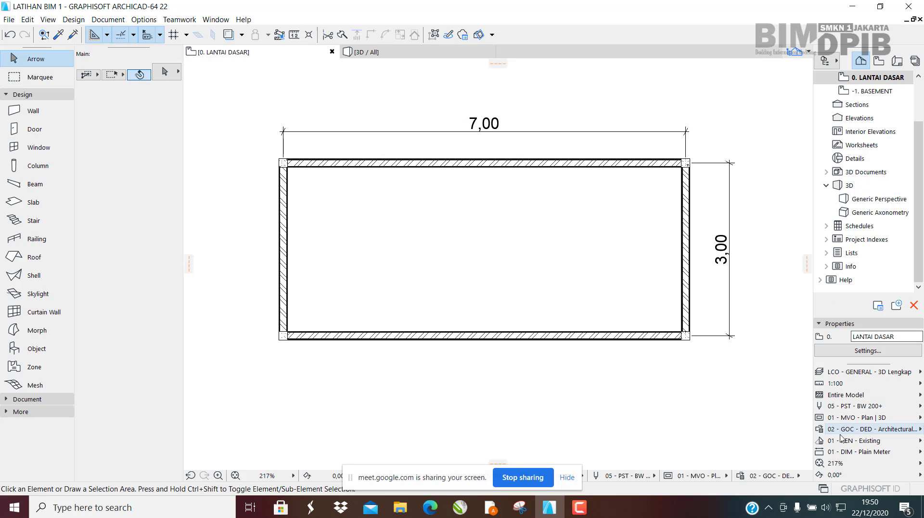
Step: Apply the graphic override combination 01 - GOC - Perliminary - Pattern Plan to the LANTAI DASAR floor plan
click(860, 429)
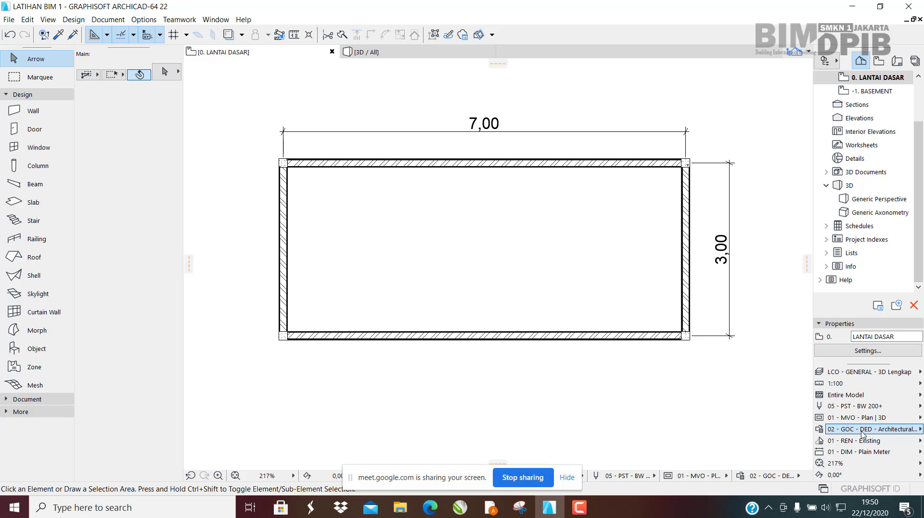
click(881, 6)
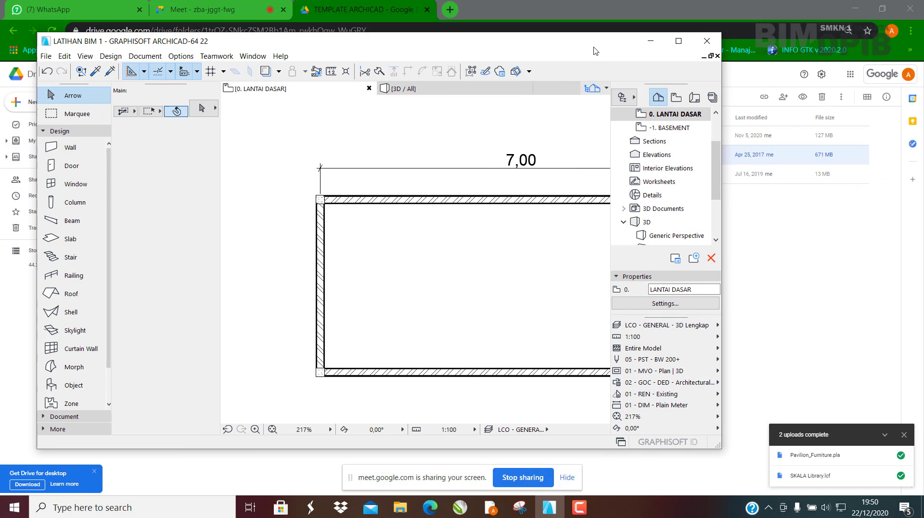
click(665, 382)
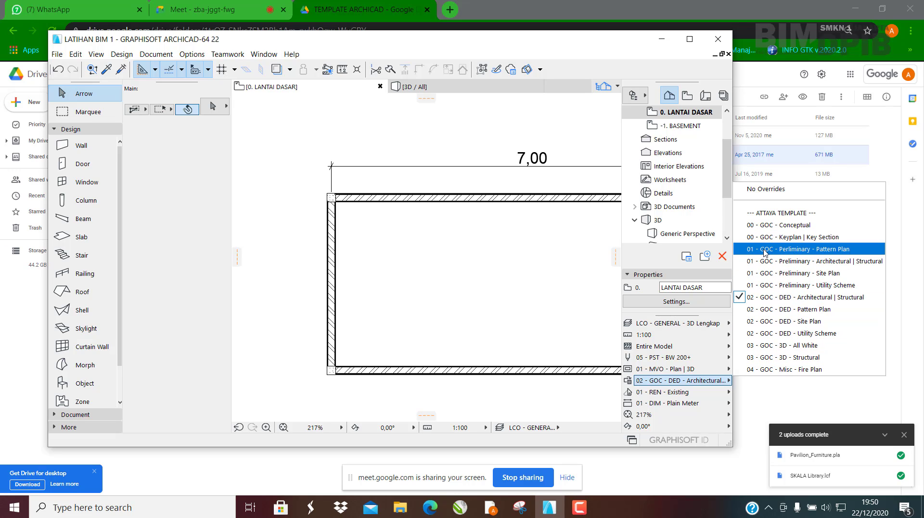
click(817, 250)
middle_drag(523, 277, 425, 247)
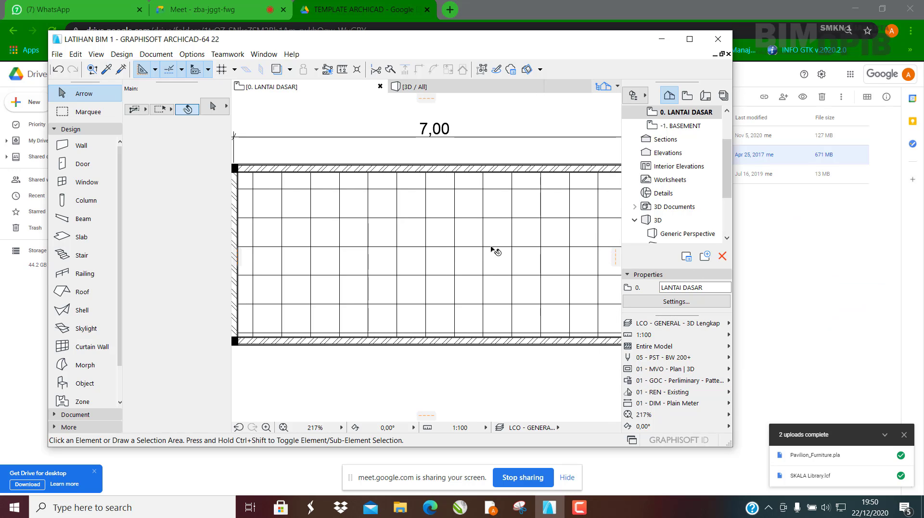
scroll(483, 233, up, 1)
scroll(483, 232, down, 2)
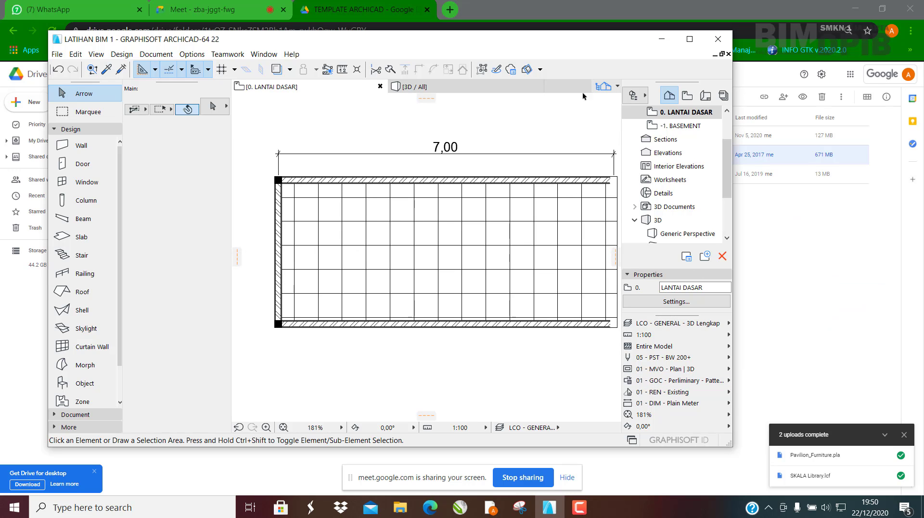
double_click(550, 40)
Step: Select the floor slab, inspect it between the walls in the 3D view, and return to the LANTAI DASAR floor plan
click(481, 263)
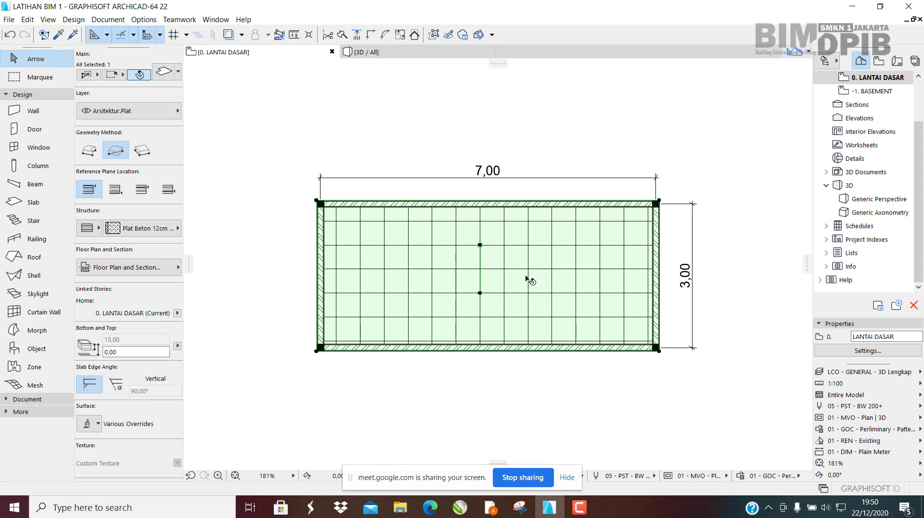
click(428, 52)
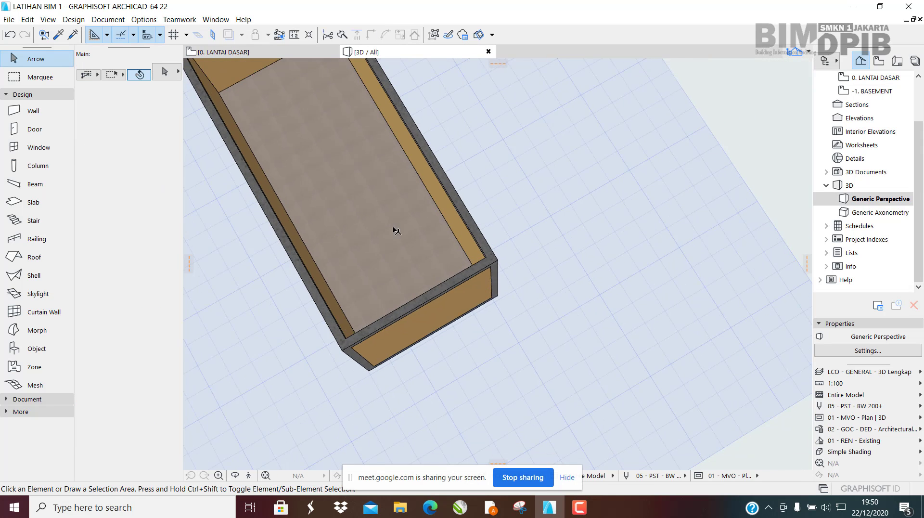
shift+middle_drag(397, 231, 310, 86)
click(495, 270)
click(222, 52)
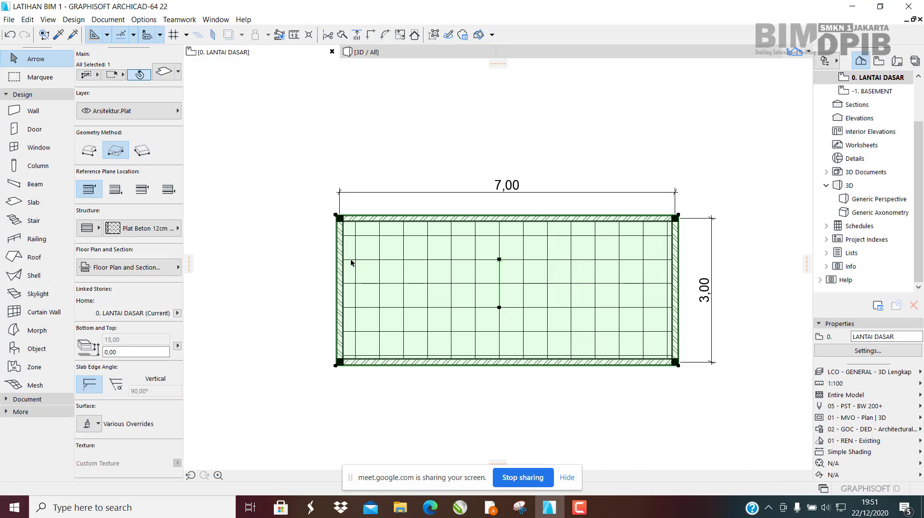
scroll(377, 256, down, 3)
scroll(467, 278, up, 3)
scroll(381, 261, down, 3)
scroll(356, 250, up, 4)
scroll(421, 239, down, 5)
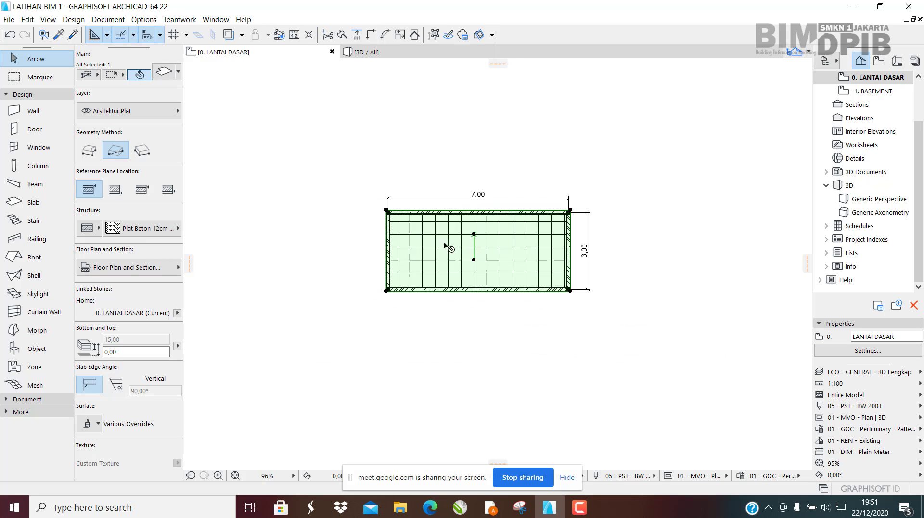
scroll(528, 251, down, 1)
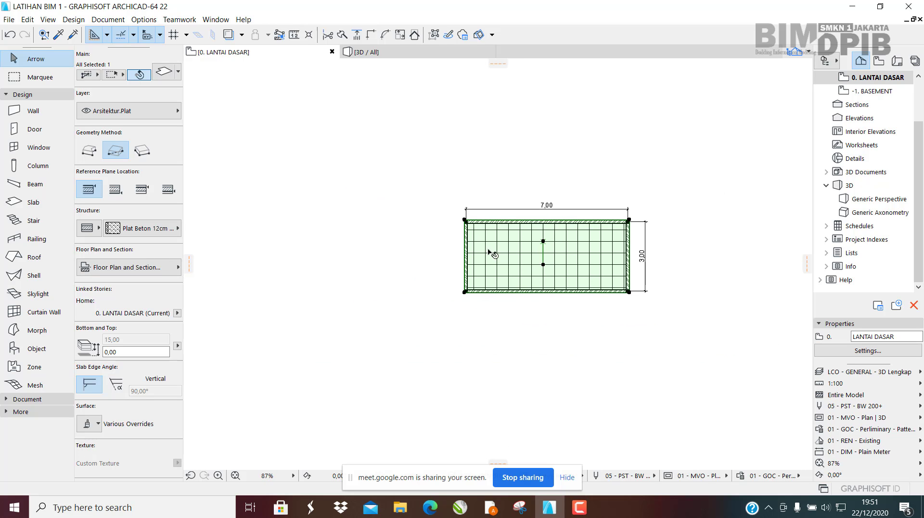
Step: Switch to WhatsApp in Chrome, find denah 1.pdf and denah 2.pdf in the PJJ APL XII group chat, and minimize the browser
drag(629, 11, 530, 56)
click(68, 8)
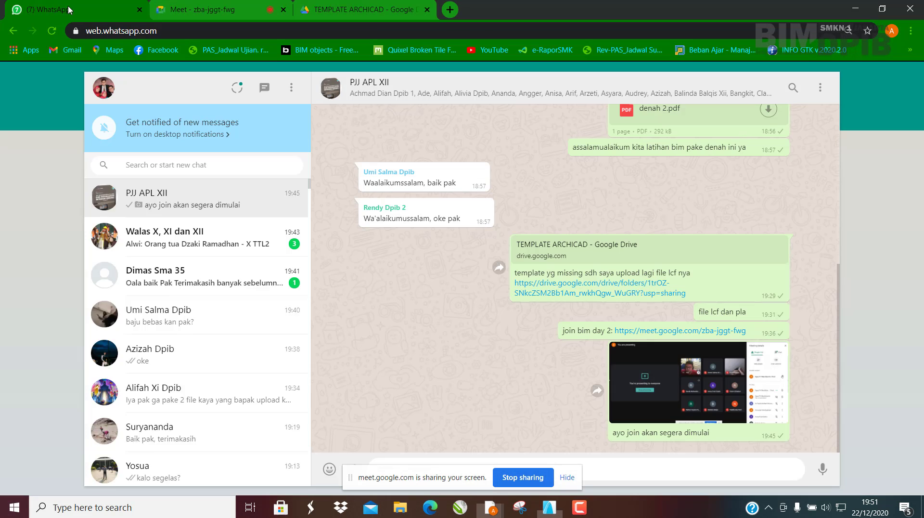
scroll(160, 293, down, 1)
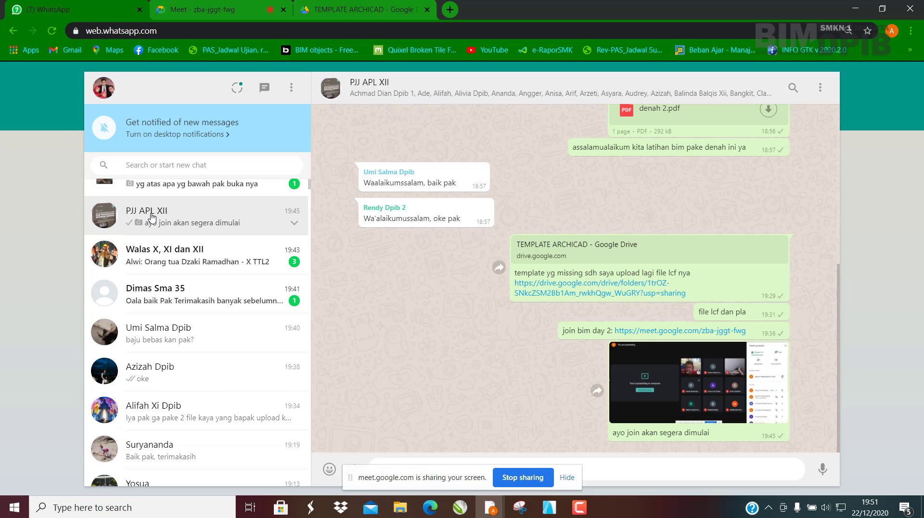
scroll(543, 329, up, 5)
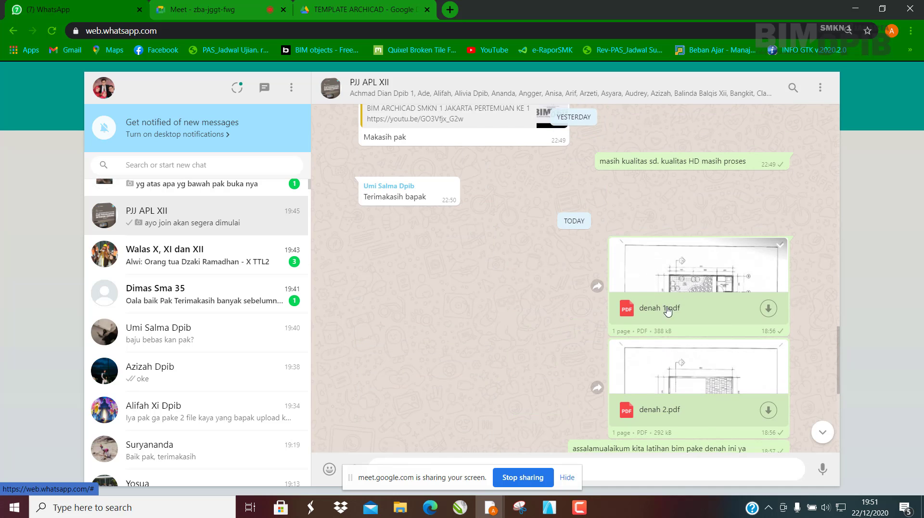
scroll(717, 291, down, 1)
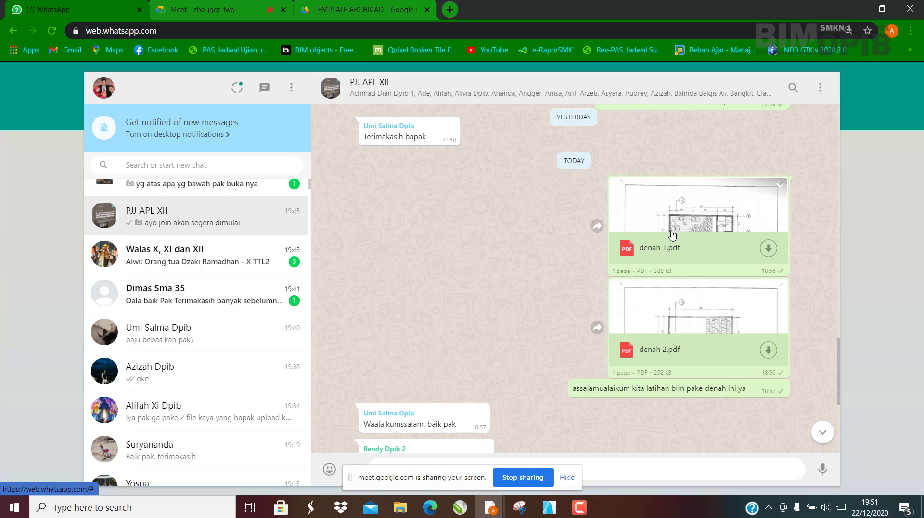
click(855, 10)
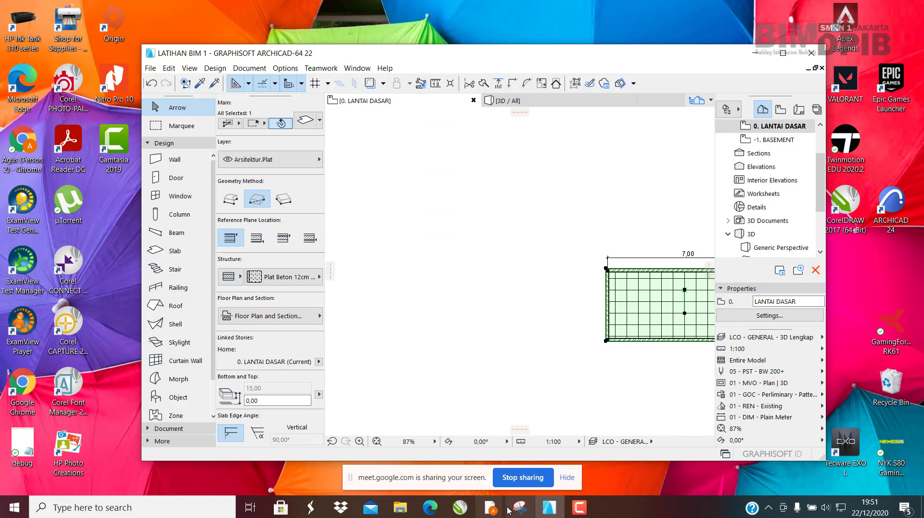
Step: Switch to Edge and look over the upper-floor plan in denah 2.pdf and the ground-floor plan in denah 1.pdf
mouse_move(496, 513)
click(430, 507)
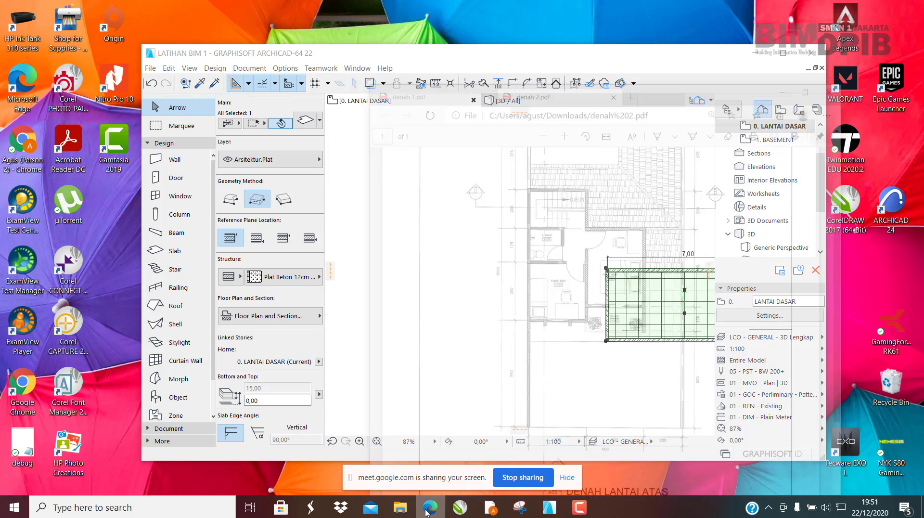
scroll(648, 265, down, 5)
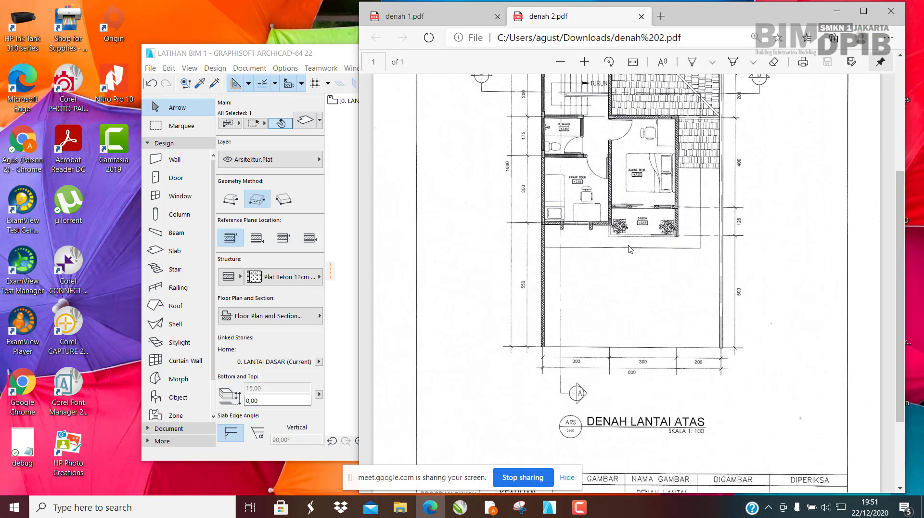
scroll(644, 280, up, 4)
click(436, 17)
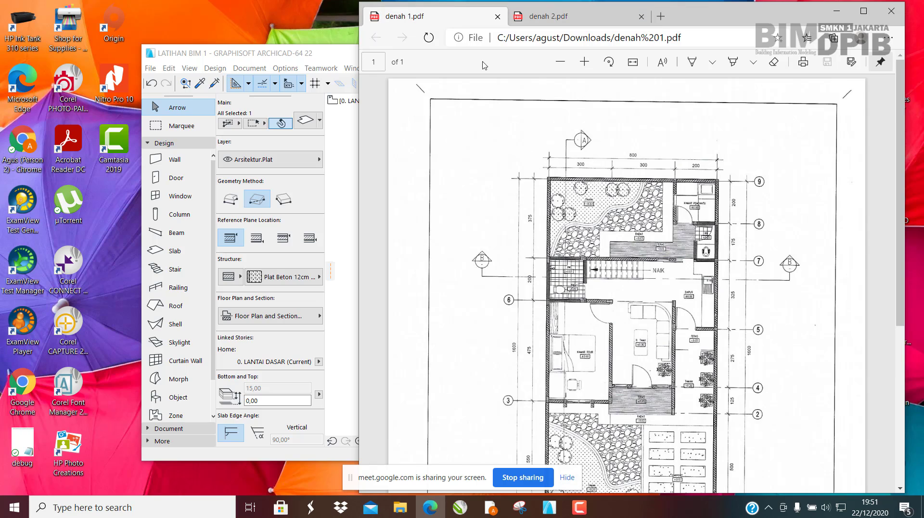
scroll(623, 210, down, 3)
scroll(598, 214, up, 1)
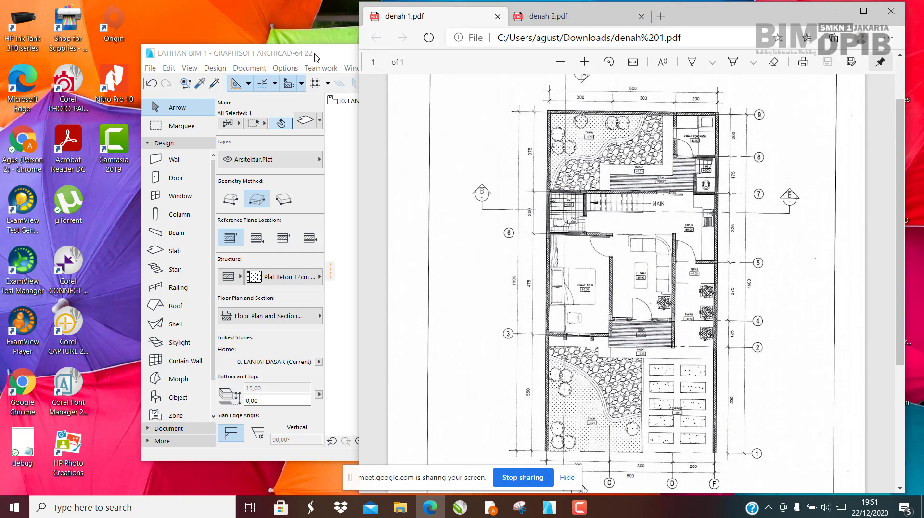
Step: Tile the ARCHICAD window and the denah 1.pdf window side by side, giving ARCHICAD the larger share of the screen
drag(315, 57, 0, 69)
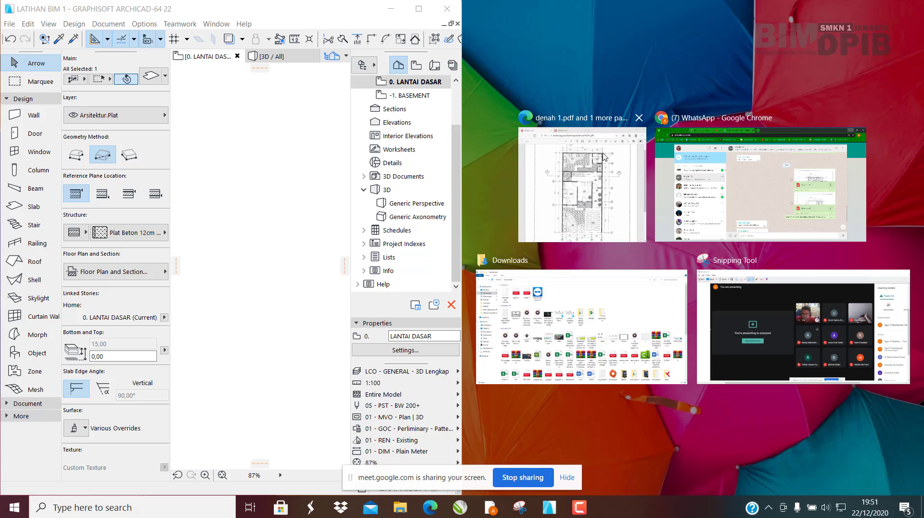
click(608, 177)
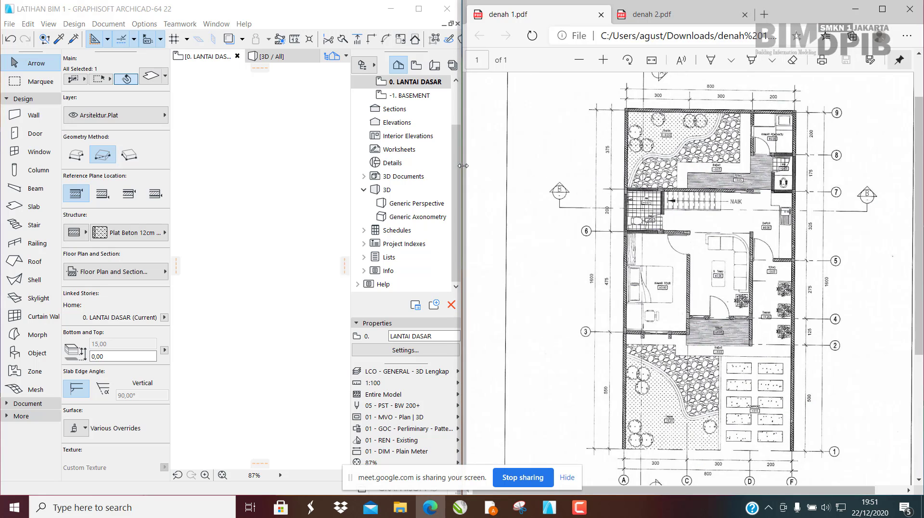
drag(467, 169, 560, 174)
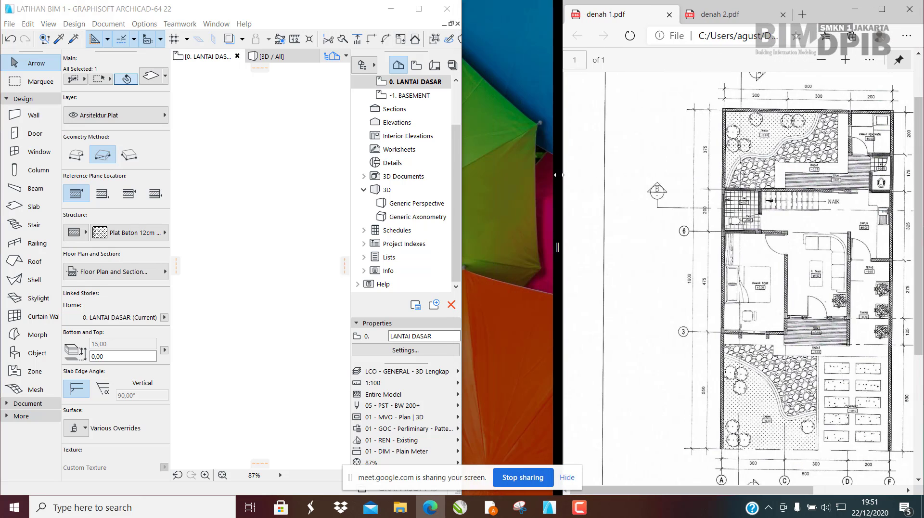
Step: Clear the slab selection in ARCHICAD and bring the 7 m long room into view on the floor plan
click(307, 211)
scroll(307, 213, down, 3)
scroll(307, 212, up, 5)
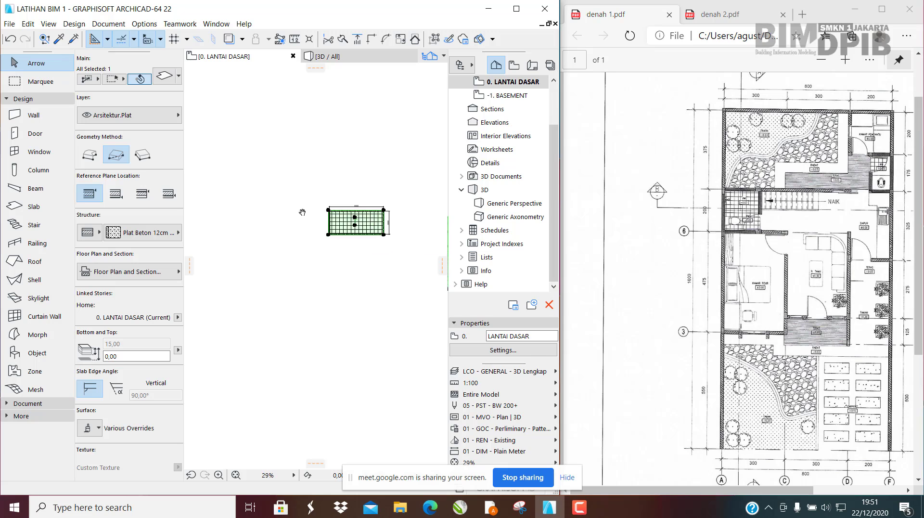
key(Escape)
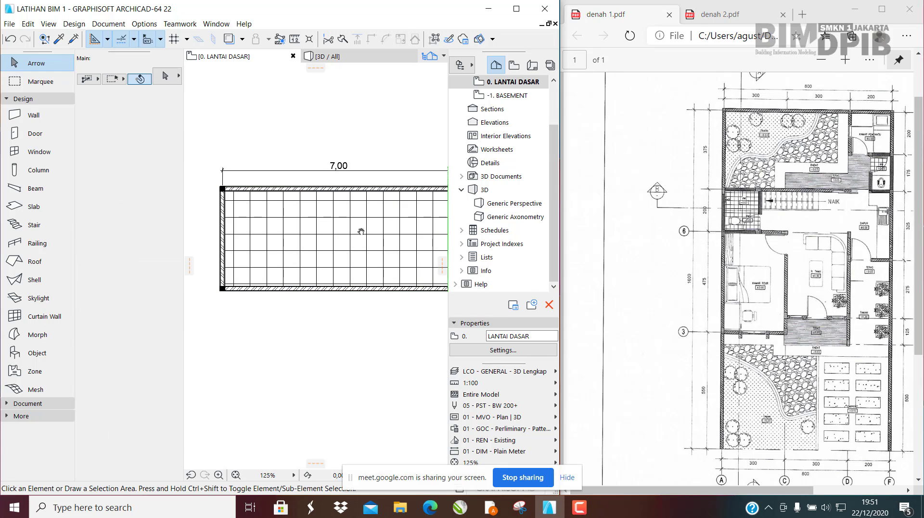
middle_drag(361, 232, 295, 222)
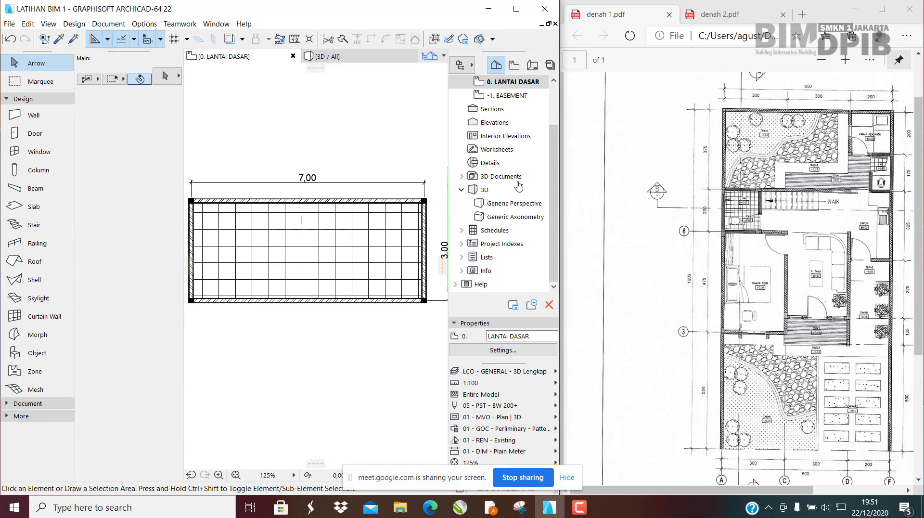
Step: Examine the grid axes and their spacing dimensions on the DENAH LANTAI DASAR drawing in denah 1.pdf
click(757, 203)
ctrl+scroll(757, 204, down, 3)
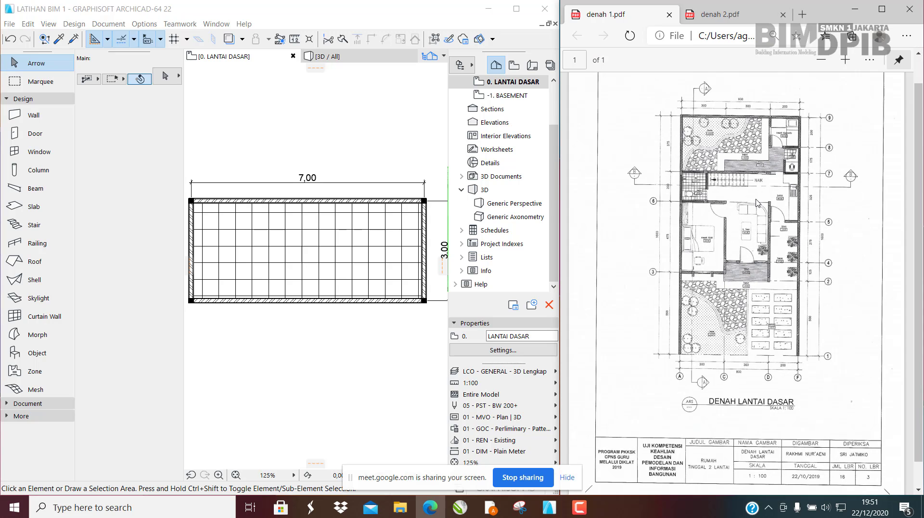
ctrl+scroll(757, 212, up, 2)
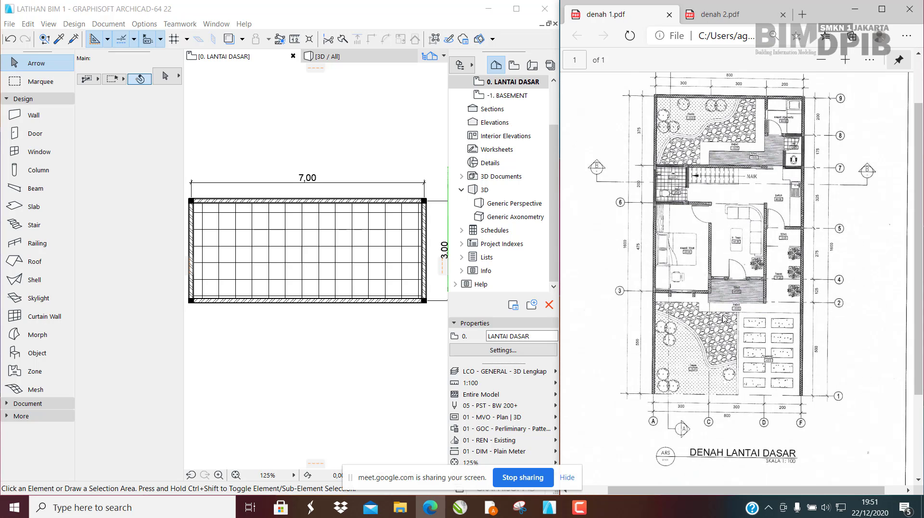
scroll(722, 404, up, 1)
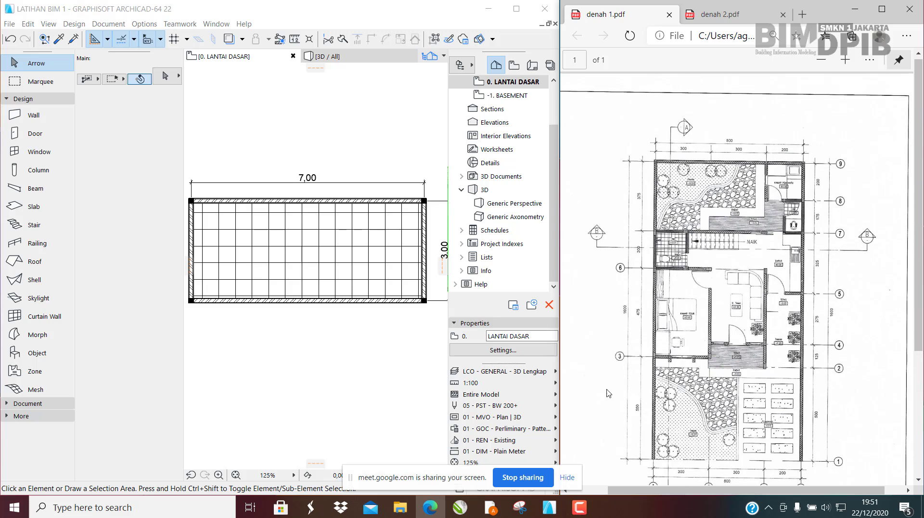
scroll(713, 369, down, 1)
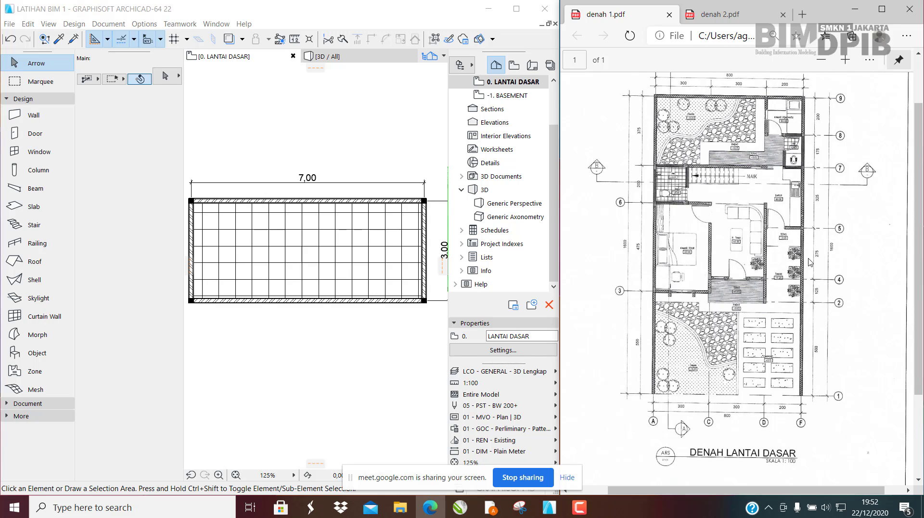
scroll(812, 241, down, 2)
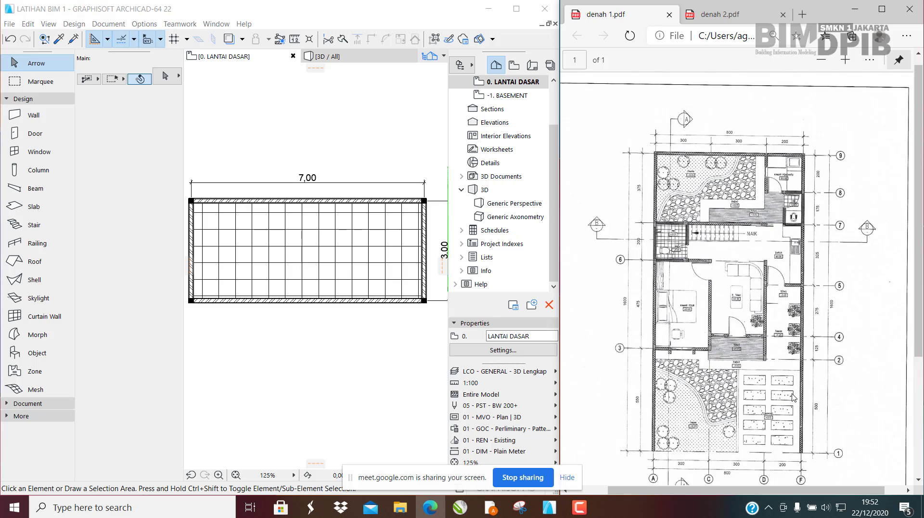
scroll(812, 289, up, 2)
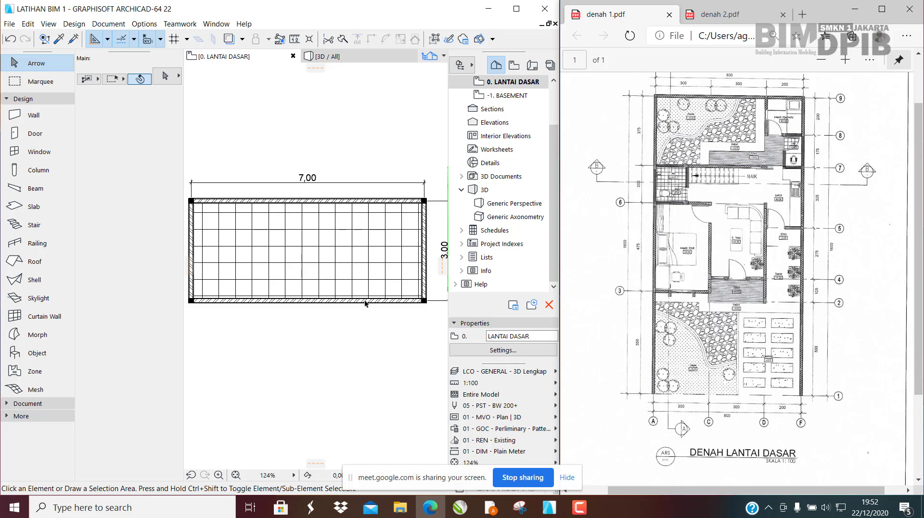
Step: Bring the empty area beside the 7 m long room into view on the LANTAI DASAR floor plan
scroll(365, 300, down, 3)
middle_drag(433, 203, 306, 256)
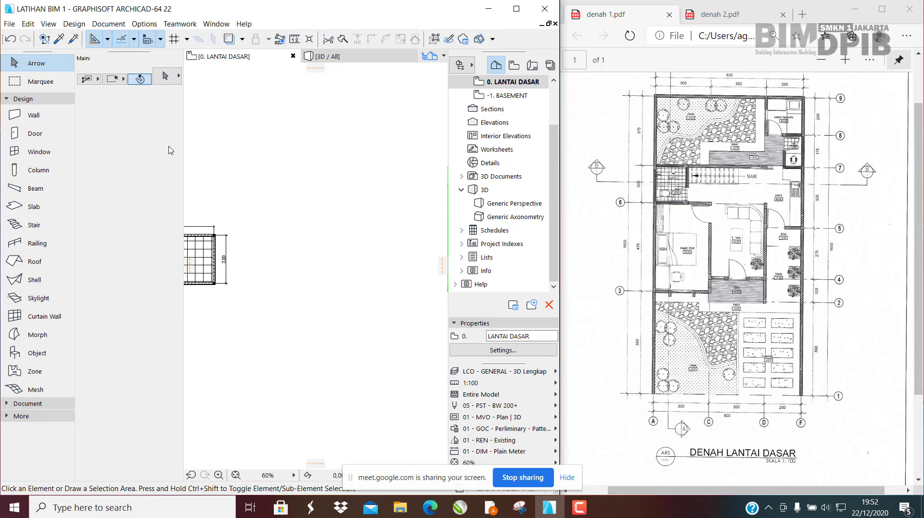
click(74, 24)
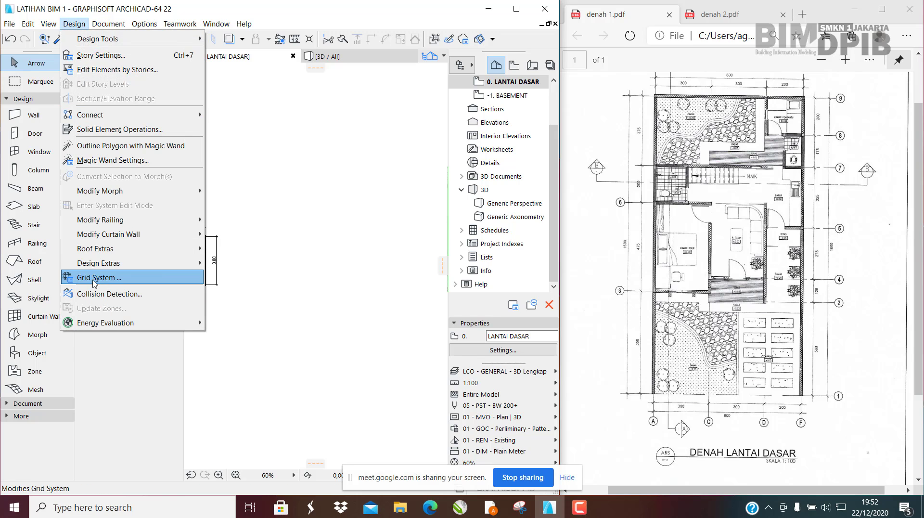
click(76, 25)
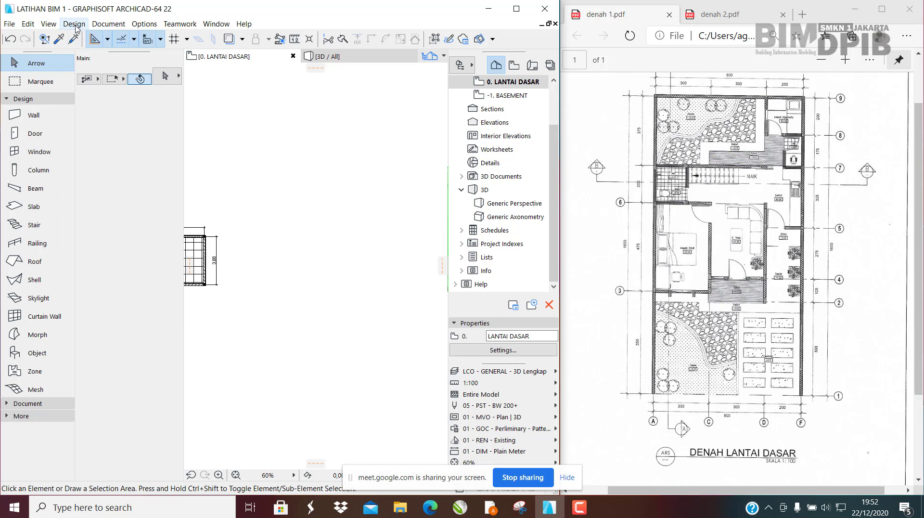
click(76, 26)
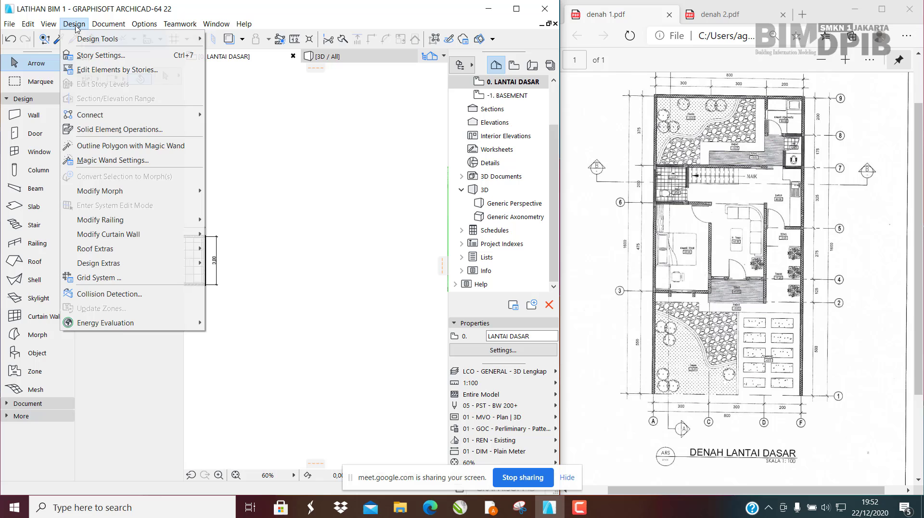
click(94, 278)
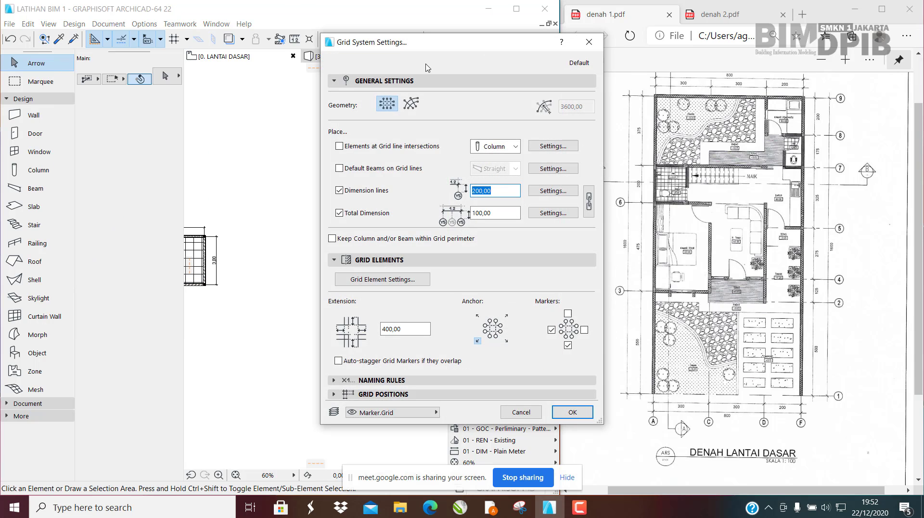
drag(432, 43, 273, 69)
click(430, 68)
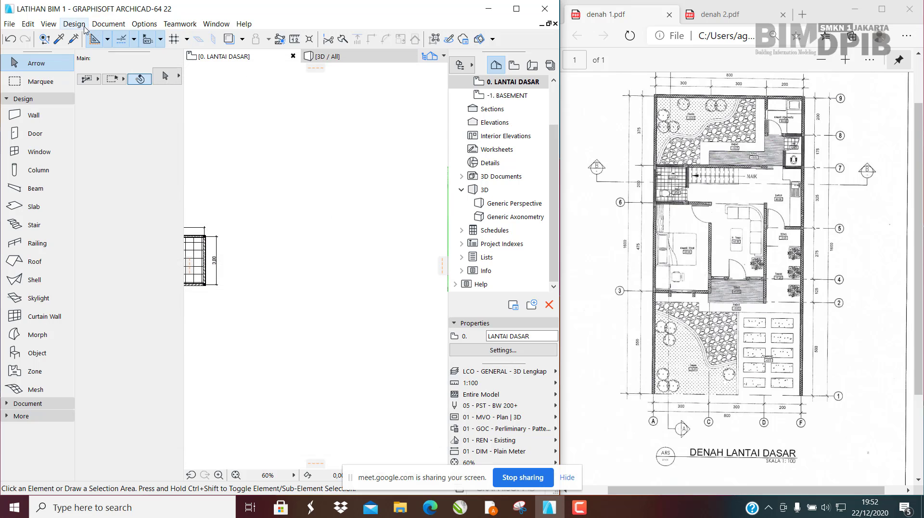
click(70, 24)
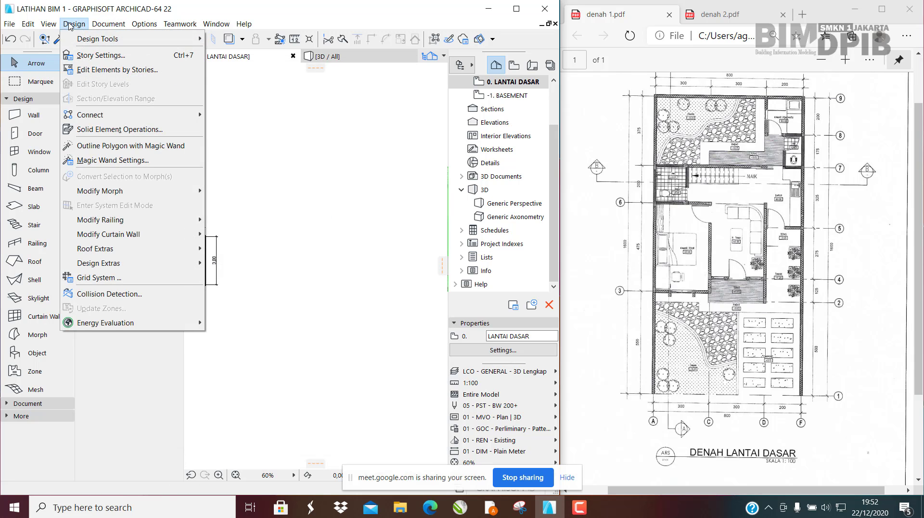
click(96, 278)
drag(308, 73, 271, 59)
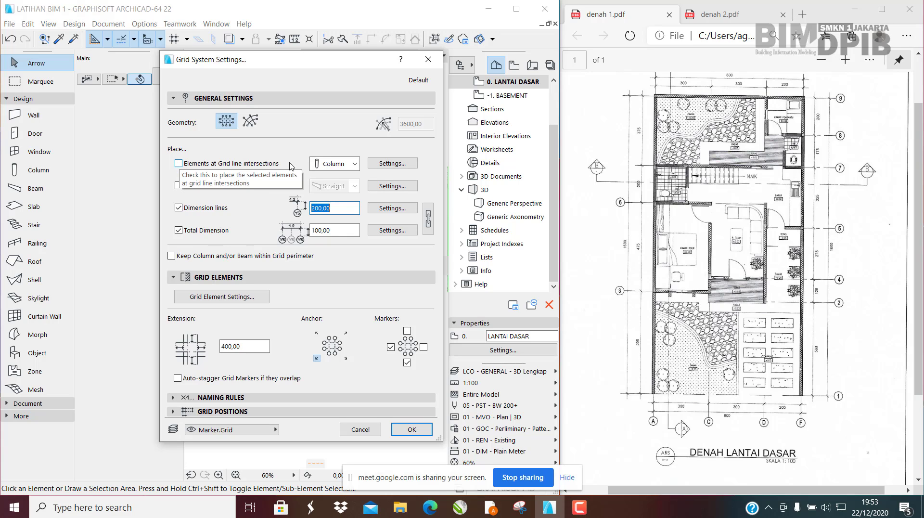
click(180, 164)
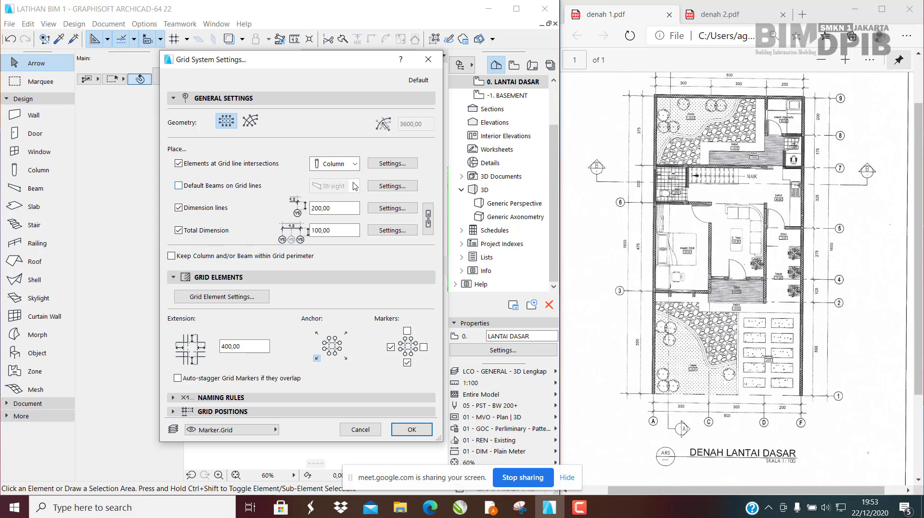
click(179, 187)
click(402, 164)
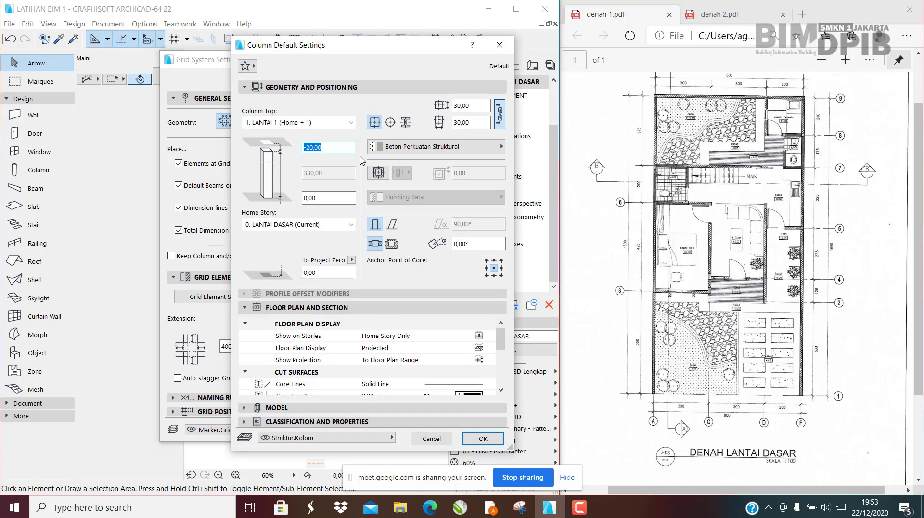
click(459, 109)
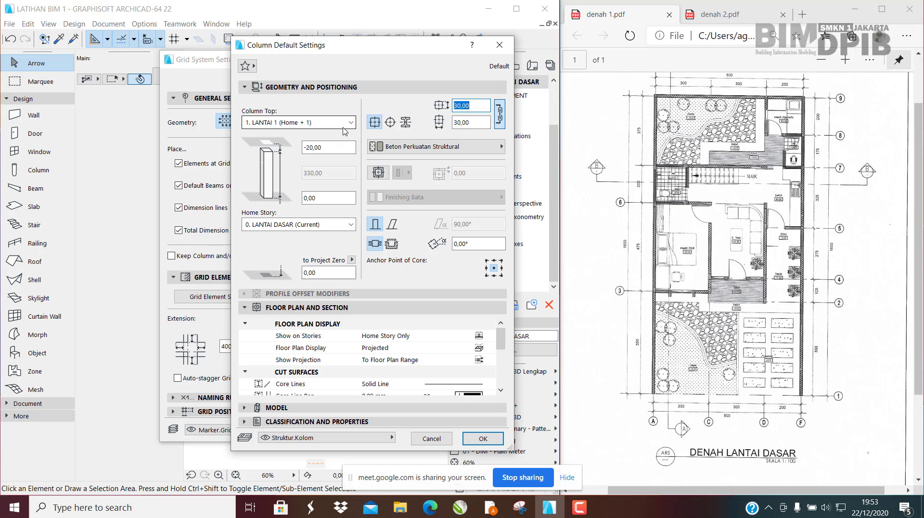
text(15)
key(Tab)
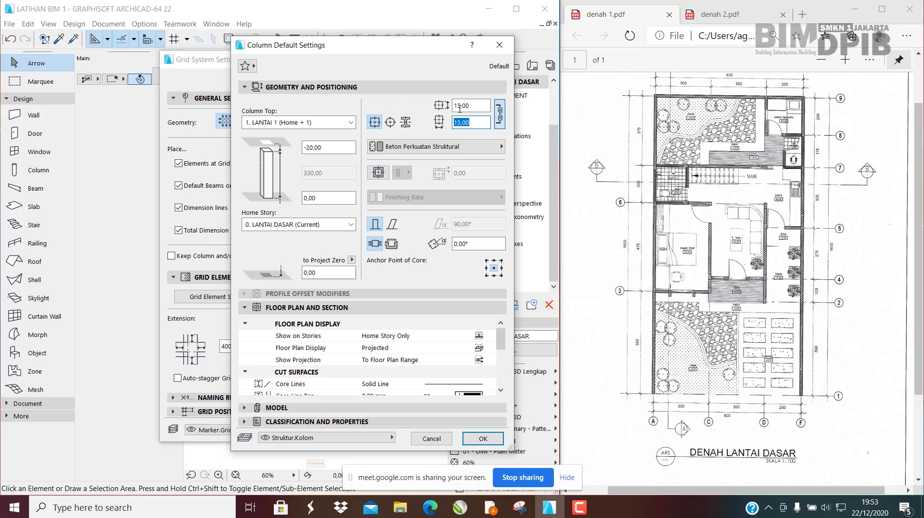
click(490, 439)
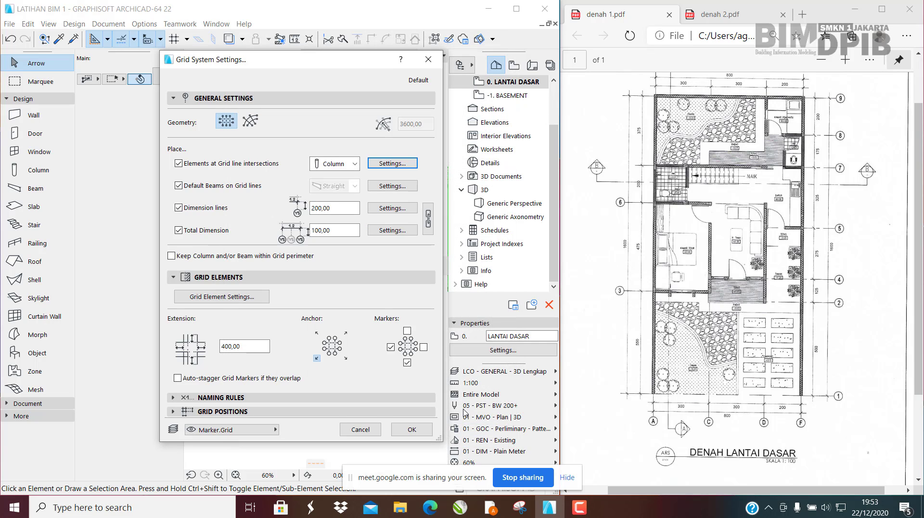
click(428, 59)
click(74, 24)
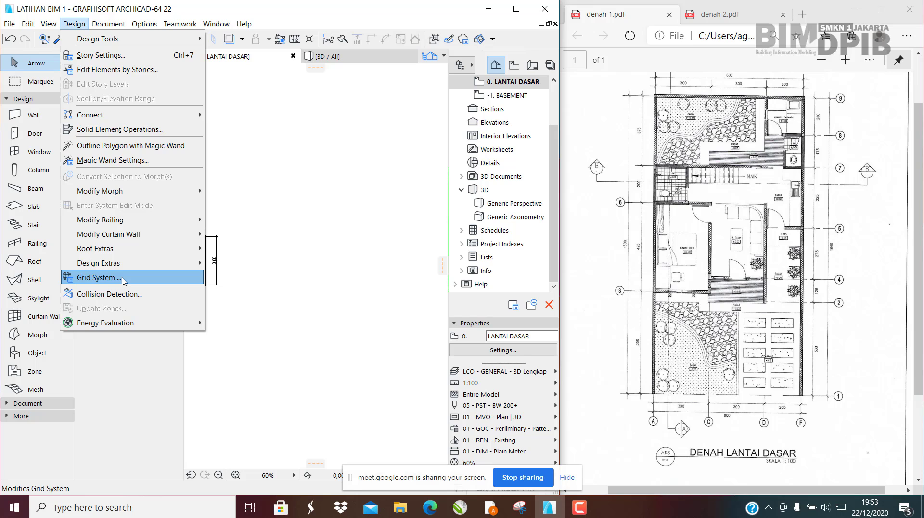
click(97, 278)
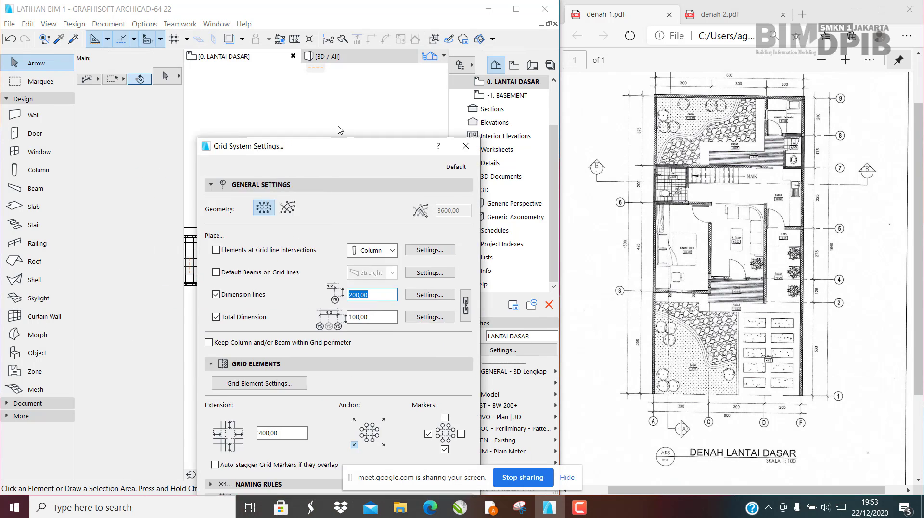
drag(283, 153, 281, 69)
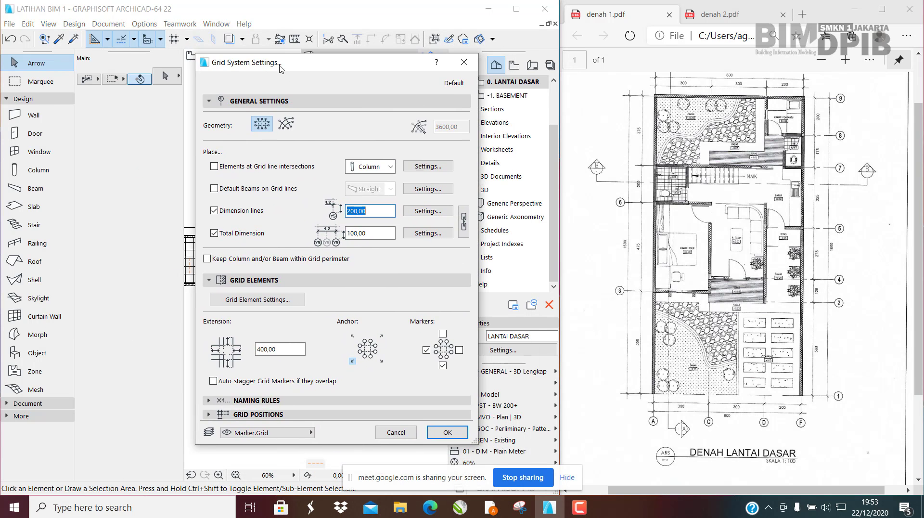
click(464, 63)
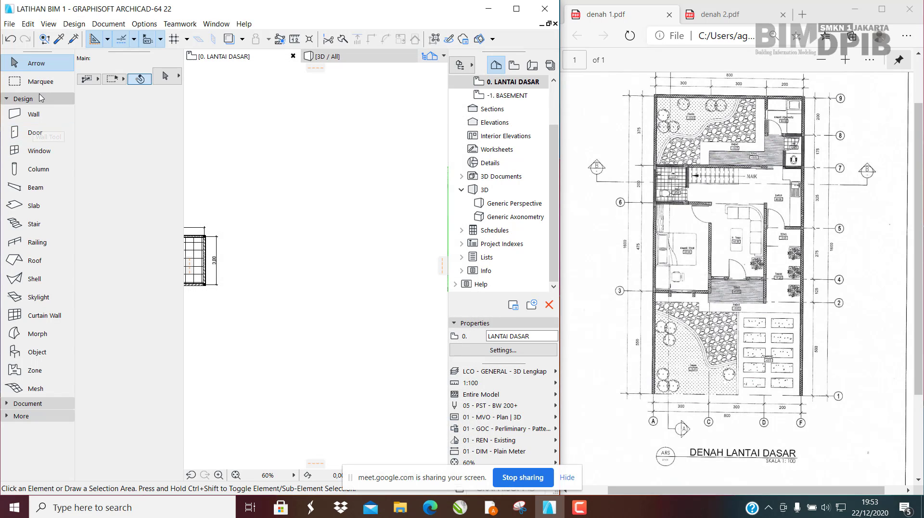
click(40, 98)
click(62, 99)
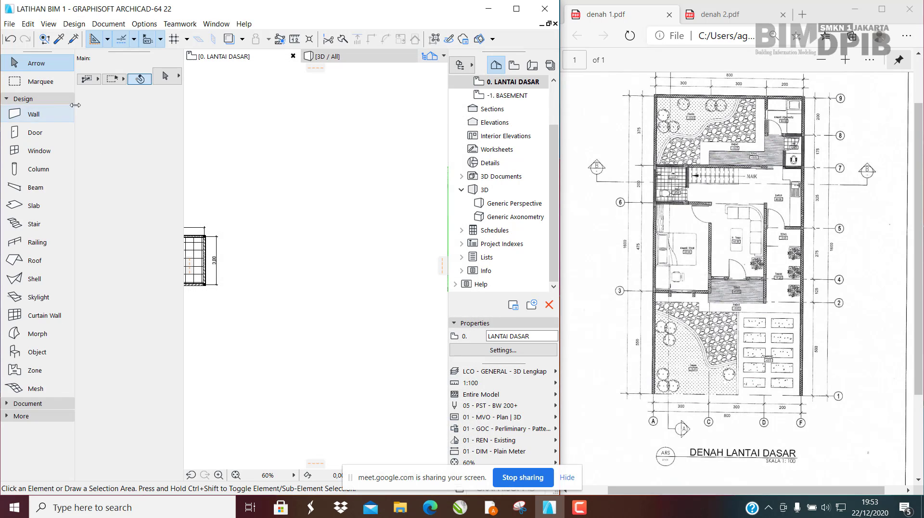
Step: Start a new grid system with columns placed at the grid line intersections and default beams on the grid lines
click(75, 24)
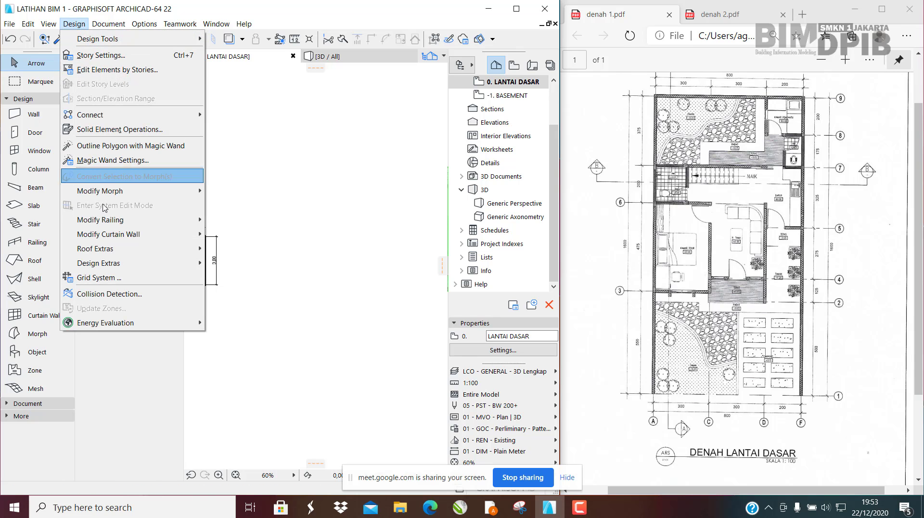
click(99, 277)
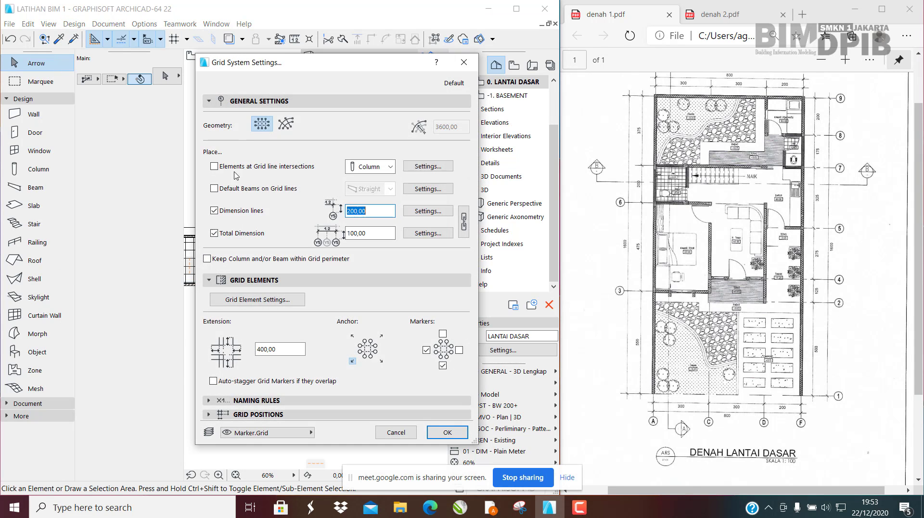
click(212, 167)
click(215, 191)
Step: Set the cross-section of the grid system's columns to 15 by 15
click(428, 166)
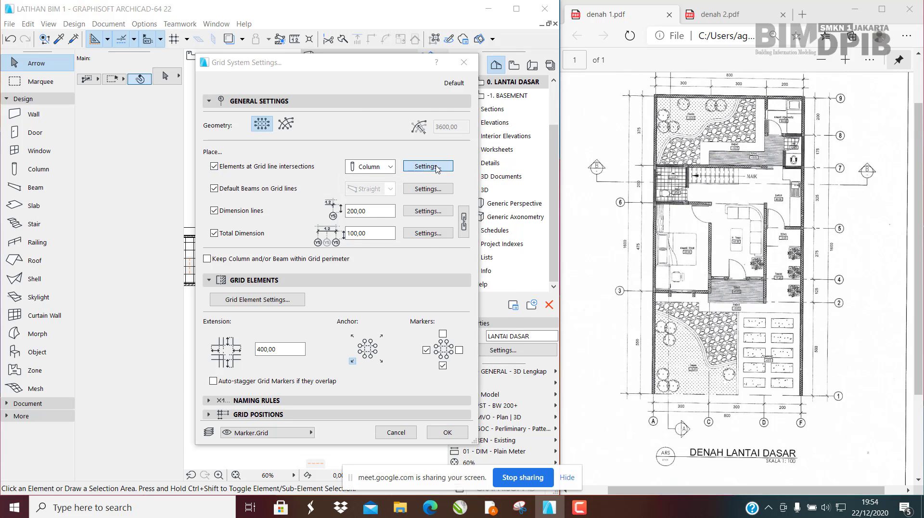
click(481, 103)
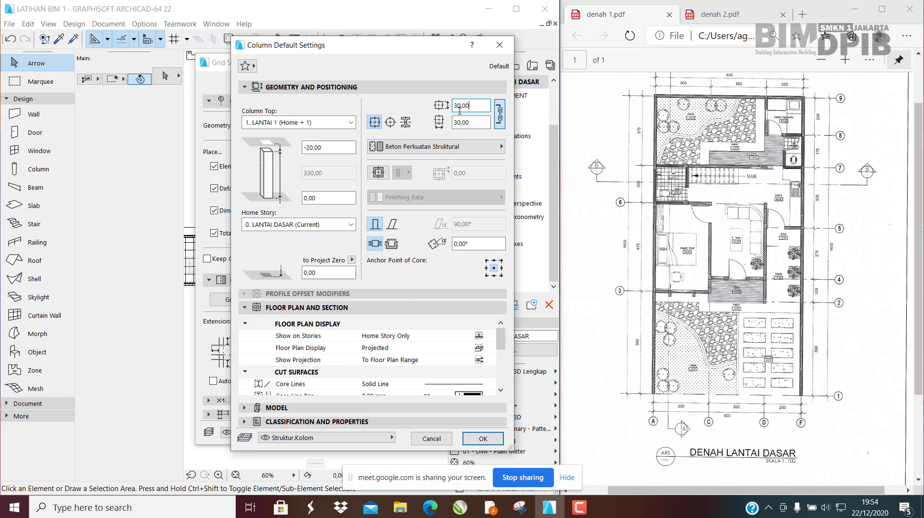
double_click(474, 105)
text(15)
key(Tab)
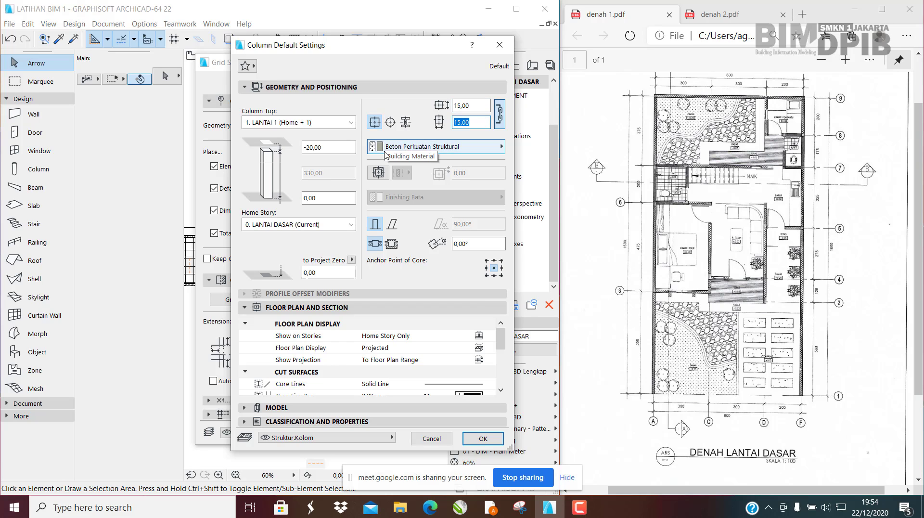
text(15)
click(416, 104)
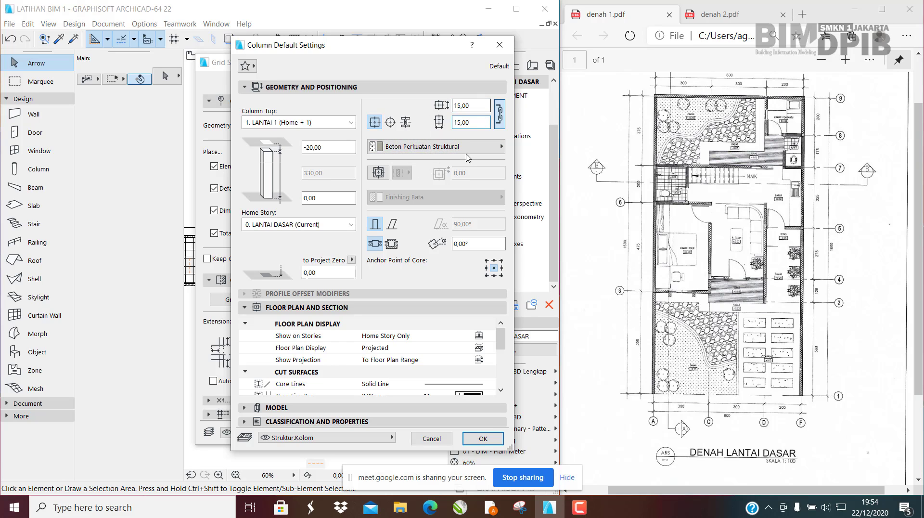
click(479, 438)
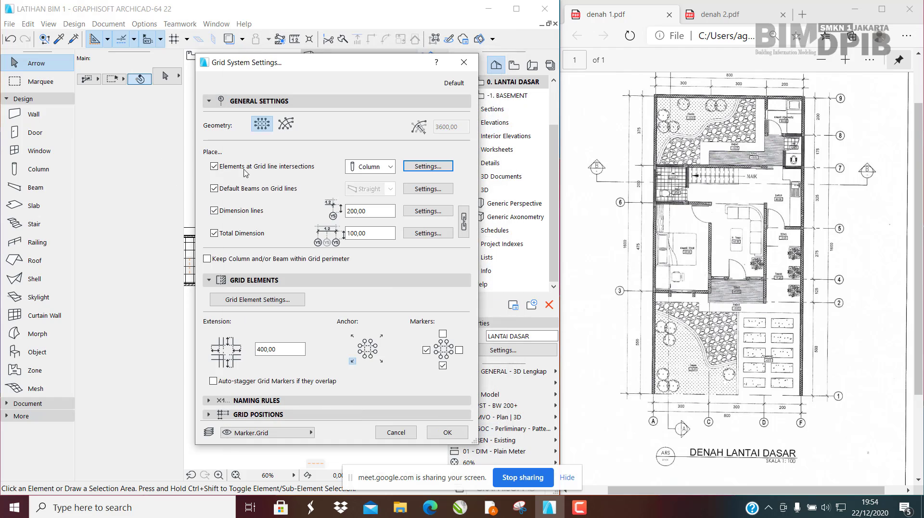
Step: Set the grid system's default beams to a height of 20 and a width of 15
click(425, 190)
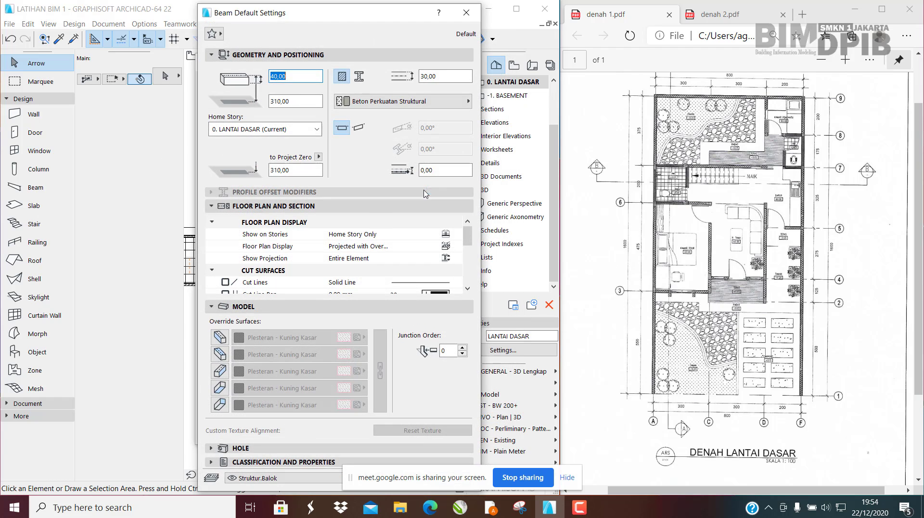
click(296, 78)
double_click(295, 78)
text(20)
key(Tab)
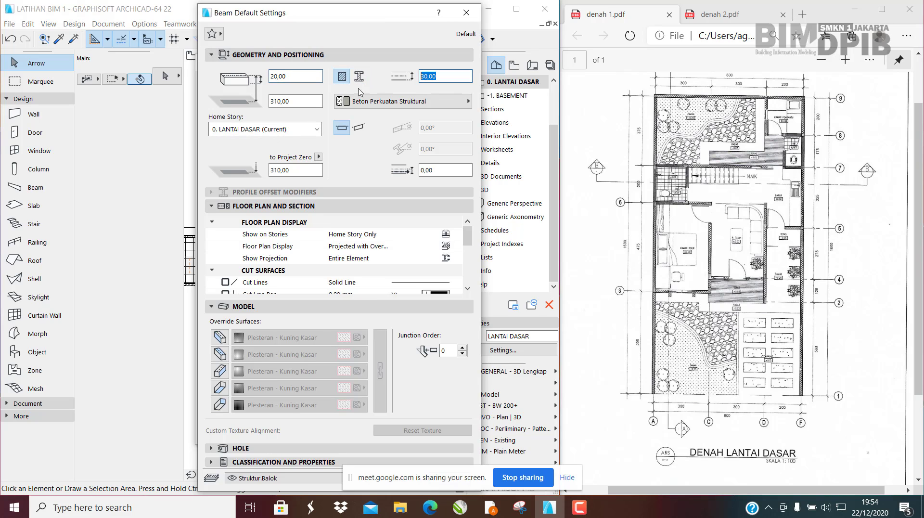
text(15,00)
drag(379, 19, 221, 23)
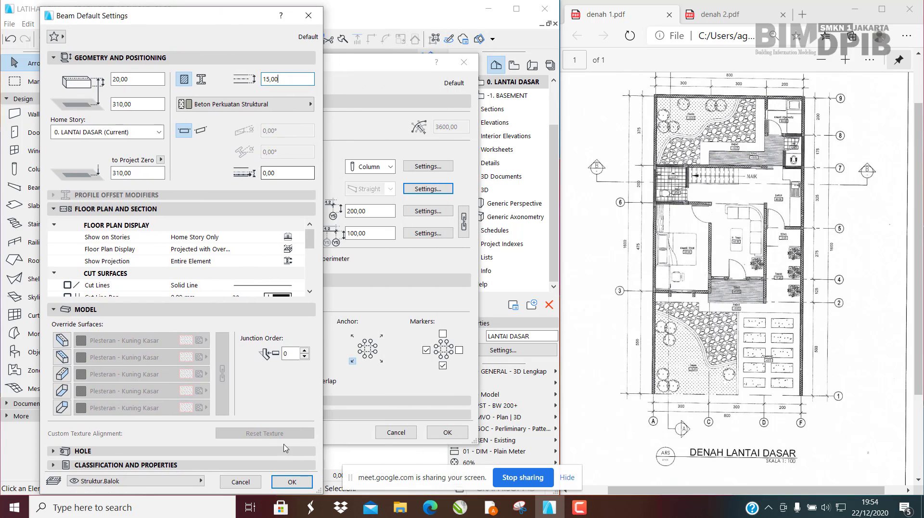
click(292, 482)
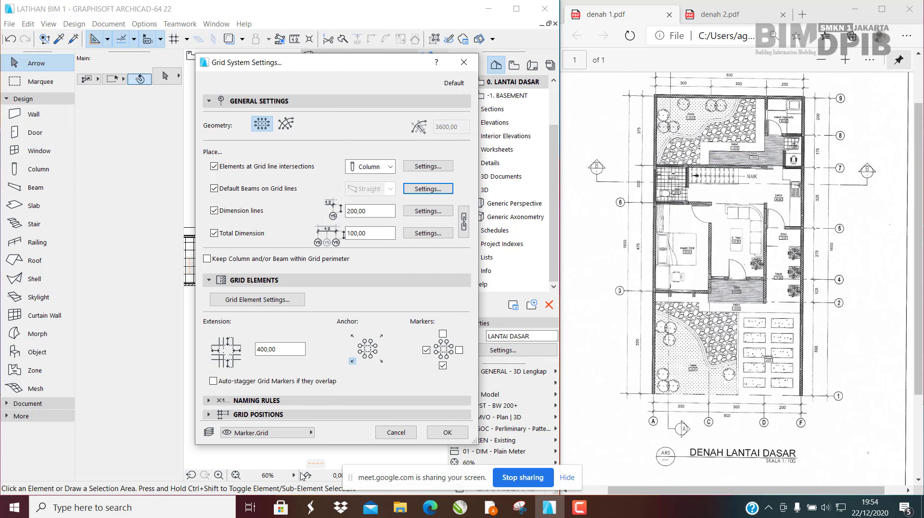
Step: Review the grid's dimension line distances and keep the columns and beams within the grid perimeter
double_click(377, 212)
key(Tab)
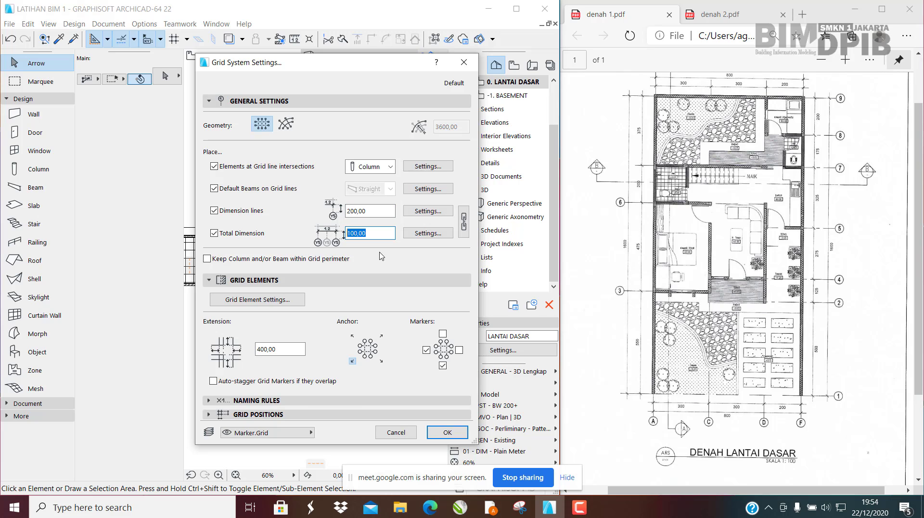
click(390, 262)
click(206, 260)
click(208, 259)
click(295, 280)
click(295, 280)
Step: Switch to Google Meet to admit the participant waiting to join, and bring ARCHICAD and denah 1.pdf back side by side
mouse_move(505, 500)
click(424, 457)
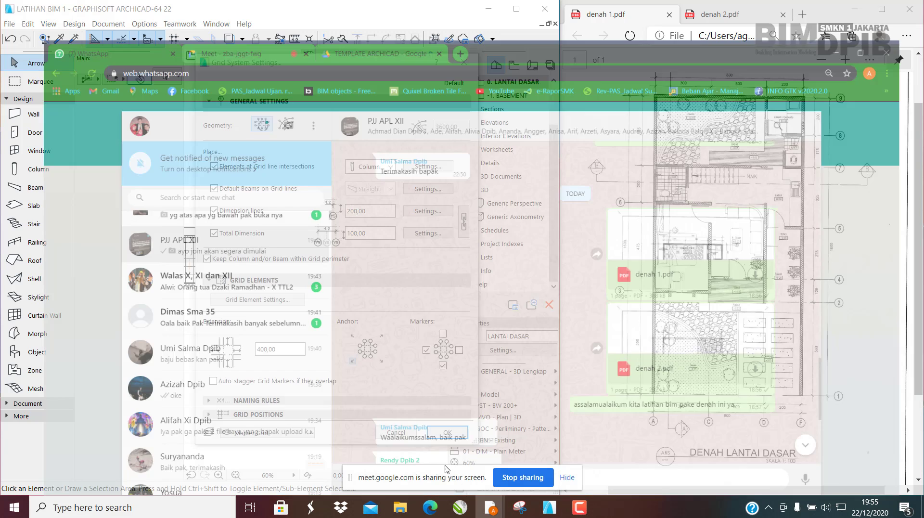
click(212, 10)
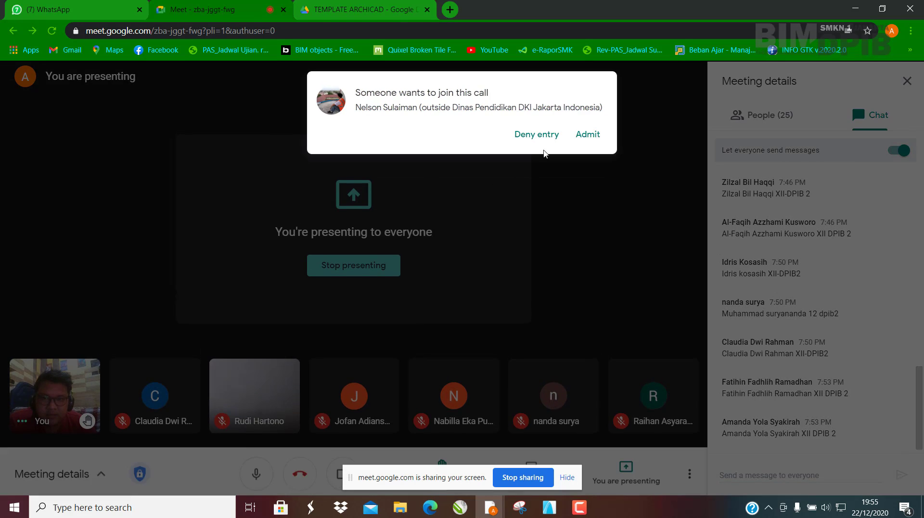
click(589, 137)
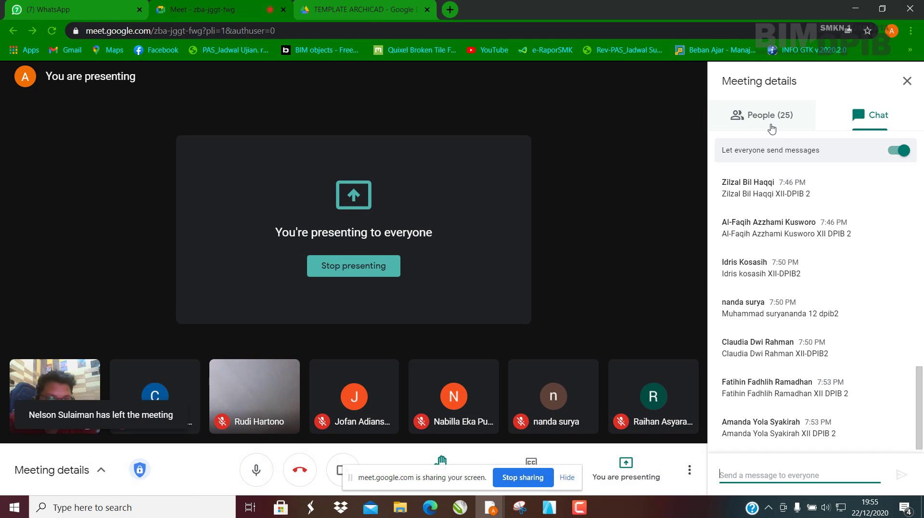
click(550, 510)
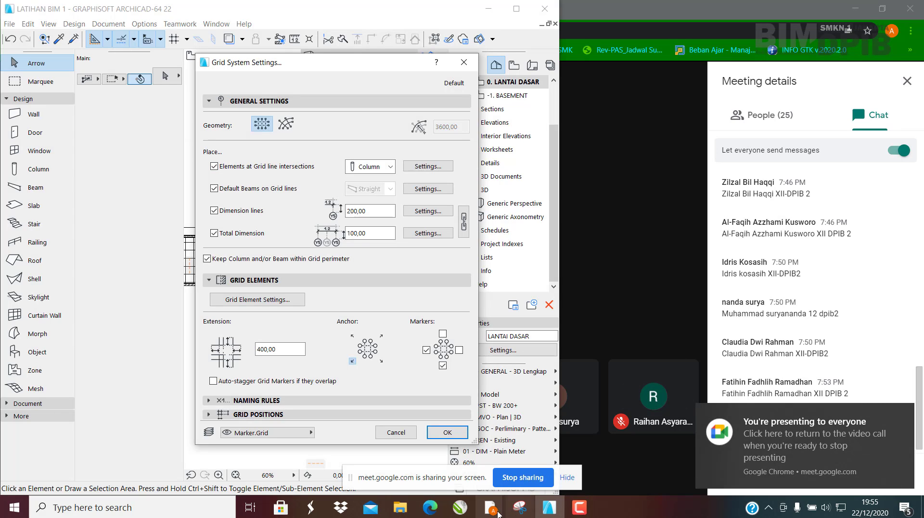
click(424, 512)
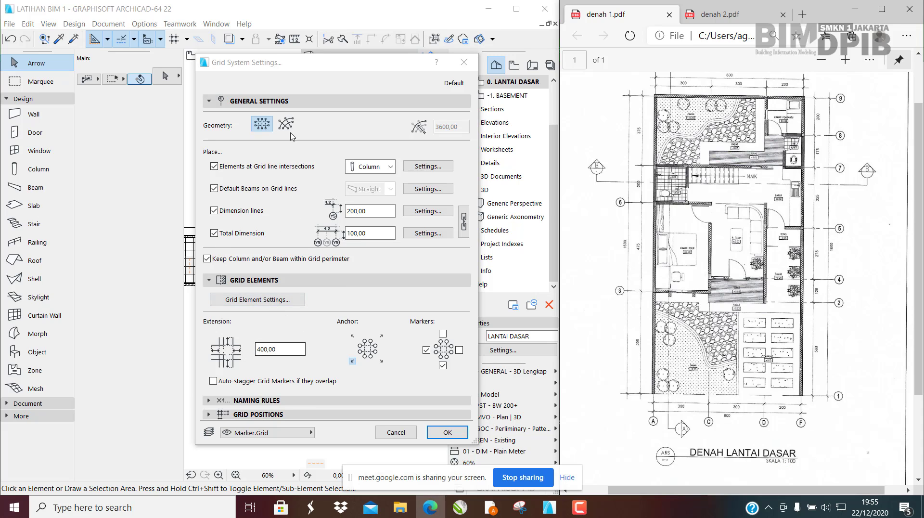
Step: Set the extension of the grid elements to 250
drag(292, 64, 389, 63)
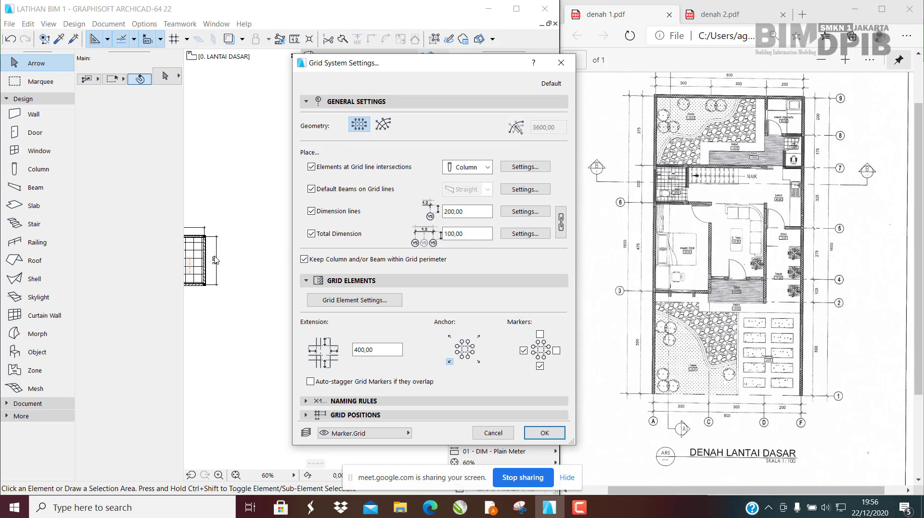
drag(384, 353, 211, 352)
text(250)
click(353, 283)
click(352, 283)
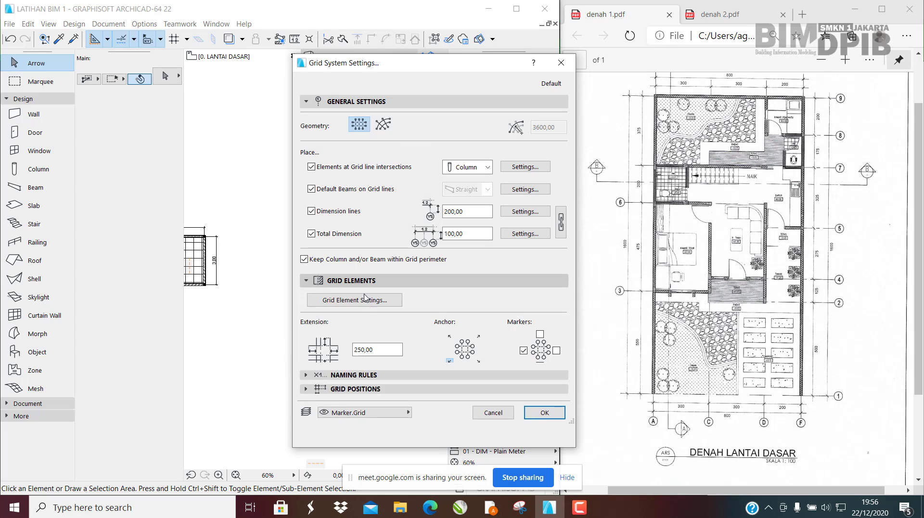
drag(379, 349, 280, 353)
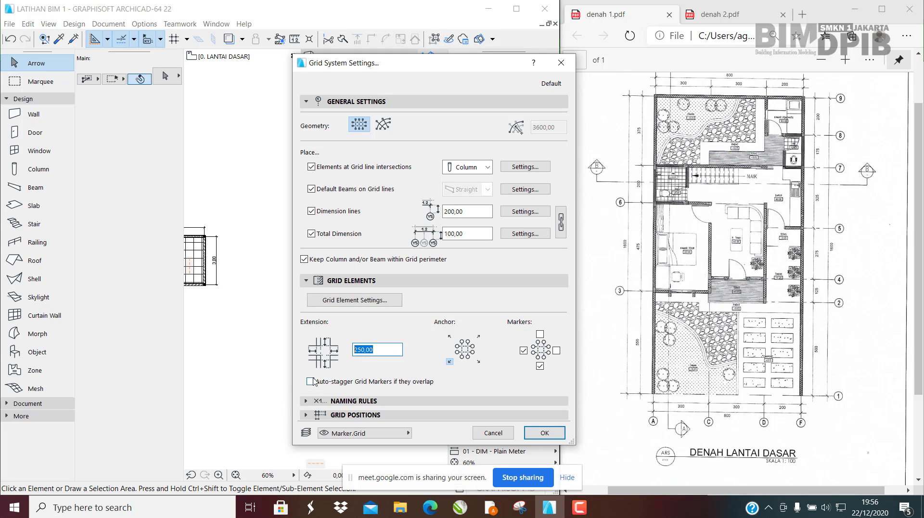
drag(417, 74, 379, 53)
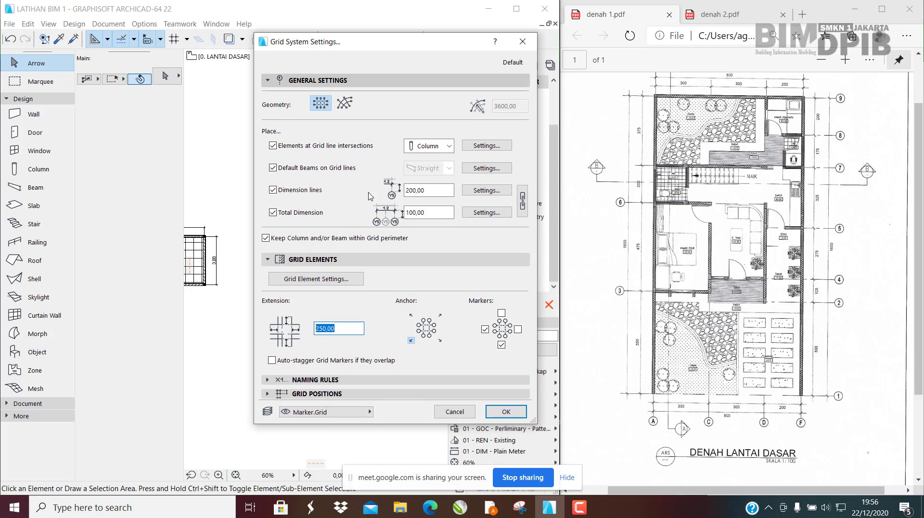
Step: Set the automatic naming style to 1,2,3 for horizontal grids and A,B,C for vertical grids
click(331, 380)
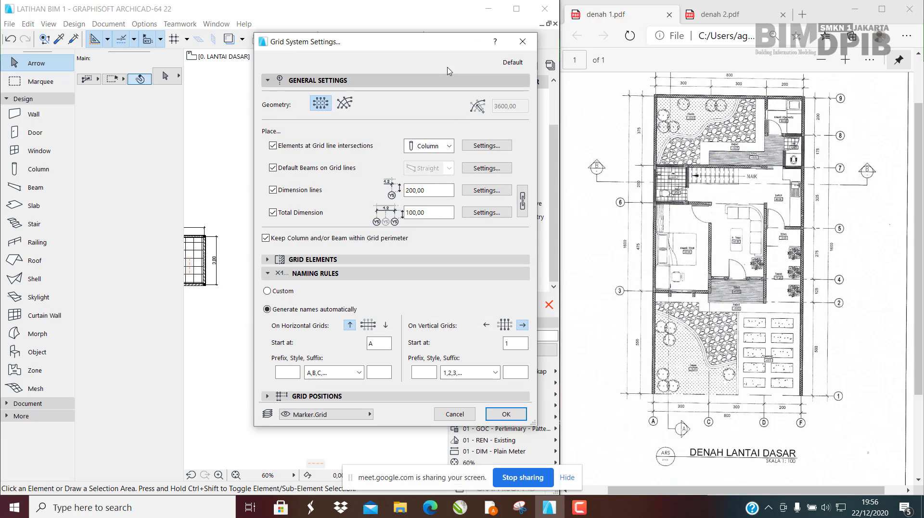
click(757, 190)
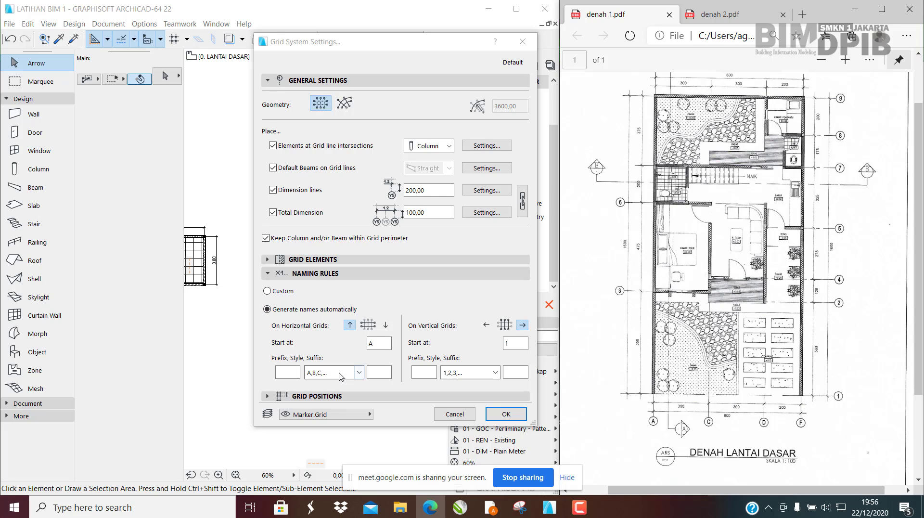
click(358, 372)
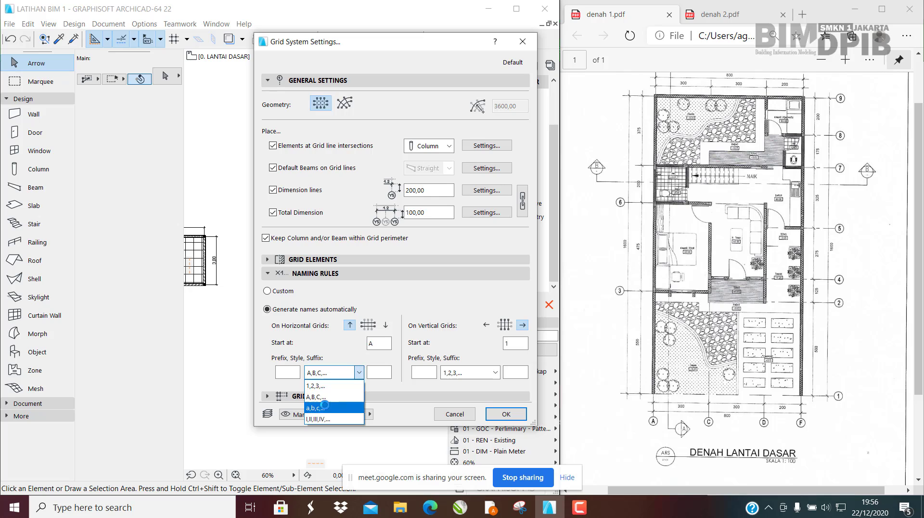
click(320, 385)
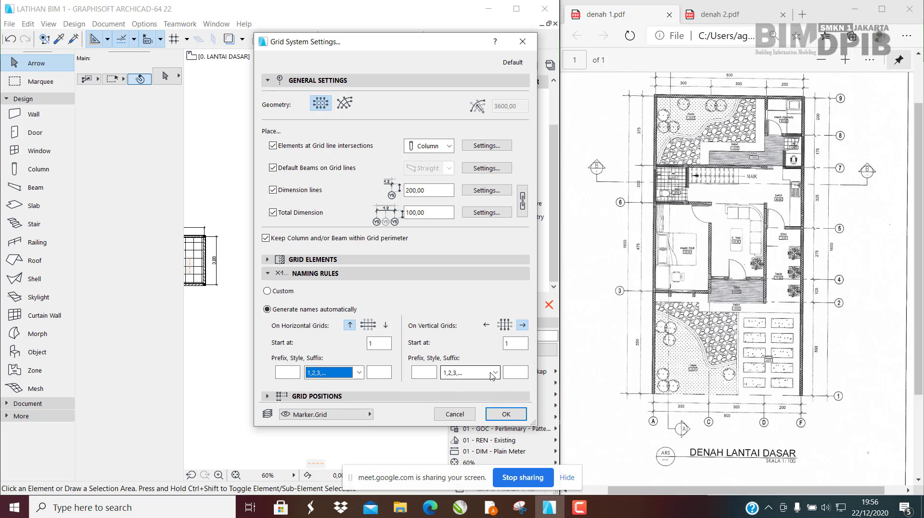
click(495, 373)
click(461, 398)
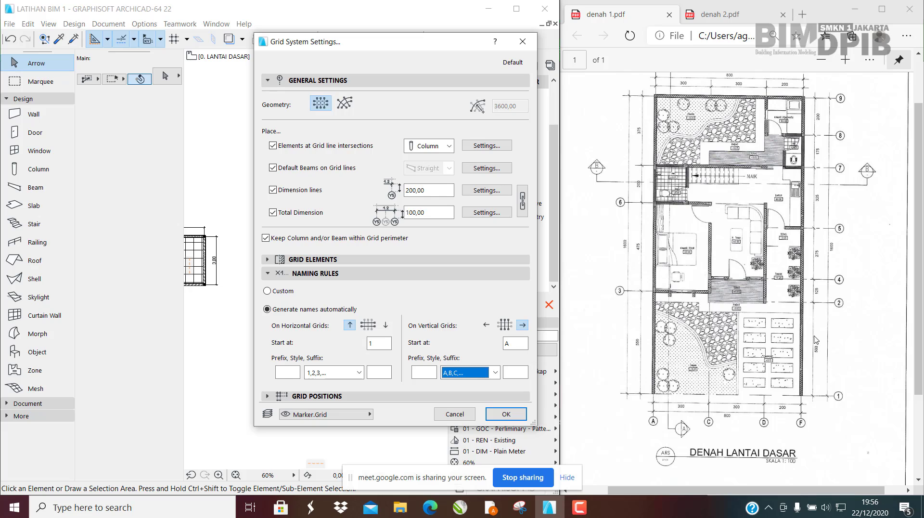
Step: Reselect the 1,2,3 naming style on the horizontal grids and the A,B,C style on the vertical grids
click(344, 373)
click(326, 386)
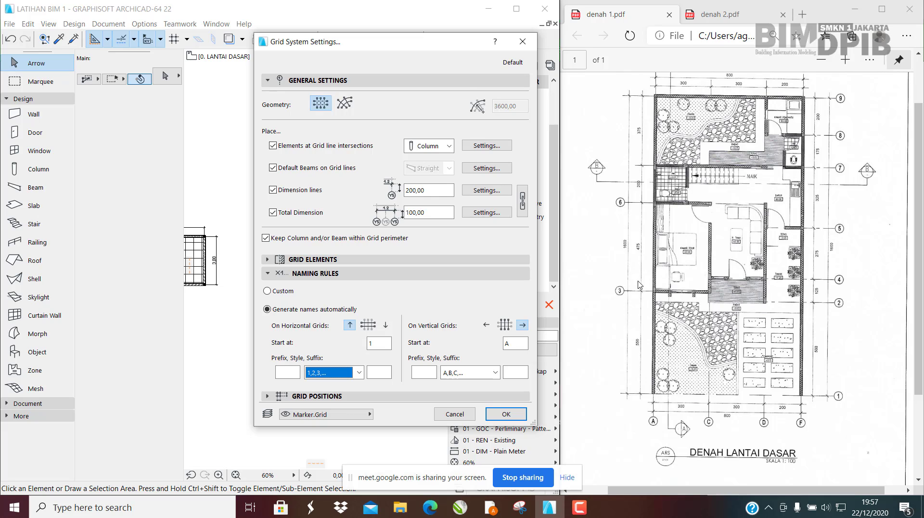
click(357, 375)
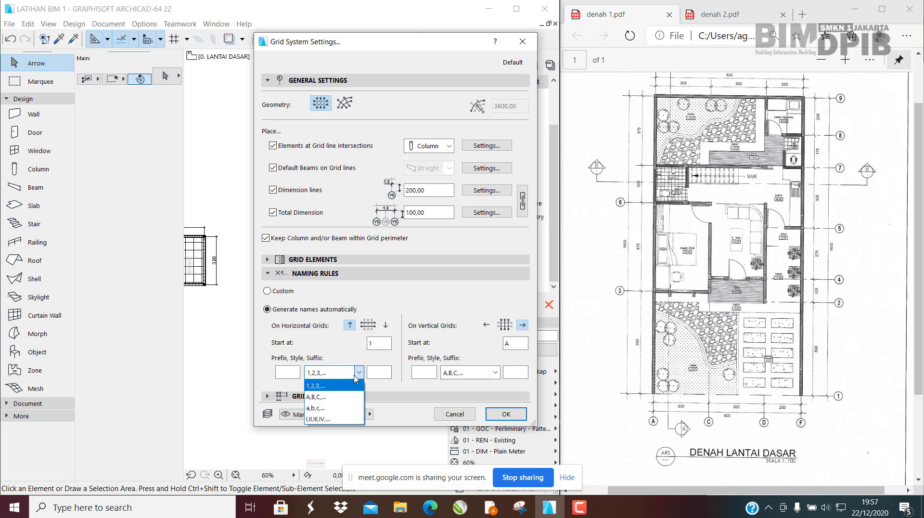
click(380, 365)
click(361, 377)
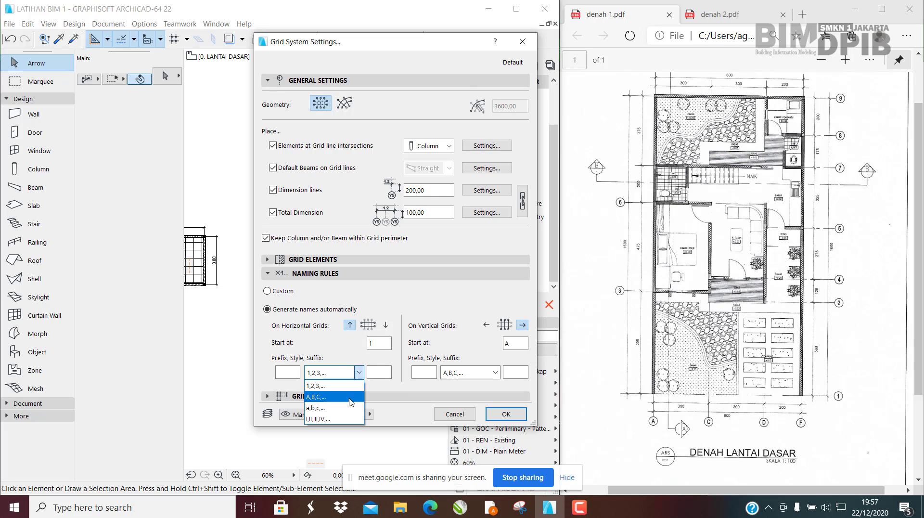
click(321, 387)
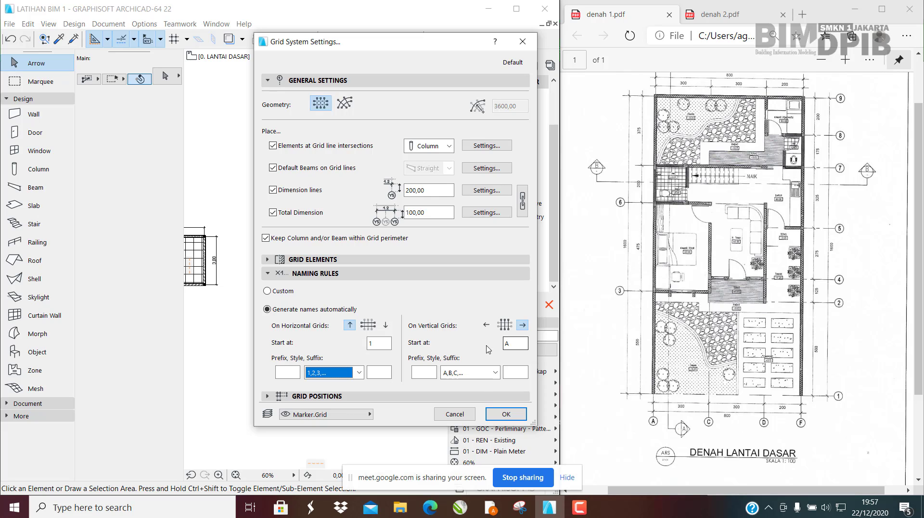
click(474, 373)
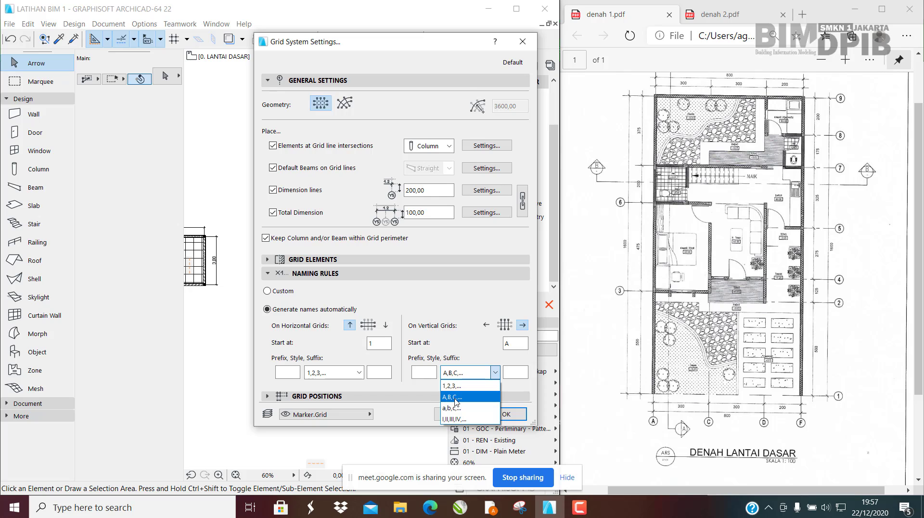
click(455, 397)
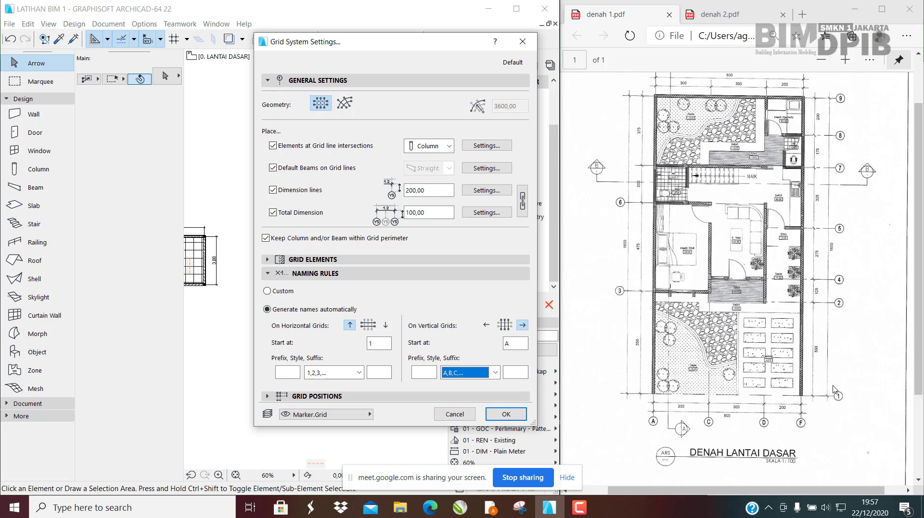
Step: Try the reversed naming directions, and restore bottom-to-top naming for horizontal grids and left-to-right naming for vertical grids
click(350, 326)
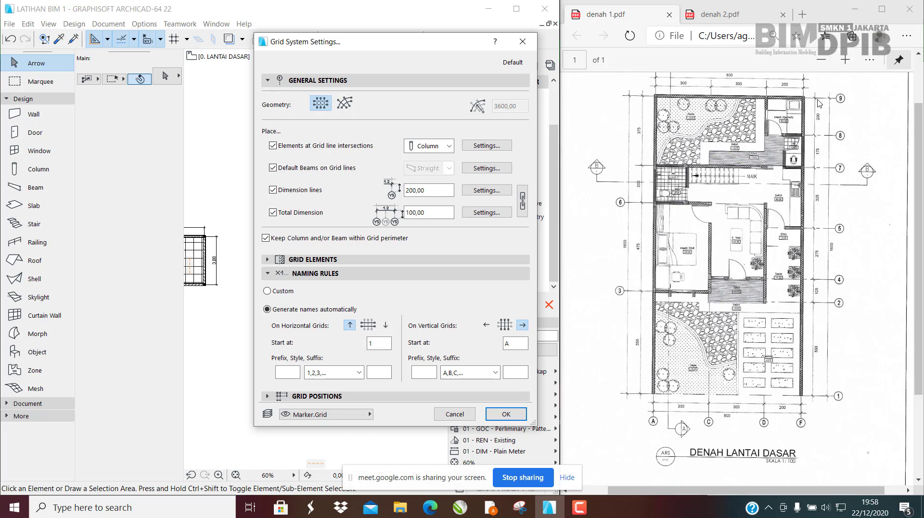
click(386, 325)
click(349, 327)
click(486, 325)
click(523, 325)
Step: Set the distance of horizontal grid line 2 to 500 and of horizontal grid line 3 to 50
click(360, 398)
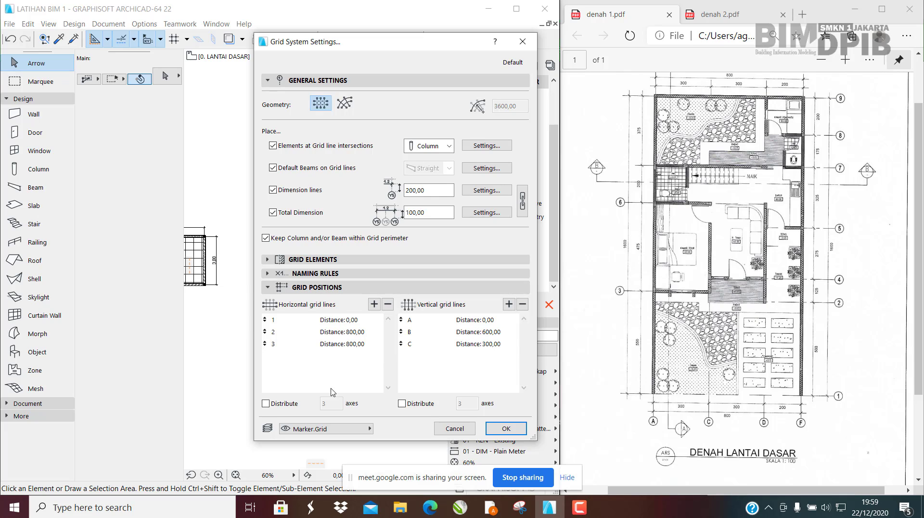
click(286, 321)
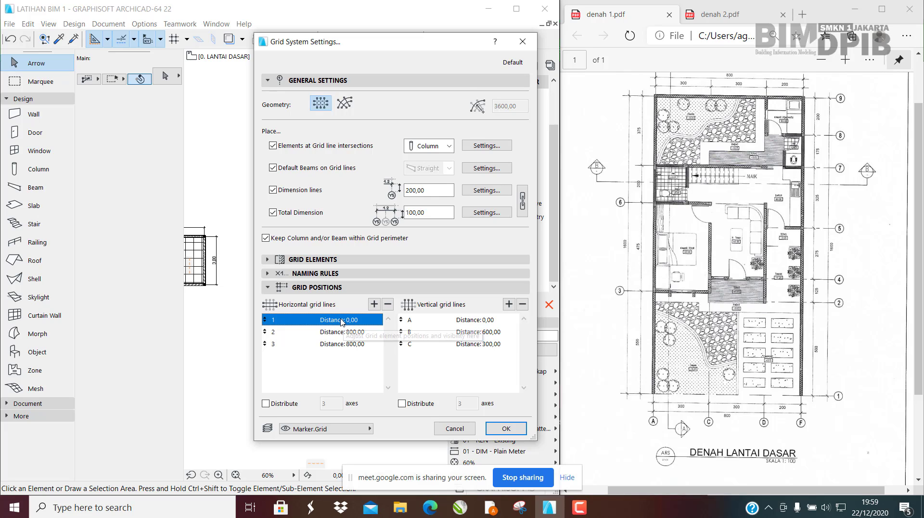
click(430, 321)
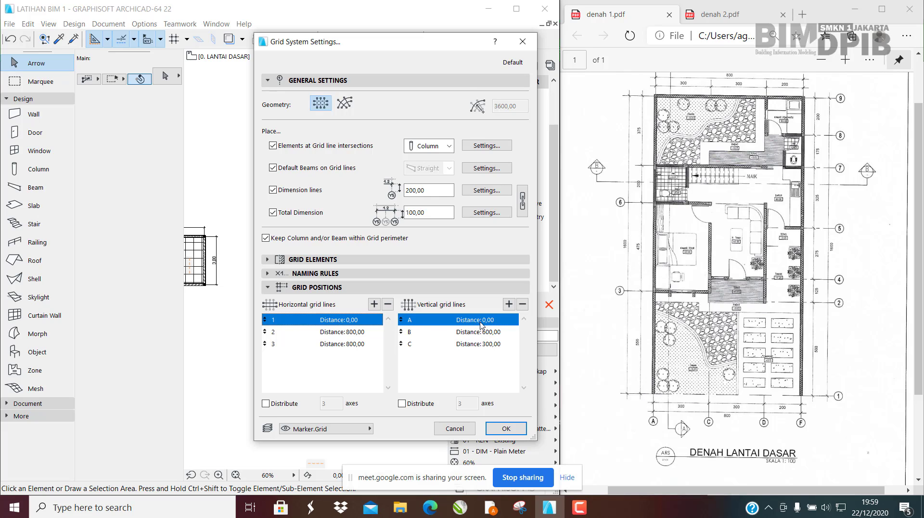
click(318, 373)
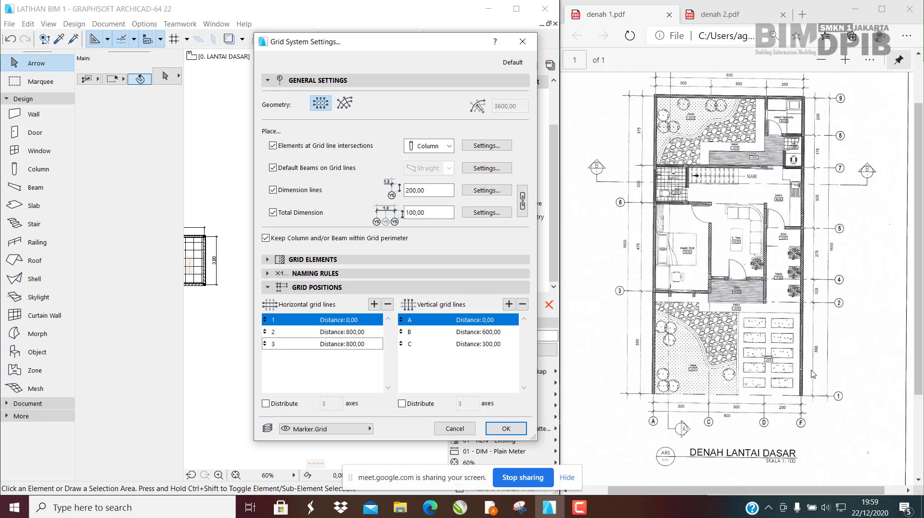
click(356, 332)
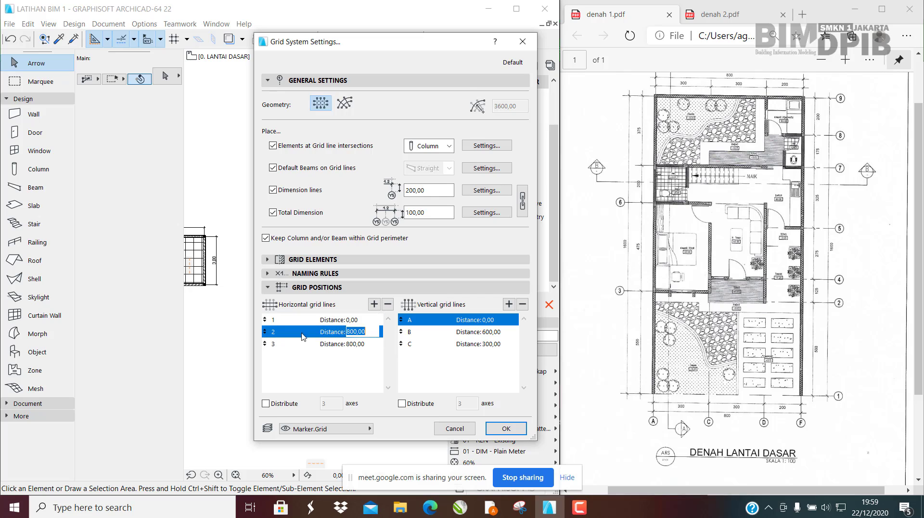
click(358, 332)
text(500)
key(Return)
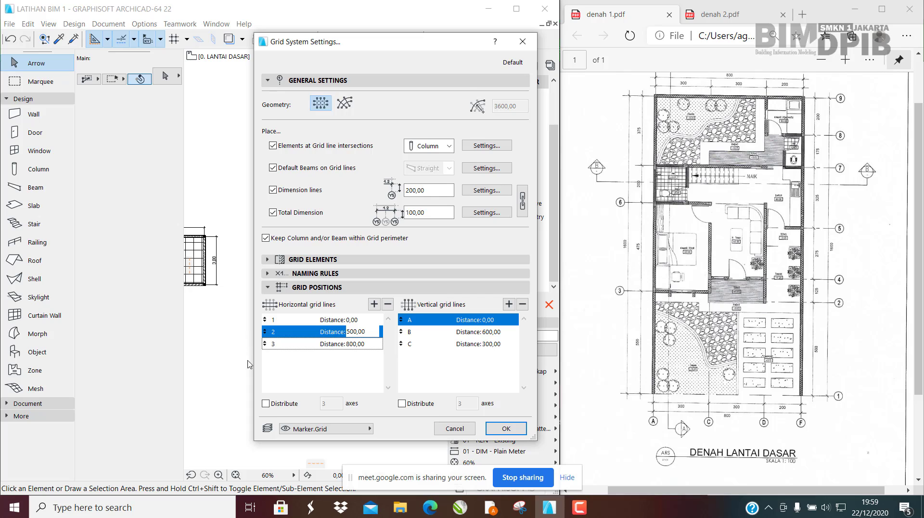
click(358, 344)
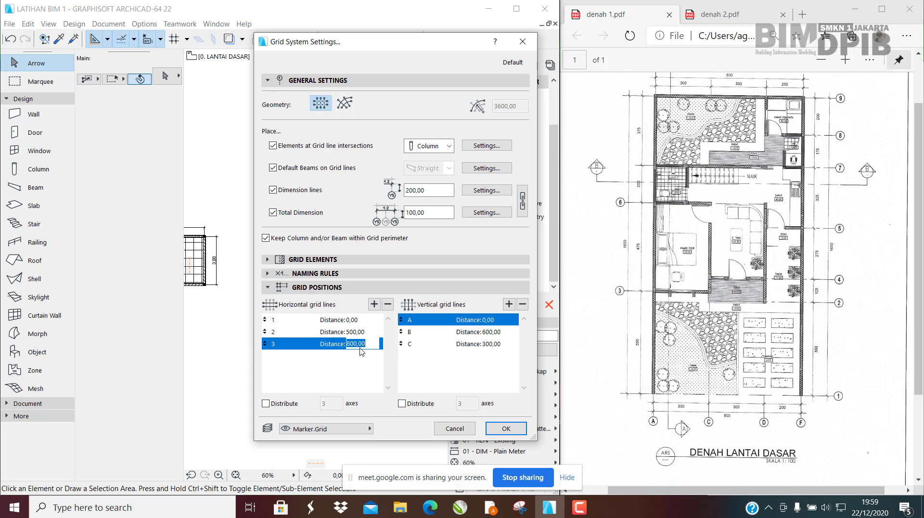
text(50)
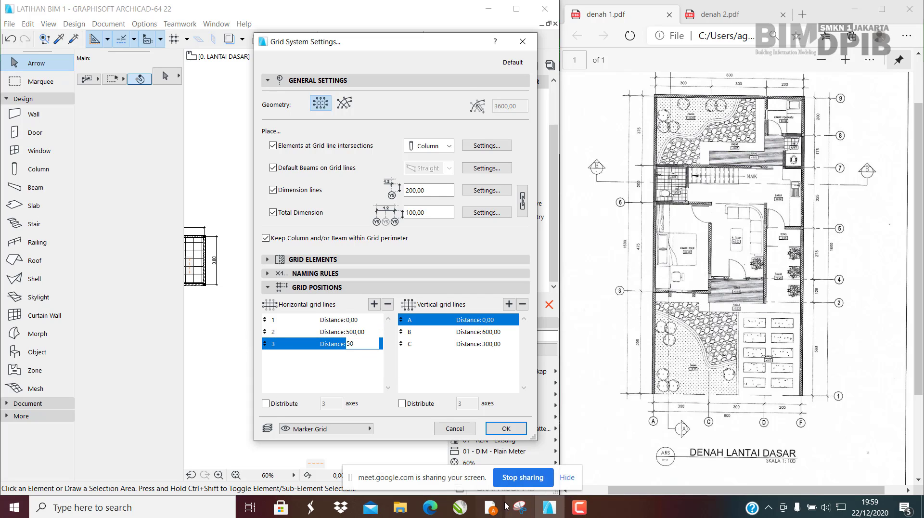
Step: Switch to Google Meet to admit the waiting participant, and return to the grid system settings in ARCHICAD with denah 1.pdf alongside
mouse_move(496, 507)
click(447, 451)
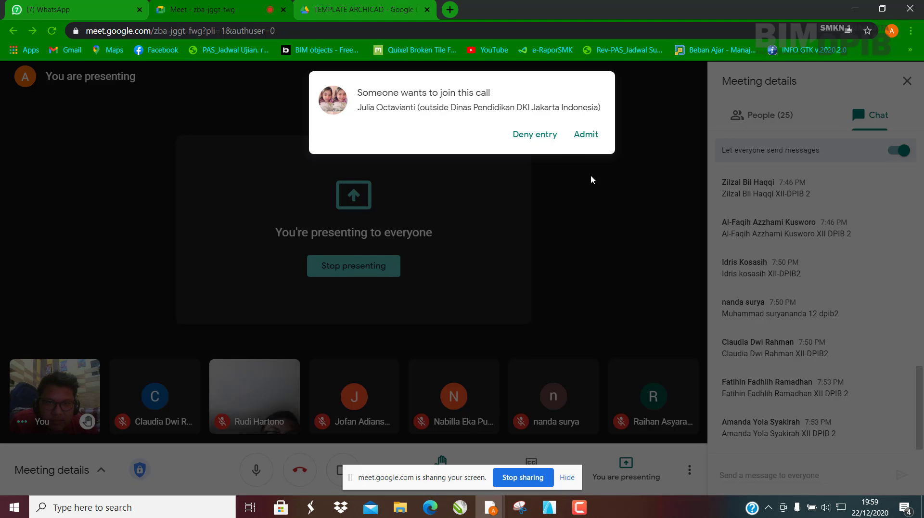
click(586, 134)
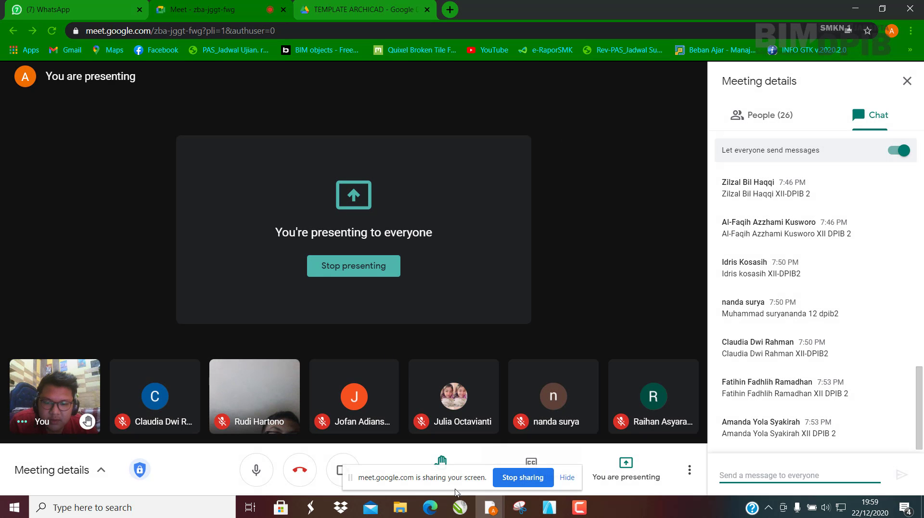
click(551, 506)
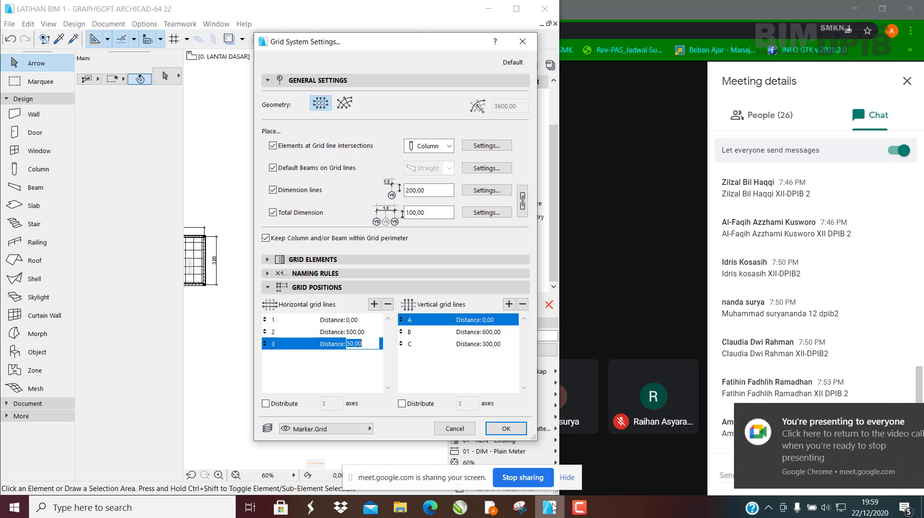
click(345, 345)
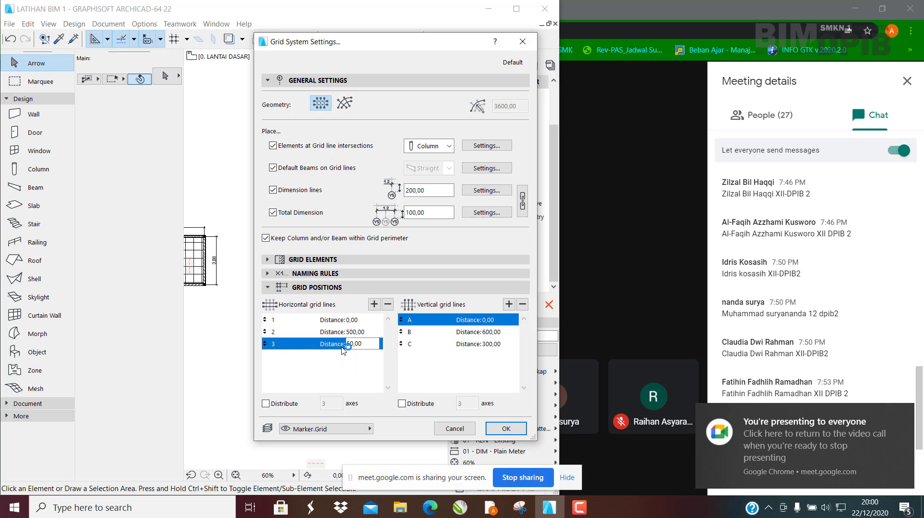
click(429, 507)
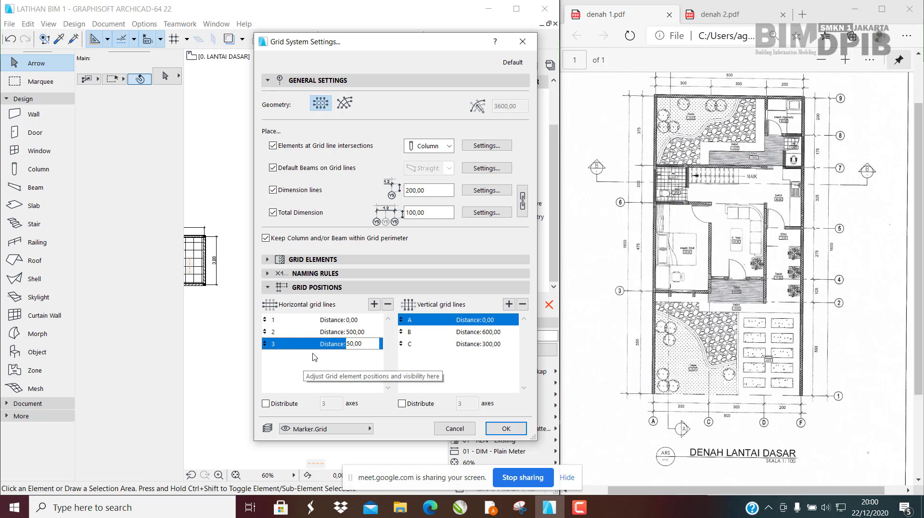
Step: Add horizontal grid line 4 at a distance of 75 and line 5 at a distance of 275
click(374, 305)
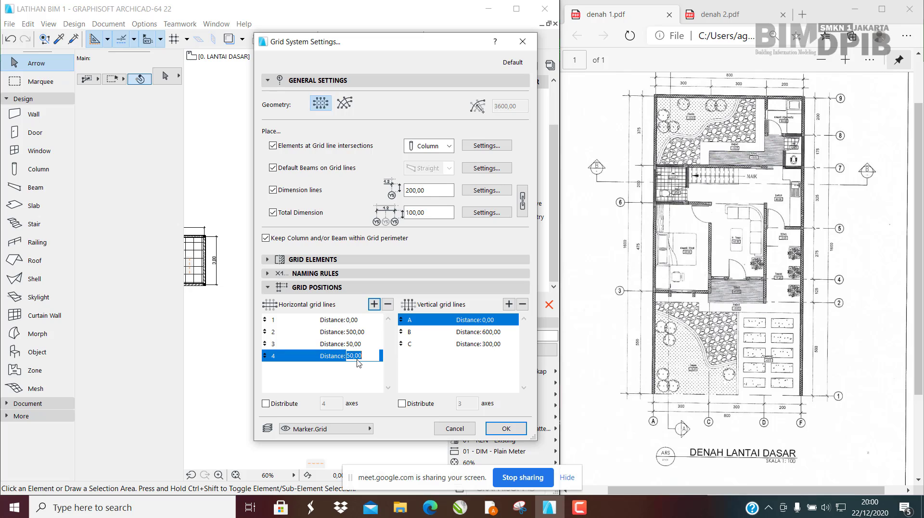
text(75,00)
click(374, 304)
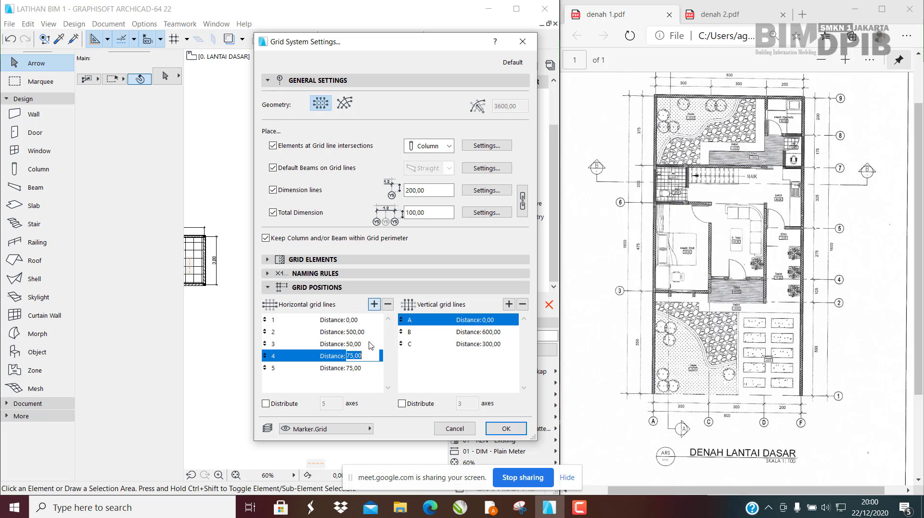
click(357, 369)
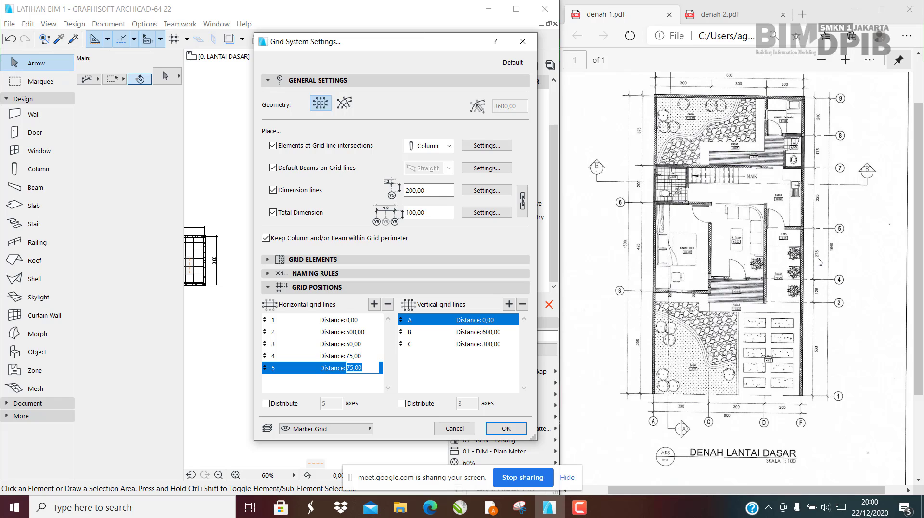
text(275,00)
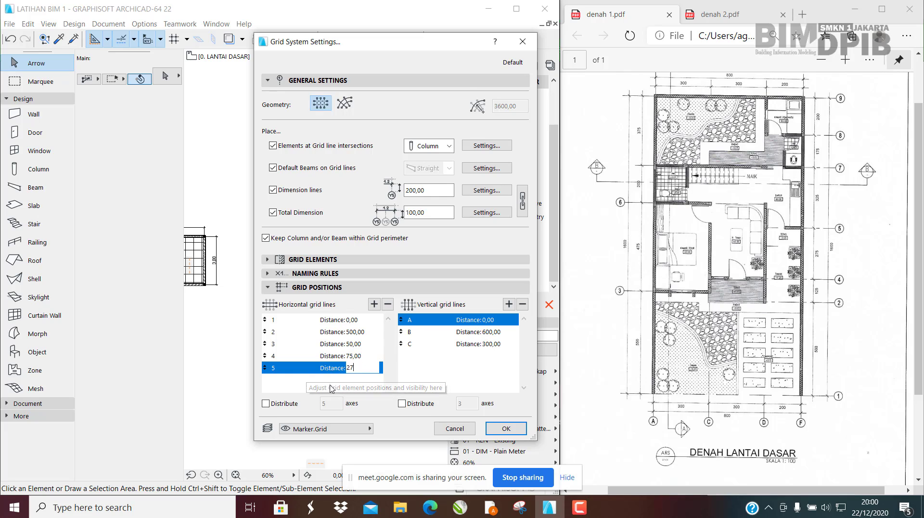
Step: Add horizontal grid line 6 at a distance of 125
click(374, 304)
click(362, 380)
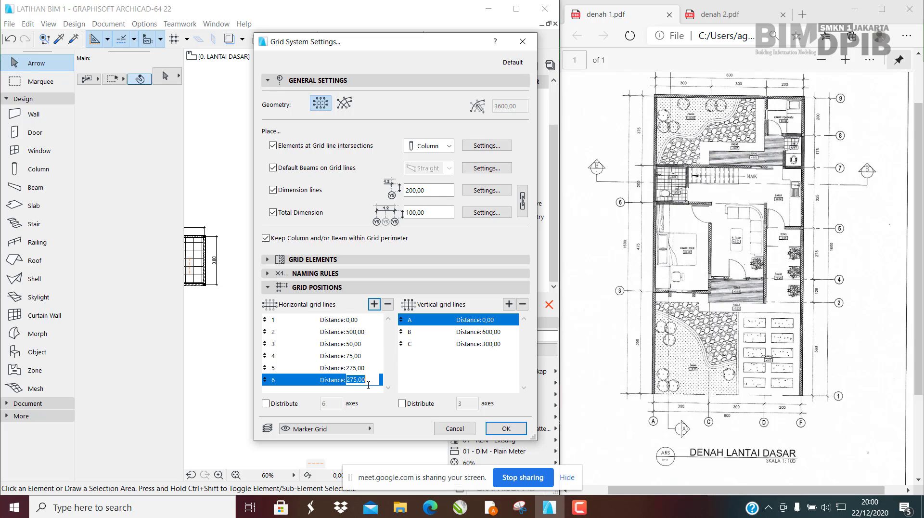
text(125)
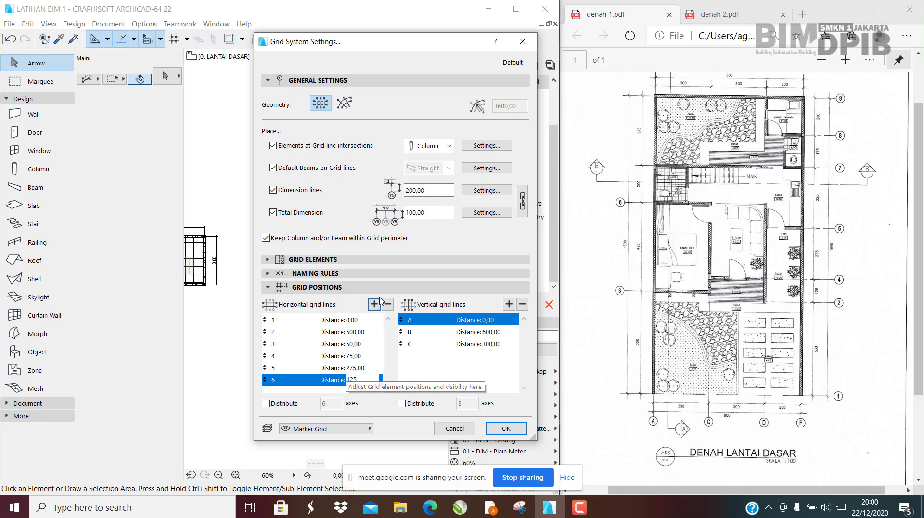
Step: Add horizontal grid line 7 at a distance of 200 and line 8 at a distance of 175
key(Return)
scroll(352, 373, down, 1)
click(363, 380)
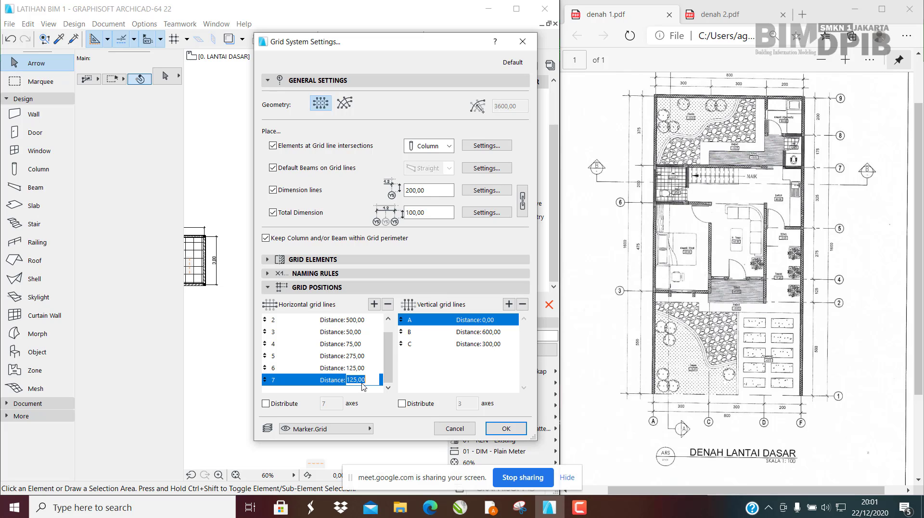
text(00)
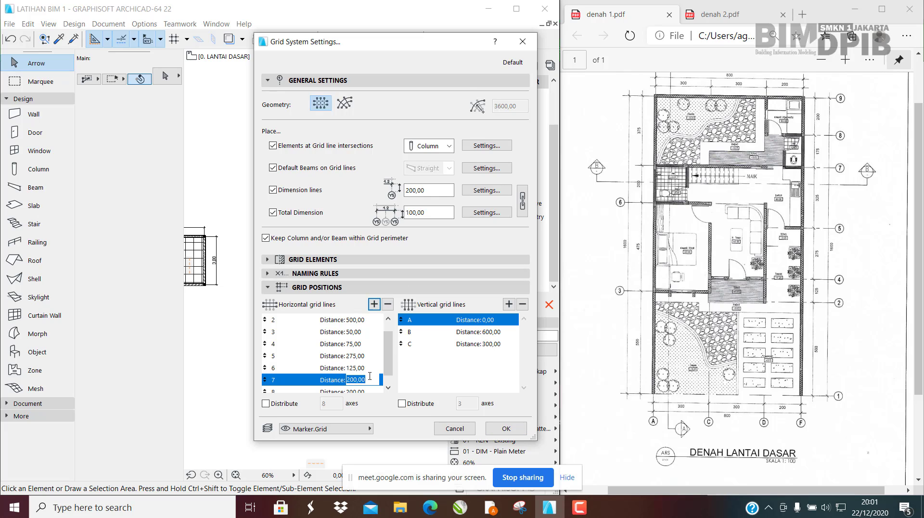
click(374, 304)
click(355, 380)
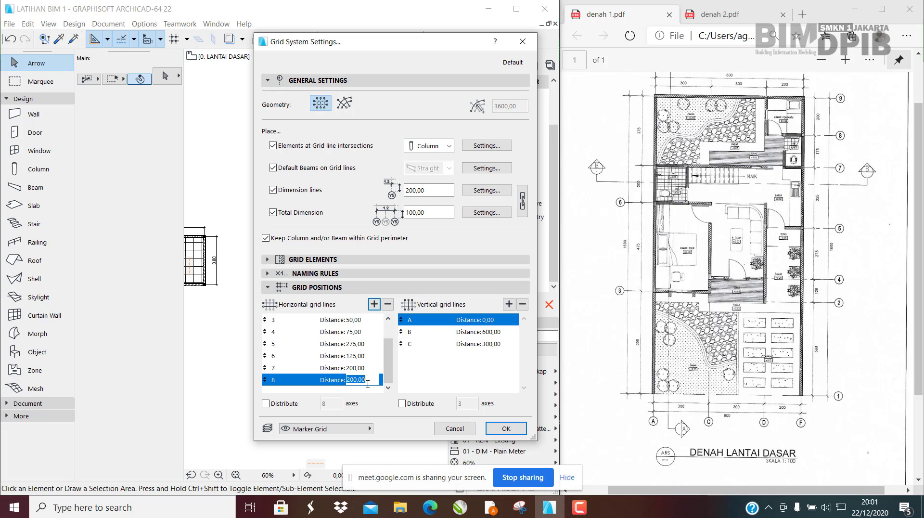
text(5)
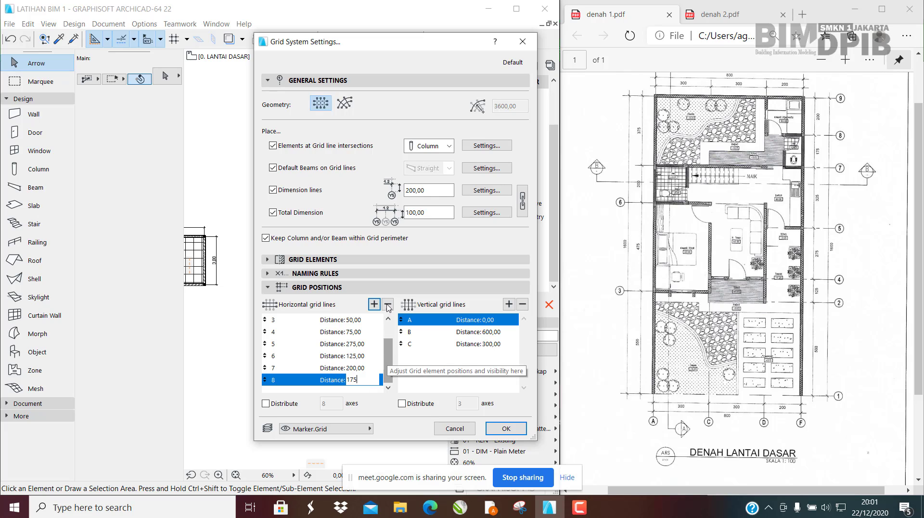
Step: Add horizontal grid line 9 at a distance of 200
key(Return)
scroll(359, 382, down, 1)
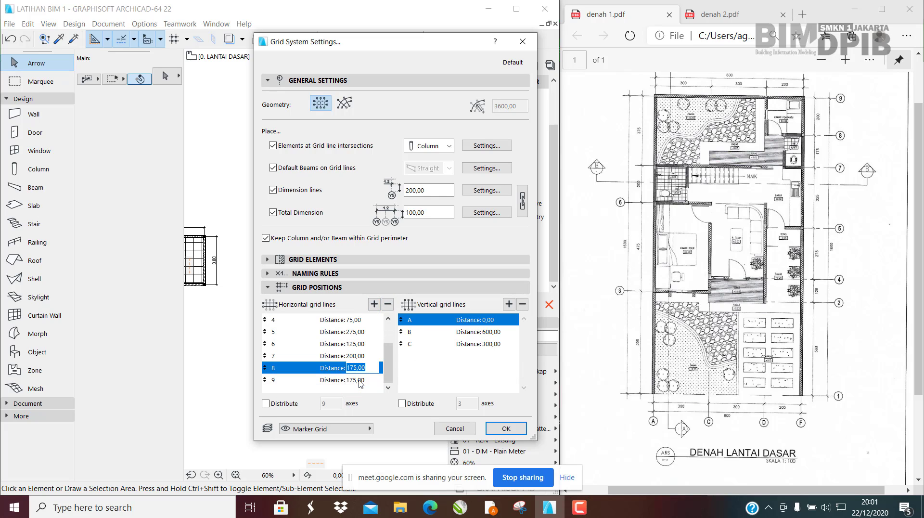
click(359, 381)
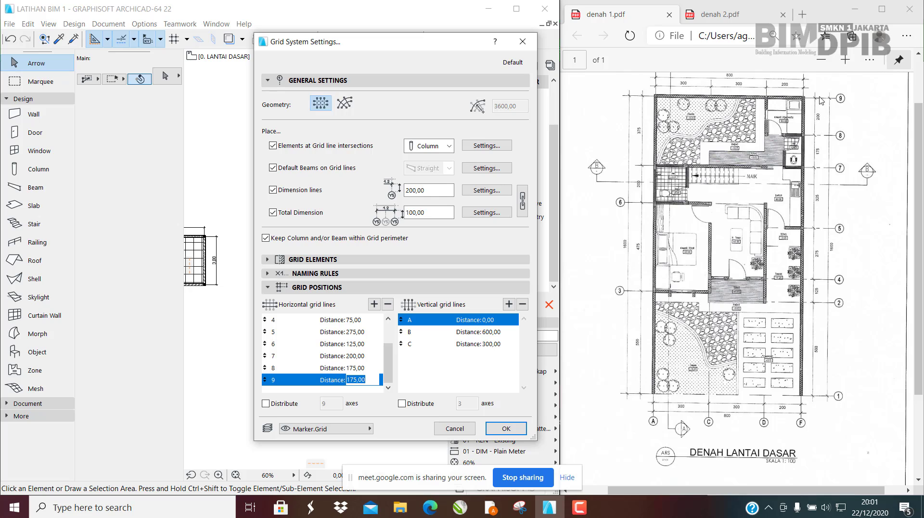
text(2)
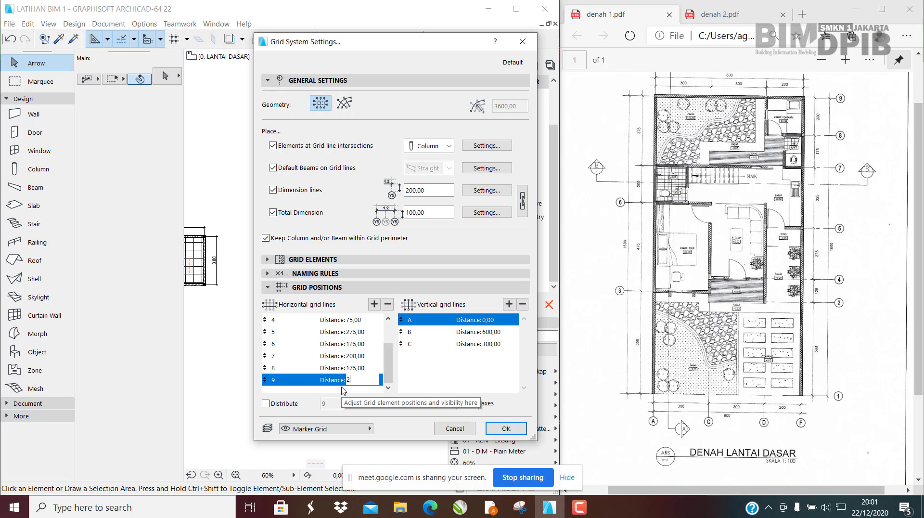
text(00)
click(377, 358)
Step: Check the horizontal grid line distances and compare the vertical grid lines with the ground-floor plan in denah 1.pdf
scroll(377, 361, up, 2)
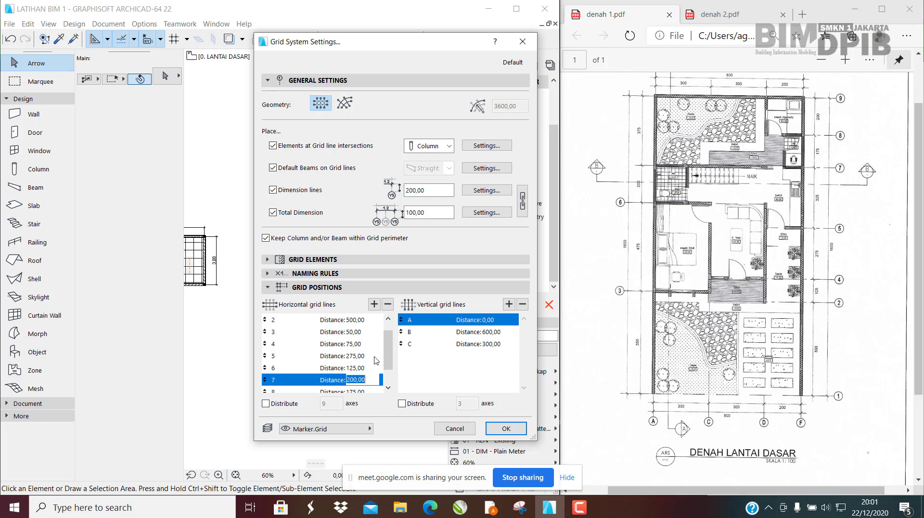
scroll(318, 378, down, 2)
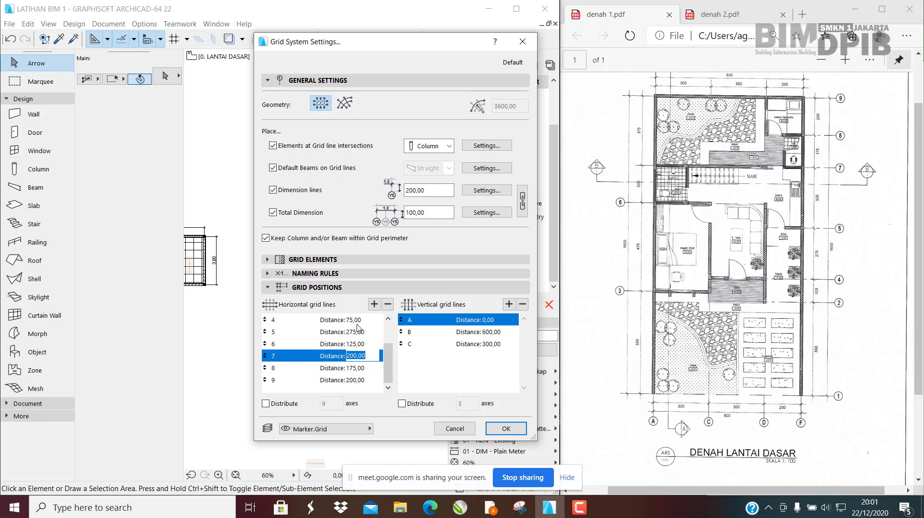
click(453, 367)
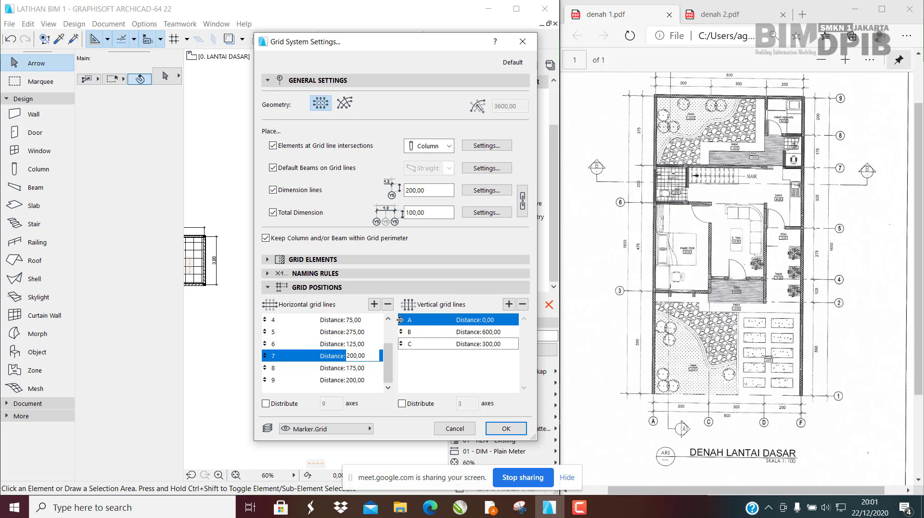
click(456, 324)
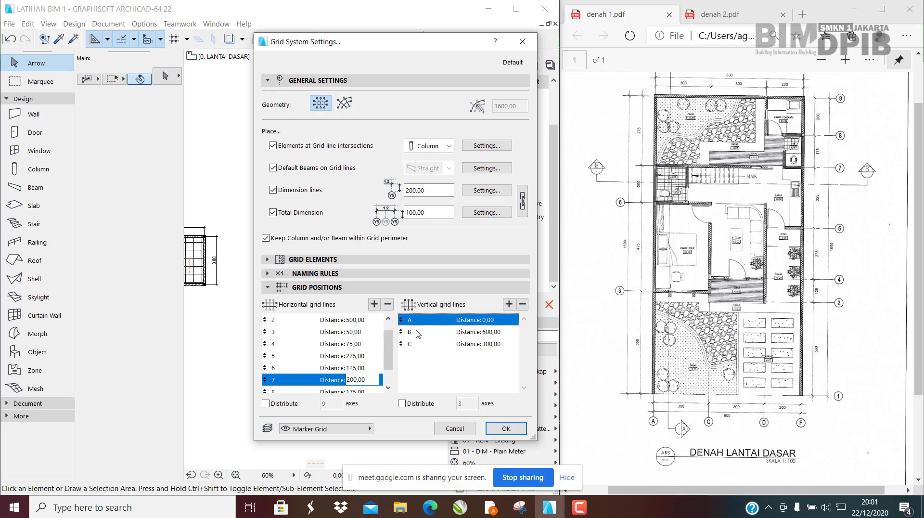
scroll(379, 334, up, 1)
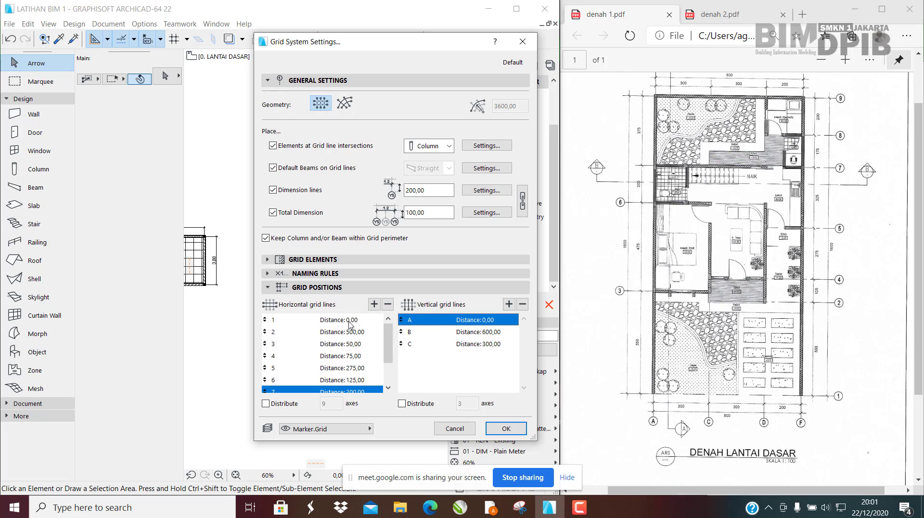
click(273, 320)
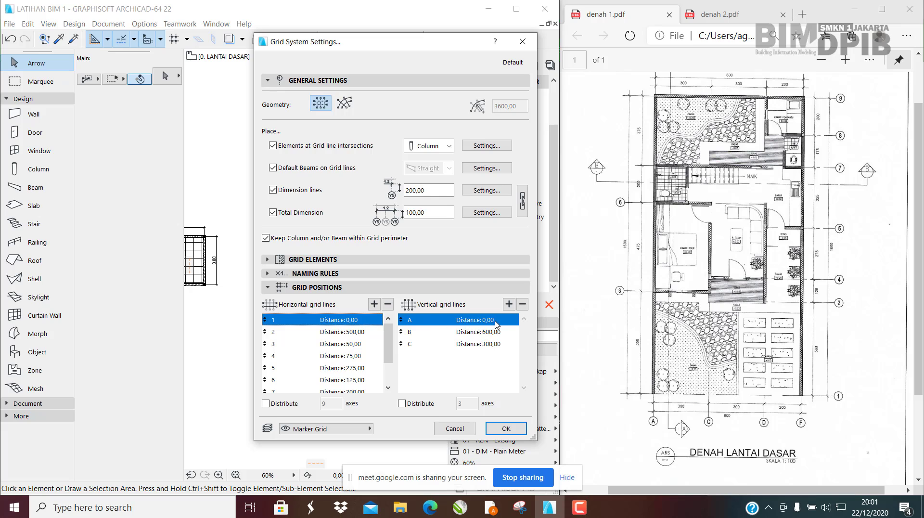
click(427, 335)
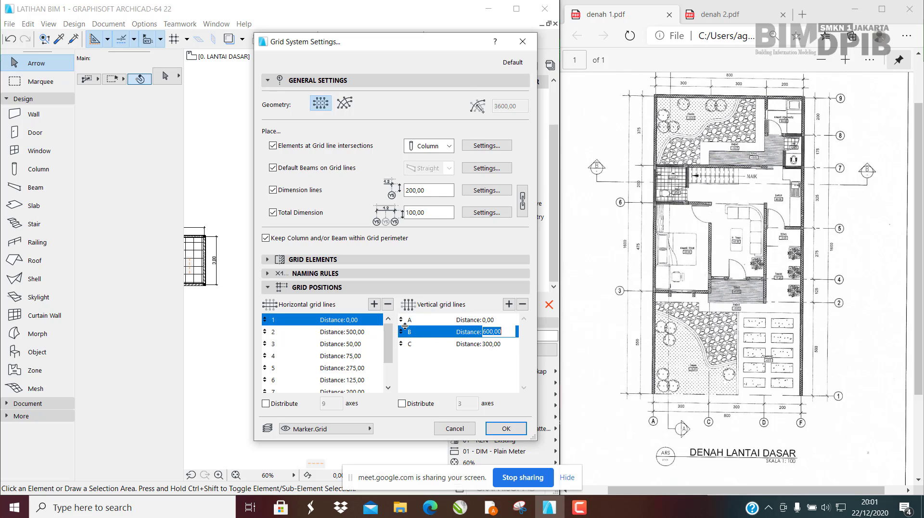
click(681, 419)
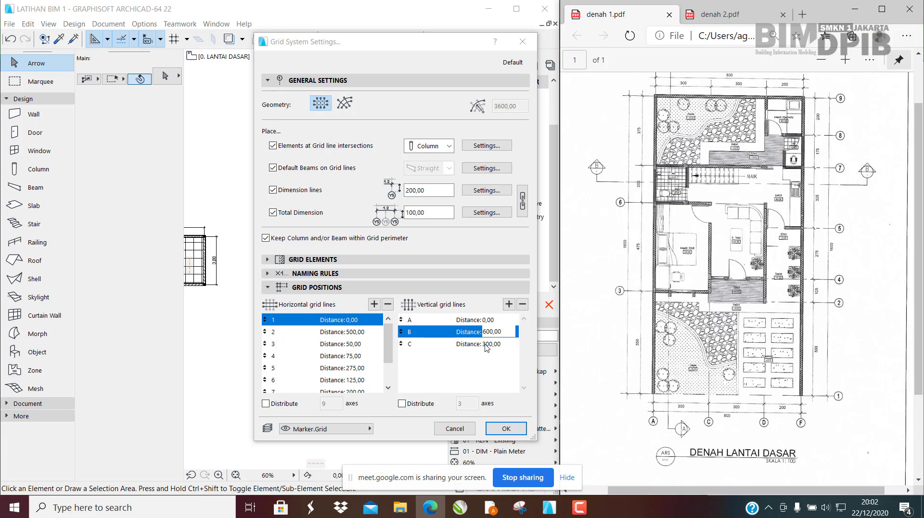
Step: Set the distances of vertical grid lines B and C to 150 each
click(496, 332)
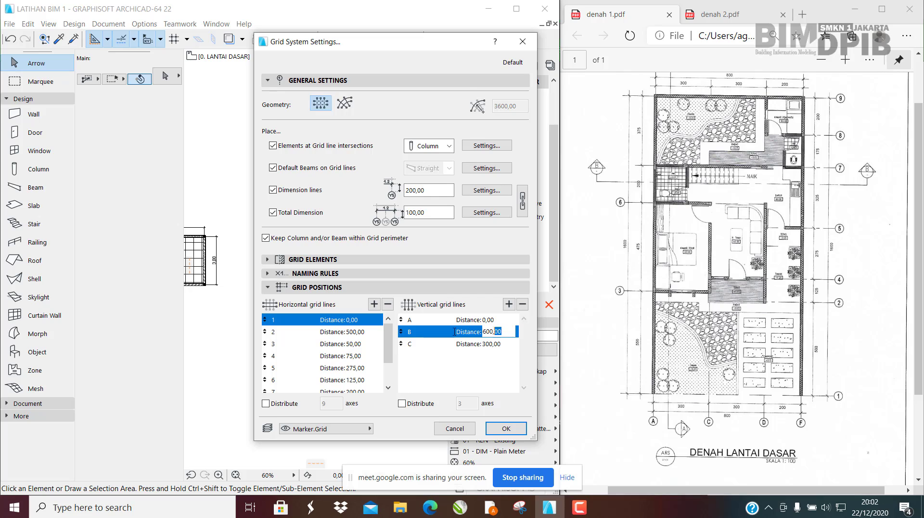
key(ctrl+a)
text(150)
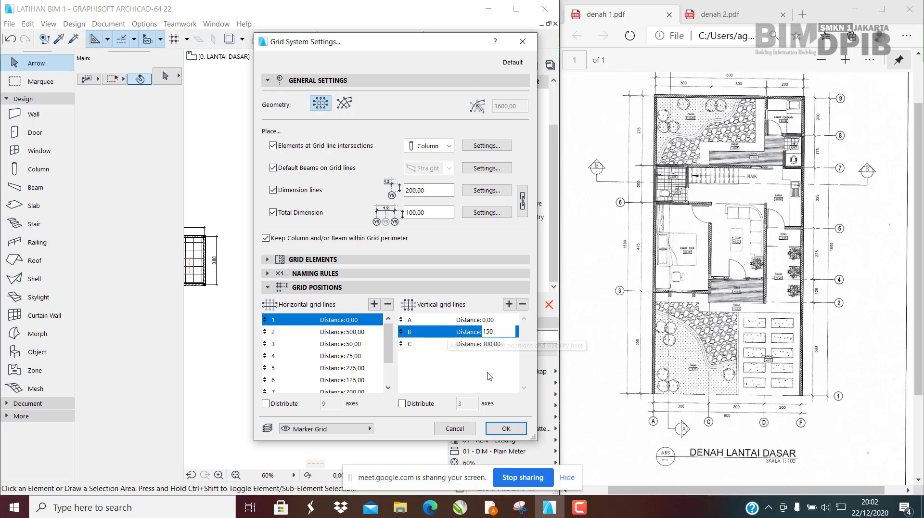
key(Return)
click(501, 344)
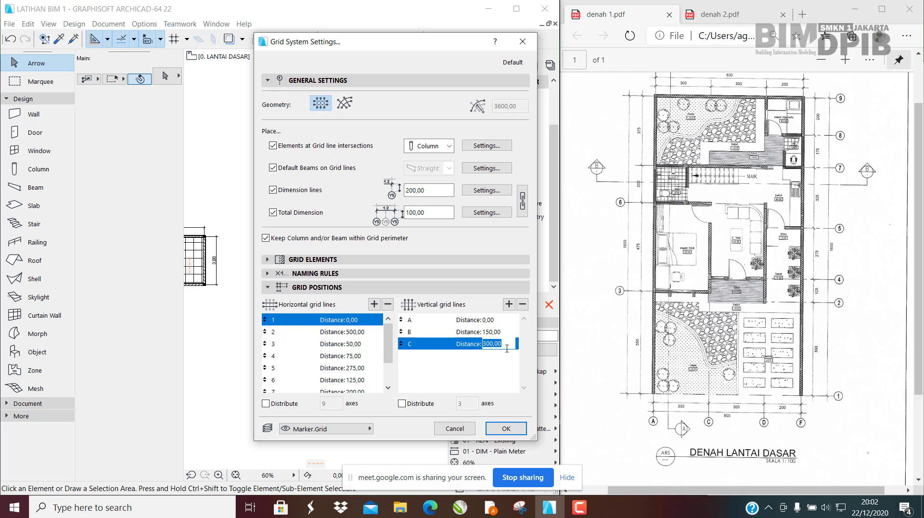
text(150)
Step: Add vertical grid line D at a distance of 300
click(509, 304)
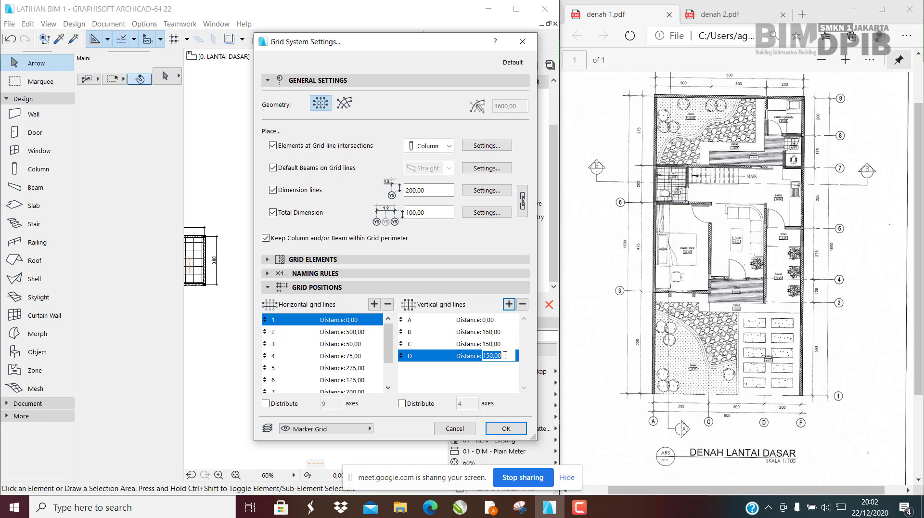
text(3)
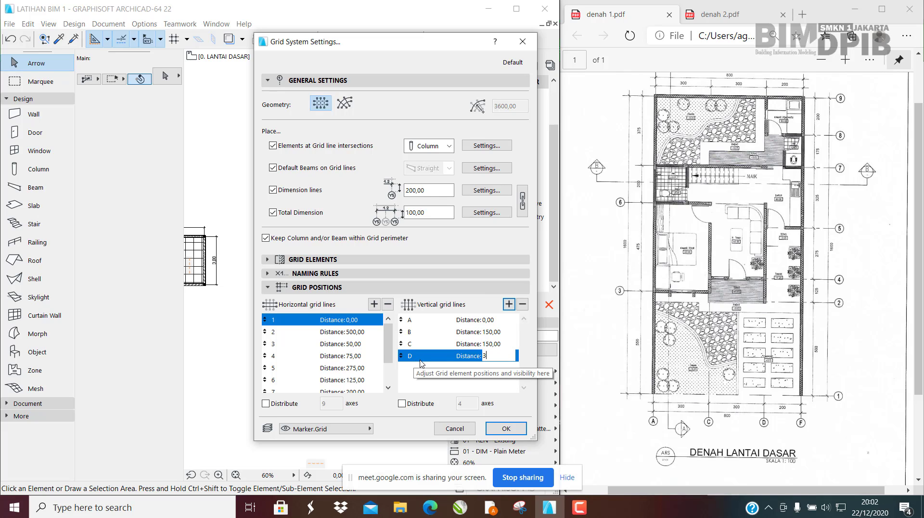
text(00,00)
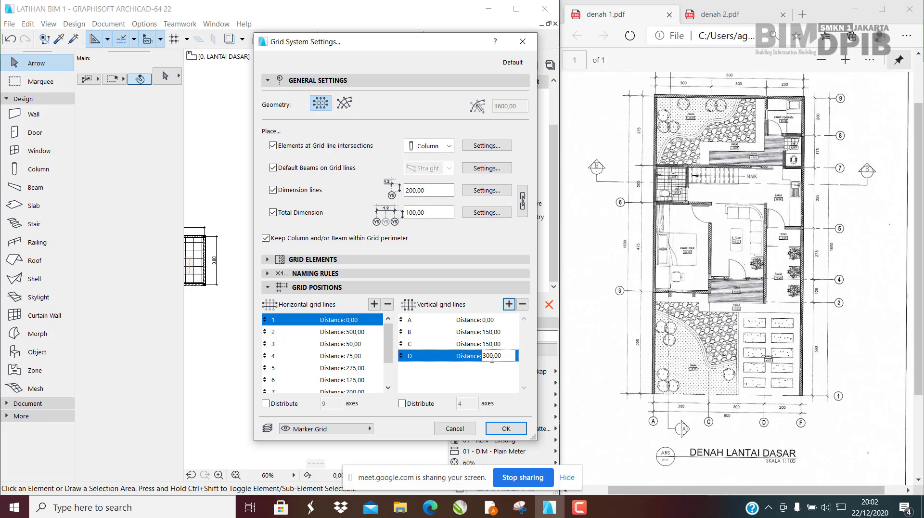
Step: Add vertical grid lines E and F, each at a distance of 100
click(509, 304)
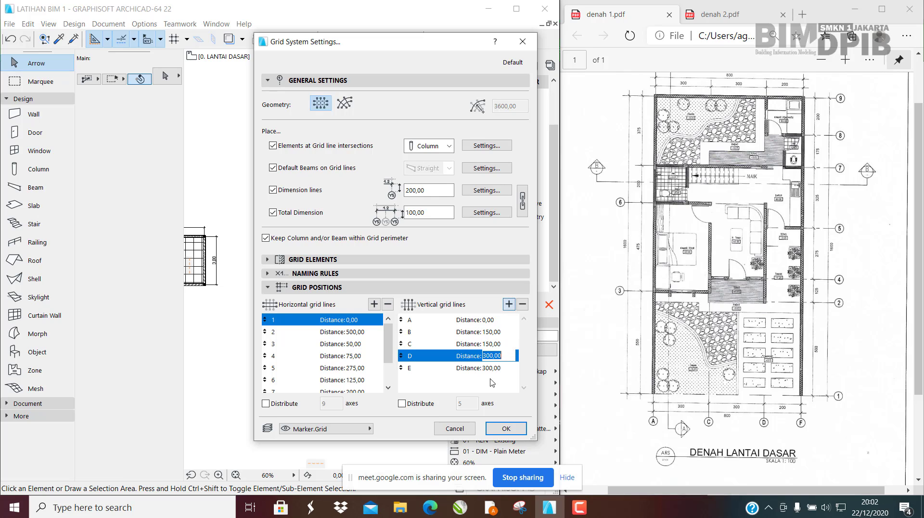
click(440, 368)
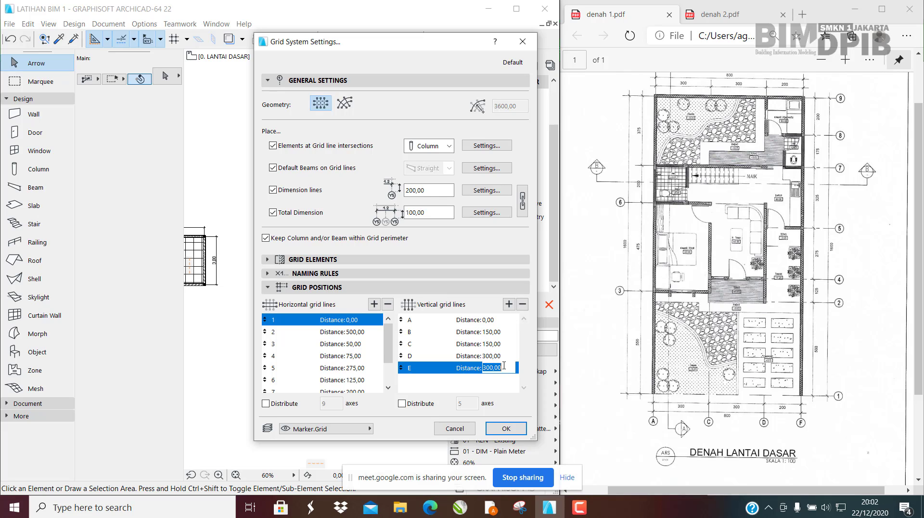
text(100)
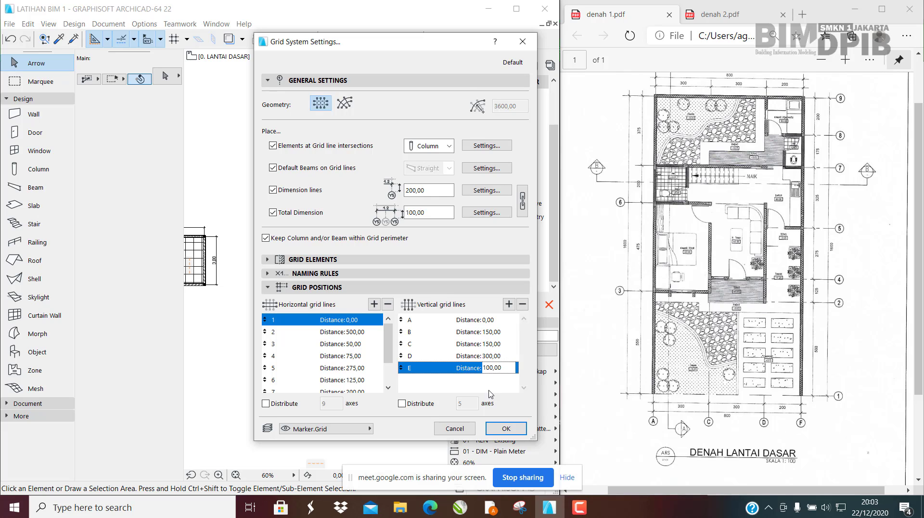
click(509, 305)
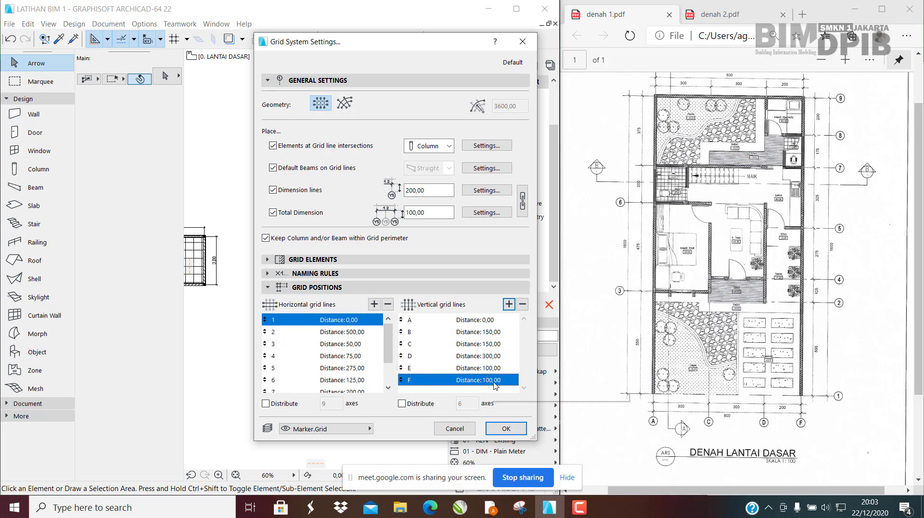
click(495, 380)
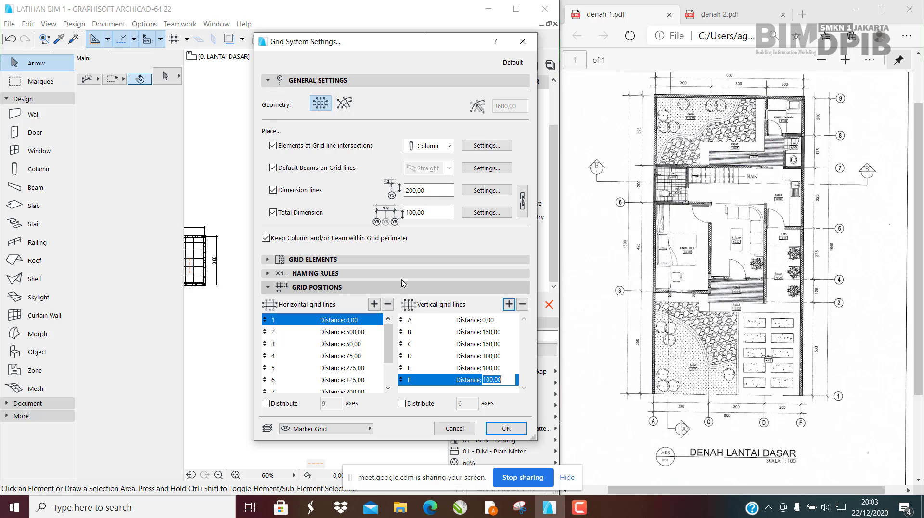
Step: Review the cross-section sizes in the default column and beam settings used for the grid system
click(341, 260)
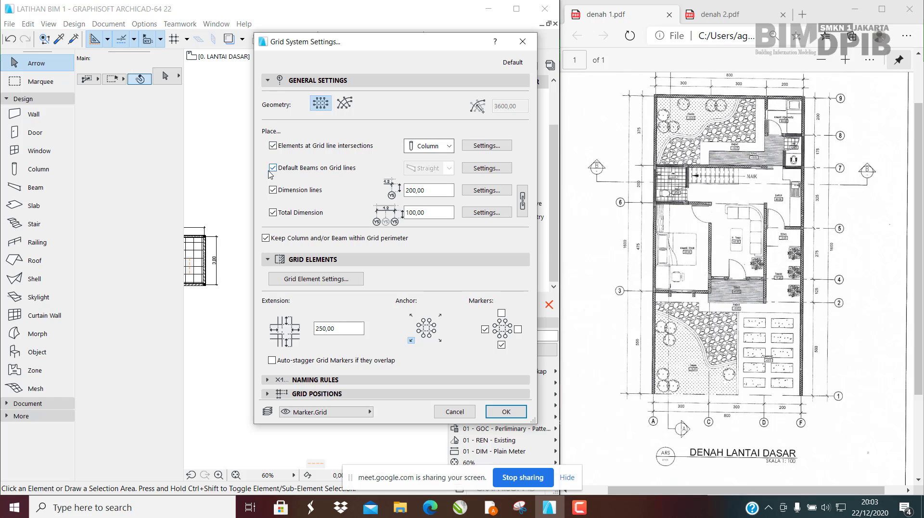
click(474, 147)
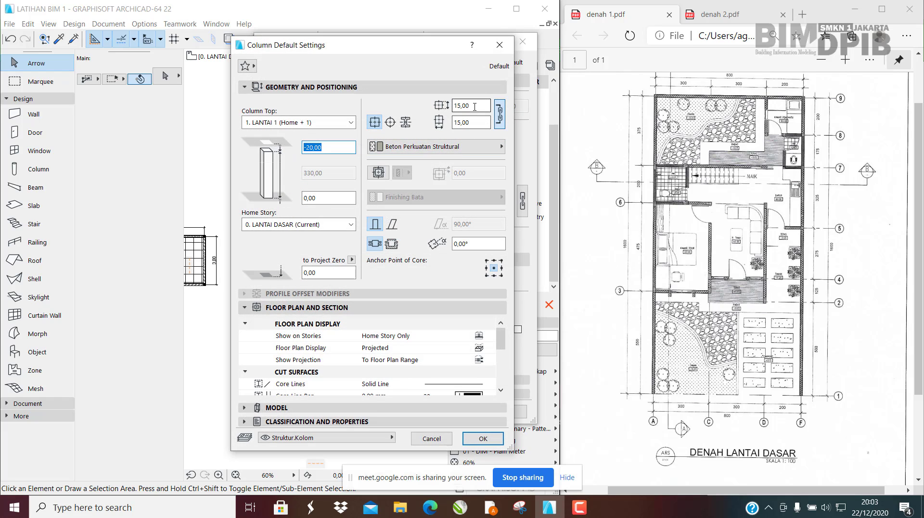
double_click(470, 106)
click(474, 125)
double_click(474, 124)
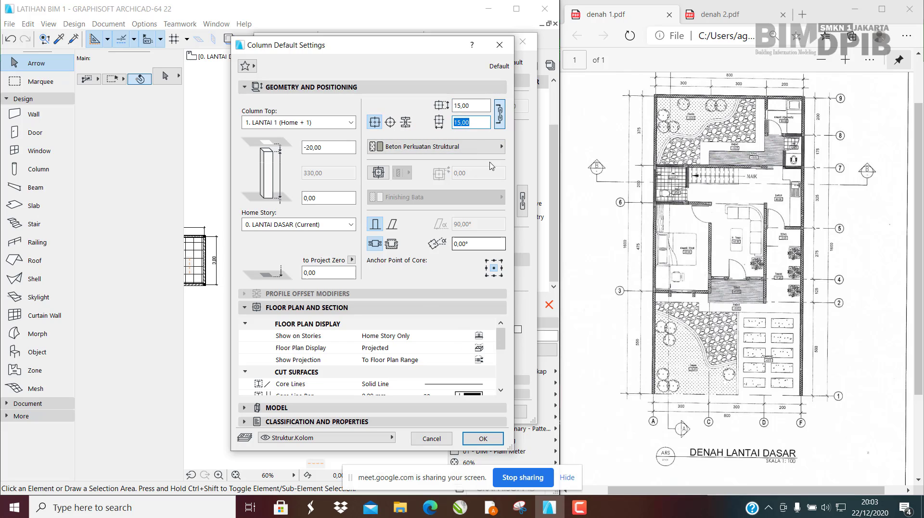
click(471, 436)
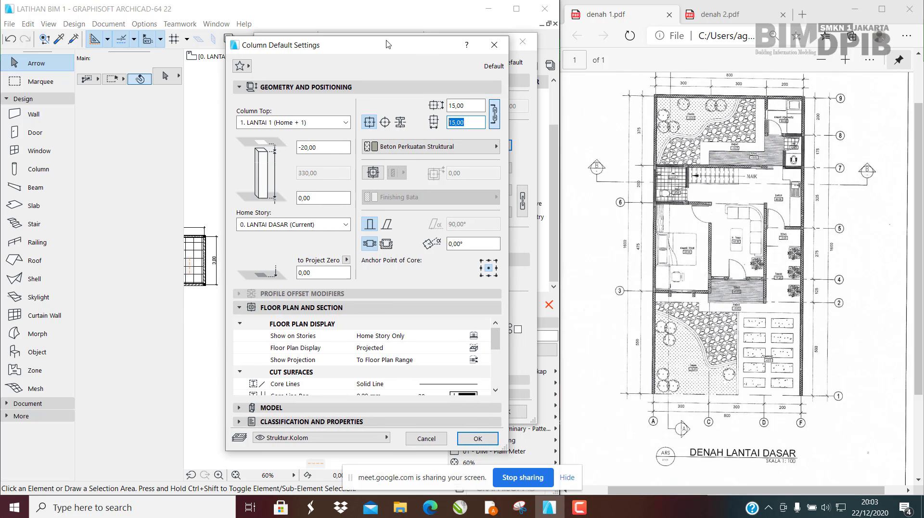
click(470, 436)
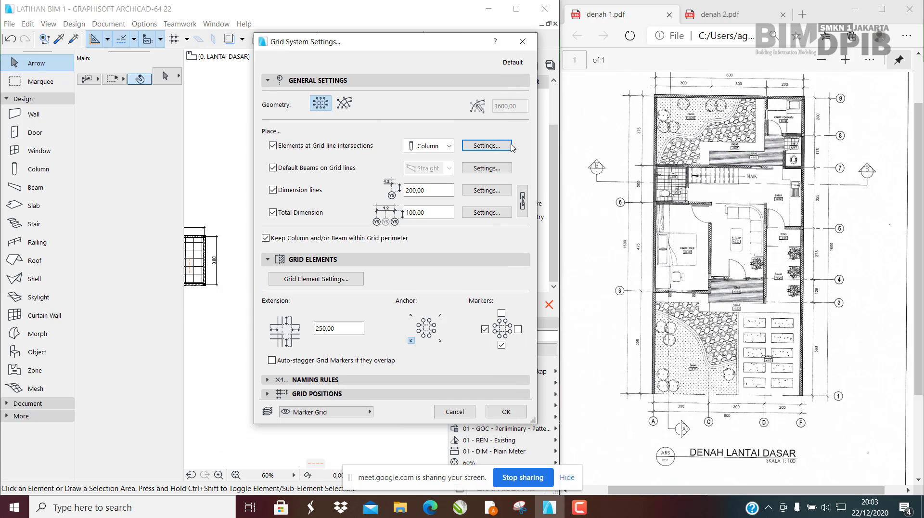
click(487, 168)
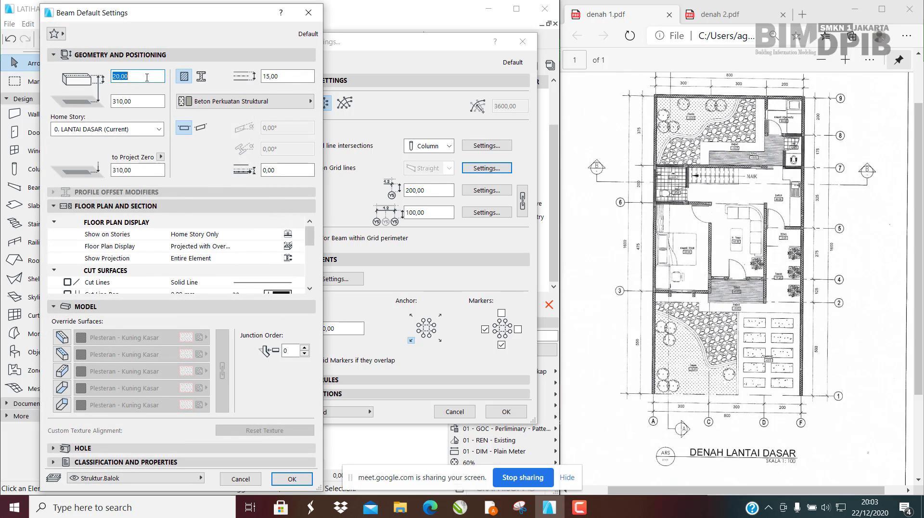
click(288, 76)
click(293, 478)
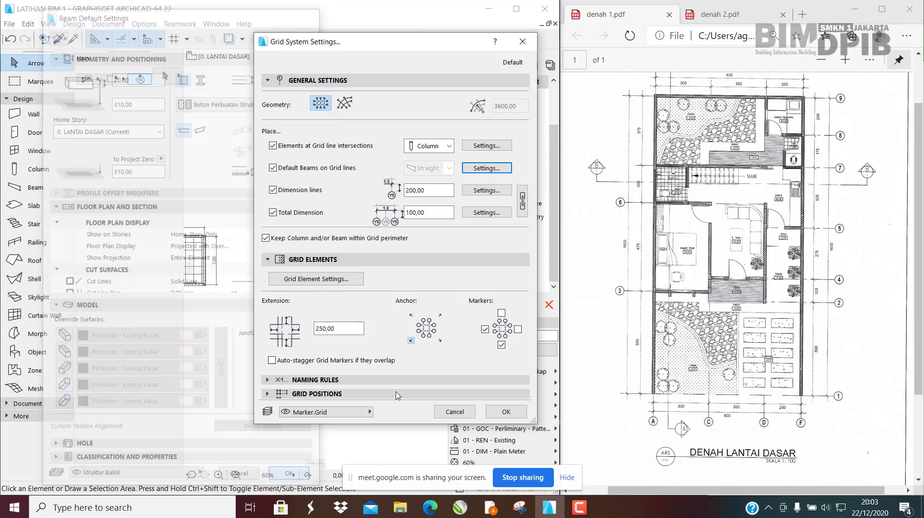
click(266, 238)
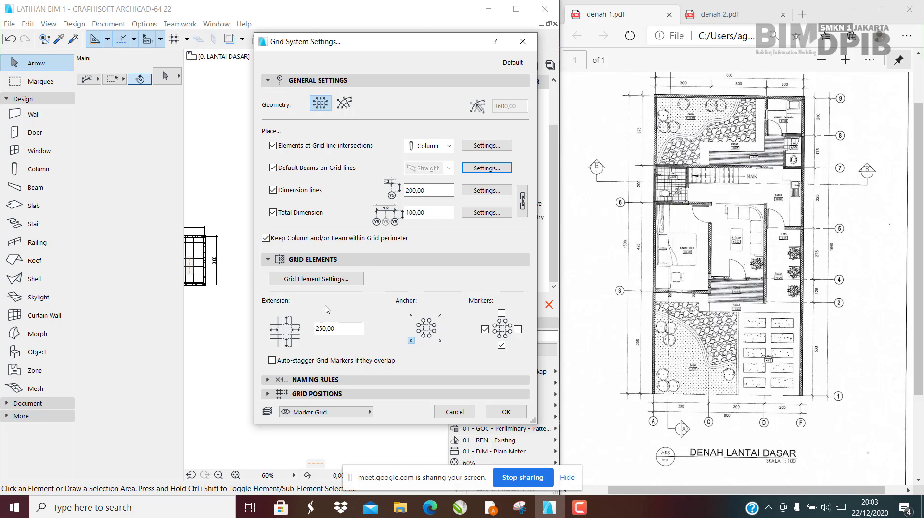
click(355, 258)
click(358, 261)
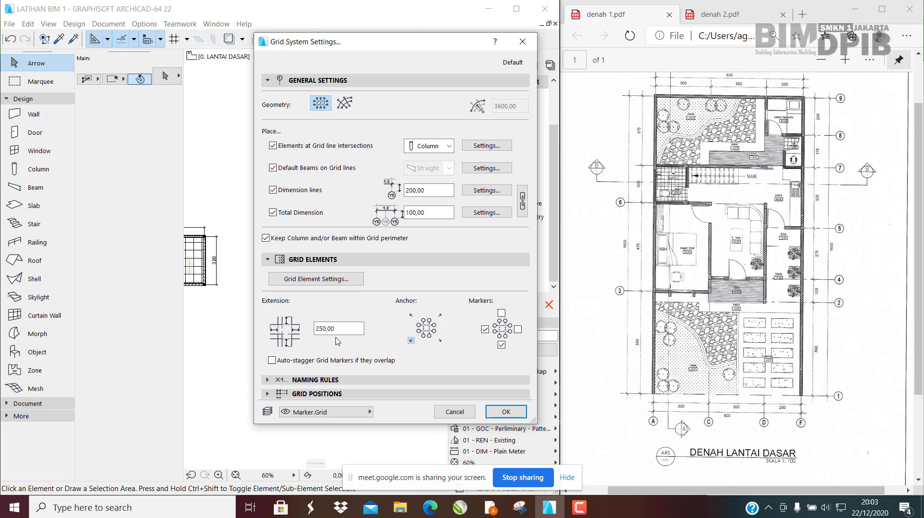
Step: Check the grid extension and the automatic naming styles for the horizontal and vertical grid lines
double_click(339, 332)
click(336, 380)
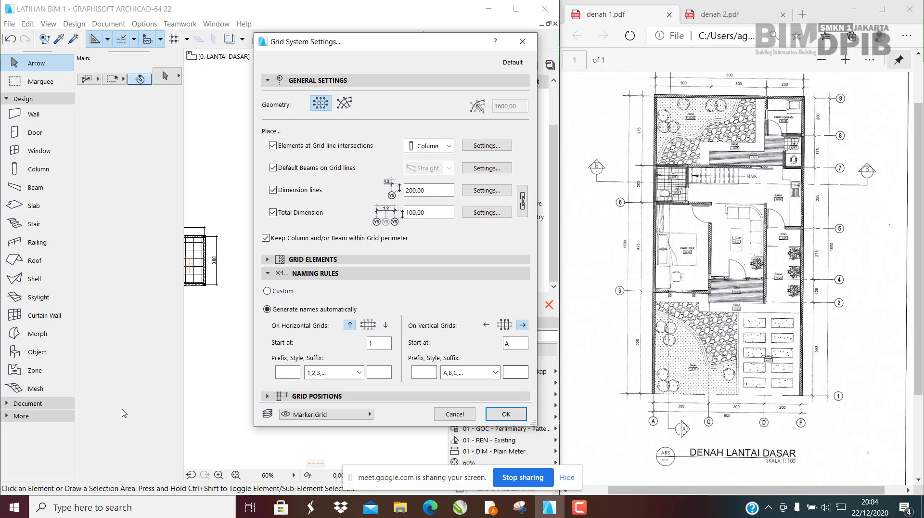
click(338, 373)
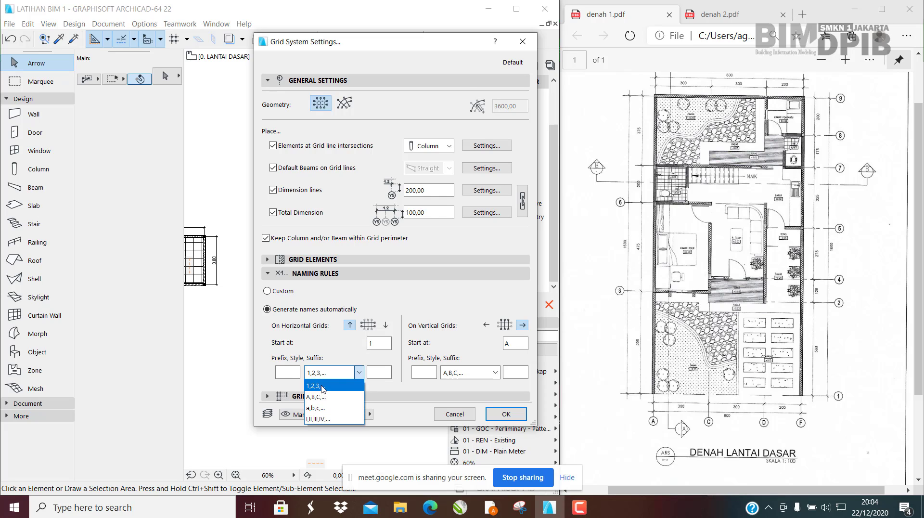
click(343, 345)
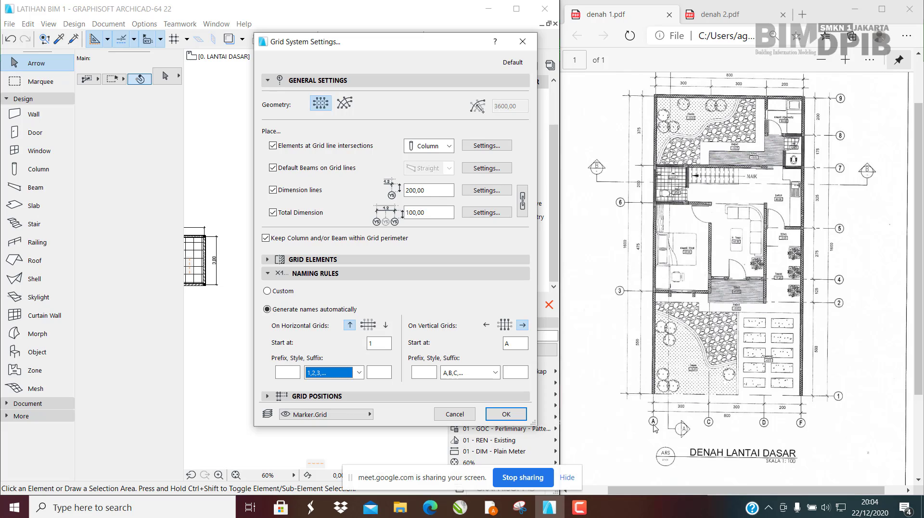
click(467, 373)
click(480, 352)
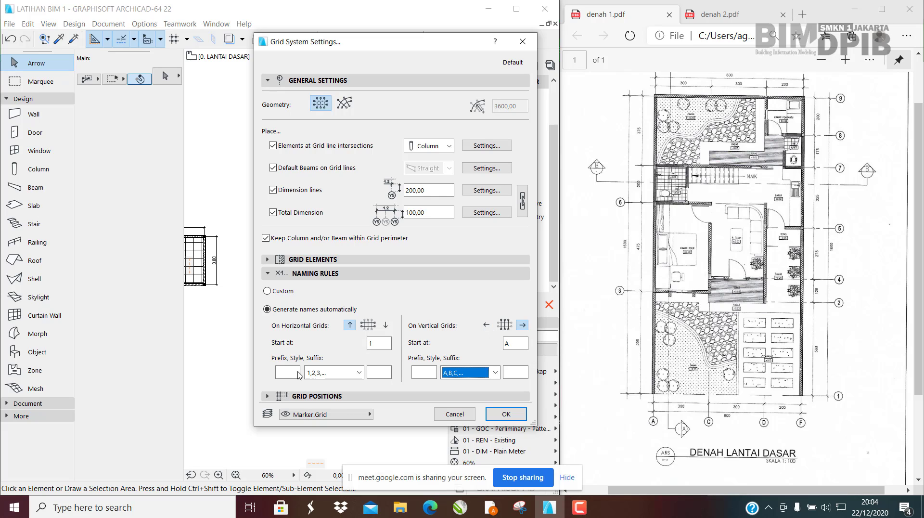
Step: Check the distances of the horizontal and vertical grid lines against the dimensions in the denah 1.pdf plan
click(313, 397)
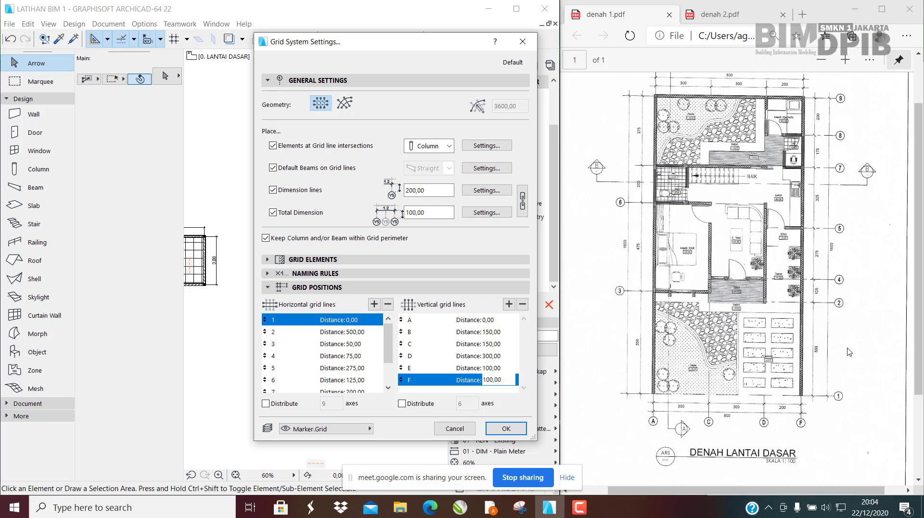
click(366, 333)
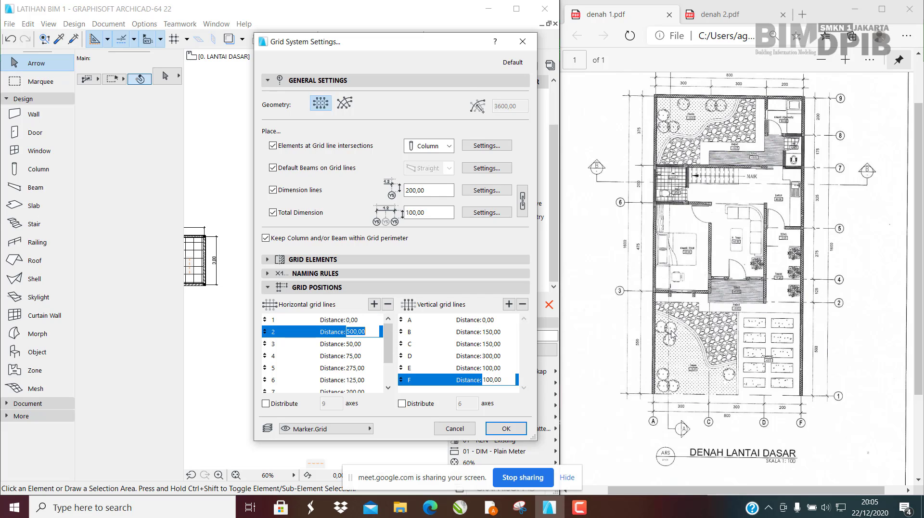
click(360, 358)
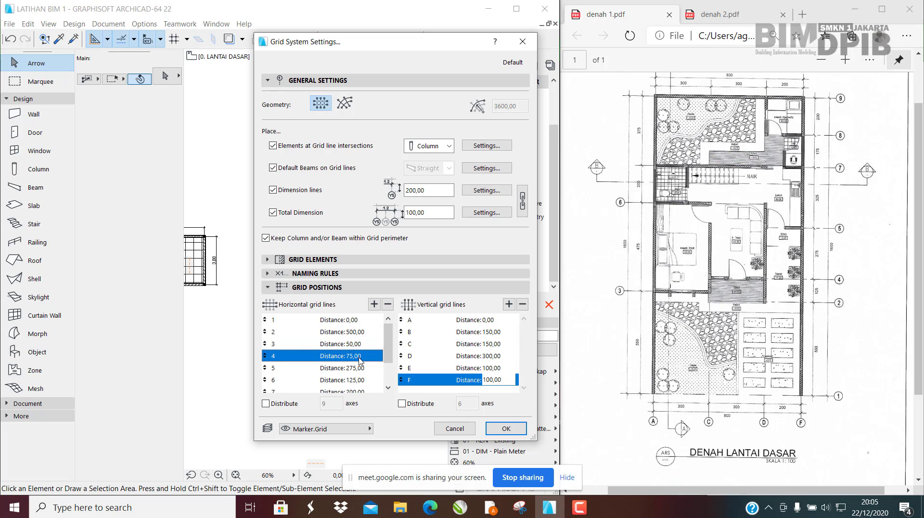
click(433, 324)
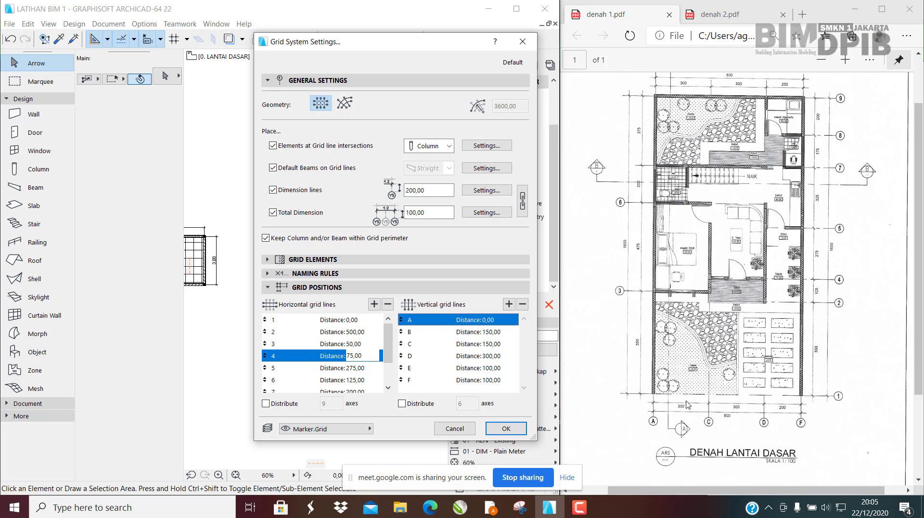
click(485, 335)
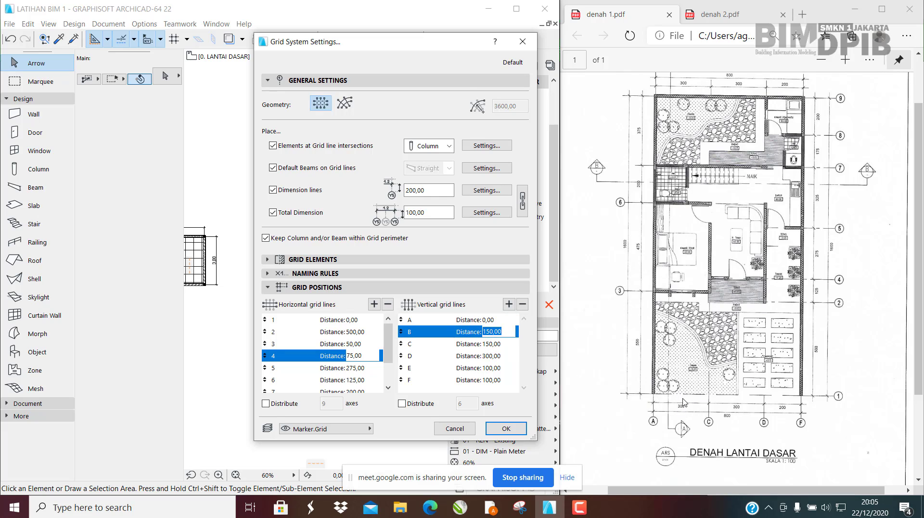
click(477, 347)
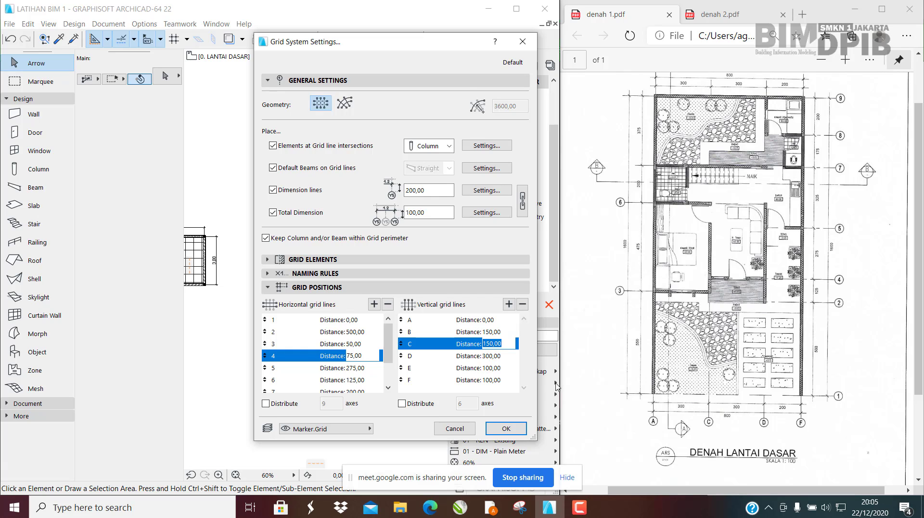
key(Tab)
key(Tab)
key(Tab)
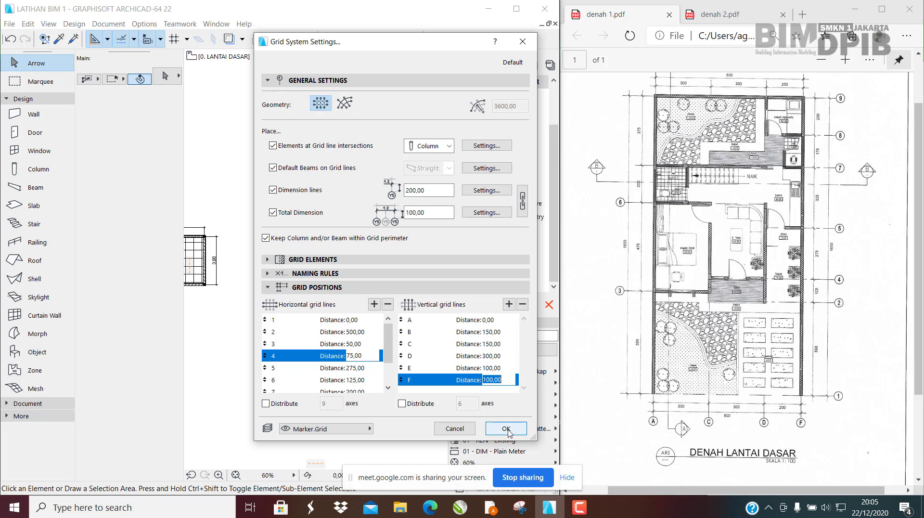
Step: Accept the grid settings and place the grid system at 0° in the empty area beside the existing tiled room on LANTAI DASAR
click(507, 430)
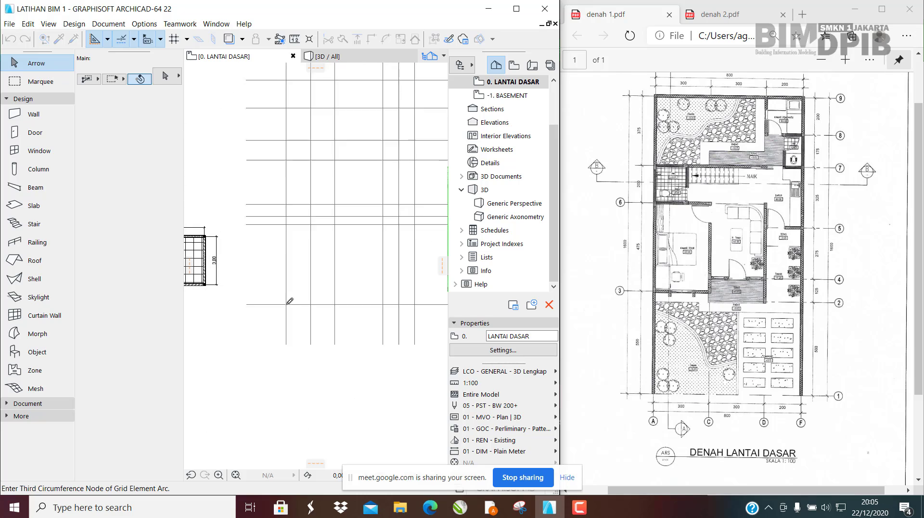
scroll(290, 301, down, 3)
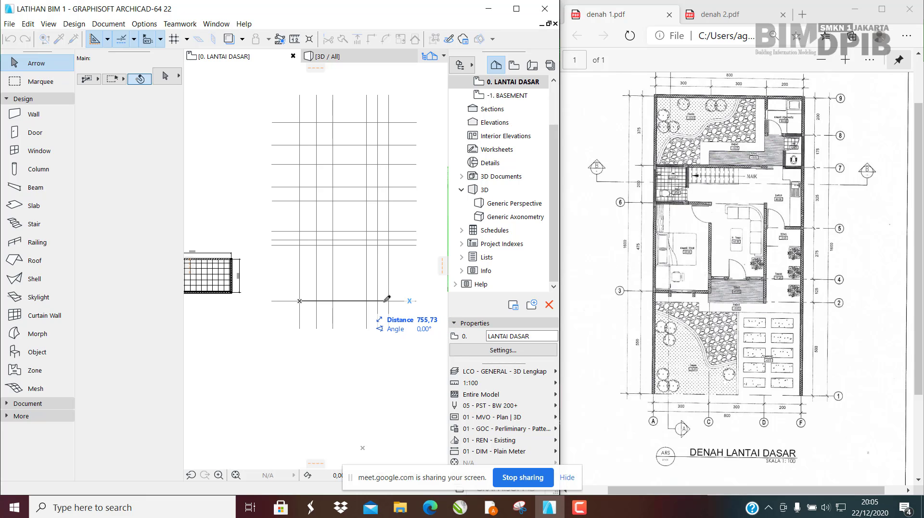
click(387, 299)
scroll(307, 230, up, 5)
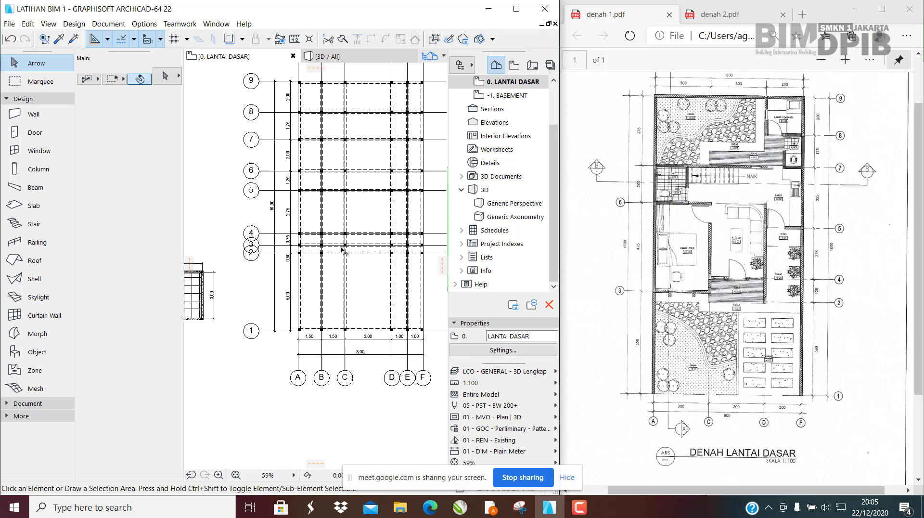
scroll(350, 317, down, 4)
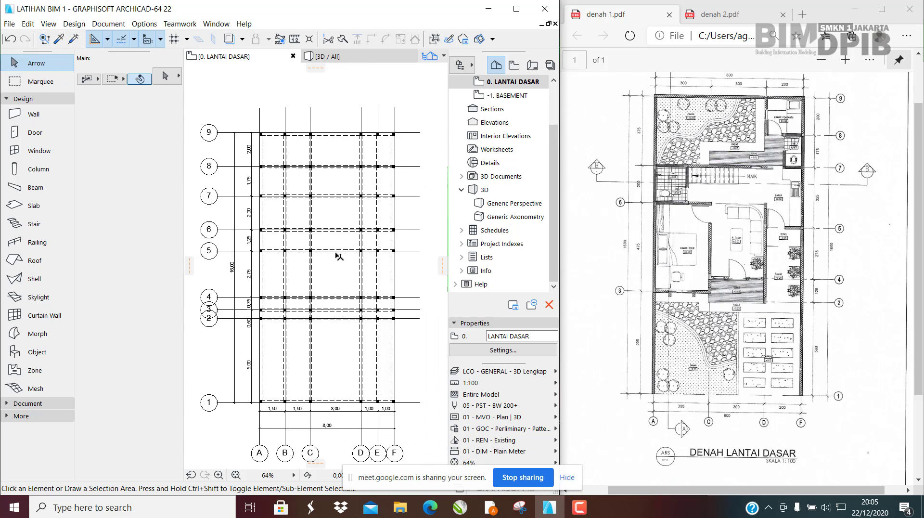
scroll(318, 304, down, 4)
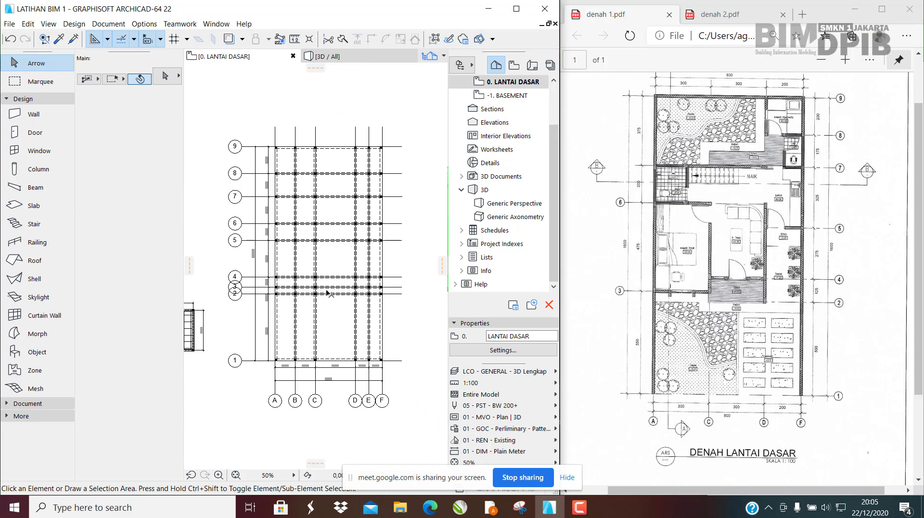
Step: Inspect the placed grid's columns, beams and axis markers in the enlarged 3D view
click(337, 57)
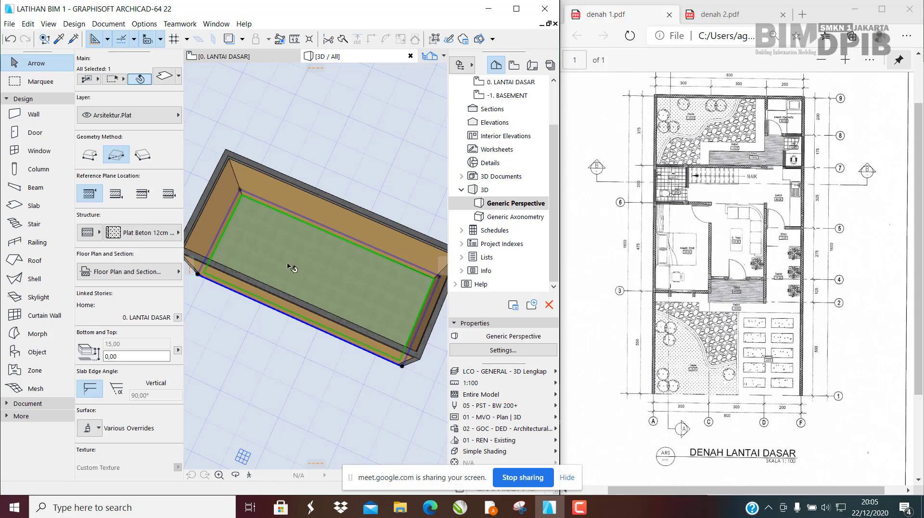
scroll(290, 281, down, 5)
middle_drag(312, 214, 364, 109)
scroll(279, 298, up, 3)
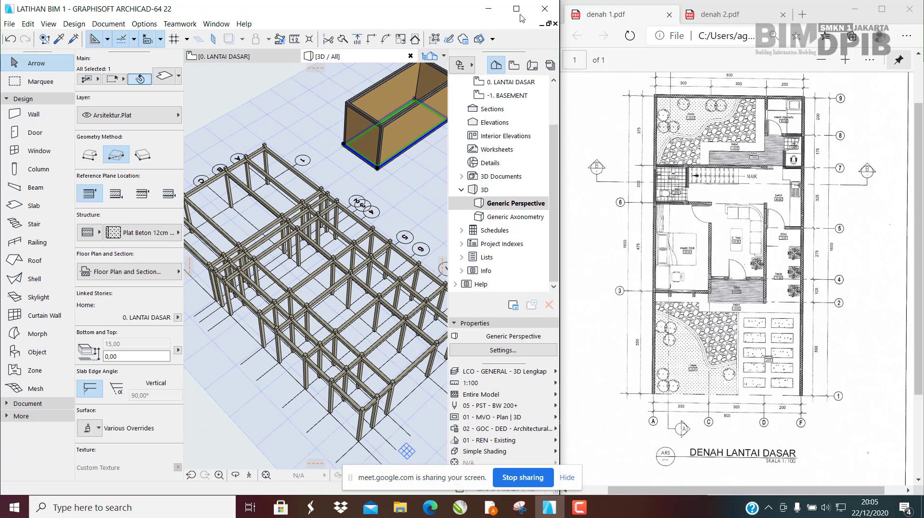
click(516, 8)
scroll(493, 268, up, 5)
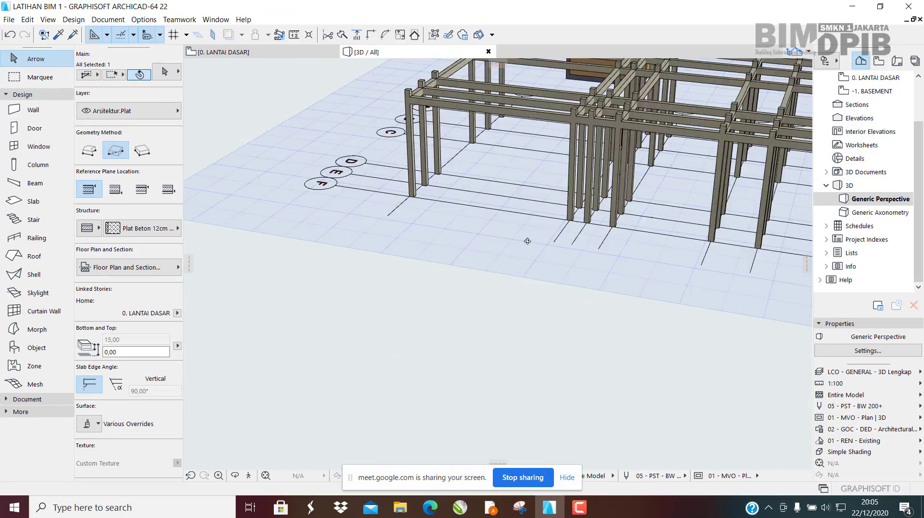
scroll(493, 268, up, 10)
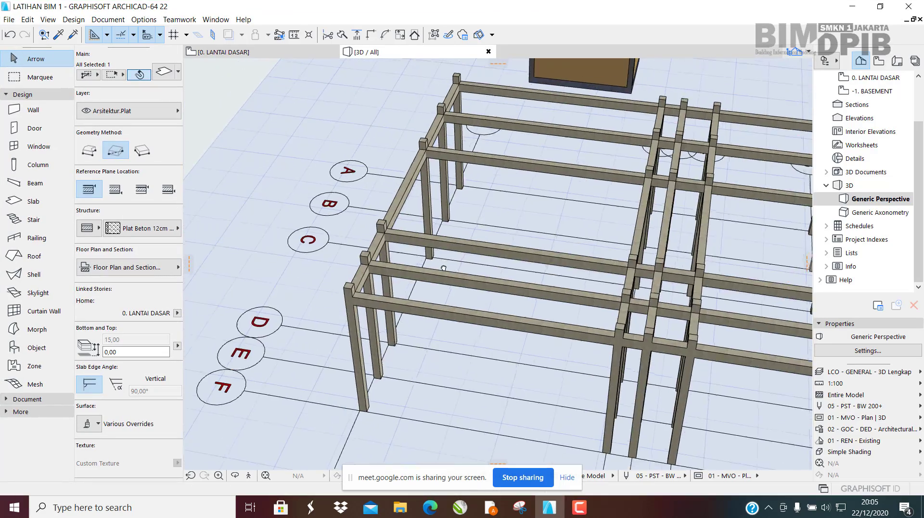
middle_drag(443, 268, 393, 239)
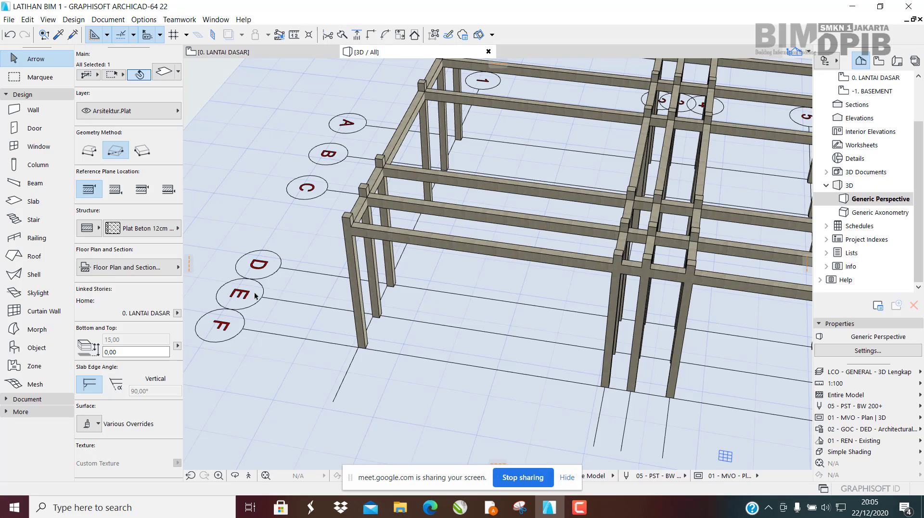
scroll(256, 295, down, 5)
Step: Return to the 0. LANTAI DASAR floor plan and examine the grid's axes and dimension lines
click(224, 52)
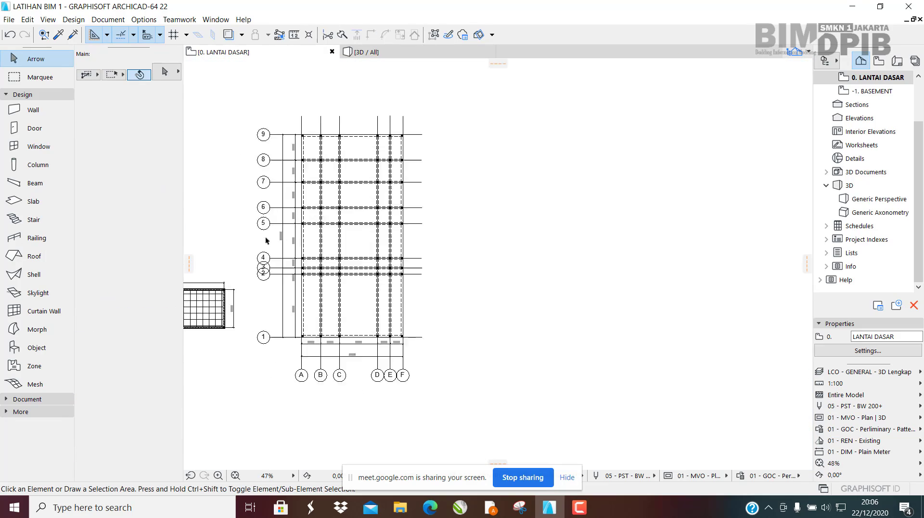
scroll(266, 241, up, 5)
scroll(424, 288, down, 5)
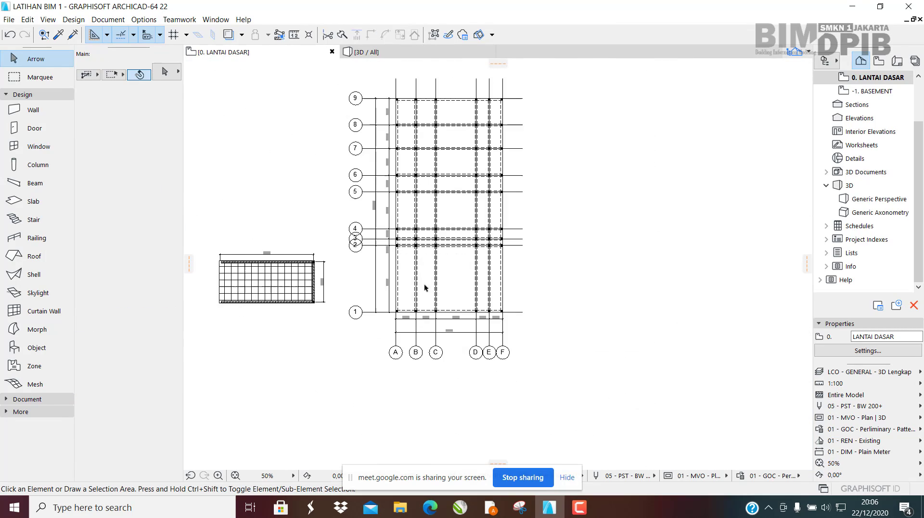
scroll(425, 288, up, 5)
scroll(405, 321, down, 5)
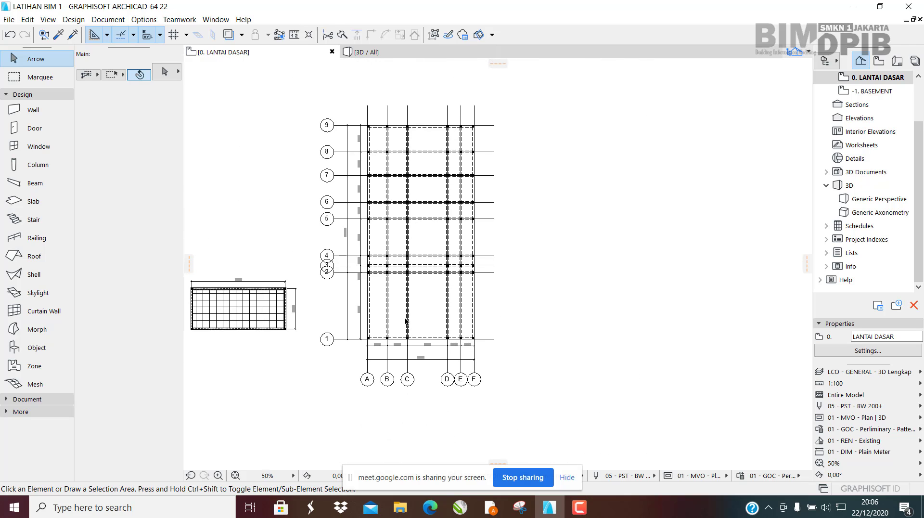
scroll(406, 294, up, 2)
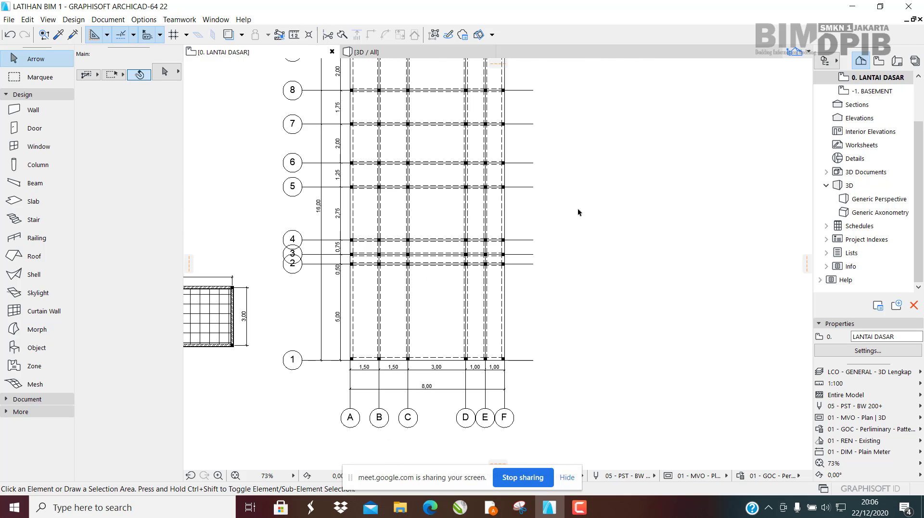
Step: Compare the placed grid's axis names and spacings with the denah 1.pdf plan side by side
click(880, 6)
drag(527, 63, 1, 55)
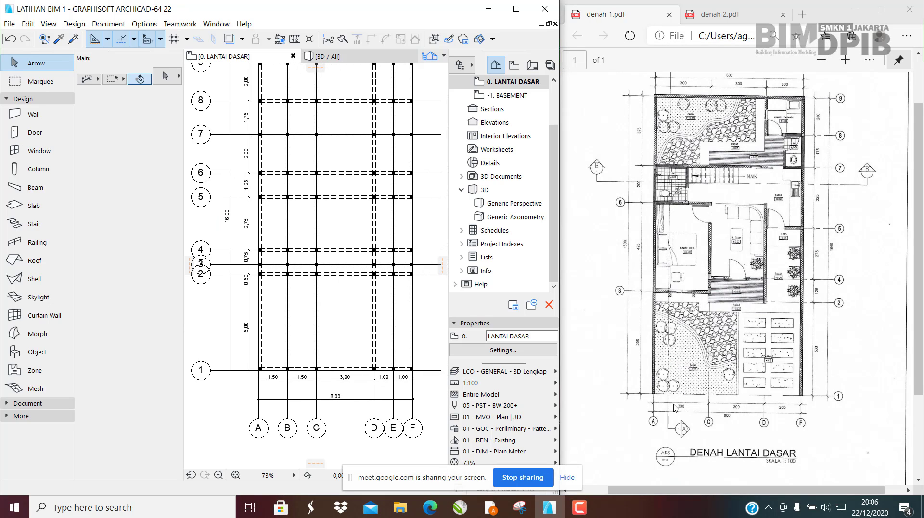
scroll(675, 408, down, 3)
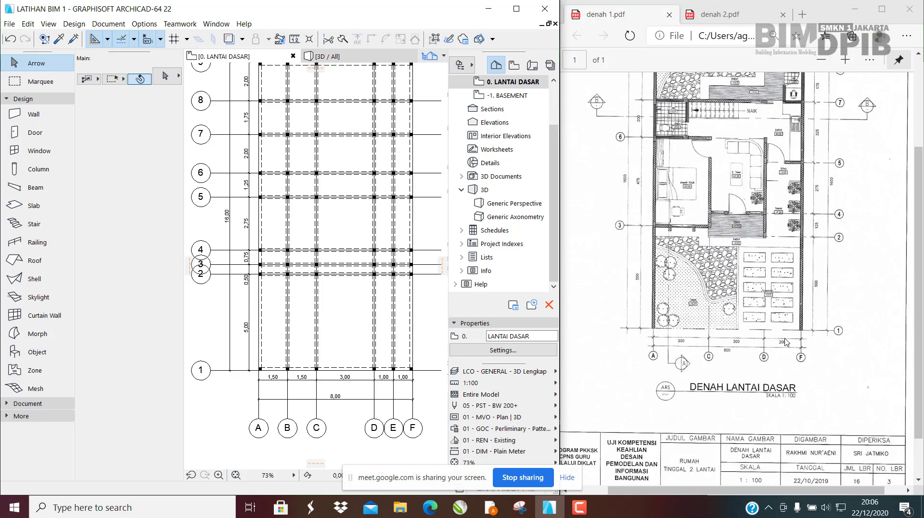
scroll(209, 352, up, 1)
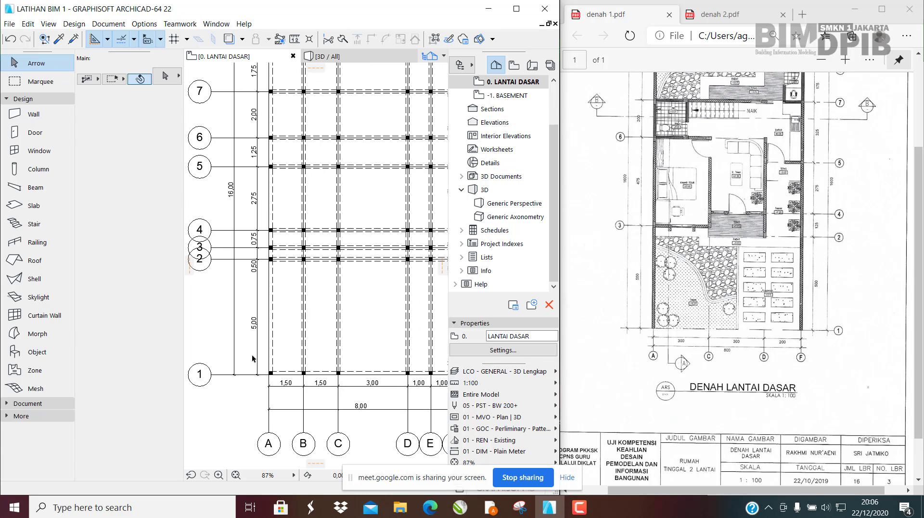
scroll(310, 392, down, 2)
middle_drag(272, 363, 261, 436)
scroll(282, 389, up, 2)
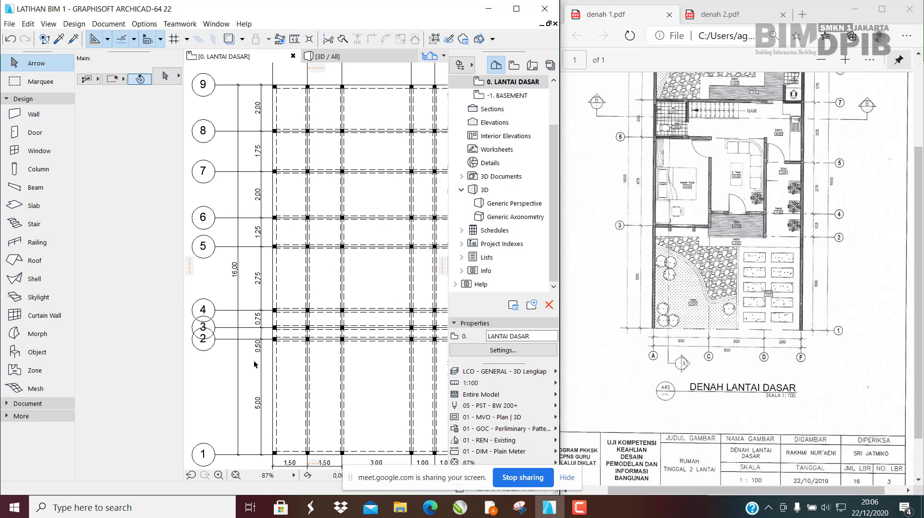
middle_drag(281, 350, 265, 390)
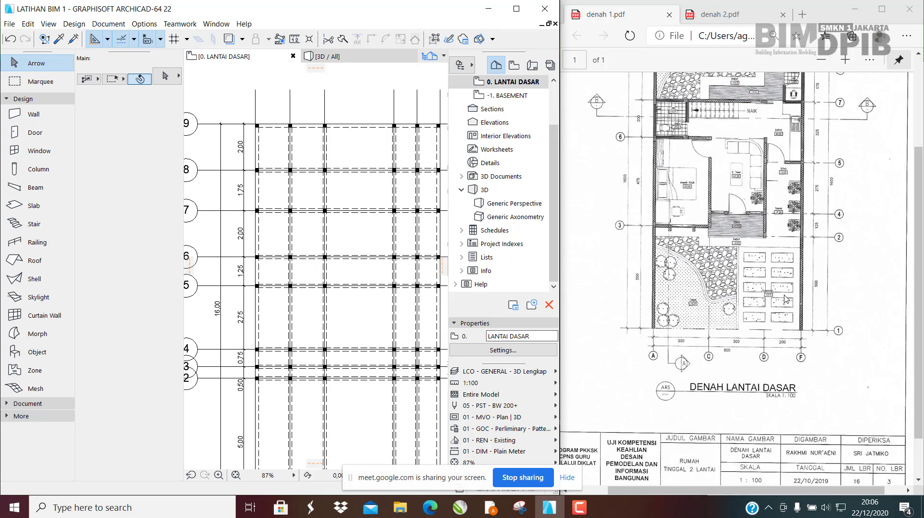
scroll(826, 286, up, 3)
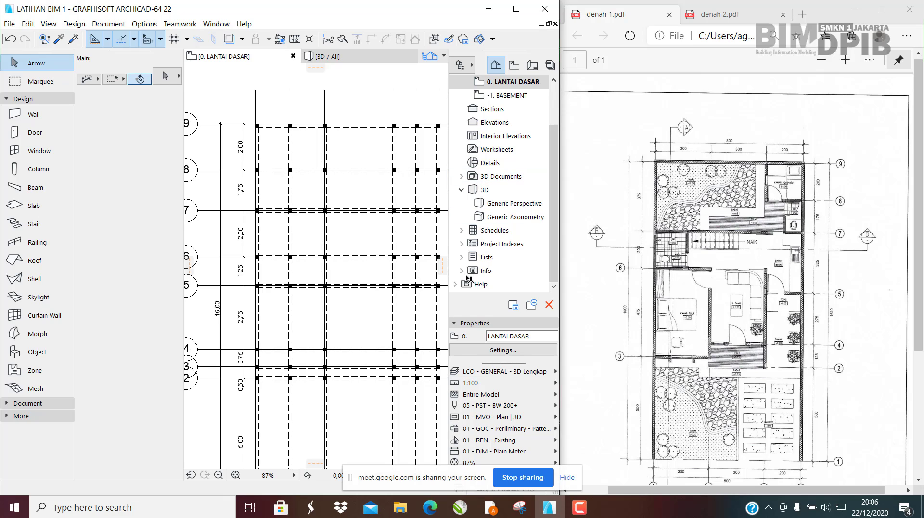
scroll(366, 265, down, 3)
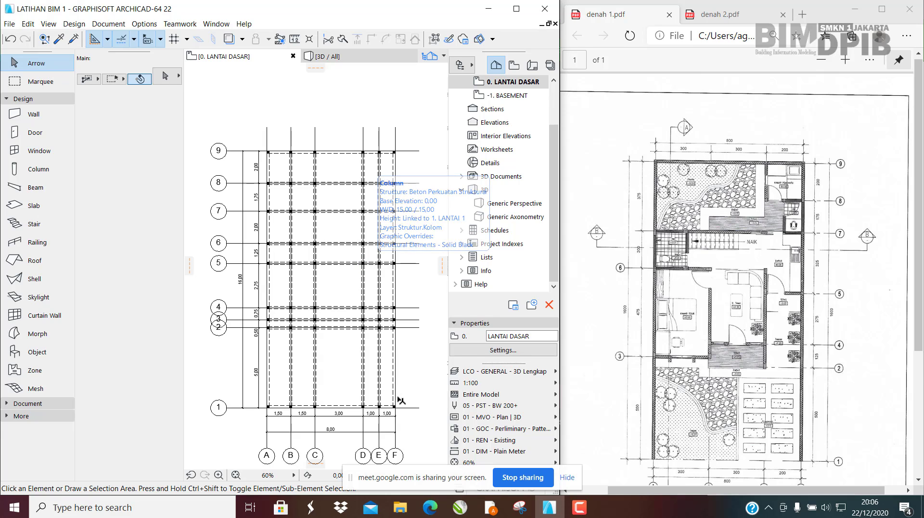
scroll(319, 346, up, 3)
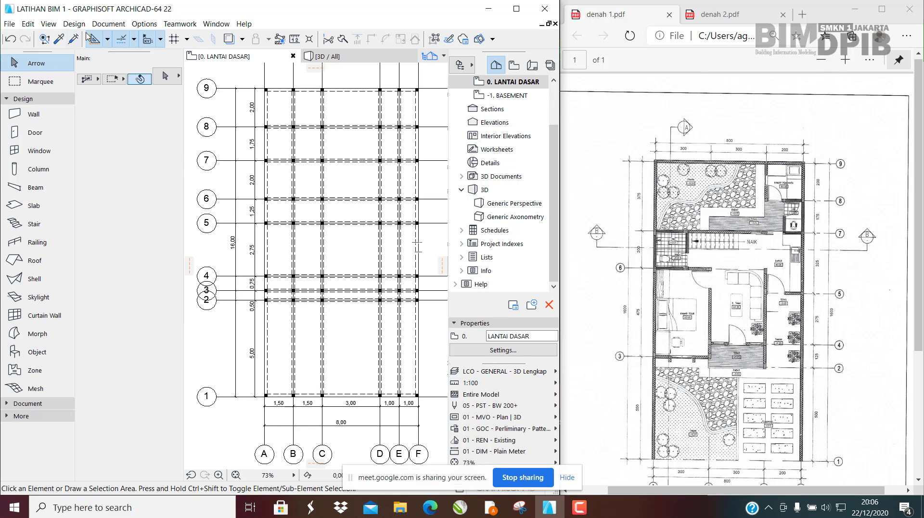
Step: Review the horizontal and vertical grid line distances in the Grid System settings and close the dialog
click(75, 24)
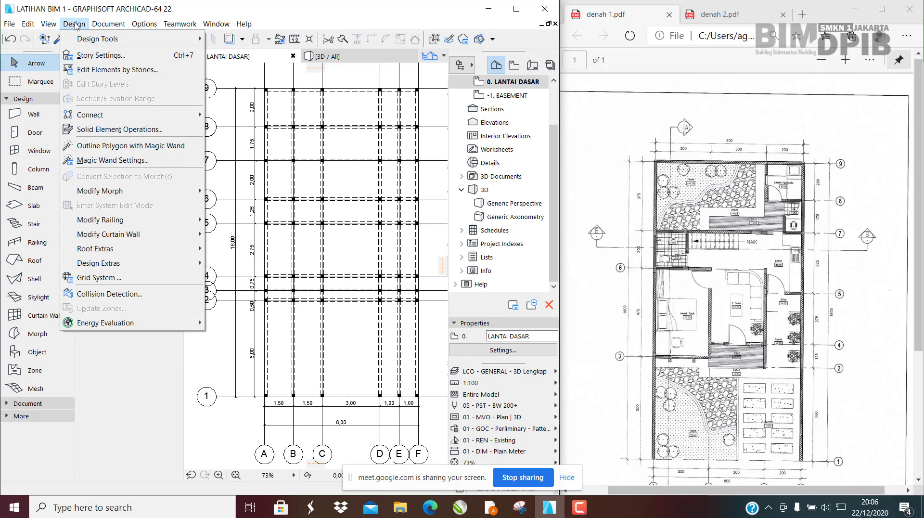
click(99, 278)
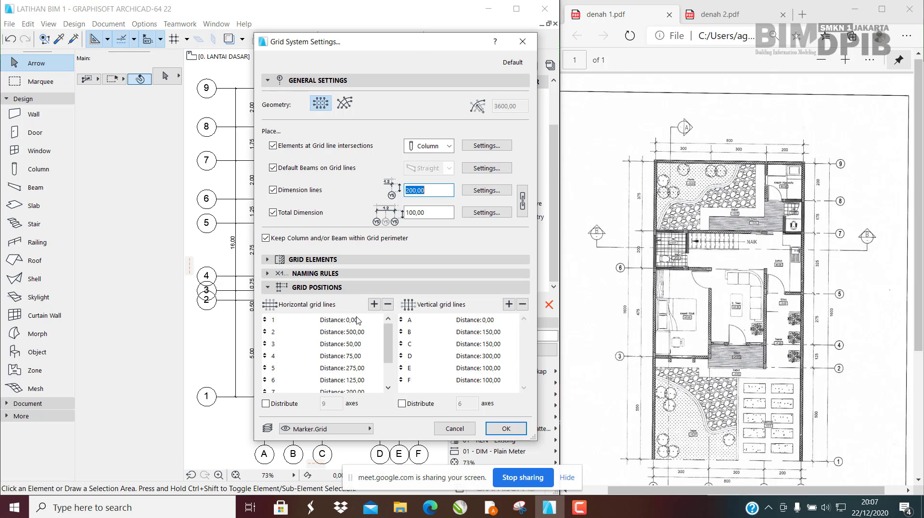
scroll(364, 368, down, 1)
scroll(350, 339, up, 1)
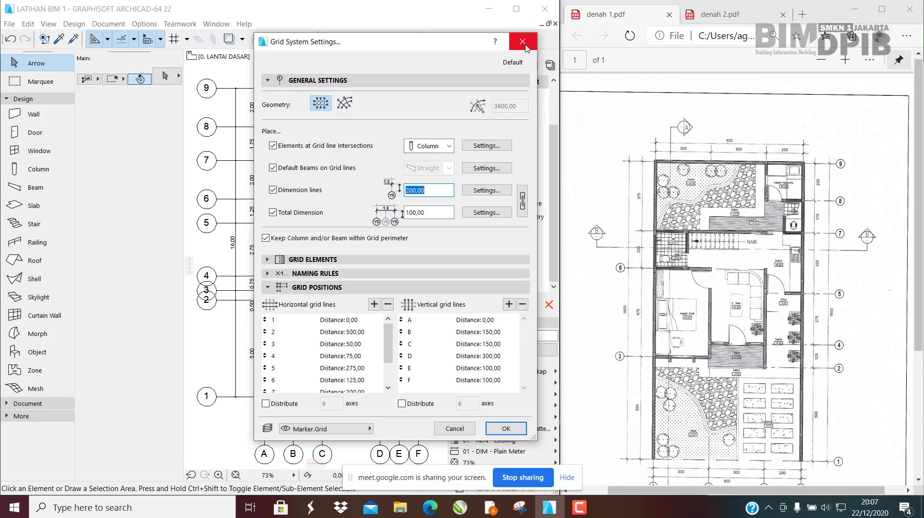
key(Return)
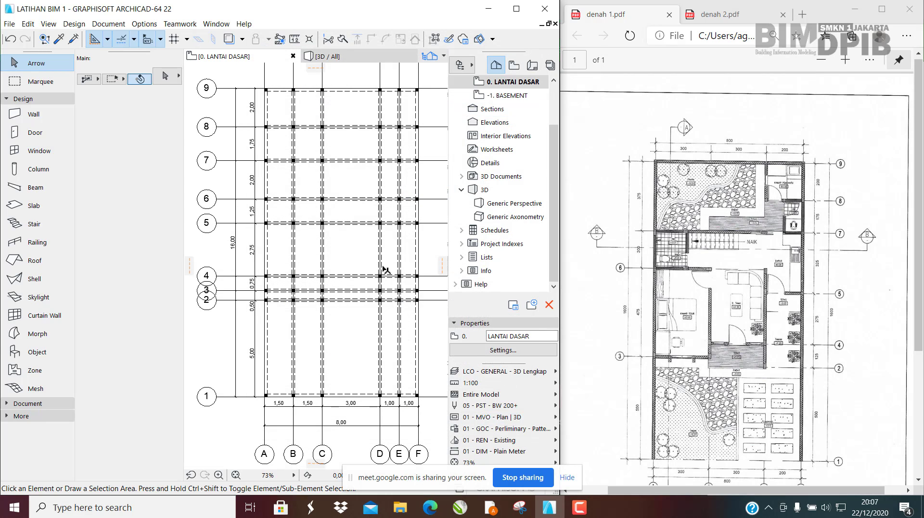
Step: Select the grid beam along axis C, then the beams along axes 6 and 5 on the floor plan, and clear the selection
middle_drag(399, 264, 392, 292)
scroll(348, 280, down, 3)
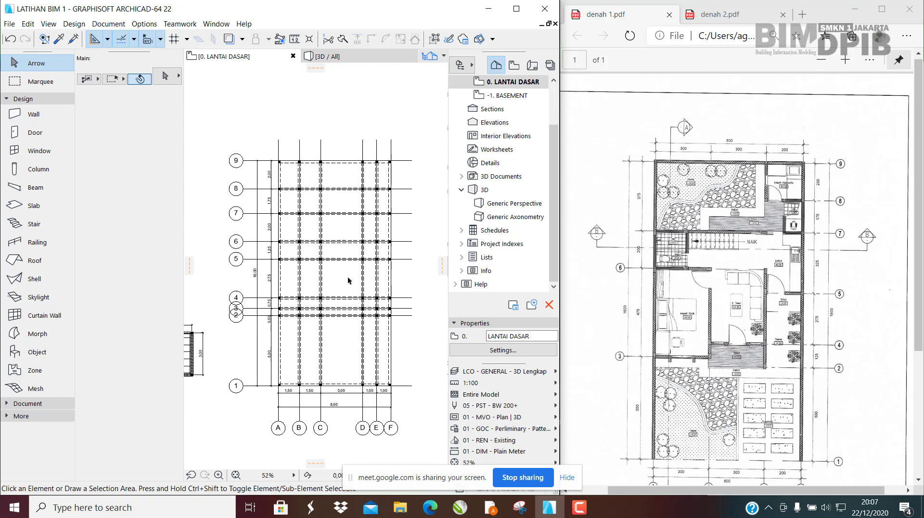
scroll(328, 284, up, 3)
middle_drag(321, 289, 326, 326)
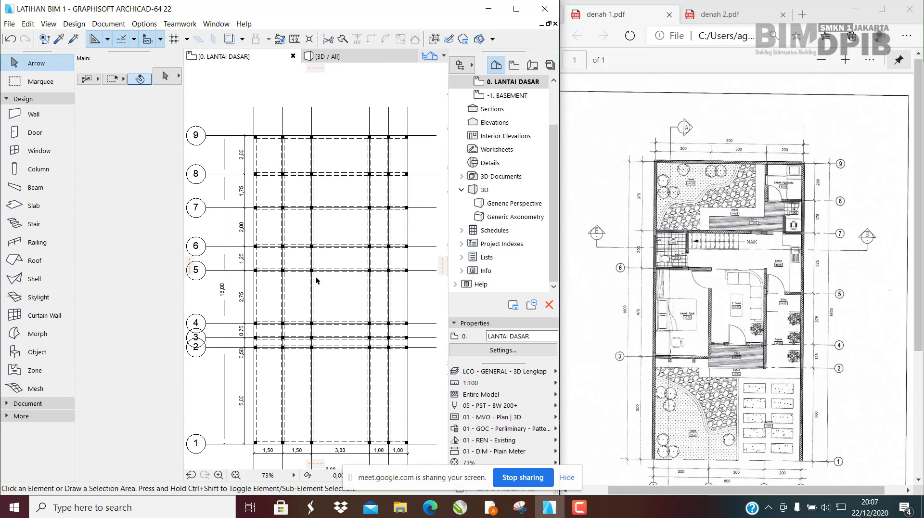
scroll(316, 280, up, 4)
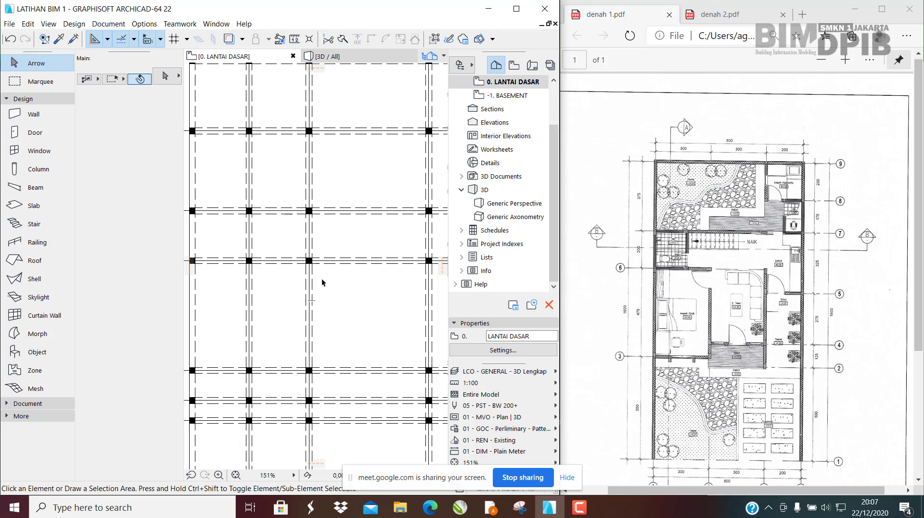
scroll(360, 278, down, 4)
middle_drag(342, 278, 331, 262)
scroll(332, 262, up, 3)
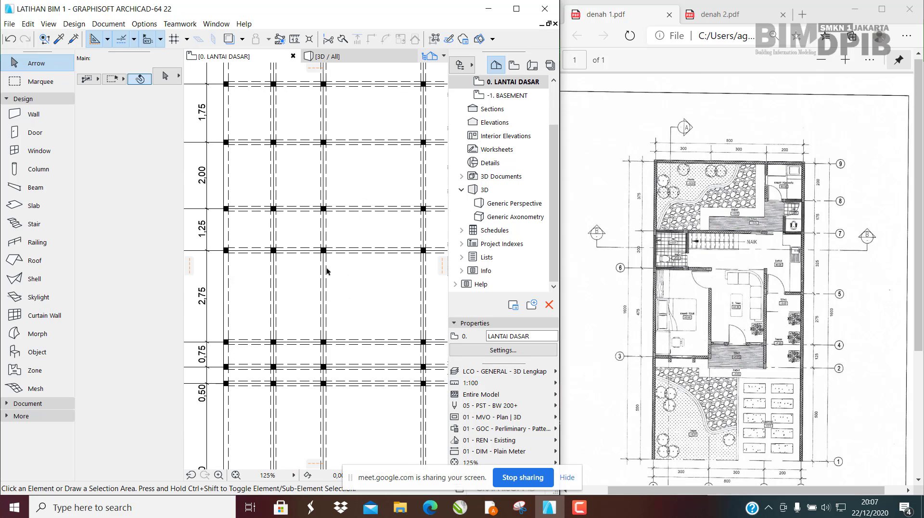
click(327, 263)
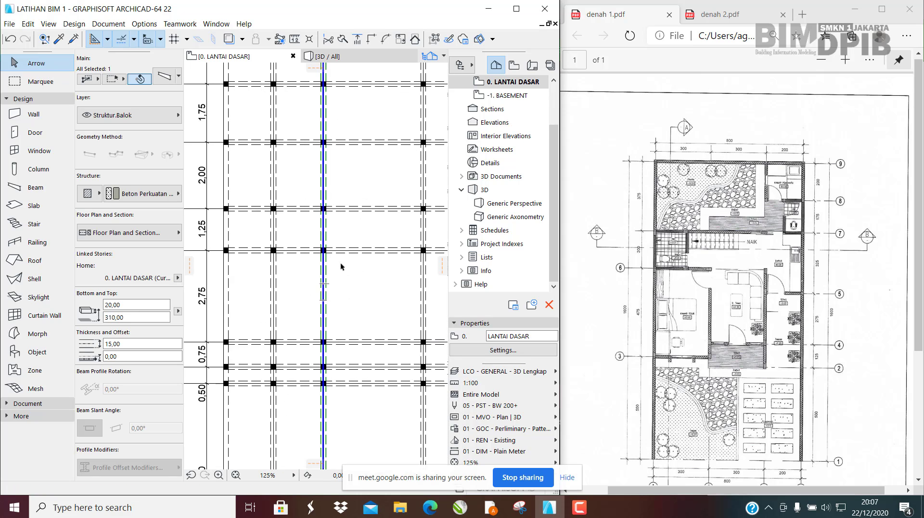
middle_drag(347, 230, 329, 261)
click(336, 241)
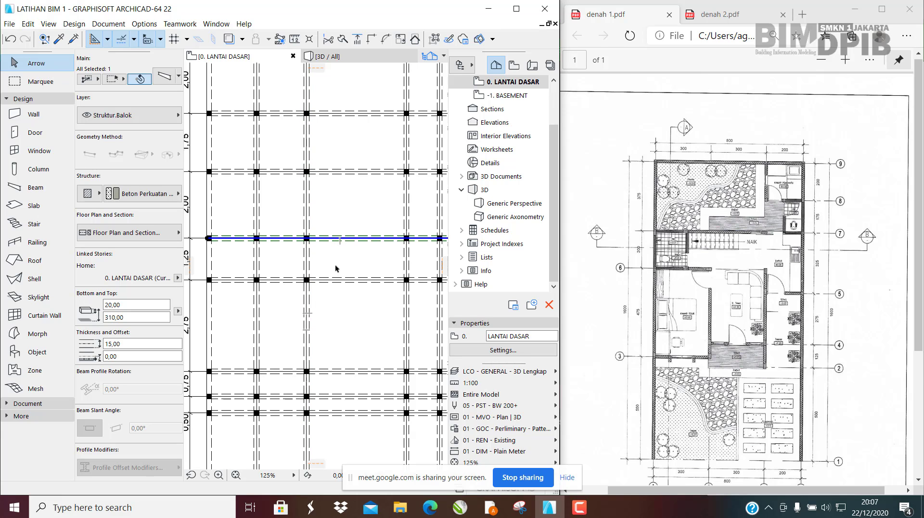
shift+click(335, 280)
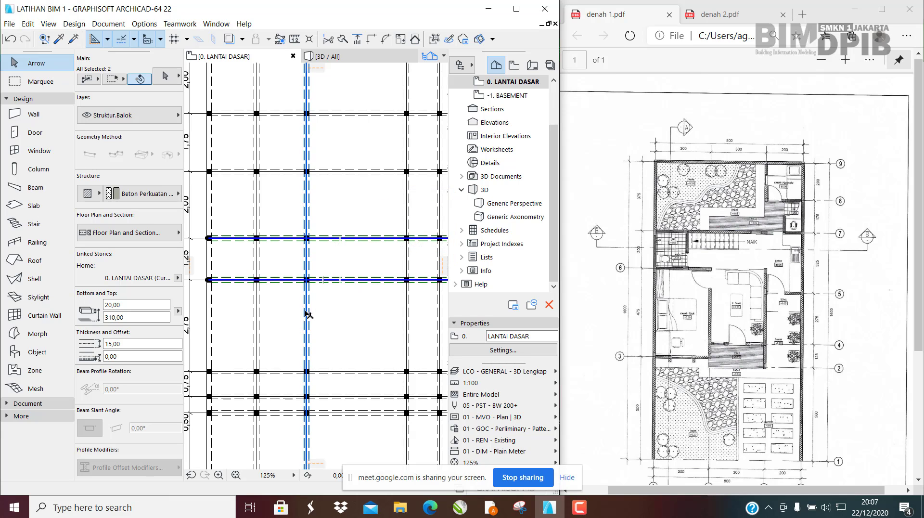
click(337, 253)
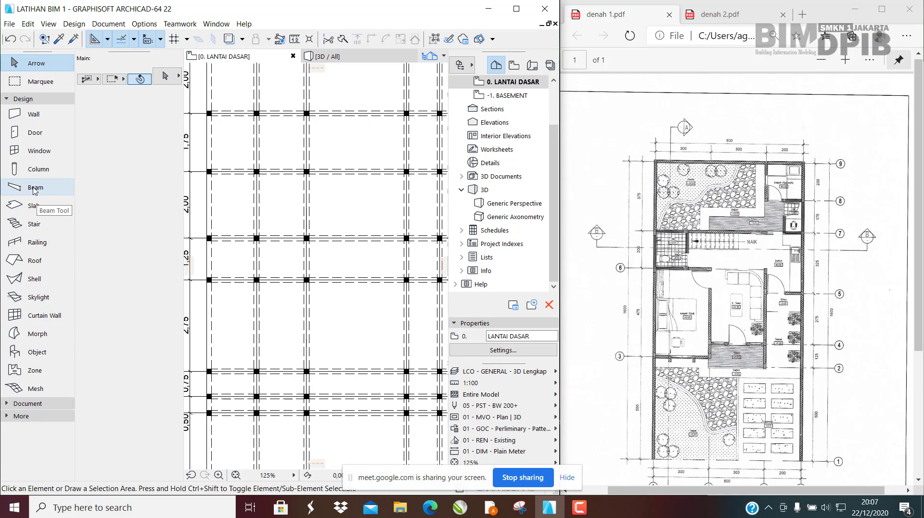
Step: Select all beams on the floor plan with the Beam tool active and clear the selection
scroll(297, 212, down, 2)
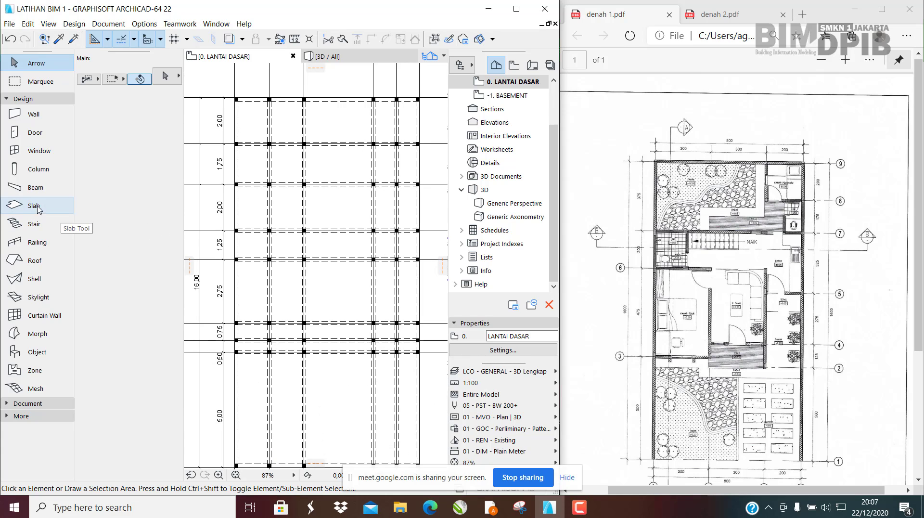
click(36, 187)
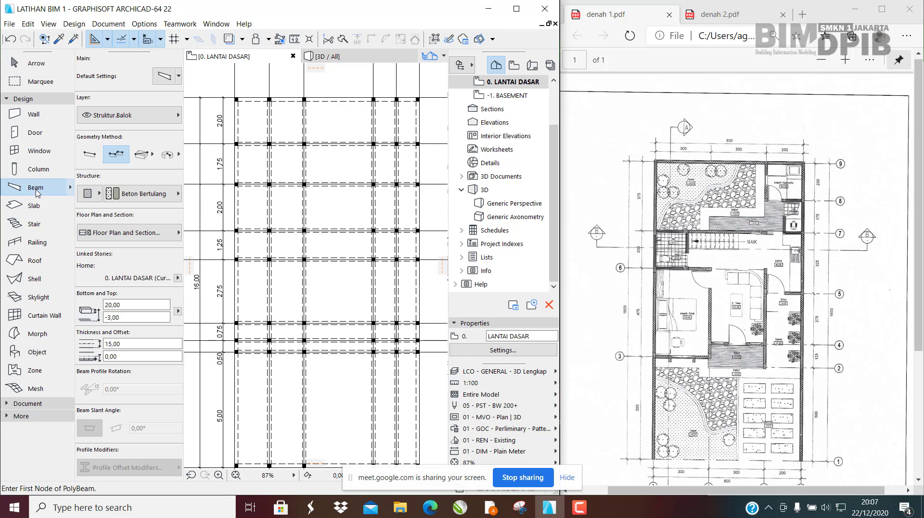
key(ctrl+a)
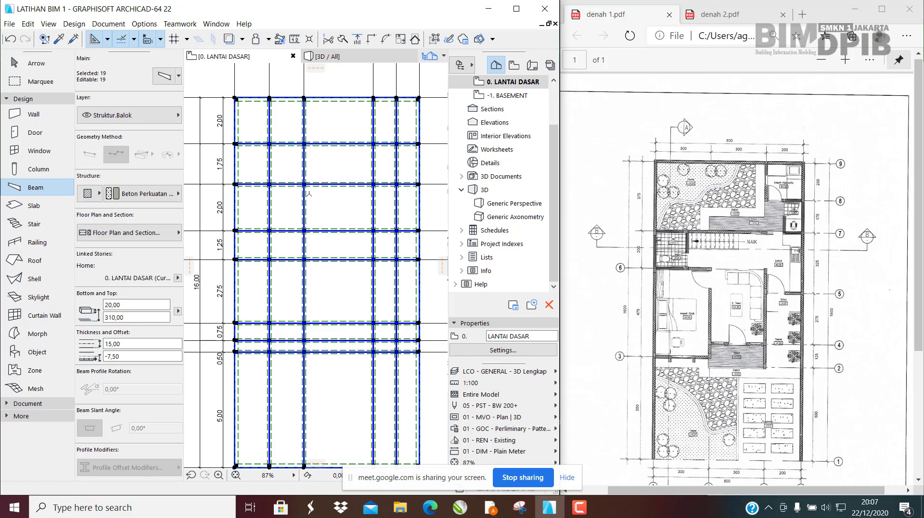
key(Escape)
key(Escape)
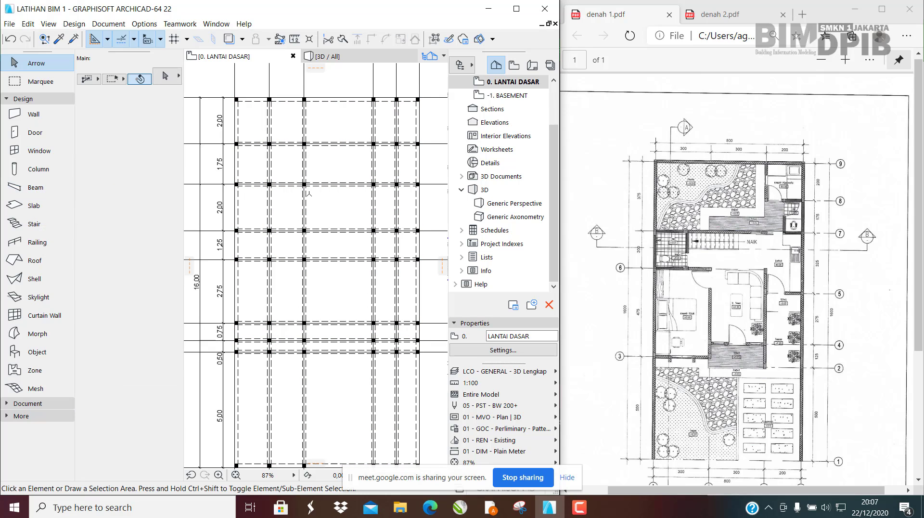
click(30, 189)
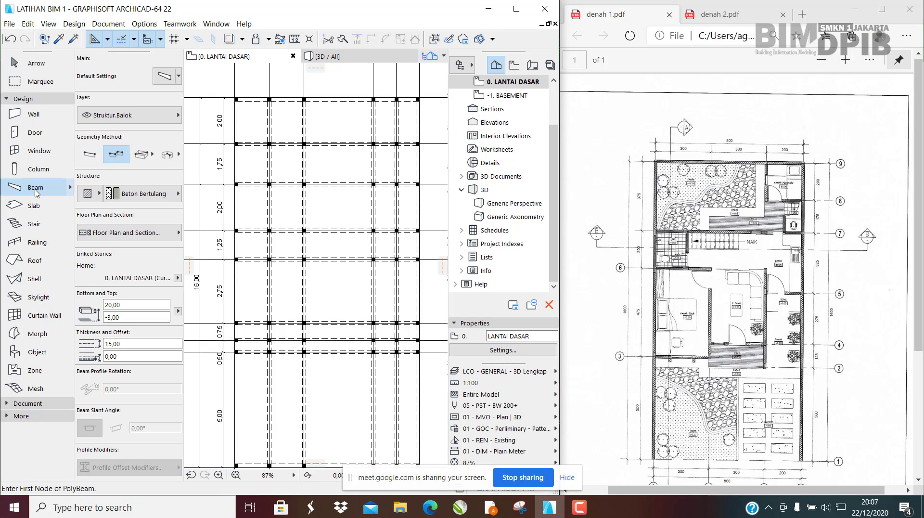
key(ctrl+a)
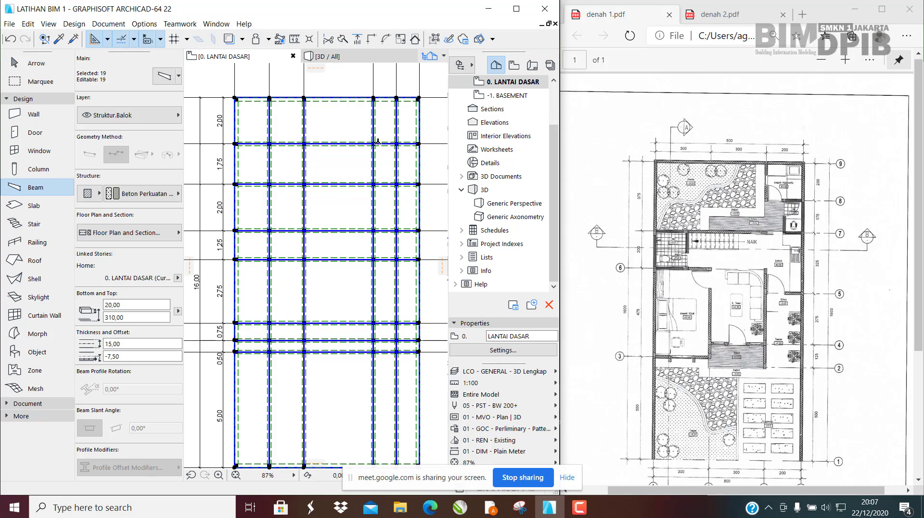
key(Escape)
key(Escape)
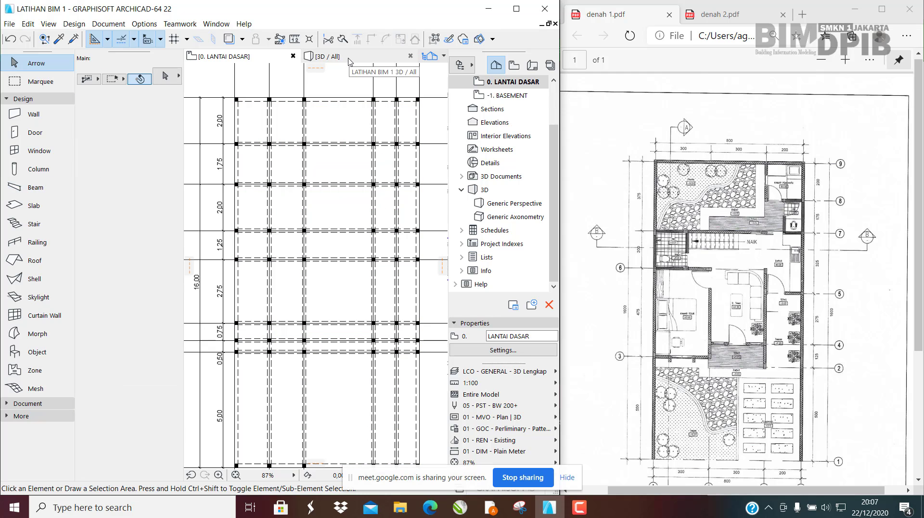
Step: Select all beams in the 3D view with the Beam tool active and maximize the modelling window
click(350, 59)
key(Escape)
scroll(332, 267, down, 2)
middle_drag(326, 225, 283, 201)
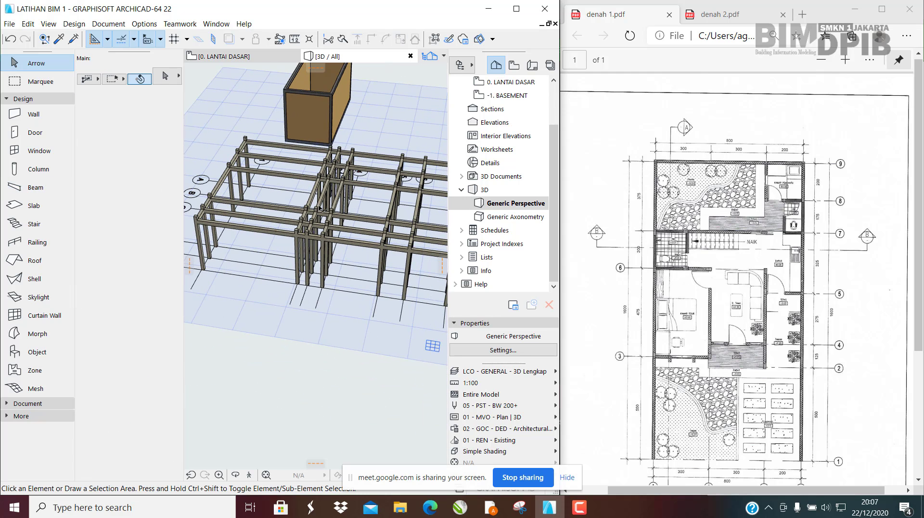
shift+middle_drag(317, 252, 259, 236)
middle_drag(328, 232, 401, 261)
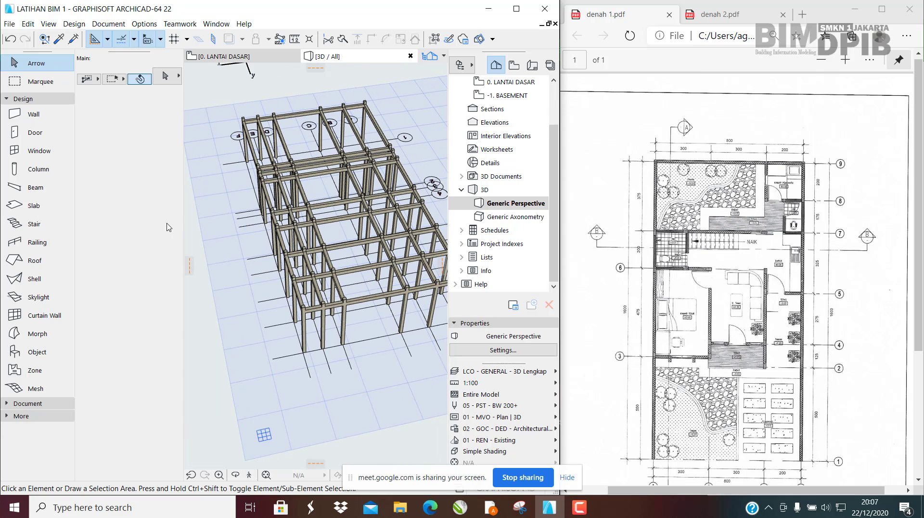
click(35, 189)
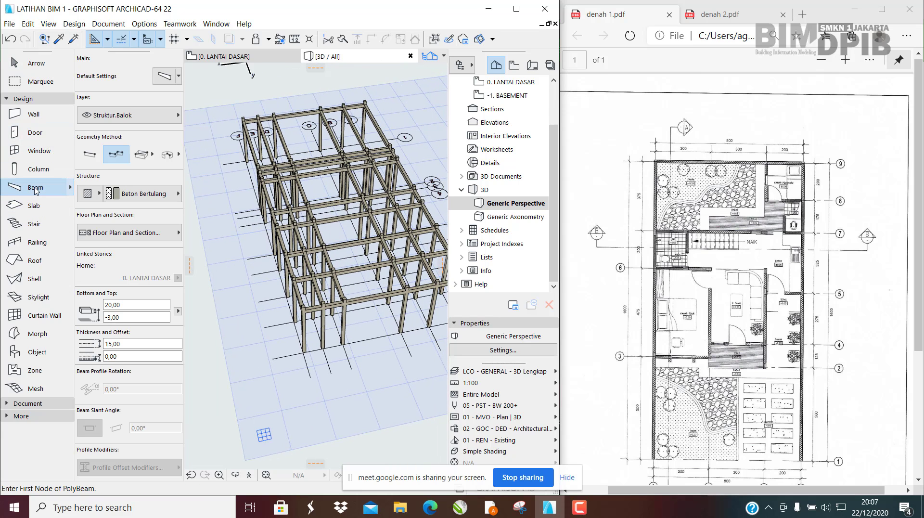
key(ctrl+a)
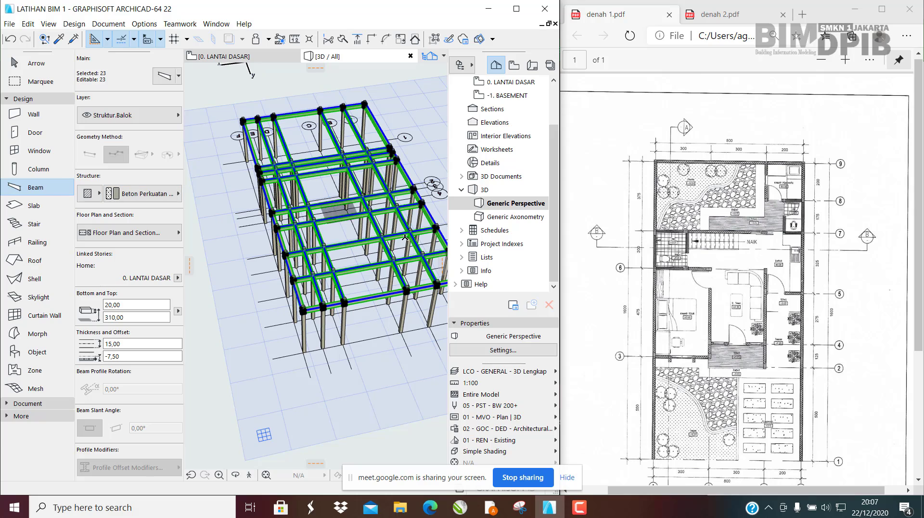
scroll(371, 270, up, 4)
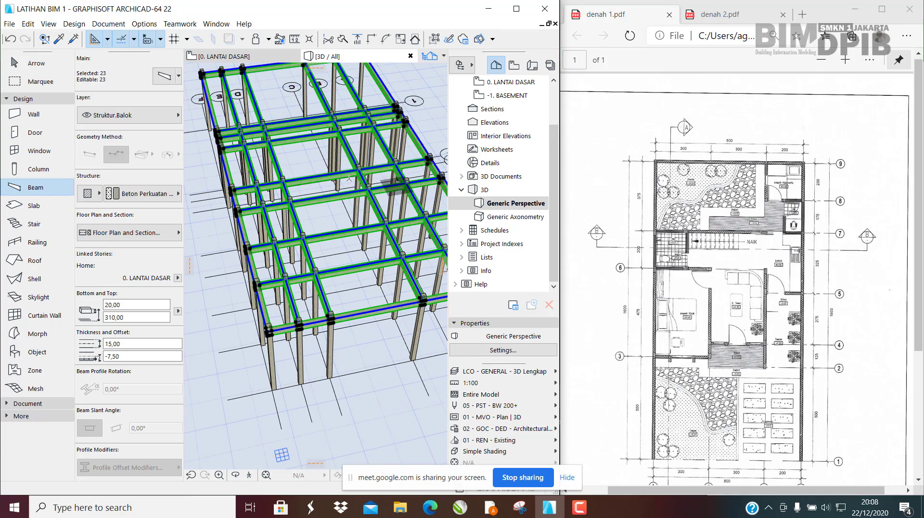
click(516, 9)
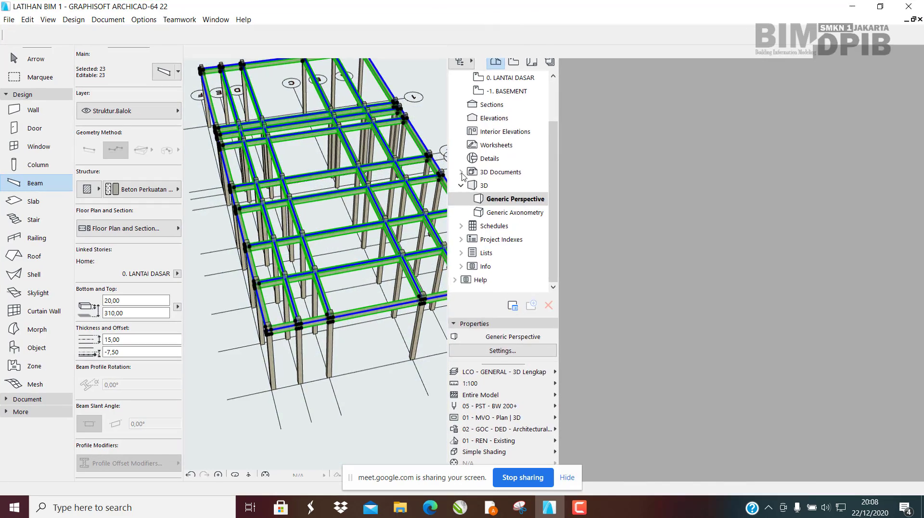
middle_drag(488, 251, 425, 231)
scroll(423, 233, down, 1)
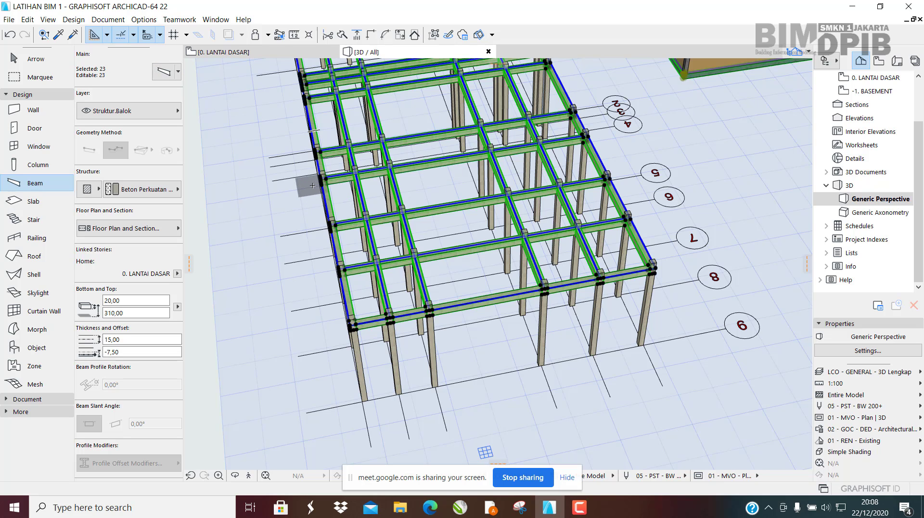
Step: Set the overhead lines of all selected beams to Solid Line in the Beam Selection Settings
key(ctrl+t)
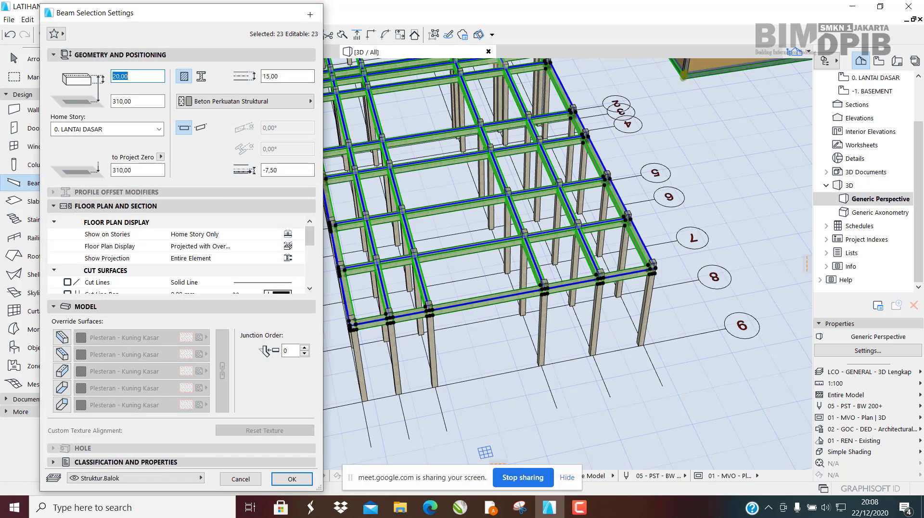
click(310, 14)
middle_drag(348, 155, 392, 209)
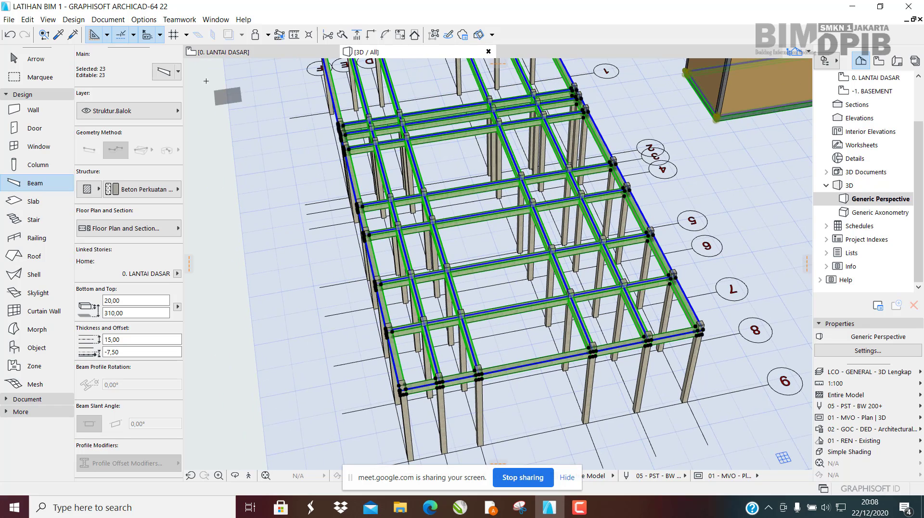
click(163, 73)
drag(188, 20, 322, 26)
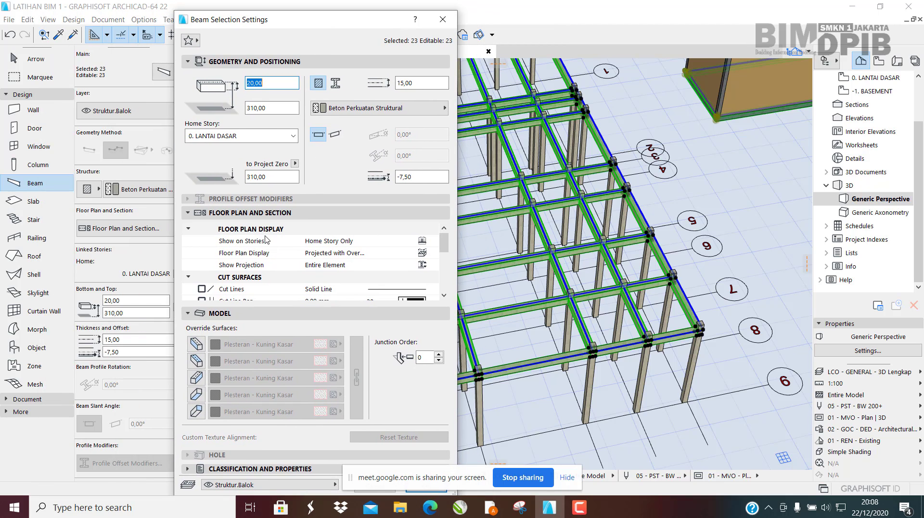
scroll(265, 239, down, 5)
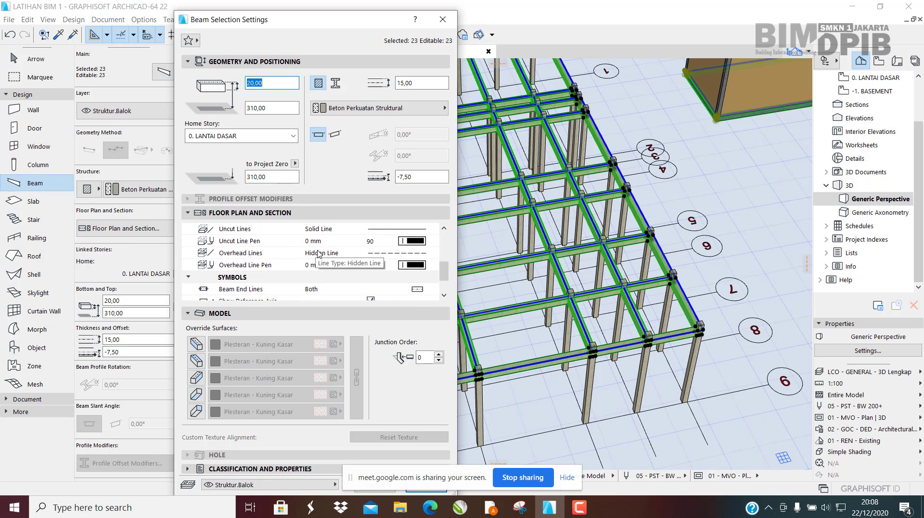
click(399, 258)
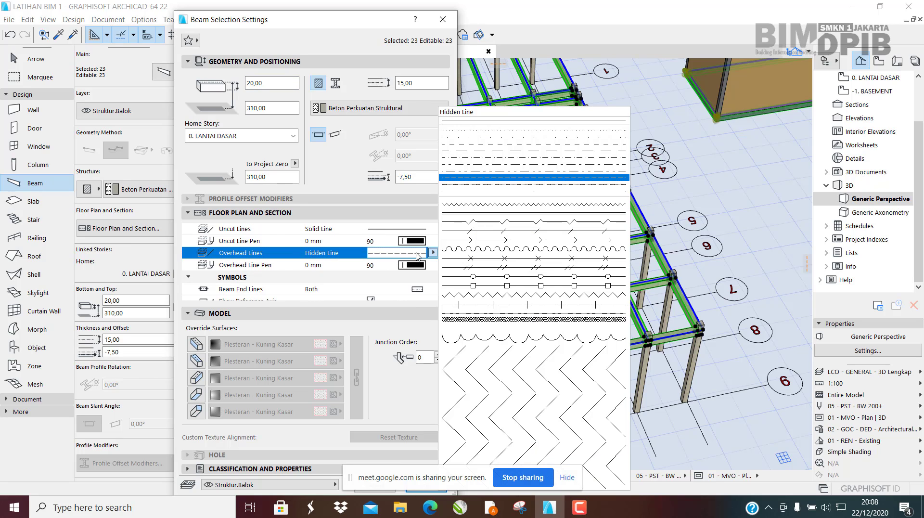
click(492, 131)
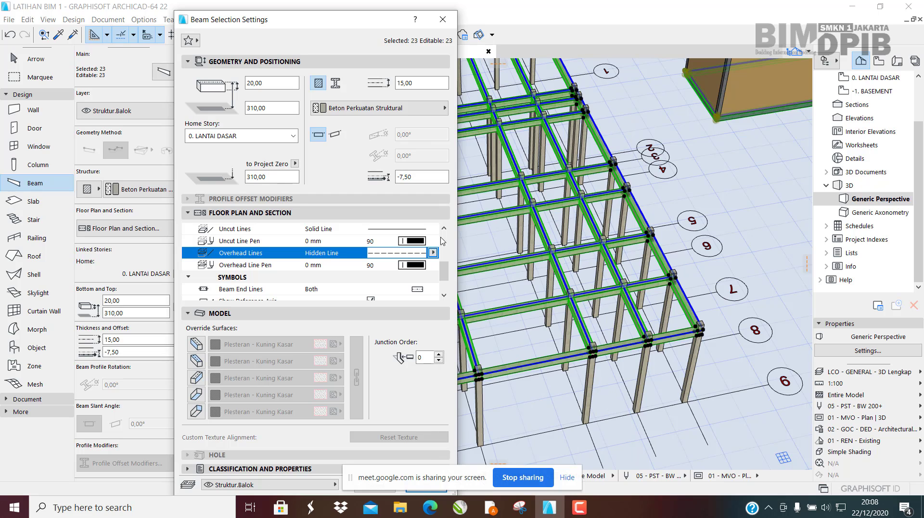
click(379, 255)
click(495, 120)
Step: Set the selected beams' reference axis type to Solid Line
scroll(378, 246, down, 1)
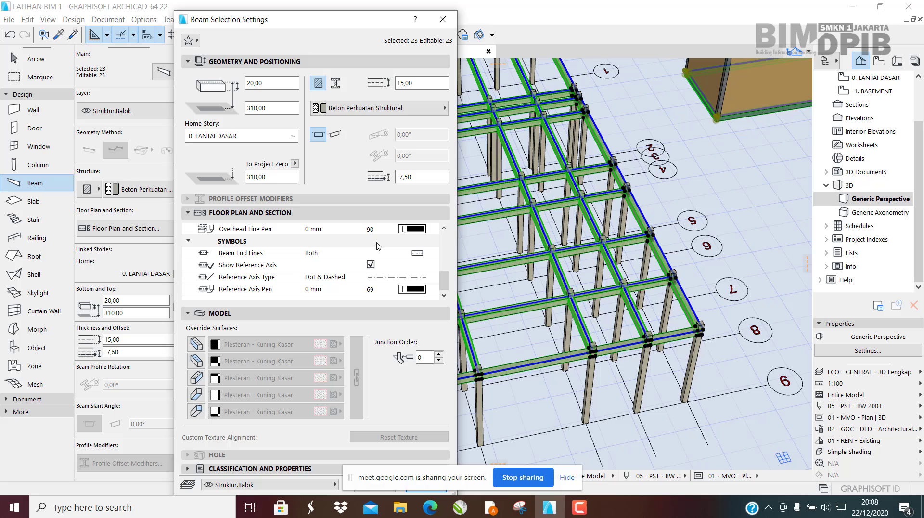
click(391, 278)
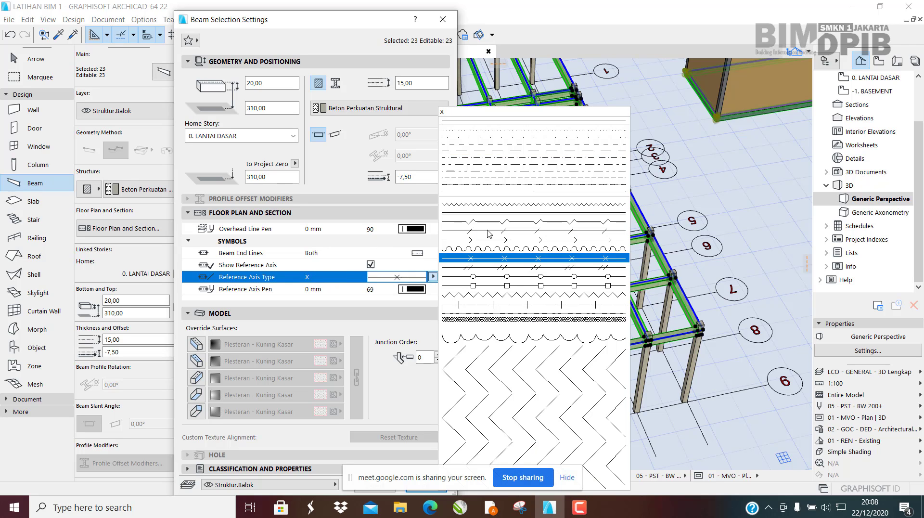
click(470, 121)
click(470, 124)
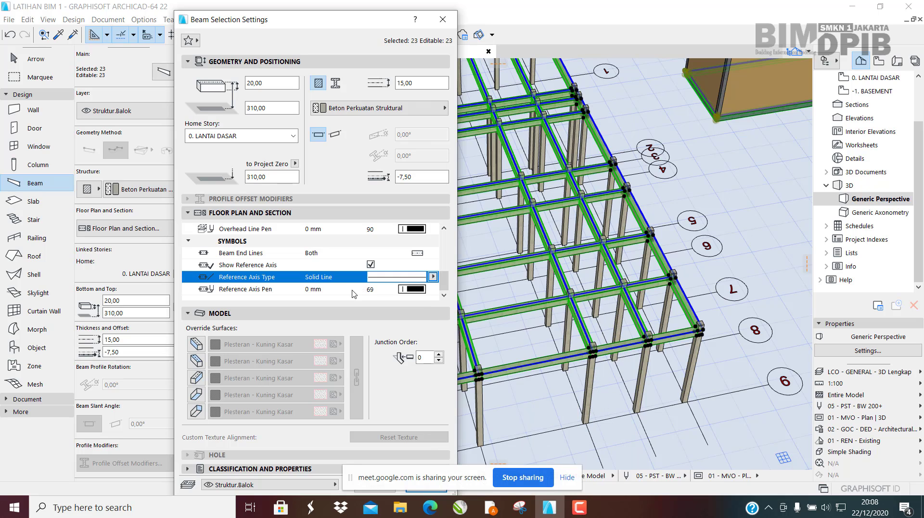
Step: Check the beams' floor plan line settings, reapply Solid Line as the reference axis type and accept the Beam Selection Settings
scroll(370, 277, up, 5)
scroll(377, 260, down, 5)
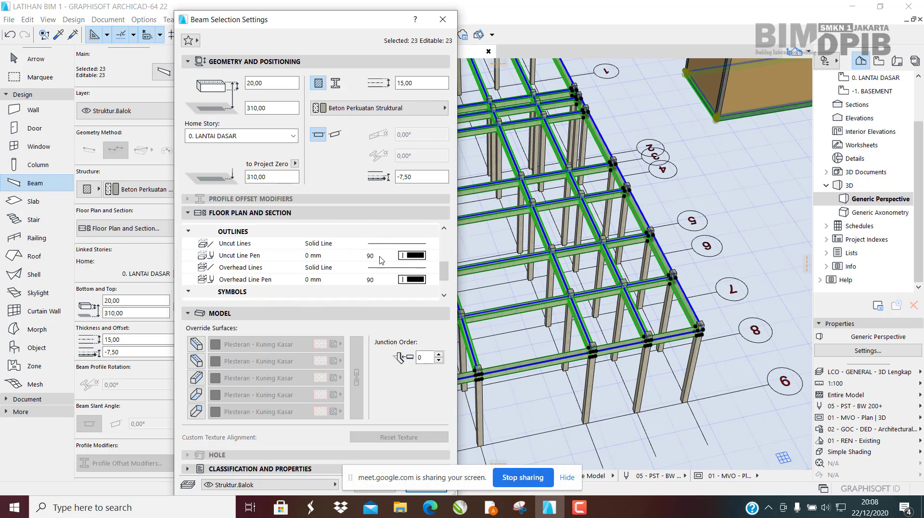
scroll(385, 269, down, 2)
click(388, 281)
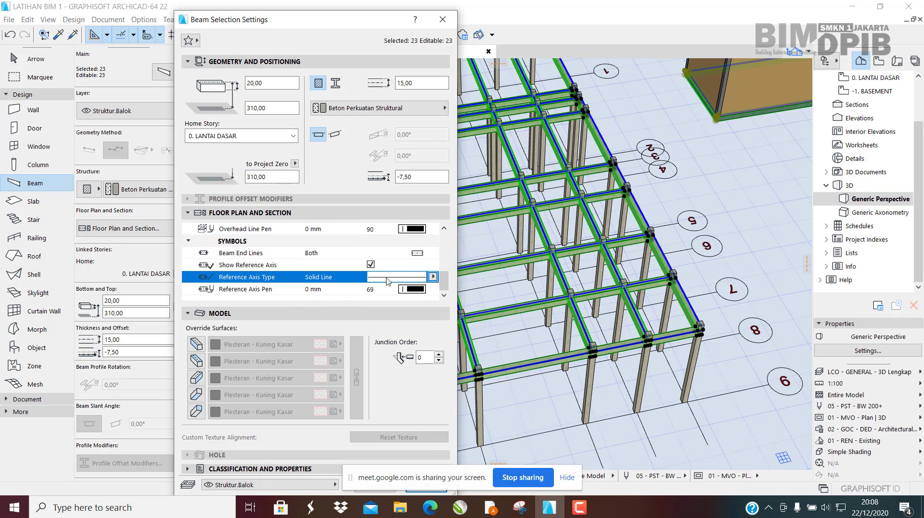
click(432, 276)
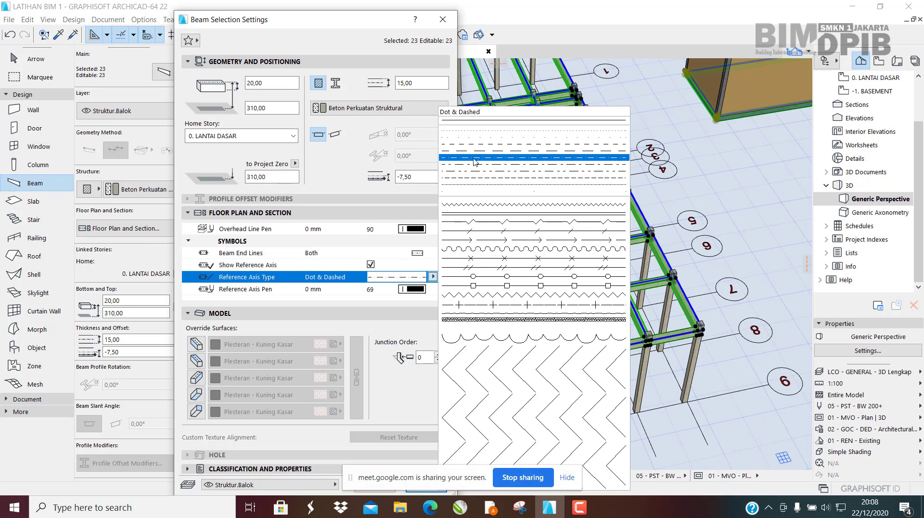
click(492, 121)
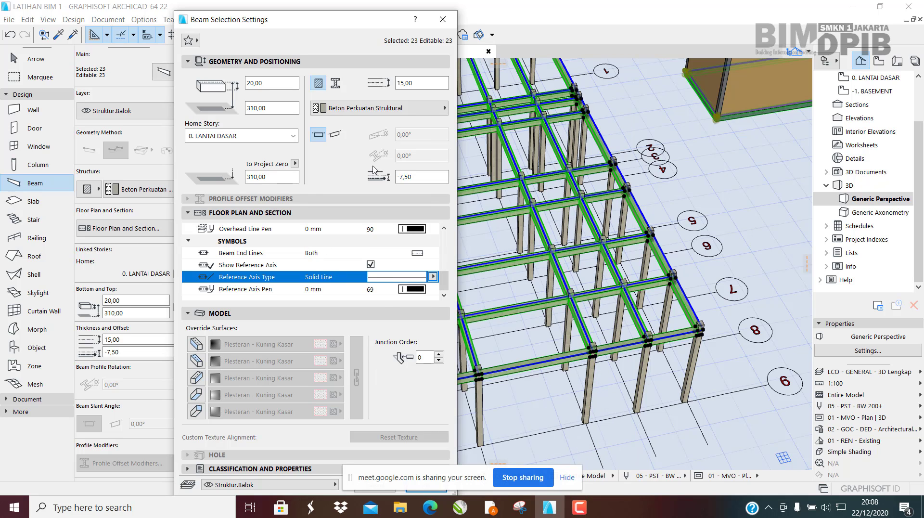
drag(362, 28, 256, 17)
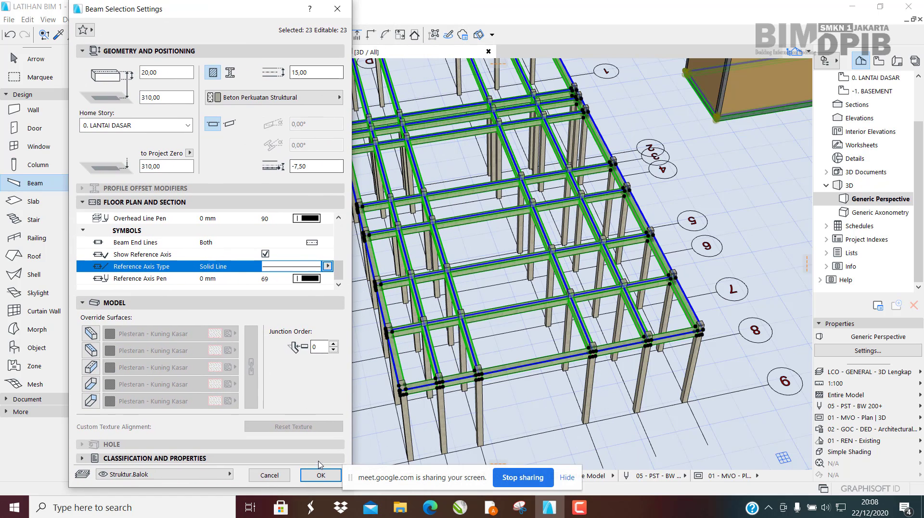
click(319, 476)
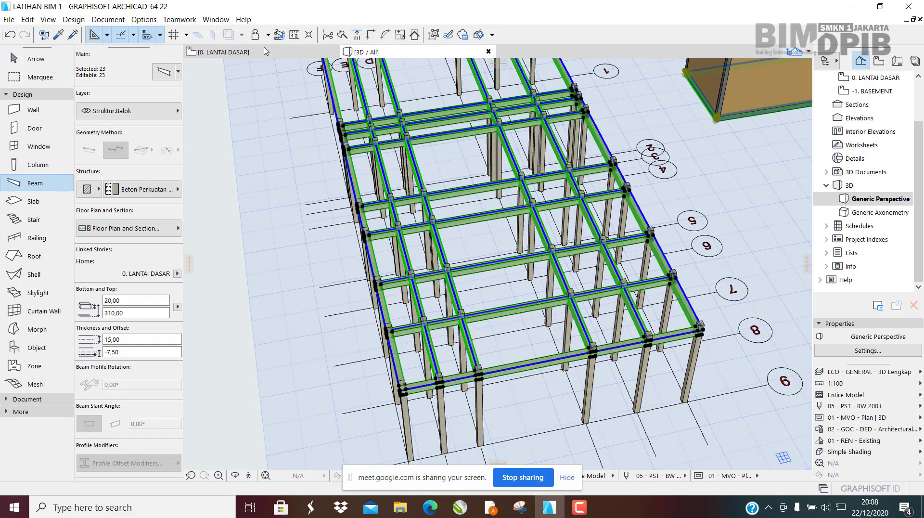
Step: Return to the 0. LANTAI DASAR floor plan, leave the Beam tool and examine how the beam lines display
click(246, 53)
key(Escape)
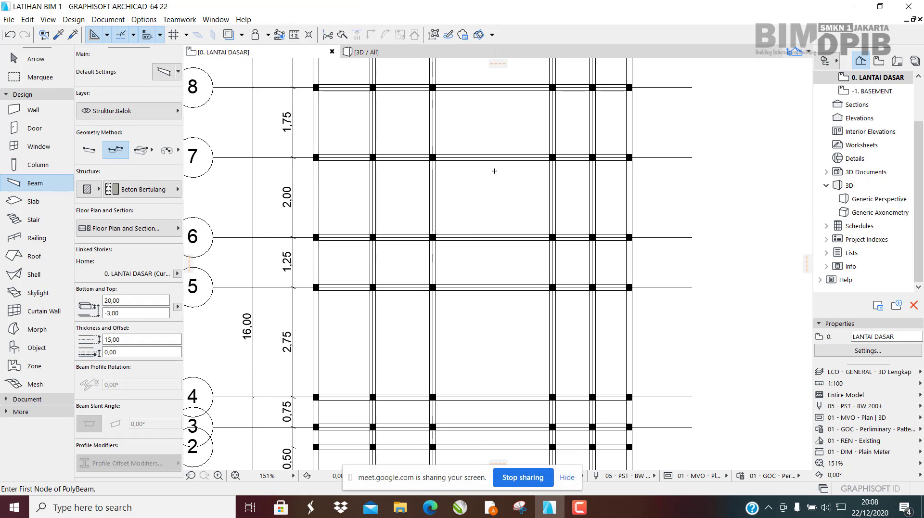
scroll(436, 277, up, 1)
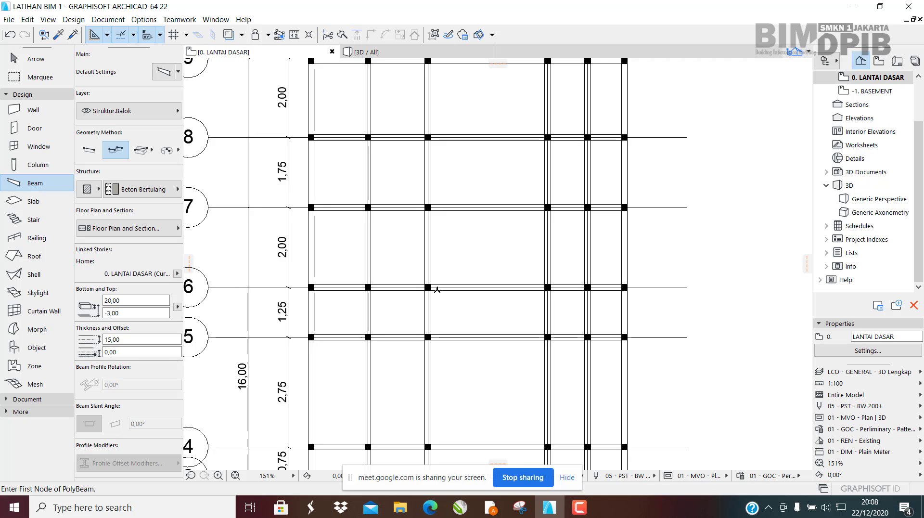
scroll(436, 290, up, 1)
middle_drag(448, 293, 438, 292)
key(Escape)
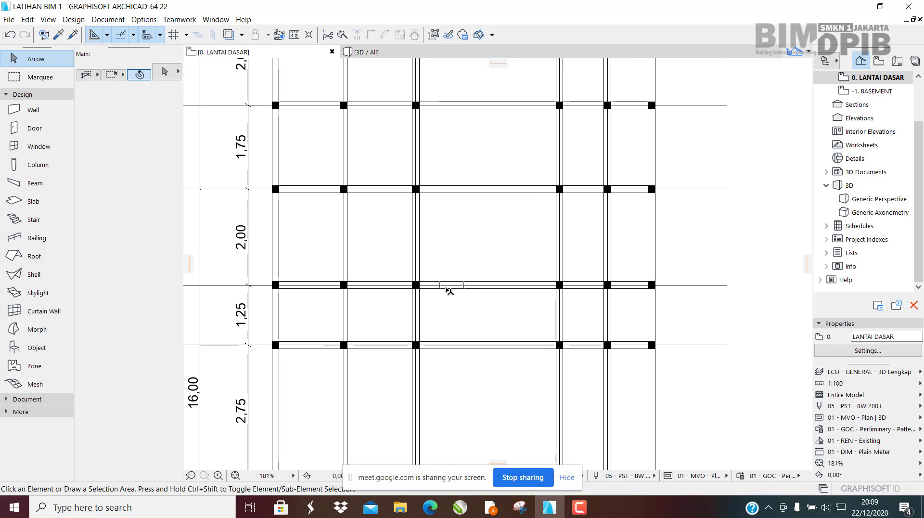
scroll(436, 263, down, 4)
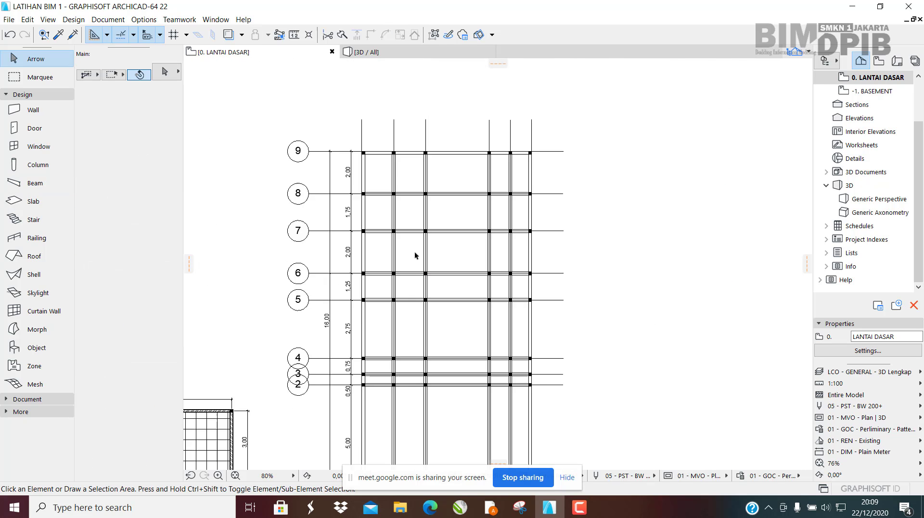
scroll(415, 255, down, 2)
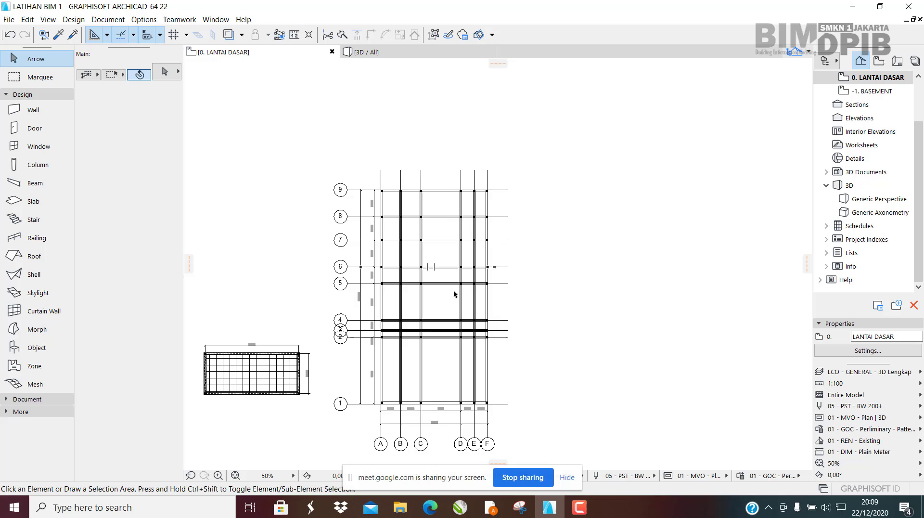
Step: Place the modelling window beside denah 1.pdf and compare the grid with the DENAH LANTAI DASAR plan
click(880, 6)
drag(595, 24, 1, 135)
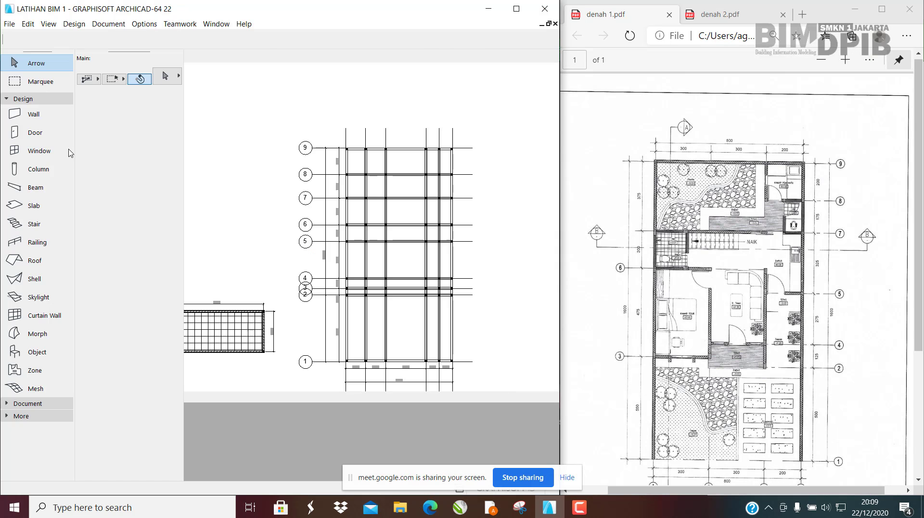
click(776, 296)
scroll(776, 295, down, 1)
scroll(776, 295, down, 1)
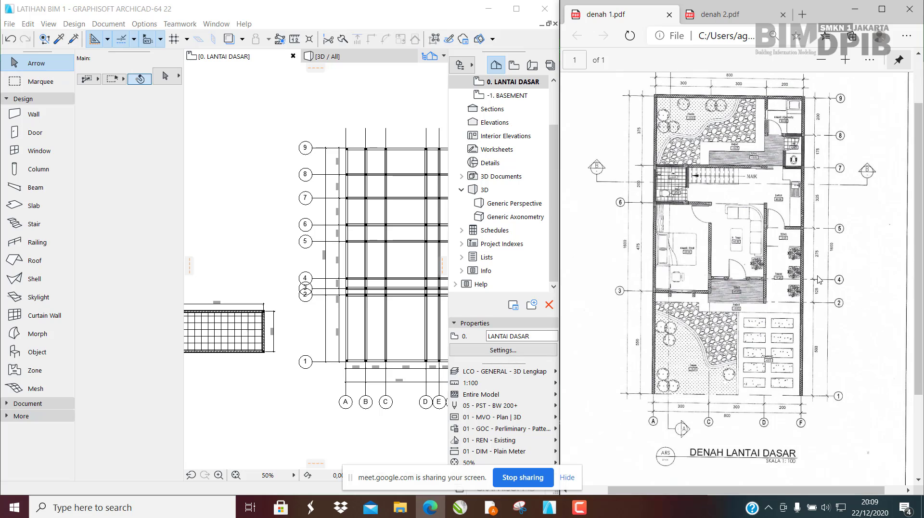
scroll(840, 207, up, 1)
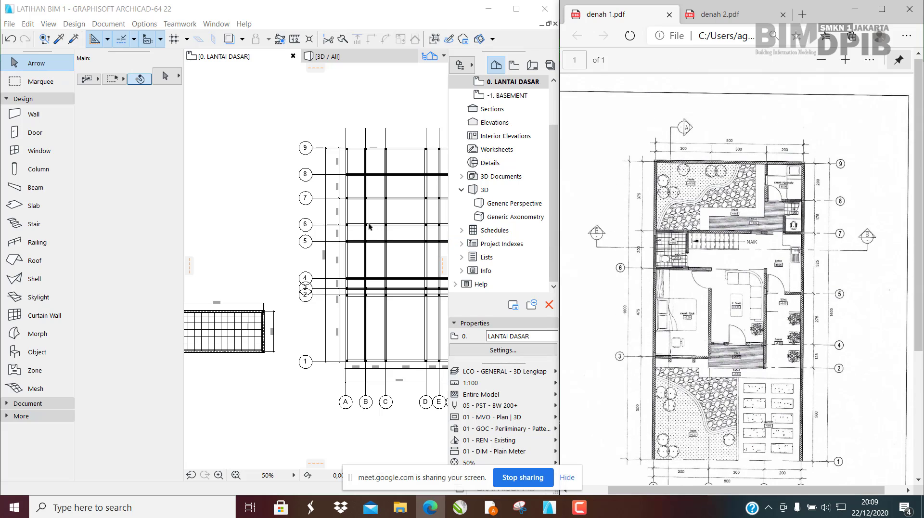
scroll(332, 202, up, 4)
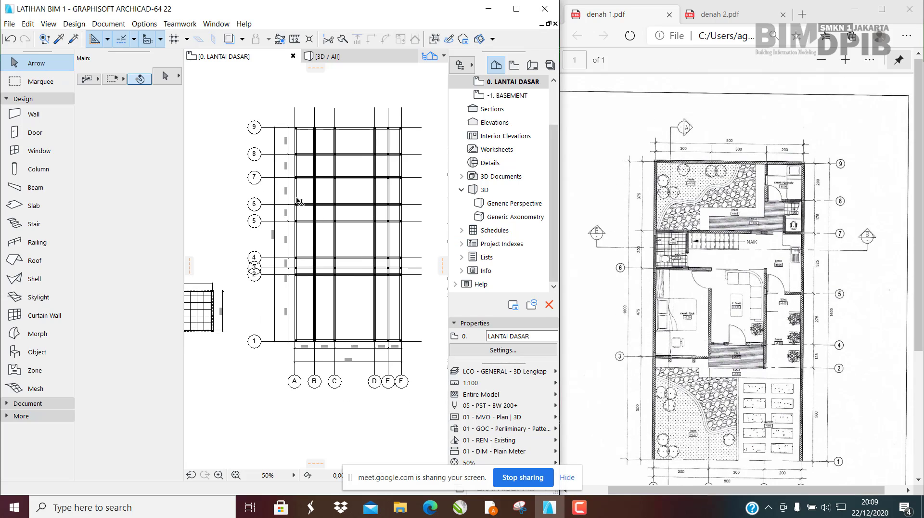
scroll(255, 289, down, 2)
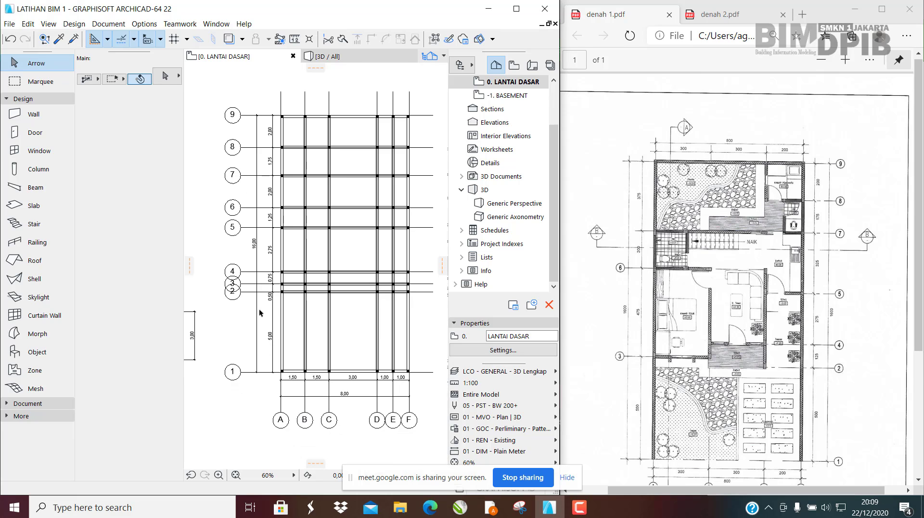
Step: Try to select only the numbered grid lines 1 to 9 with a selection rectangle around their markers
scroll(244, 391, down, 1)
click(242, 394)
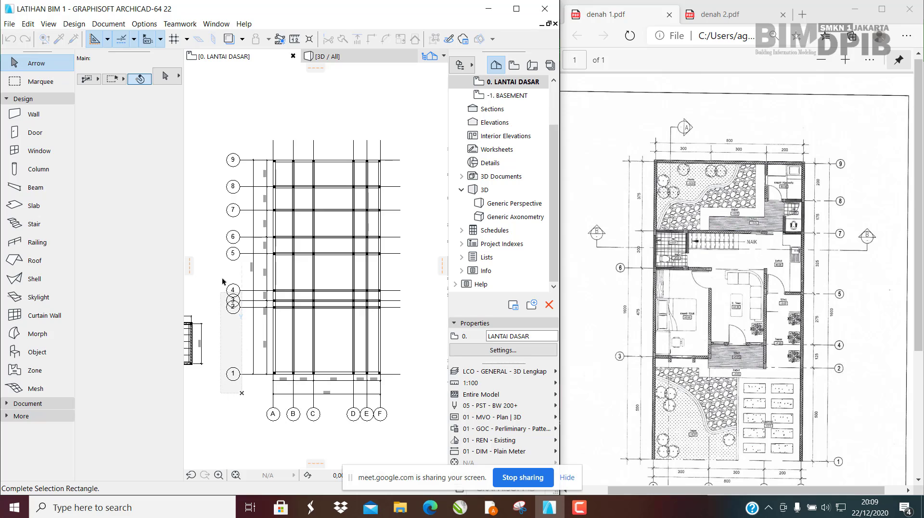
click(214, 144)
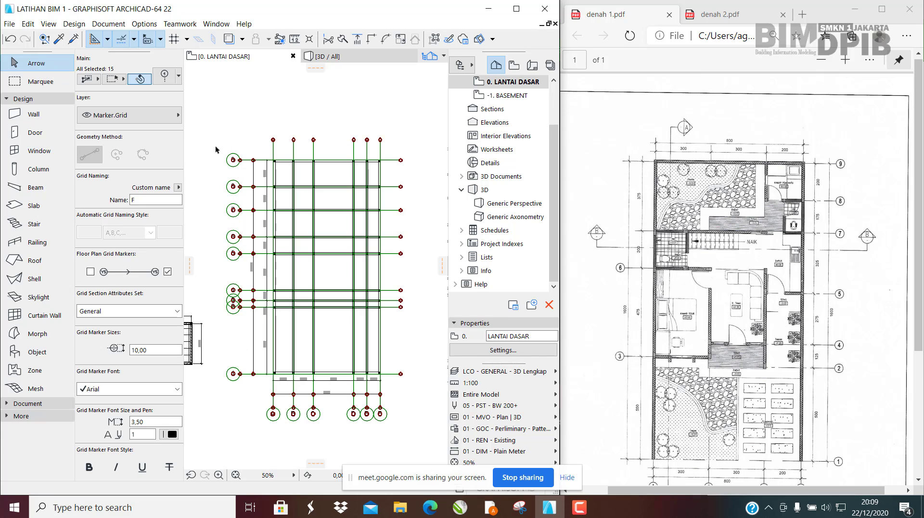
key(Escape)
click(239, 382)
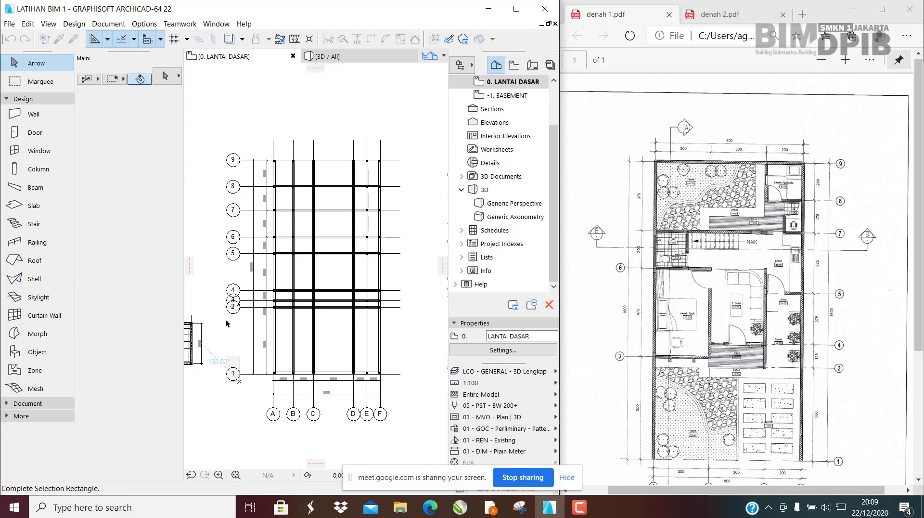
click(221, 163)
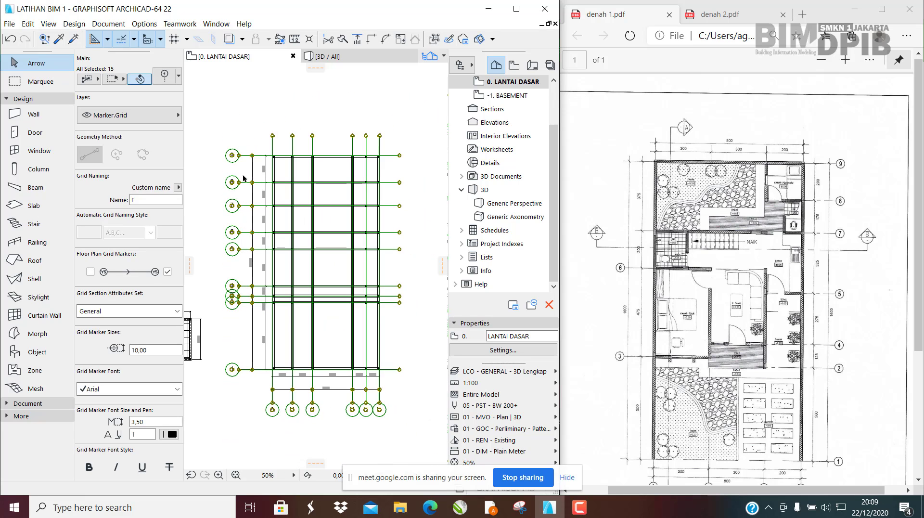
key(Escape)
click(235, 385)
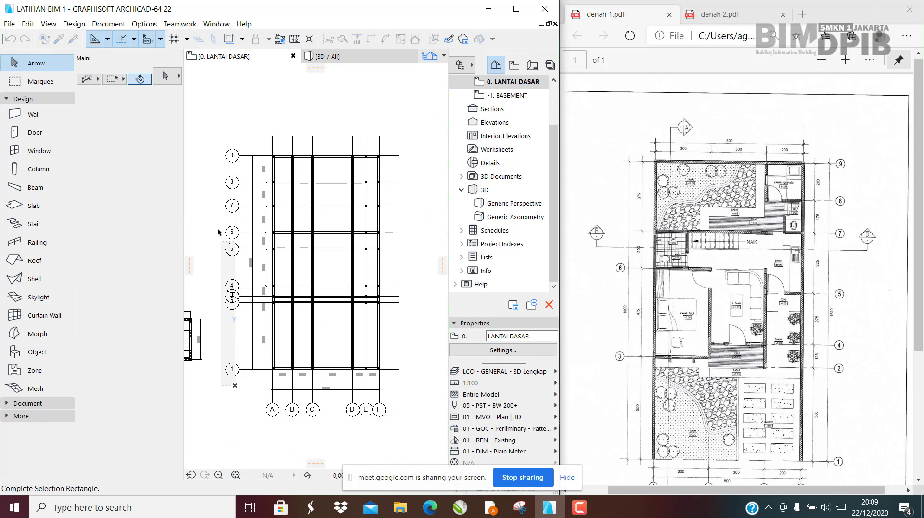
click(217, 143)
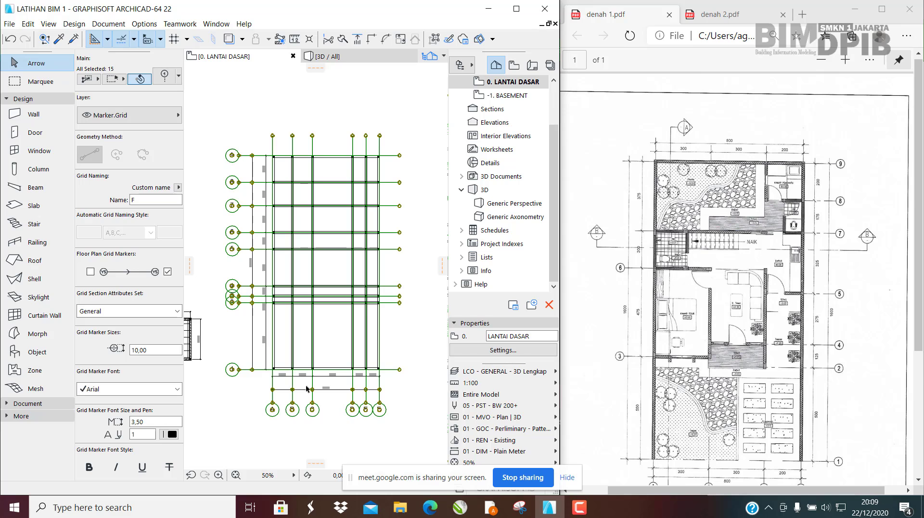
key(Escape)
click(237, 385)
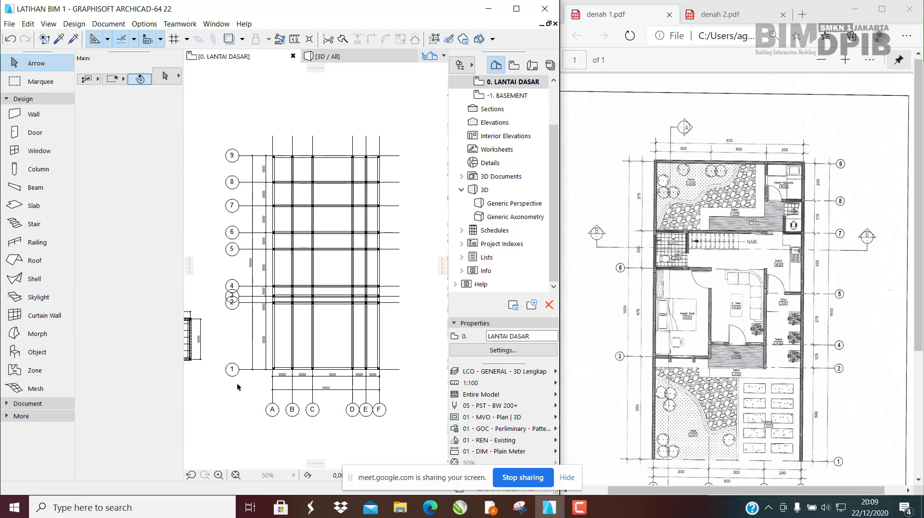
click(214, 139)
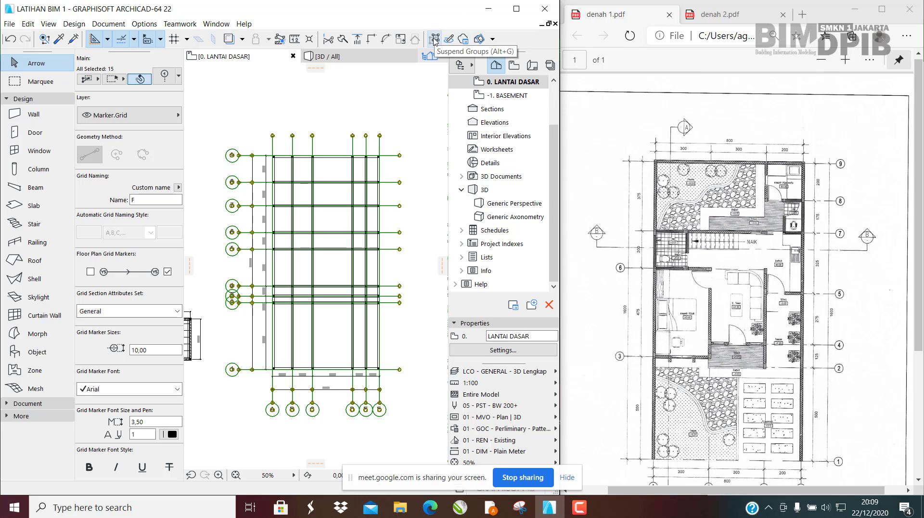
Step: Maximize the modelling window, suspend groups for the selected grid system and clear the selection
click(516, 9)
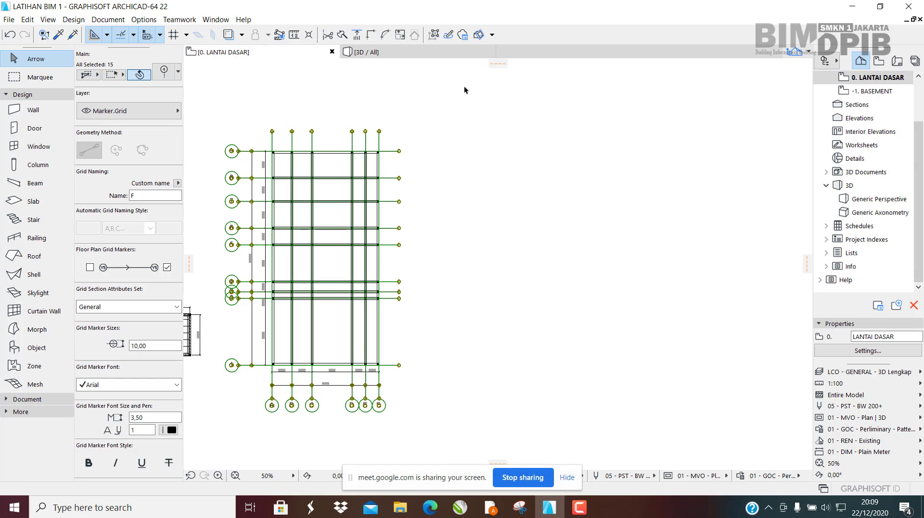
click(435, 35)
click(466, 209)
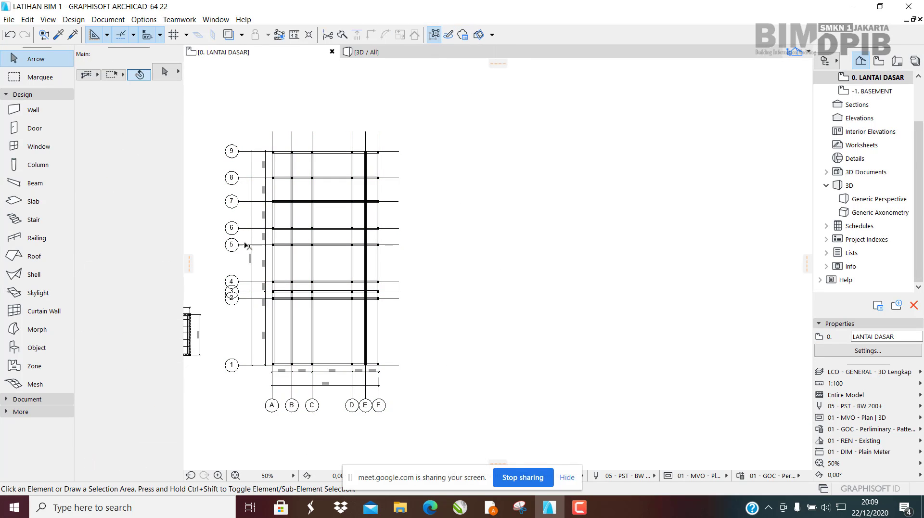
Step: Select grid line 1 on its own by its marker and clear the selection
middle_drag(390, 273, 452, 242)
click(295, 339)
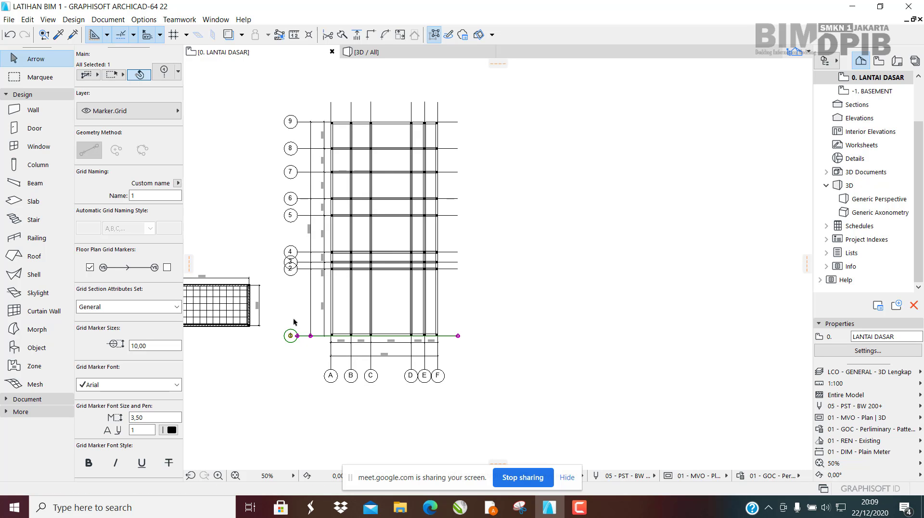
scroll(286, 390, up, 1)
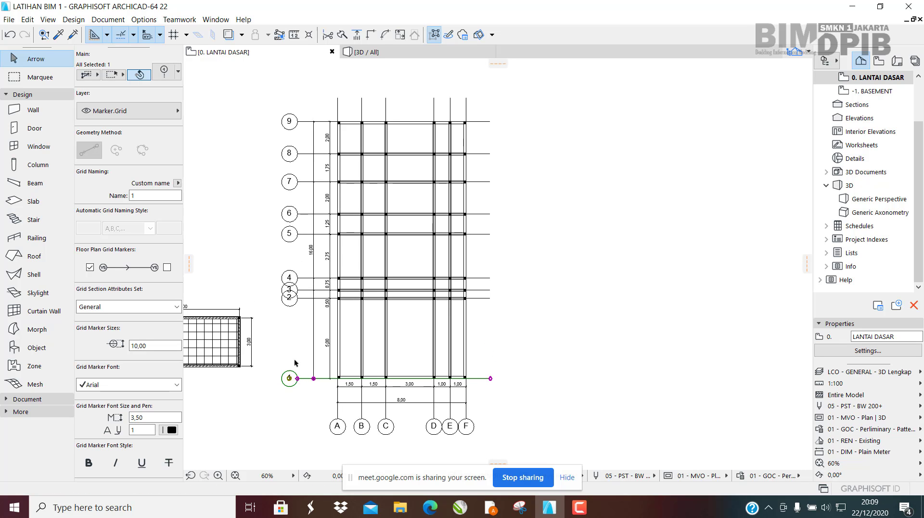
scroll(294, 362, down, 2)
middle_drag(294, 376, 300, 372)
scroll(299, 373, up, 2)
click(303, 396)
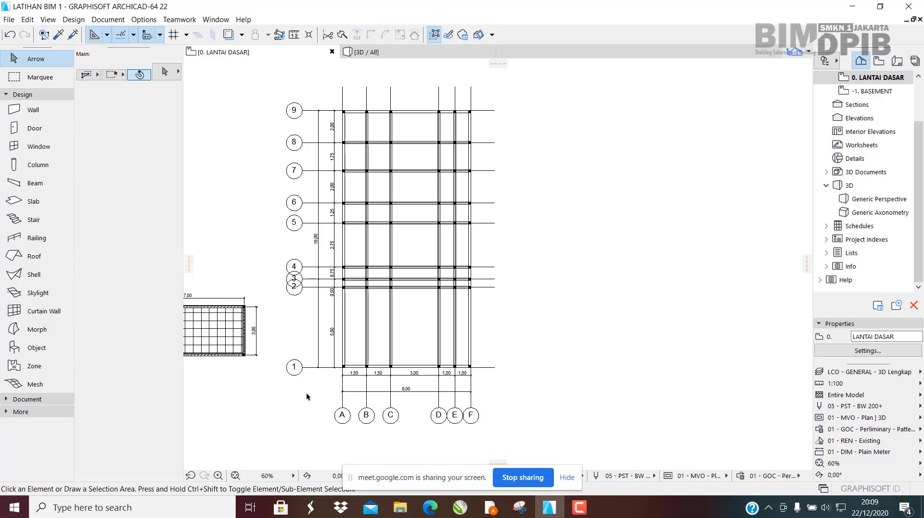
Step: Select grid line 1 with a selection rectangle around its marker and turn group suspension off
click(305, 385)
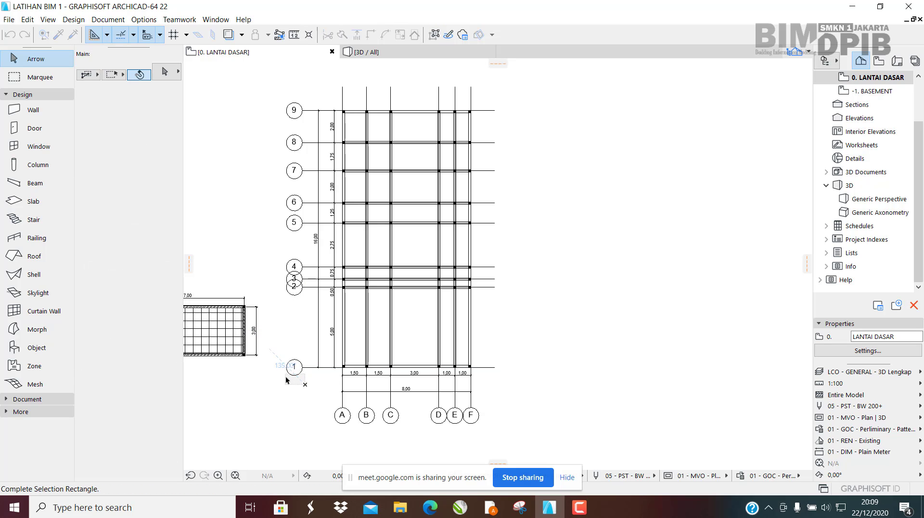
click(284, 360)
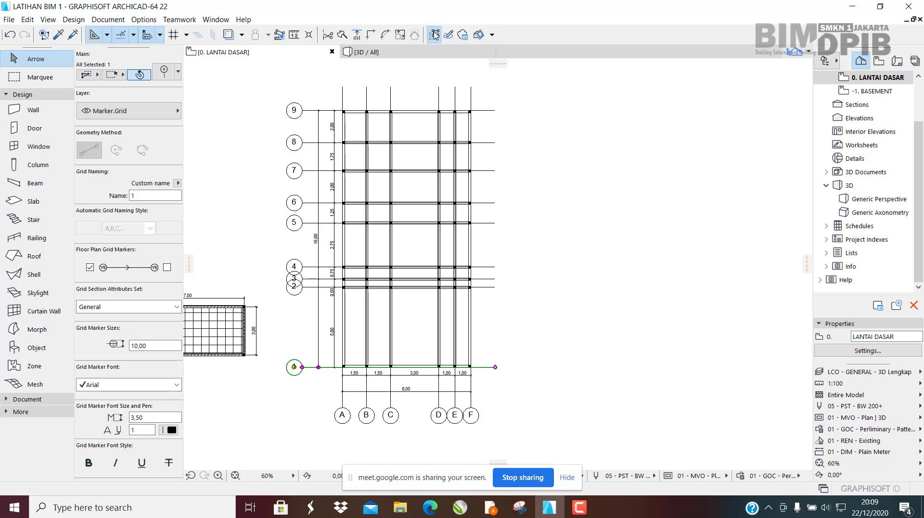
click(433, 35)
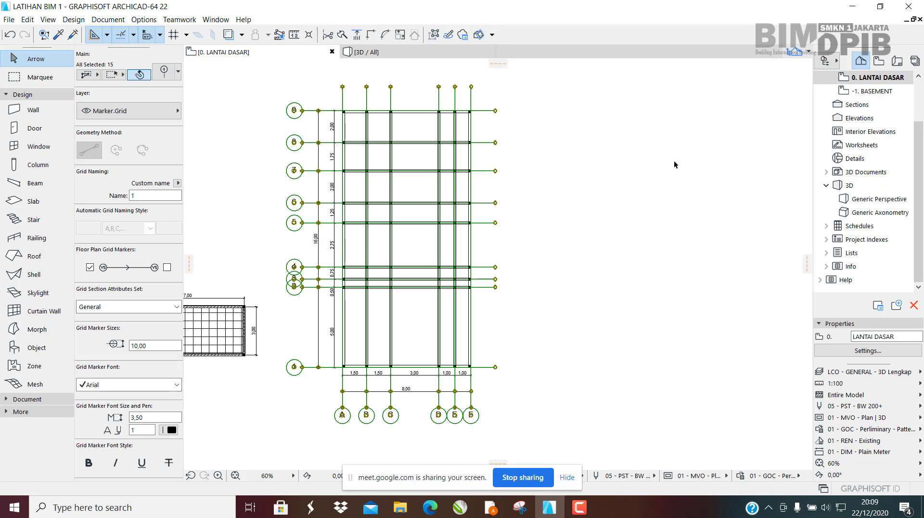
Step: Reselect the whole grid system through grid line 1 and suspend groups so its lines can be edited individually
click(541, 214)
click(296, 375)
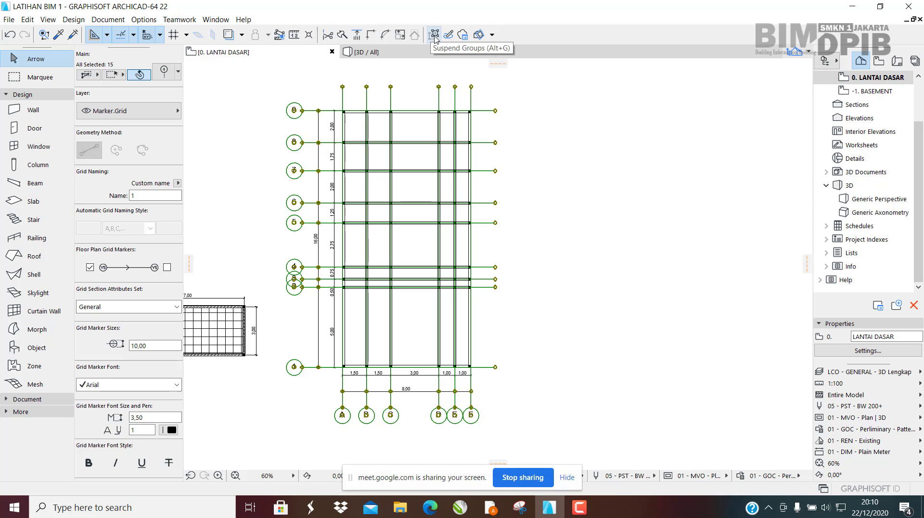
click(384, 405)
key(ctrl+a)
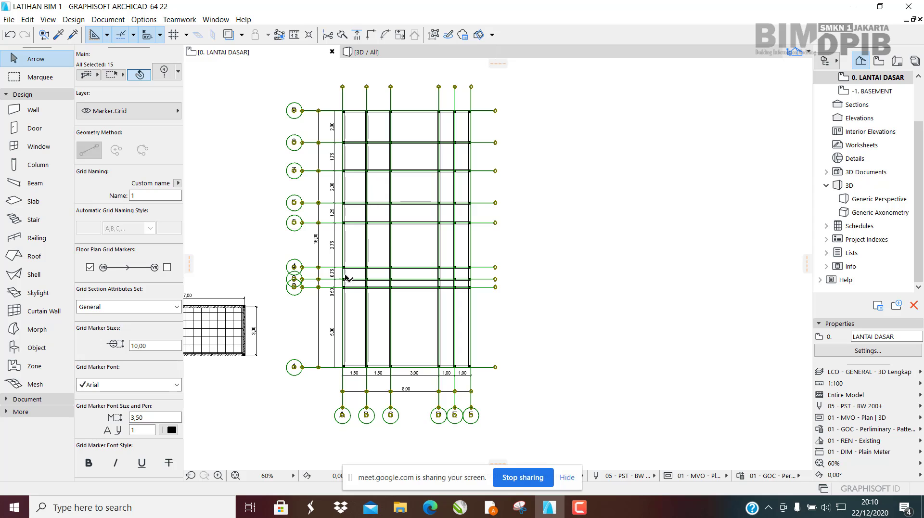
click(431, 37)
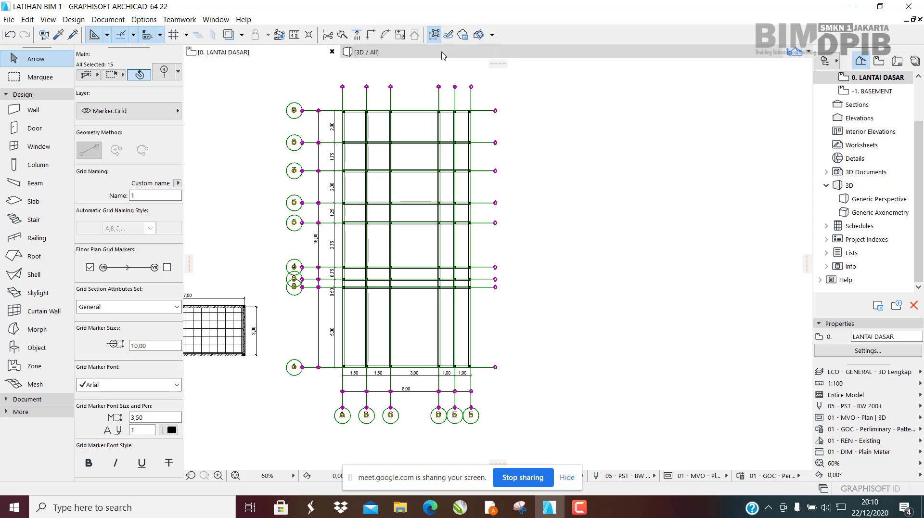
Step: Select grid line 1 alone, try selecting grid lines 1 to 9 together by their markers, and clear the selection
click(580, 249)
click(308, 370)
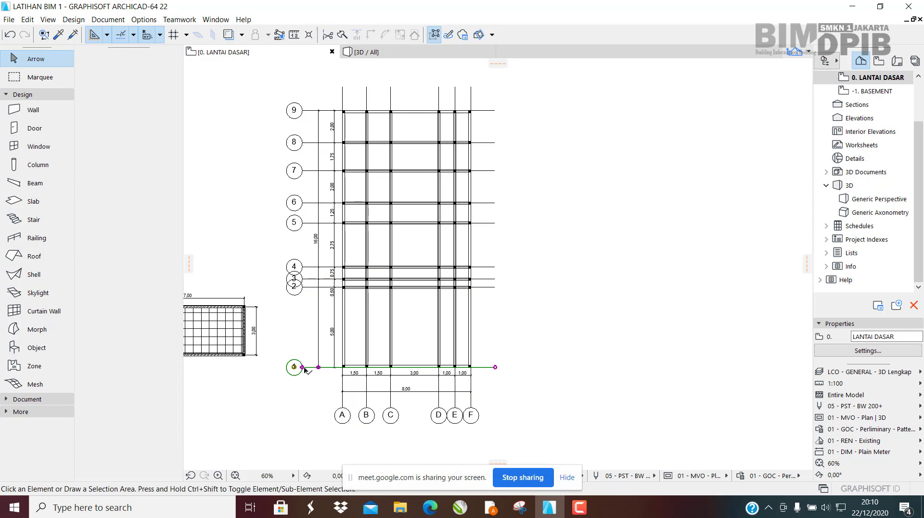
middle_drag(313, 376, 341, 391)
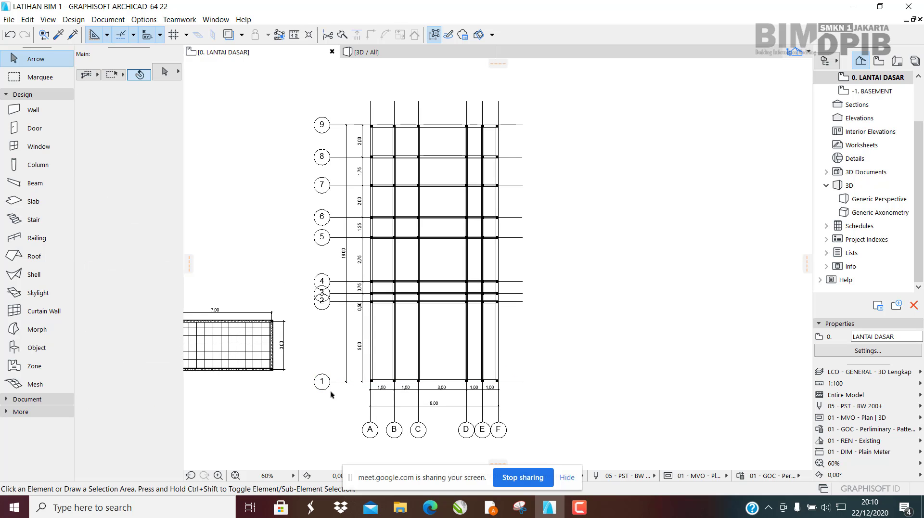
click(332, 396)
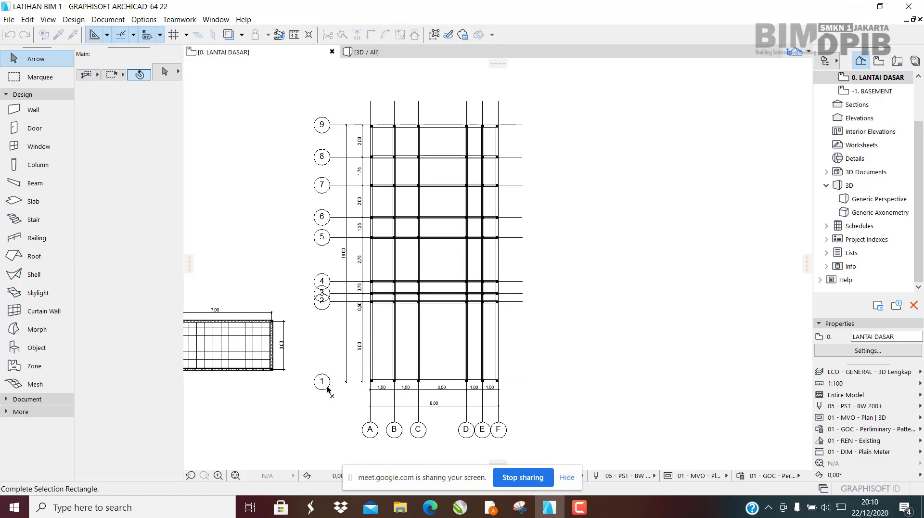
click(303, 106)
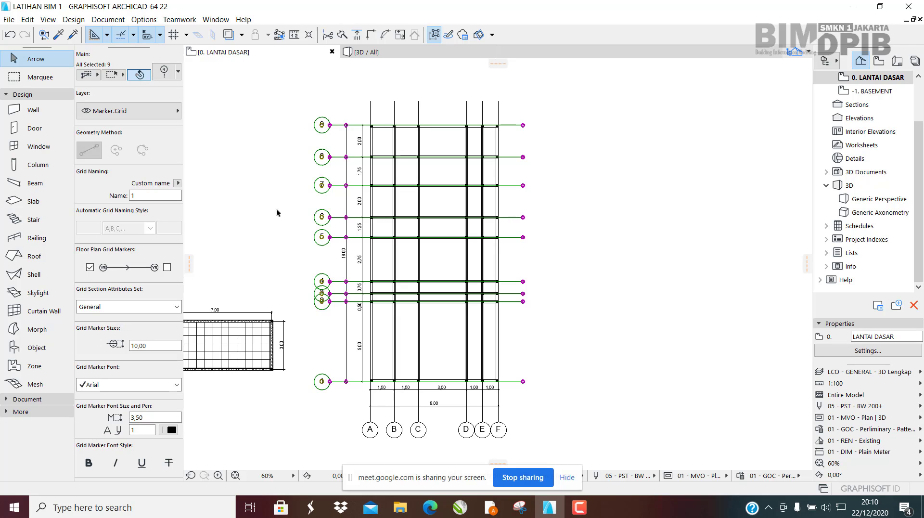
click(334, 401)
Step: Select grid lines 1 to 9 and move their floor plan markers from the left ends to the right ends
click(333, 391)
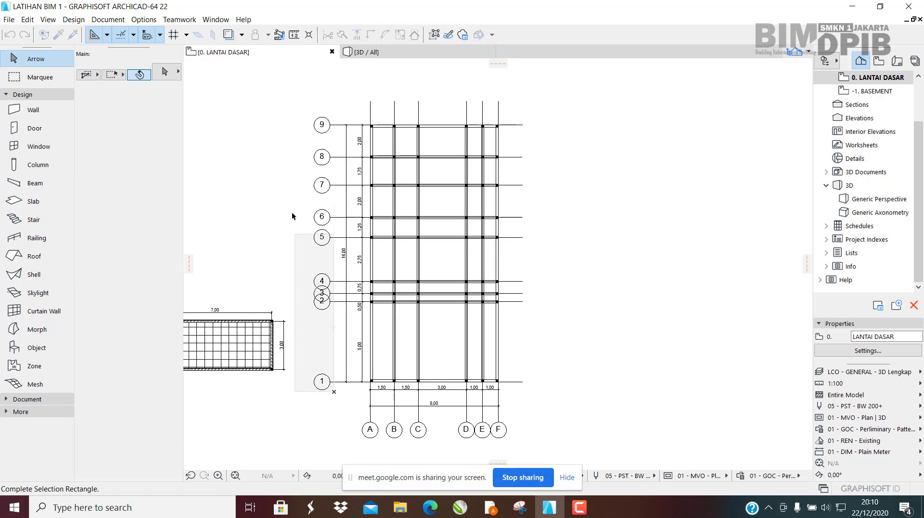
click(315, 115)
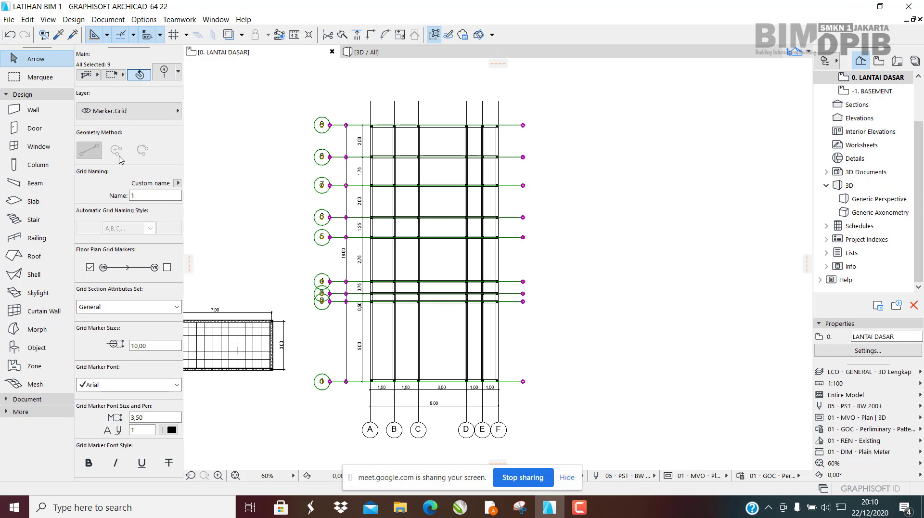
click(167, 268)
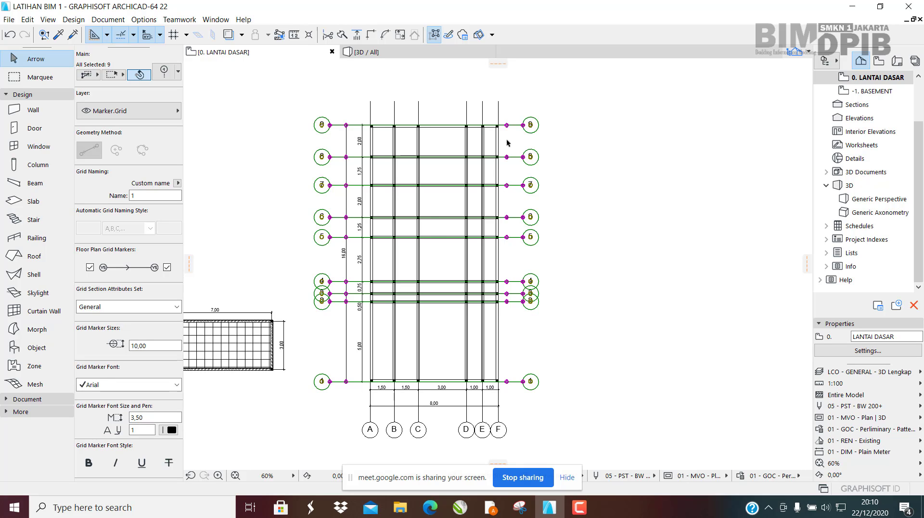
click(90, 267)
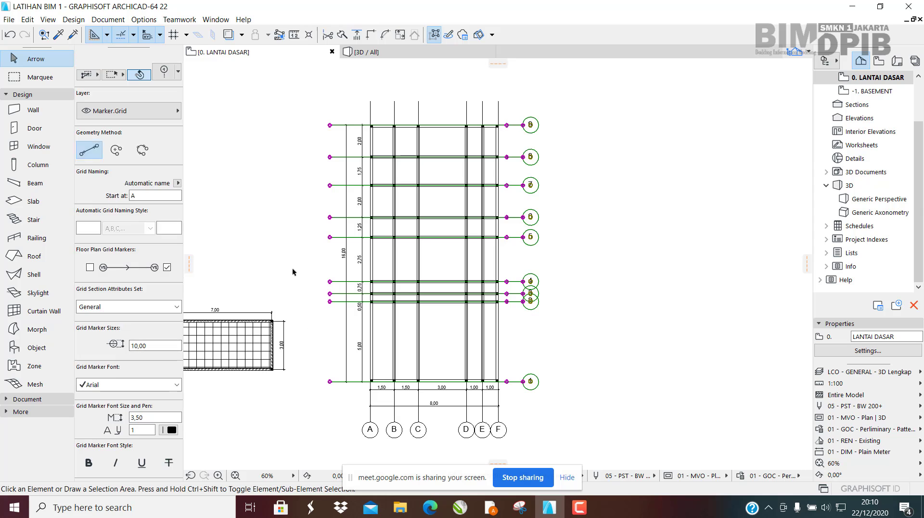
click(573, 227)
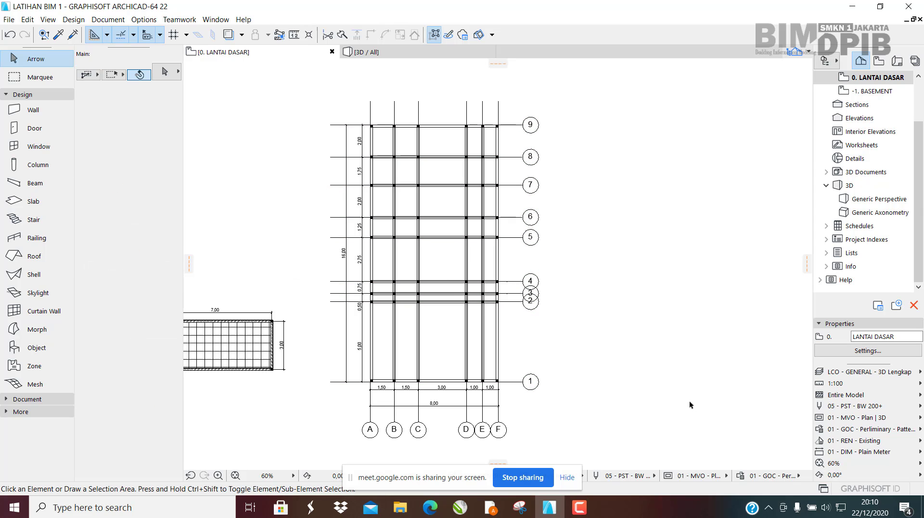
Step: Restore the modelling window to a smaller size and place it beside the denah 1.pdf plan with the whole grid in view
middle_drag(593, 300, 591, 250)
scroll(529, 246, up, 2)
middle_drag(535, 256, 543, 345)
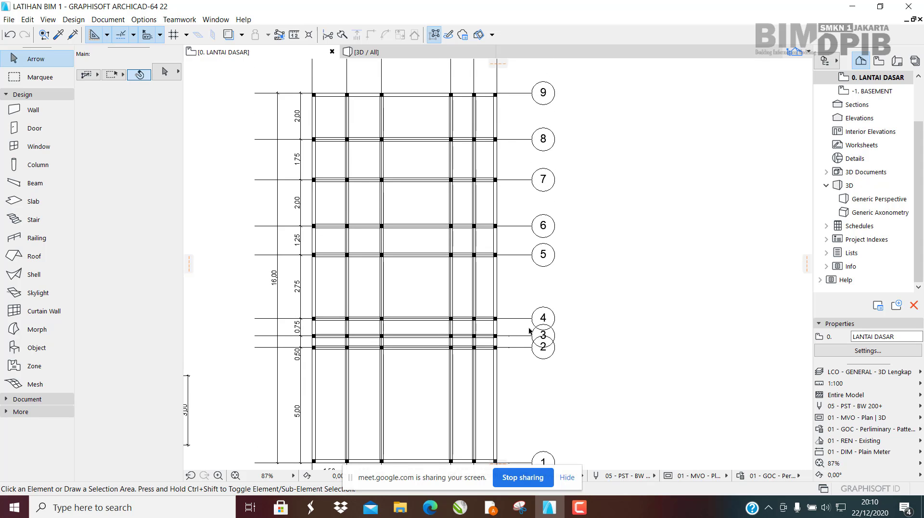
click(881, 7)
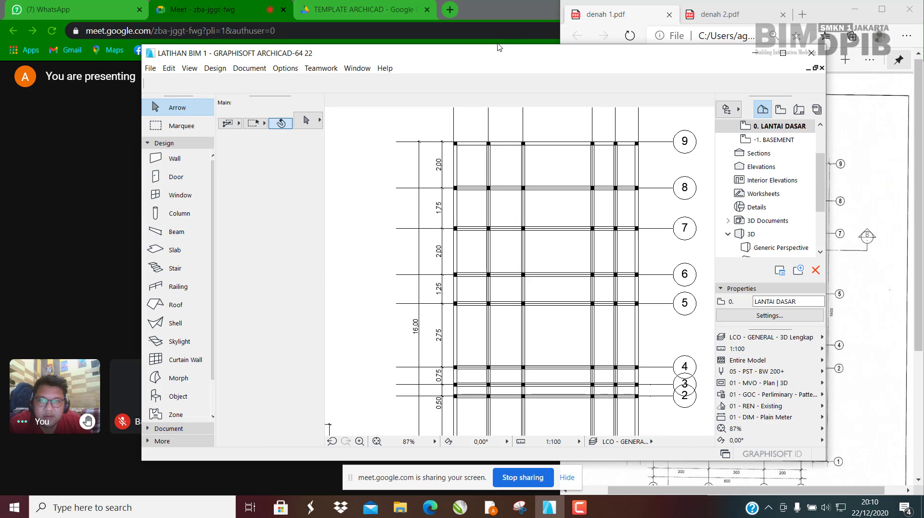
drag(474, 57, 1, 54)
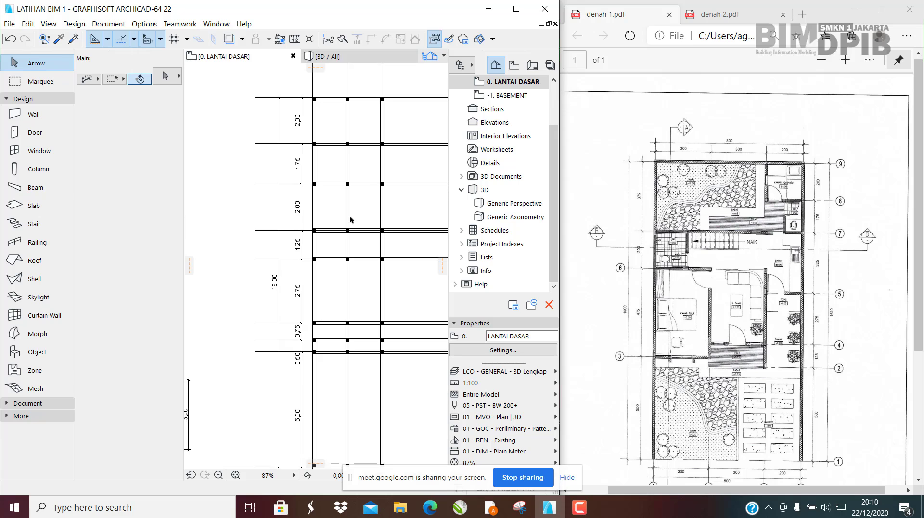
scroll(262, 210, down, 4)
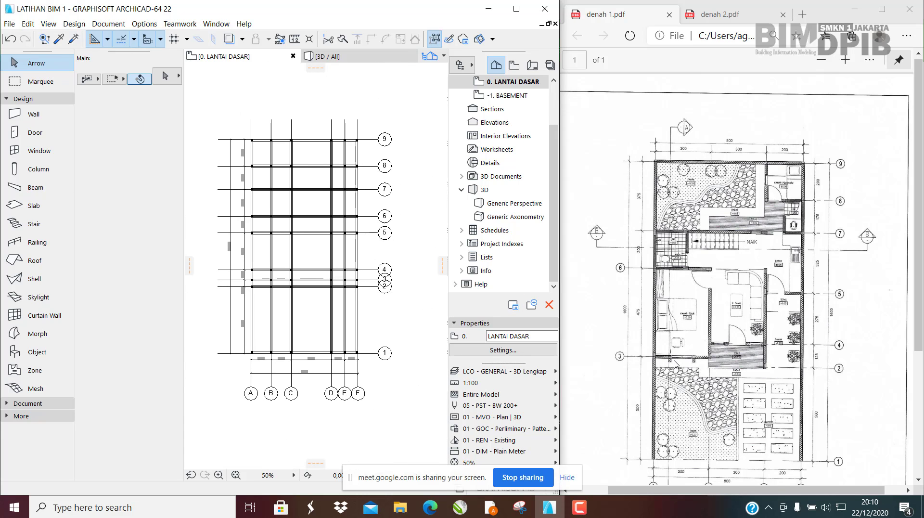
Step: Select grid lines 3 and 6 and show their markers only at the left ends, as in the plan
click(377, 281)
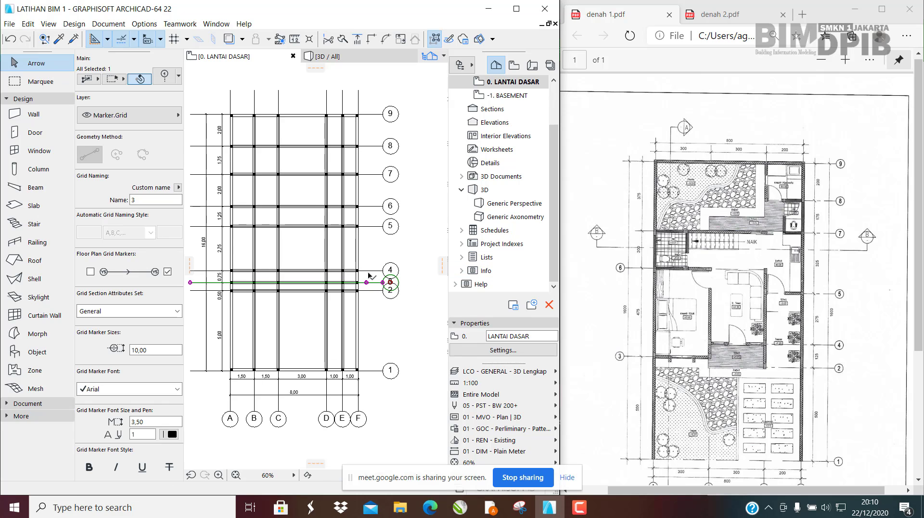
scroll(381, 285, up, 1)
middle_drag(381, 286, 398, 285)
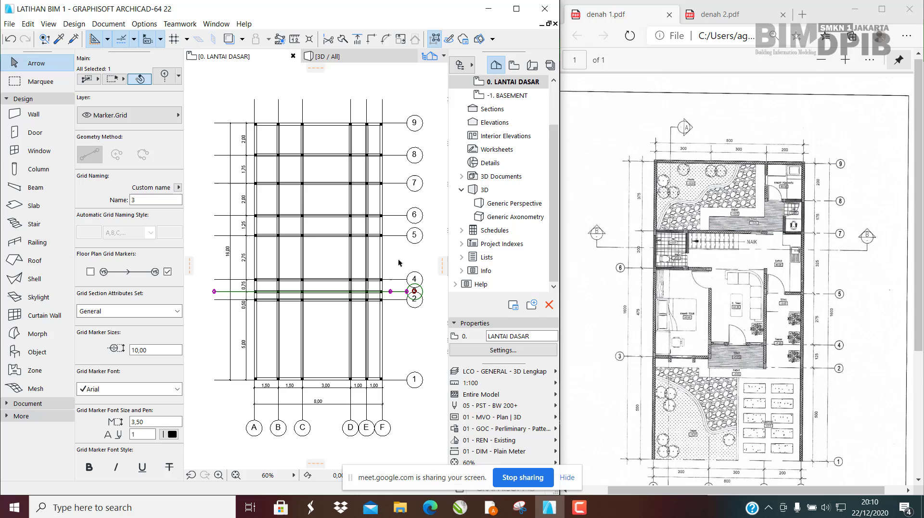
shift+click(406, 216)
middle_drag(346, 251, 354, 244)
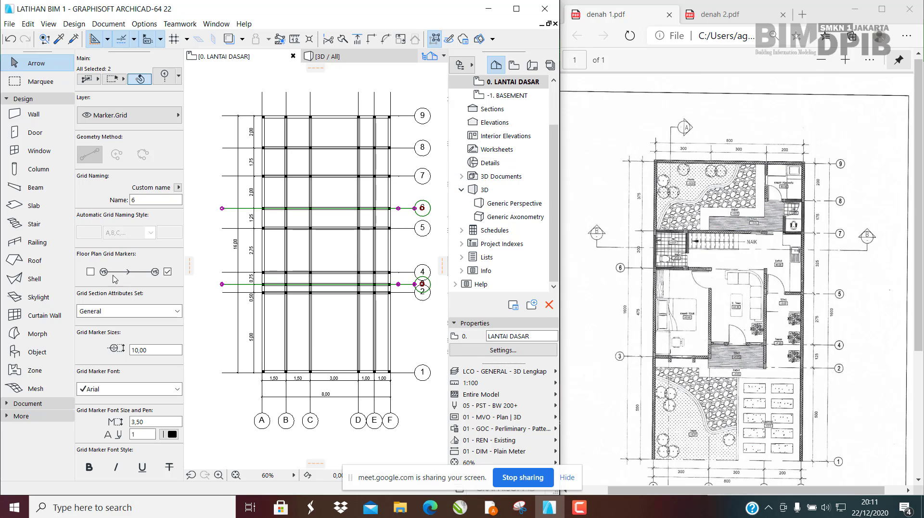
click(90, 272)
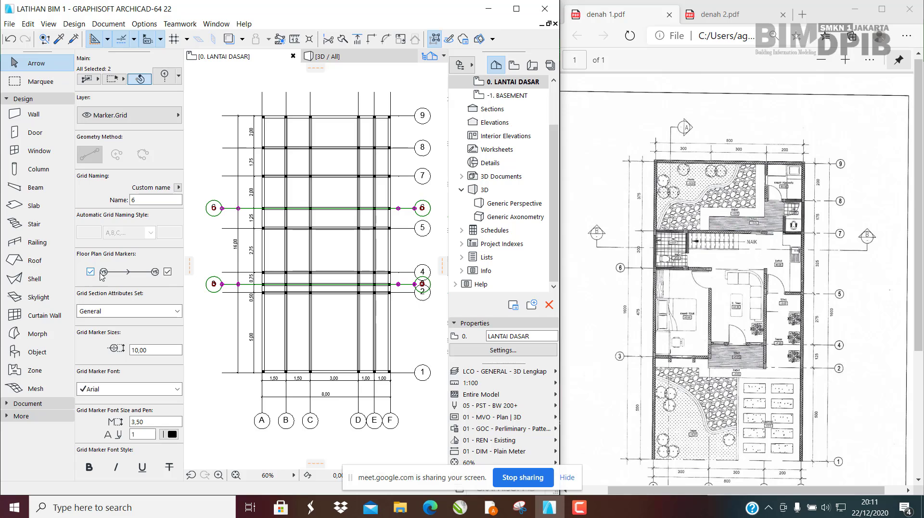
click(168, 272)
key(Escape)
Step: Compare the grid markers and axis spacing in the model with the ground floor plan in denah 1.pdf
scroll(251, 223, down, 1)
scroll(342, 351, up, 1)
middle_drag(346, 375, 366, 339)
scroll(734, 332, down, 3)
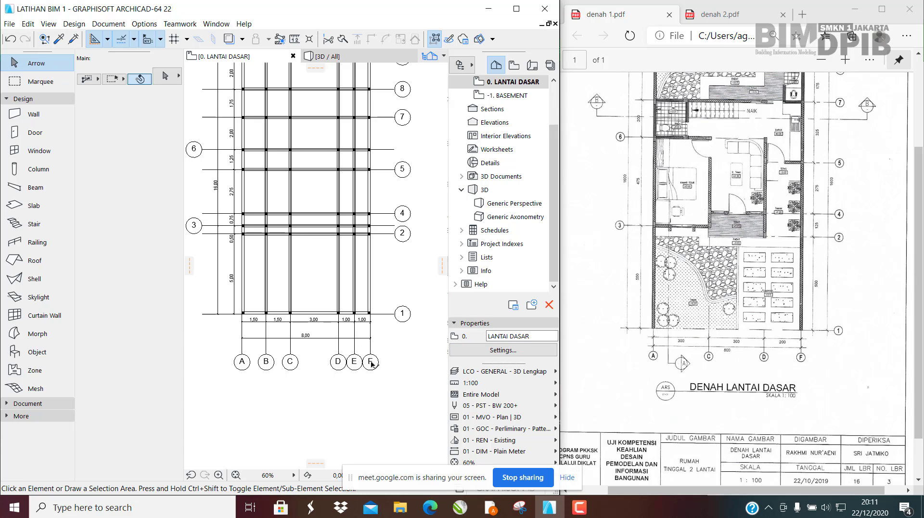
scroll(376, 367, up, 1)
scroll(416, 374, down, 1)
middle_drag(397, 342, 398, 400)
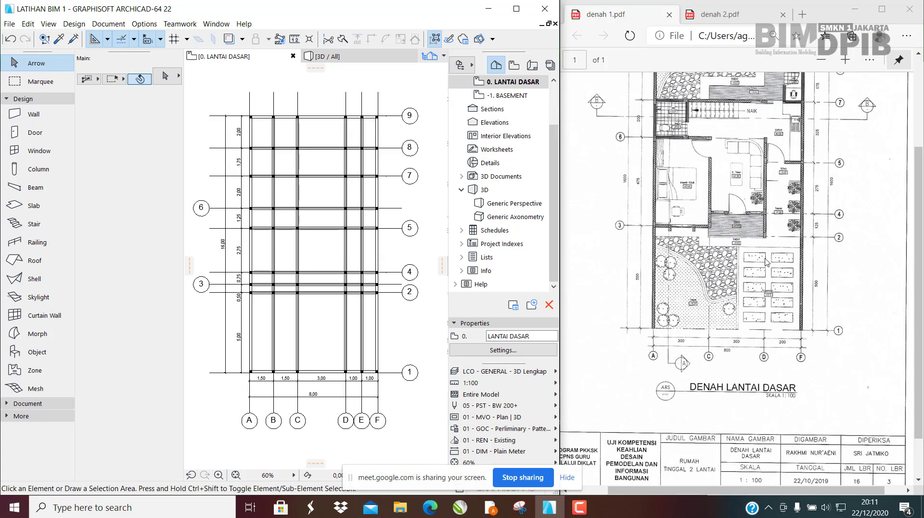
scroll(766, 261, up, 1)
scroll(762, 295, up, 2)
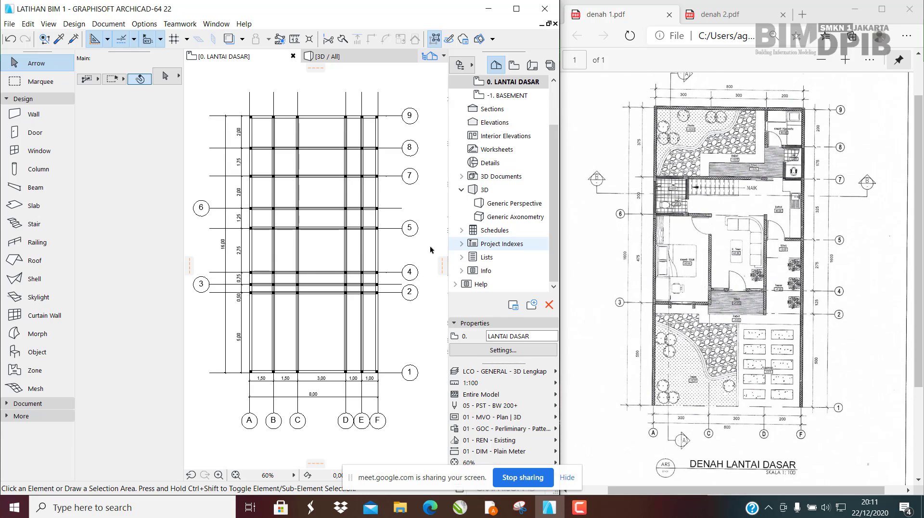
click(398, 323)
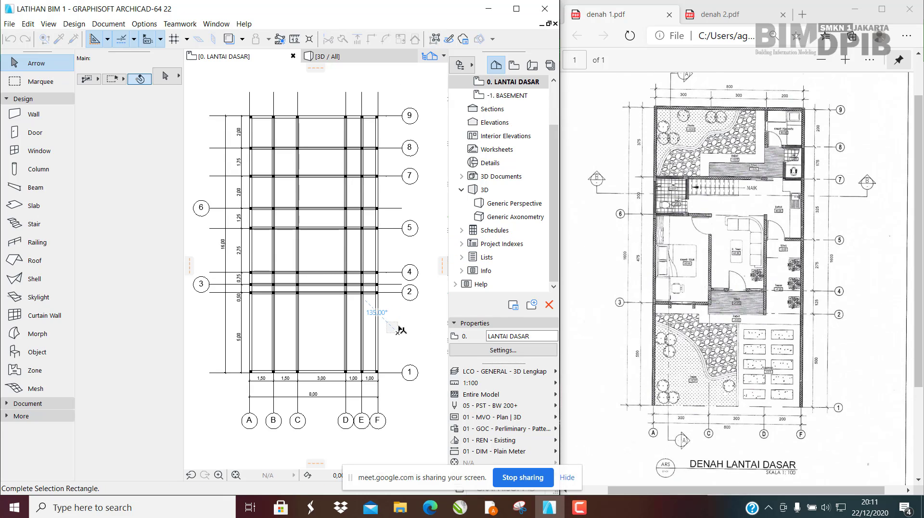
click(413, 333)
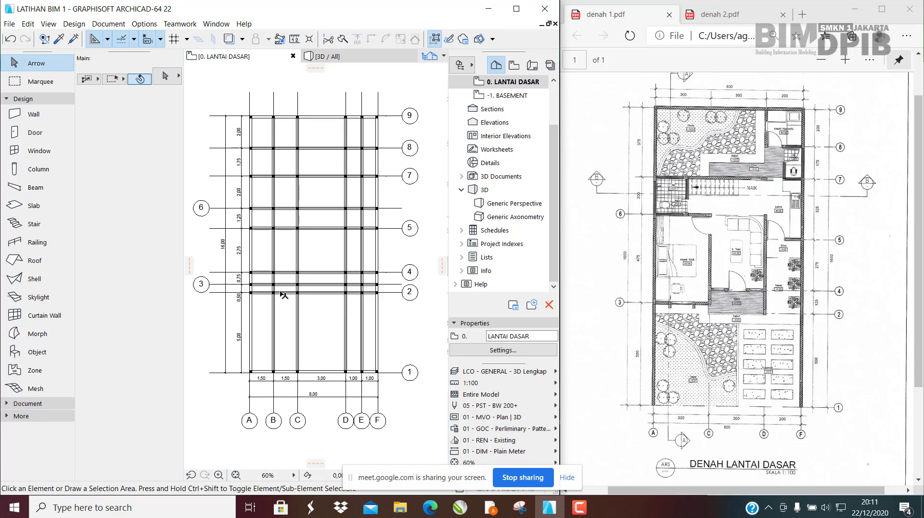
scroll(295, 297, up, 2)
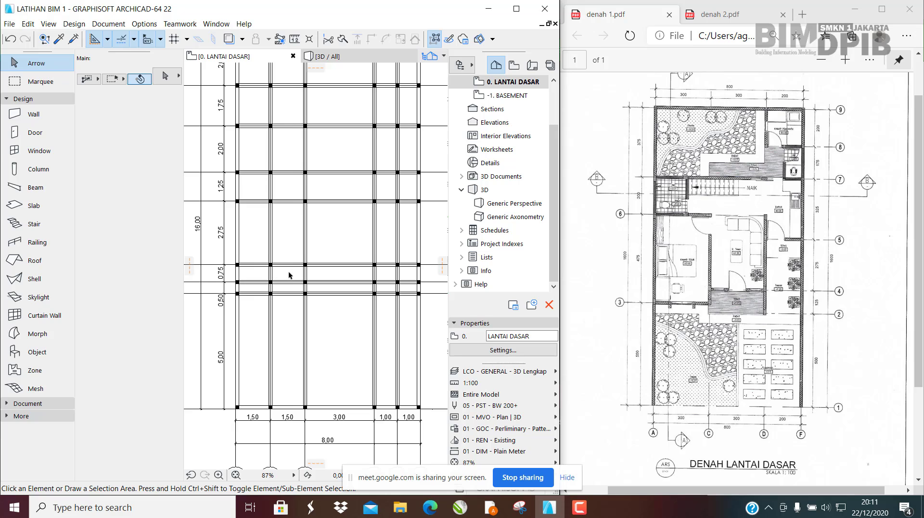
middle_drag(291, 272, 286, 302)
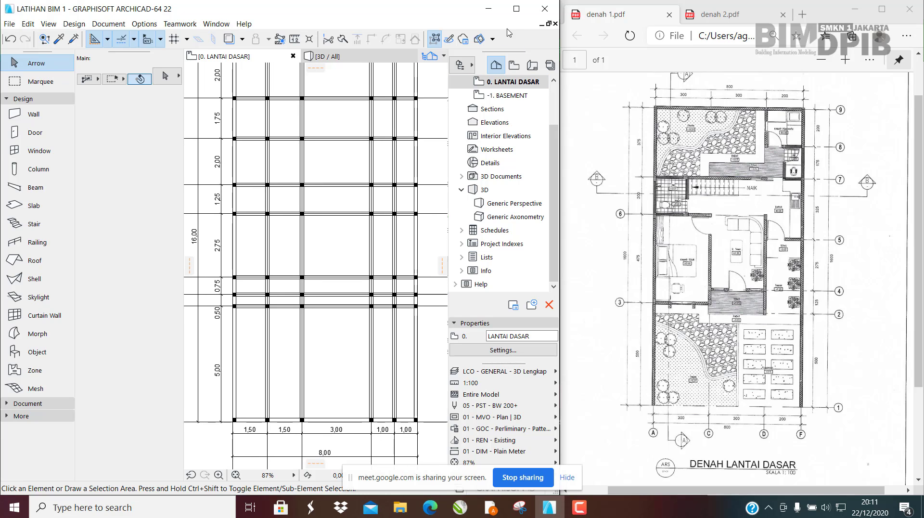
Step: Maximize the modelling window and examine the grid, columns and beams between grid lines 1 and 9
click(516, 8)
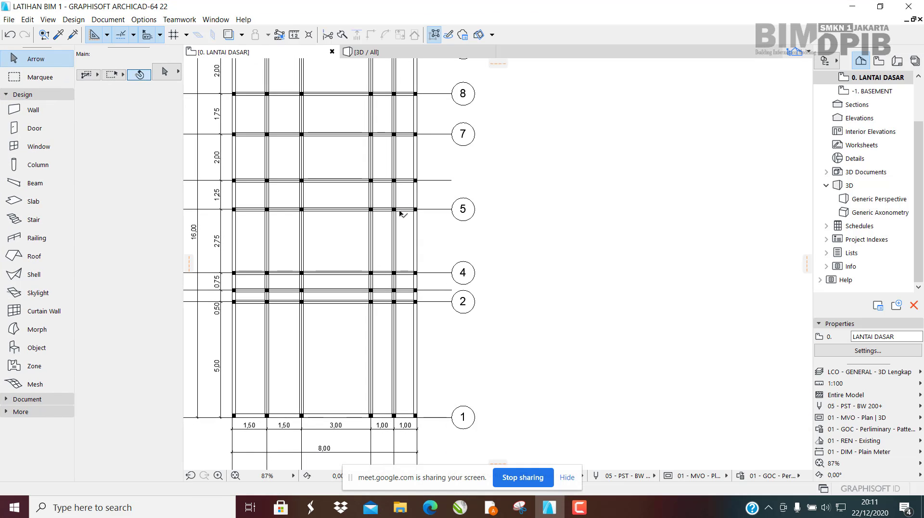
scroll(389, 224, down, 2)
middle_drag(381, 233, 446, 258)
scroll(426, 336, up, 2)
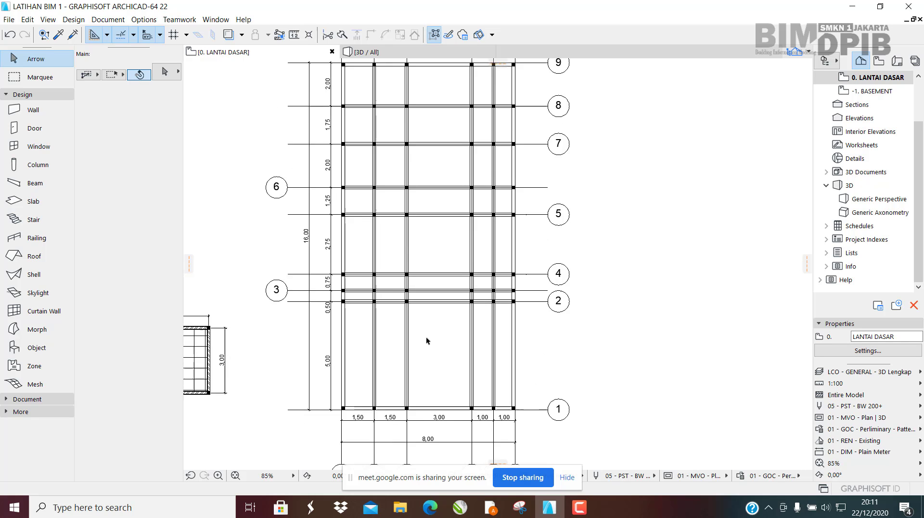
middle_drag(426, 337, 489, 313)
scroll(408, 350, up, 2)
scroll(409, 351, down, 4)
middle_drag(435, 351, 388, 428)
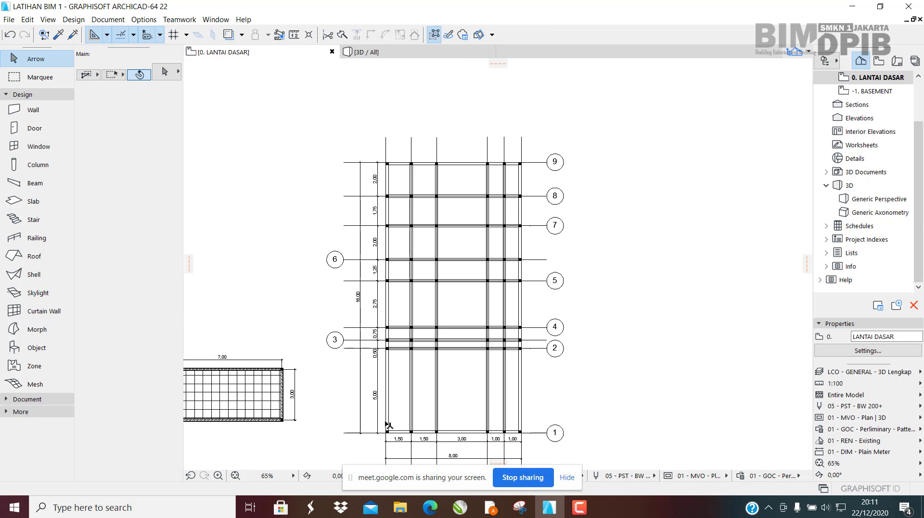
scroll(395, 442, up, 2)
middle_drag(395, 267, 383, 373)
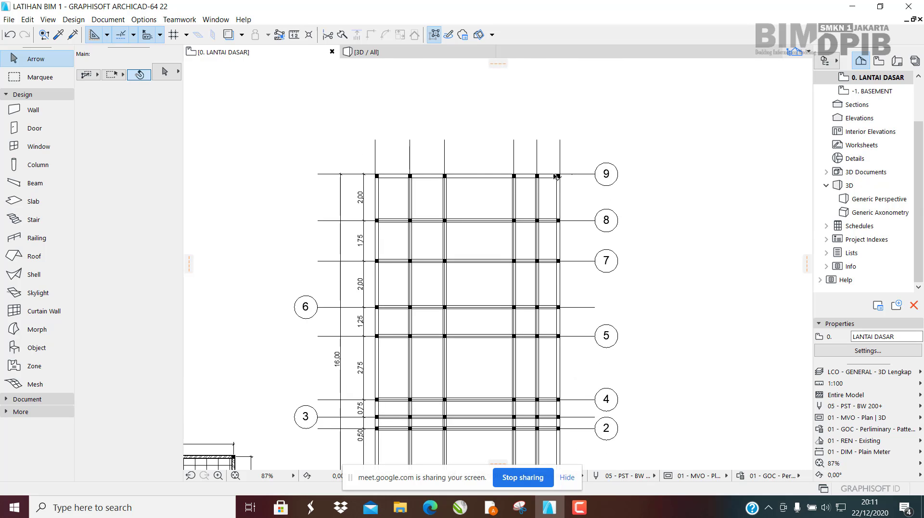
middle_drag(560, 349, 530, 204)
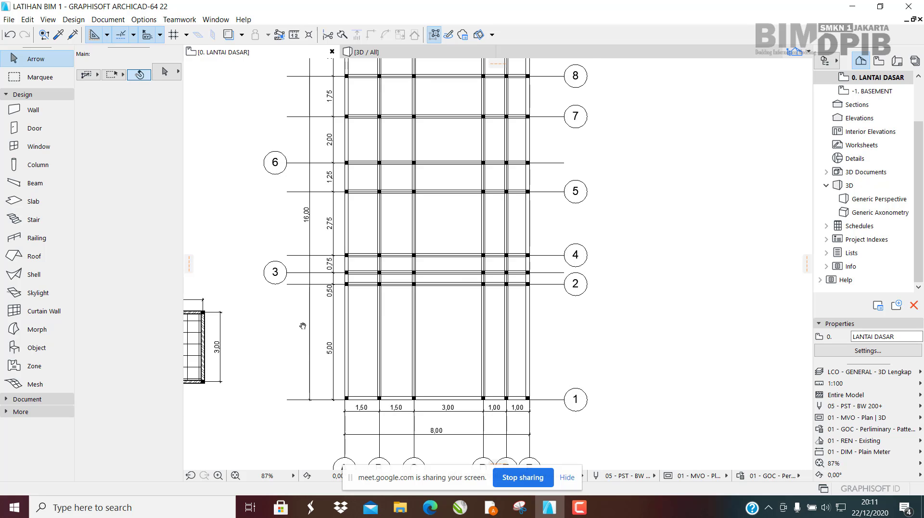
middle_drag(303, 326, 316, 384)
scroll(344, 409, down, 2)
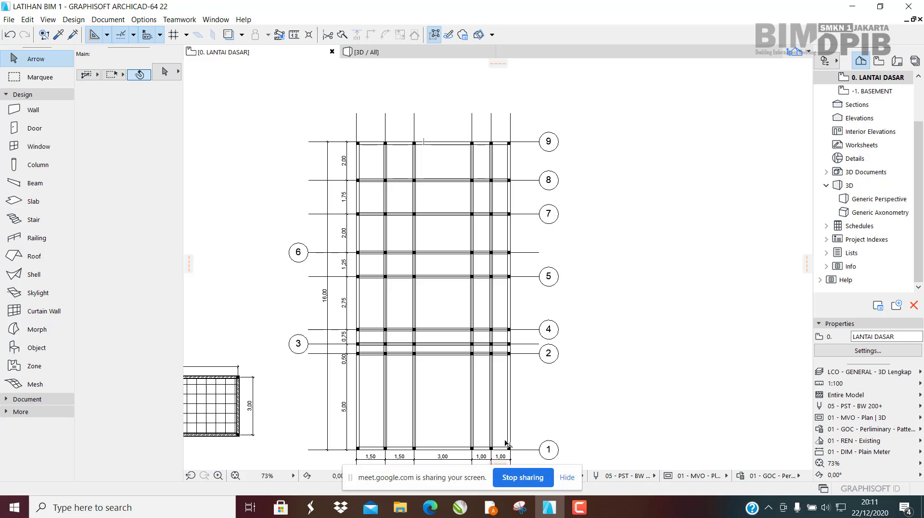
scroll(369, 380, up, 3)
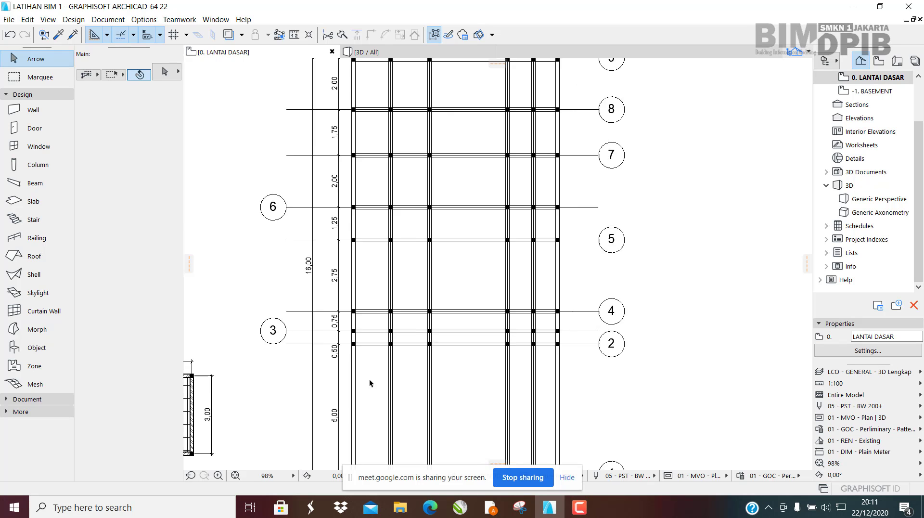
middle_drag(401, 294, 435, 368)
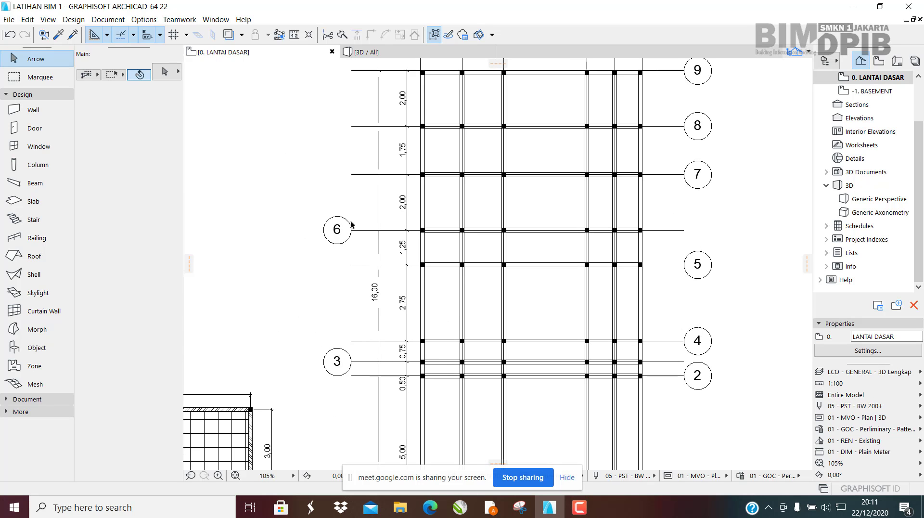
middle_drag(436, 226, 367, 156)
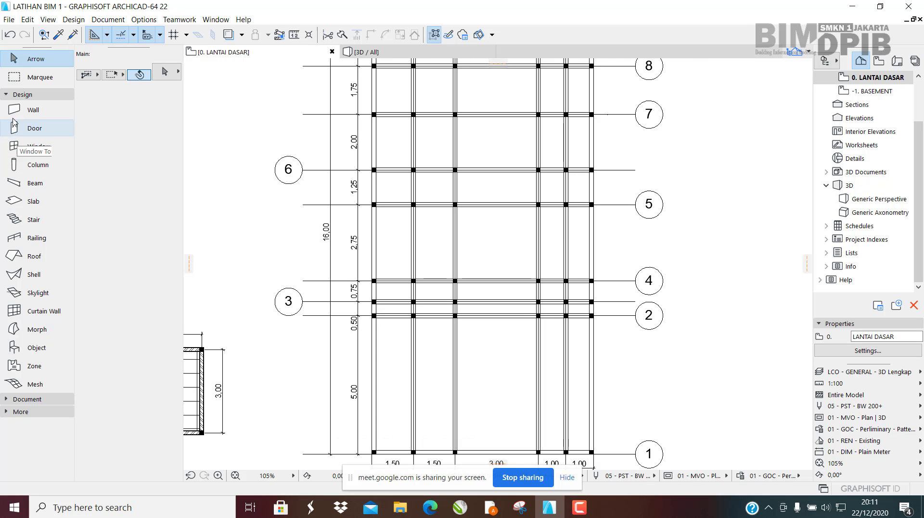
Step: Set up the Wall tool with the chained geometry method and the reference line on the inside face
click(34, 116)
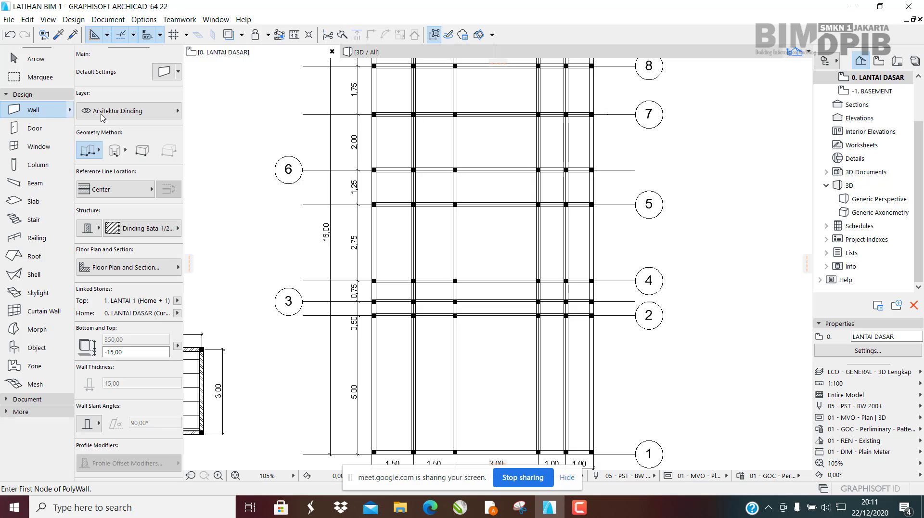
click(99, 151)
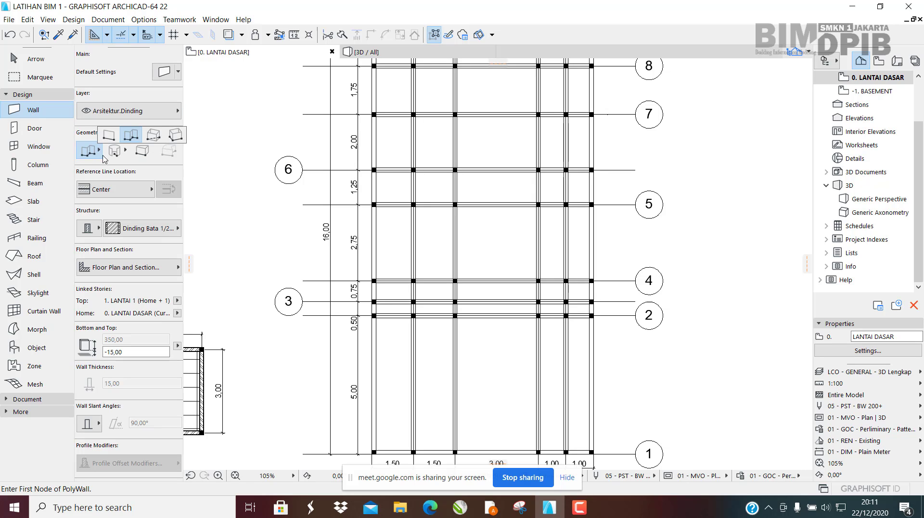
click(132, 139)
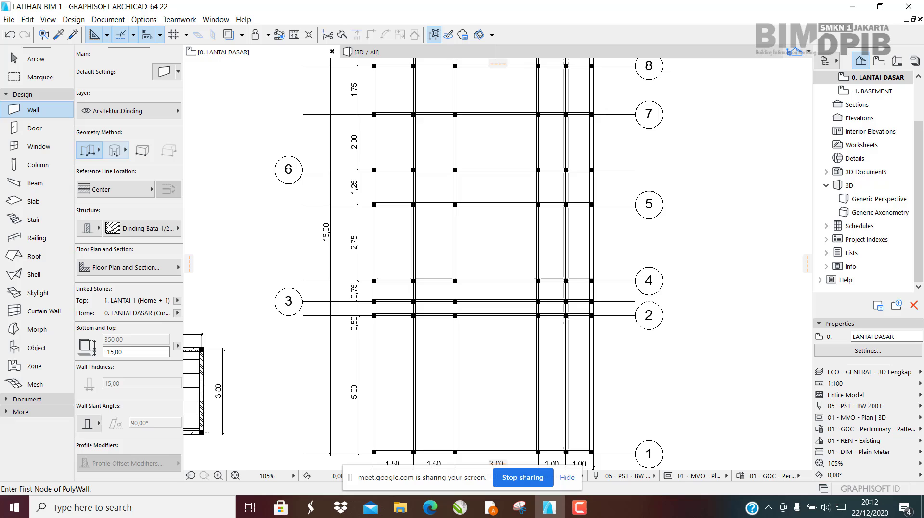
click(149, 190)
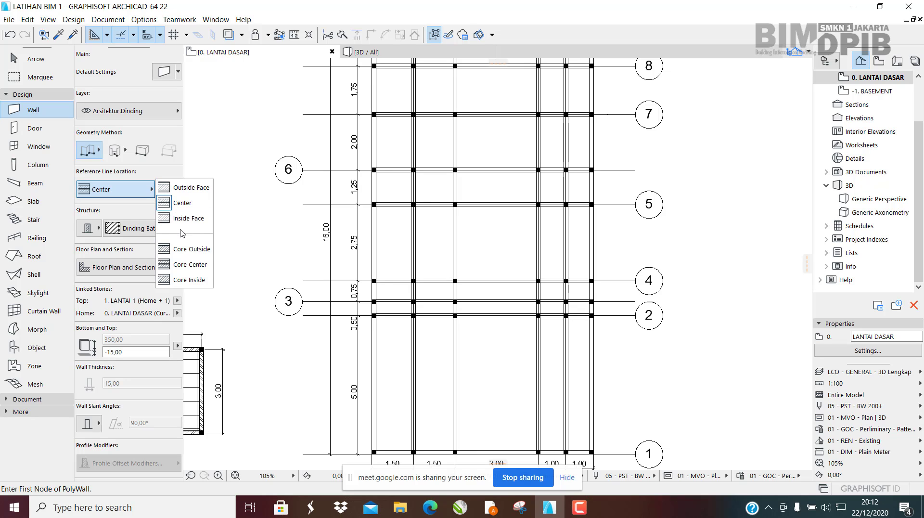
click(184, 219)
scroll(345, 290, down, 2)
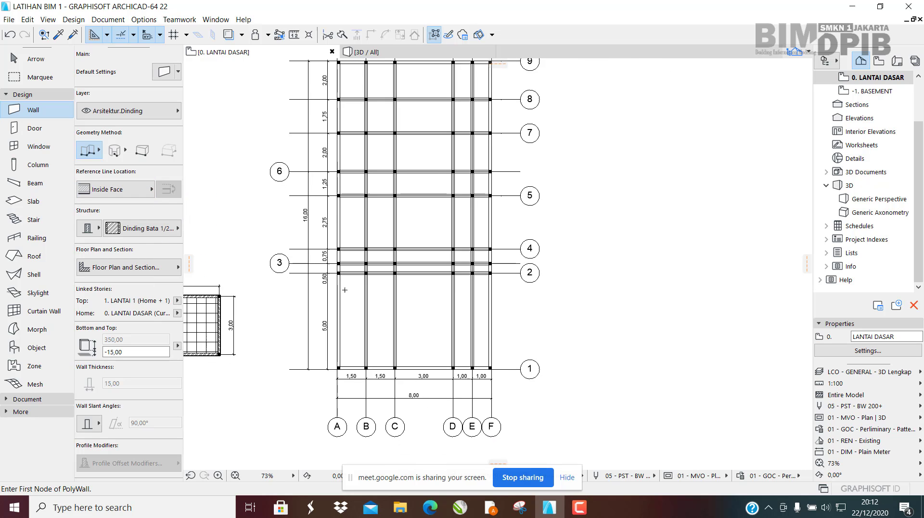
scroll(362, 365, up, 8)
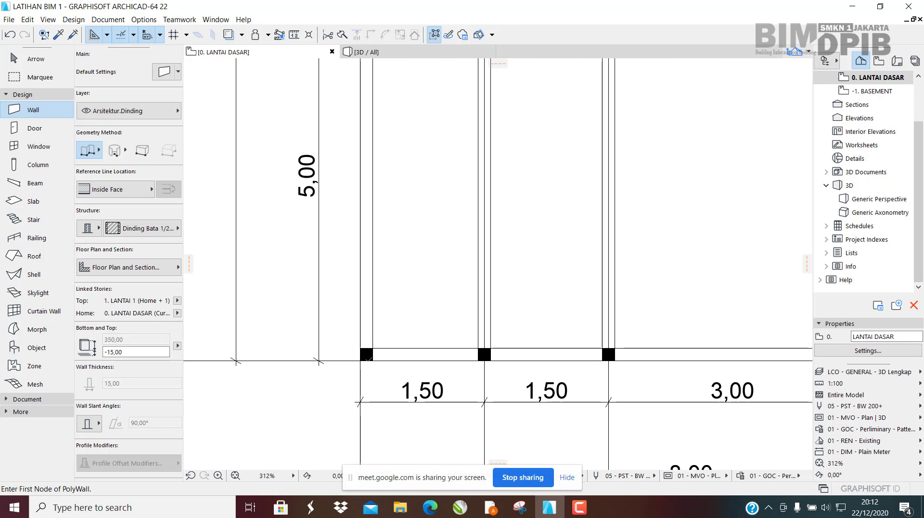
click(360, 360)
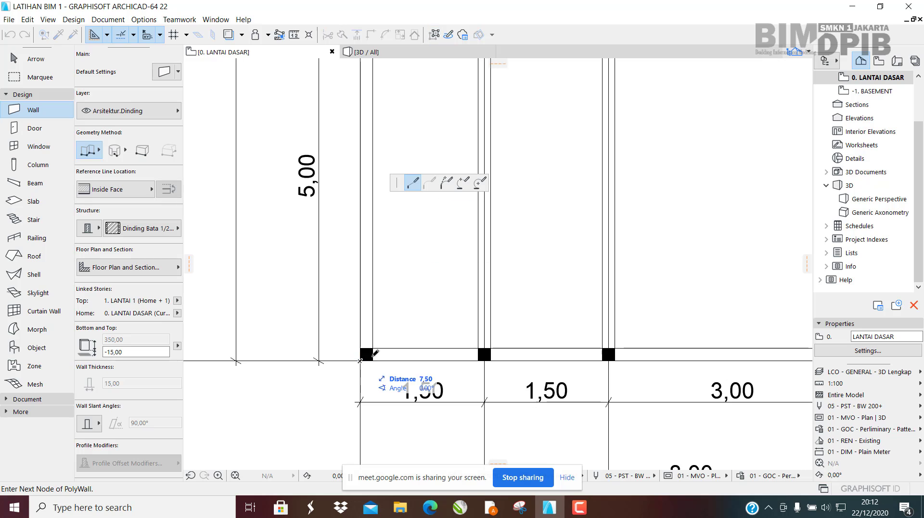
middle_drag(353, 231, 354, 313)
scroll(336, 342, down, 5)
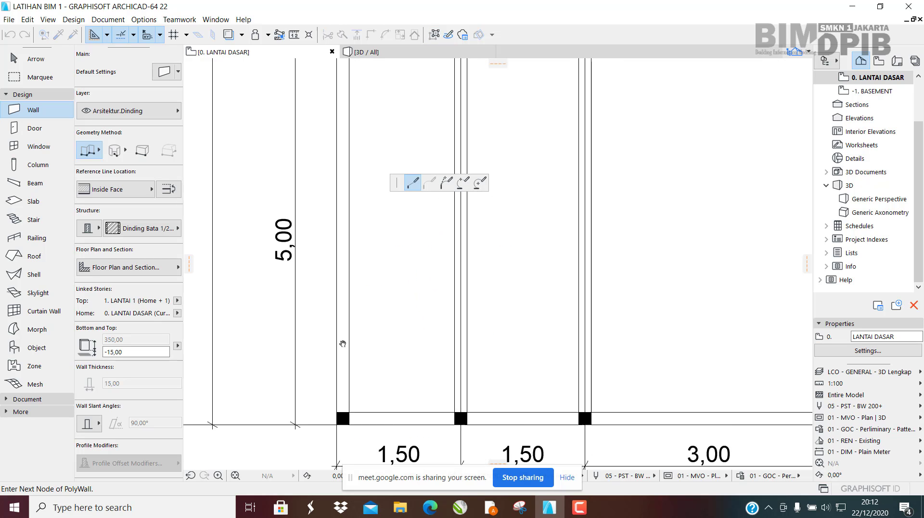
scroll(345, 265, up, 5)
scroll(345, 264, up, 3)
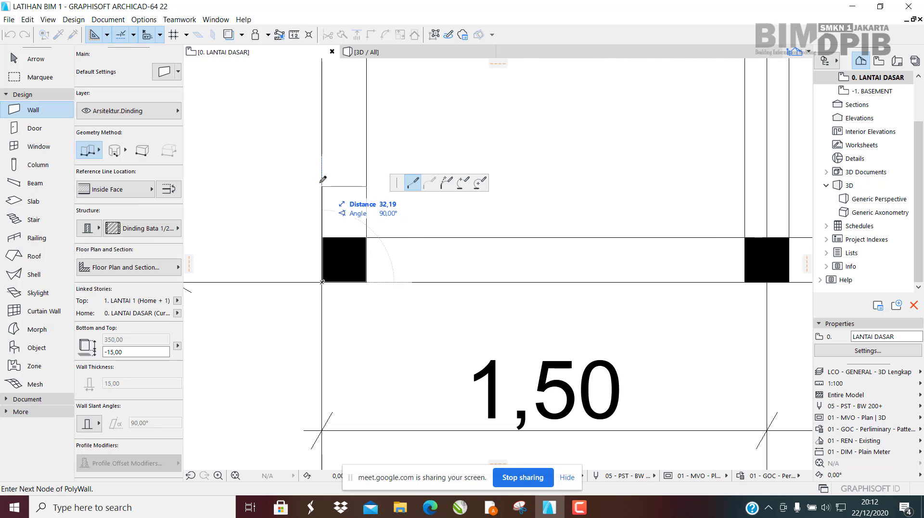
key(Escape)
key(Escape)
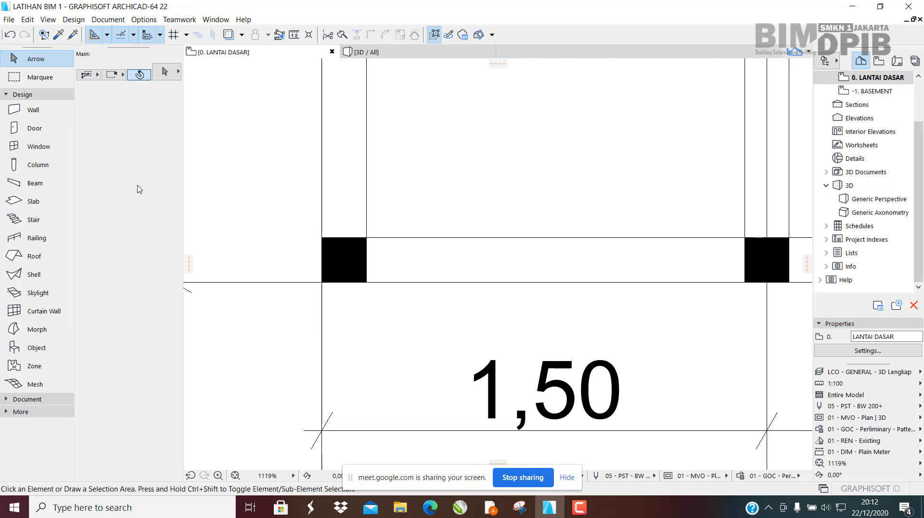
Step: Draw a center-referenced wall about 1.8 m long from the outer corner of column A/1 along grid line A toward grid line 2
click(30, 110)
click(116, 189)
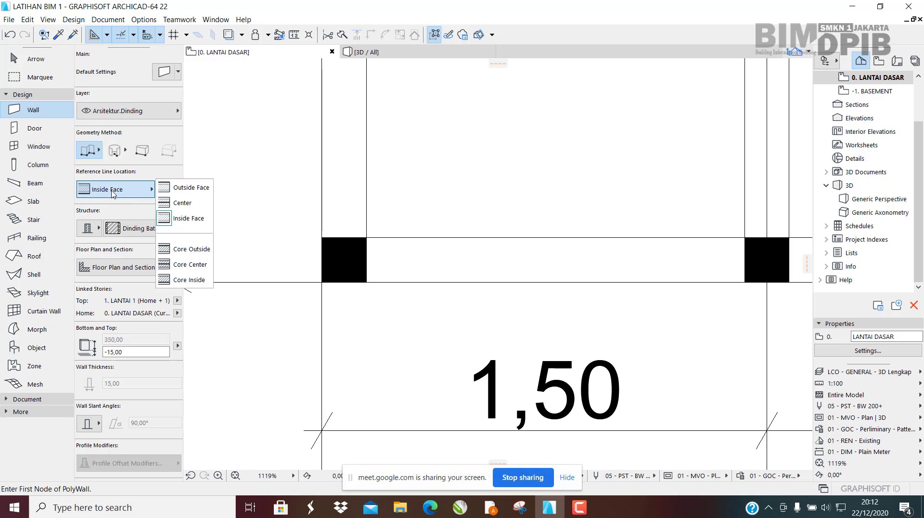
click(183, 203)
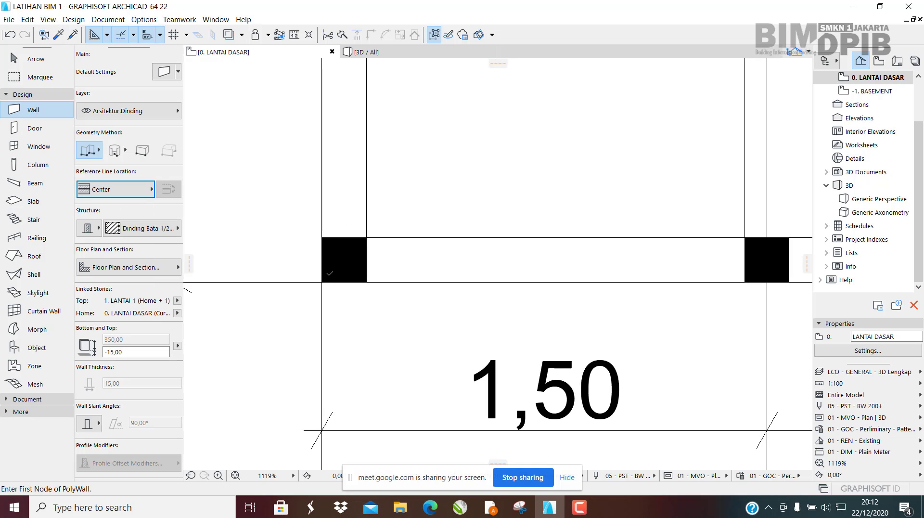
scroll(359, 287, down, 5)
scroll(405, 180, down, 3)
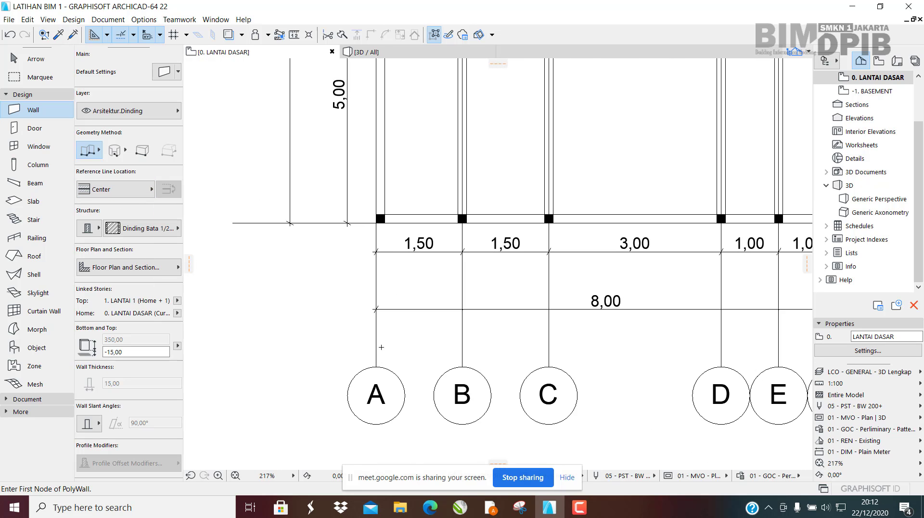
scroll(373, 223, up, 5)
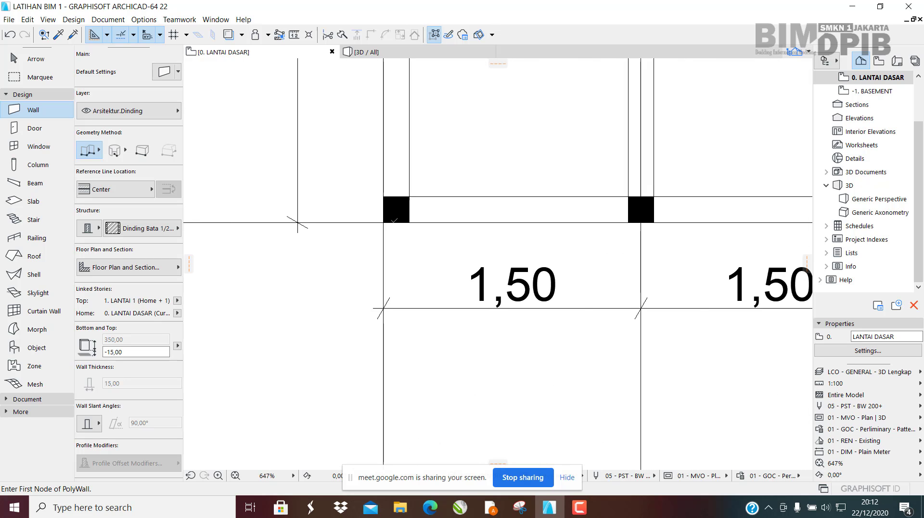
scroll(380, 245, down, 5)
scroll(389, 288, up, 5)
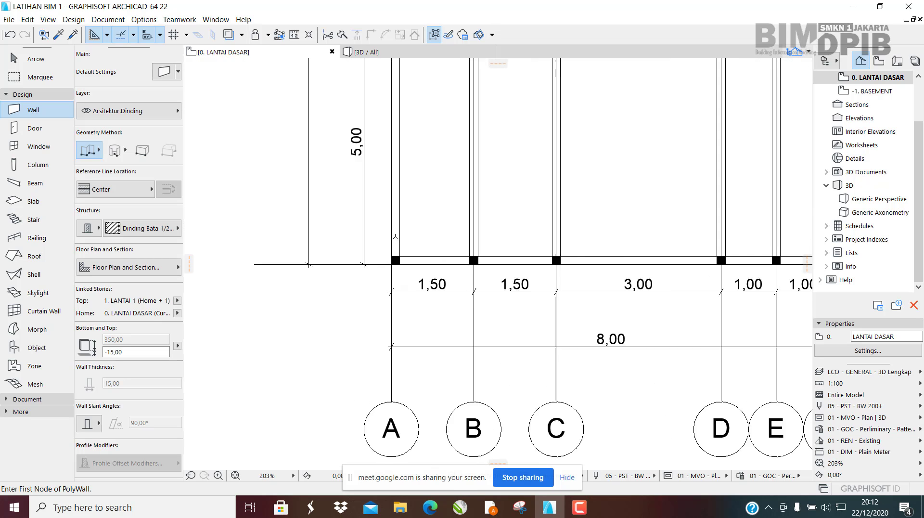
click(385, 287)
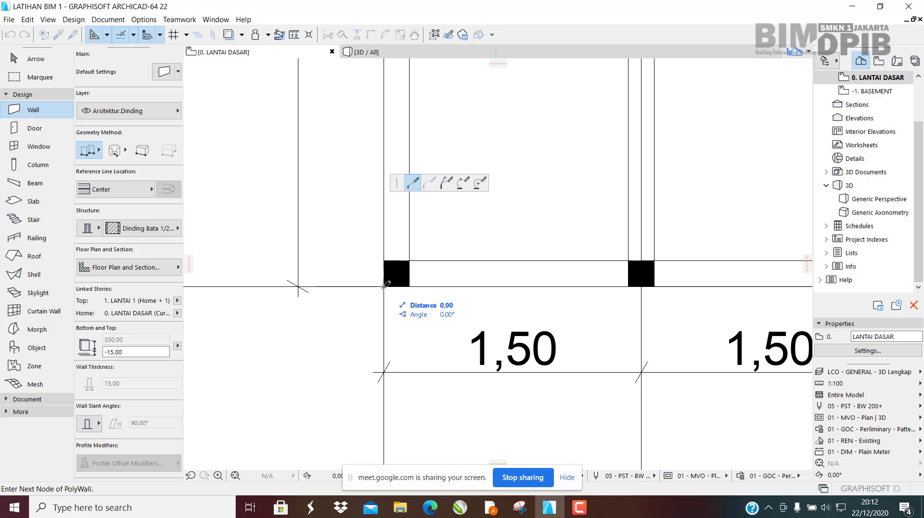
scroll(380, 219, down, 3)
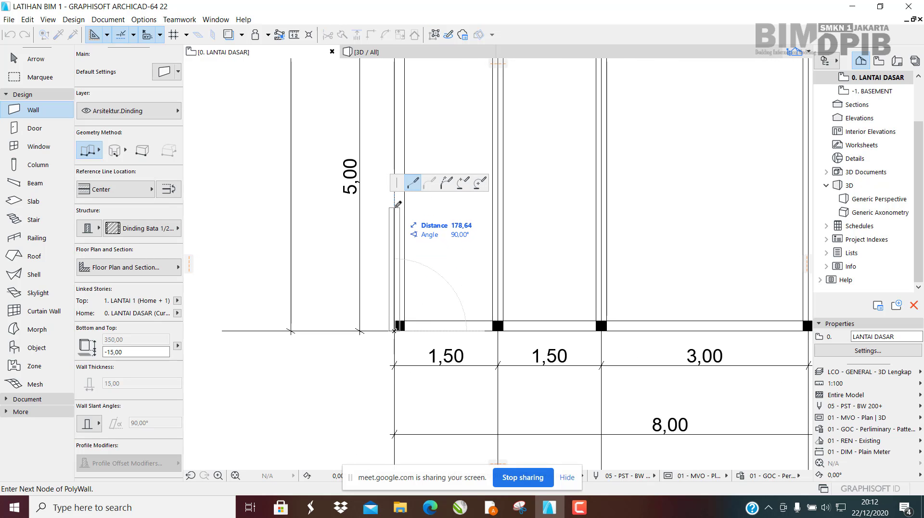
double_click(395, 202)
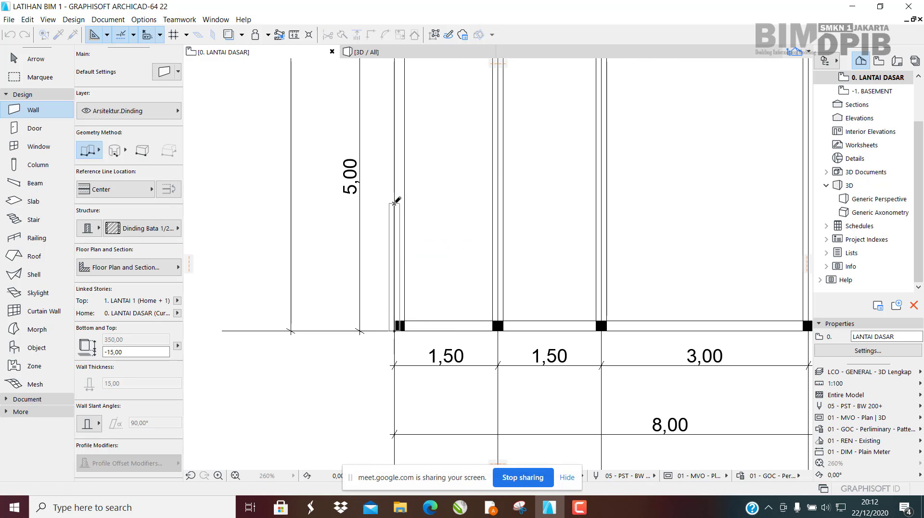
Step: Move the short wall outward so its inner face lies along grid line A, outside the column
scroll(401, 183, up, 3)
key(w)
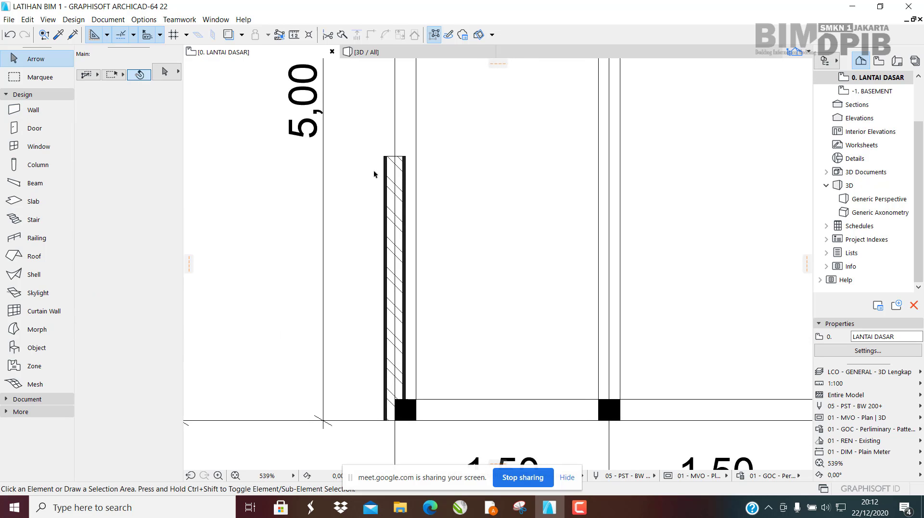
click(385, 178)
key(ctrl+d)
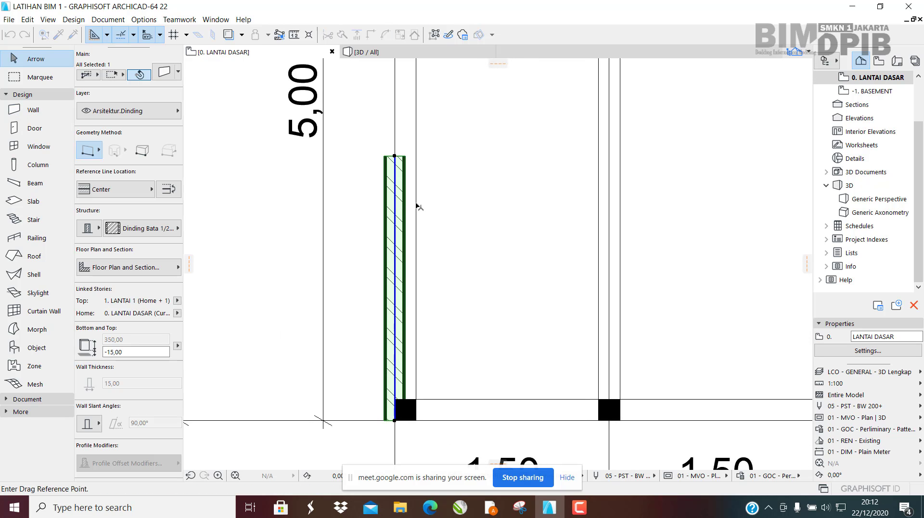
click(406, 192)
click(395, 191)
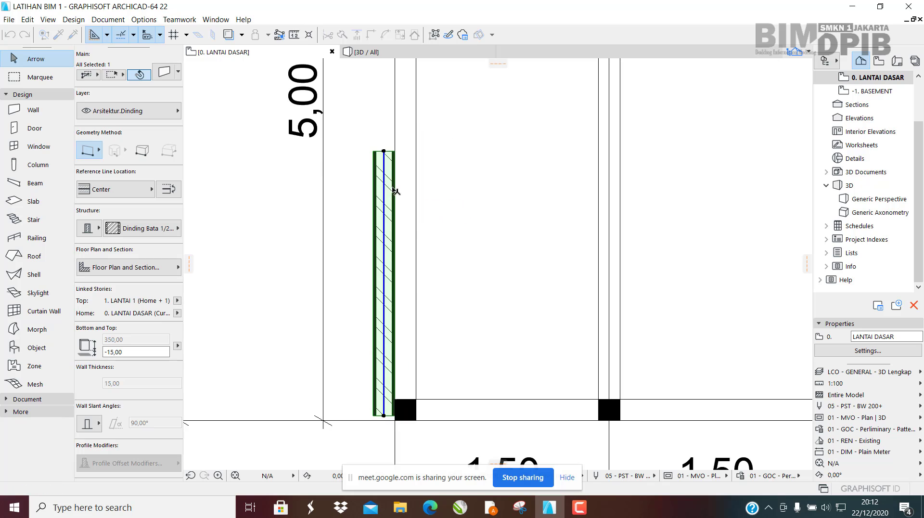
Step: Stretch the free end of the moved wall further toward grid line 2, parallel to grid line A
middle_drag(395, 191, 387, 276)
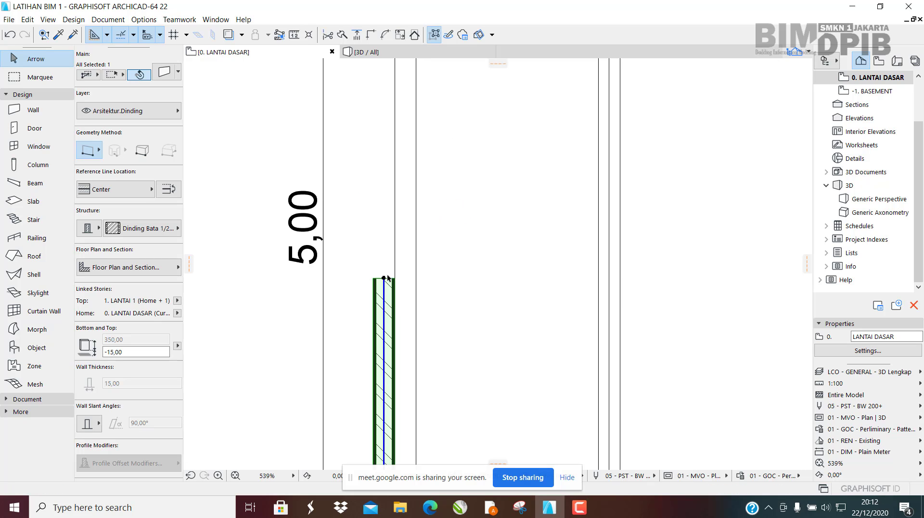
click(384, 278)
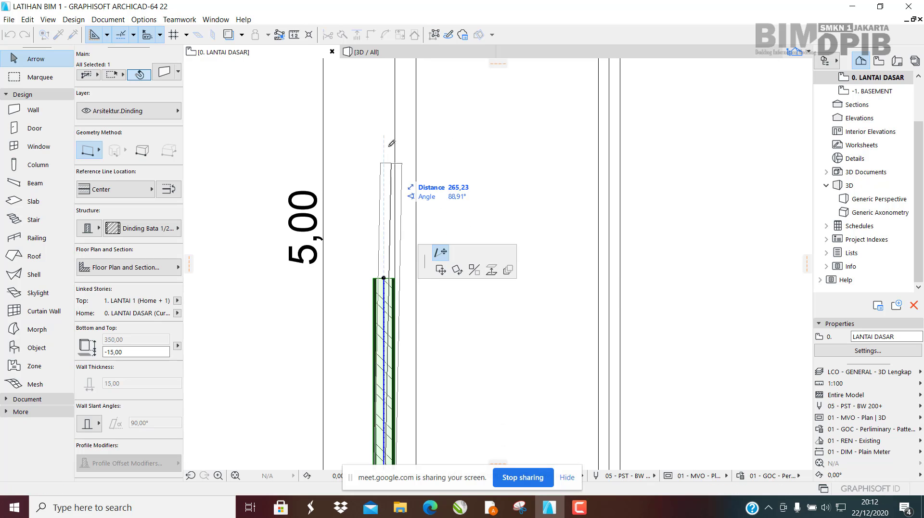
click(384, 110)
middle_drag(401, 316, 359, 221)
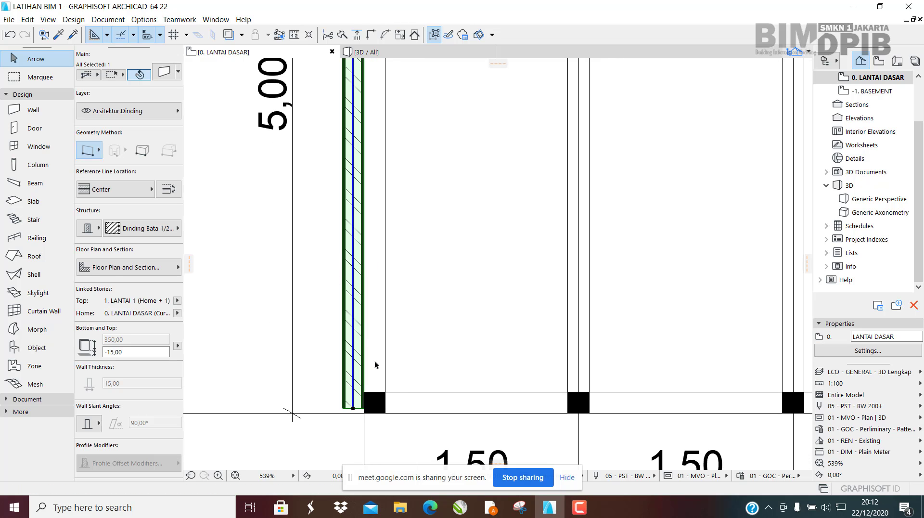
scroll(376, 365, down, 4)
scroll(262, 237, up, 3)
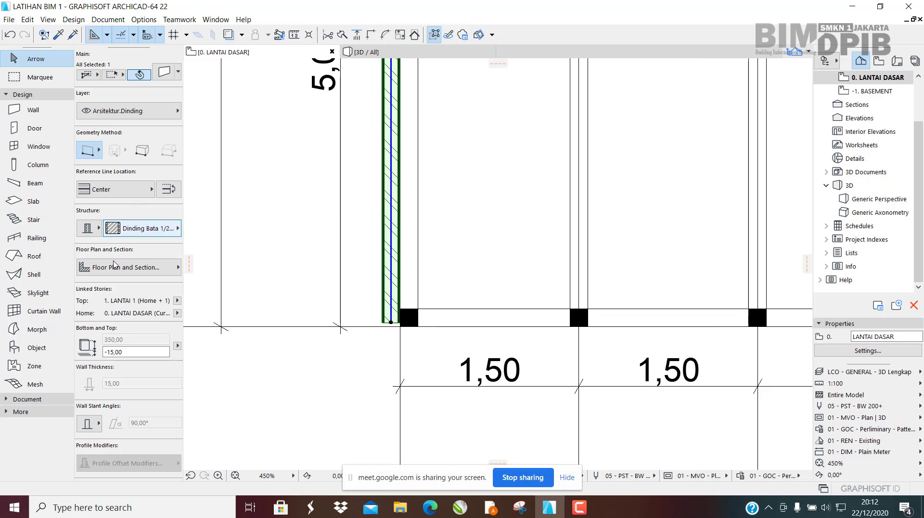
key(Escape)
Step: Try a second center-referenced wall from the outer corner of column A/1 along grid line A, and undo it
click(48, 111)
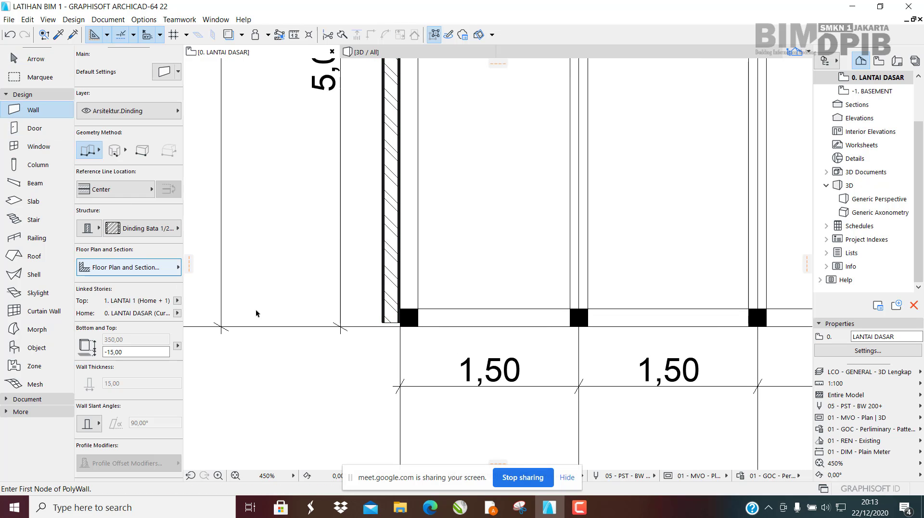
scroll(395, 328, up, 5)
click(388, 331)
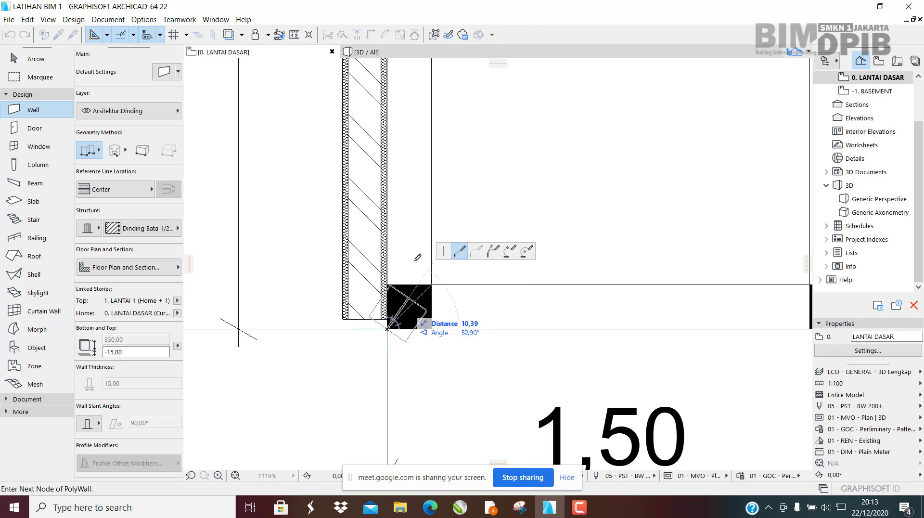
shift+scroll(376, 310, up, 3)
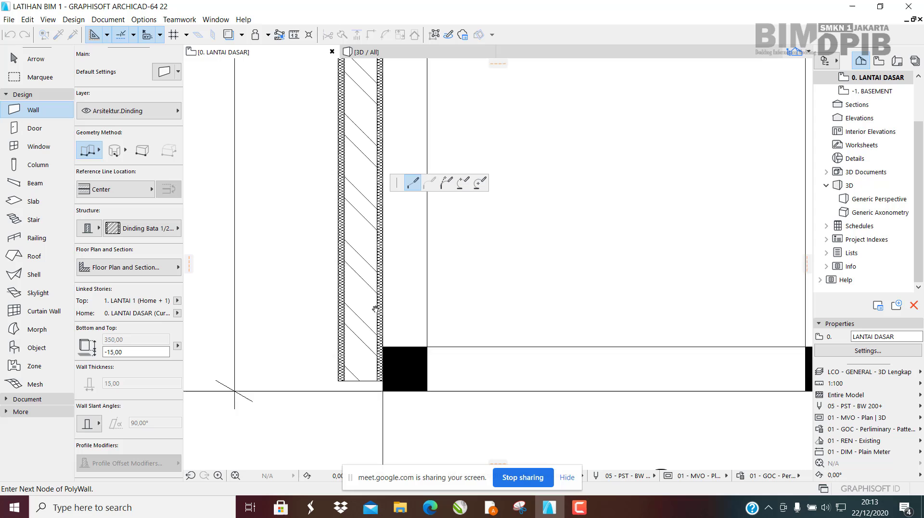
double_click(381, 210)
key(ctrl+z)
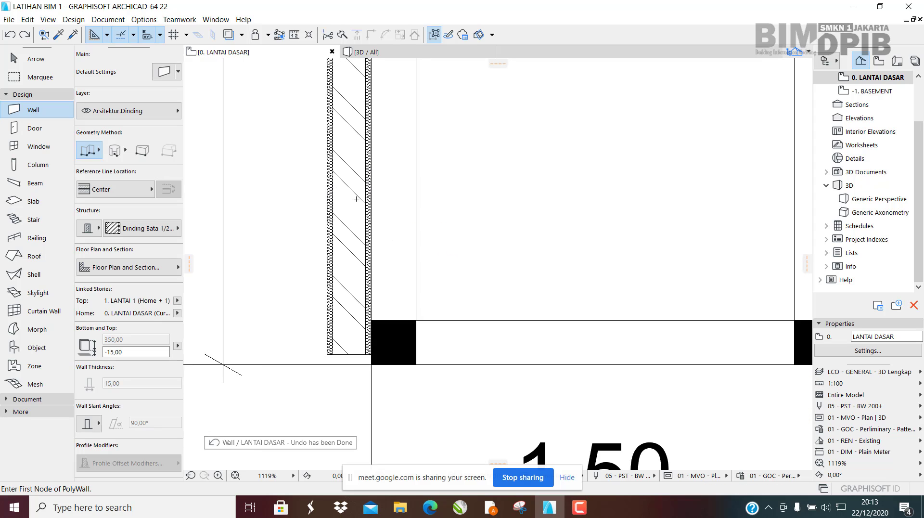
Step: Set the wall reference line to Inside Face and draw a wall from the outer corner of column A/1 along grid line A to A/9
click(132, 193)
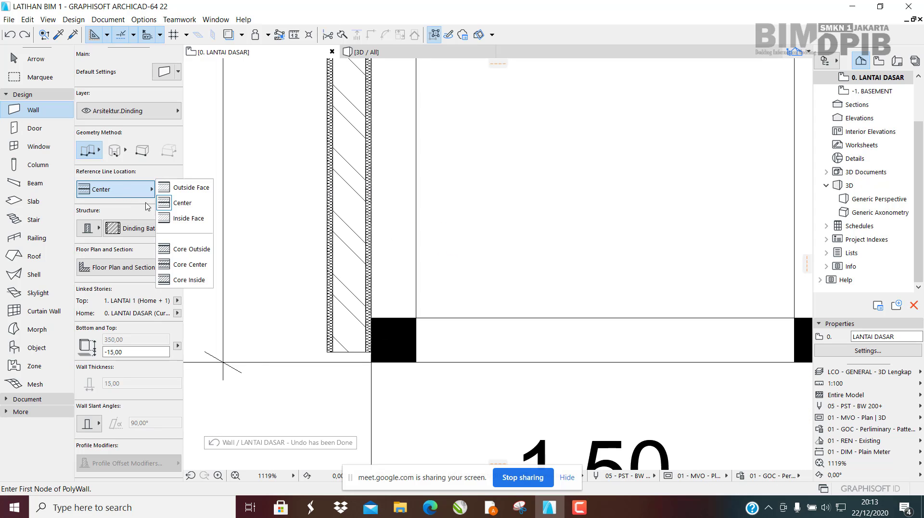
click(188, 219)
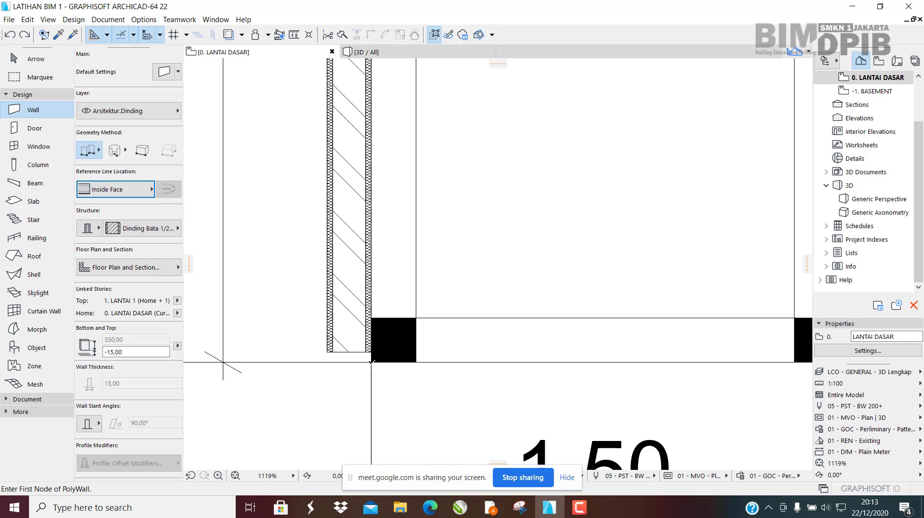
click(371, 362)
scroll(377, 349, down, 5)
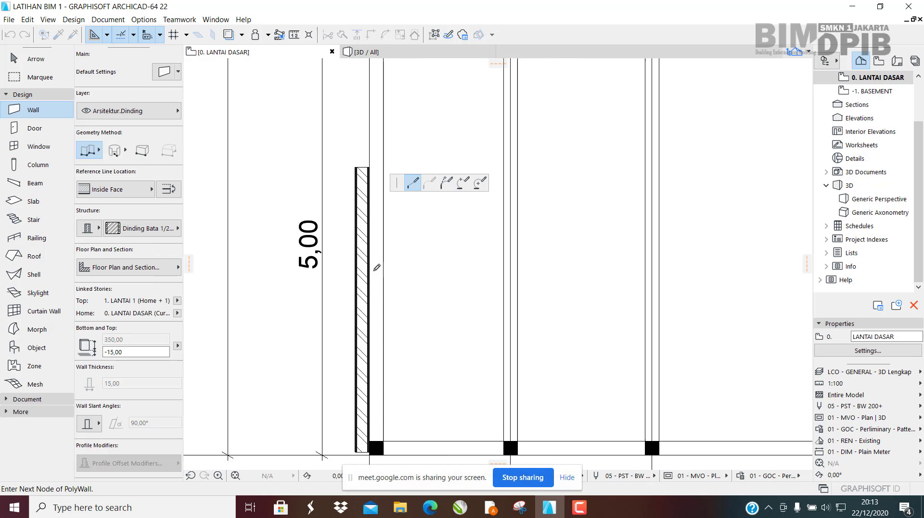
scroll(377, 267, up, 2)
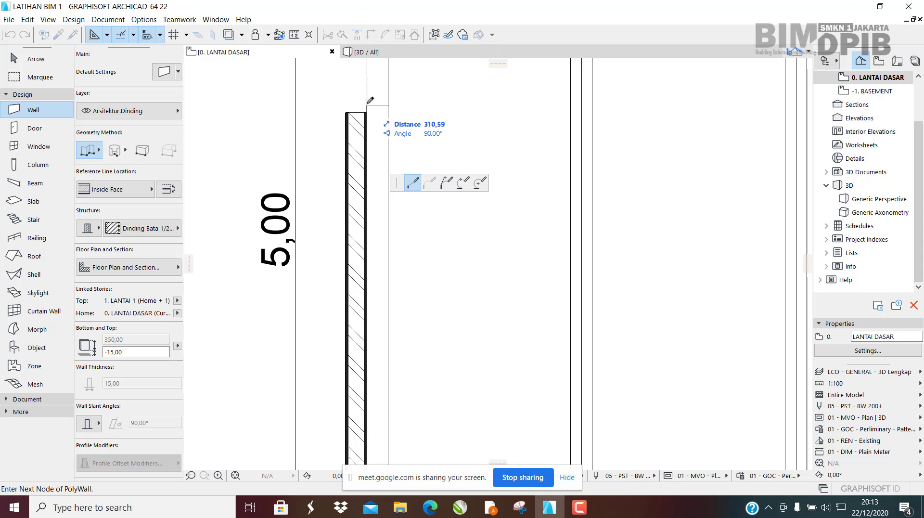
scroll(374, 256, down, 4)
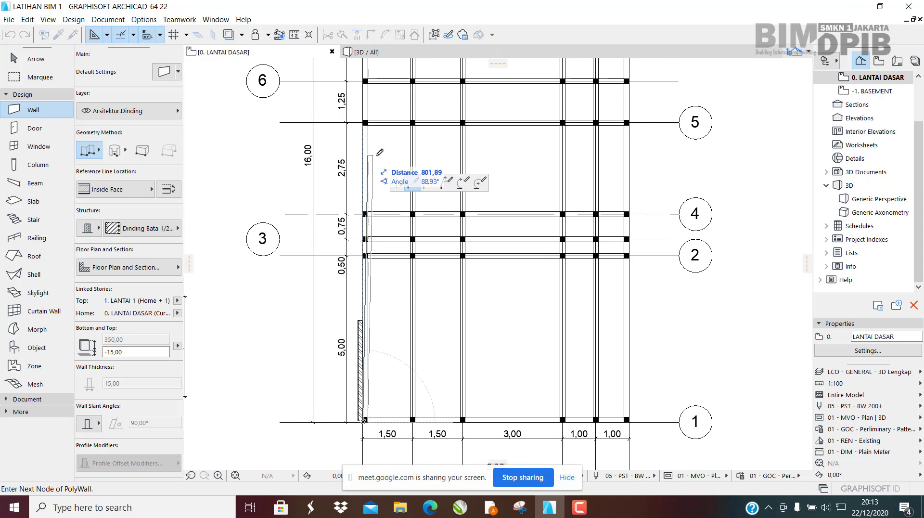
middle_drag(379, 152, 366, 336)
scroll(347, 207, up, 8)
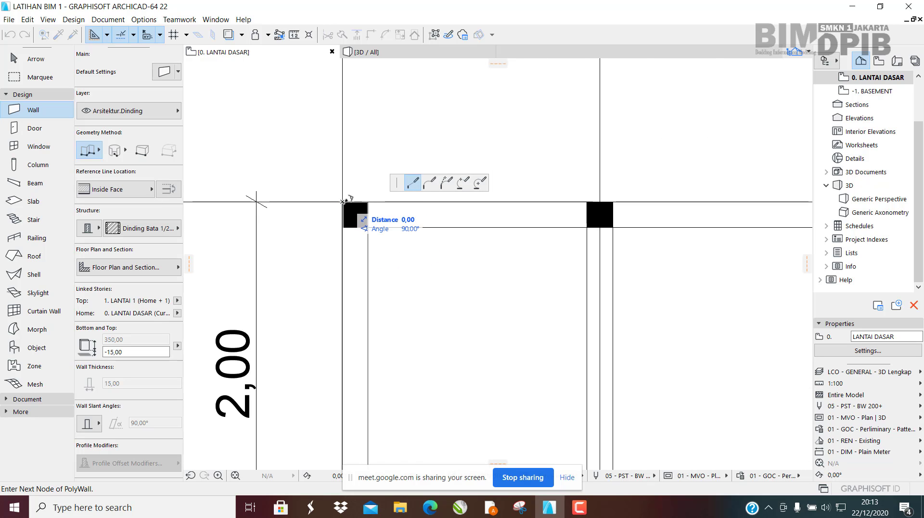
Step: Continue the wall chain along grid line 9 to the outer corner of column F/9
scroll(346, 200, down, 5)
scroll(308, 197, up, 3)
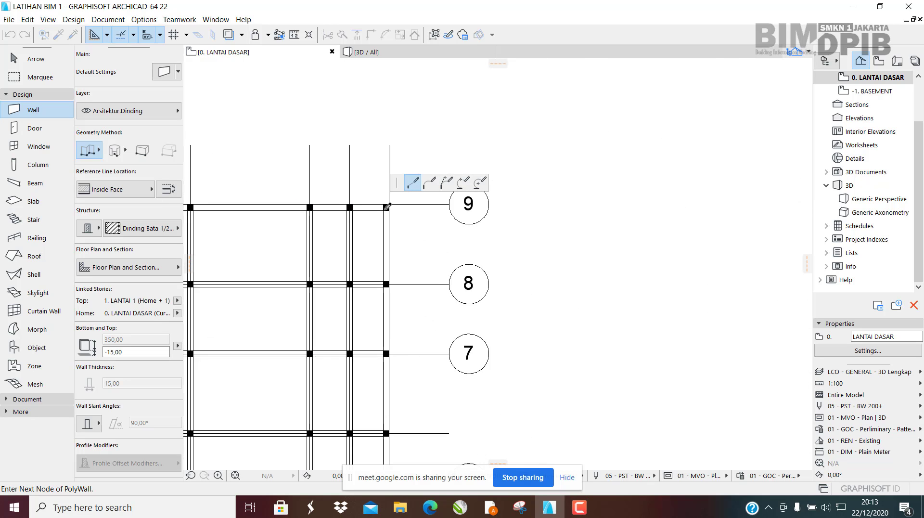
scroll(387, 207, up, 5)
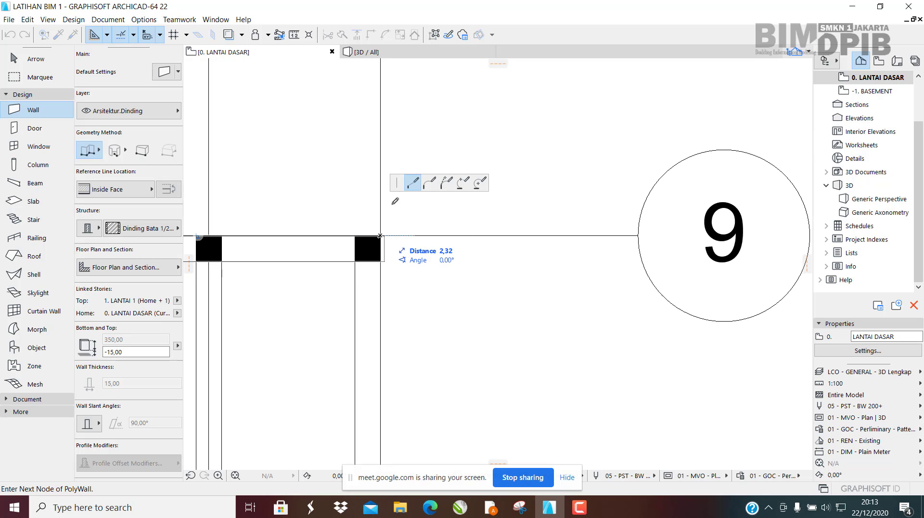
Step: Continue the wall chain along grid line F to the outer corner of column F/1 and finish the polywall there
scroll(395, 202, down, 6)
scroll(365, 313, up, 5)
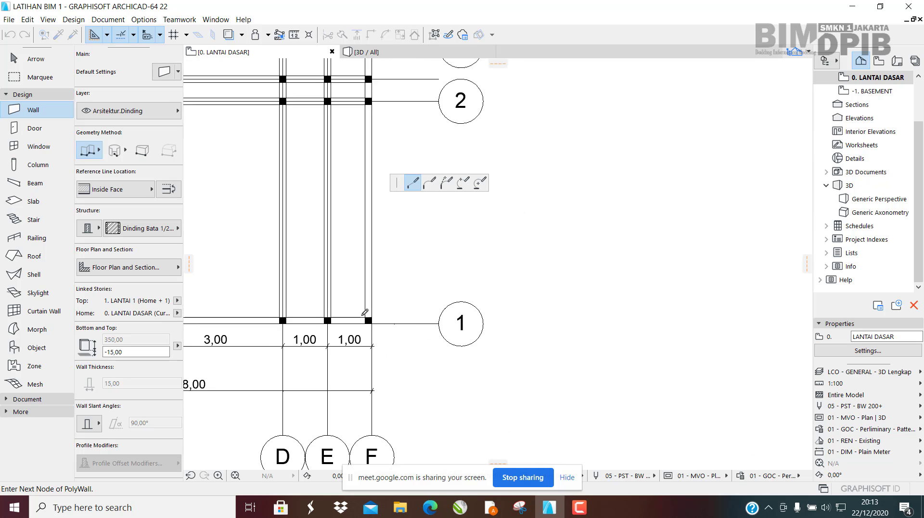
scroll(365, 312, up, 3)
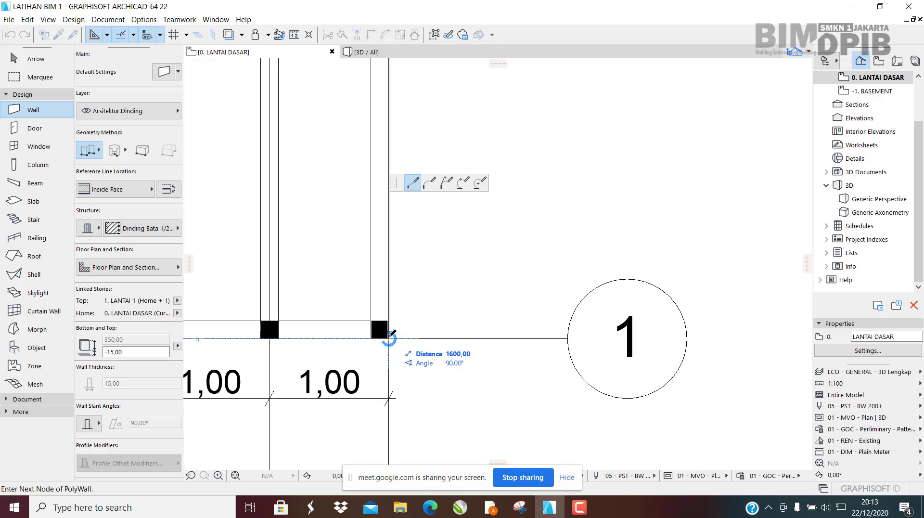
click(389, 338)
scroll(428, 356, down, 5)
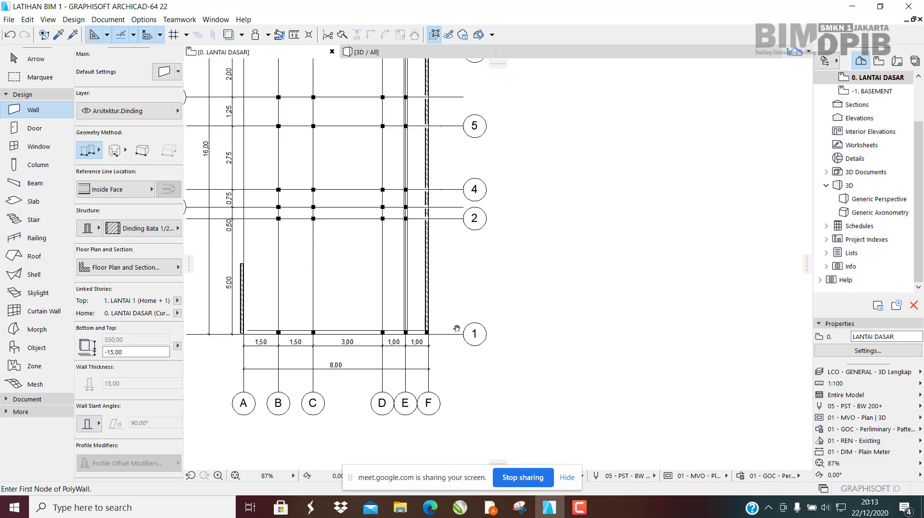
middle_drag(394, 240, 398, 254)
middle_drag(385, 321, 401, 403)
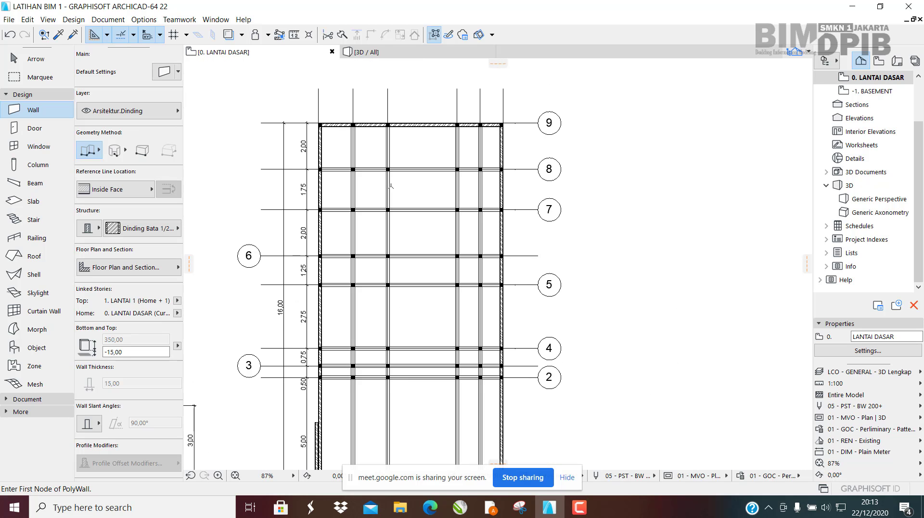
Step: Restore the modelling window and snap it to half the screen beside the denah 1.pdf floor plan
click(879, 7)
drag(557, 67, 0, 124)
scroll(343, 181, up, 2)
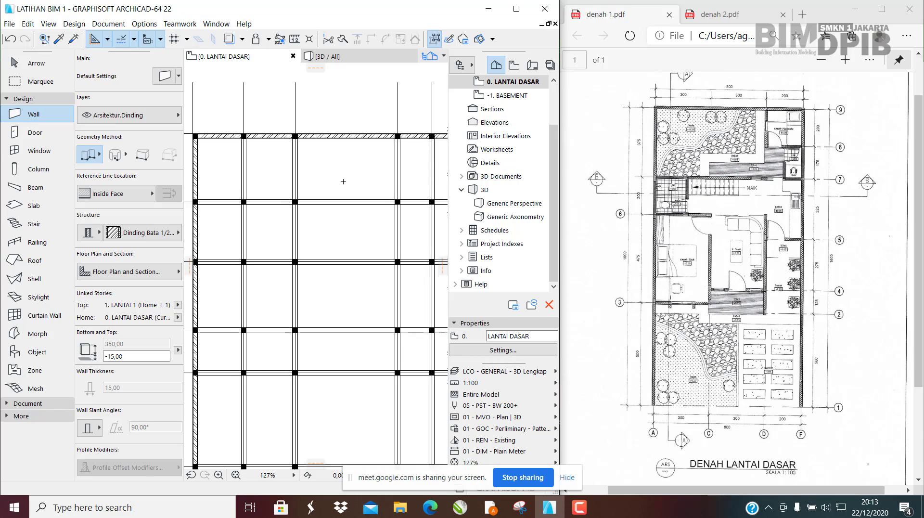
scroll(344, 182, down, 2)
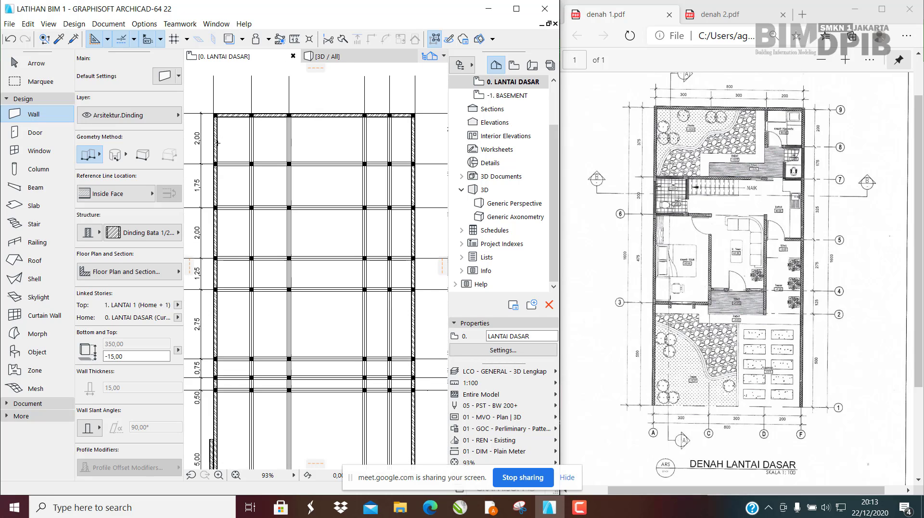
scroll(218, 143, down, 2)
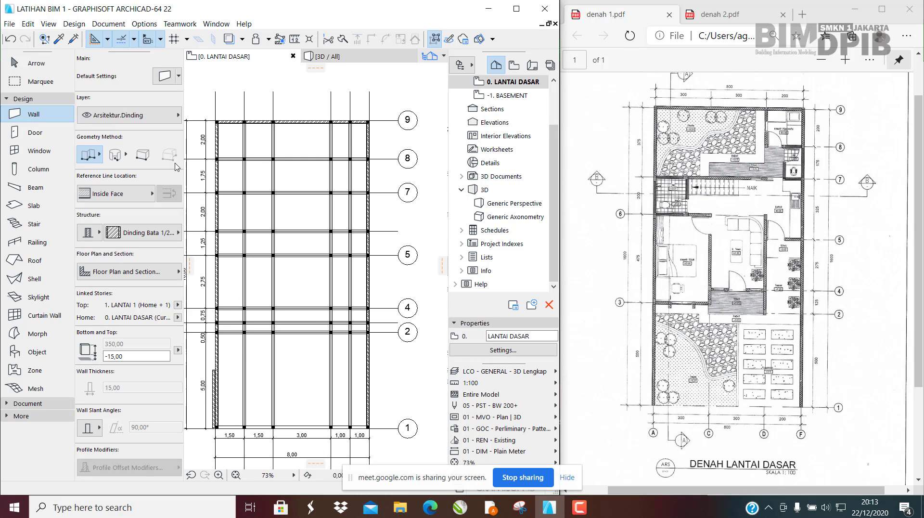
Step: Set the reference line location of new walls to Center
click(130, 193)
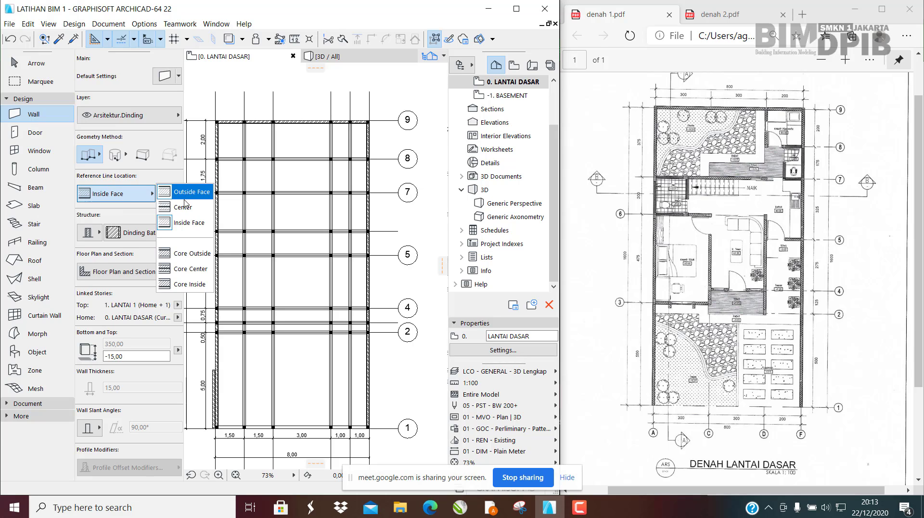
click(181, 209)
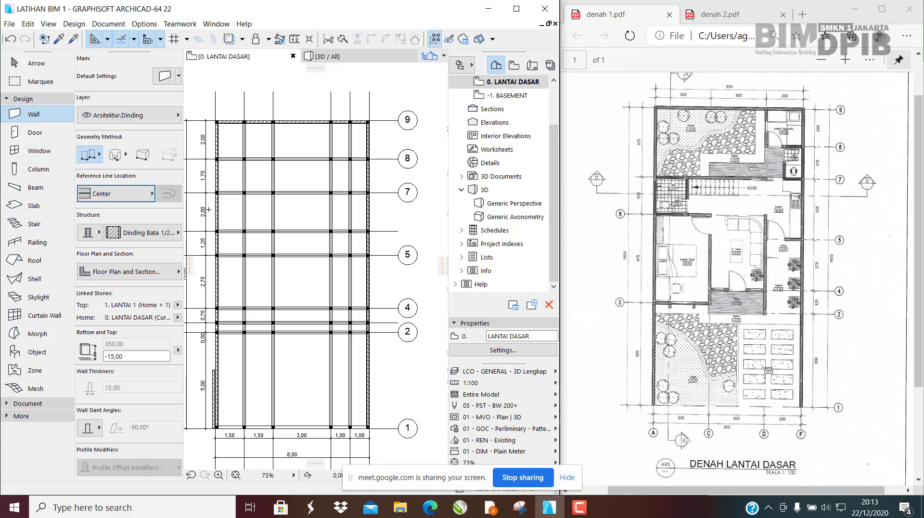
scroll(212, 129, up, 2)
click(145, 193)
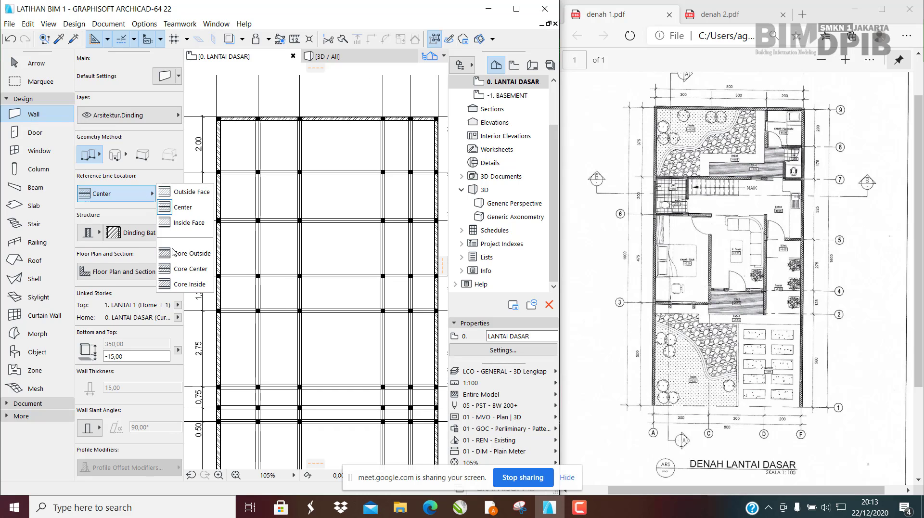
click(185, 224)
click(152, 201)
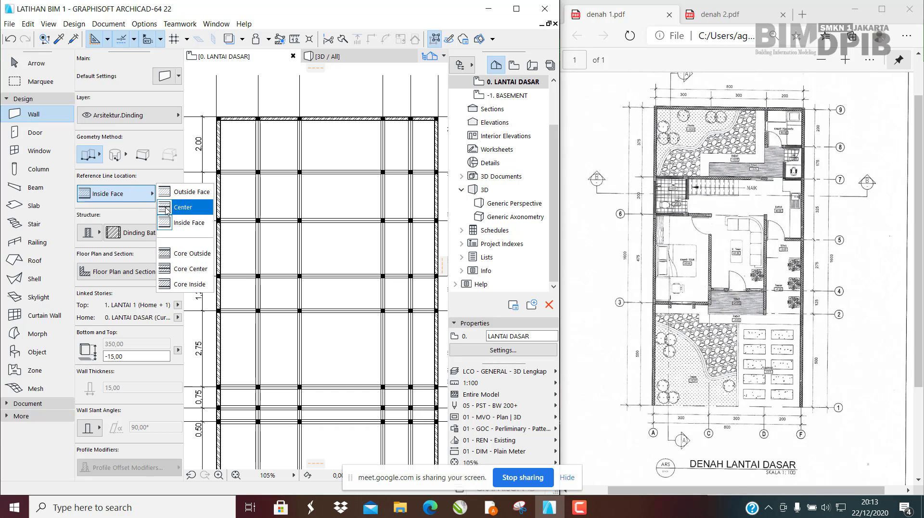
click(183, 207)
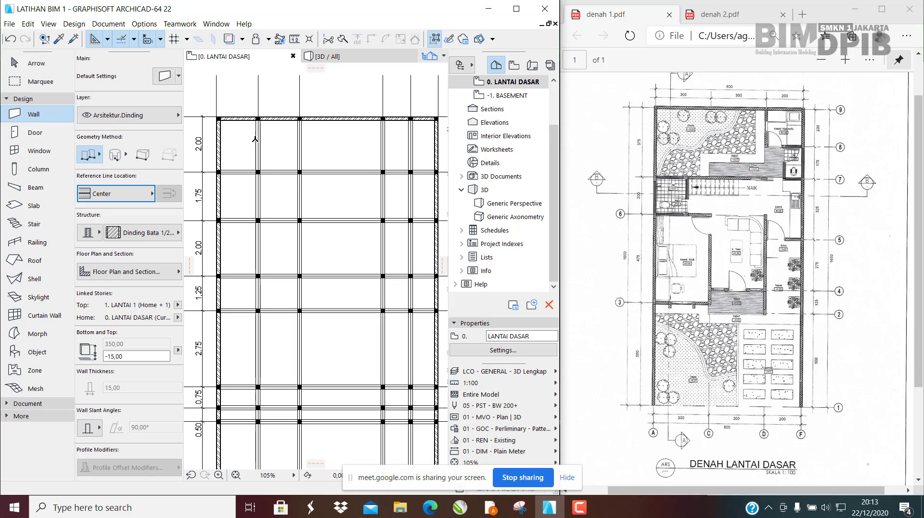
scroll(271, 173, up, 3)
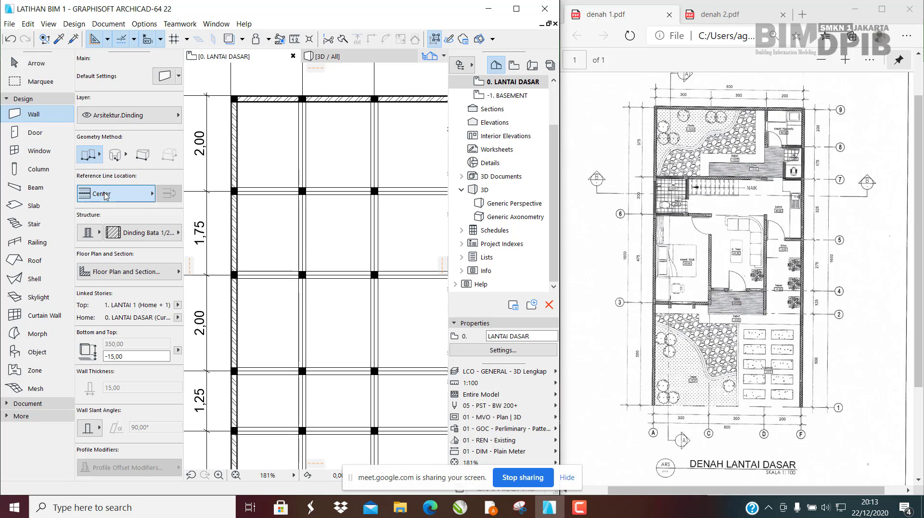
click(152, 194)
click(172, 208)
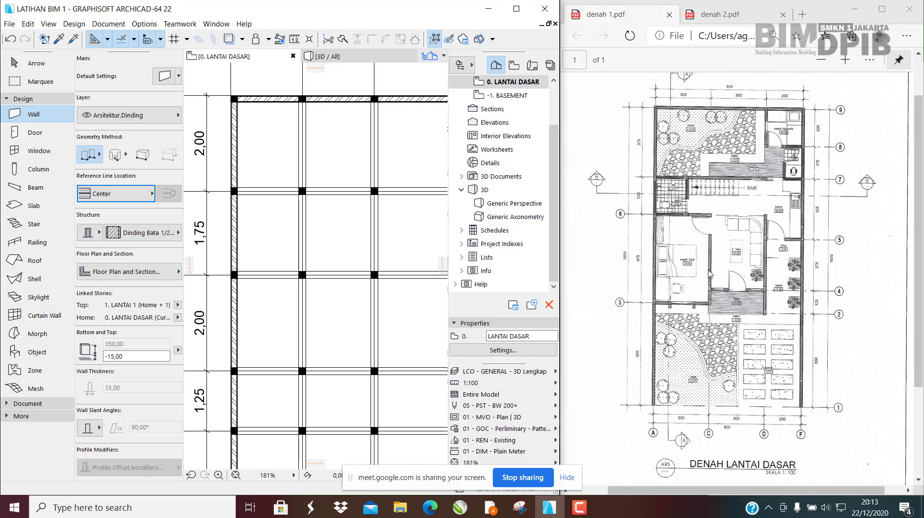
Step: Draw the first interior polywall segment from the outer edge of the column at grids D and 9 to the column at grid 8
scroll(417, 206, down, 3)
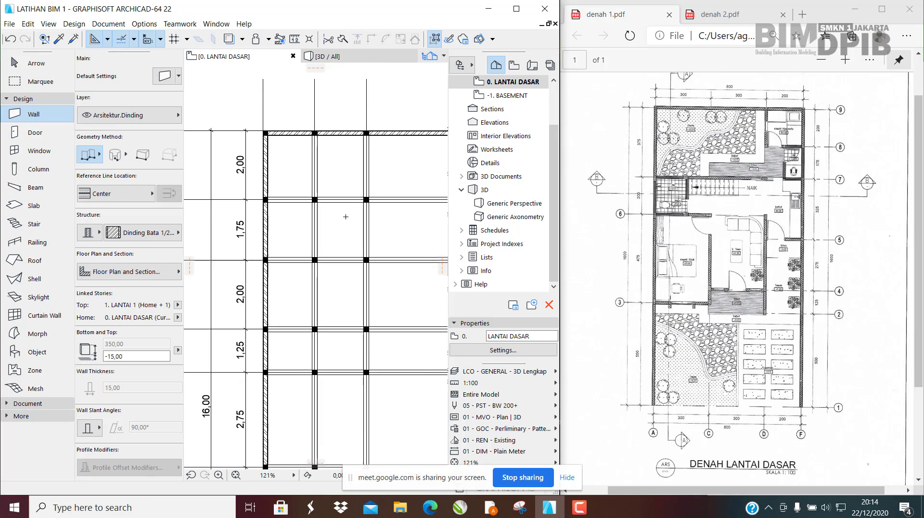
middle_drag(418, 206, 278, 194)
middle_drag(334, 184, 325, 156)
scroll(289, 144, up, 5)
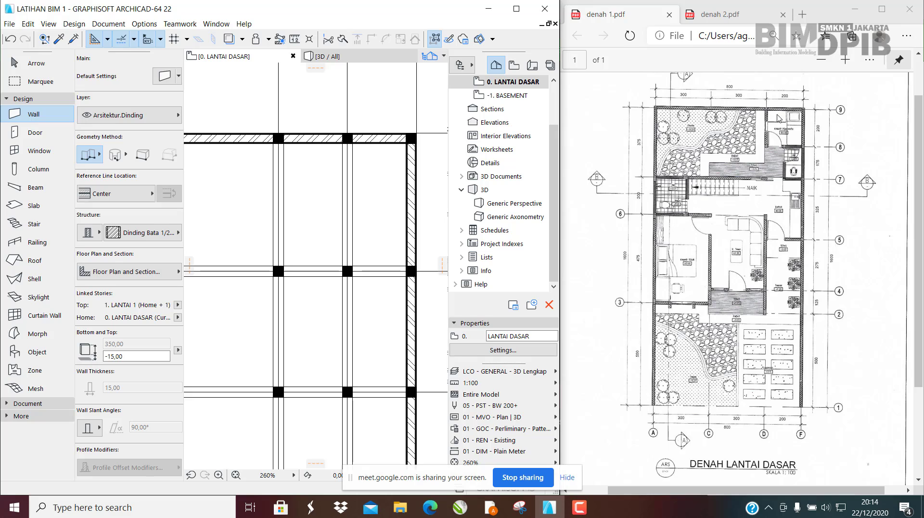
scroll(278, 133, up, 5)
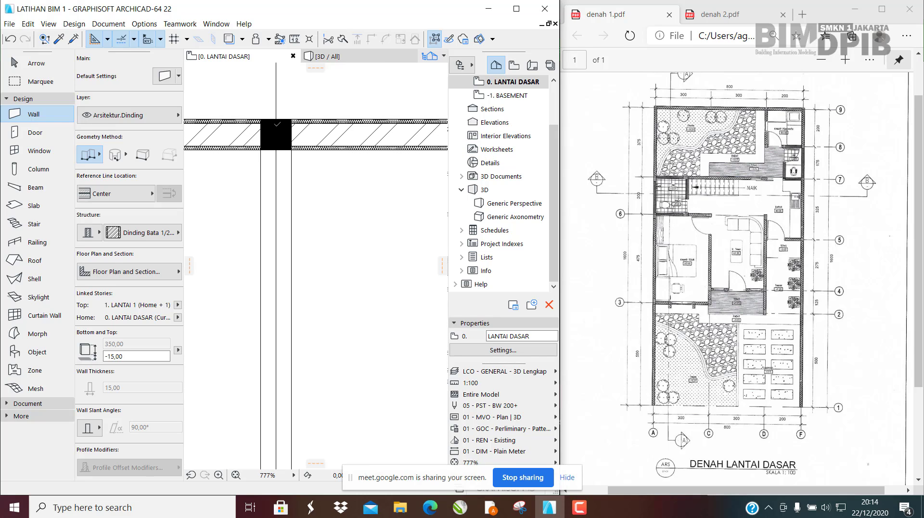
click(276, 118)
scroll(276, 123, down, 5)
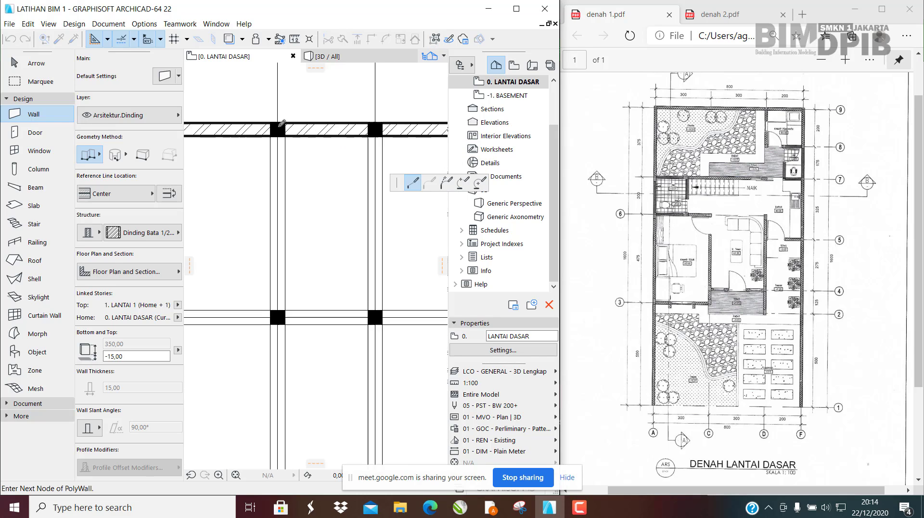
middle_drag(281, 267, 318, 169)
scroll(278, 186, down, 2)
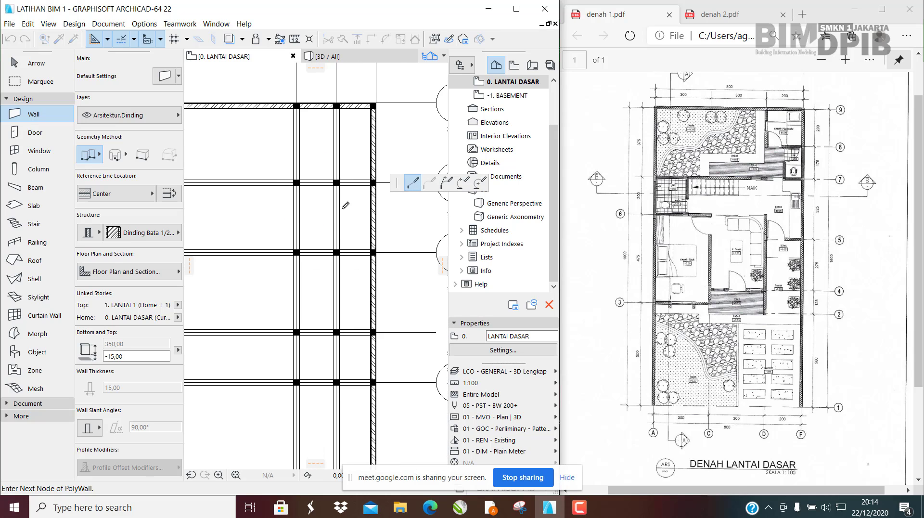
middle_drag(344, 208, 266, 250)
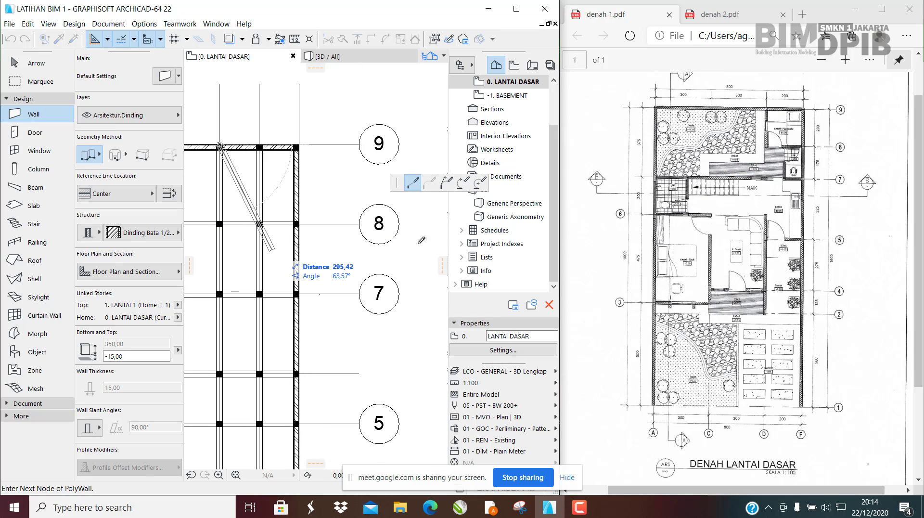
middle_drag(242, 208, 367, 214)
scroll(332, 211, up, 4)
middle_drag(276, 233, 192, 235)
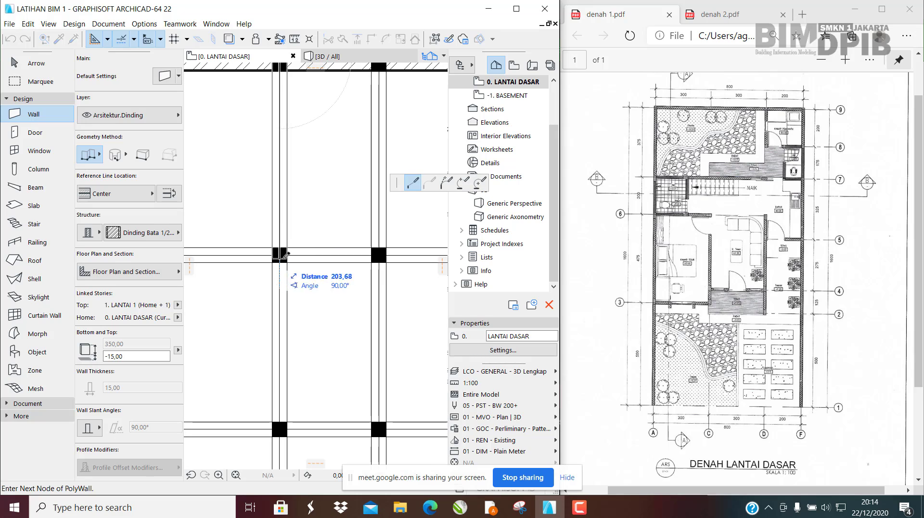
click(279, 255)
Step: Continue the polywall 200 cm along grid 8 to the outer edge of the grid F column and finish the wall
scroll(231, 261, down, 4)
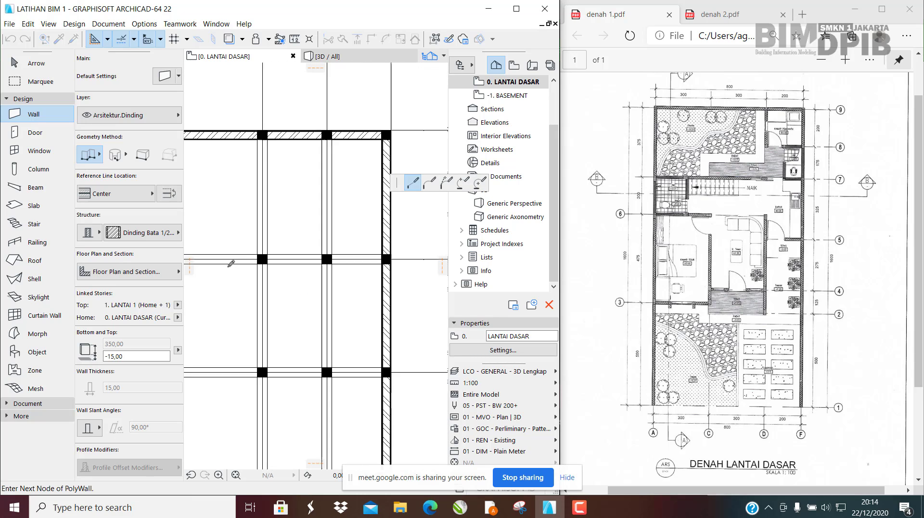
scroll(320, 261, up, 6)
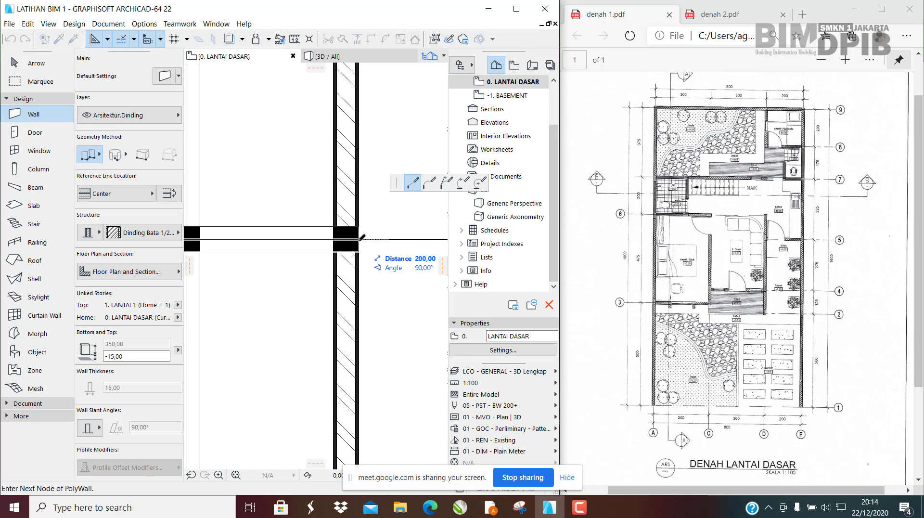
scroll(369, 239, up, 3)
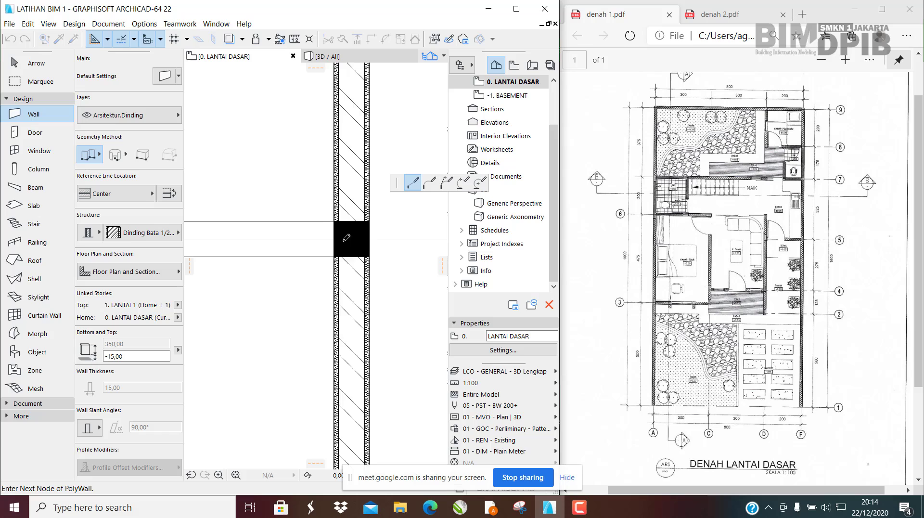
click(373, 239)
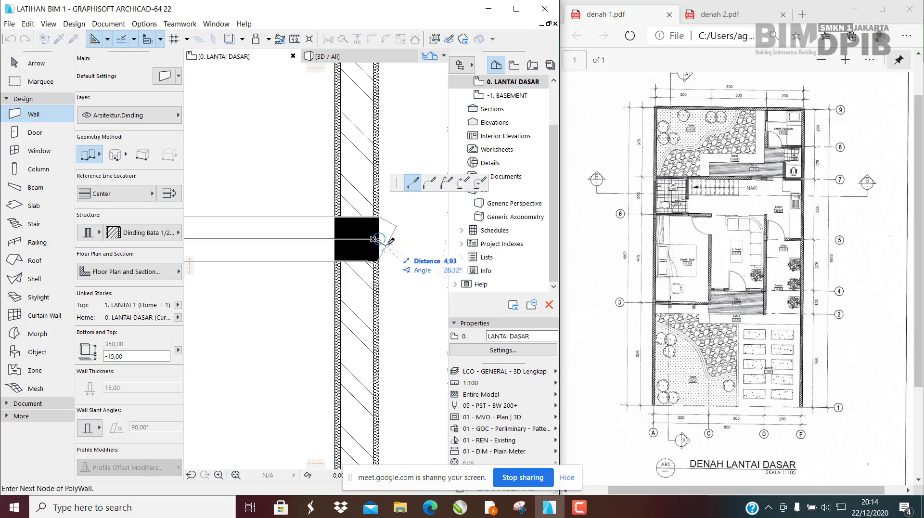
key(BackSpace)
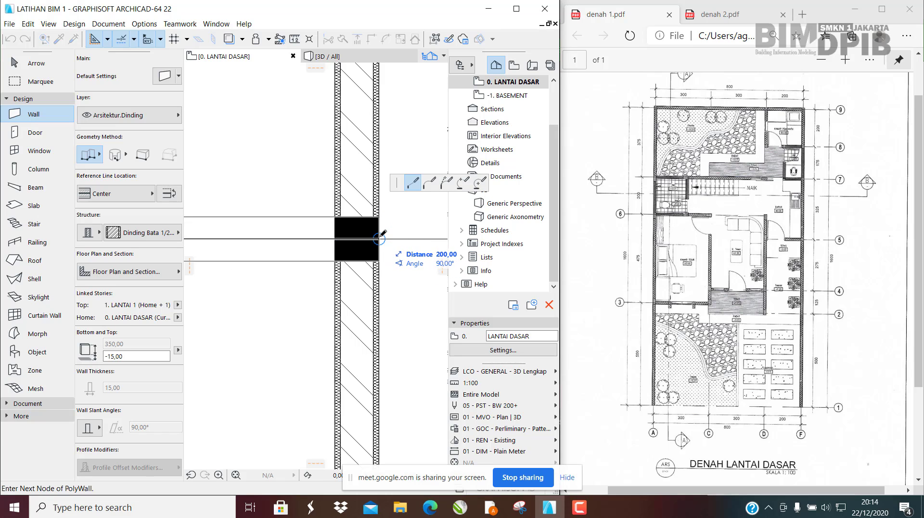
double_click(380, 239)
key(Escape)
Step: Select the outer wall and the new grid 8 wall in turn to compare their reference lines at the grid F column
click(375, 196)
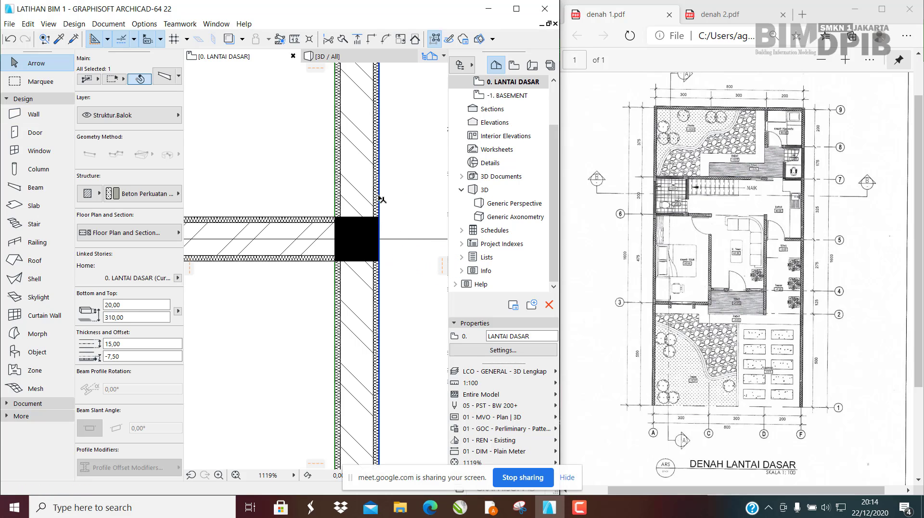
scroll(318, 239, down, 2)
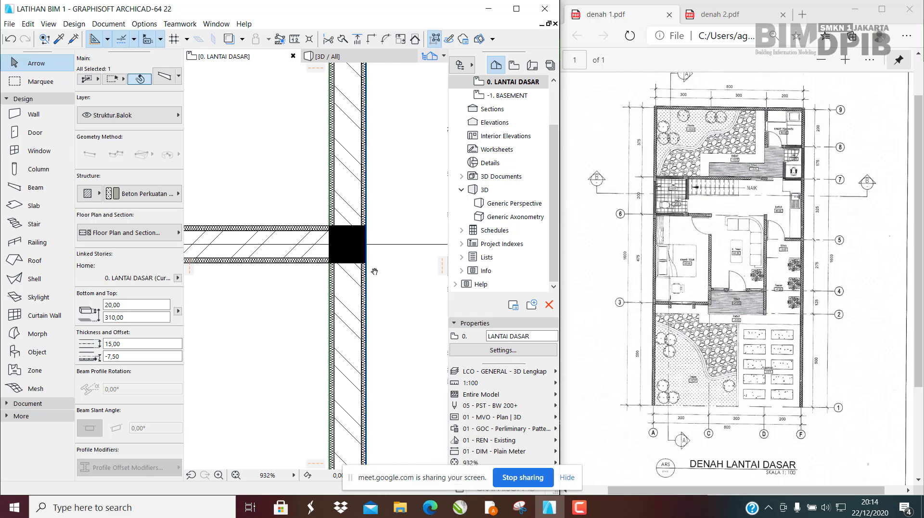
click(405, 204)
scroll(404, 204, up, 6)
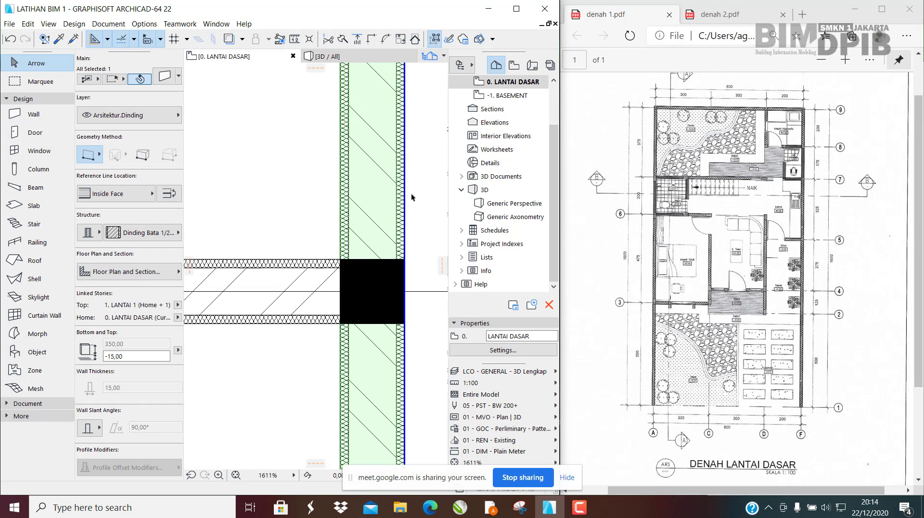
scroll(340, 264, down, 4)
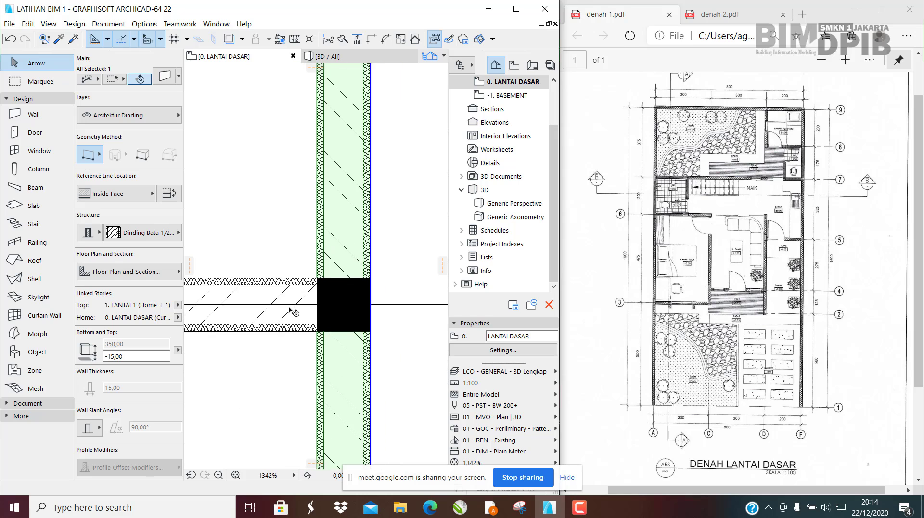
click(290, 313)
click(370, 304)
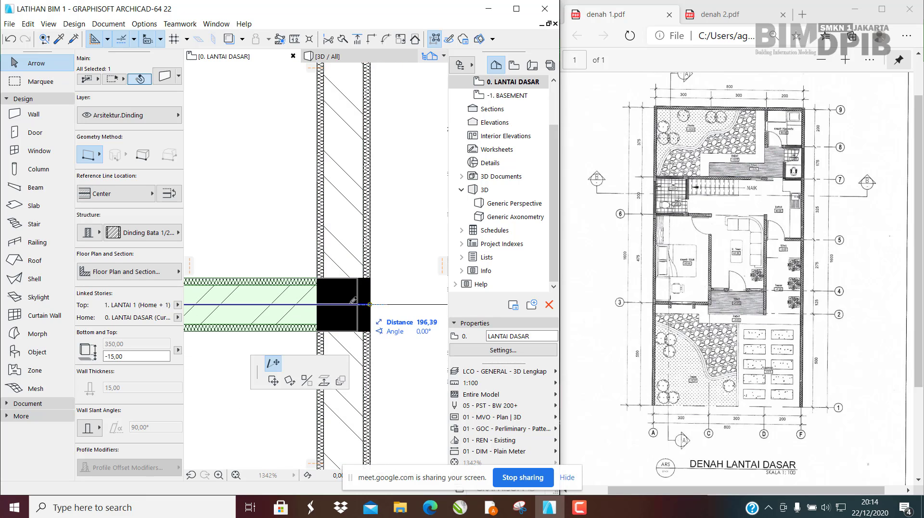
key(Escape)
scroll(297, 306, up, 3)
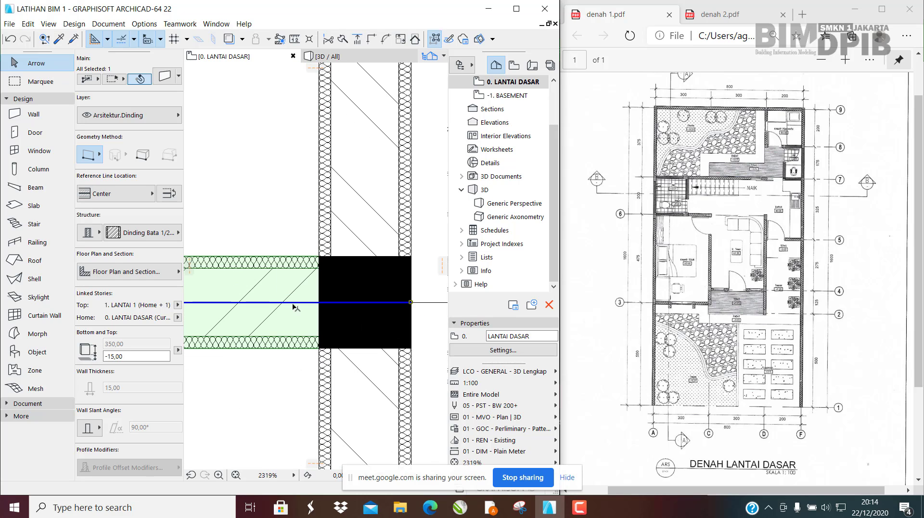
middle_drag(409, 306, 344, 298)
click(350, 232)
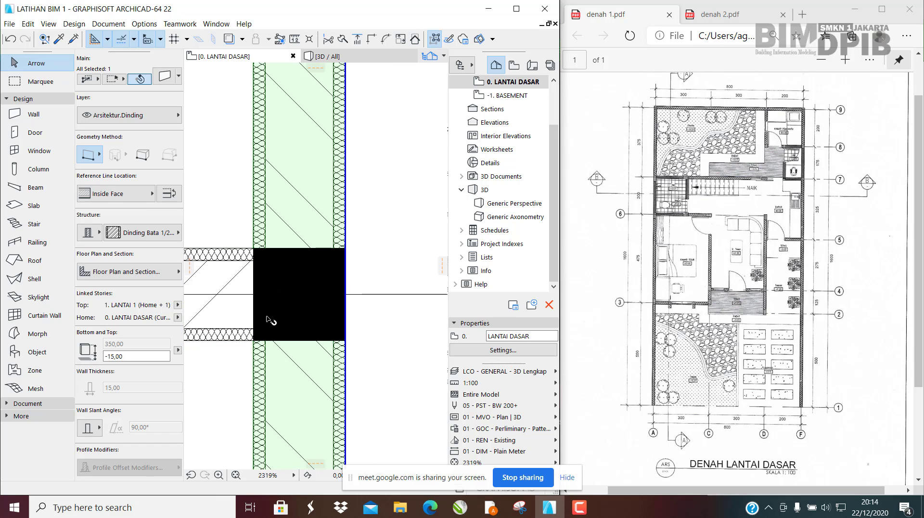
click(279, 292)
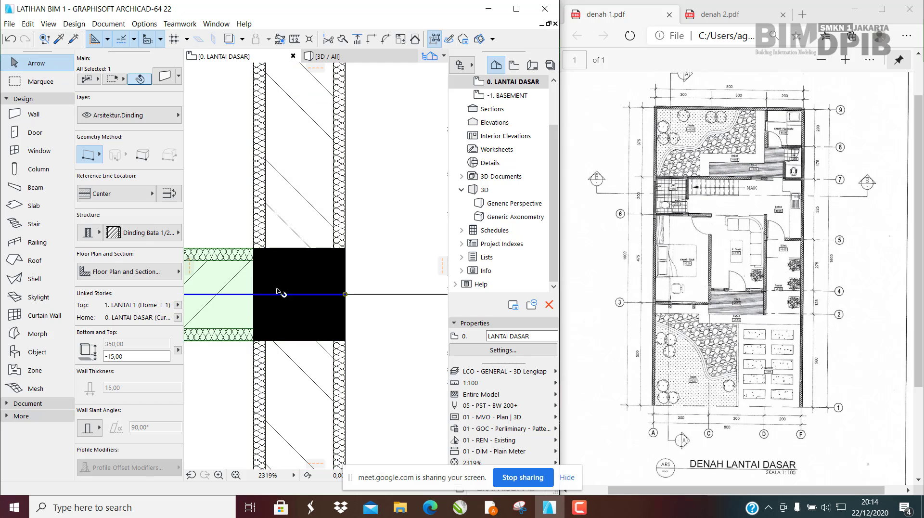
scroll(385, 266, down, 2)
scroll(367, 281, up, 2)
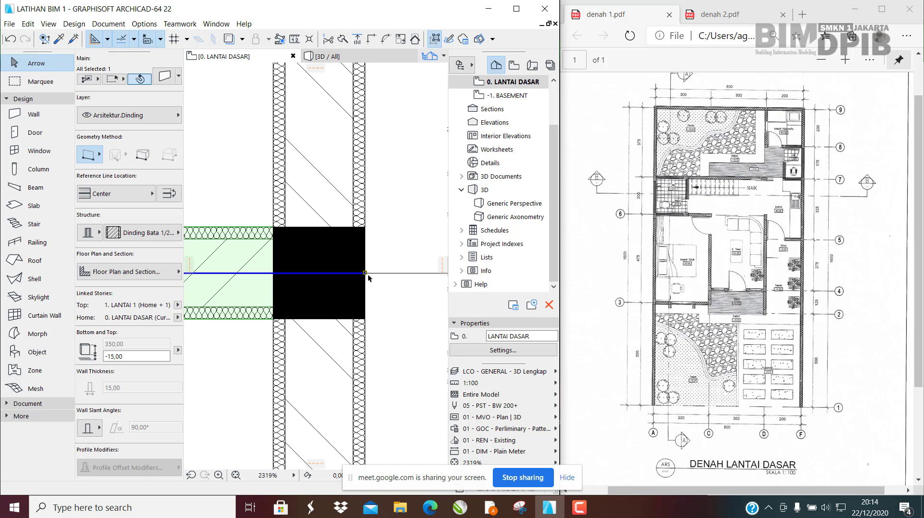
click(366, 273)
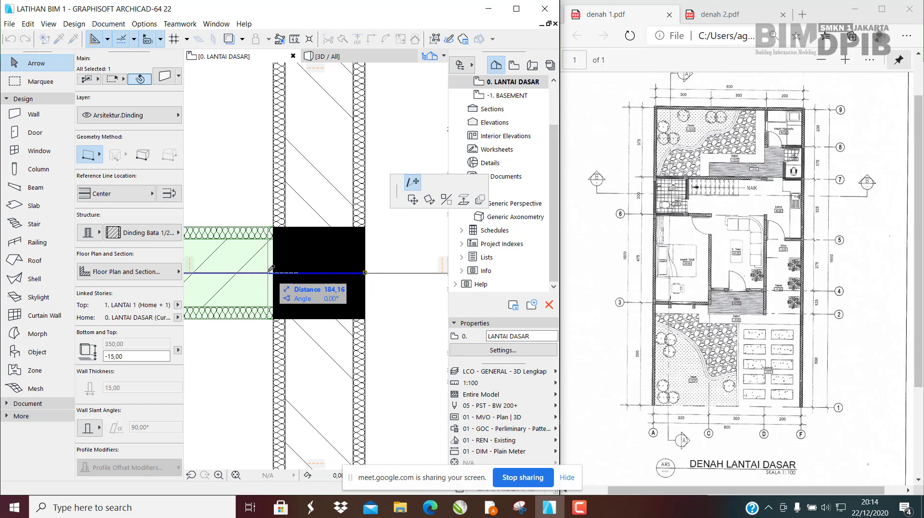
key(Escape)
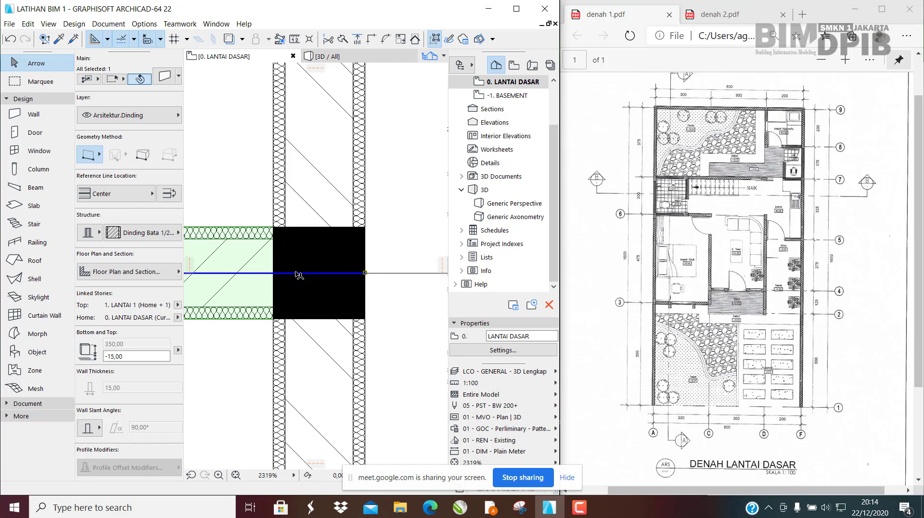
click(365, 273)
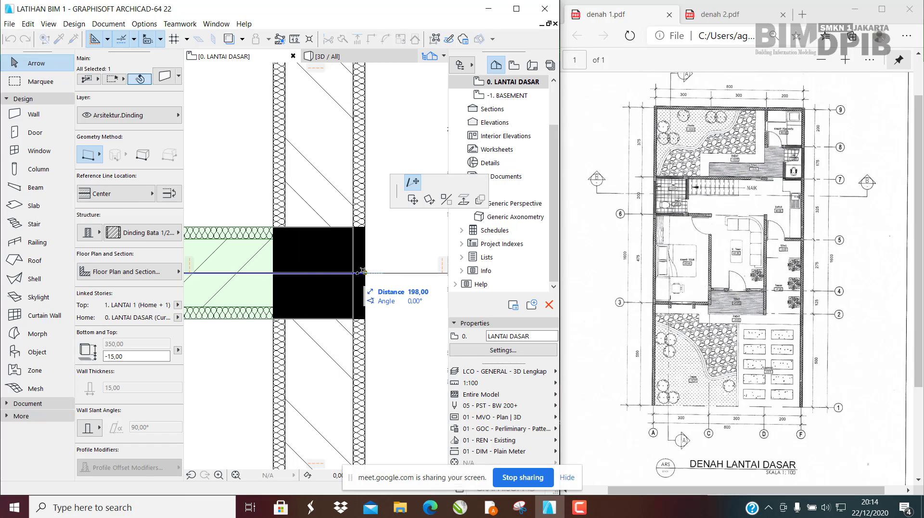
key(Escape)
scroll(381, 242, down, 6)
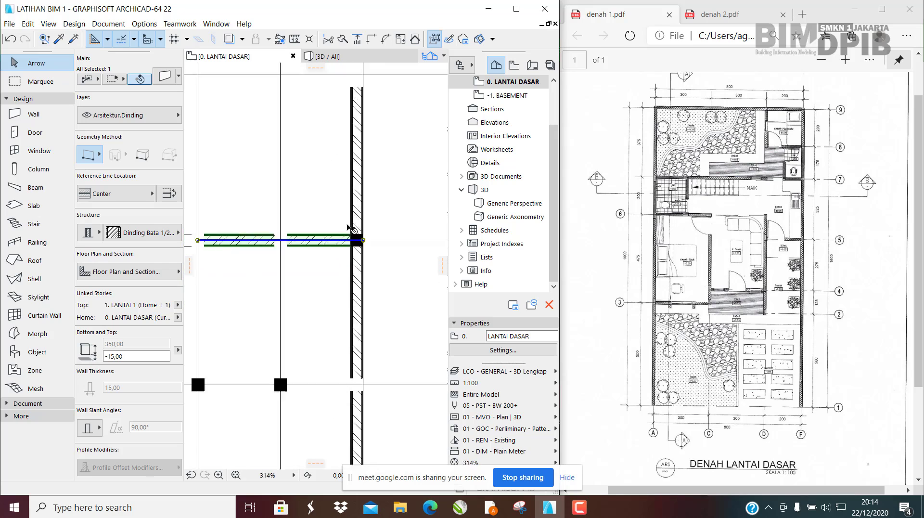
click(34, 114)
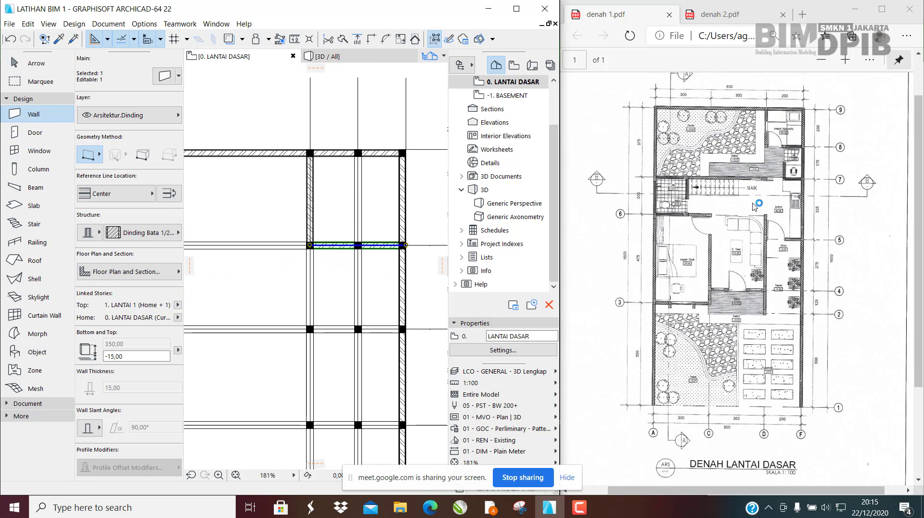
scroll(370, 244, up, 5)
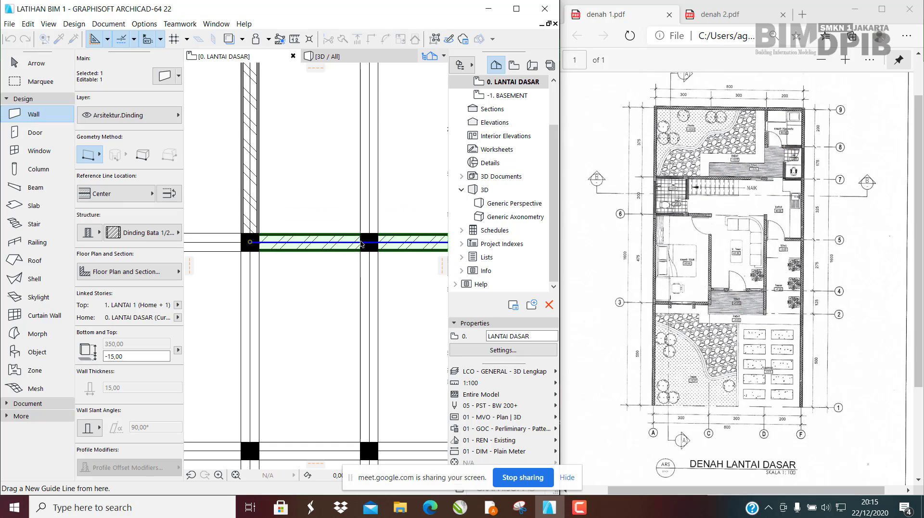
middle_drag(368, 240, 305, 234)
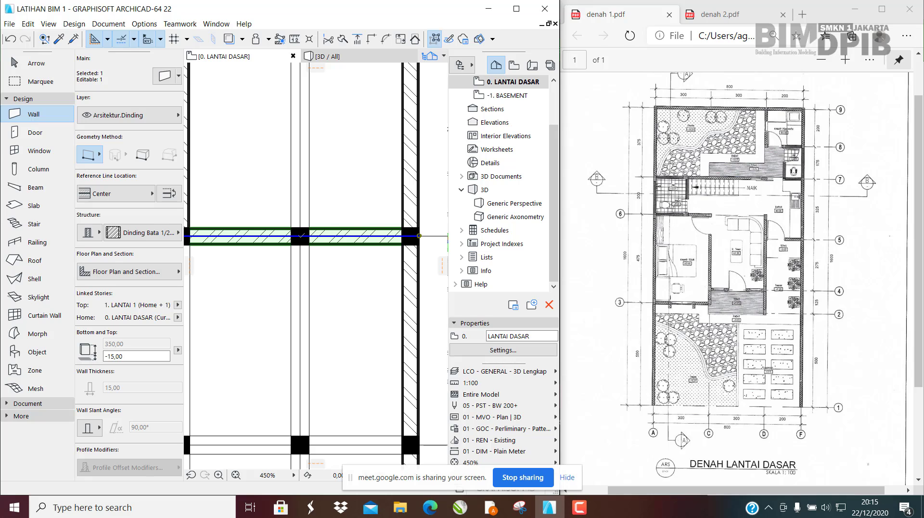
click(301, 236)
scroll(305, 198, down, 3)
key(Escape)
key(Escape)
key(Escape)
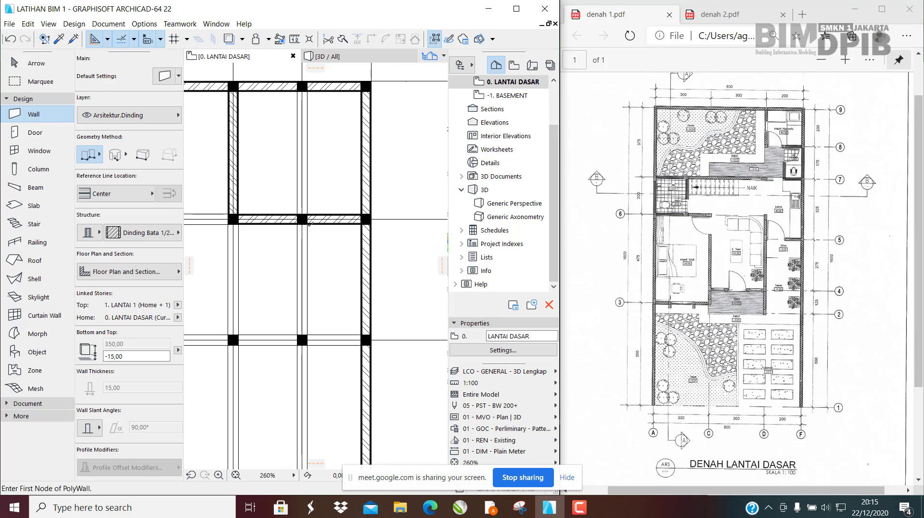
click(303, 220)
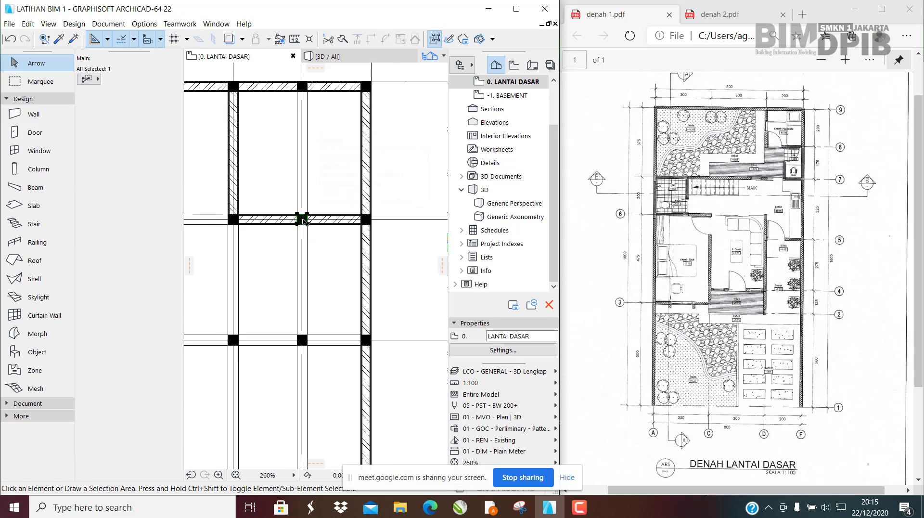
key(Escape)
Step: Draw a polywall from the column at grids E and 8 along grid E to grid 7, and 100 cm on to the grid F column's outer edge
click(32, 115)
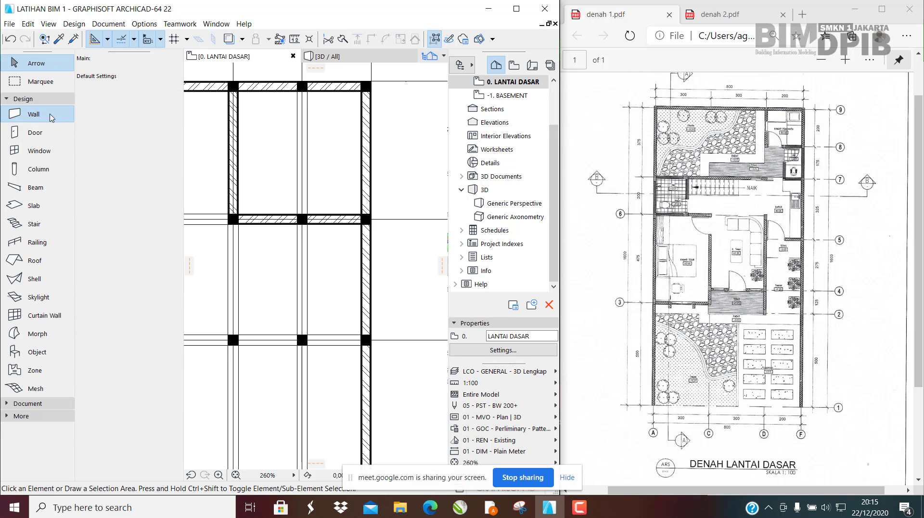
scroll(300, 219, up, 5)
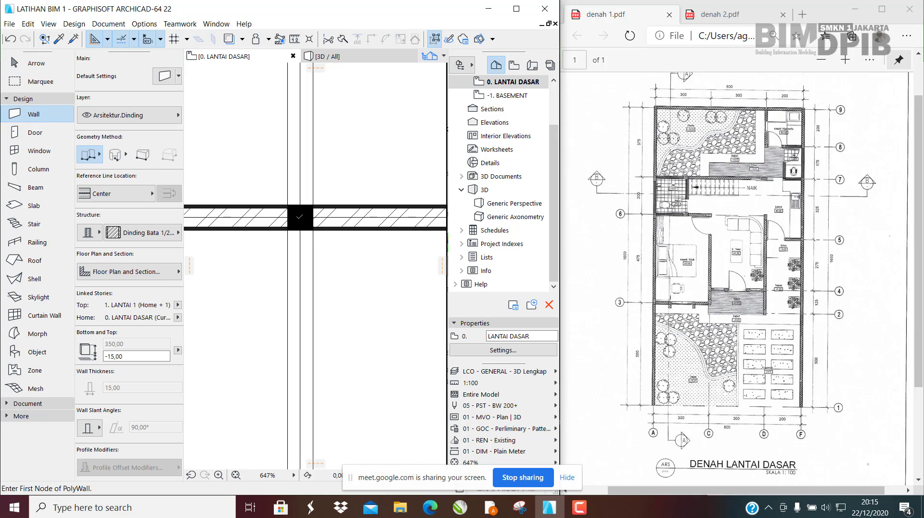
click(299, 216)
scroll(303, 184, down, 7)
scroll(300, 240, up, 3)
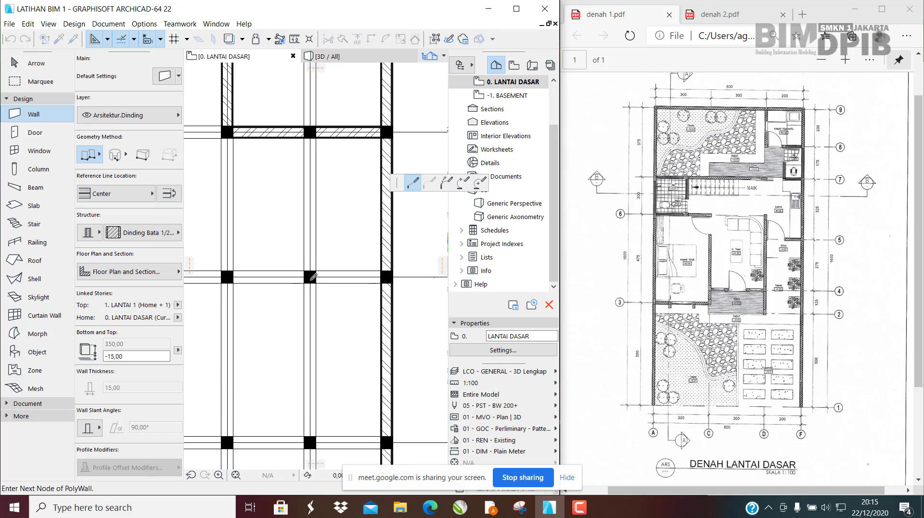
click(310, 277)
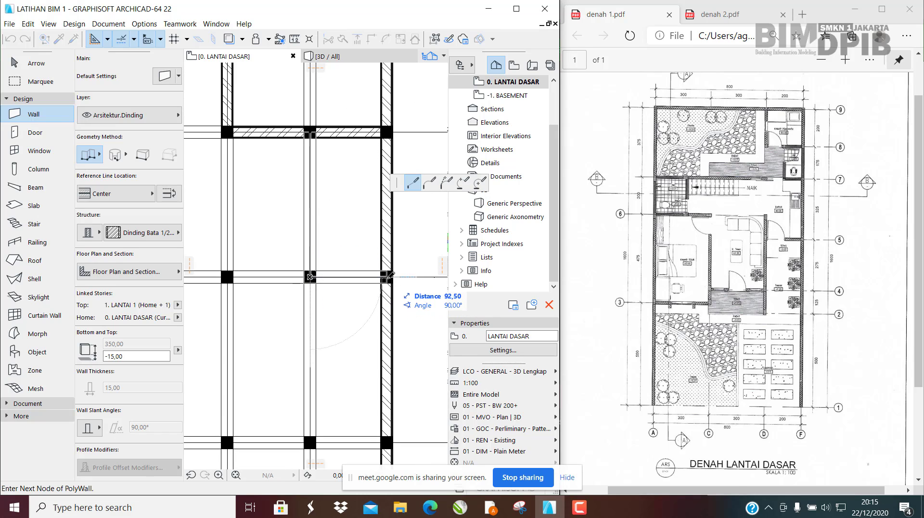
scroll(390, 274, up, 3)
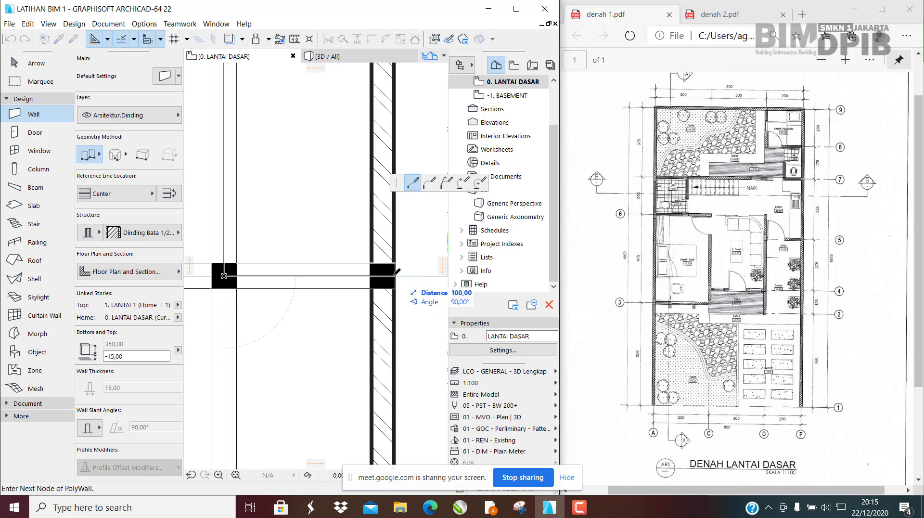
scroll(397, 266, up, 3)
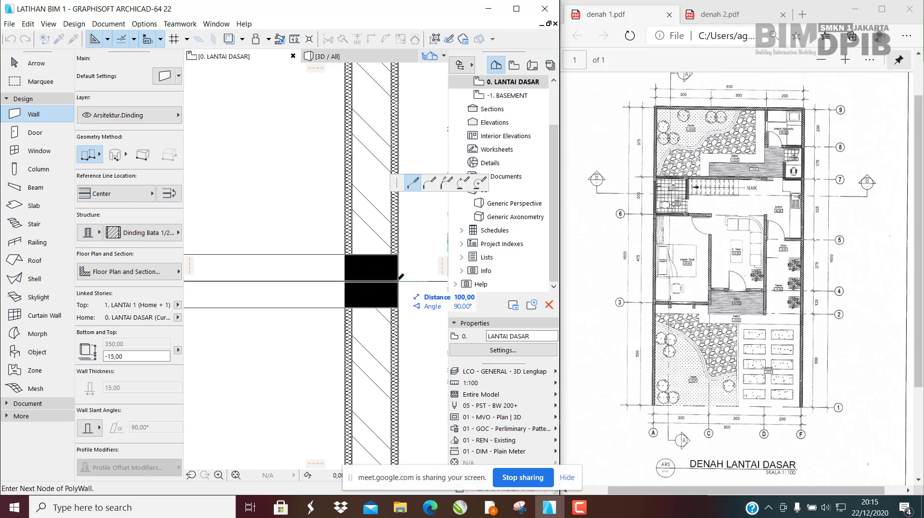
click(399, 278)
scroll(356, 259, down, 4)
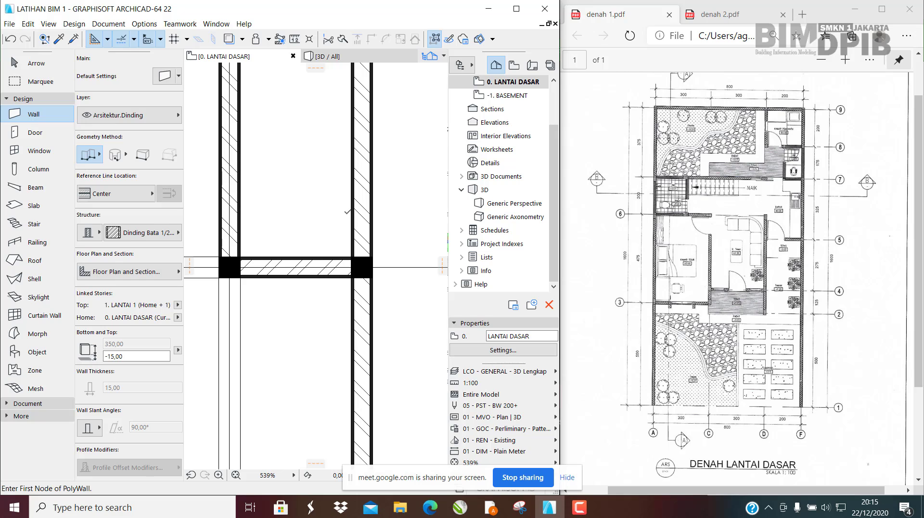
Step: Draw a wall along grid 7 from the column at grid E to the outer edge of the grid A column
scroll(273, 296, down, 4)
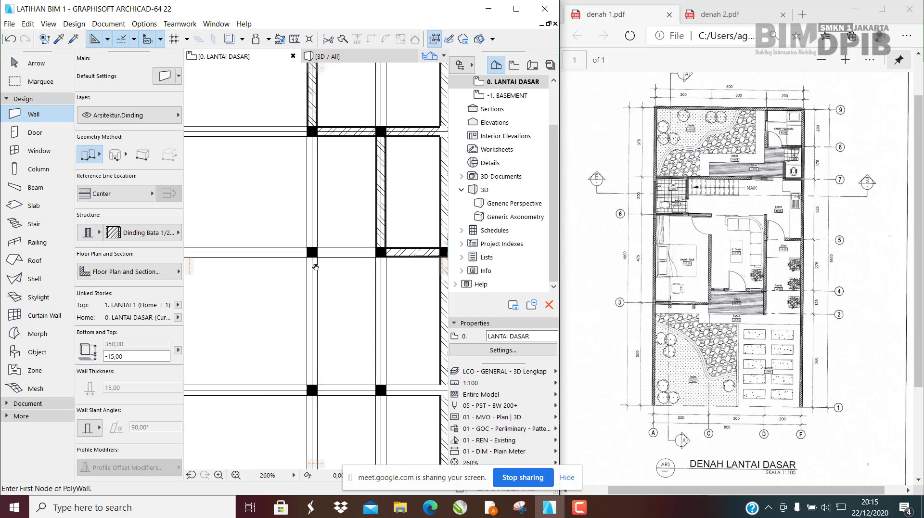
scroll(313, 278, up, 6)
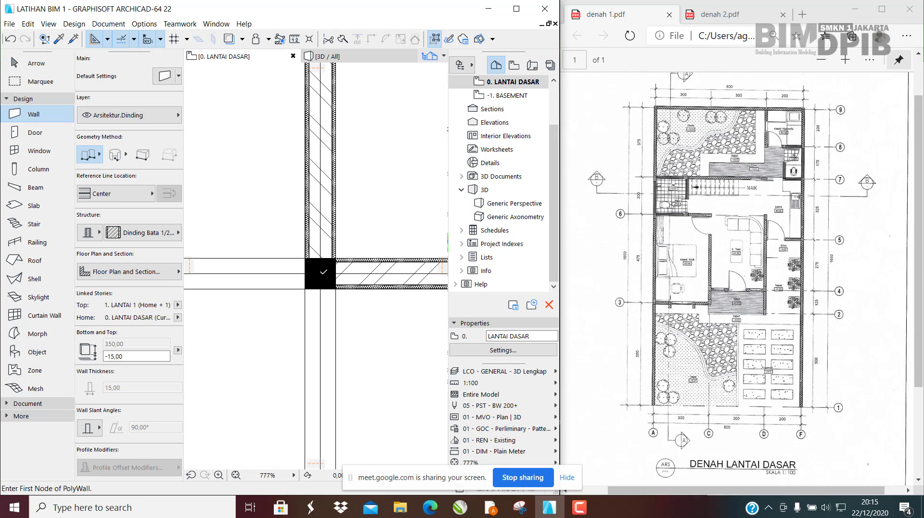
click(360, 271)
scroll(360, 270, down, 5)
scroll(269, 262, up, 3)
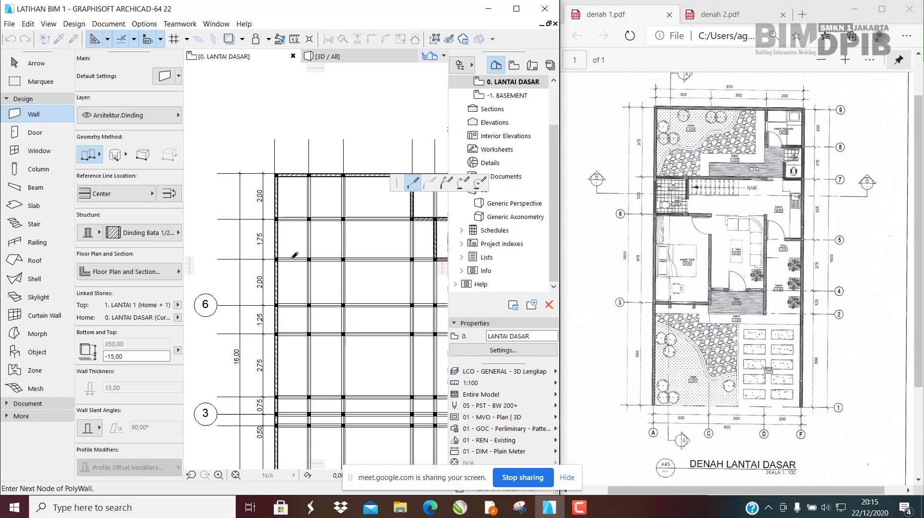
scroll(254, 263, up, 2)
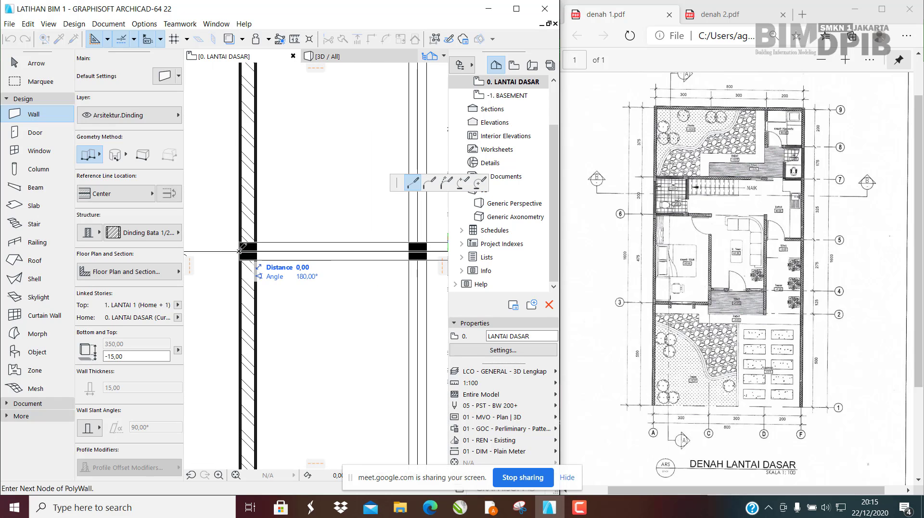
double_click(240, 250)
Step: Draw a polywall from the column at grids B and 7 along grid B to grid 6, and on to the grid A column's outer edge
scroll(285, 224, down, 3)
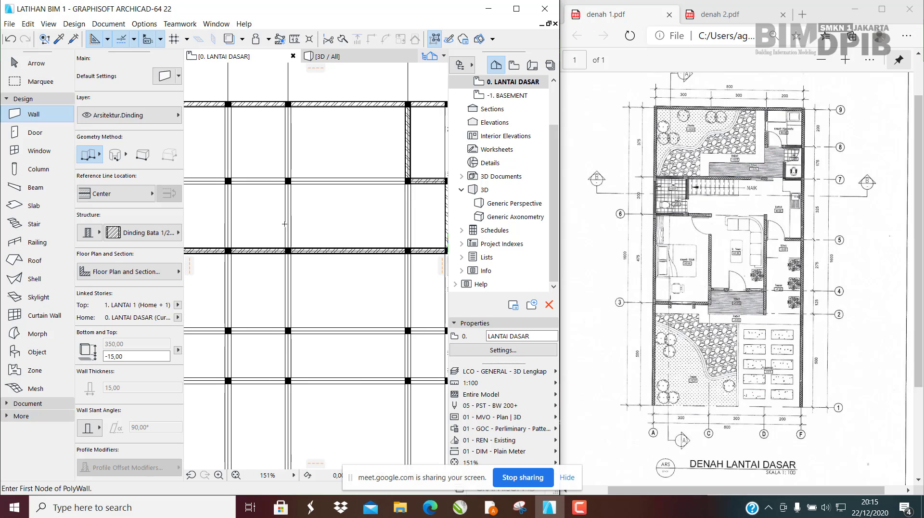
scroll(284, 223, down, 3)
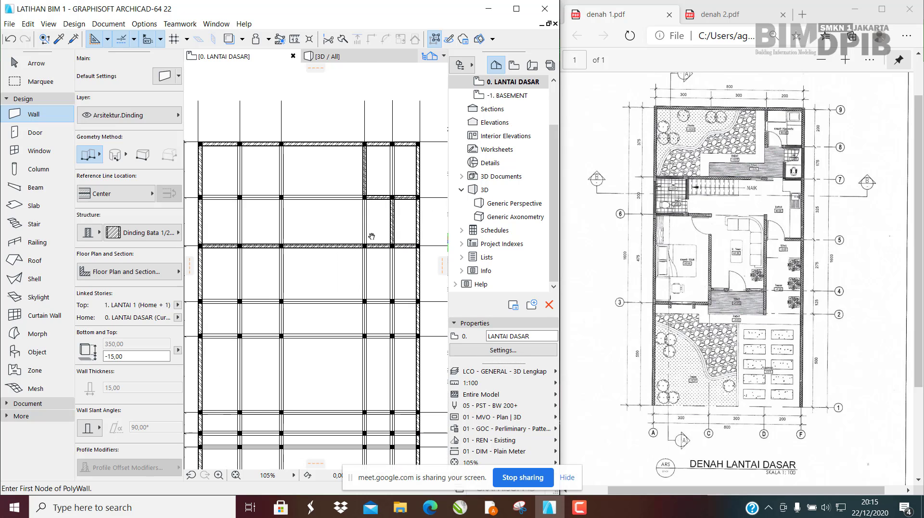
middle_drag(372, 236, 429, 180)
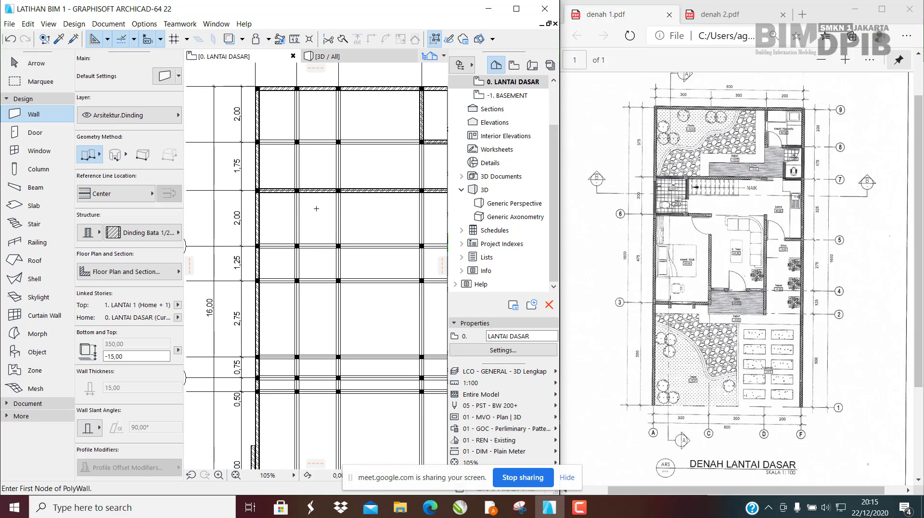
scroll(317, 208, up, 8)
click(297, 190)
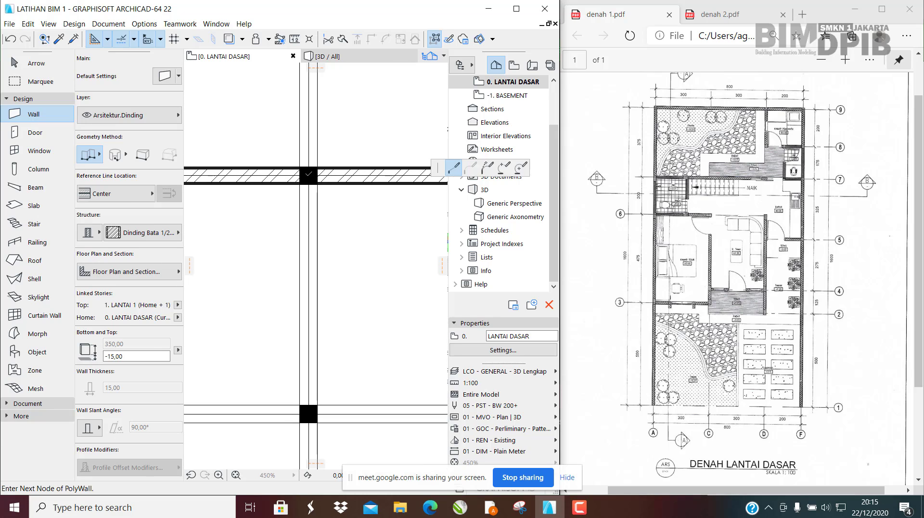
scroll(309, 173, down, 5)
scroll(317, 283, up, 3)
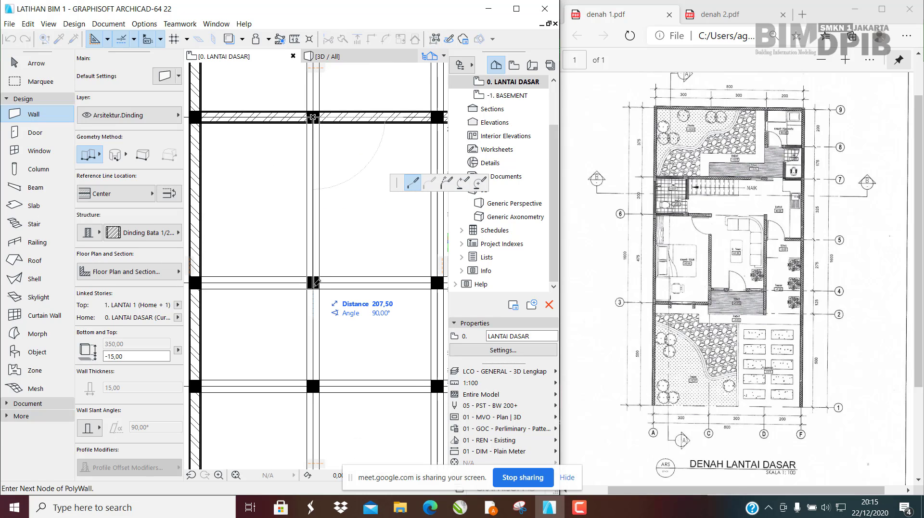
click(314, 282)
middle_drag(216, 280, 260, 278)
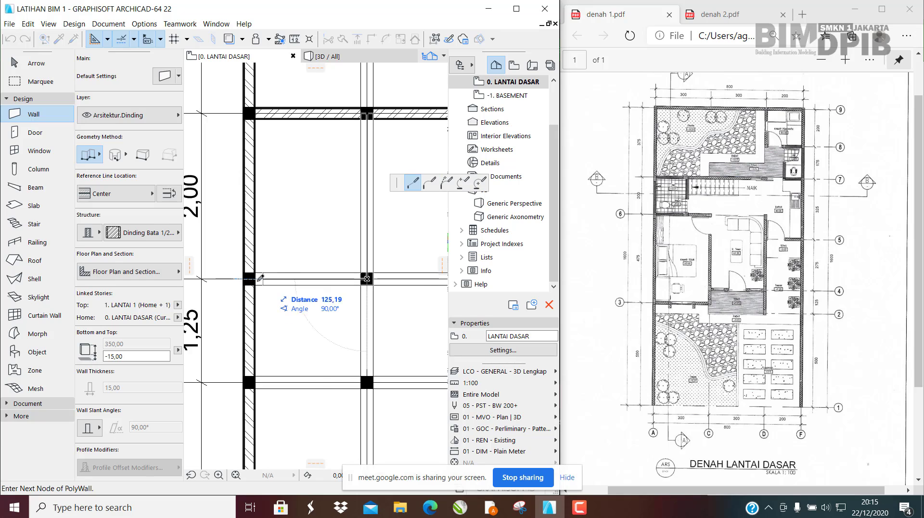
double_click(244, 278)
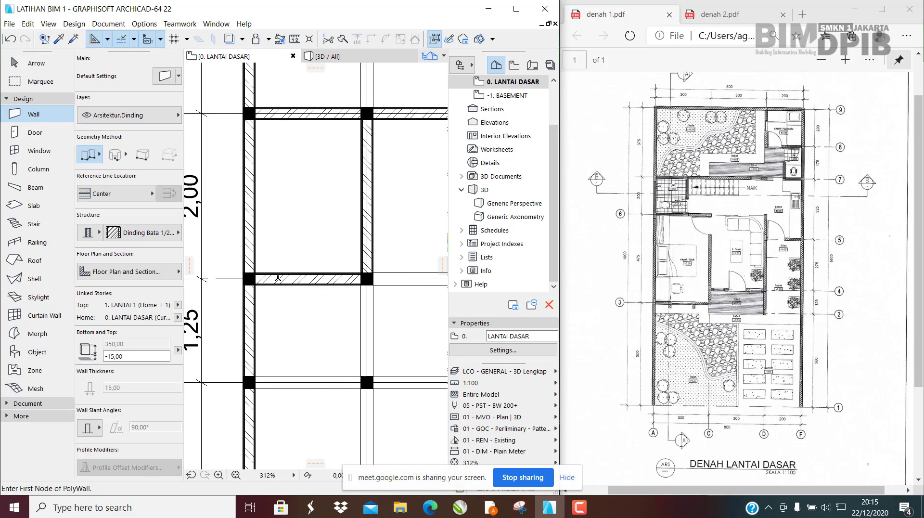
Step: Start a polywall at the column at grids B and 6 with a first segment along grid 6 to the grid C column
scroll(277, 277, down, 3)
middle_drag(362, 285, 311, 282)
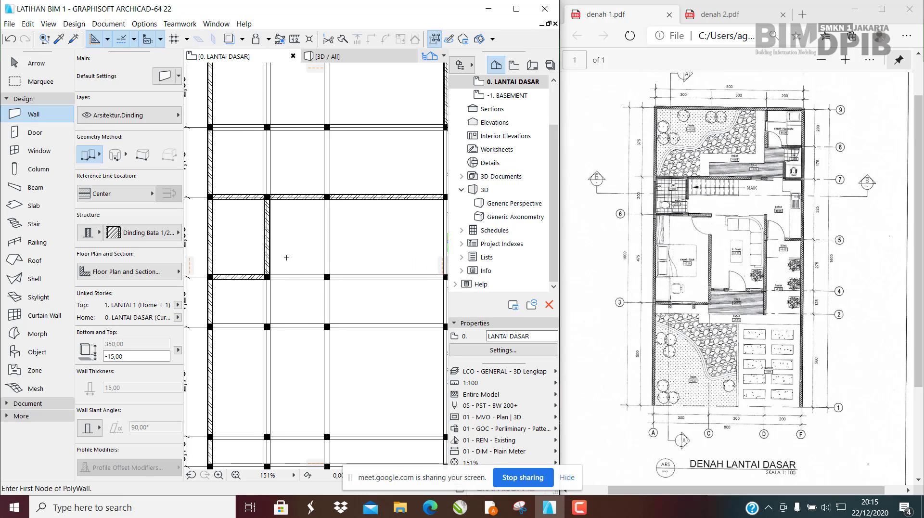
scroll(293, 253, up, 3)
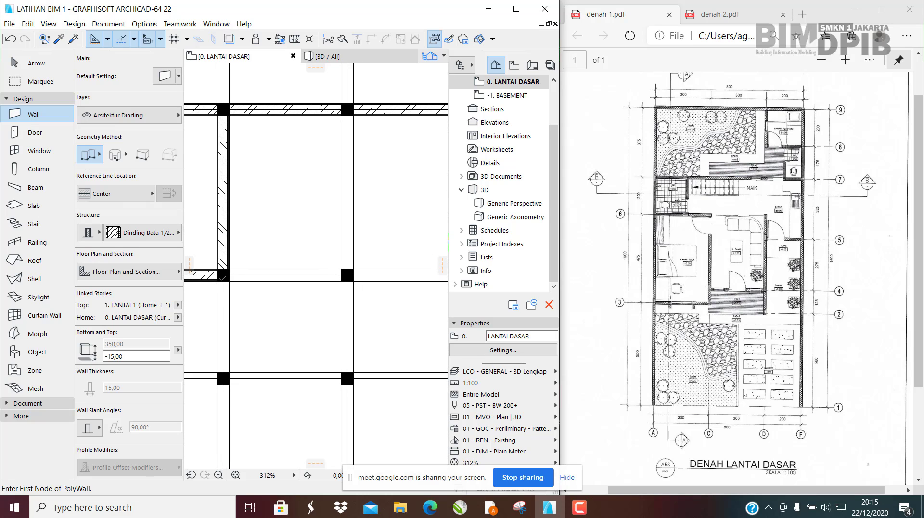
click(223, 272)
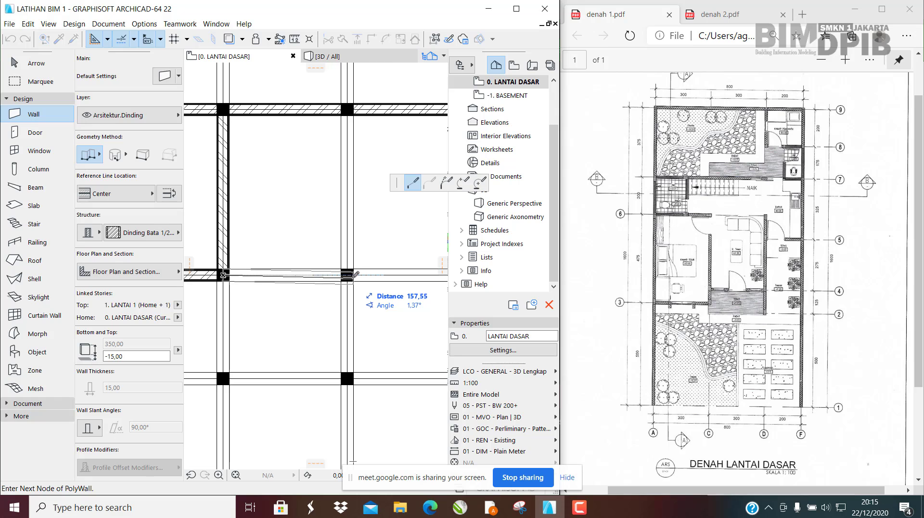
Step: Check the bedroom walls in denah 1.pdf and continue the polywall about 475 cm along grid C to the column at grid 3
scroll(316, 234, down, 6)
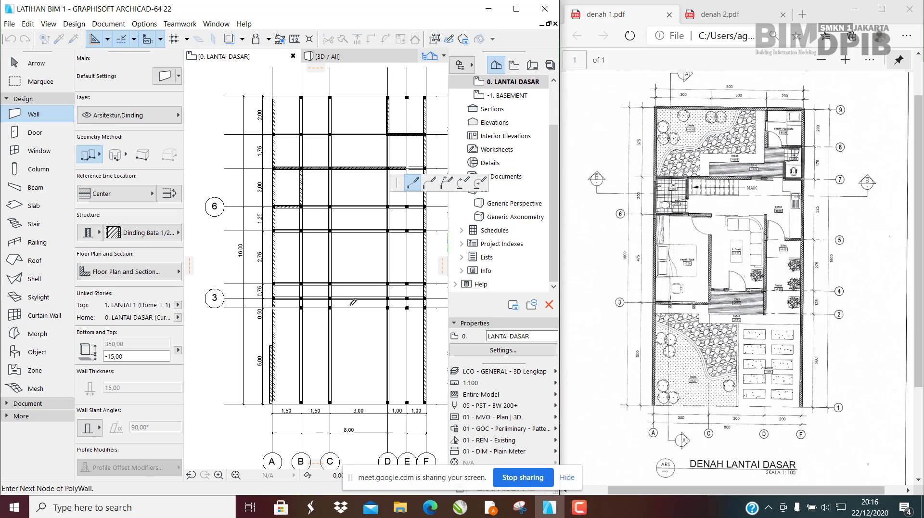
middle_drag(325, 231, 352, 292)
scroll(720, 333, up, 1)
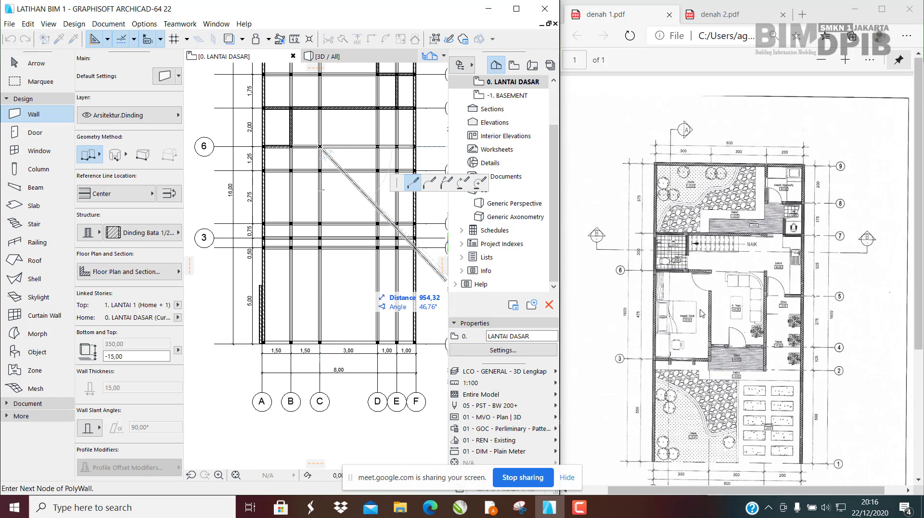
scroll(683, 337, down, 2)
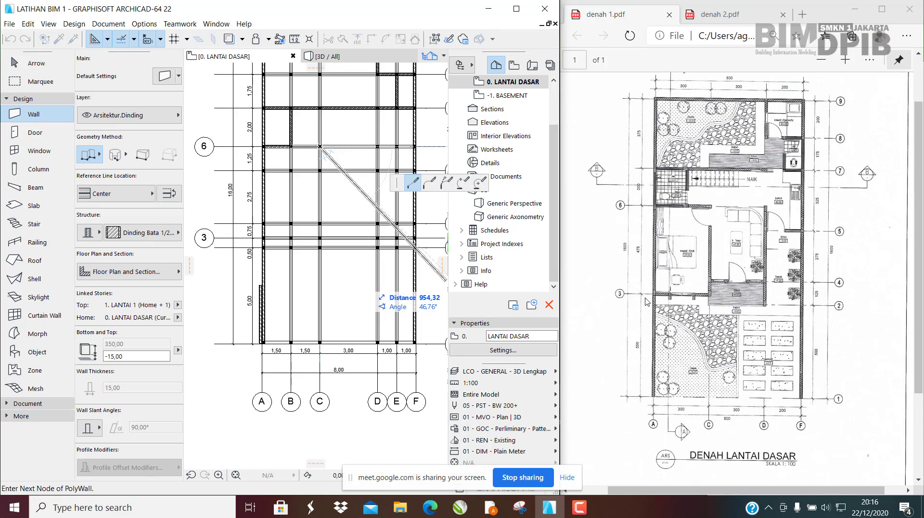
scroll(238, 269, up, 4)
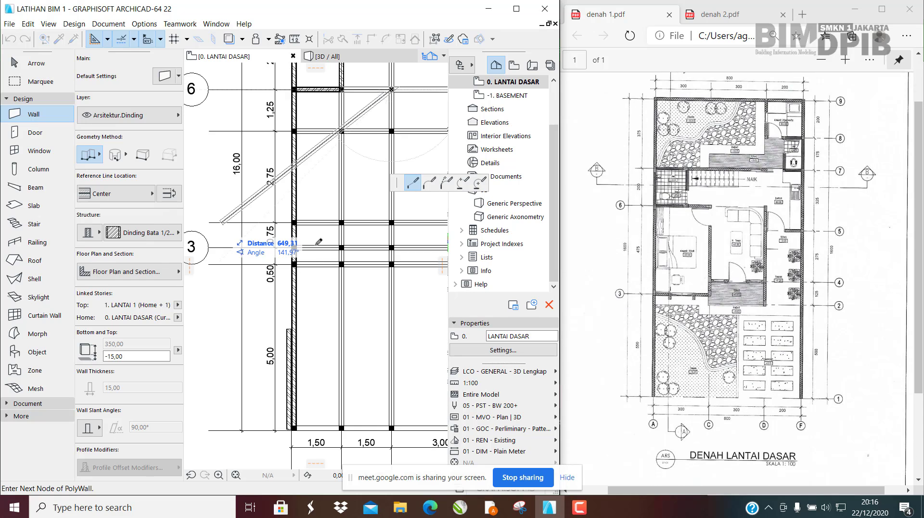
middle_drag(238, 270, 293, 275)
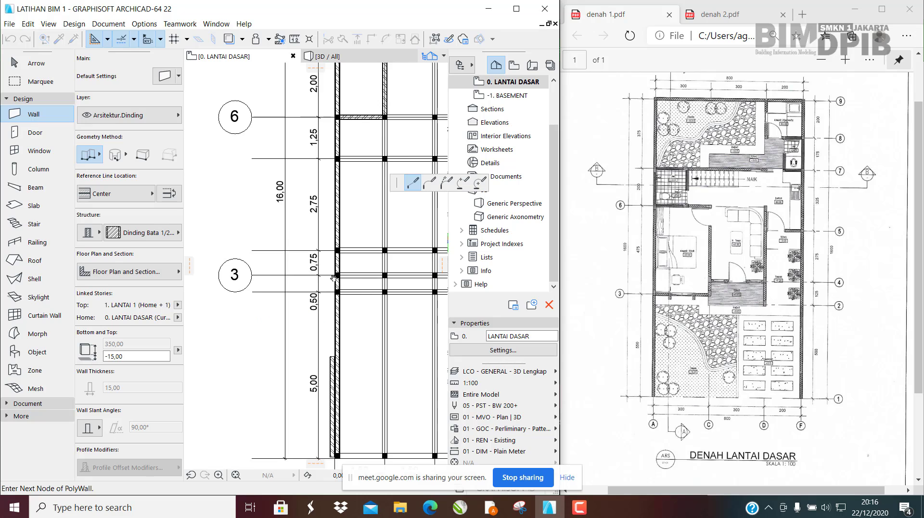
middle_drag(433, 278, 350, 281)
scroll(351, 281, up, 5)
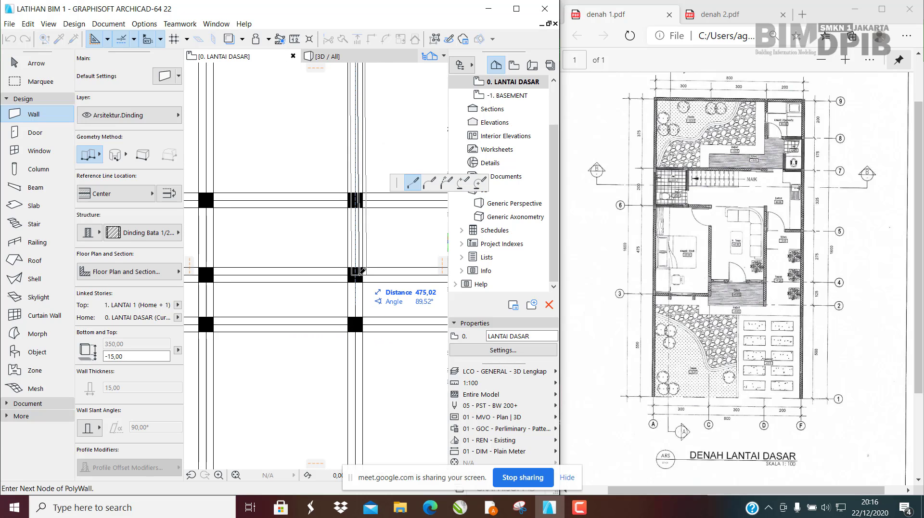
click(355, 274)
Step: Continue the polywall 300 cm along grid 3 to the outer edge of the grid A column and finish the wall
scroll(355, 274, down, 3)
middle_drag(242, 279, 337, 274)
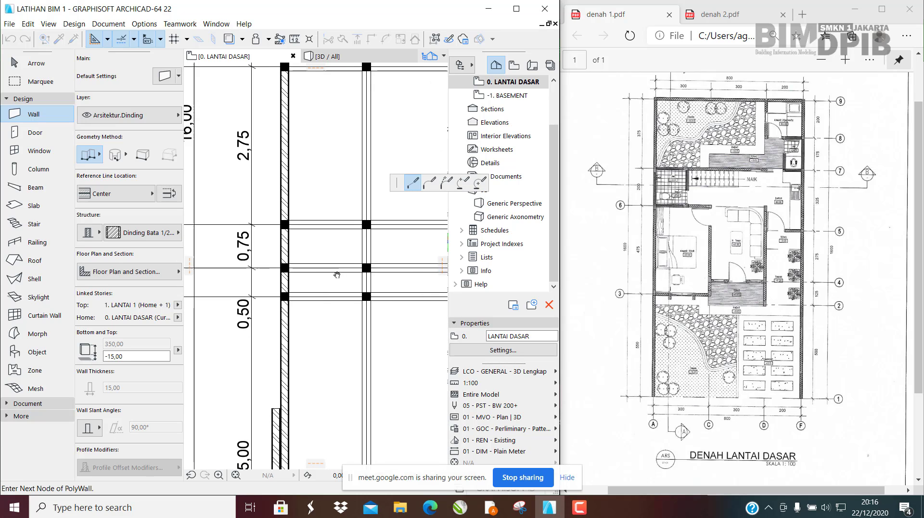
scroll(285, 266, up, 2)
scroll(274, 264, up, 2)
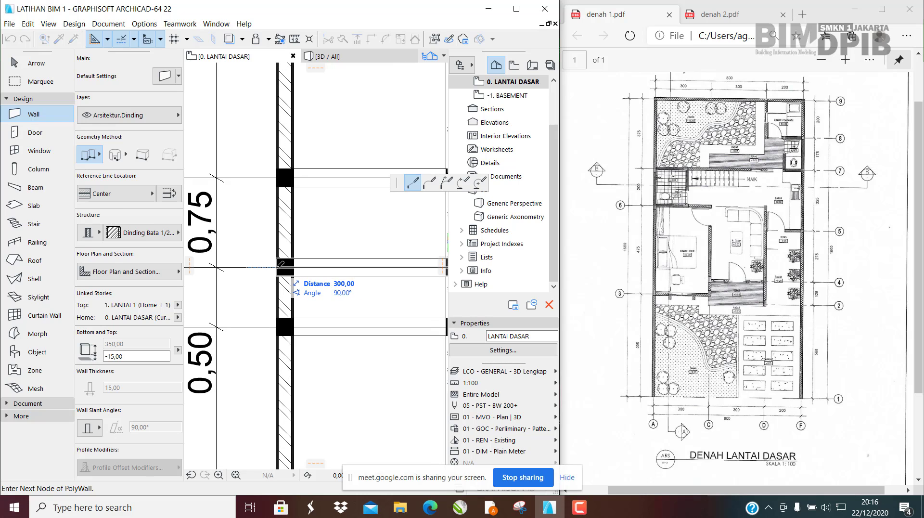
double_click(281, 265)
scroll(280, 264, down, 5)
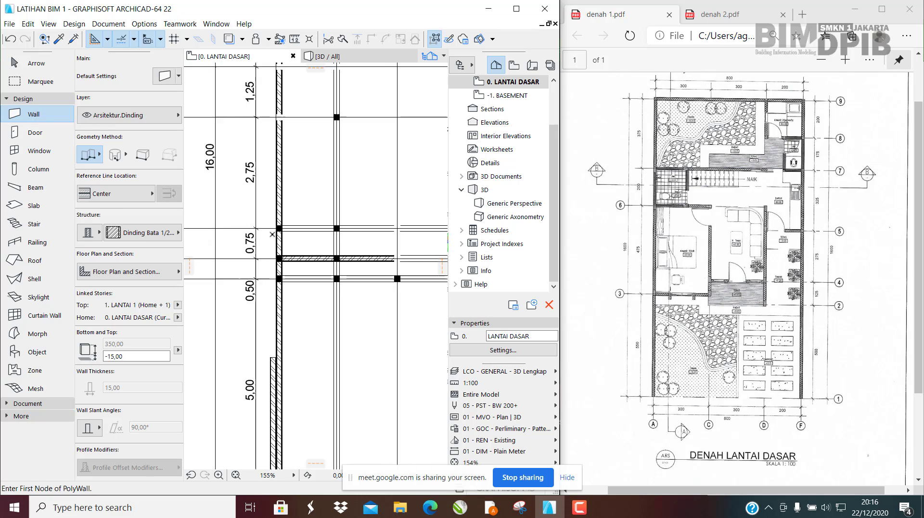
Step: Start a polywall at the outer edge of the column at grids F and 5 and run it along grid 5 to the grid D column
middle_drag(318, 249, 310, 291)
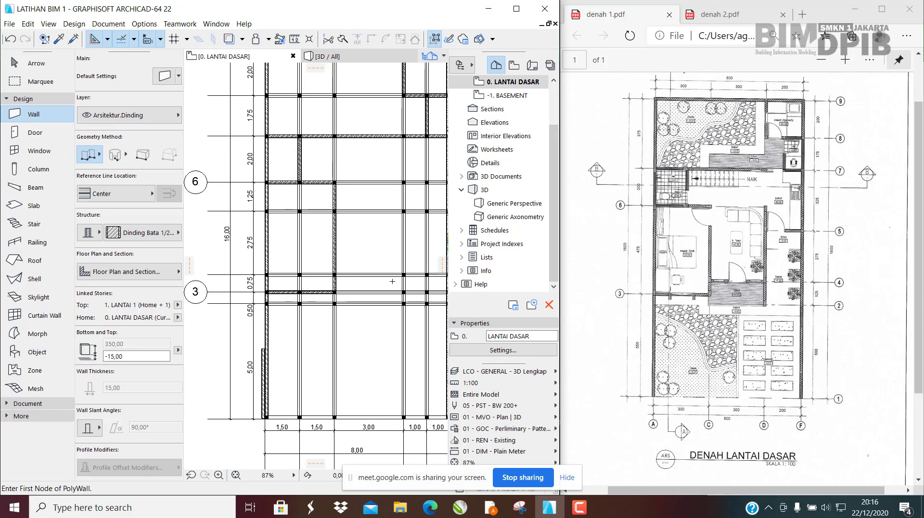
middle_drag(349, 220, 255, 234)
middle_drag(313, 238, 317, 252)
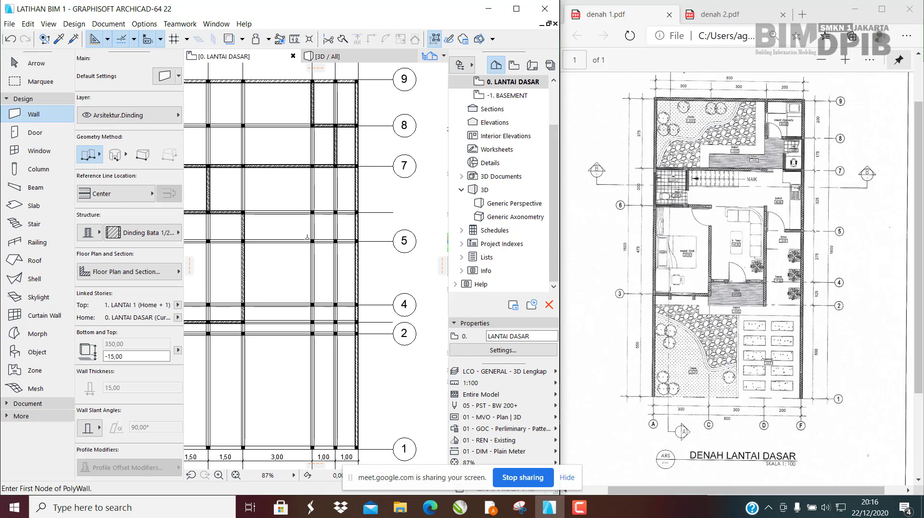
scroll(307, 238, up, 4)
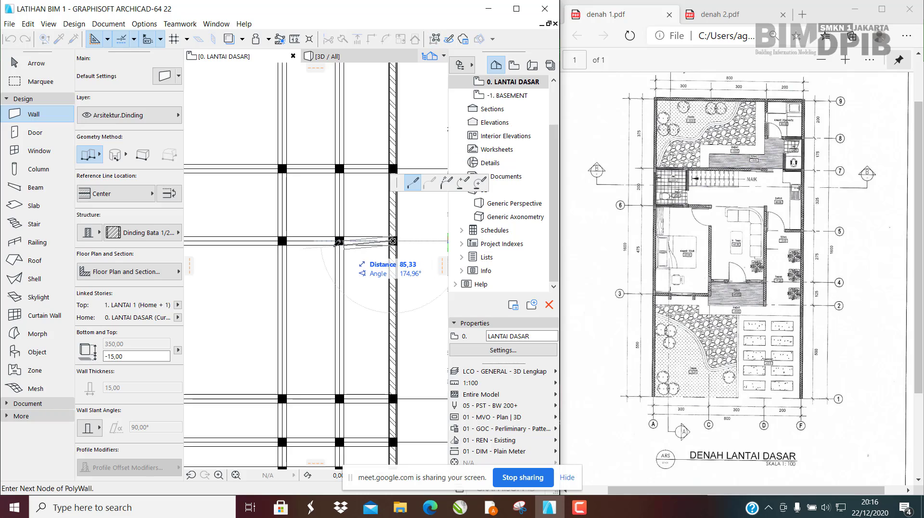
scroll(392, 241, up, 6)
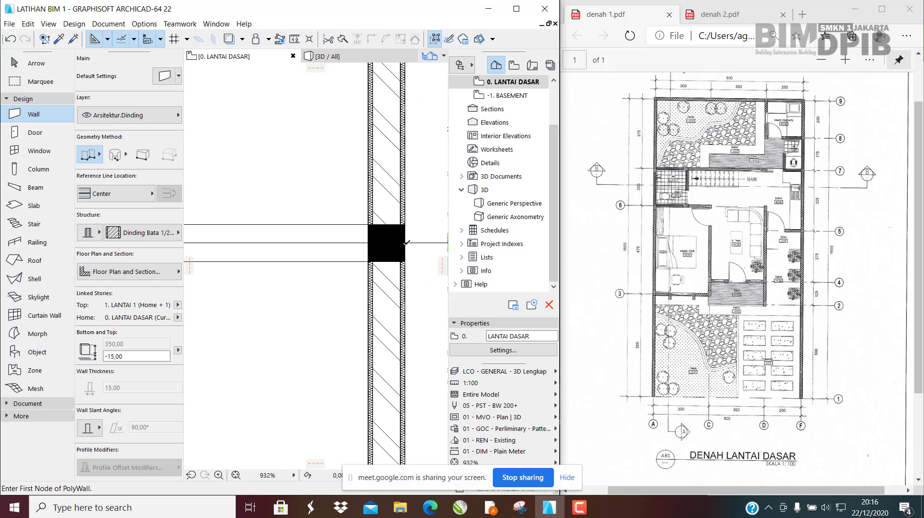
click(407, 243)
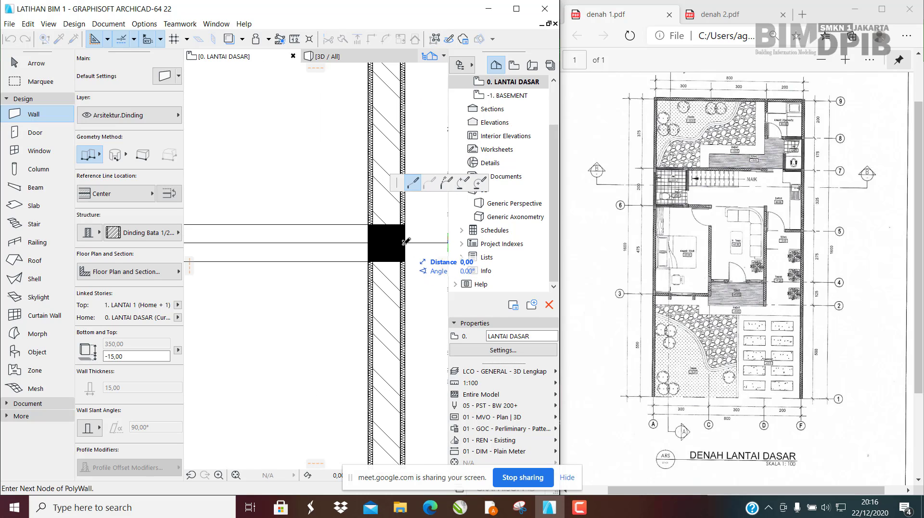
scroll(405, 242, down, 5)
scroll(320, 239, up, 3)
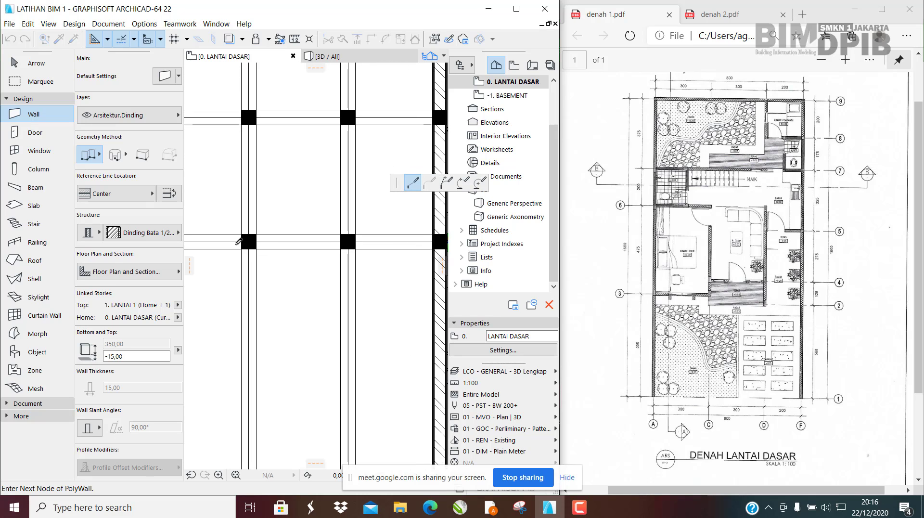
click(316, 241)
Step: Continue the polywall 132.5 cm along grid D to the far edge of the column at grid 6 and finish the wall
scroll(311, 238, down, 4)
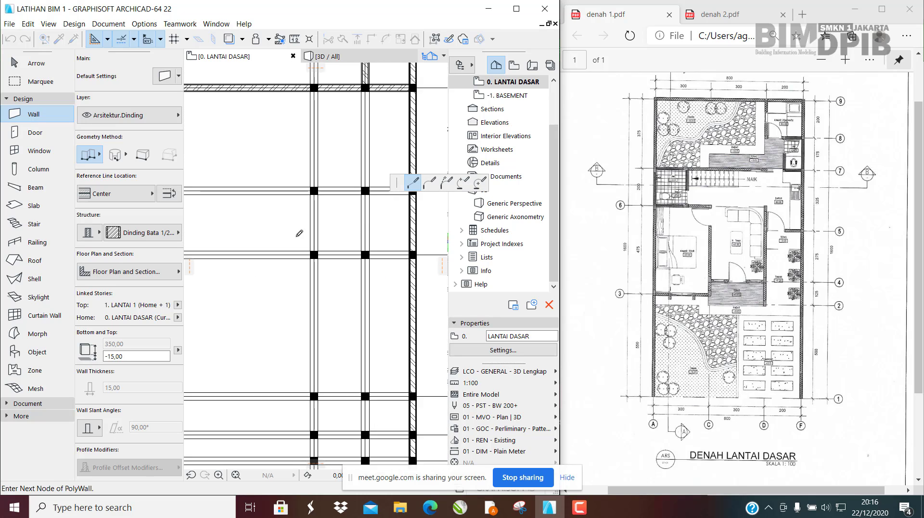
middle_drag(295, 225, 305, 231)
scroll(283, 172, up, 2)
middle_drag(313, 185, 323, 214)
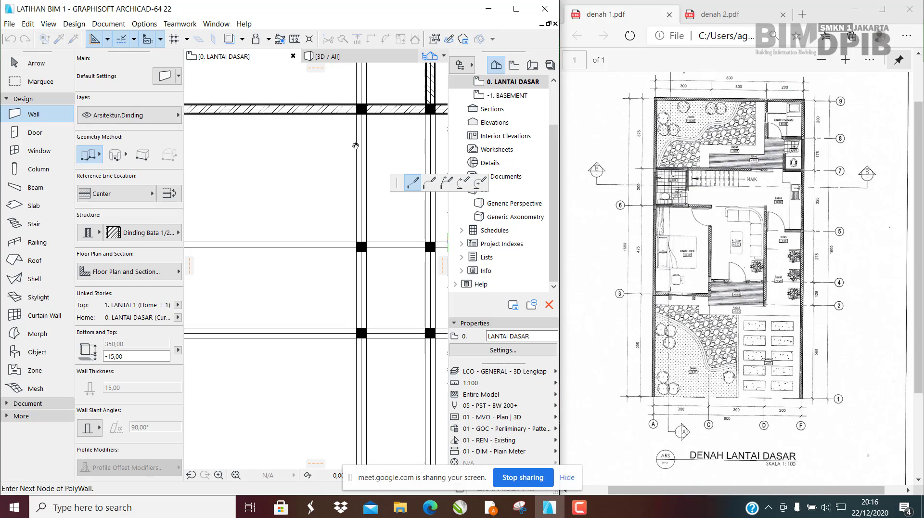
scroll(360, 128, down, 4)
scroll(362, 166, up, 7)
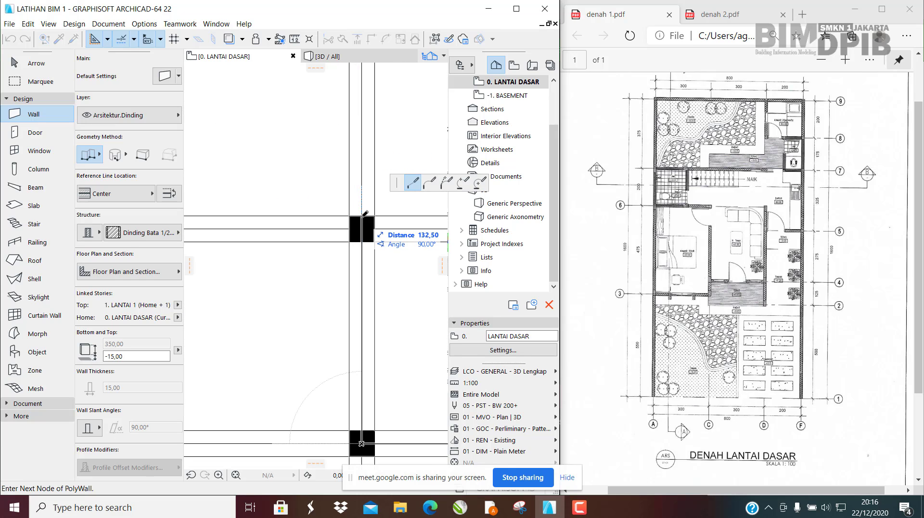
click(365, 213)
scroll(364, 214, down, 5)
middle_drag(339, 303, 337, 264)
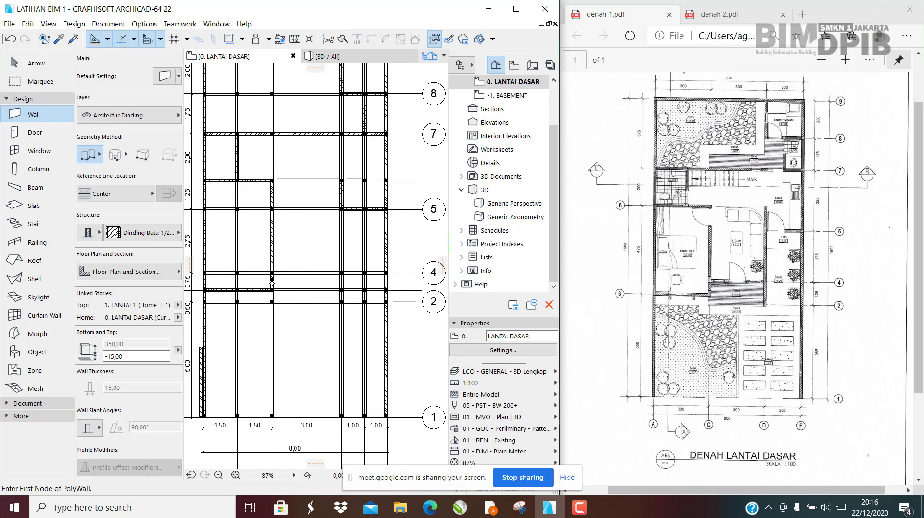
Step: Start a polywall at the column at grids C and 4 with a first segment along grid 4 to the grid D column
scroll(279, 267, up, 5)
scroll(279, 265, up, 3)
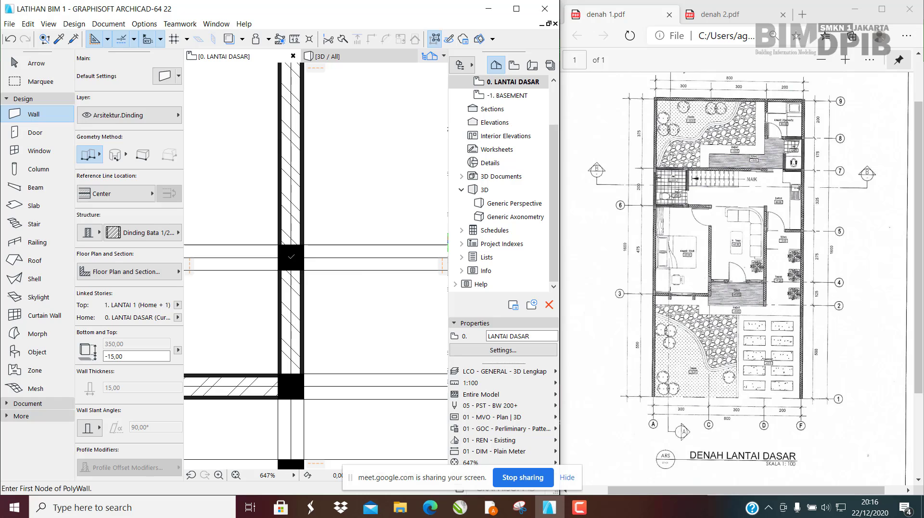
click(288, 258)
scroll(200, 255, down, 6)
scroll(355, 245, up, 5)
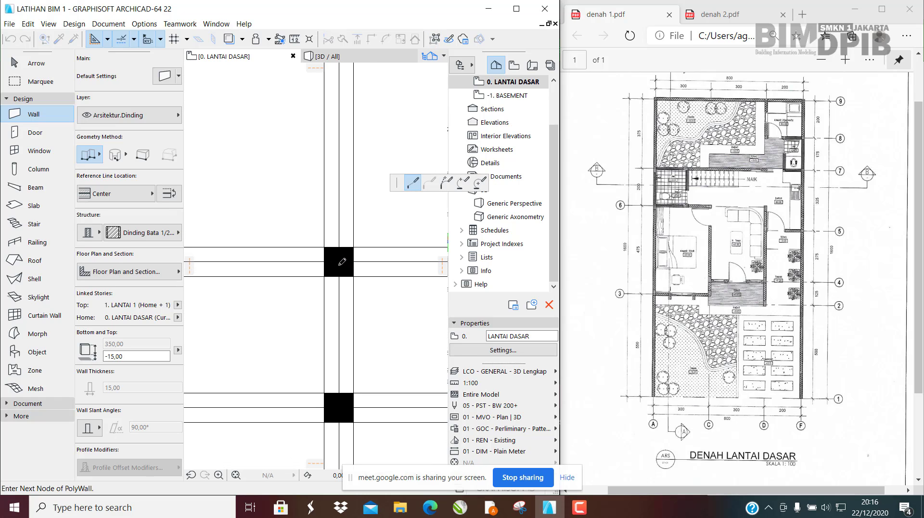
click(341, 261)
scroll(324, 267, down, 6)
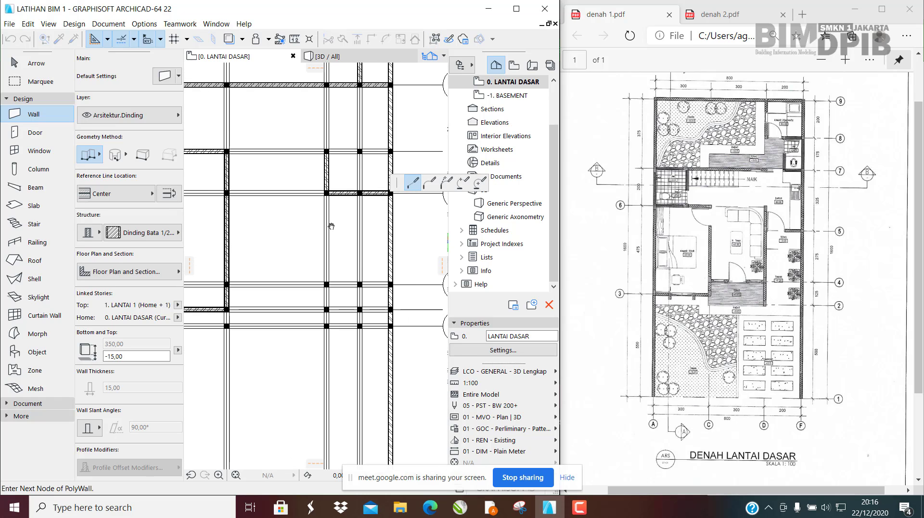
Step: Continue the polywall along grid D to the column at grid 5 and finish the wall
scroll(327, 194, up, 6)
scroll(327, 204, up, 1)
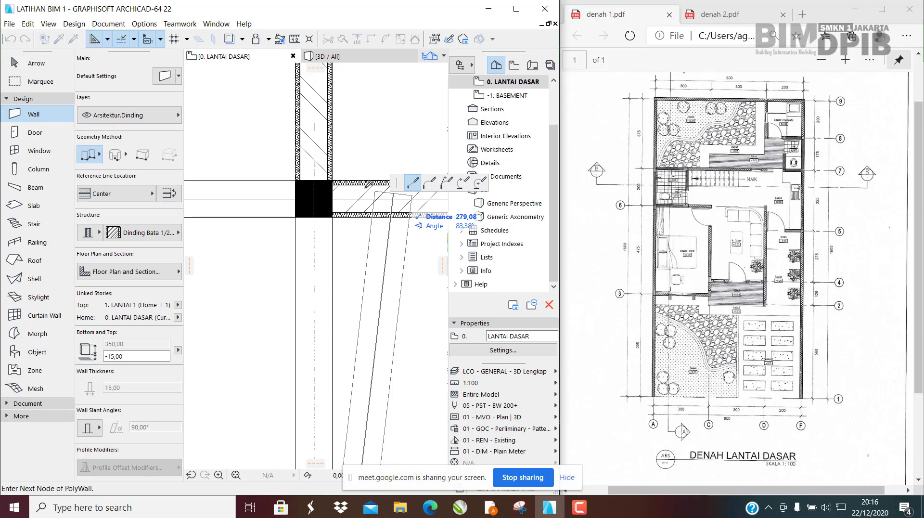
scroll(364, 254, down, 2)
scroll(365, 254, down, 2)
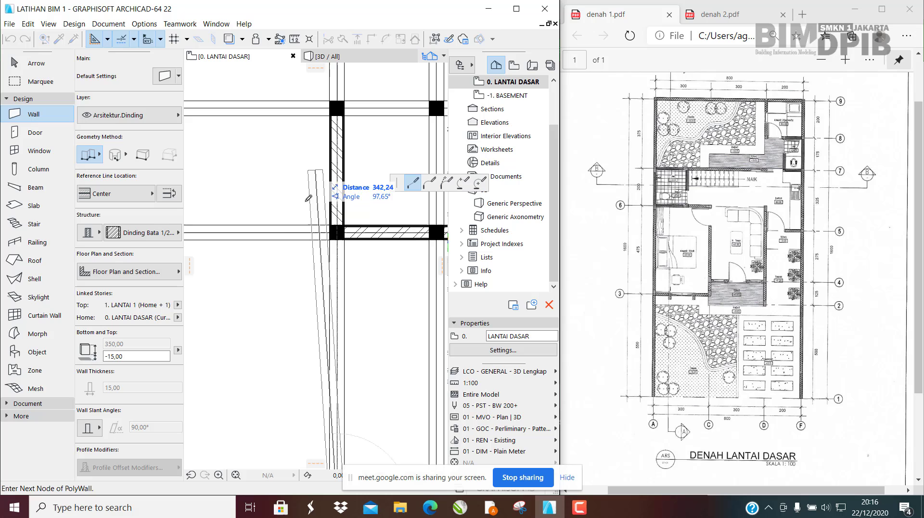
double_click(337, 232)
scroll(330, 262, down, 5)
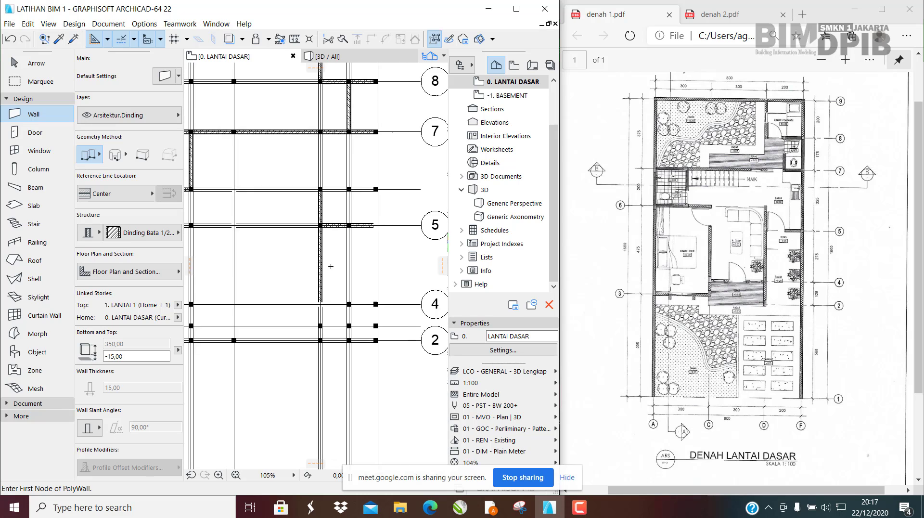
Step: Draw a wall along grid D from the column at grid 4 to the column at grid 2
scroll(343, 290, up, 2)
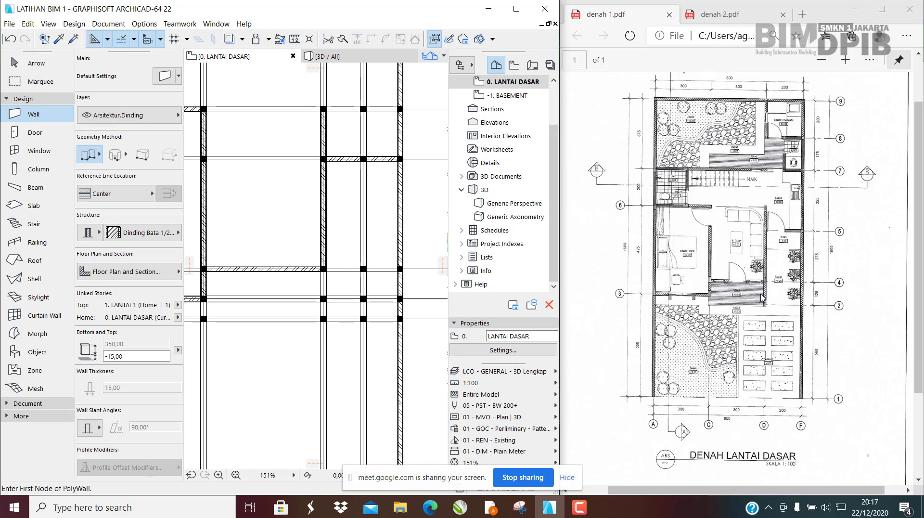
scroll(356, 248, up, 3)
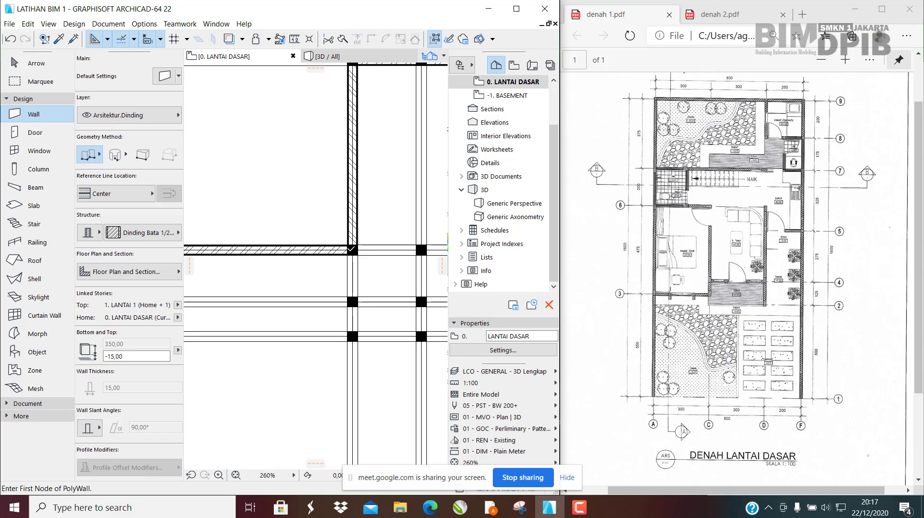
click(353, 249)
middle_drag(354, 338, 355, 293)
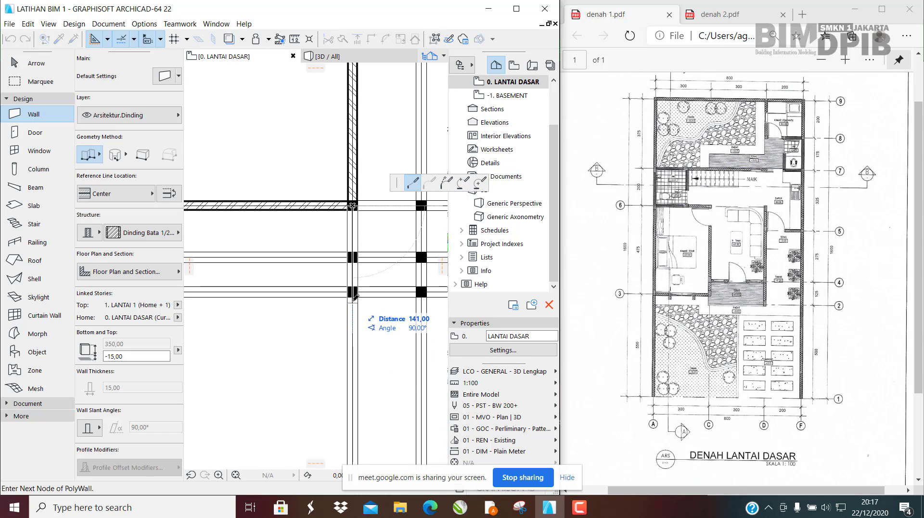
double_click(353, 296)
scroll(371, 268, down, 7)
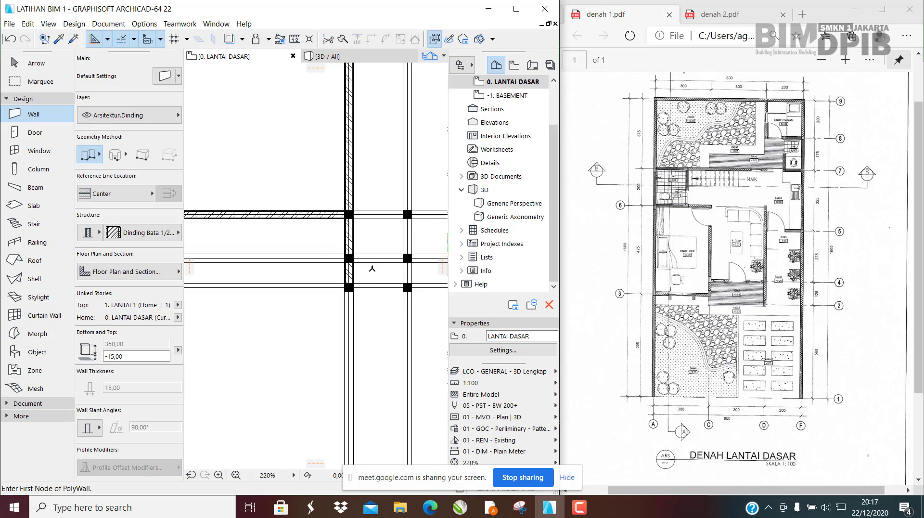
Step: Leave the Wall tool and review the ground floor wall layout against denah 1.pdf
middle_drag(348, 170, 378, 268)
scroll(407, 216, up, 3)
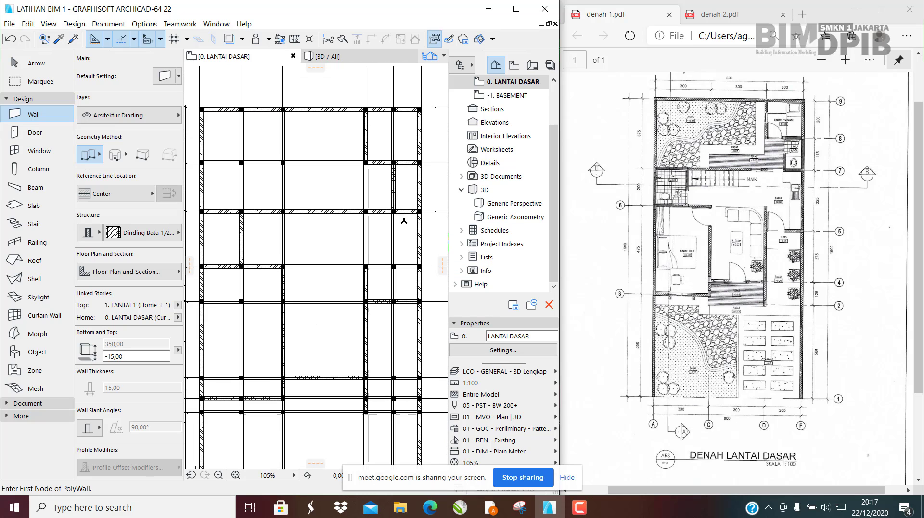
middle_drag(366, 216, 390, 263)
scroll(380, 244, down, 1)
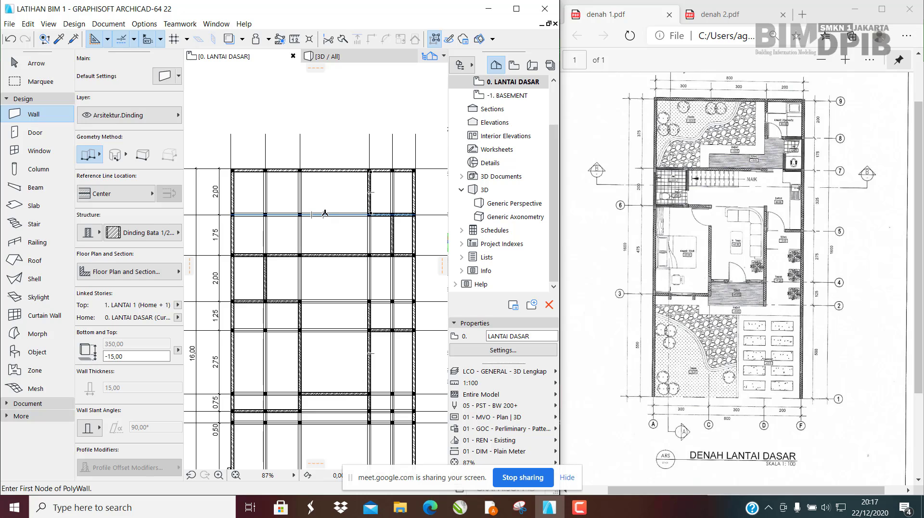
key(Escape)
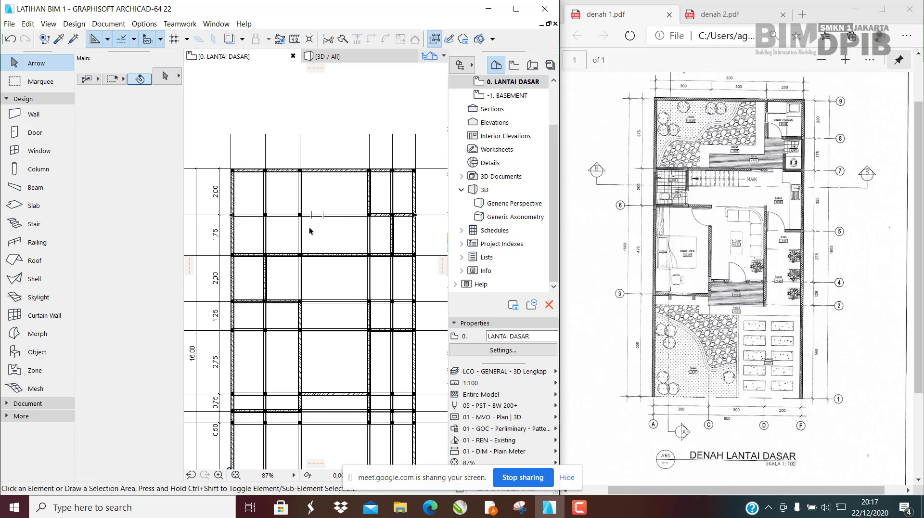
scroll(305, 220, up, 2)
middle_drag(283, 210, 302, 198)
scroll(301, 198, down, 4)
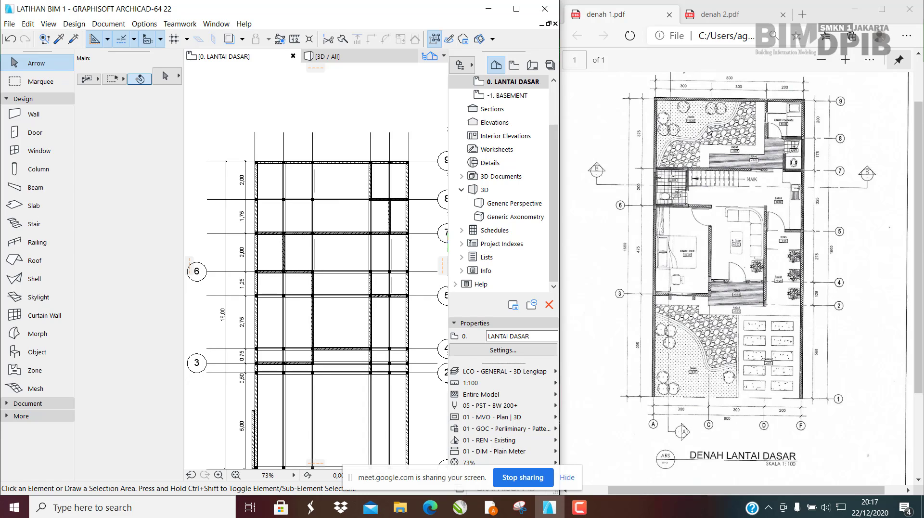
Step: Inspect the walls and beams in the 3D view and return to the ground floor plan
click(330, 56)
shift+middle_drag(255, 259, 229, 266)
middle_drag(443, 265, 411, 262)
scroll(309, 288, up, 5)
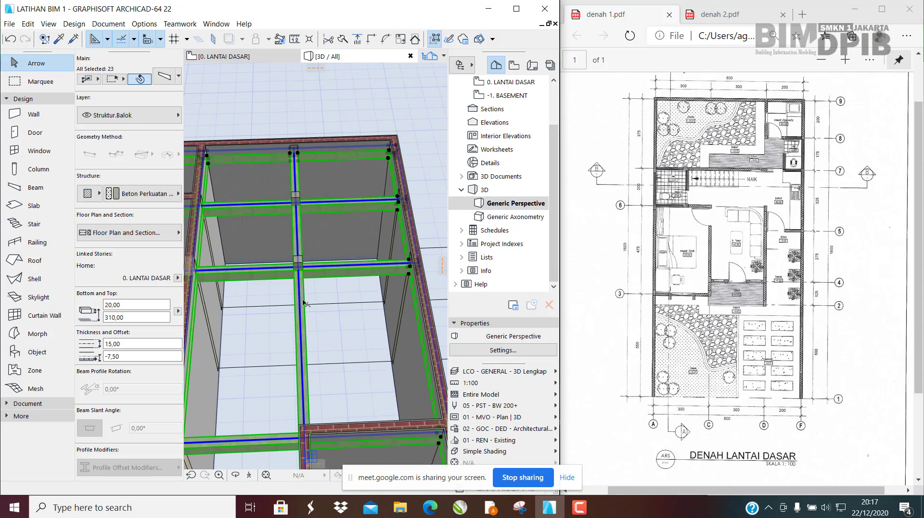
shift+middle_drag(304, 303, 312, 164)
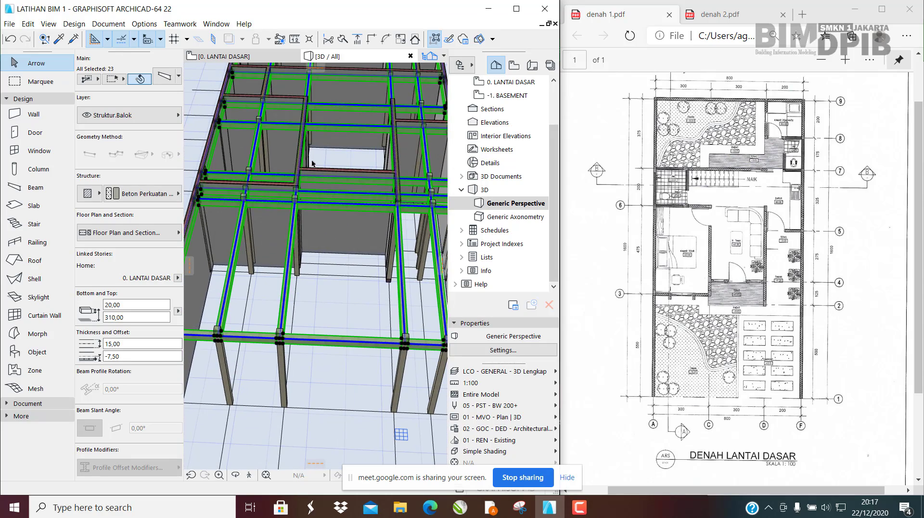
click(238, 61)
Step: Select the grid B beam in the floor plan to examine its extent, and deselect it
scroll(299, 188, up, 3)
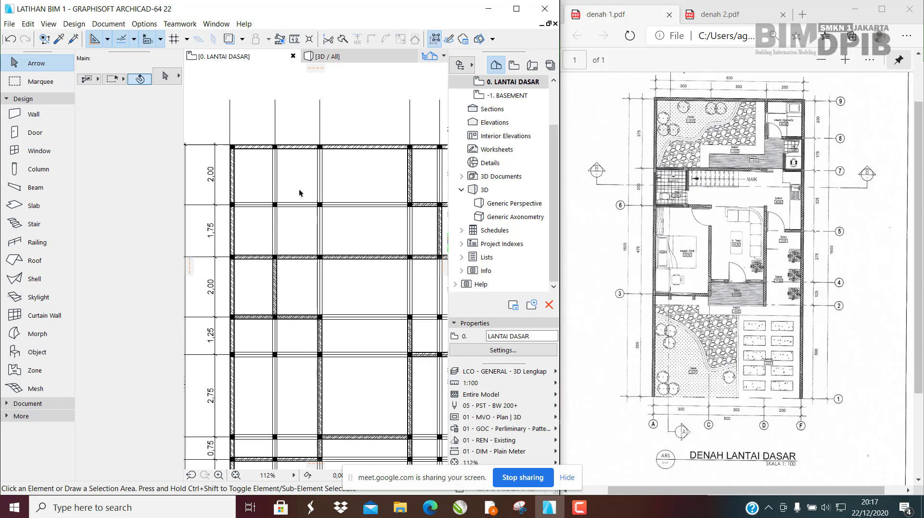
click(274, 176)
scroll(274, 187, up, 3)
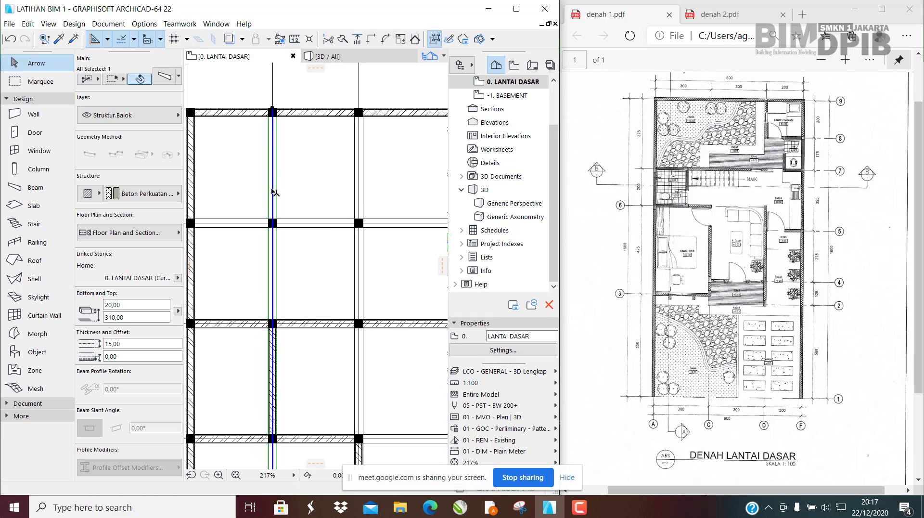
scroll(275, 188, down, 2)
click(279, 189)
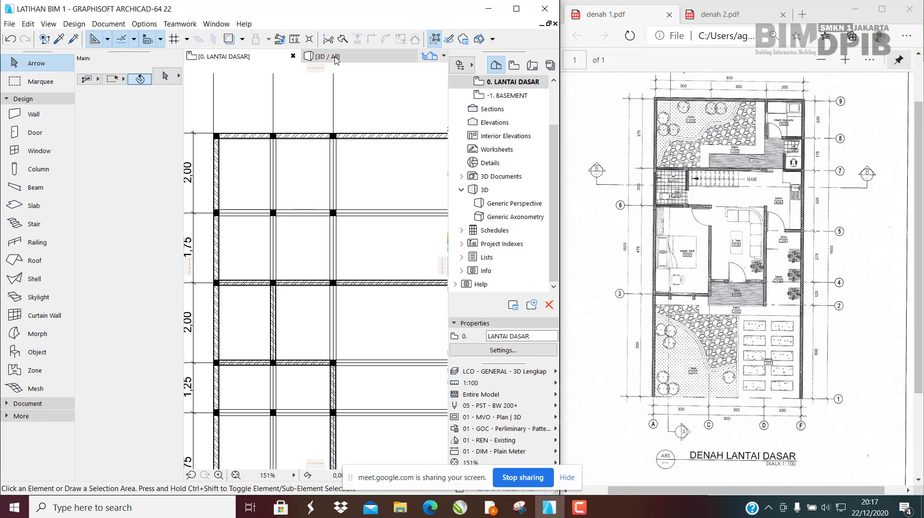
Step: Maximize the window and trim away the parts of the grid B and grid C beams between grids 9 and 8
click(517, 10)
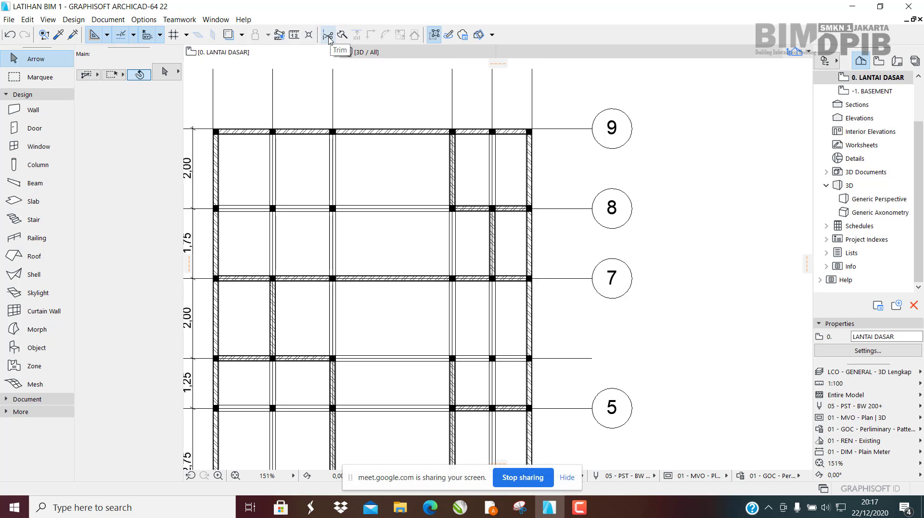
click(328, 35)
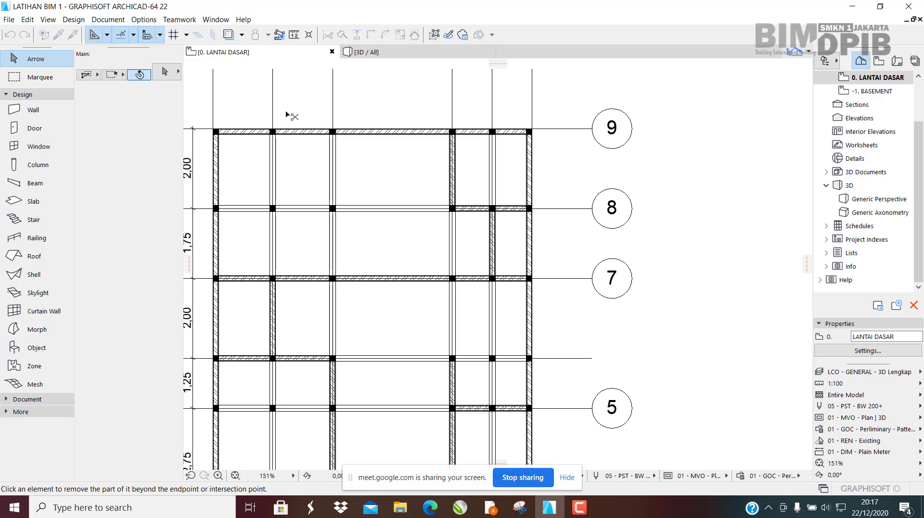
key(Escape)
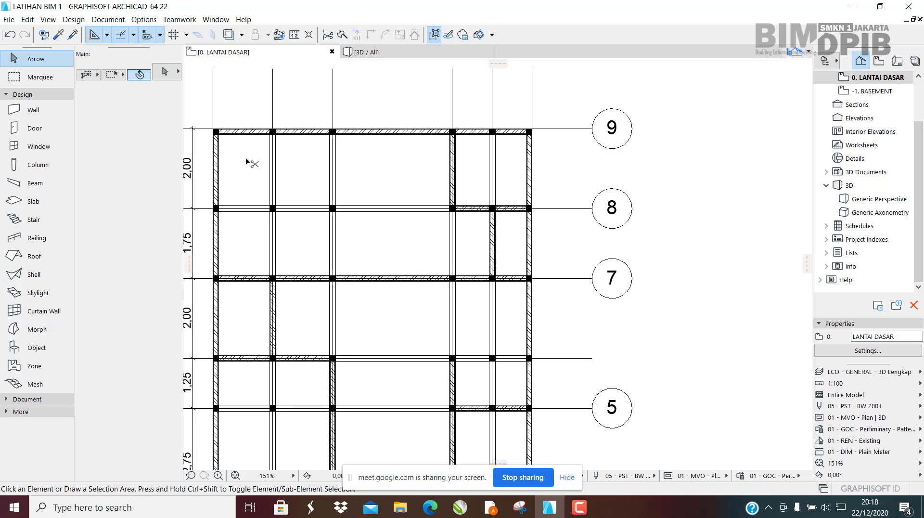
ctrl+click(274, 164)
ctrl+click(337, 163)
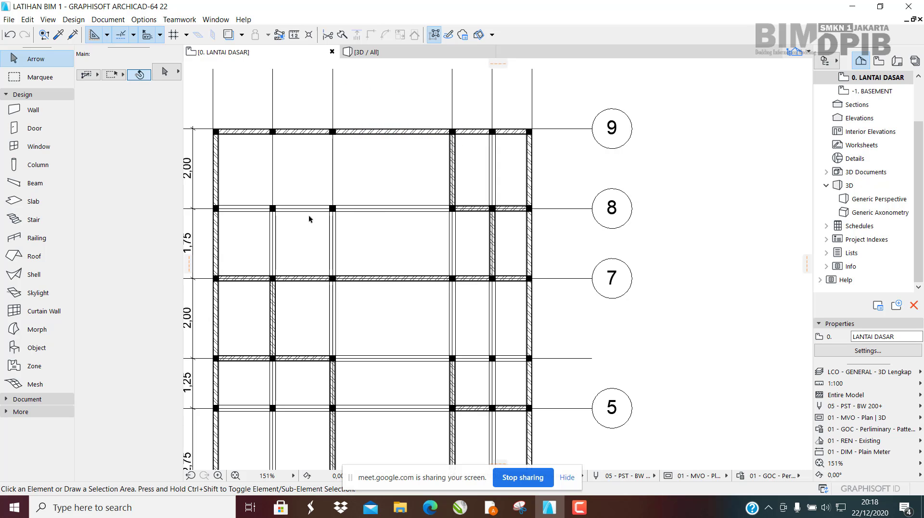
Step: Restore the window beside denah 1.pdf and compare the trimmed beam area between grids 9 and 8 with the floor plan
click(881, 6)
drag(486, 49, 635, 209)
drag(634, 175, 0, 139)
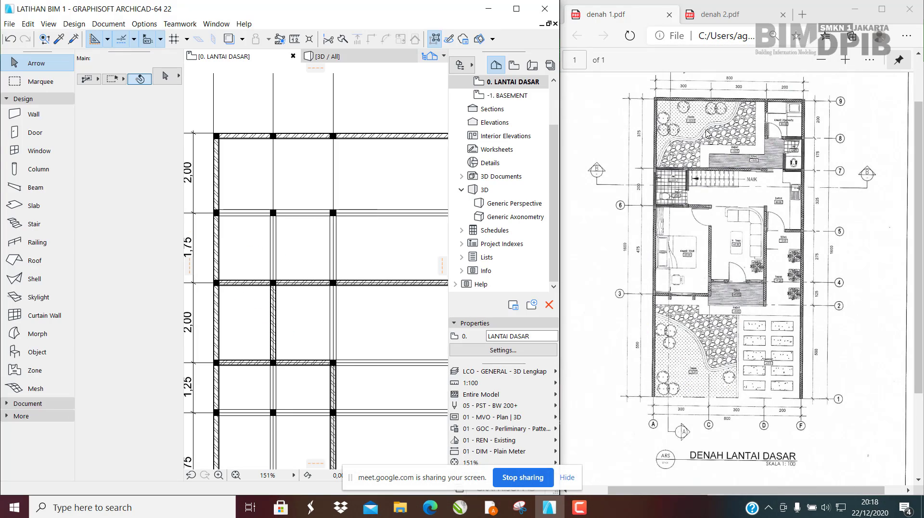
scroll(706, 134, down, 5)
scroll(706, 134, up, 5)
scroll(318, 192, down, 3)
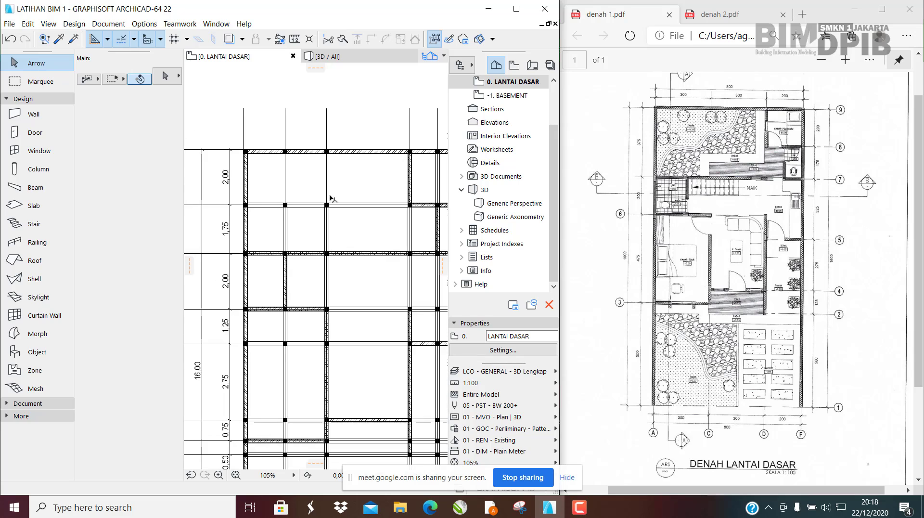
Step: Trim away the grid 8 beam between grids A and D, plus the grid B, C and D beam segments between grids 8 and 7
scroll(330, 198, up, 5)
click(322, 199)
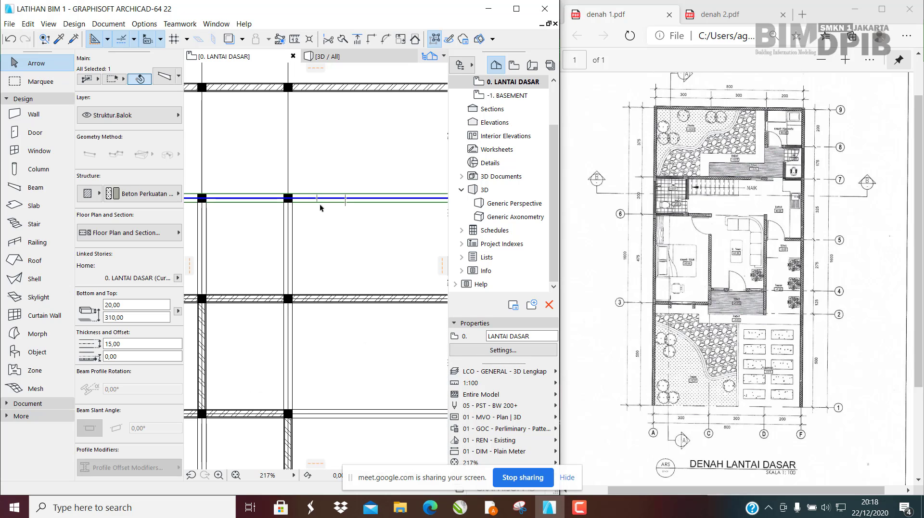
scroll(320, 204, down, 4)
key(Escape)
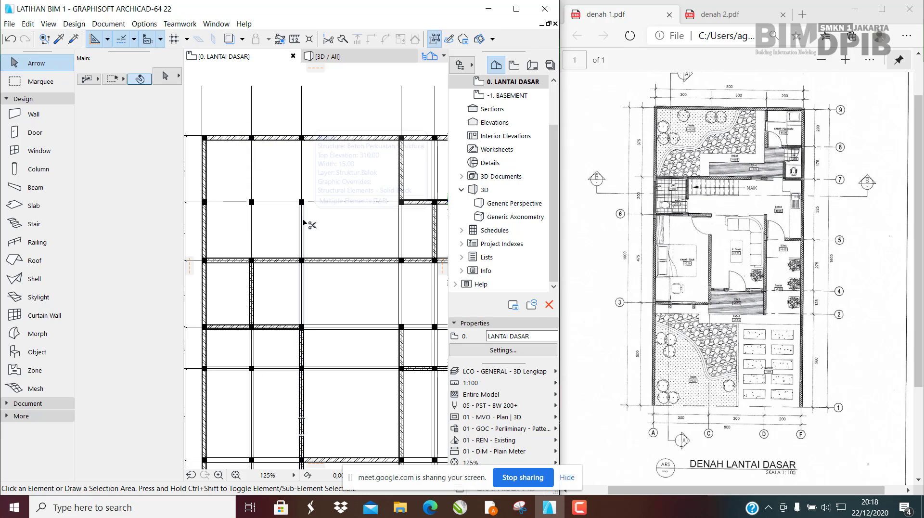
middle_drag(314, 243, 251, 241)
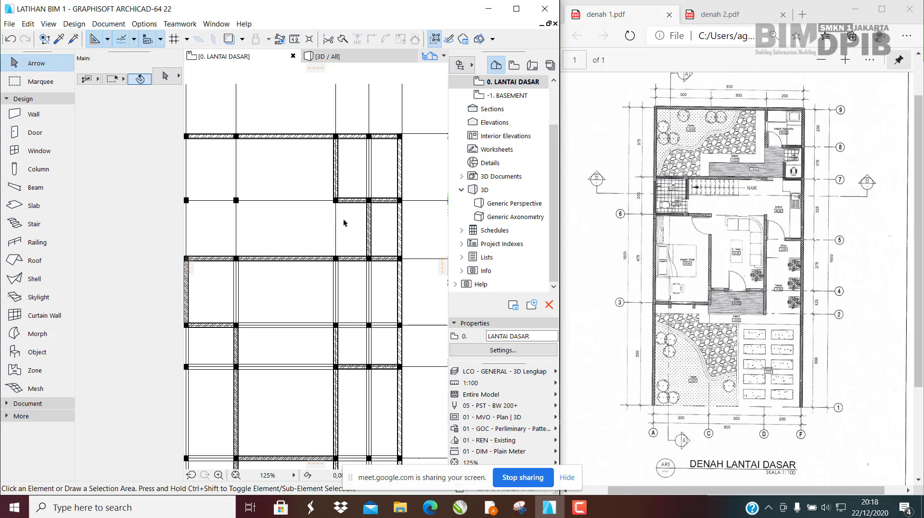
scroll(342, 219, up, 3)
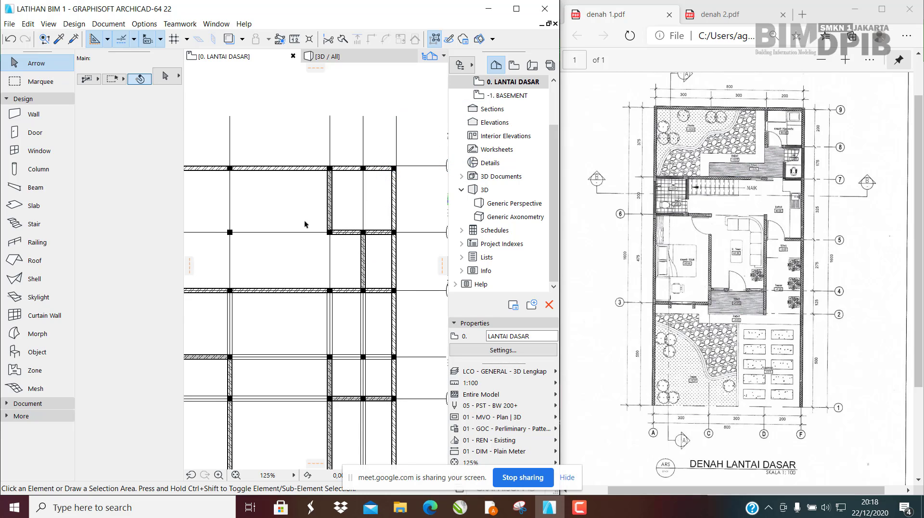
scroll(335, 195, left, 3)
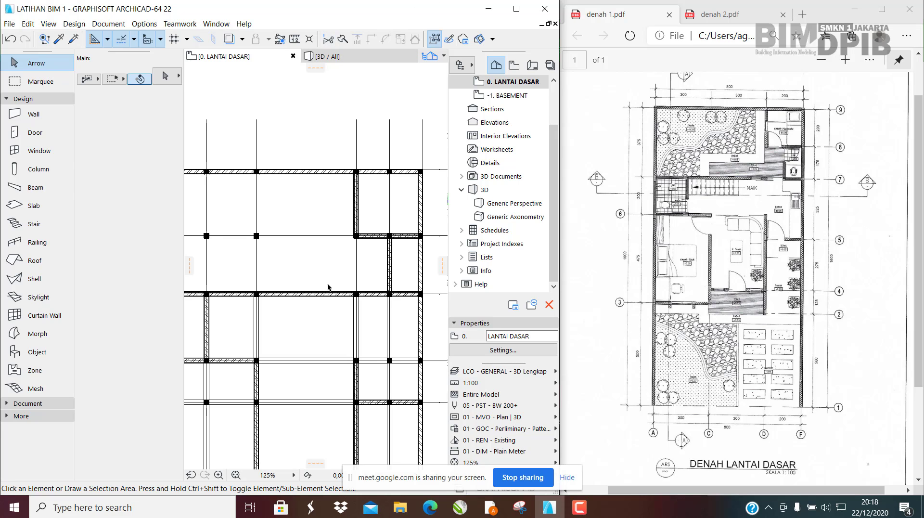
Step: Trim away the open grid E, D and C beam segments between grids 7 and 6, keeping the walls
scroll(375, 241, down, 4)
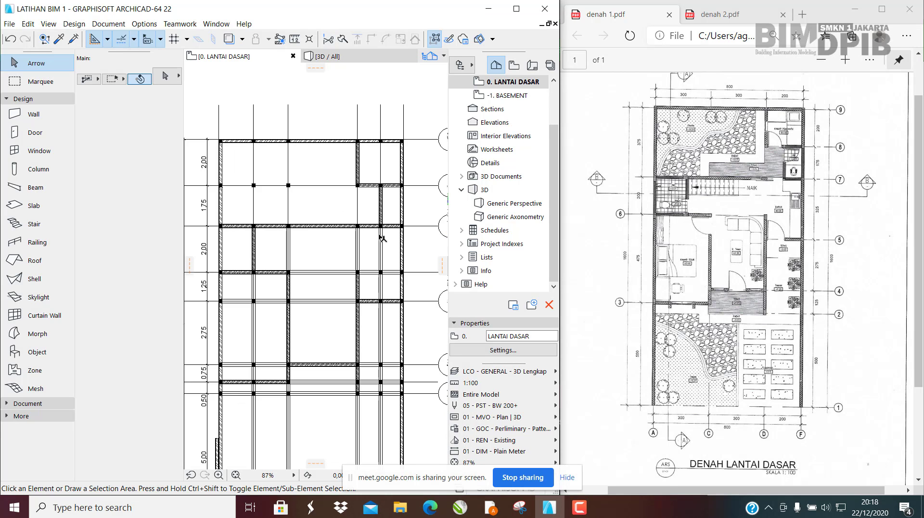
scroll(382, 238, up, 10)
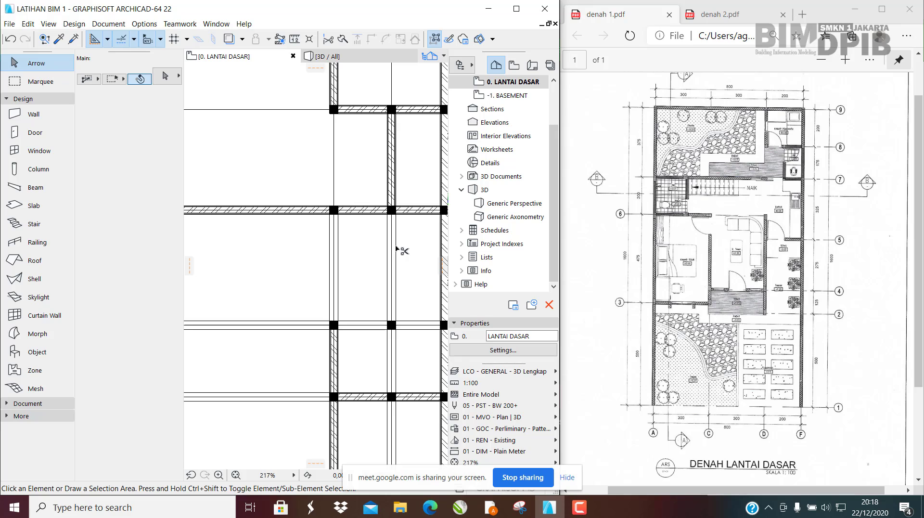
ctrl+click(396, 247)
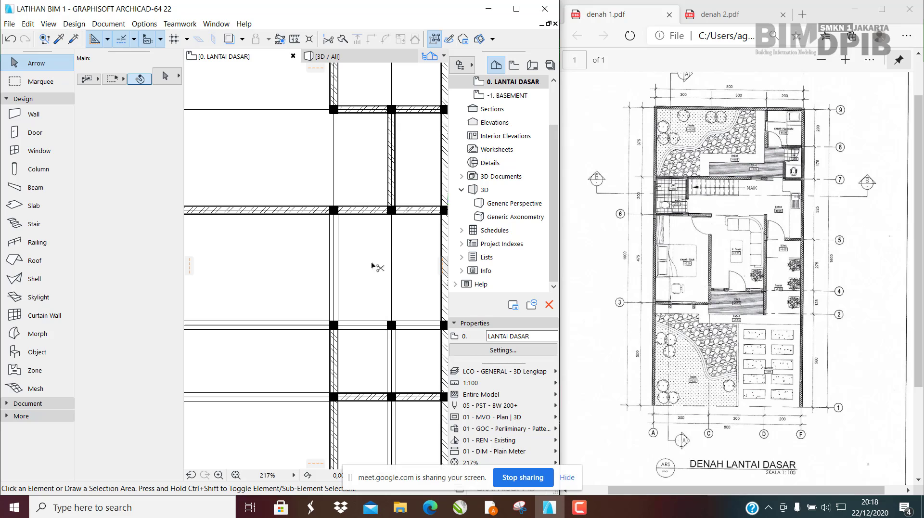
ctrl+click(339, 262)
scroll(338, 262, down, 5)
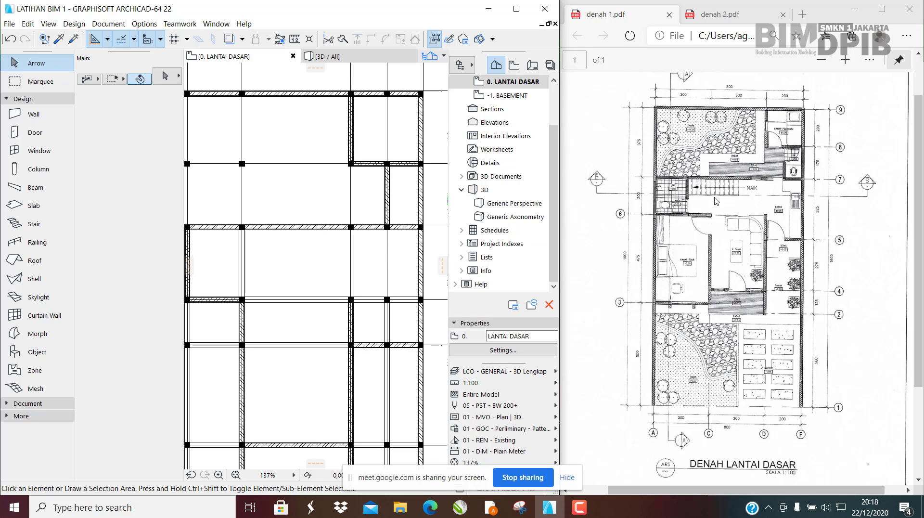
scroll(303, 253, up, 4)
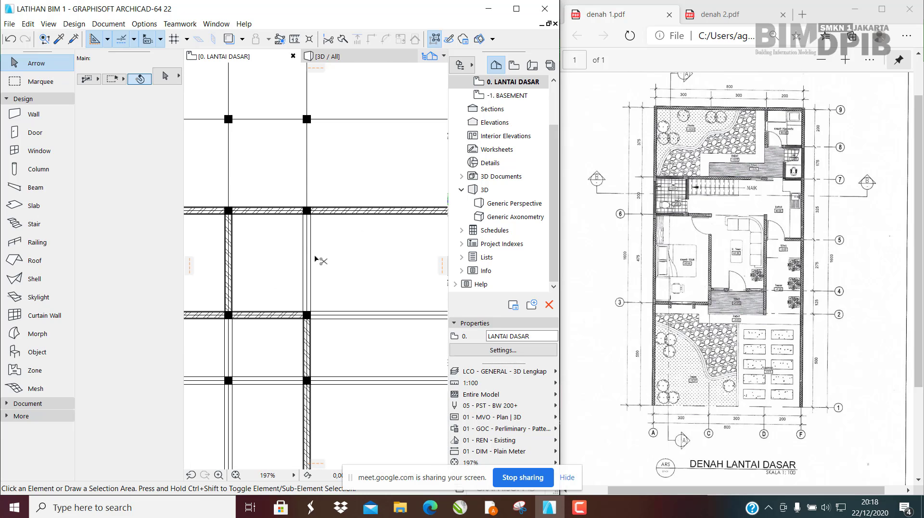
scroll(318, 248, left, 5)
scroll(318, 248, down, 2)
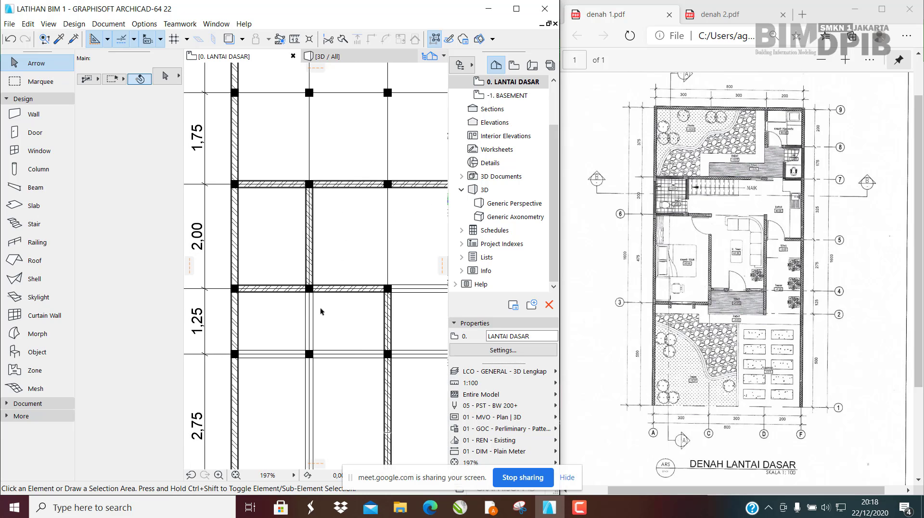
Step: Trim away the bedroom's interior beams: the grid B beam between grids 6 and 4 and the grid 5 beam between grids A and C
scroll(322, 312, down, 4)
scroll(322, 312, right, 1)
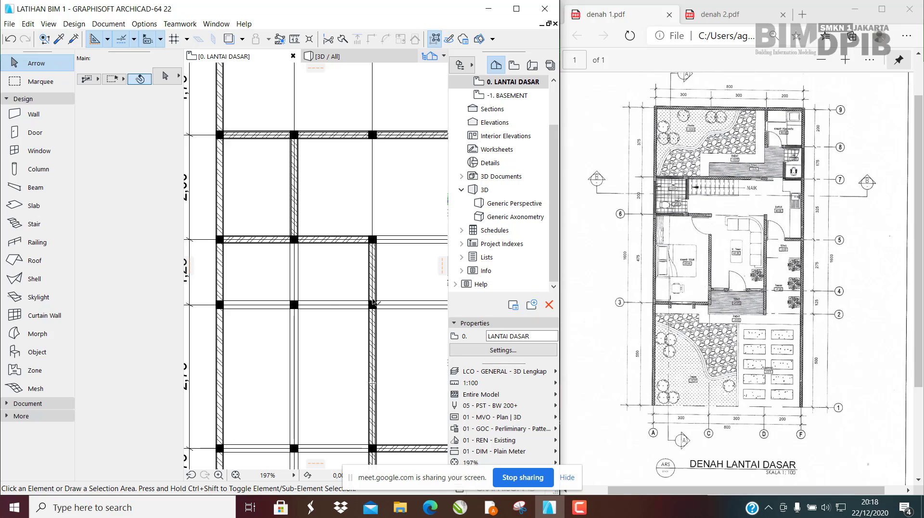
scroll(320, 260, down, 5)
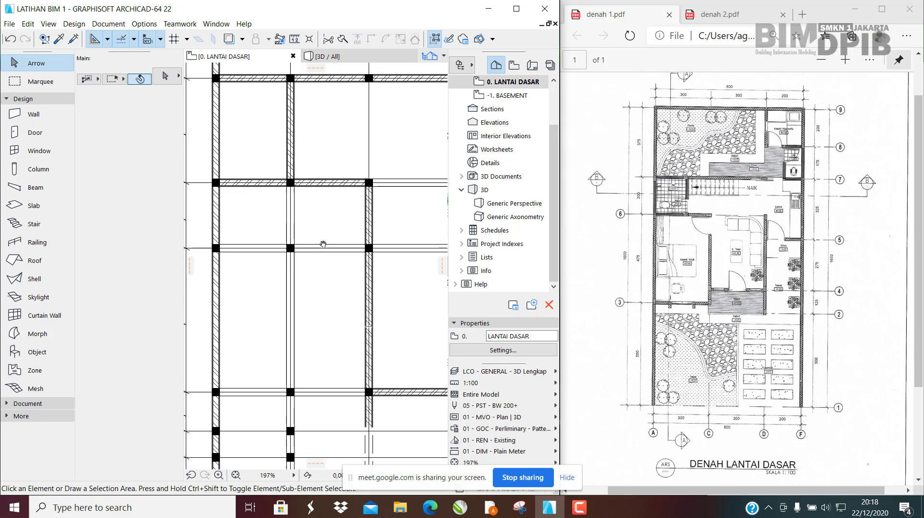
ctrl+click(293, 217)
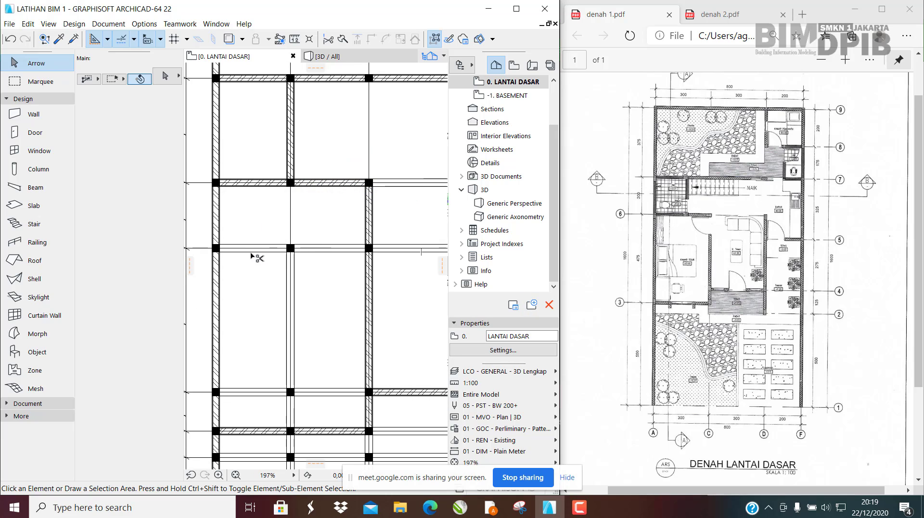
ctrl+click(251, 254)
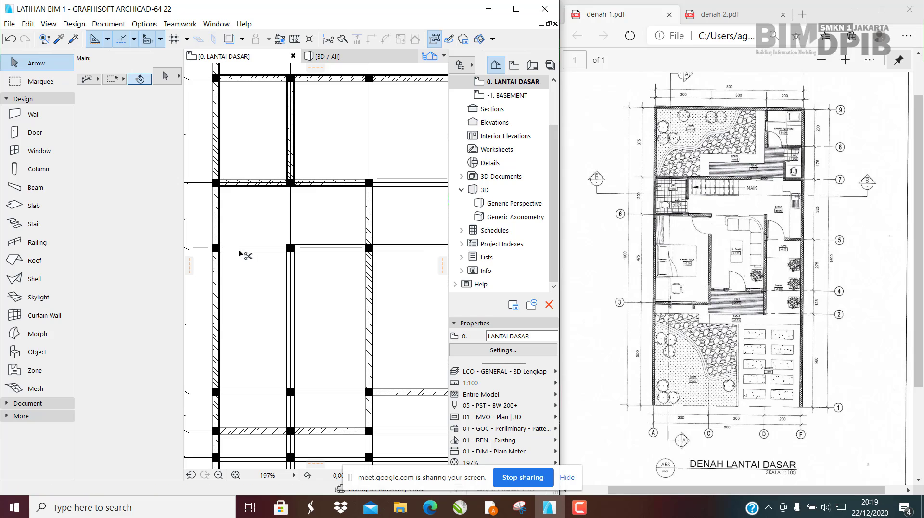
ctrl+click(308, 252)
ctrl+click(294, 281)
scroll(279, 299, down, 2)
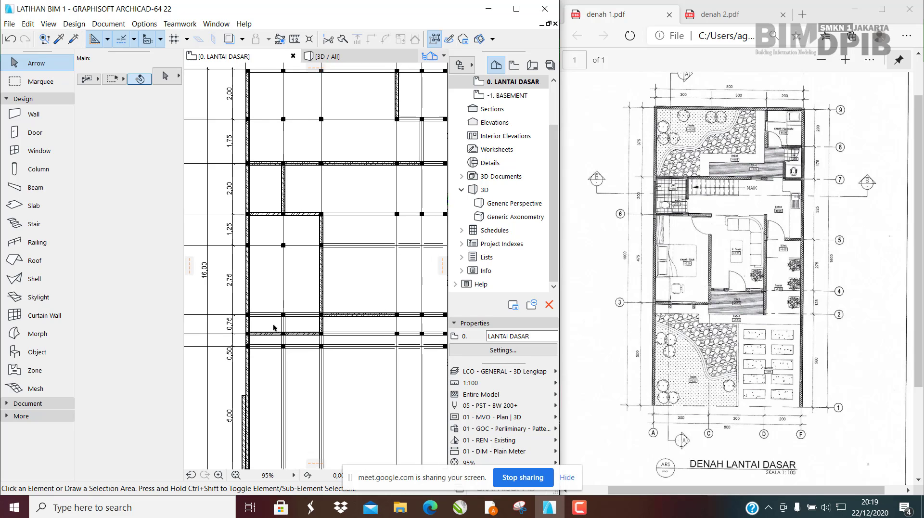
Step: Trim away the grid 4 beam segments between grids A and C
ctrl+click(252, 310)
ctrl+click(314, 312)
scroll(314, 312, down, 2)
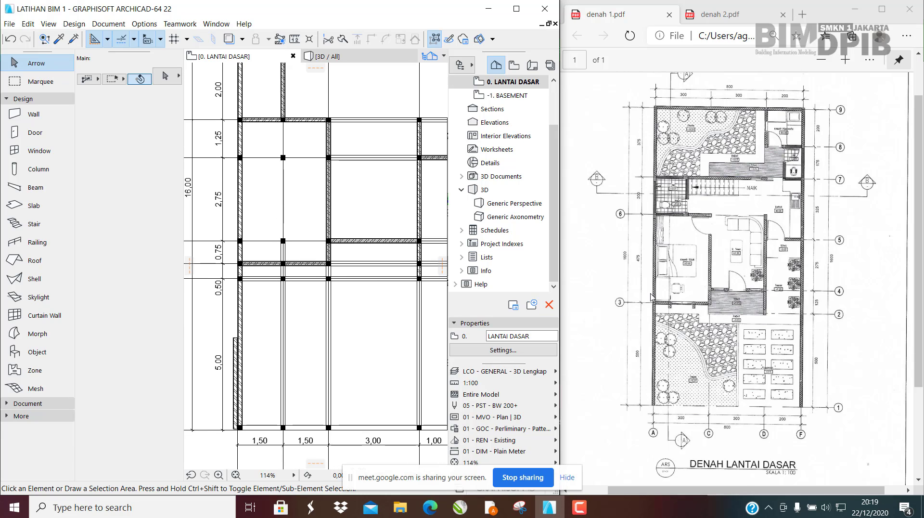
Step: Trim away the grid B beam between grids 4 and 1 and the grid 2 beam between grids A and C
scroll(228, 257, up, 1)
middle_drag(228, 257, 267, 269)
scroll(322, 265, down, 1)
scroll(319, 265, down, 1)
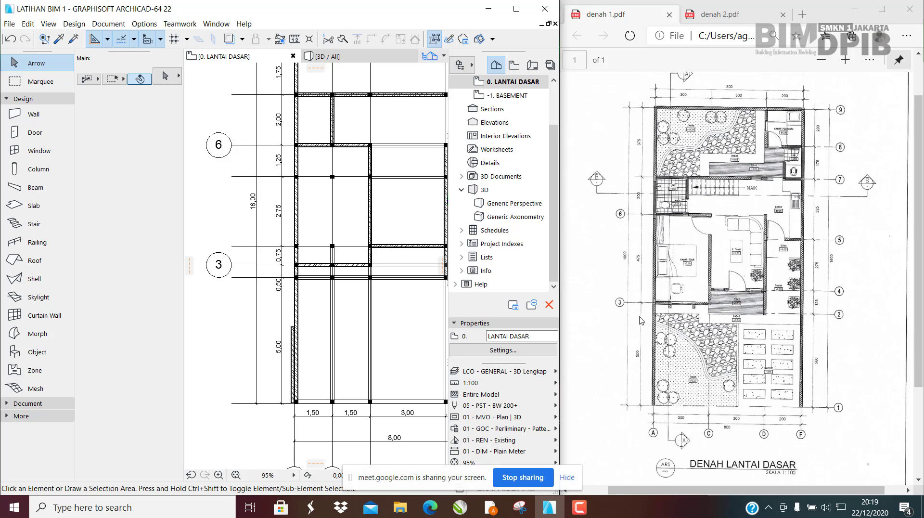
scroll(314, 279, up, 5)
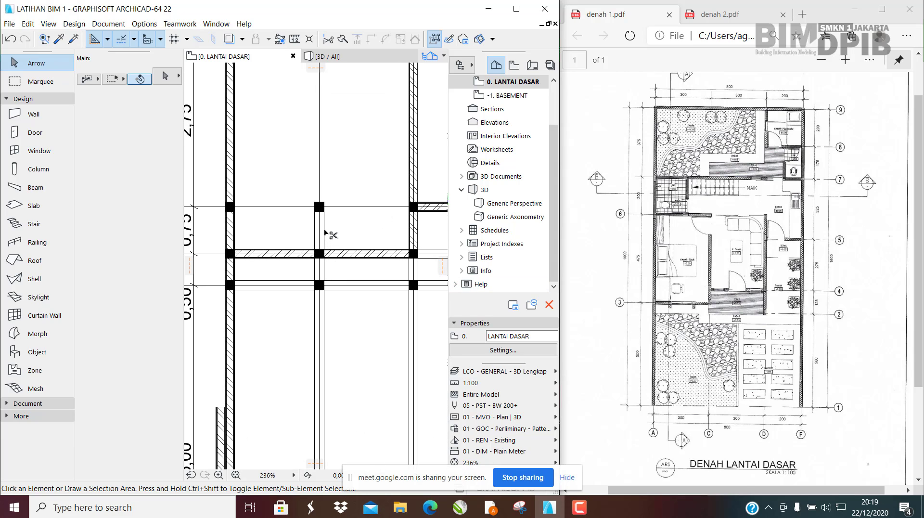
ctrl+click(285, 291)
ctrl+click(340, 291)
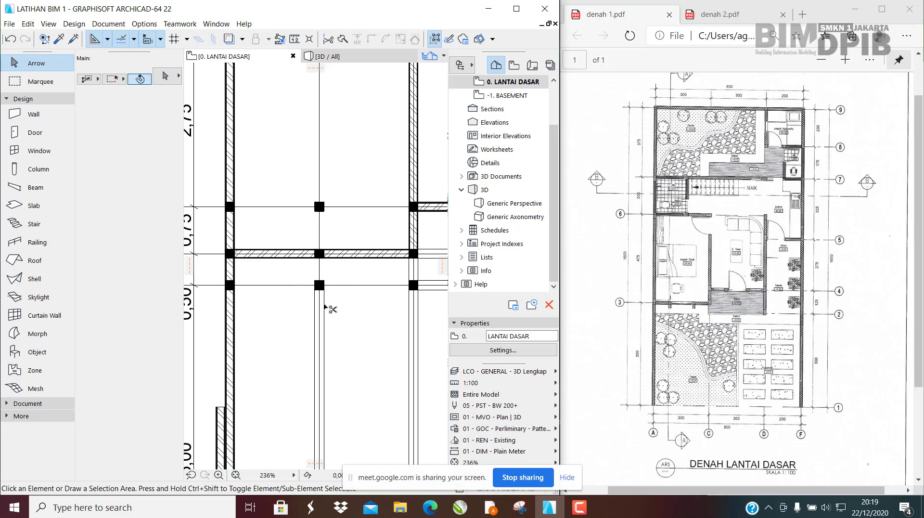
ctrl+click(324, 307)
Step: Trim away the grid 3 and grid 2 beams between grids C and D, together with the grid C beam between grids 3 and 1
scroll(344, 273, down, 3)
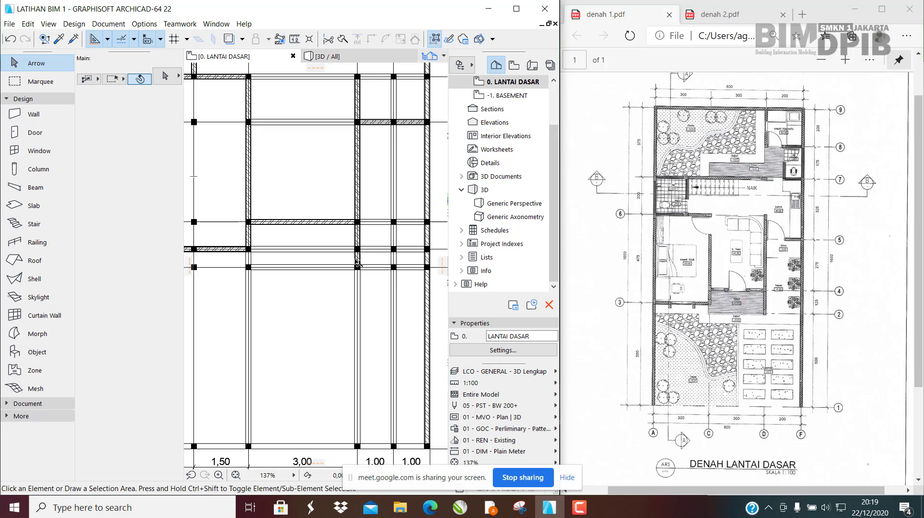
scroll(331, 272, down, 2)
scroll(331, 272, up, 3)
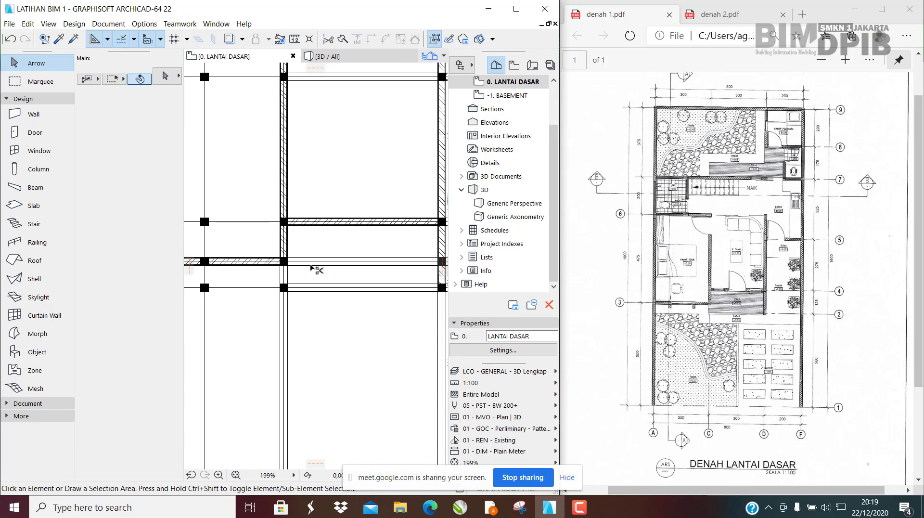
ctrl+click(311, 266)
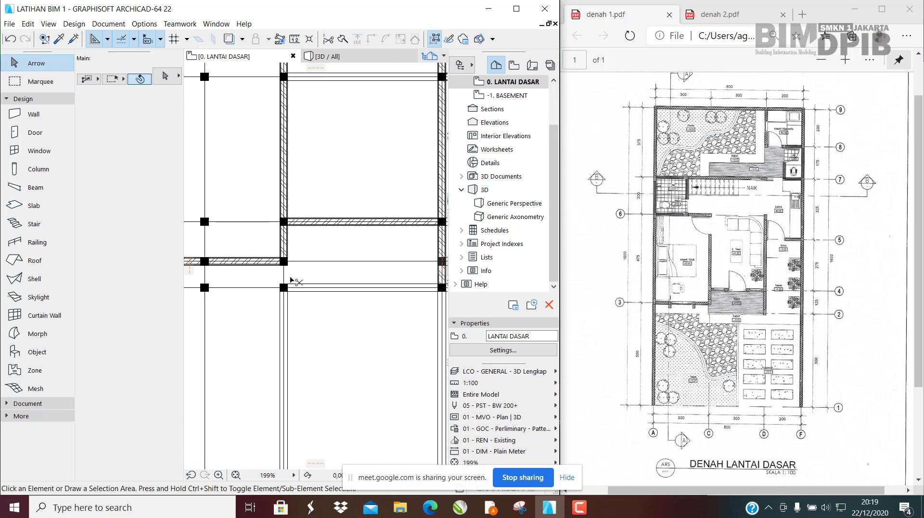
ctrl+click(297, 289)
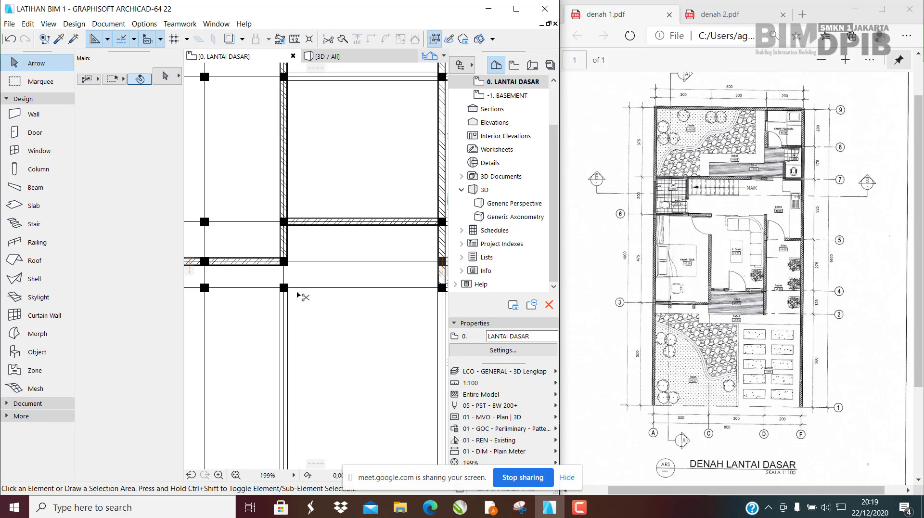
Step: Trim away the grid D beam between grids 2 and 1, the grid E beam between 5 and 1, and the D–F beams on grids 4, 3 and 2
scroll(288, 305, down, 5)
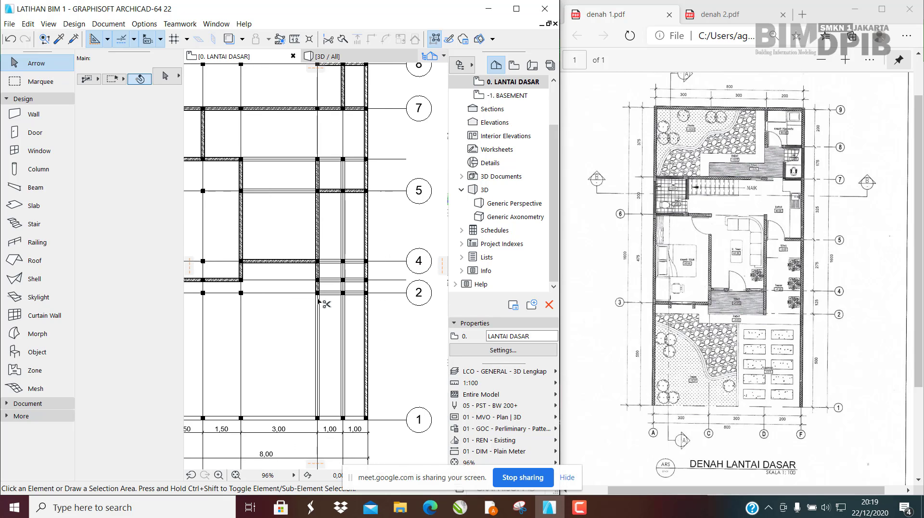
scroll(320, 304, up, 3)
ctrl+click(321, 308)
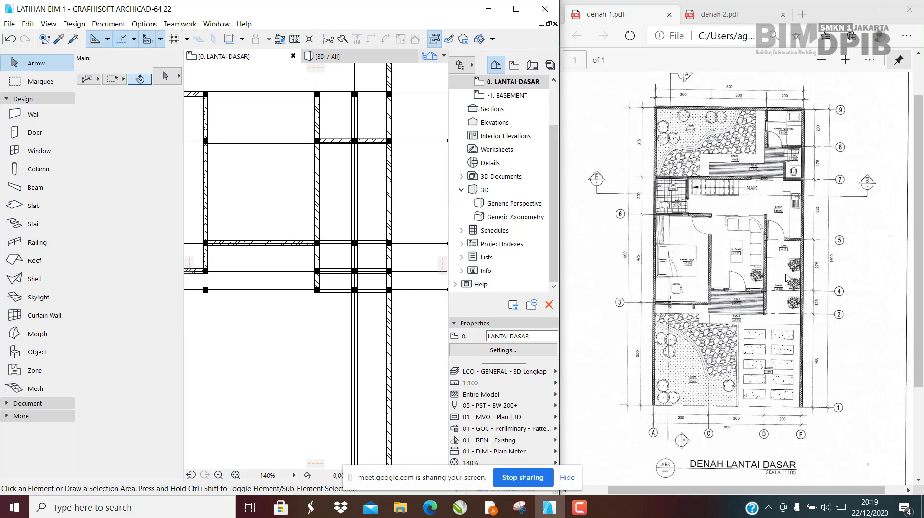
middle_drag(361, 270, 384, 316)
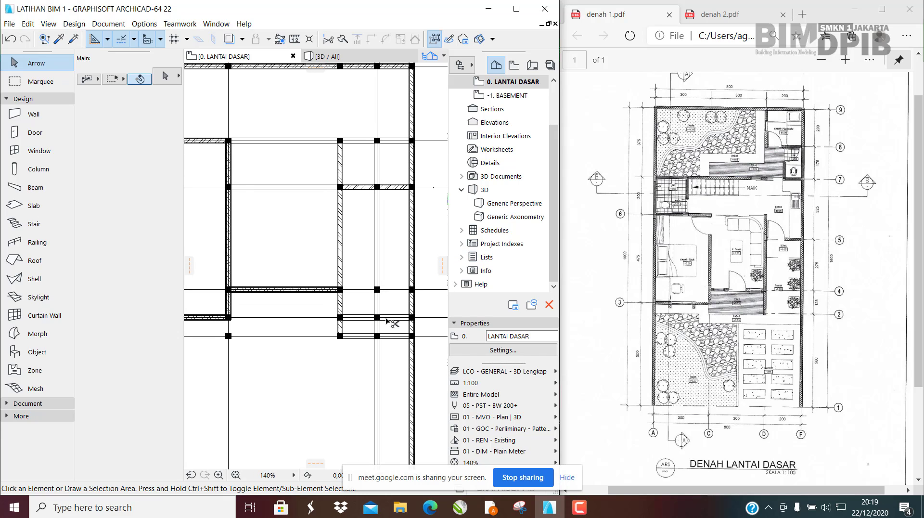
ctrl+click(379, 355)
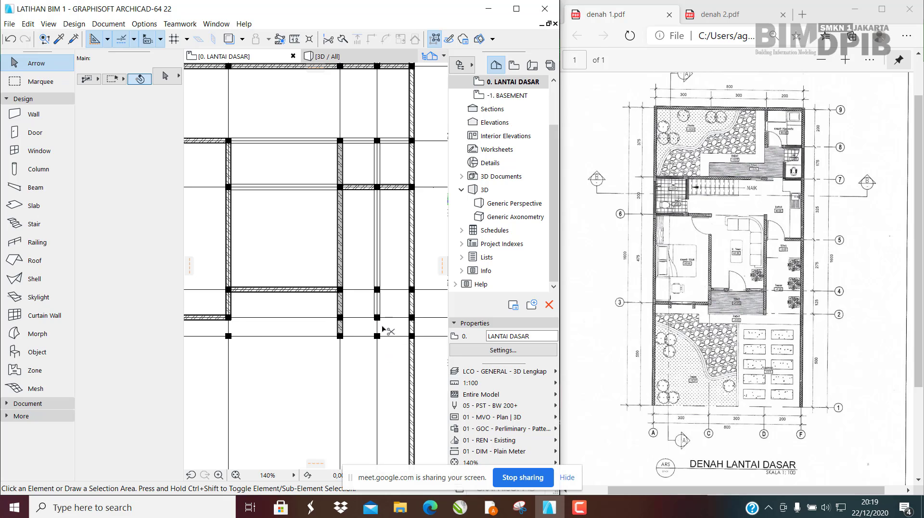
ctrl+click(379, 265)
Step: Trim away the grid E beam between grids 6 and 5 and the grid 6 beam between grids D and F
scroll(368, 232, up, 4)
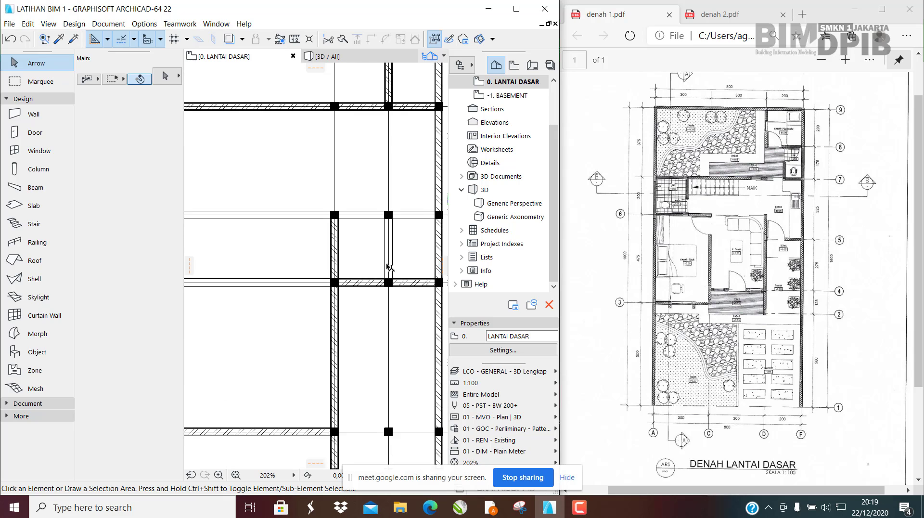
scroll(389, 267, up, 1)
ctrl+click(391, 243)
ctrl+click(416, 211)
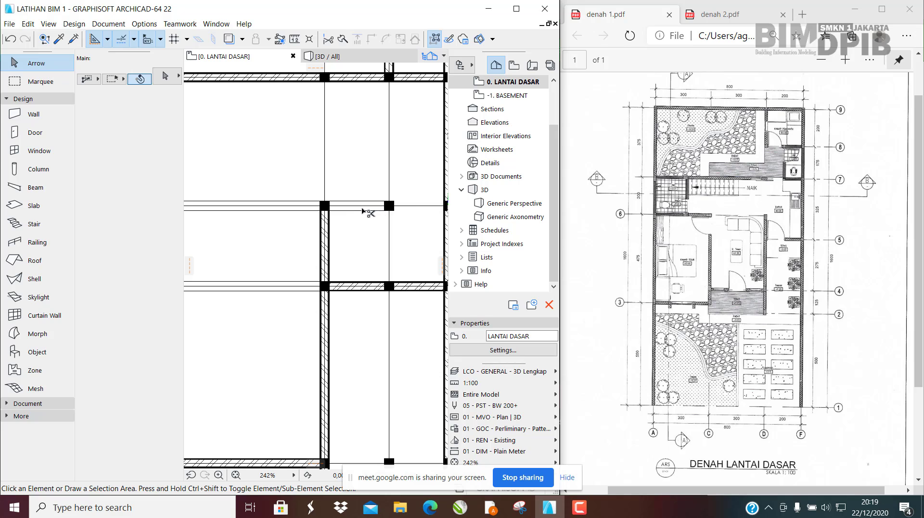
ctrl+click(365, 211)
Step: Trim away the remaining grid 5 and grid 6 beam segments between grids C and D, and check the whole ground floor plan
scroll(367, 223, down, 10)
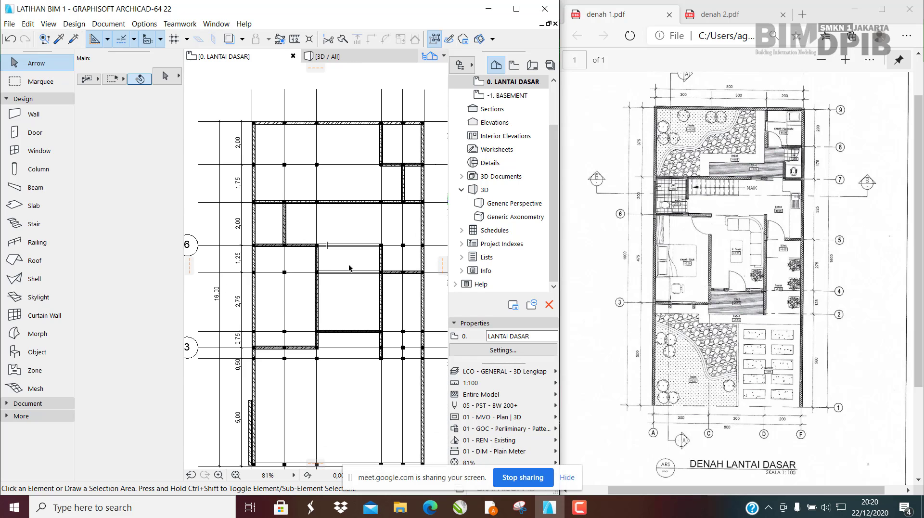
scroll(349, 269, up, 5)
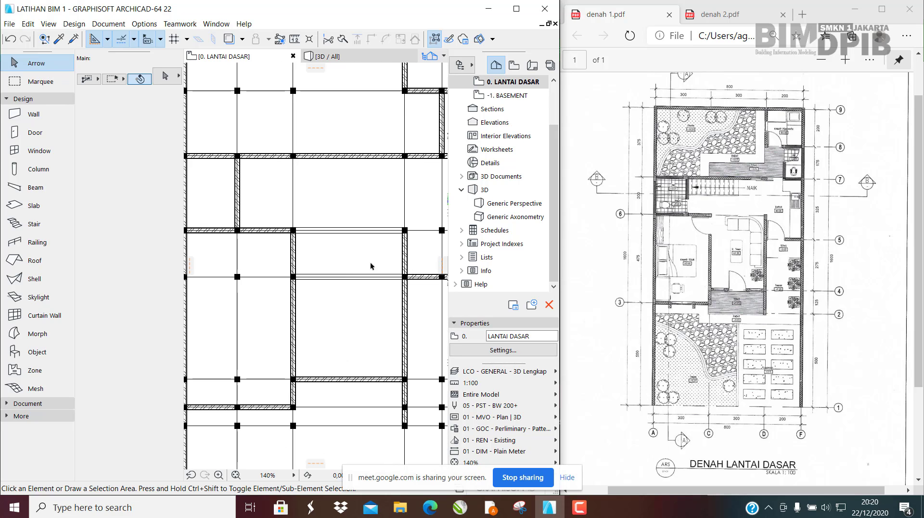
ctrl+click(332, 278)
ctrl+click(341, 232)
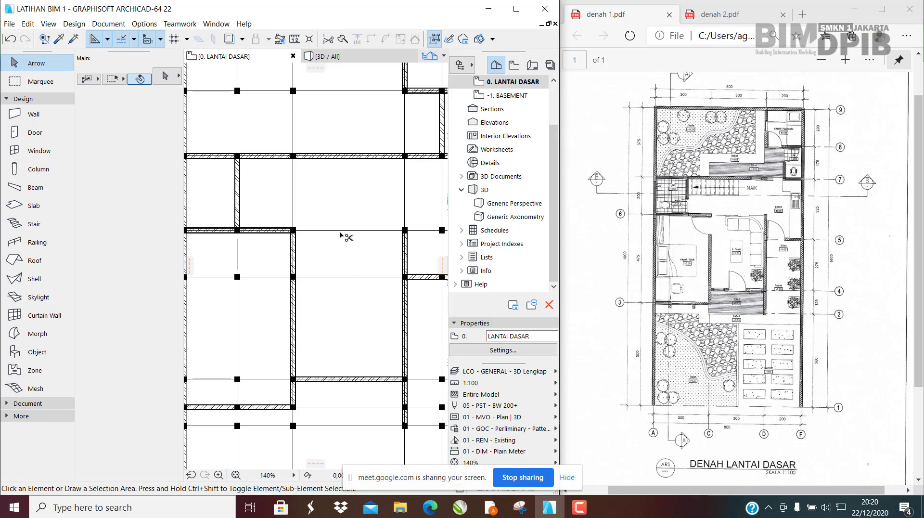
scroll(356, 231, down, 6)
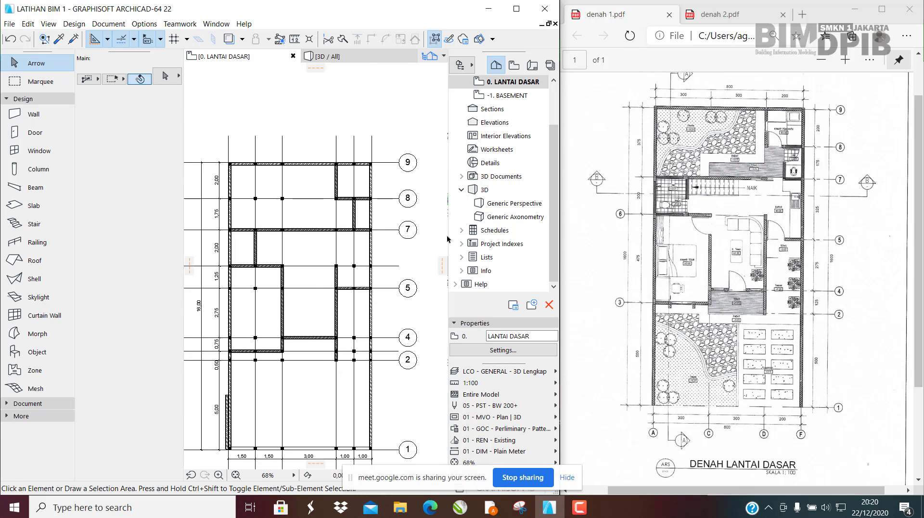
scroll(327, 332, up, 2)
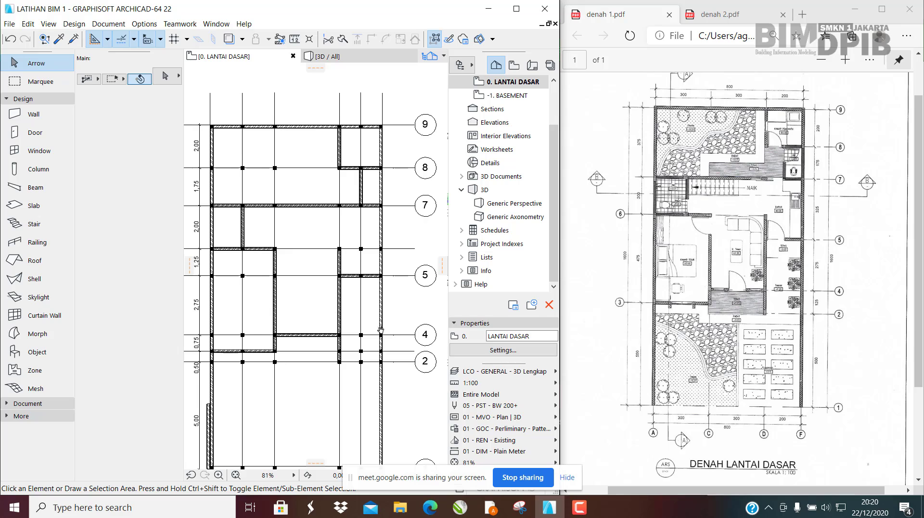
Step: Try to delete the short beam piece at the grid B and grid 9 intersection, and undo the deletion
middle_drag(381, 330, 392, 333)
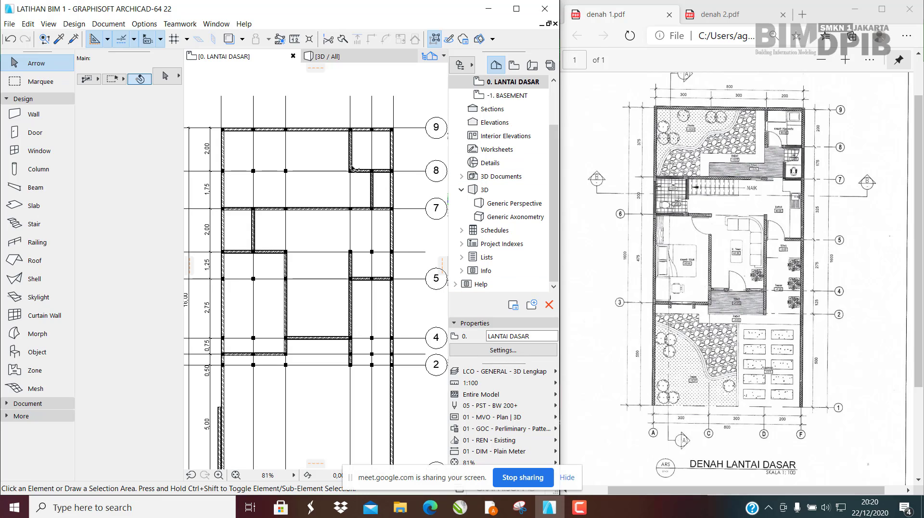
scroll(274, 199, up, 4)
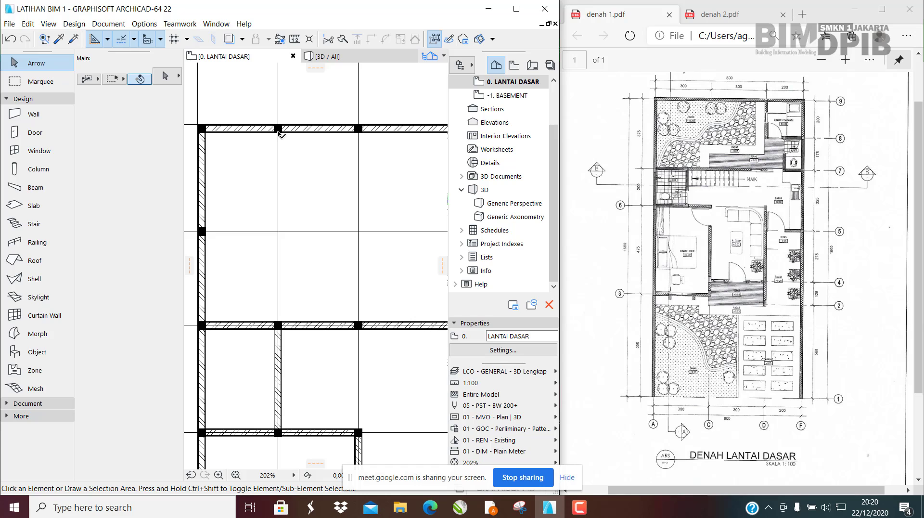
click(279, 131)
middle_drag(304, 154, 298, 173)
click(299, 172)
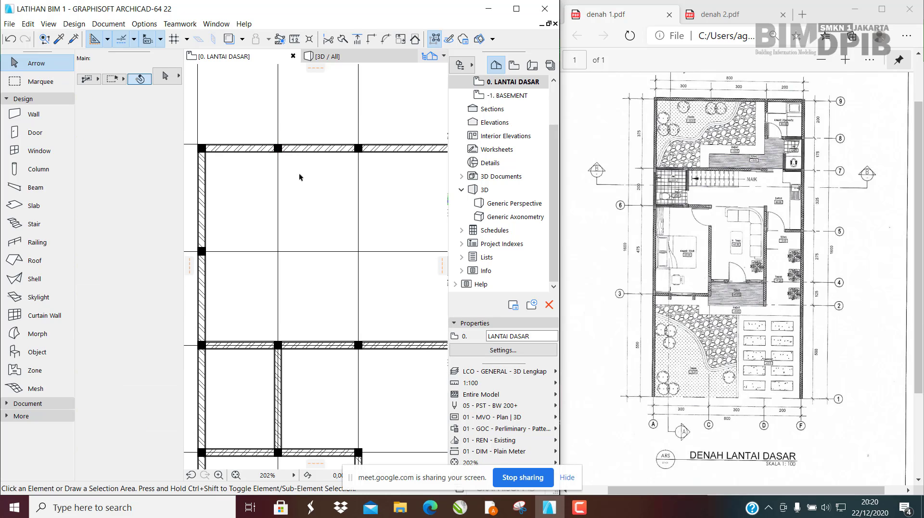
key(ctrl+z)
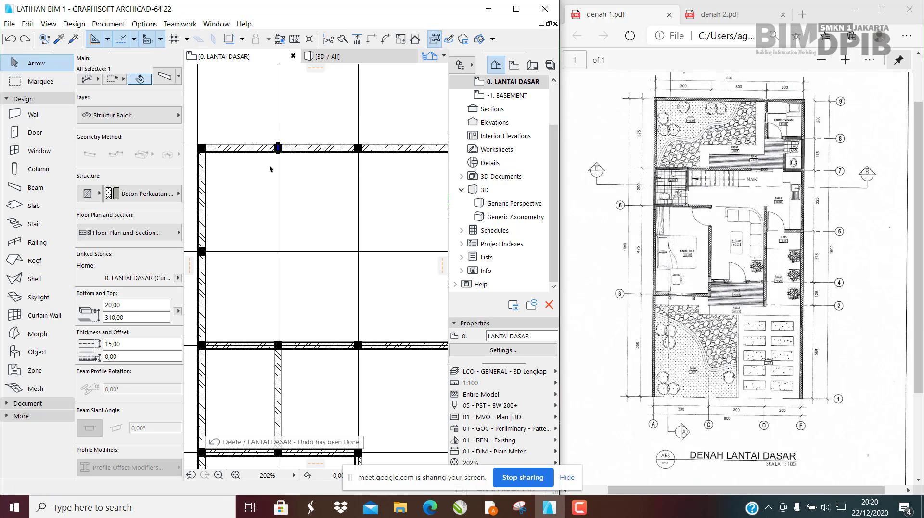
Step: Delete the leftover beam piece and the column at the grid B and grid 9 intersection
scroll(278, 150, up, 4)
scroll(294, 151, up, 6)
scroll(293, 150, down, 7)
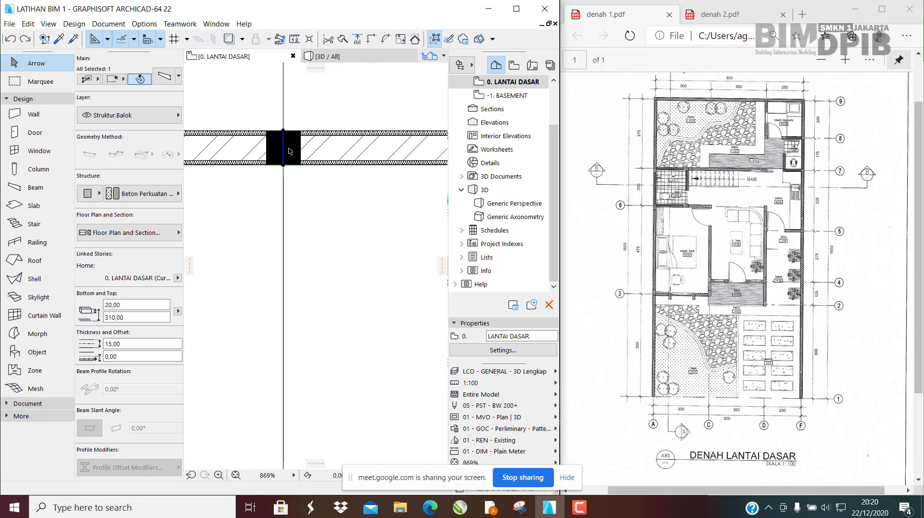
middle_drag(294, 154, 292, 186)
scroll(292, 187, up, 6)
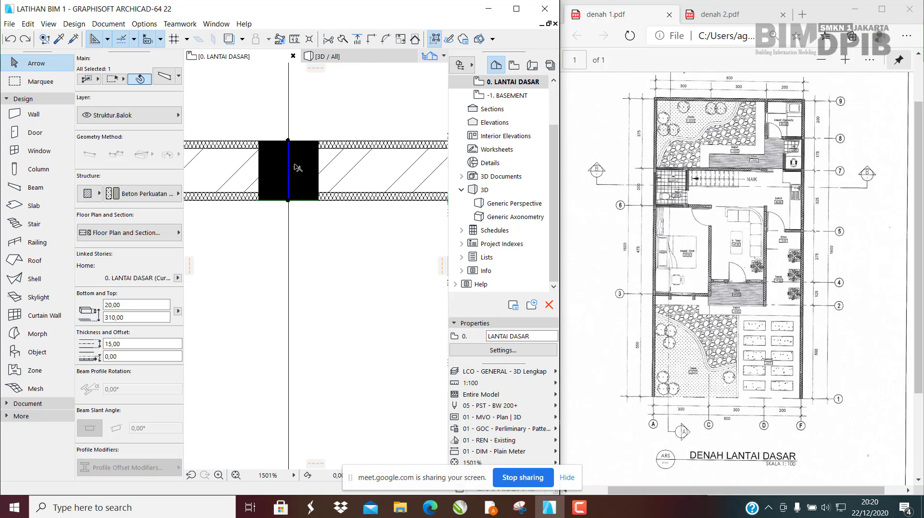
key(Escape)
click(291, 168)
scroll(260, 159, down, 5)
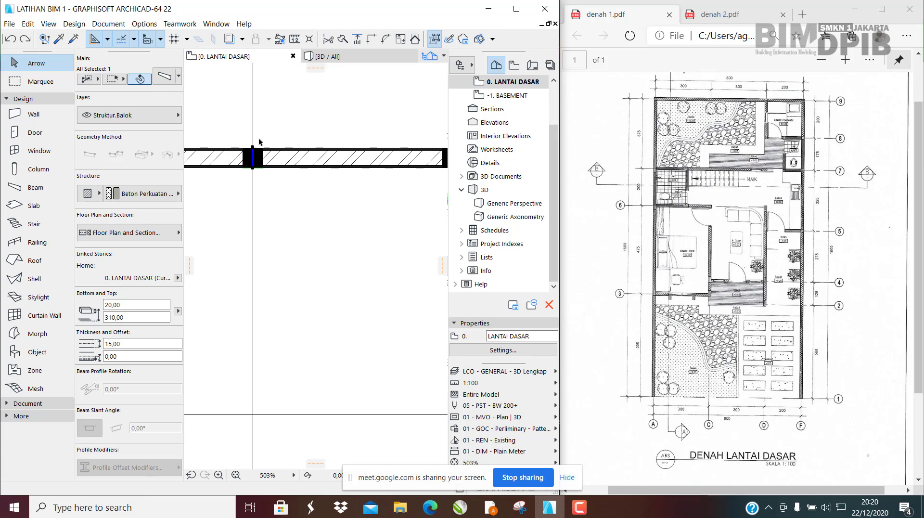
middle_drag(273, 129, 304, 146)
key(Escape)
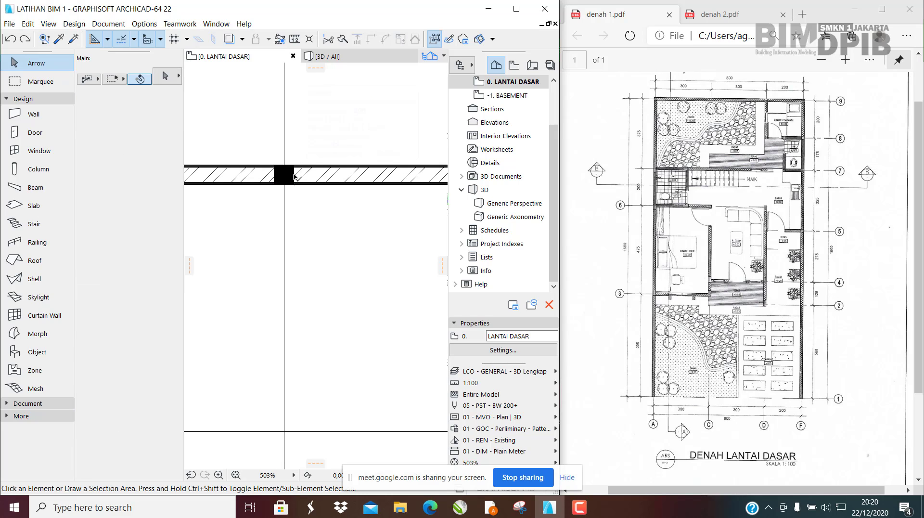
click(293, 178)
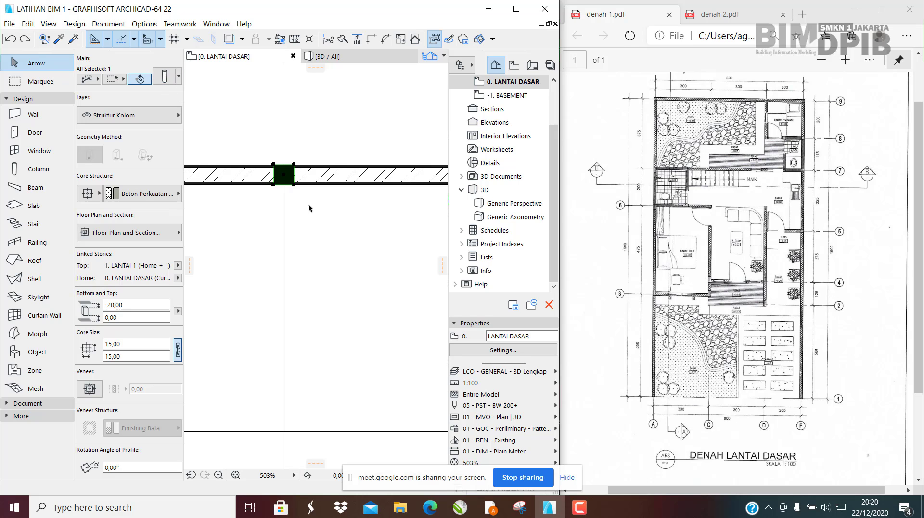
key(Delete)
scroll(281, 232, down, 8)
Step: Delete the column in the grid 9 wall at the intersection with grid C
scroll(317, 227, up, 8)
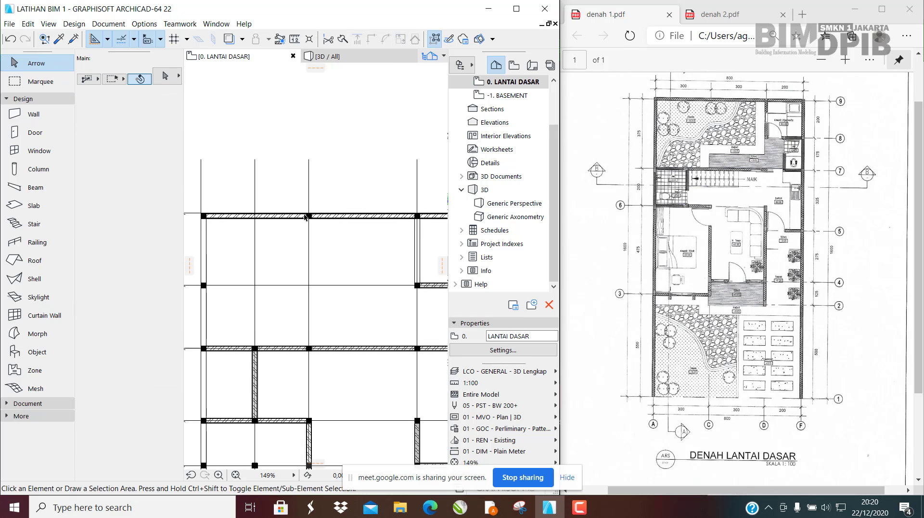
scroll(317, 229, up, 3)
click(336, 206)
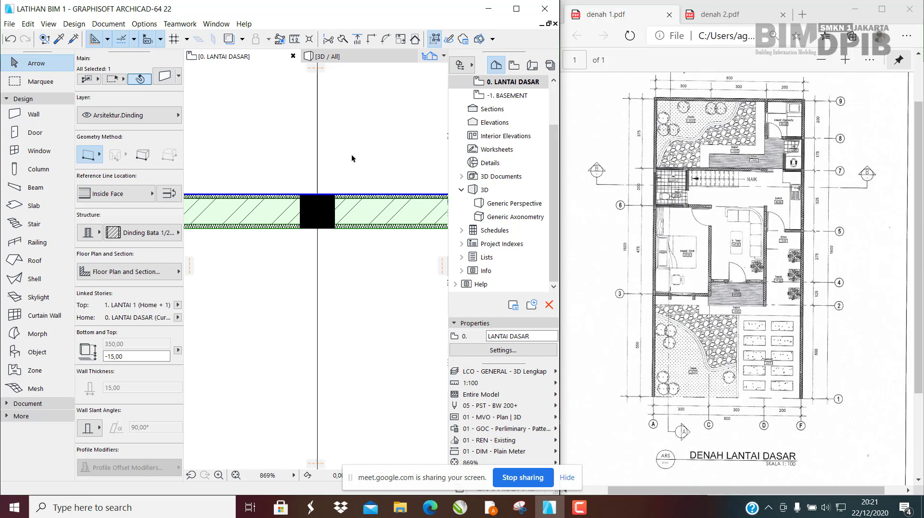
click(355, 147)
click(304, 219)
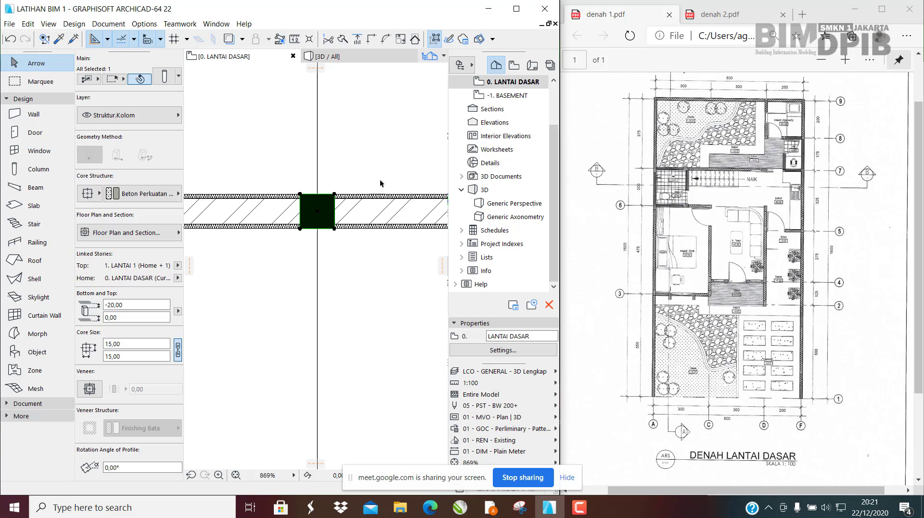
key(Escape)
Step: Delete the column in the grid 9 wall at the intersection with grid E
scroll(316, 208, down, 10)
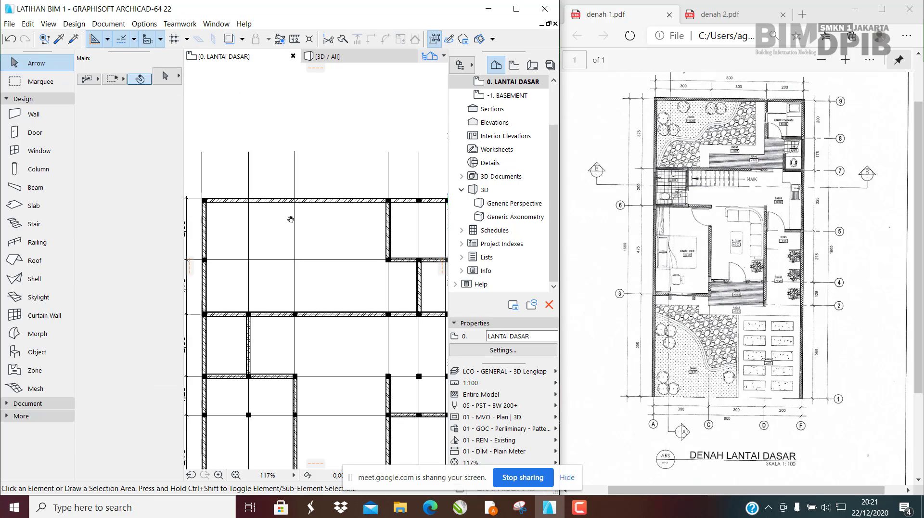
scroll(707, 152, up, 2)
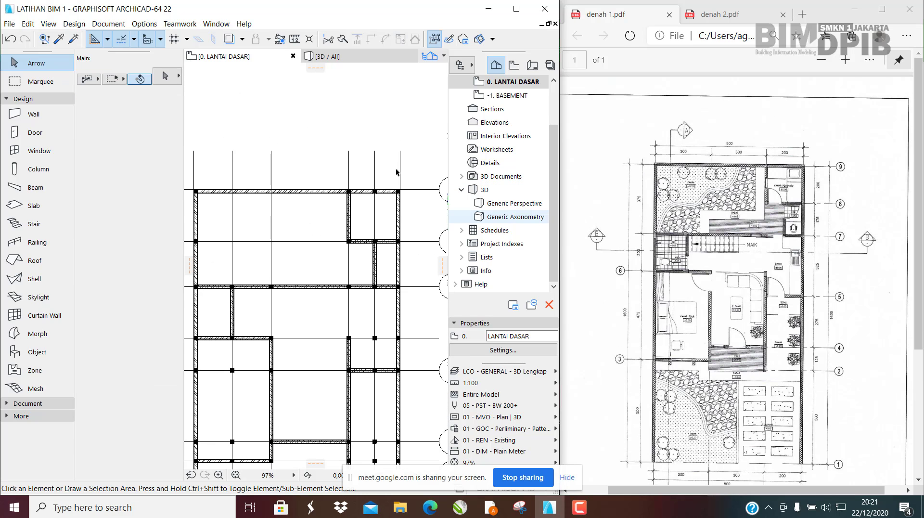
scroll(380, 196, up, 3)
scroll(379, 196, up, 3)
click(358, 194)
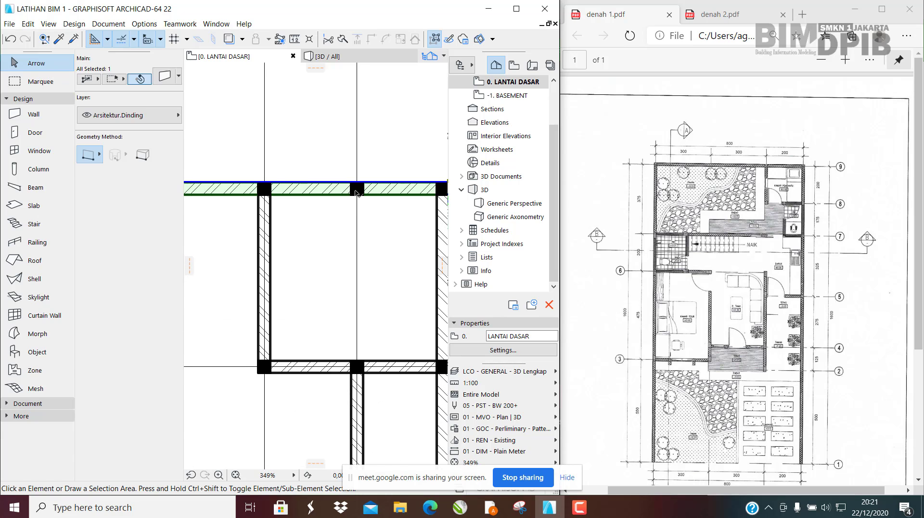
key(Escape)
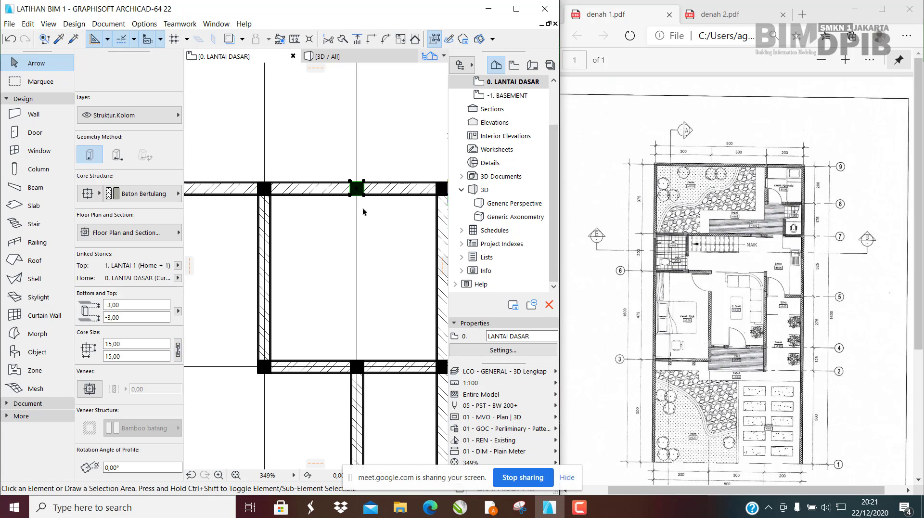
Step: Delete the column in the grid 7 wall at the intersection with grid D
scroll(363, 217, down, 4)
middle_drag(370, 231, 374, 212)
scroll(369, 226, up, 1)
scroll(370, 225, up, 4)
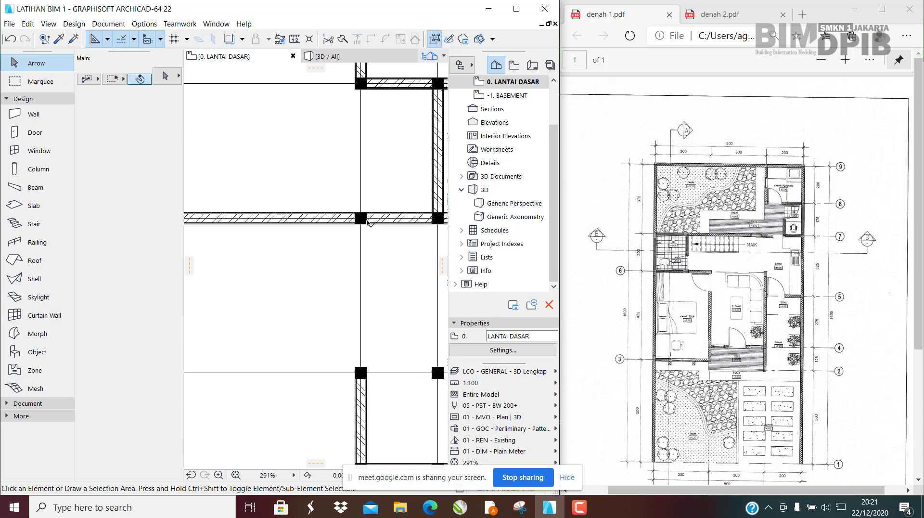
click(365, 220)
key(Delete)
Step: Delete the leftover beam pieces and the column at the grid C and grid 7 intersection
scroll(398, 212, down, 1)
scroll(397, 212, down, 4)
middle_drag(321, 233, 343, 248)
scroll(329, 229, up, 4)
click(323, 210)
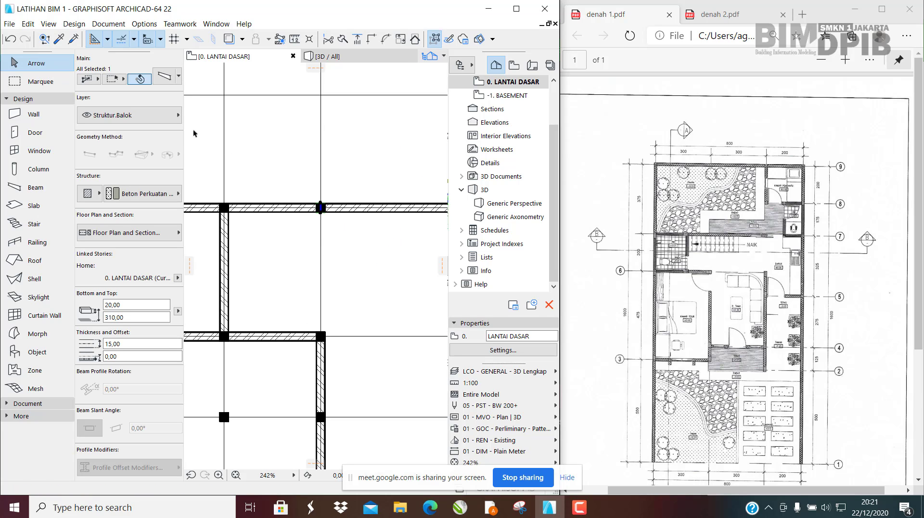
key(Delete)
scroll(322, 223, up, 3)
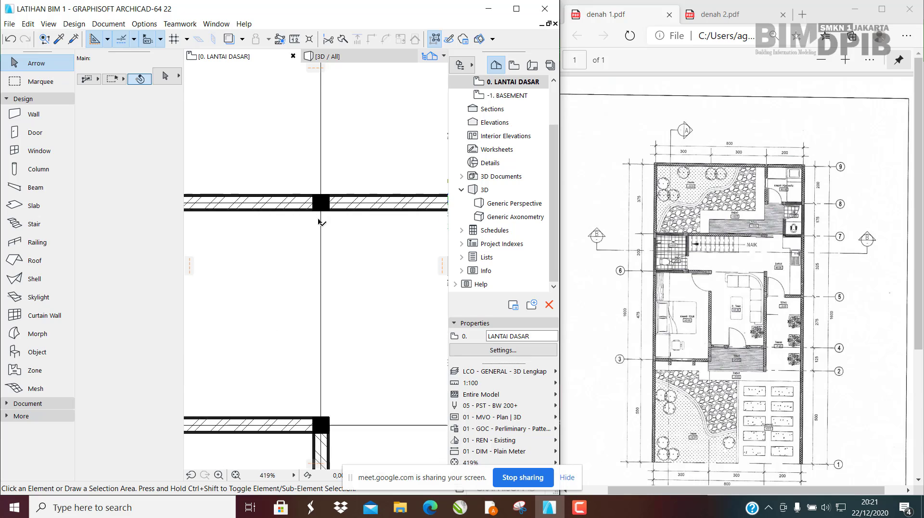
scroll(319, 220, up, 3)
click(337, 204)
key(Delete)
click(313, 199)
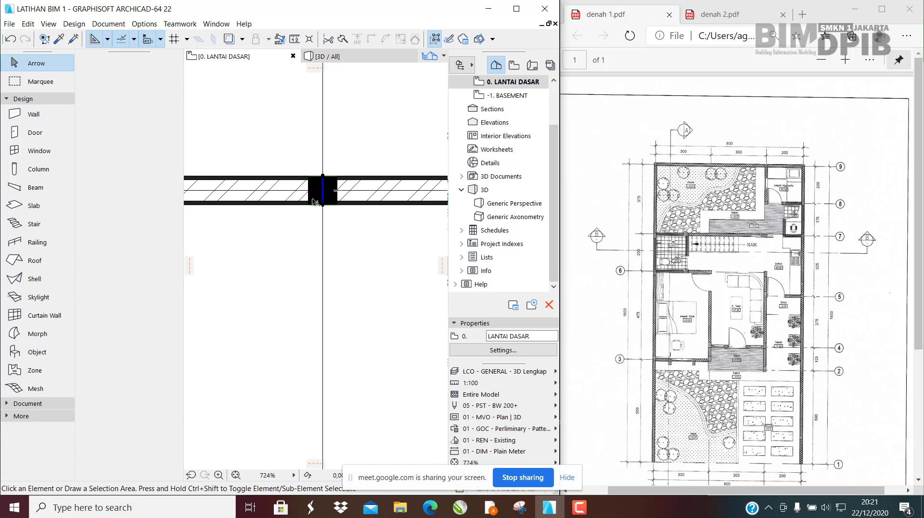
click(314, 197)
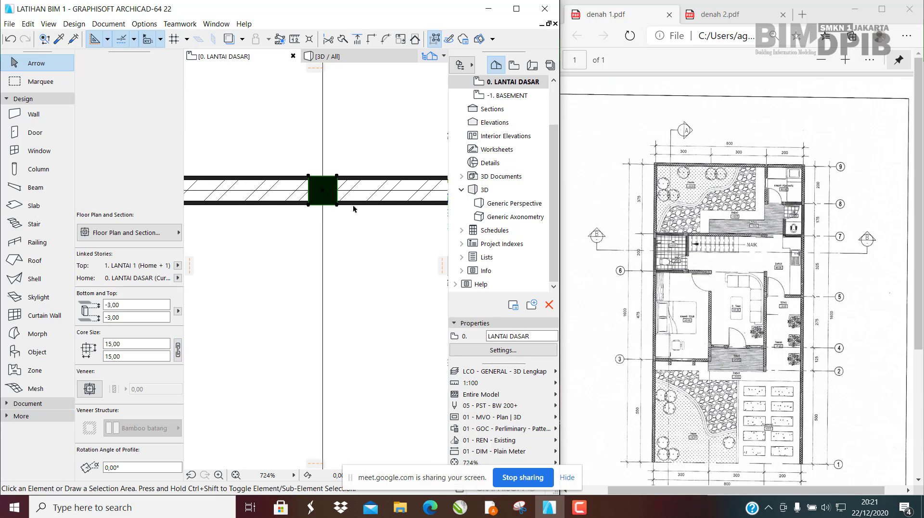
key(Delete)
scroll(357, 208, down, 3)
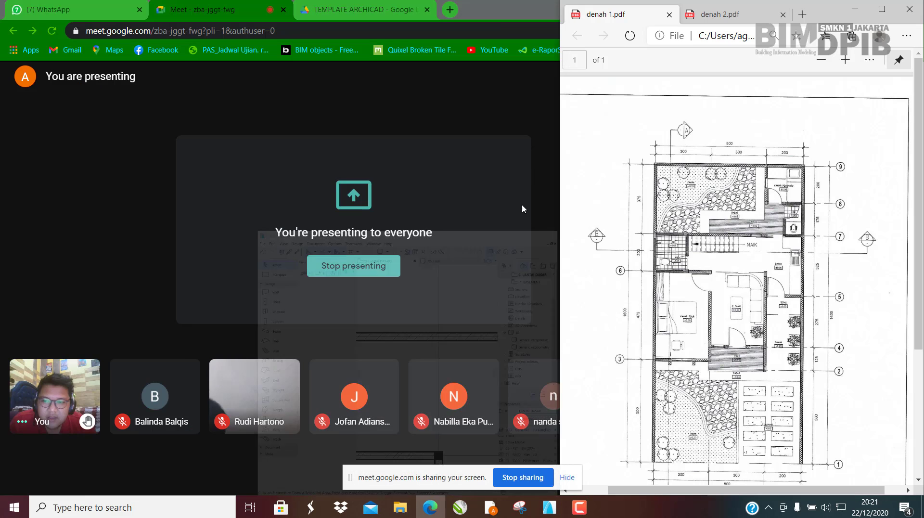
Step: Switch to the Google Meet window to check the call and its chat, and return to Archicad with denah 1.pdf beside it
click(490, 9)
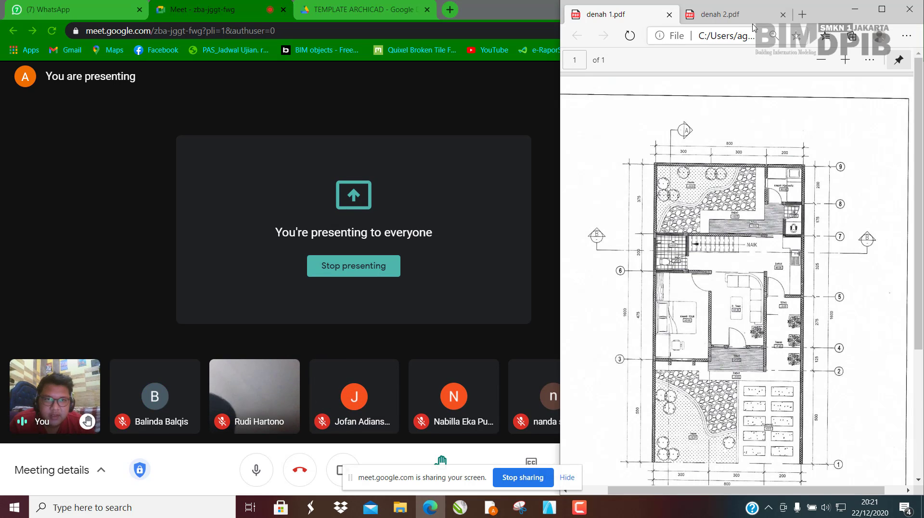
click(855, 9)
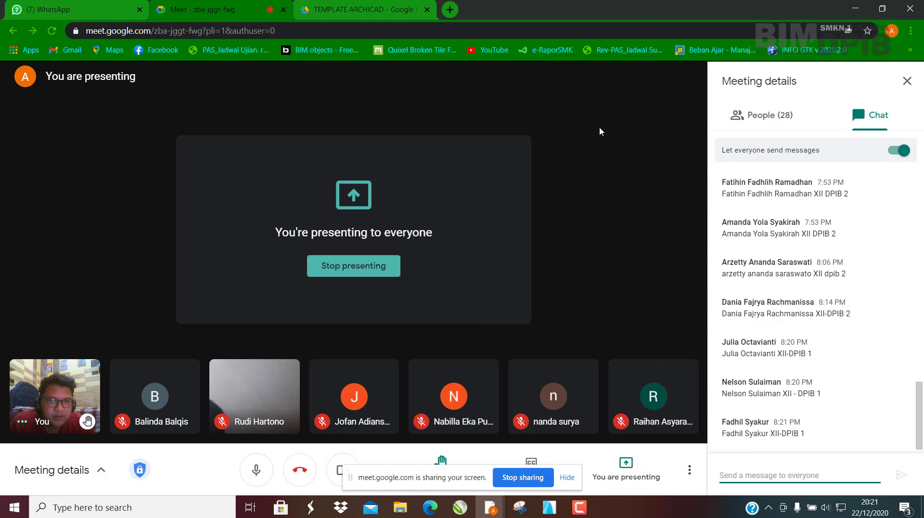
click(547, 507)
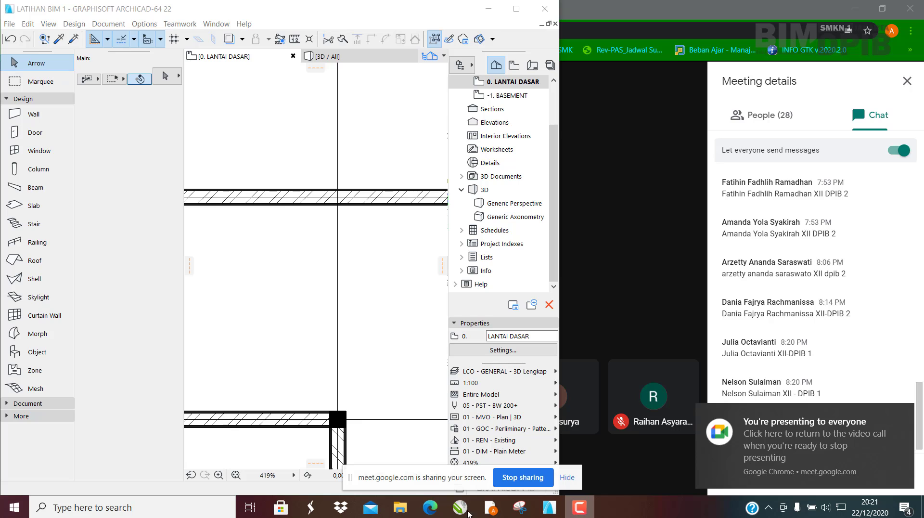
mouse_move(490, 507)
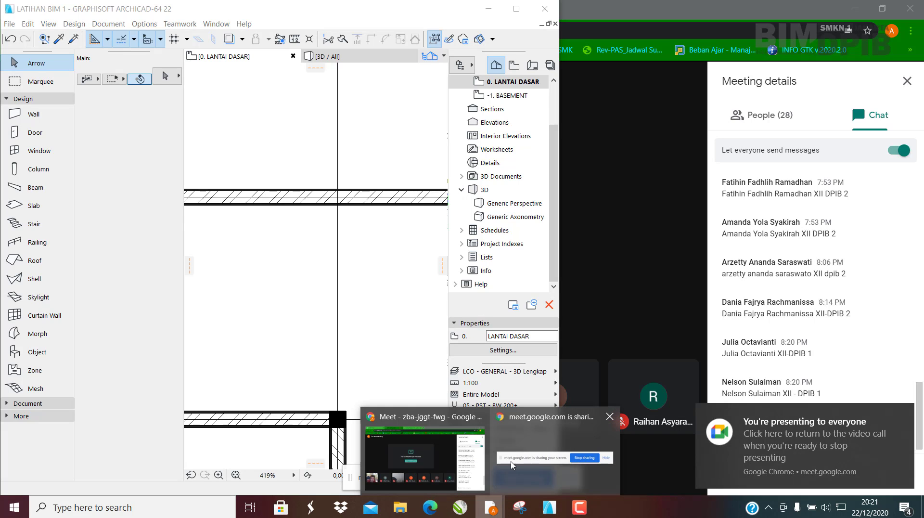
click(455, 441)
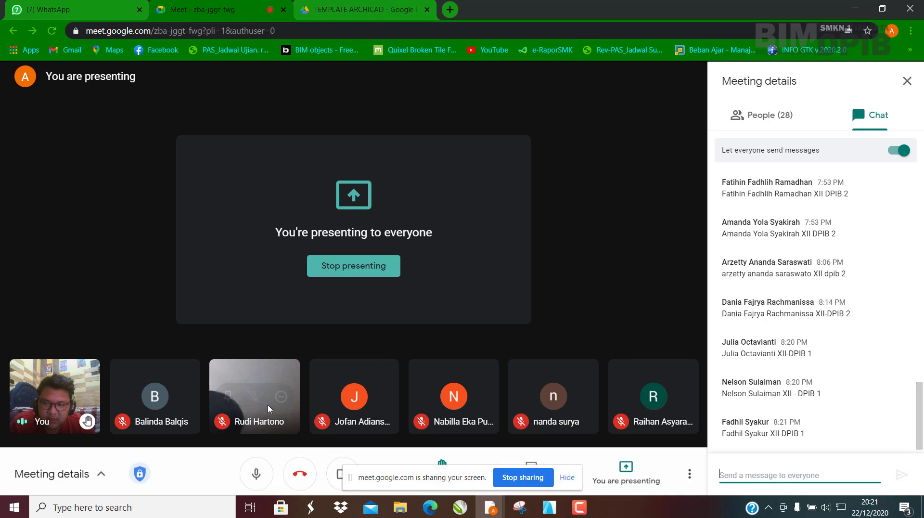
click(490, 507)
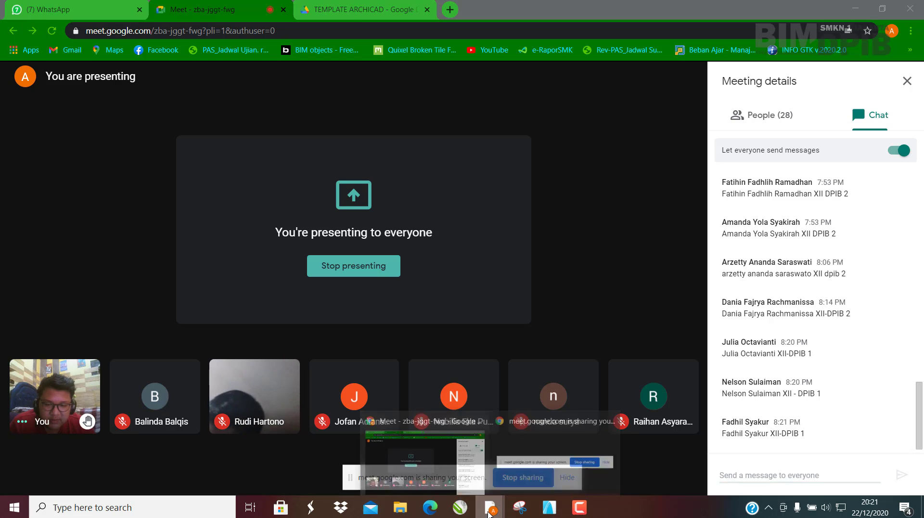
click(408, 468)
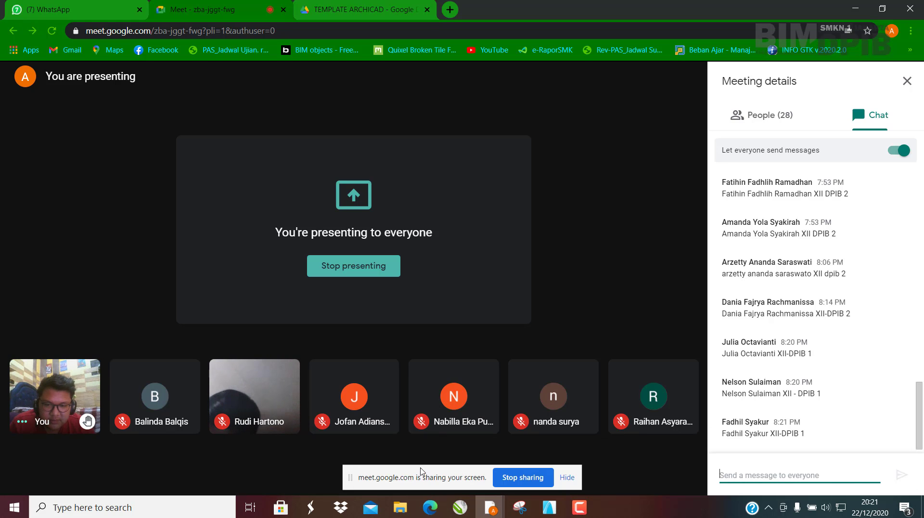
click(439, 511)
click(554, 510)
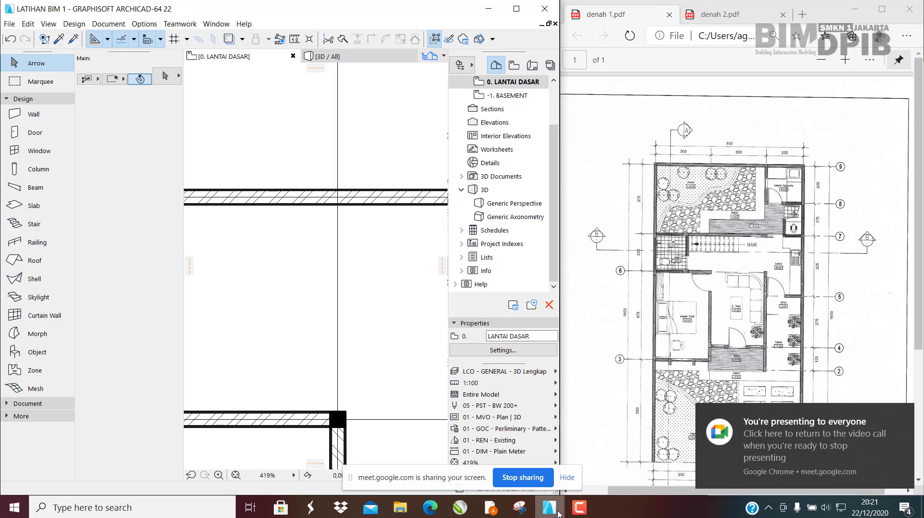
Step: Delete the leftover beam pieces and the column in the grid A wall at the intersection with grid 8
scroll(362, 285, down, 8)
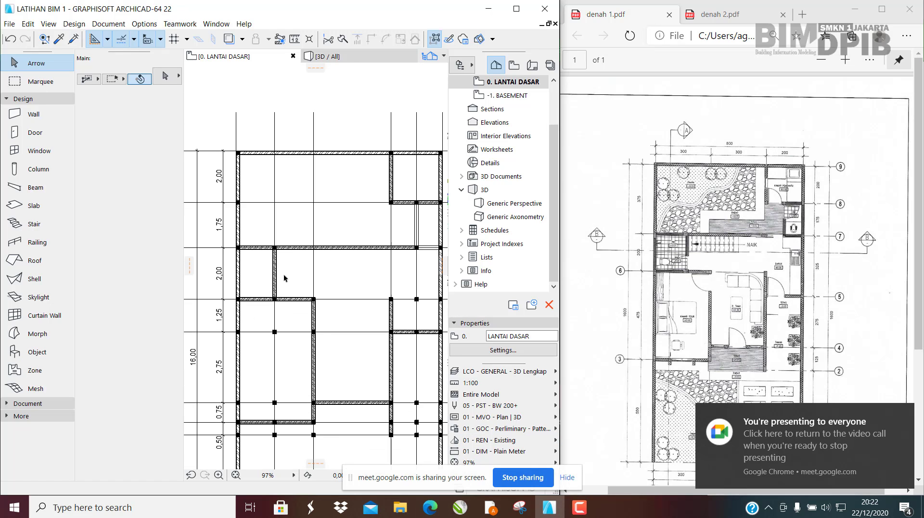
scroll(224, 202, up, 5)
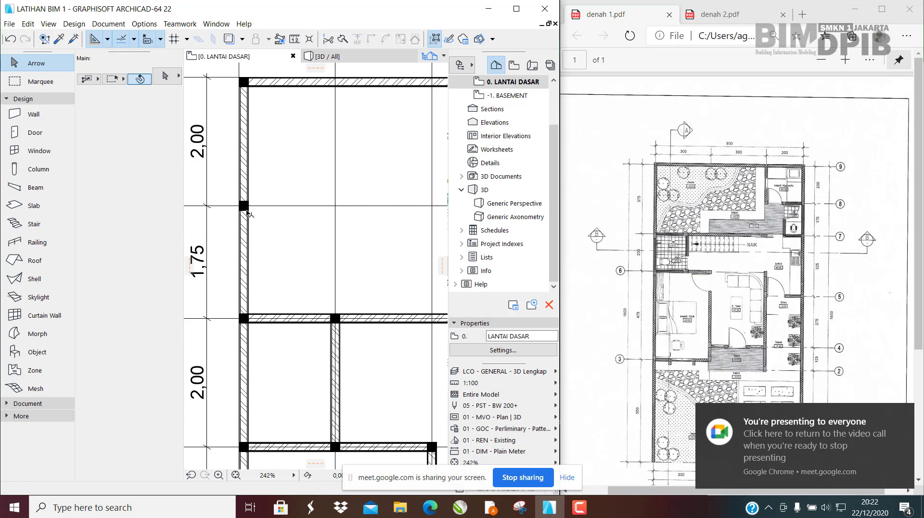
click(245, 208)
key(Delete)
click(245, 208)
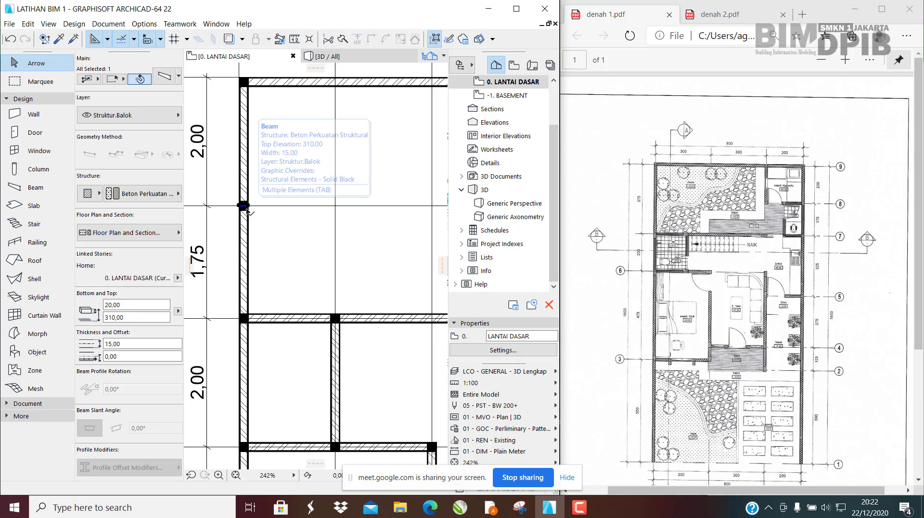
key(Delete)
scroll(243, 209, up, 3)
click(244, 210)
middle_drag(244, 209, 254, 238)
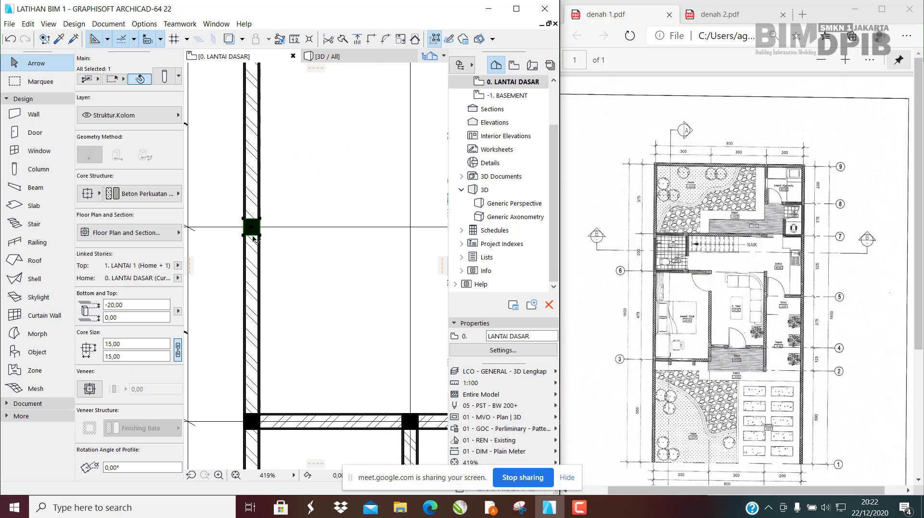
key(Delete)
scroll(276, 227, down, 2)
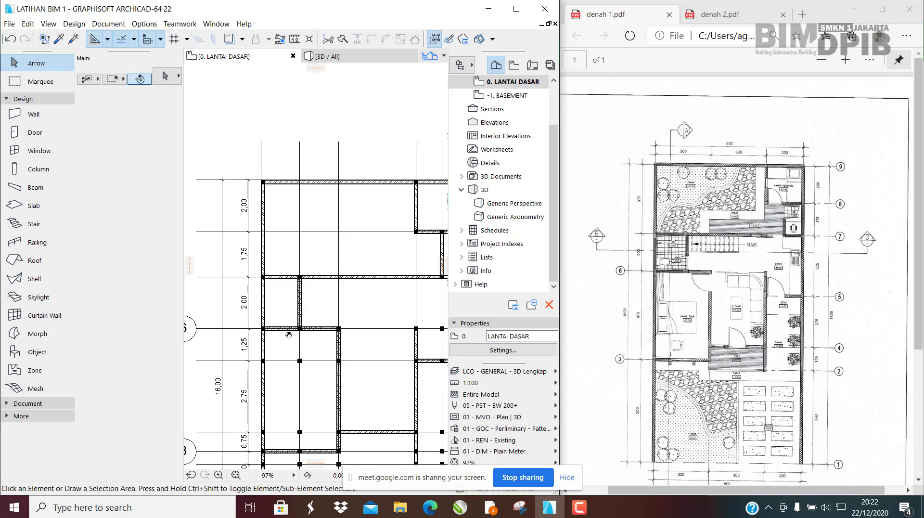
Step: Delete the free-standing columns on grid B at the intersections with grids 5 and 4
scroll(289, 311, up, 4)
key(Delete)
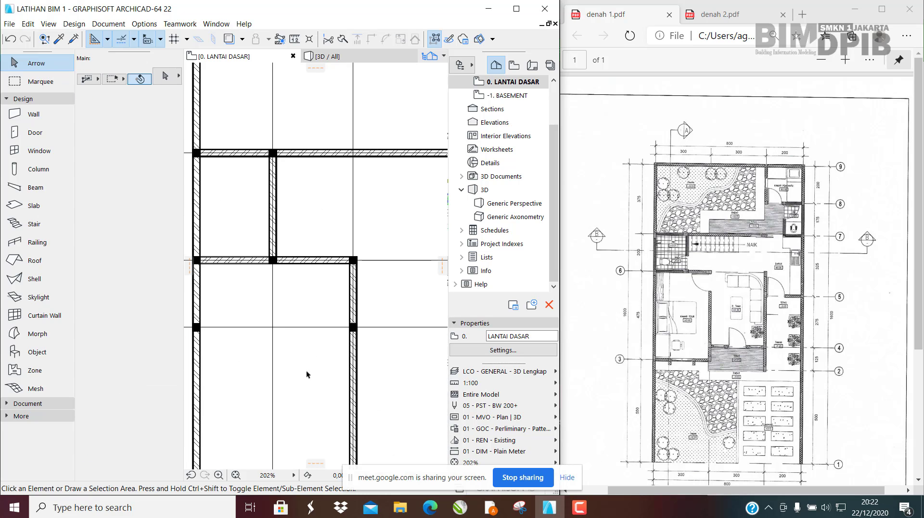
middle_drag(300, 445, 285, 307)
key(Delete)
Step: Delete the free-standing columns on grid 2 at the intersections with grids B and C
middle_drag(260, 409, 291, 332)
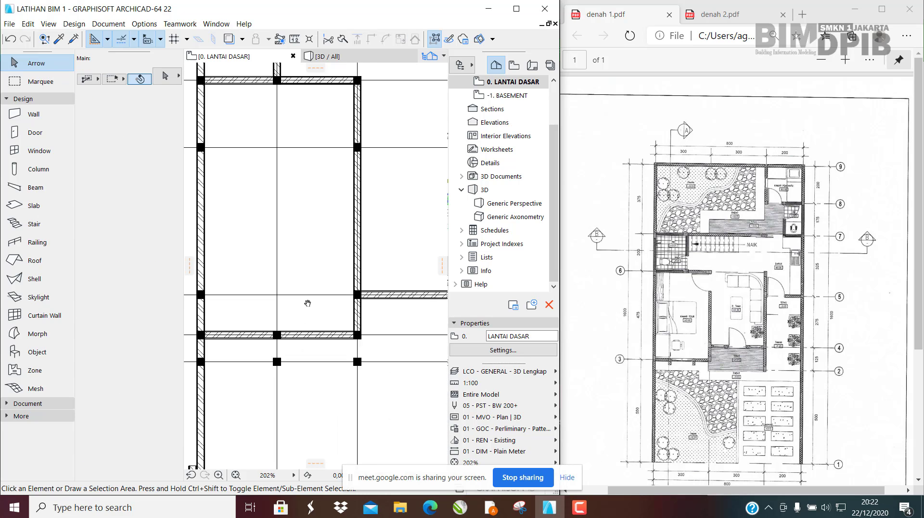
click(289, 328)
key(Delete)
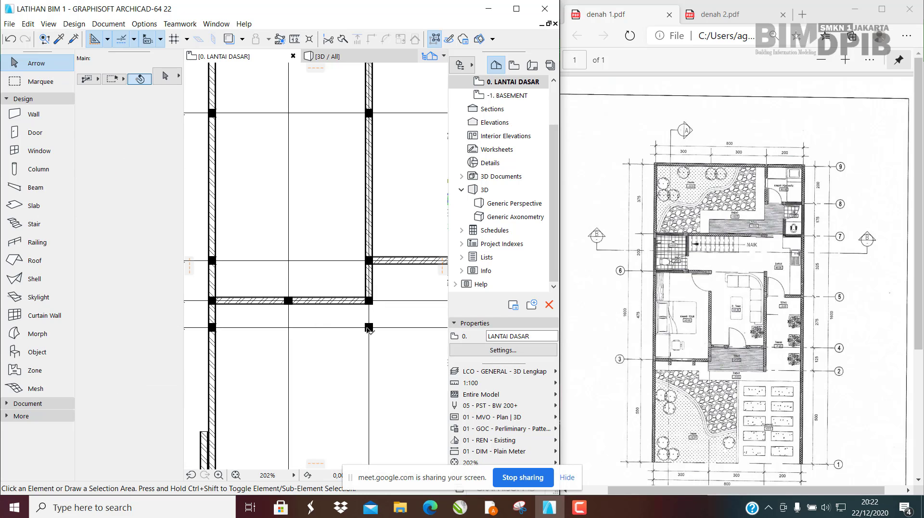
click(368, 327)
key(Delete)
Step: Delete the column in the grid 3 wall at the intersection with grid B
scroll(307, 313, down, 2)
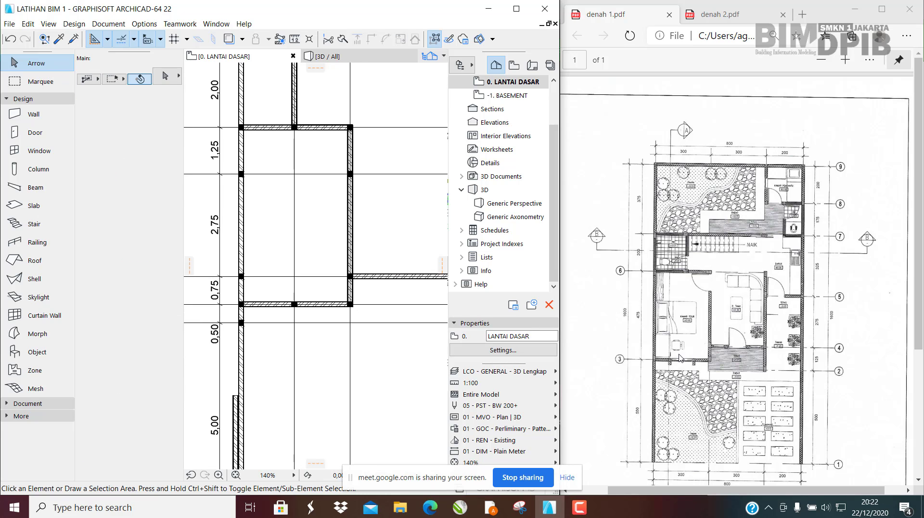
scroll(308, 298, up, 6)
click(283, 314)
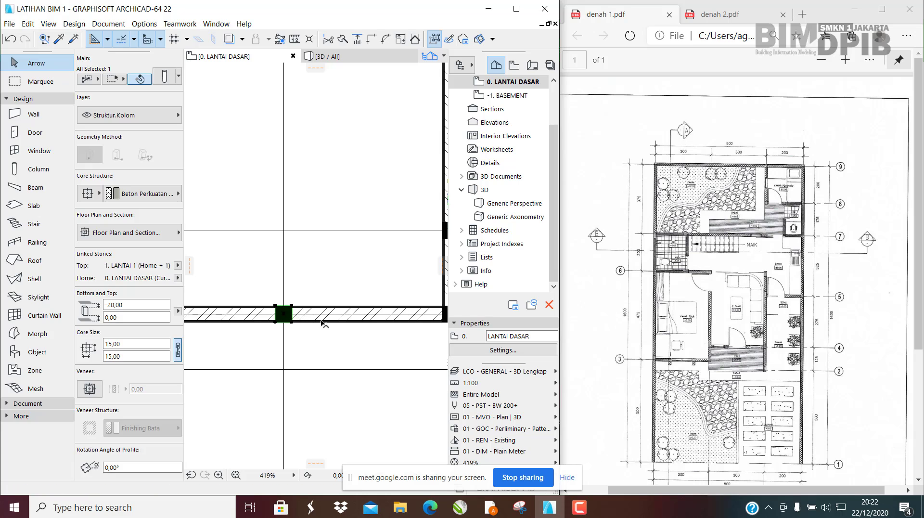
key(Delete)
Step: Delete the leftover beam pieces and the column in the grid A wall at the intersection with grid 2
scroll(322, 311, down, 8)
scroll(273, 319, up, 6)
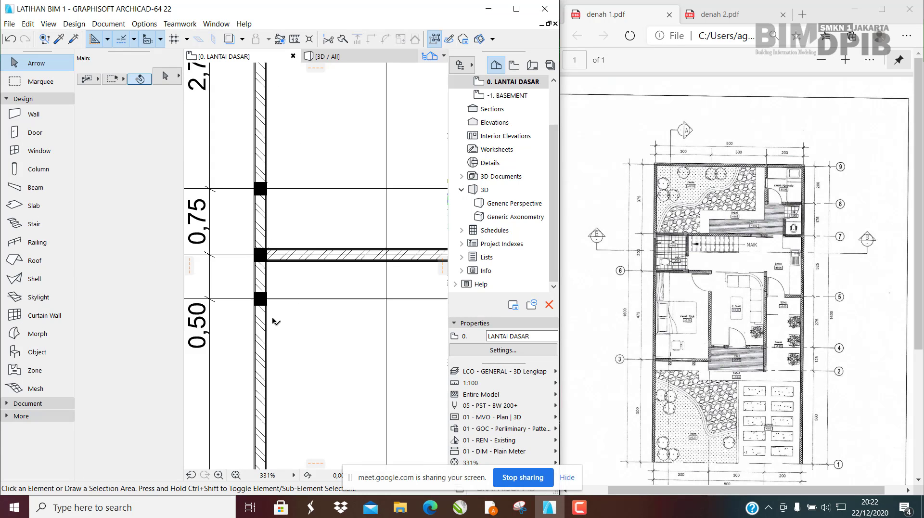
scroll(275, 316, up, 2)
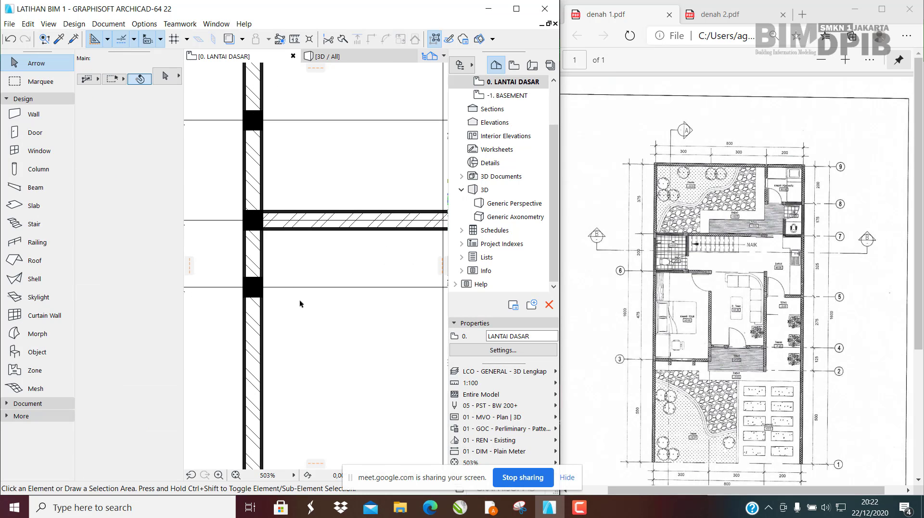
key(ctrl+z)
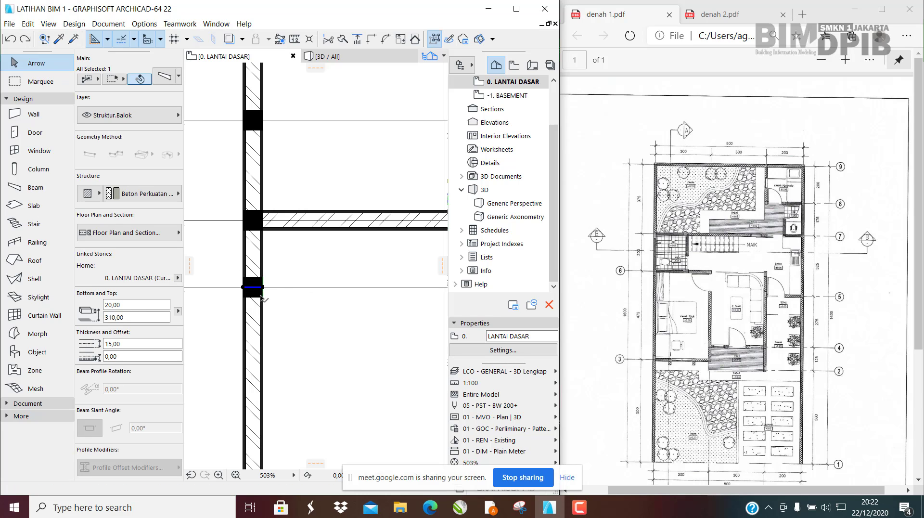
key(Escape)
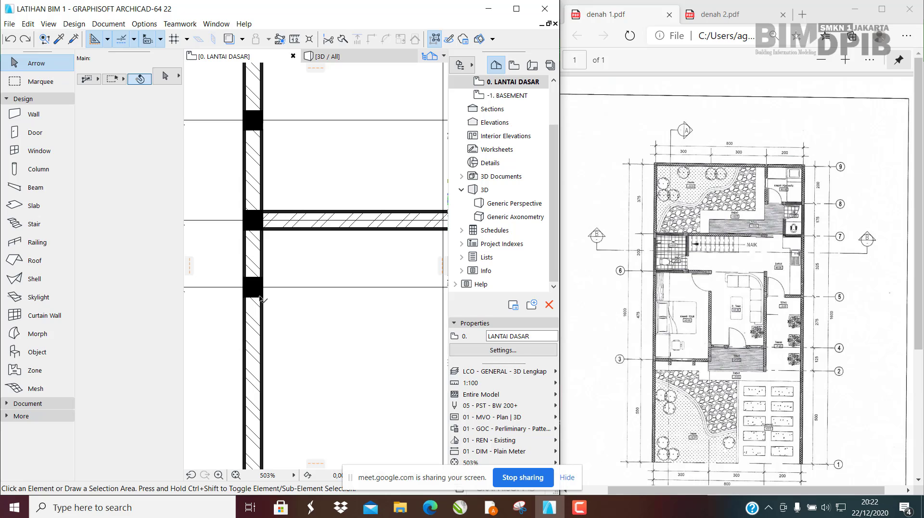
click(260, 299)
key(Escape)
click(246, 281)
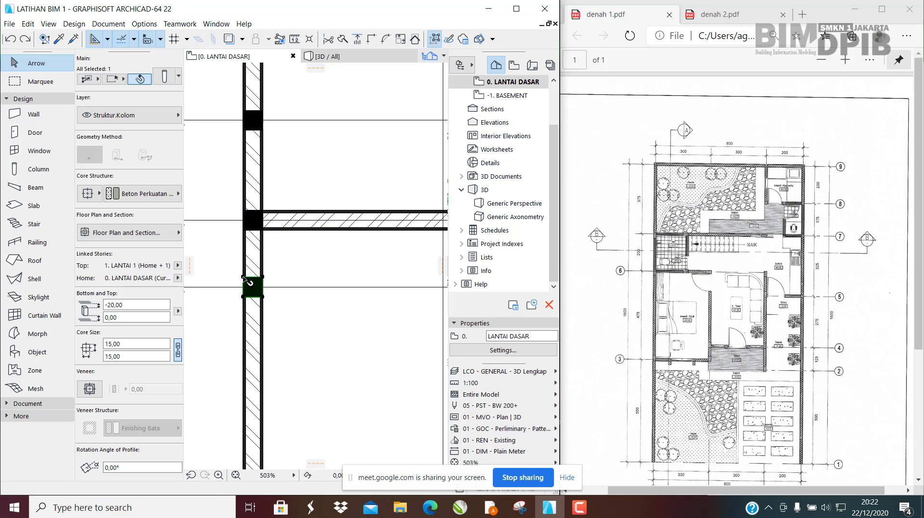
key(Escape)
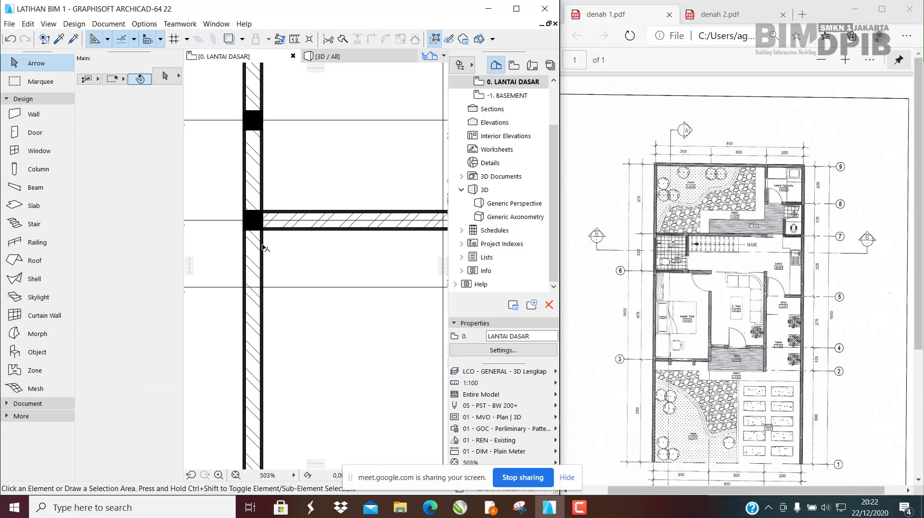
Step: Delete the columns in the grid A wall at the intersections with grids 4 and 5
scroll(256, 275, down, 4)
click(269, 236)
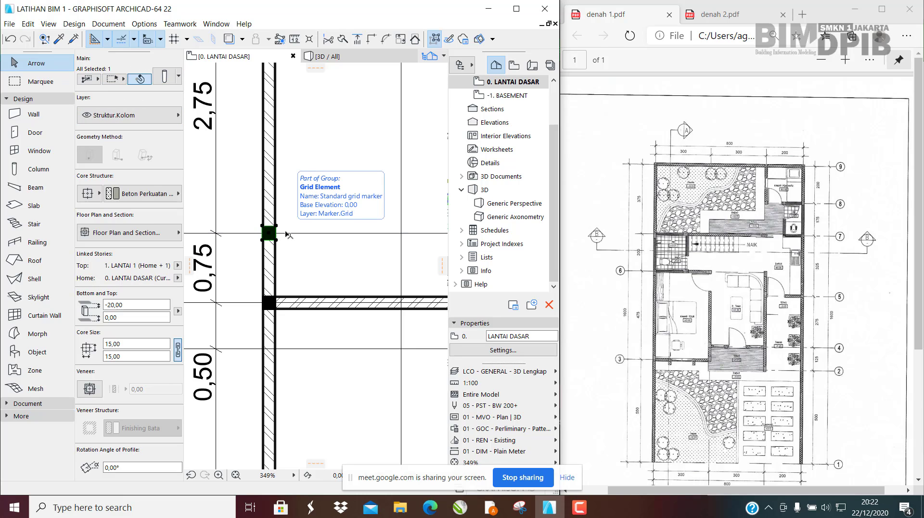
key(Escape)
scroll(271, 256, down, 10)
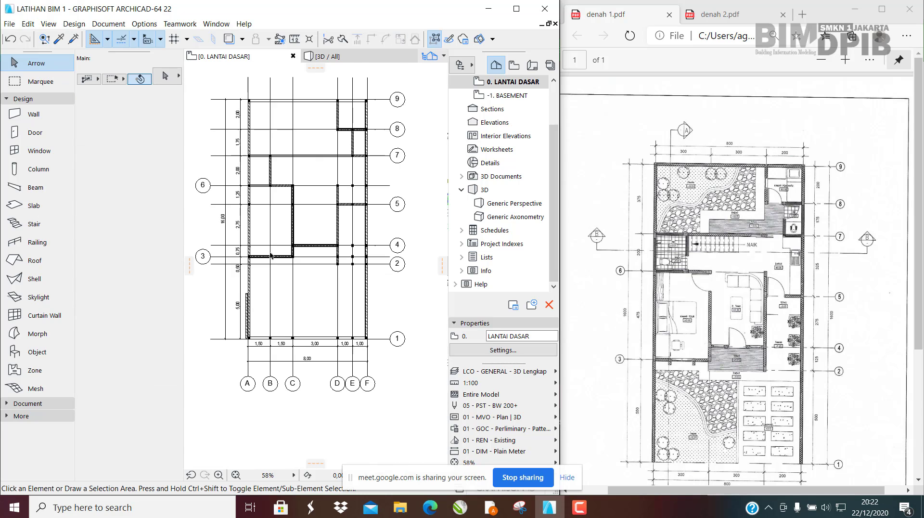
scroll(251, 213, up, 10)
click(249, 213)
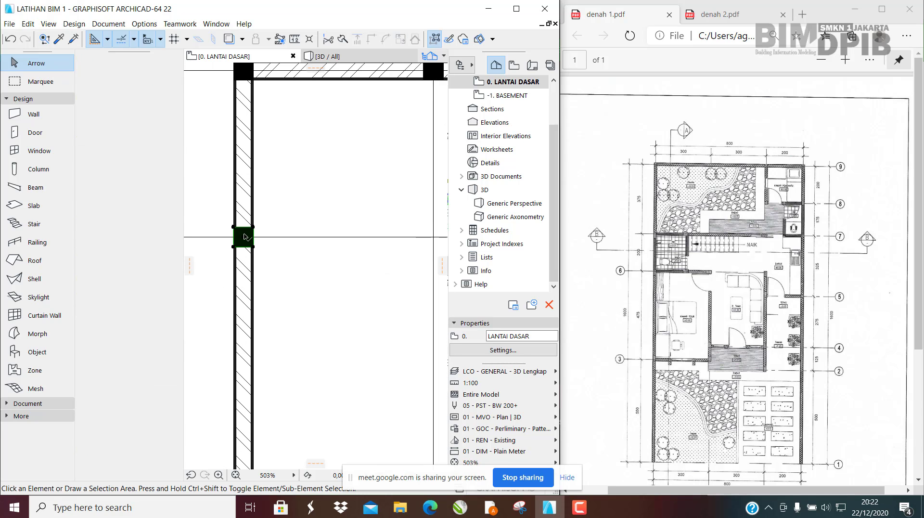
key(Escape)
Step: Delete the column in the grid C wall at the intersection with grid 5
scroll(272, 238, down, 8)
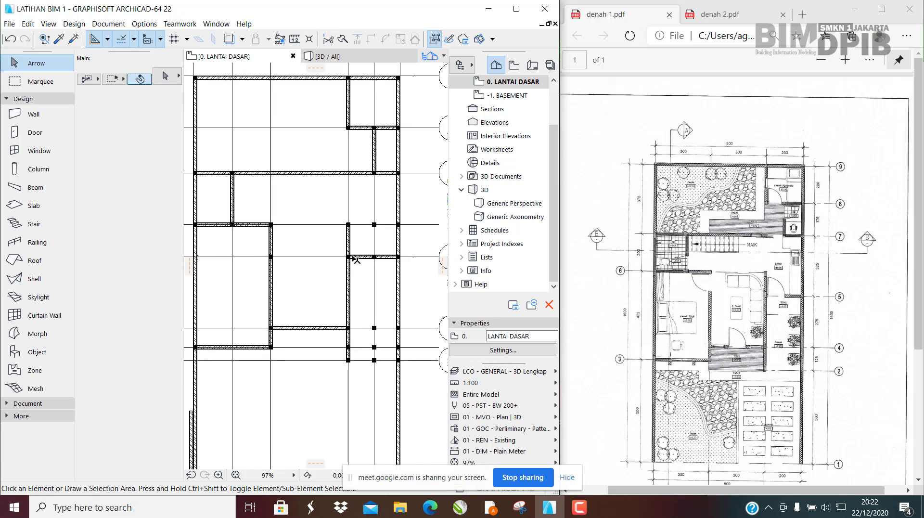
scroll(356, 260, up, 3)
click(310, 259)
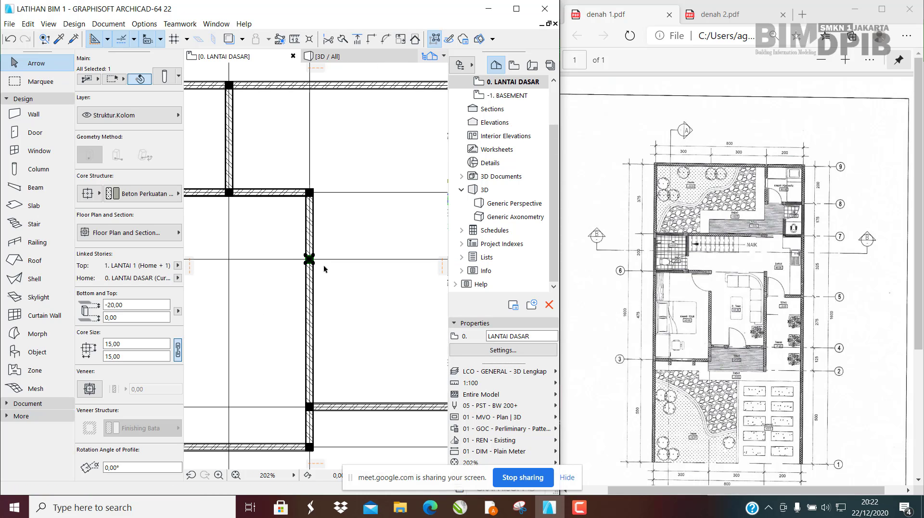
key(Escape)
scroll(318, 275, down, 4)
Step: Delete the free-standing columns on grid E at the intersections with grids 4, 3 and 2
scroll(337, 298, up, 3)
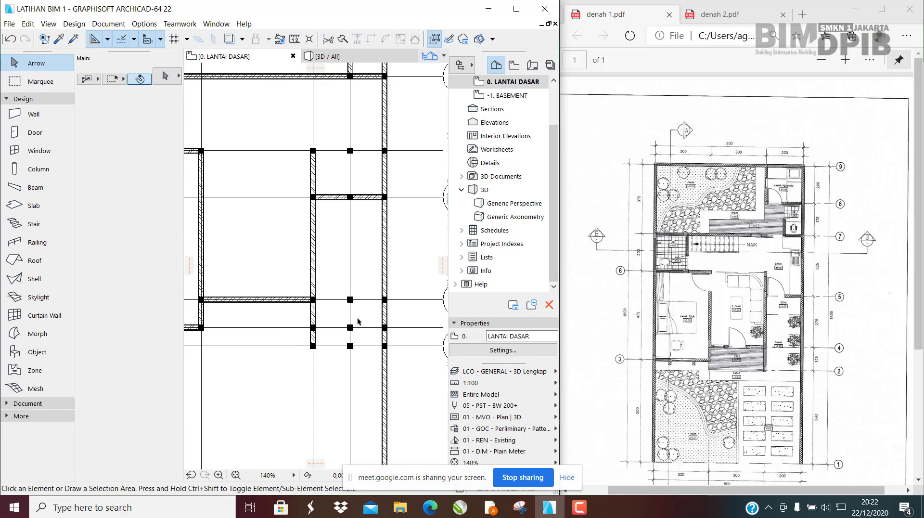
scroll(357, 317, up, 3)
click(341, 278)
key(Delete)
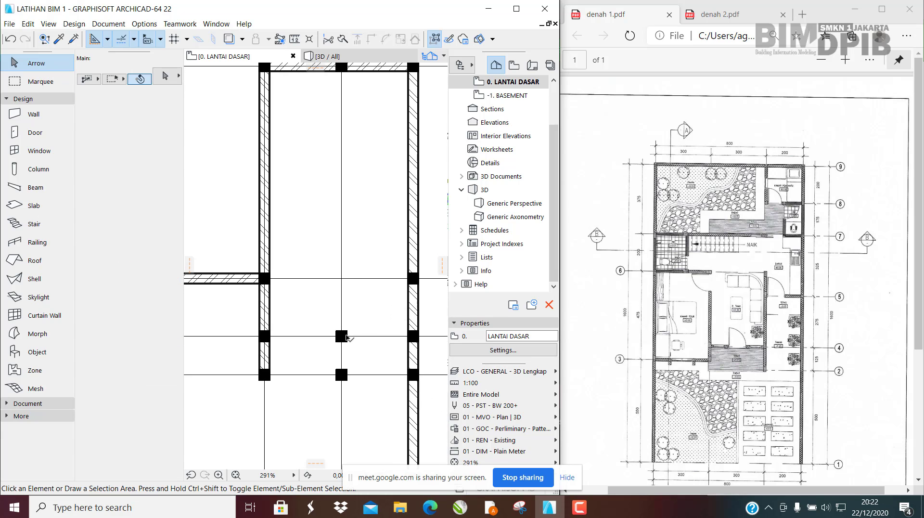
click(346, 336)
key(Delete)
click(346, 377)
key(Delete)
Step: Delete the columns and leftover beam pieces where grid 3 crosses the grid D and grid F walls
click(264, 344)
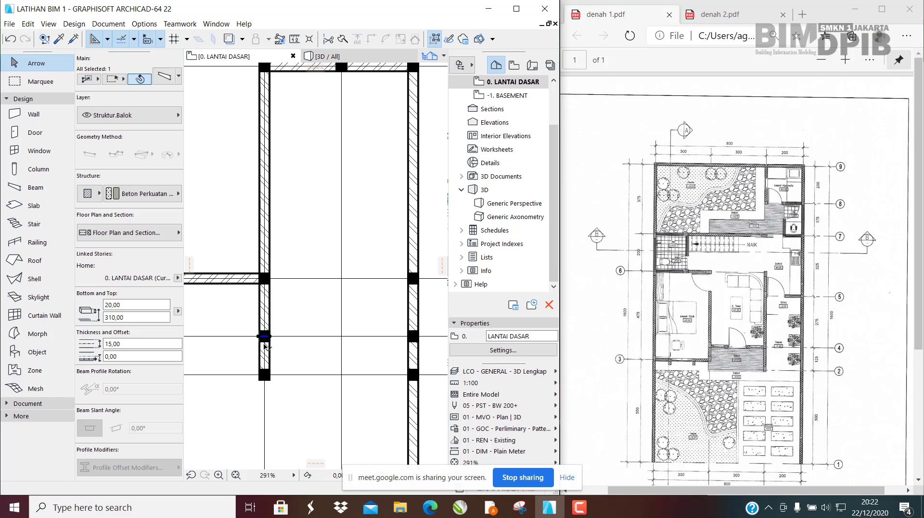
key(Delete)
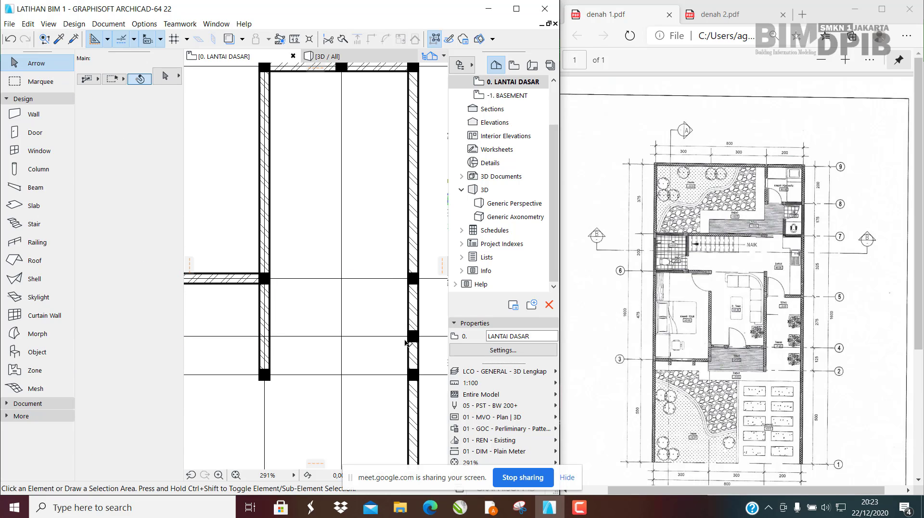
click(411, 343)
key(Delete)
Step: Delete the columns in the grid F wall at the intersections with grids 2 and 4
click(413, 376)
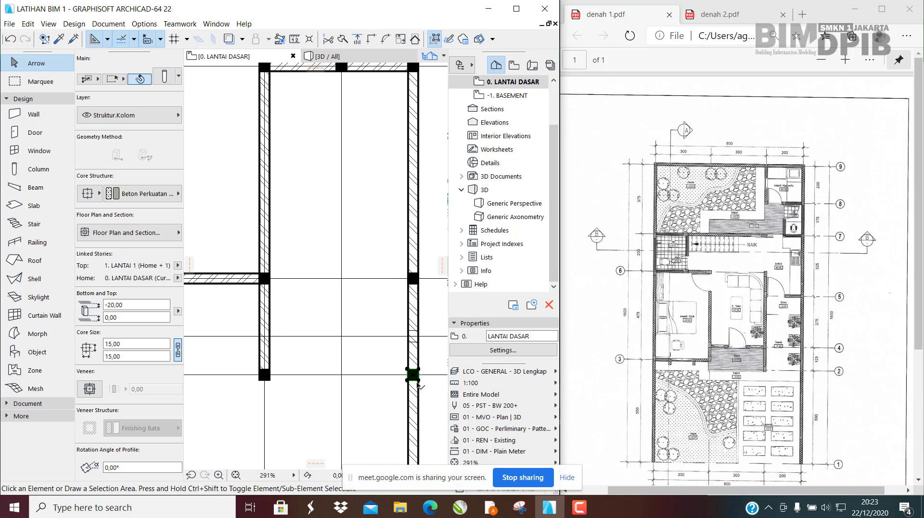
key(Delete)
middle_drag(368, 310, 356, 330)
click(400, 304)
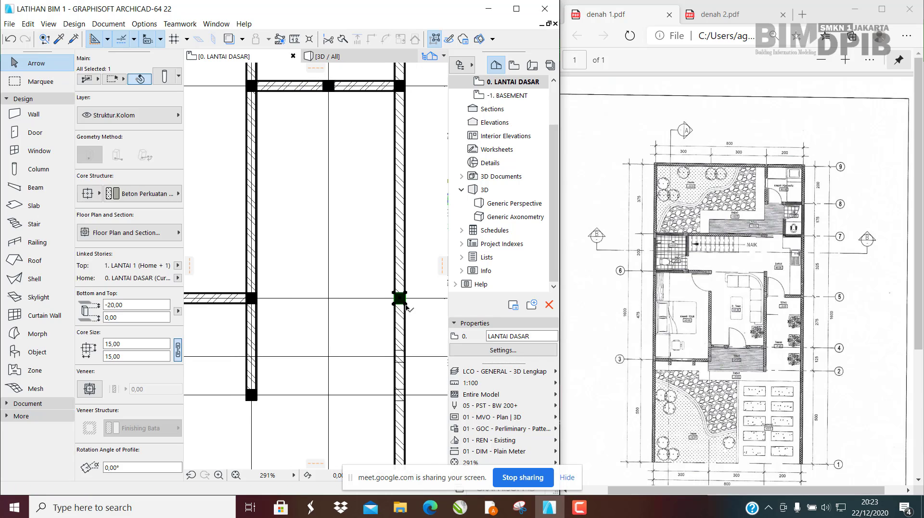
key(Delete)
scroll(371, 291, down, 3)
Step: Delete the leftover beam pieces and the column in the grid 5 wall at the intersection with grid E
middle_drag(355, 289, 356, 317)
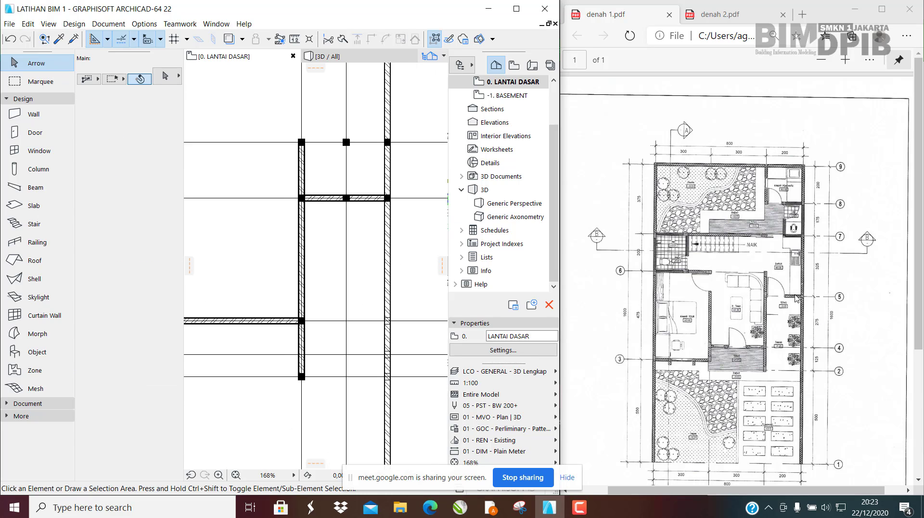
click(344, 198)
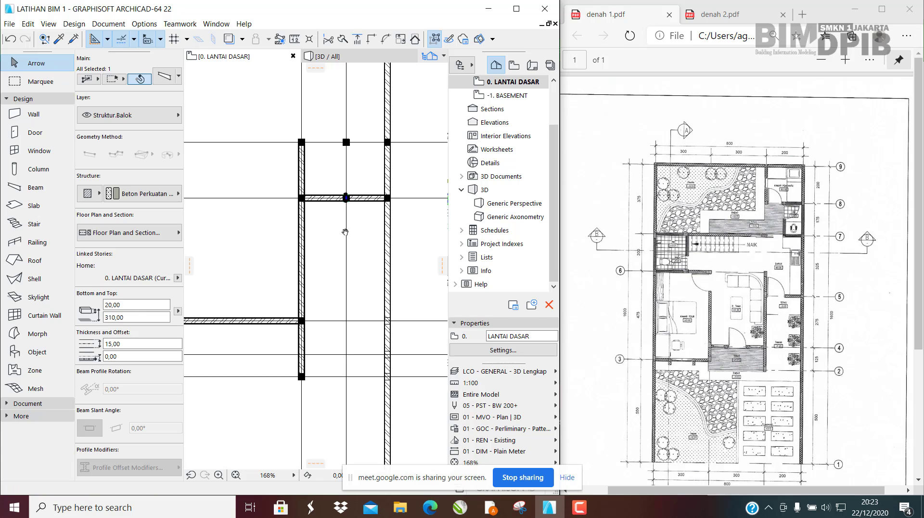
scroll(370, 296, up, 4)
click(379, 286)
scroll(380, 283, up, 4)
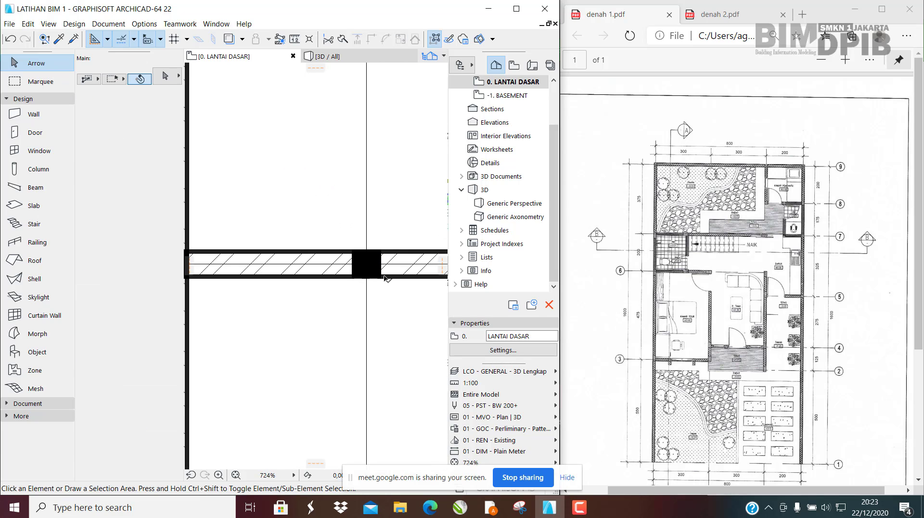
click(383, 277)
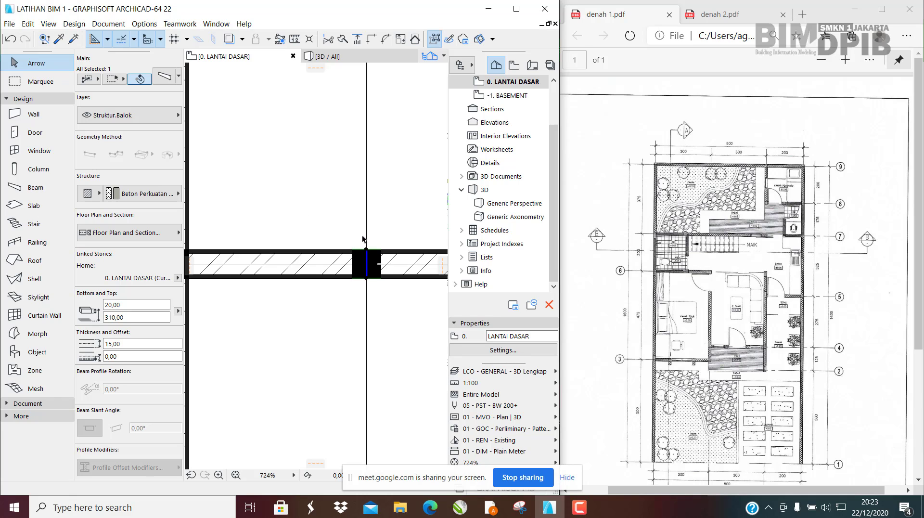
click(362, 239)
click(360, 263)
key(Escape)
click(363, 263)
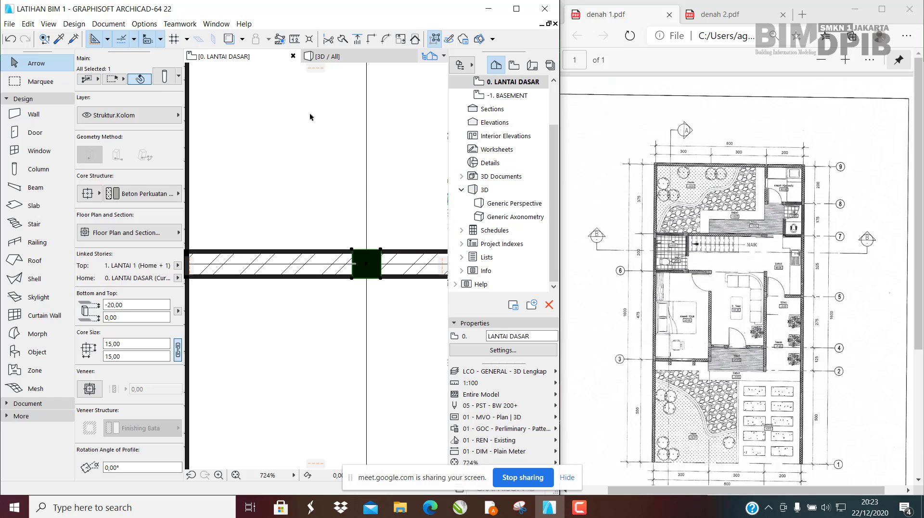
key(Delete)
Step: Delete the free-standing column at the intersection of grids E and 6
scroll(360, 323, down, 5)
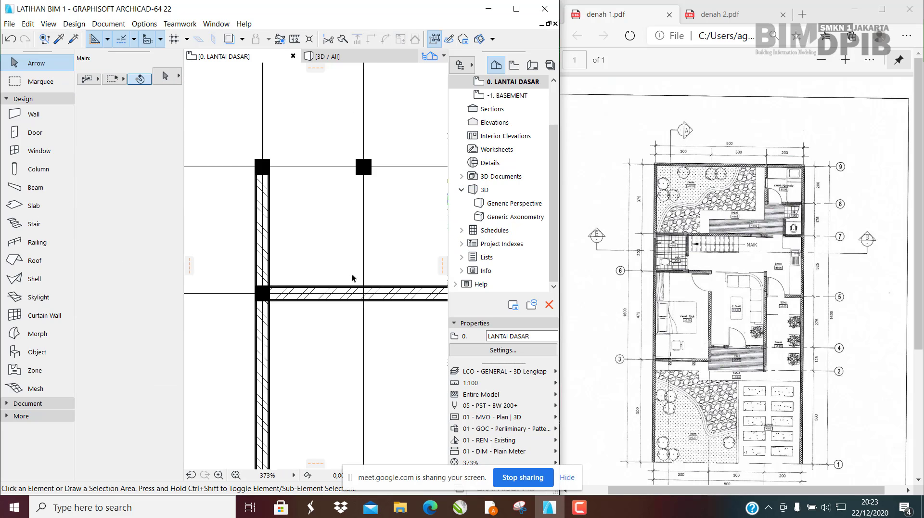
click(361, 184)
key(Delete)
Step: Delete the leftover beam piece and the column in the grid F wall at the intersection with grid 6
scroll(313, 205, down, 6)
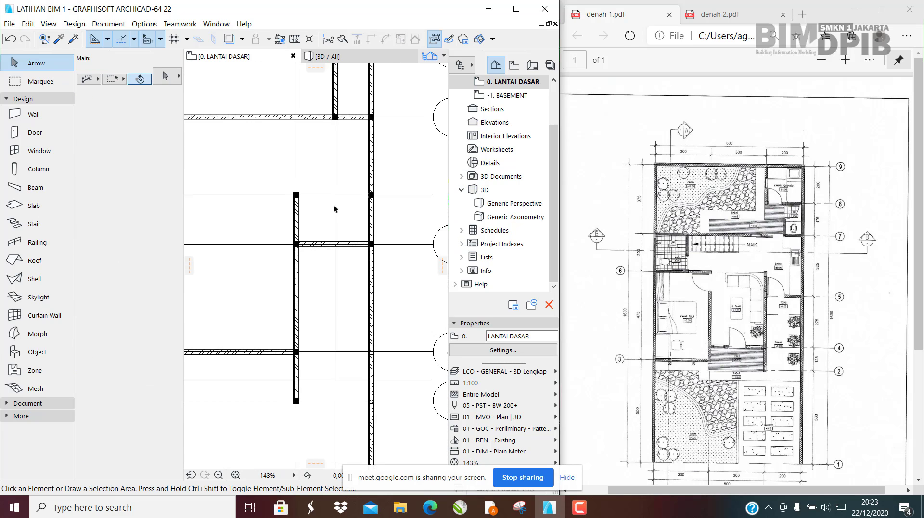
middle_drag(366, 206, 372, 230)
scroll(372, 224, up, 7)
click(367, 217)
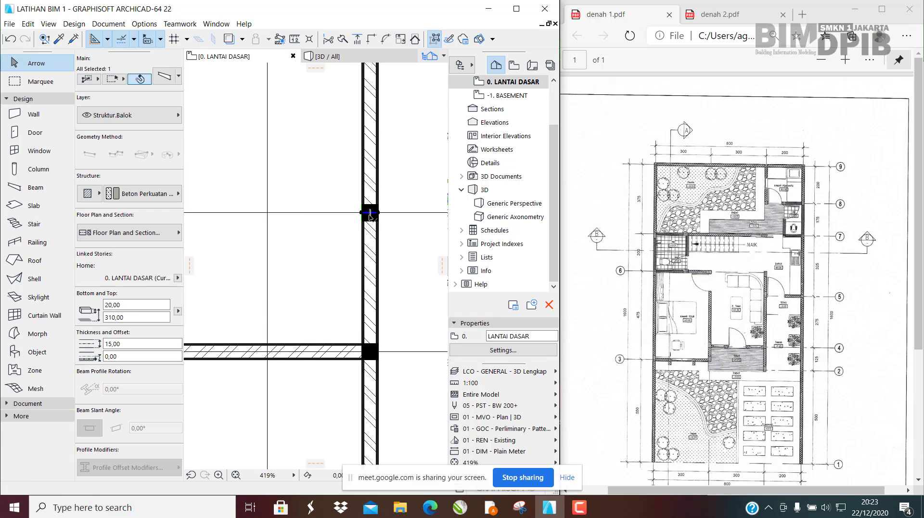
key(Escape)
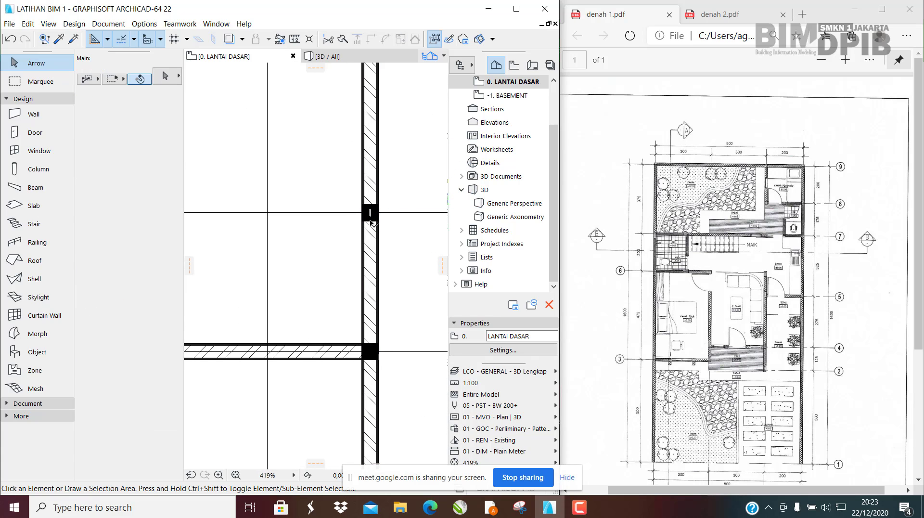
click(372, 219)
key(Delete)
Step: Delete the beam that runs along grid 1 between grids A and F
scroll(320, 226, down, 8)
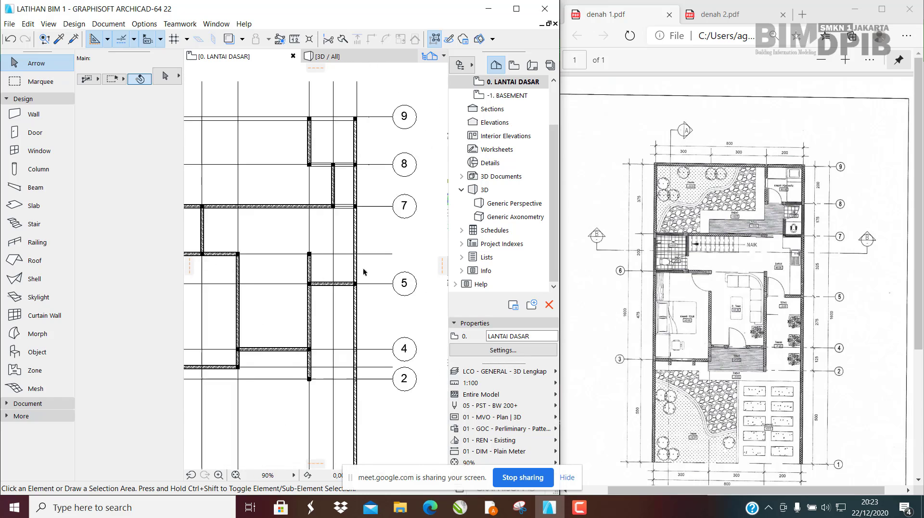
scroll(338, 255, down, 1)
middle_drag(329, 258, 316, 209)
middle_drag(329, 353, 340, 307)
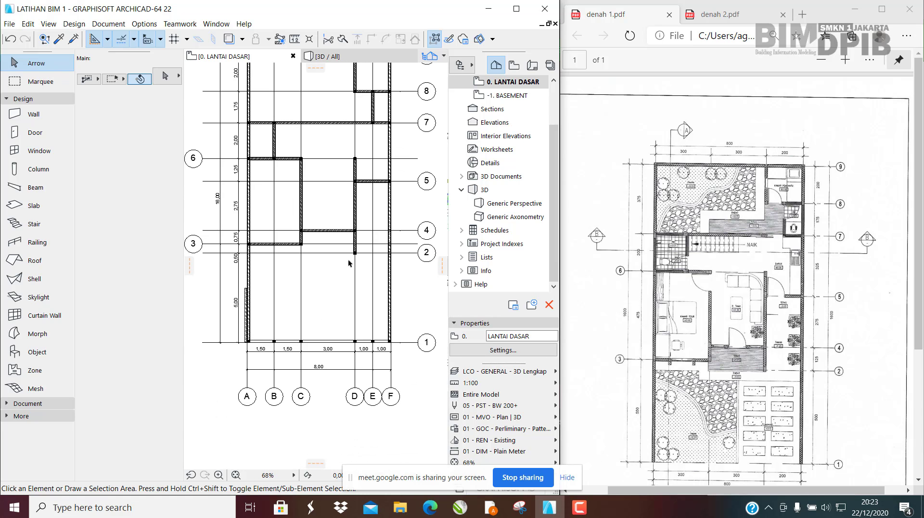
scroll(311, 333, up, 5)
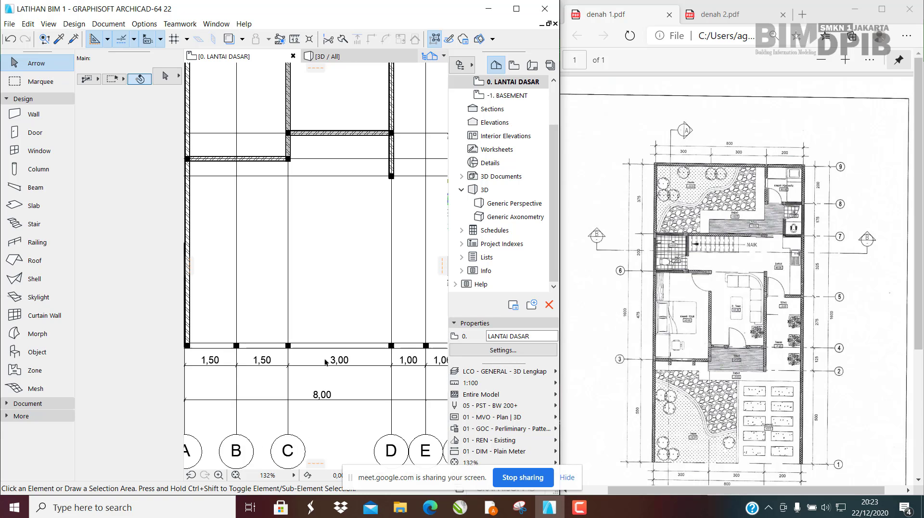
click(308, 314)
scroll(310, 315, down, 5)
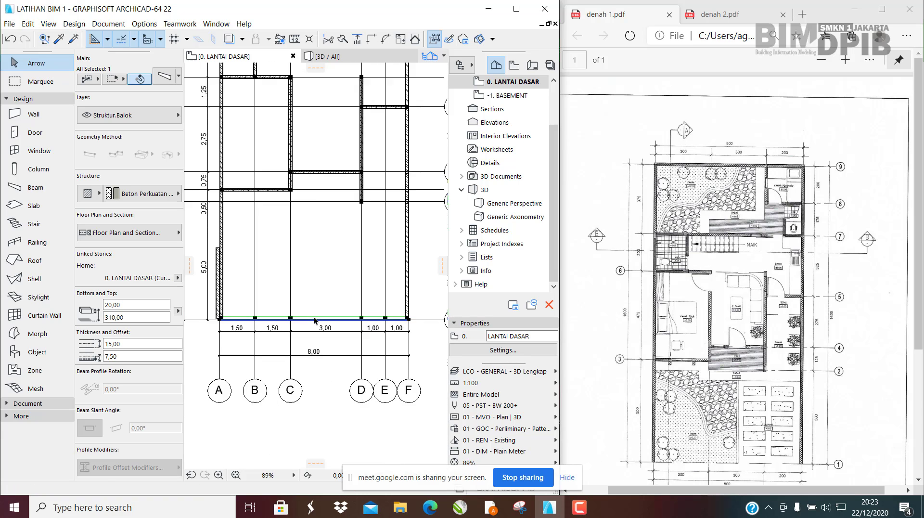
scroll(318, 320, up, 3)
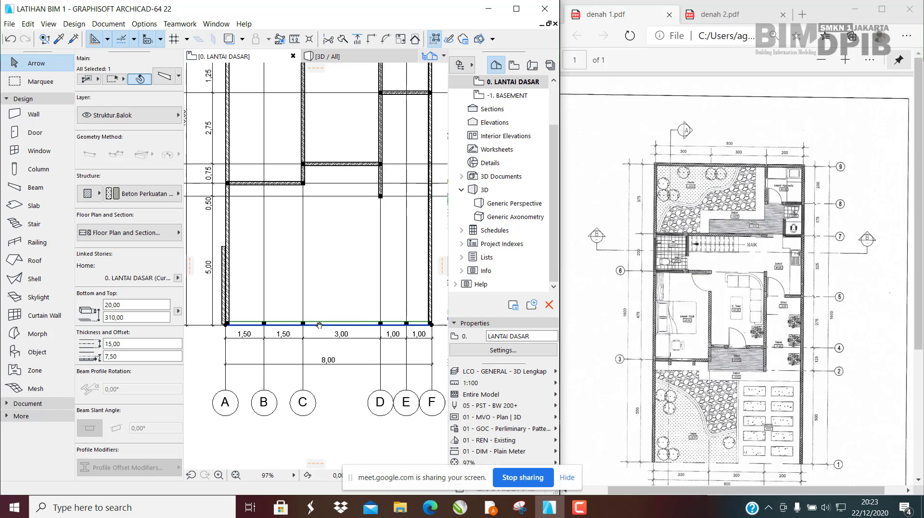
click(62, 26)
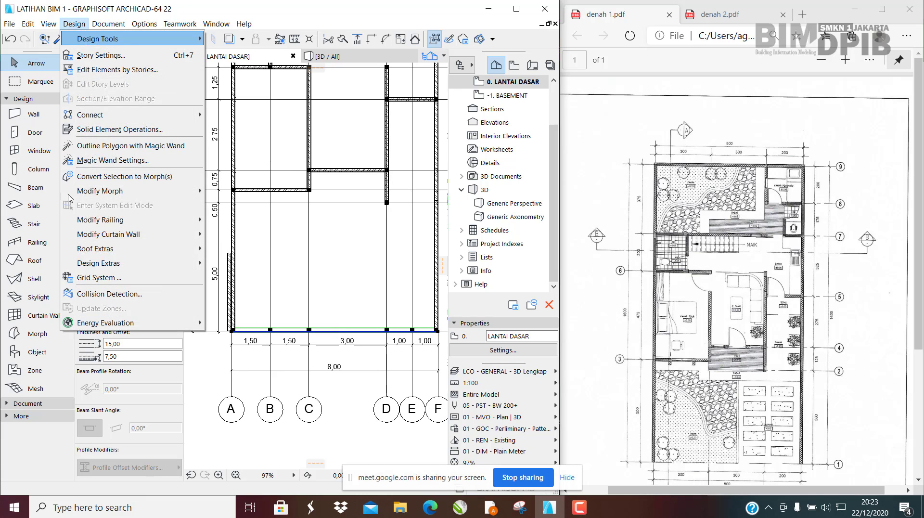
key(Escape)
scroll(299, 320, down, 2)
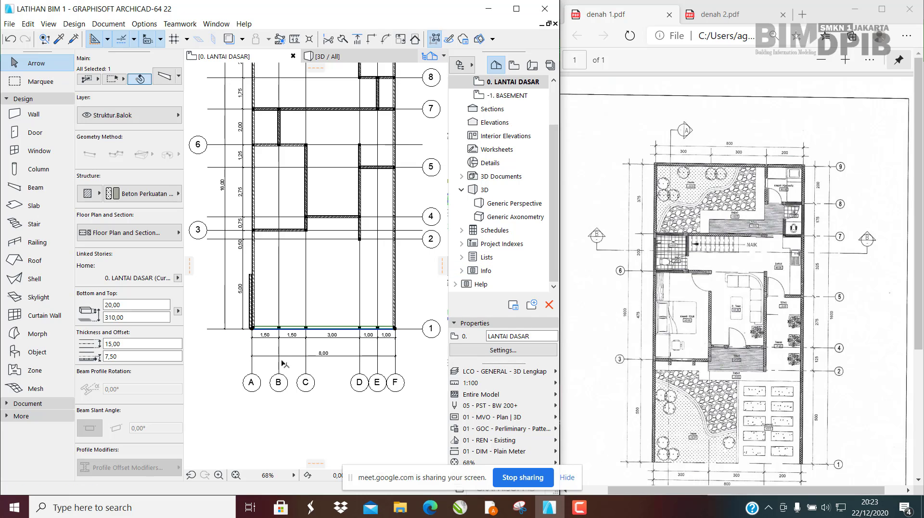
scroll(332, 337, up, 6)
click(331, 308)
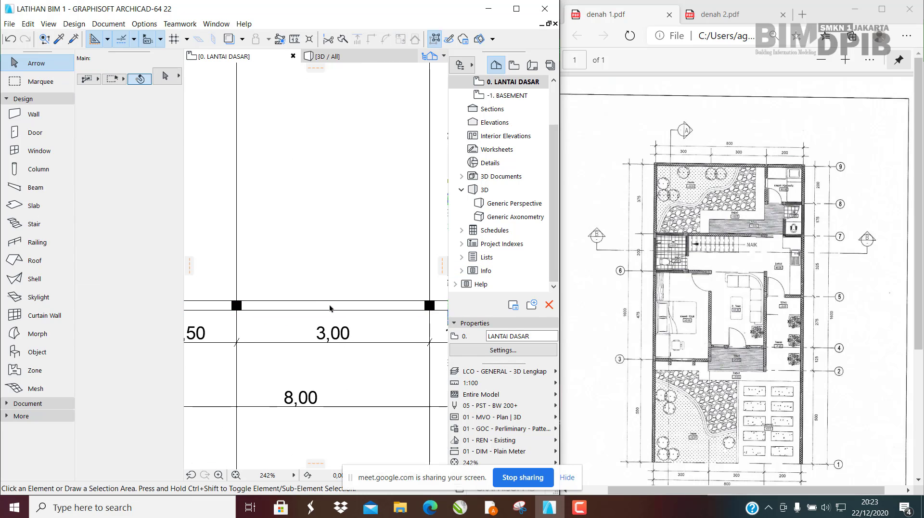
click(313, 304)
scroll(310, 306, down, 5)
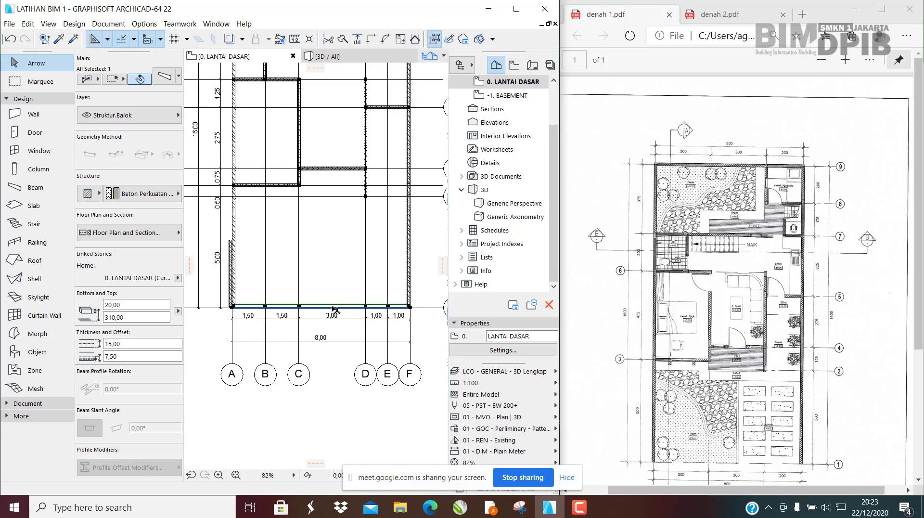
Step: Delete the columns on grid 1 at the intersections with grids B, C, D and E
scroll(306, 310, up, 5)
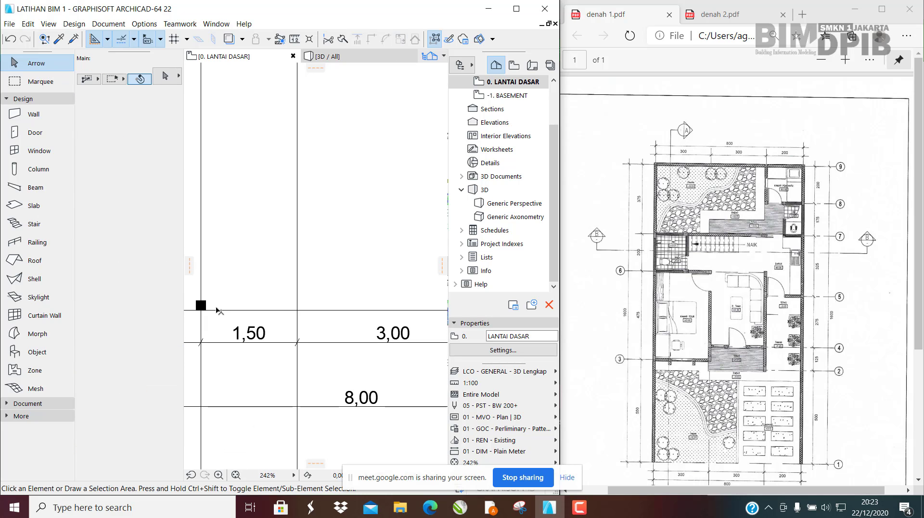
middle_drag(202, 311, 255, 312)
click(253, 310)
key(Delete)
scroll(254, 309, down, 4)
middle_drag(372, 311, 319, 318)
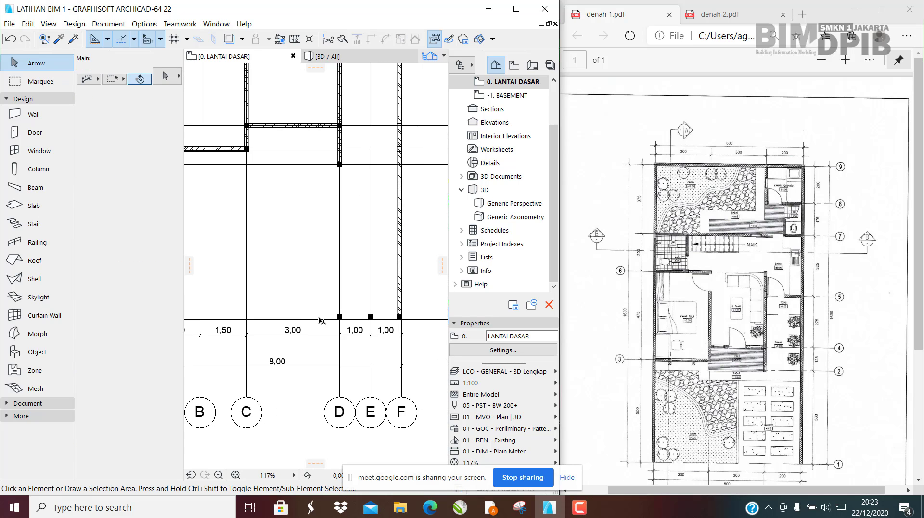
click(341, 318)
key(Delete)
click(371, 318)
key(Delete)
Step: Delete the column at the end of the grid F wall, at the intersection with grid 1
click(399, 317)
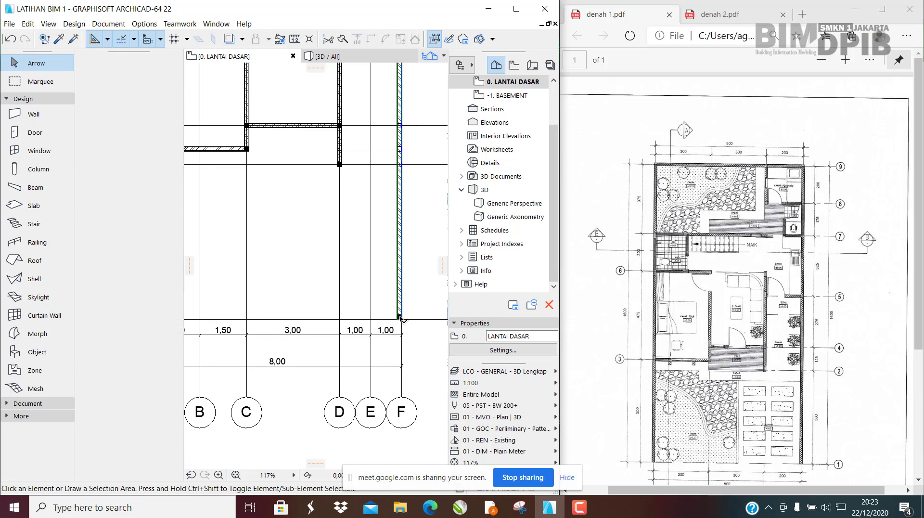
scroll(406, 319, up, 1)
scroll(405, 320, up, 8)
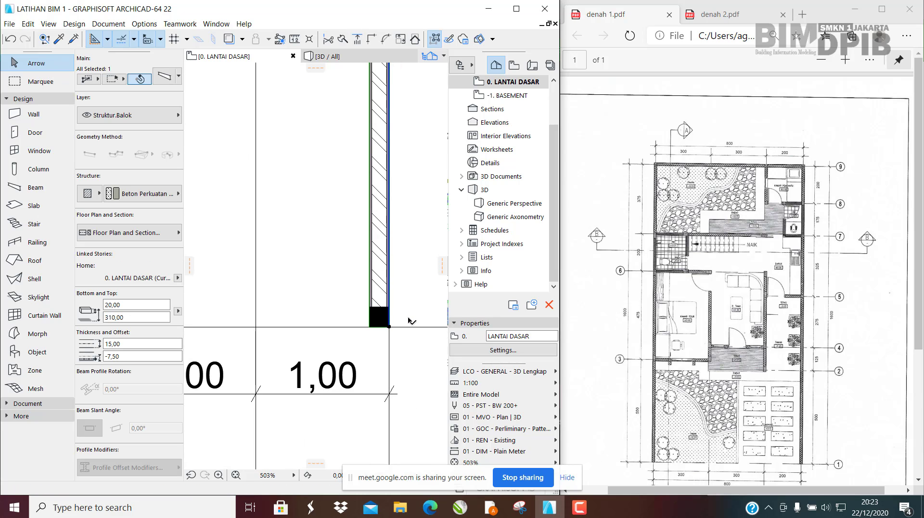
click(376, 323)
key(Escape)
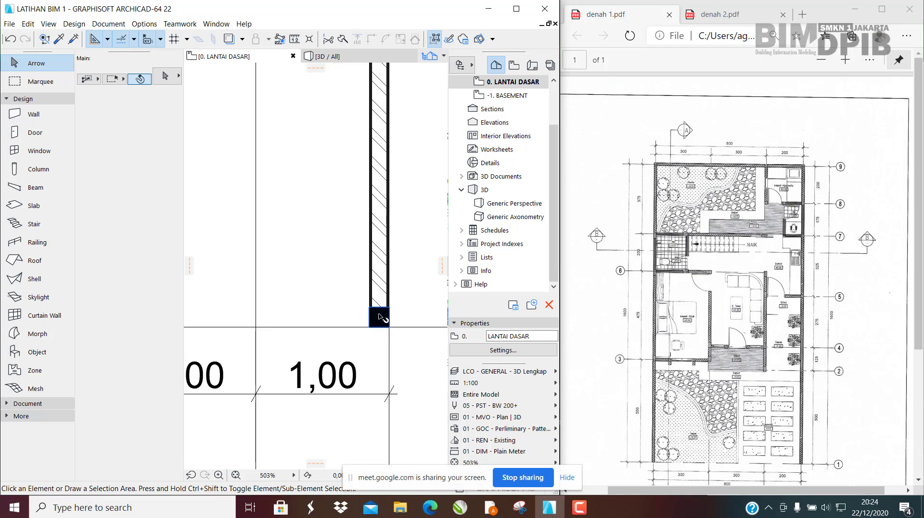
mouse_move(380, 317)
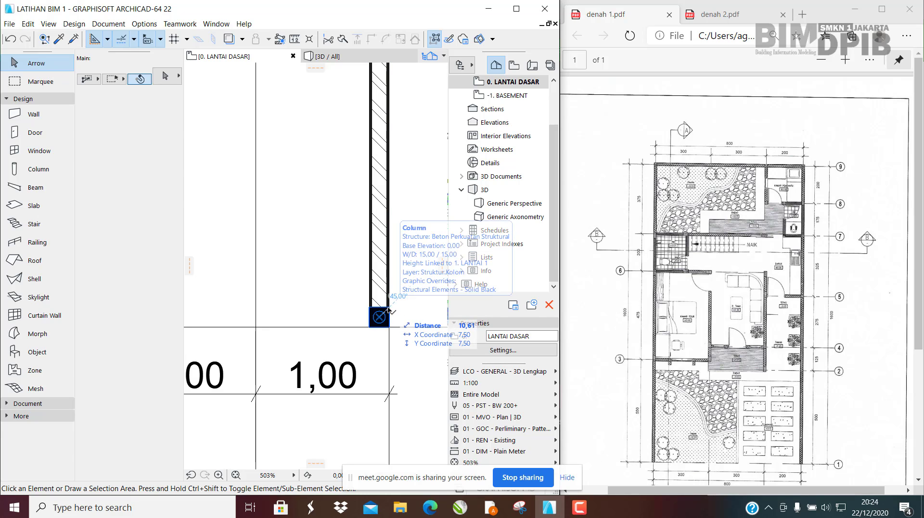
click(387, 309)
scroll(368, 316, up, 3)
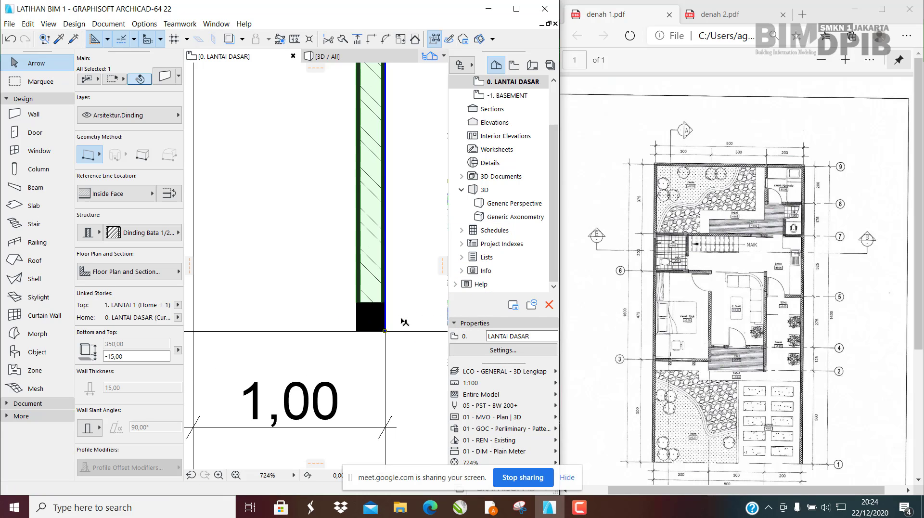
click(398, 318)
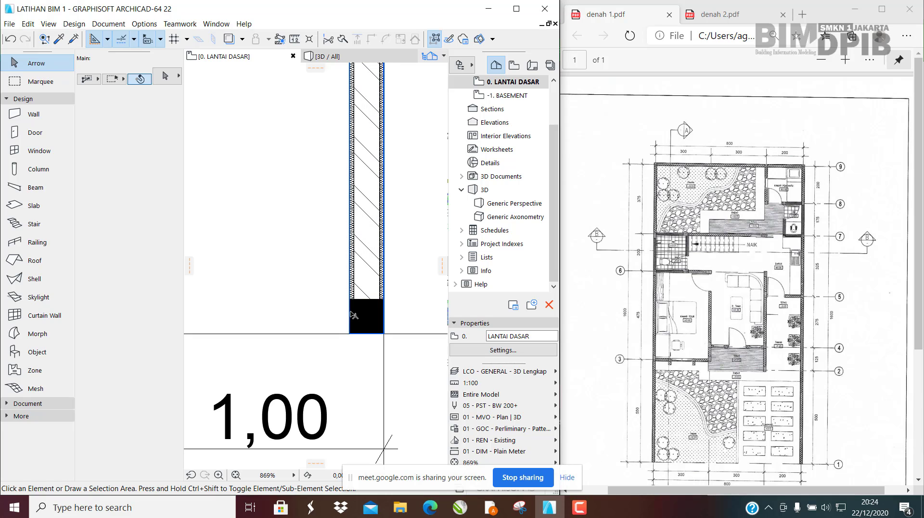
mouse_move(373, 316)
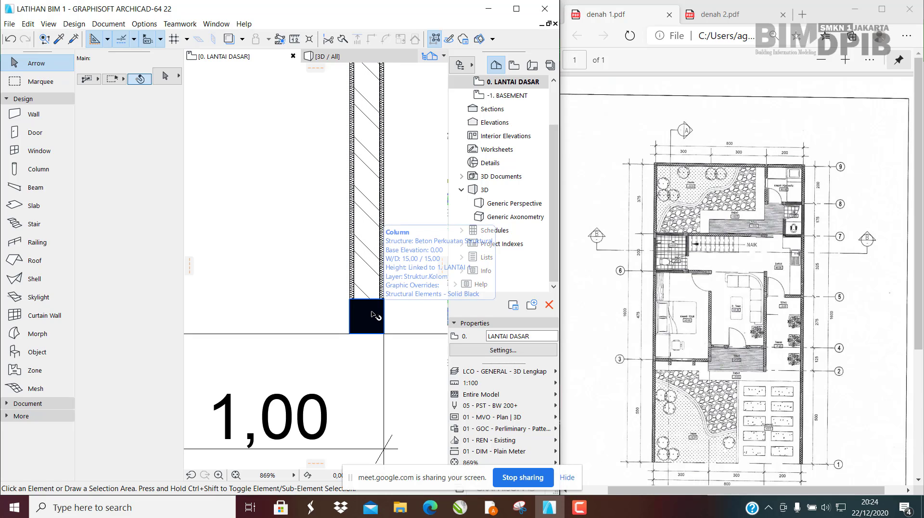
click(372, 315)
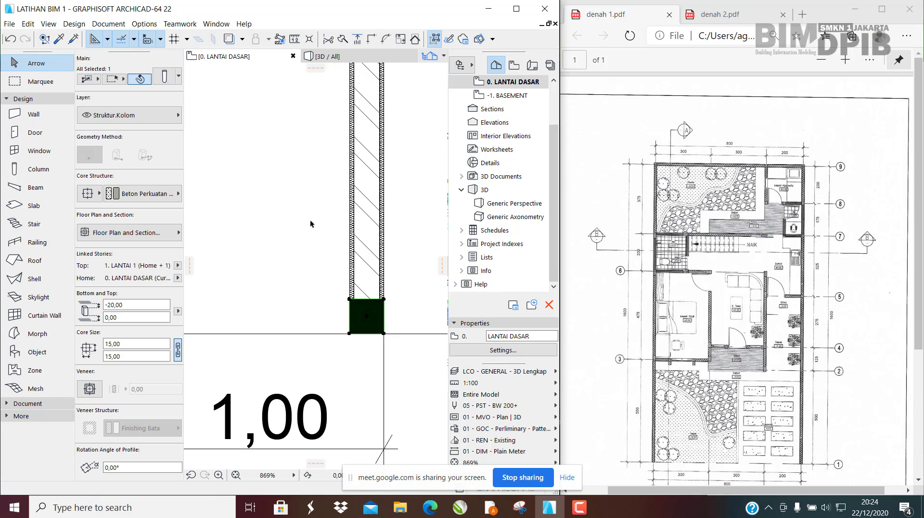
key(Escape)
Step: Delete the column at the intersection of grids A and 1 and the stray wall piece beside the grid A wall
scroll(372, 308, down, 8)
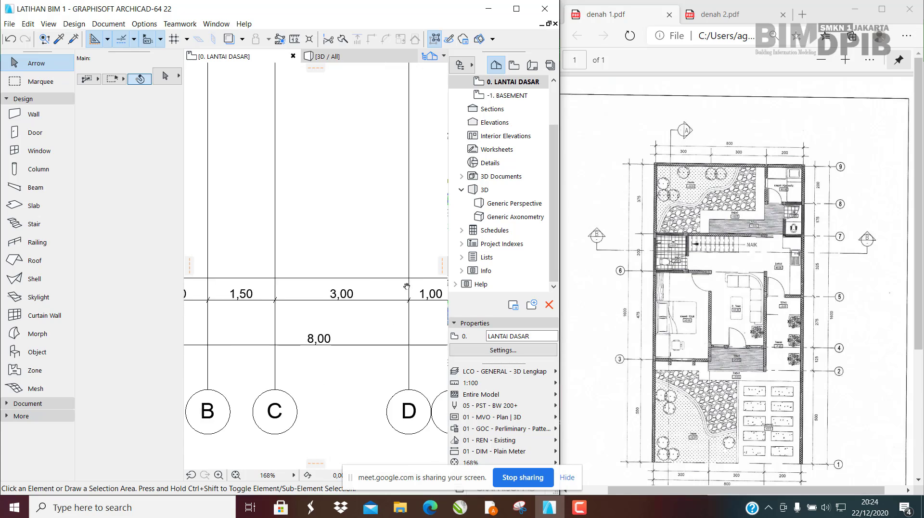
scroll(284, 280, up, 6)
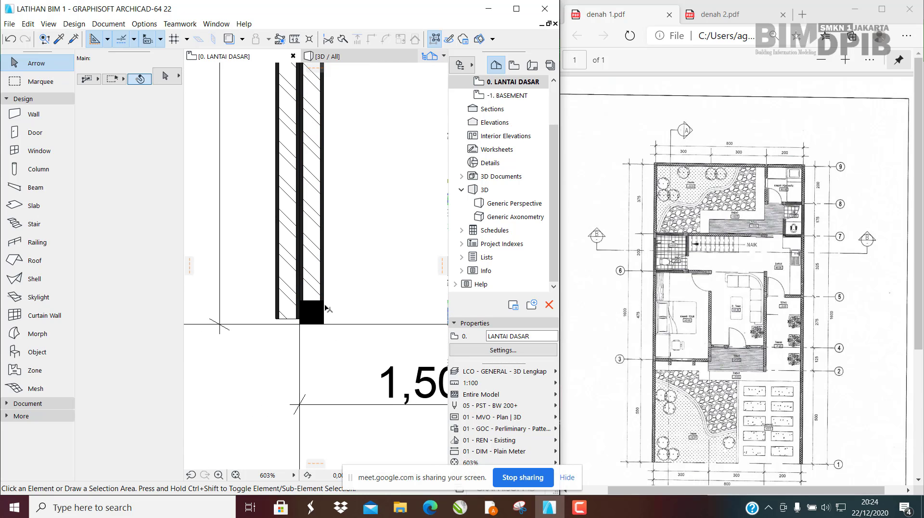
click(314, 305)
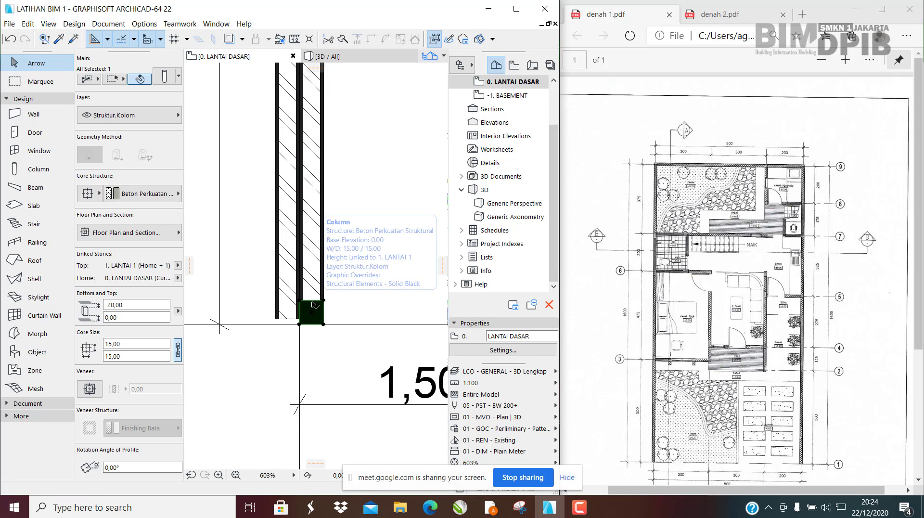
key(Escape)
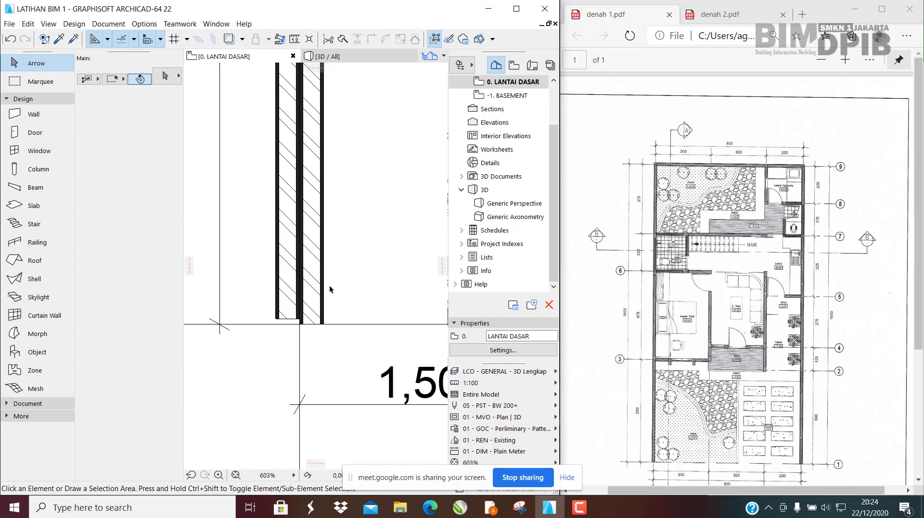
click(292, 224)
scroll(320, 313, down, 6)
key(Escape)
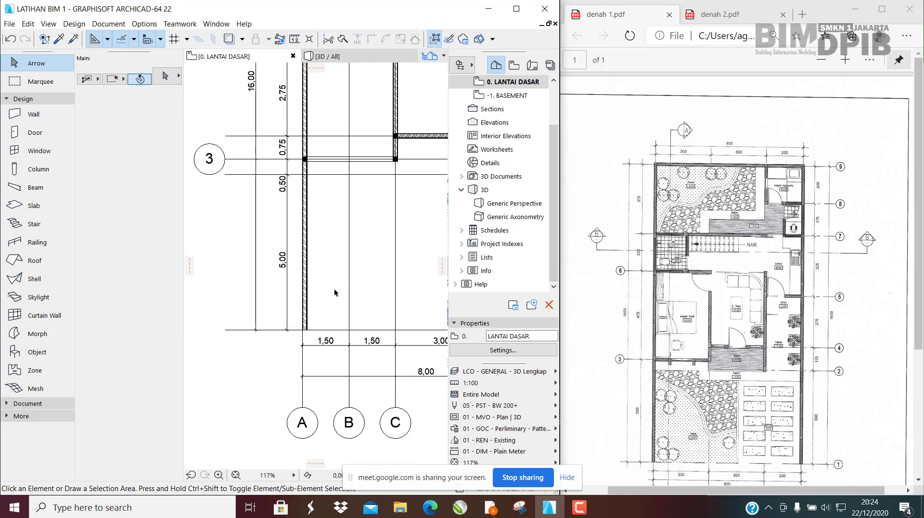
Step: Examine the remaining walls, beams and columns of the ground floor from several angles in the 3D view
scroll(335, 293, down, 1)
middle_drag(347, 214, 279, 284)
scroll(315, 232, down, 1)
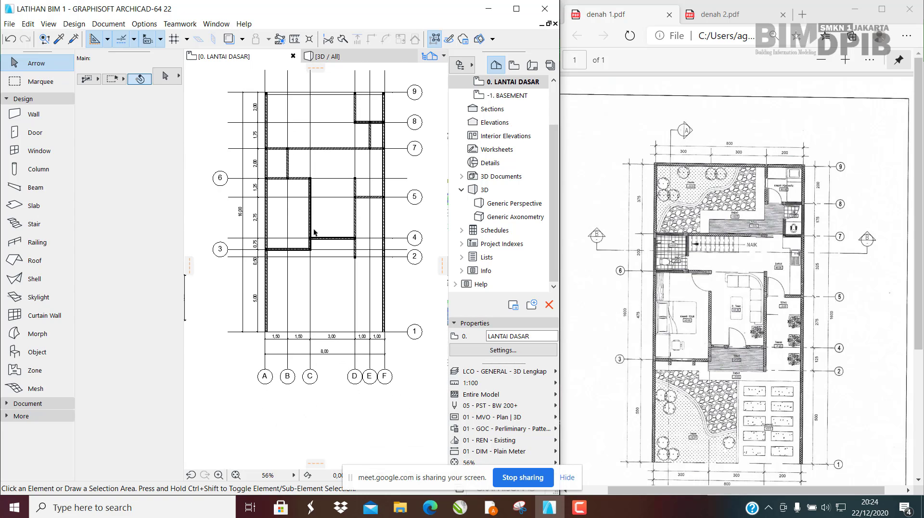
click(348, 57)
scroll(302, 232, down, 2)
scroll(305, 231, up, 1)
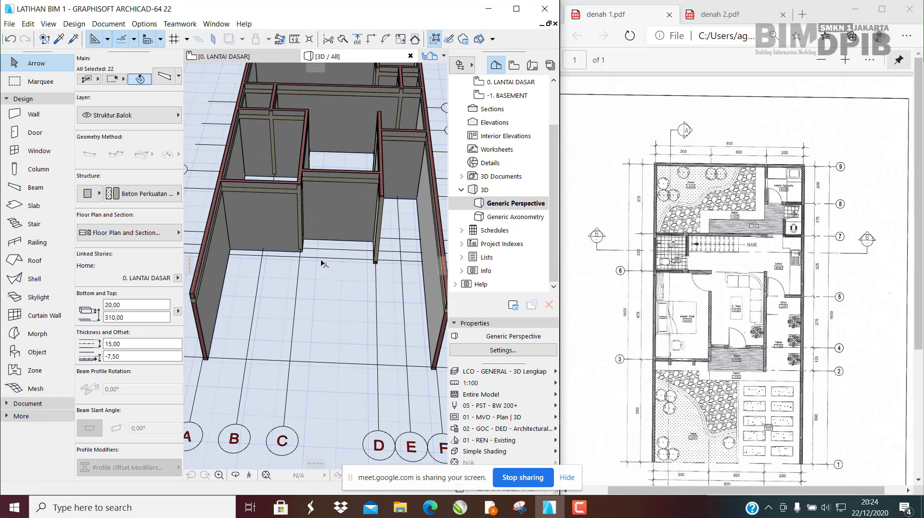
click(324, 292)
shift+middle_drag(324, 294, 324, 233)
shift+middle_drag(314, 273, 404, 204)
shift+middle_drag(292, 238, 334, 164)
scroll(329, 257, down, 5)
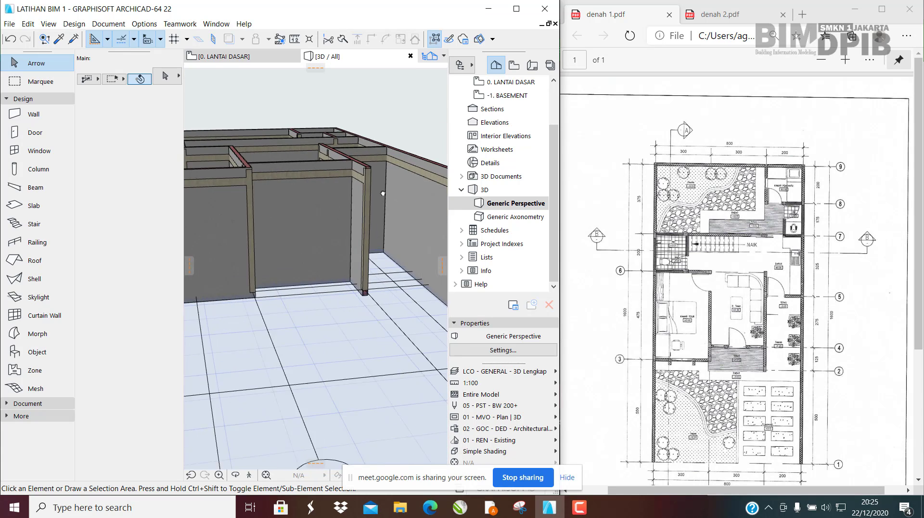
scroll(328, 257, up, 5)
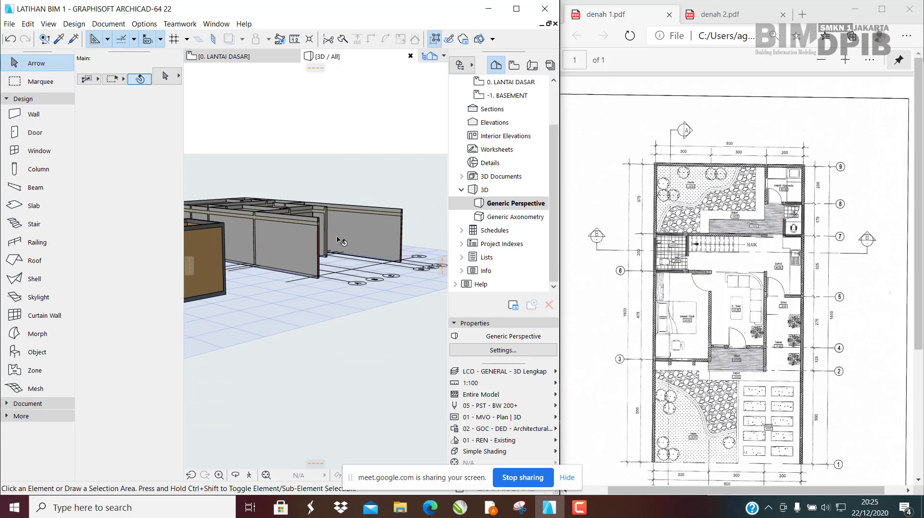
Step: Check the height and position settings of the upper beam in the grid A wall, leaving them unchanged
click(305, 219)
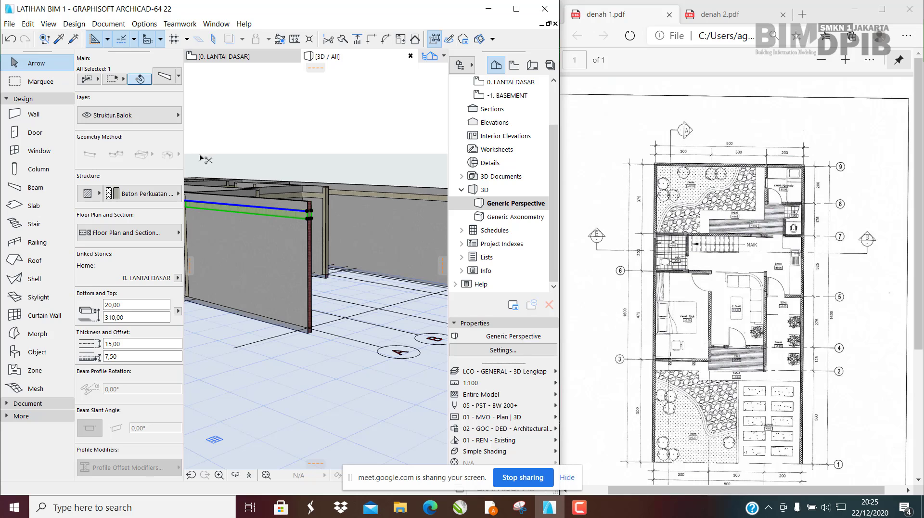
key(ctrl+t)
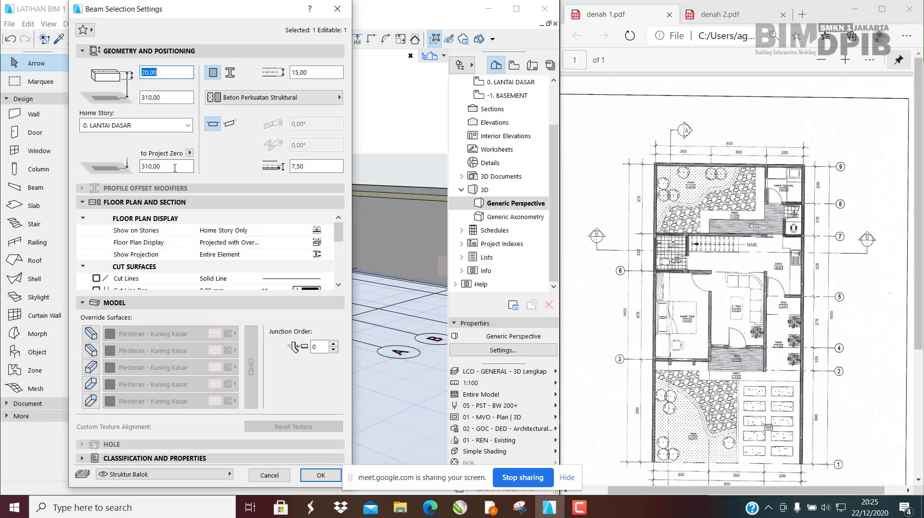
click(165, 163)
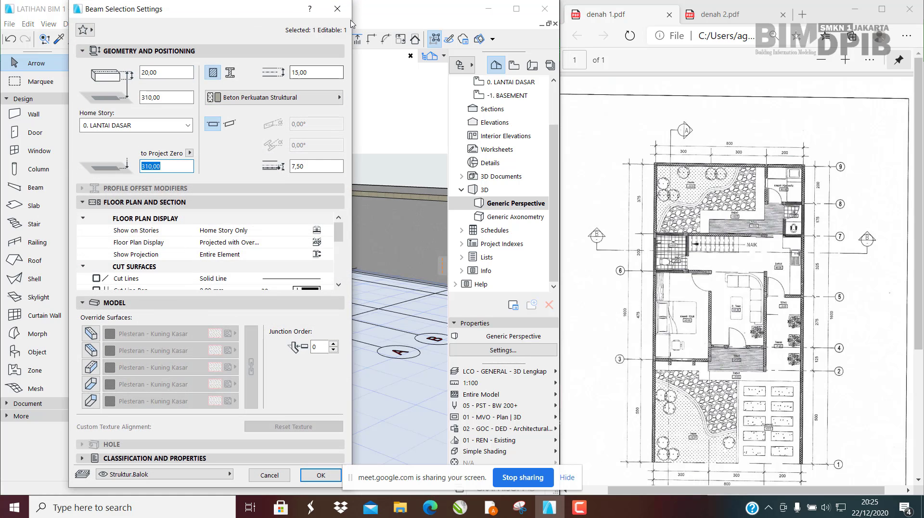
click(344, 15)
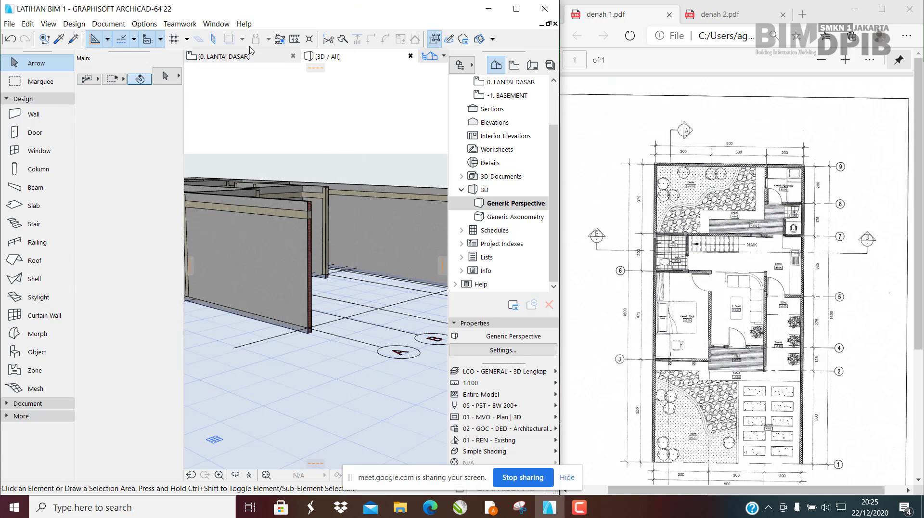
Step: Select all beams on the 0. LANTAI DASAR floor plan and set their bottom elevation to project zero to -3,00
click(229, 61)
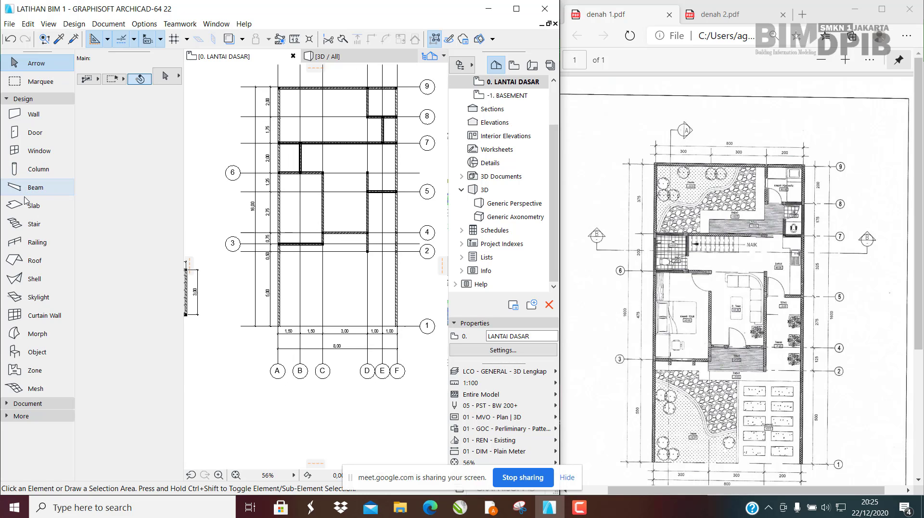
scroll(316, 226, up, 3)
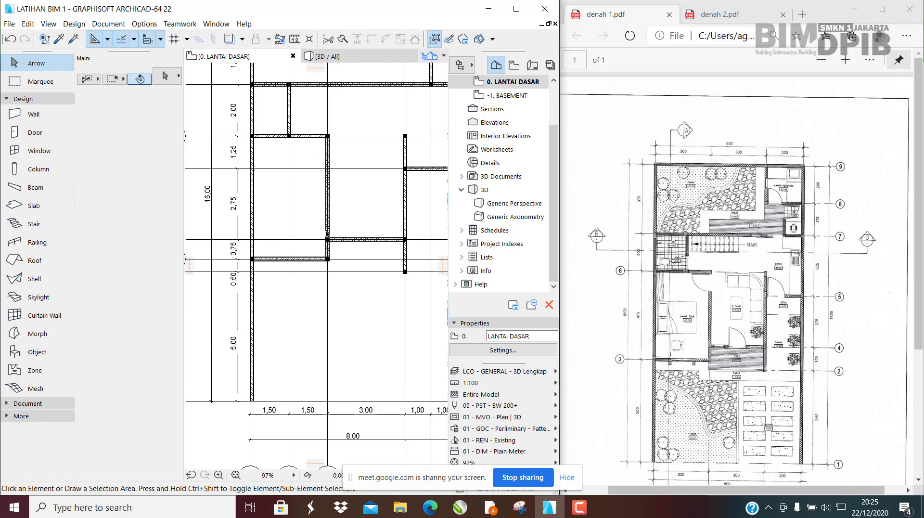
scroll(275, 242, down, 3)
click(28, 190)
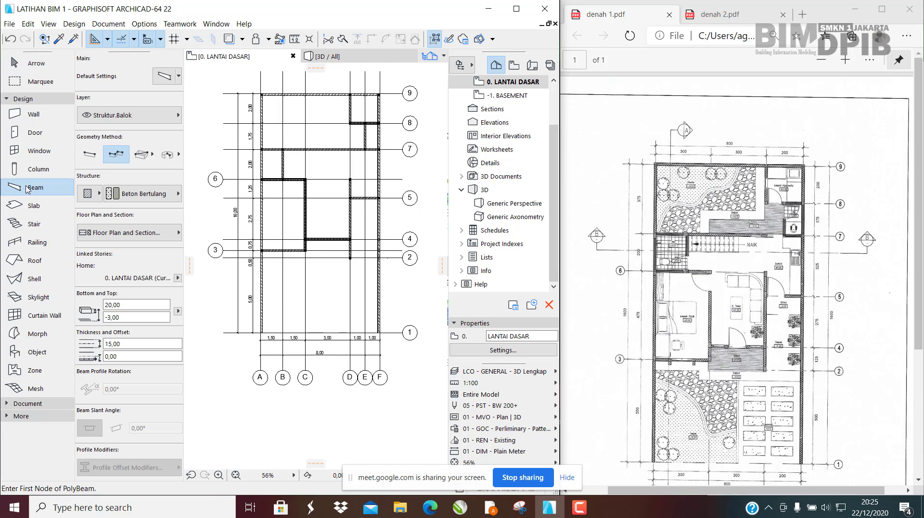
key(ctrl+a)
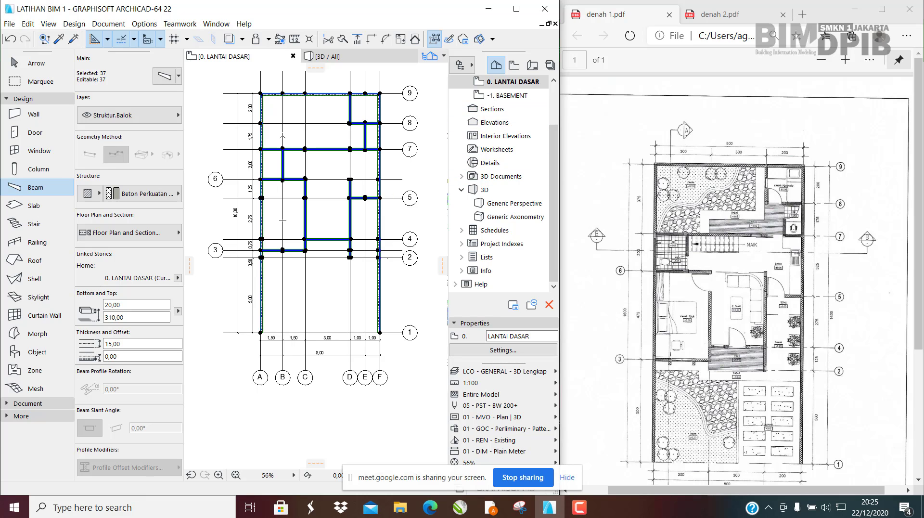
key(ctrl+t)
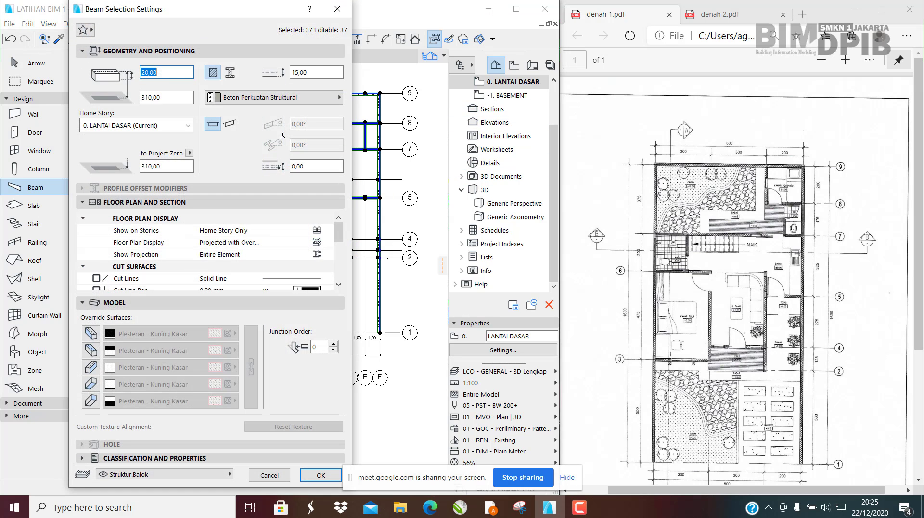
click(337, 8)
click(164, 77)
click(179, 167)
drag(179, 167, 6, 169)
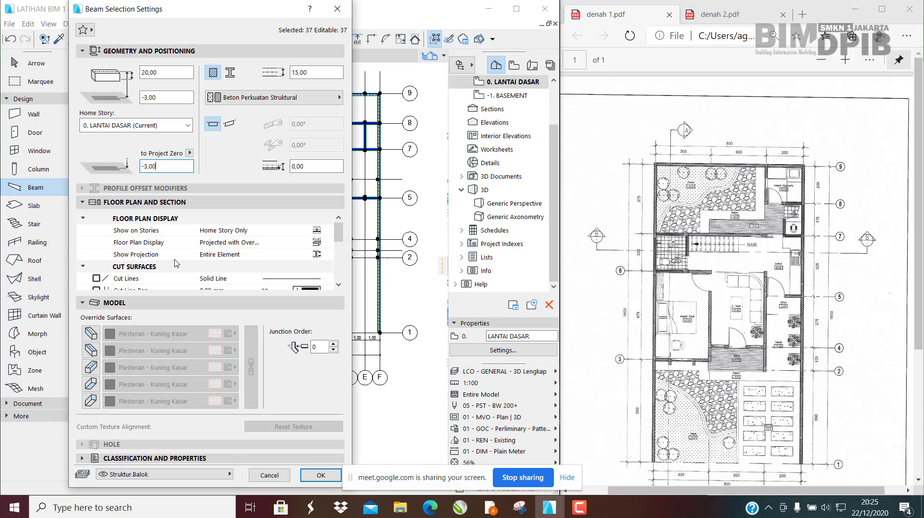
key(Return)
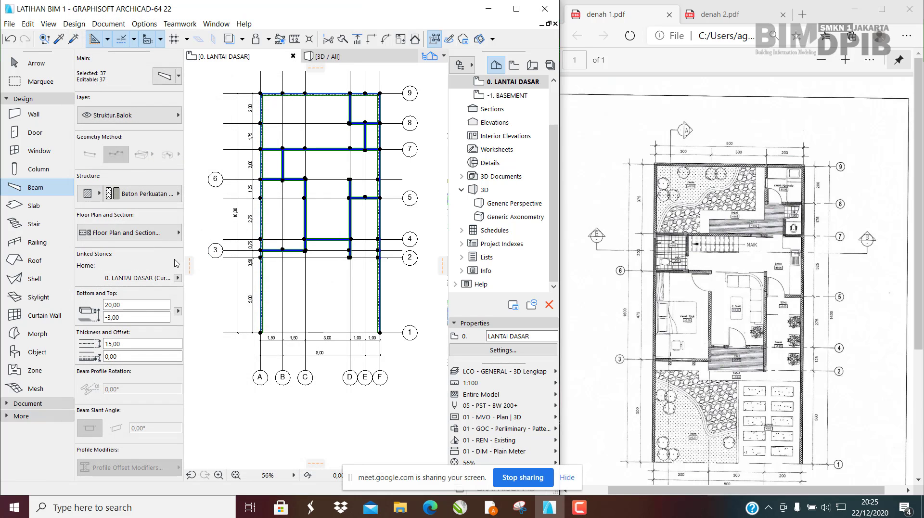
Step: Examine the beams and walls of the ground floor from both sides in the 3D view
click(327, 57)
shift+middle_drag(318, 270, 284, 285)
key(Escape)
click(260, 318)
click(295, 344)
scroll(284, 286, down, 5)
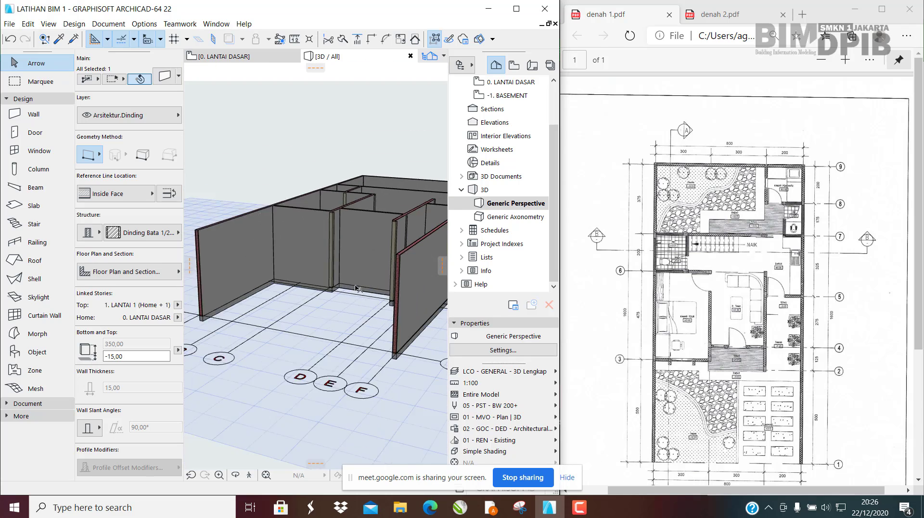
shift+middle_drag(431, 260, 323, 243)
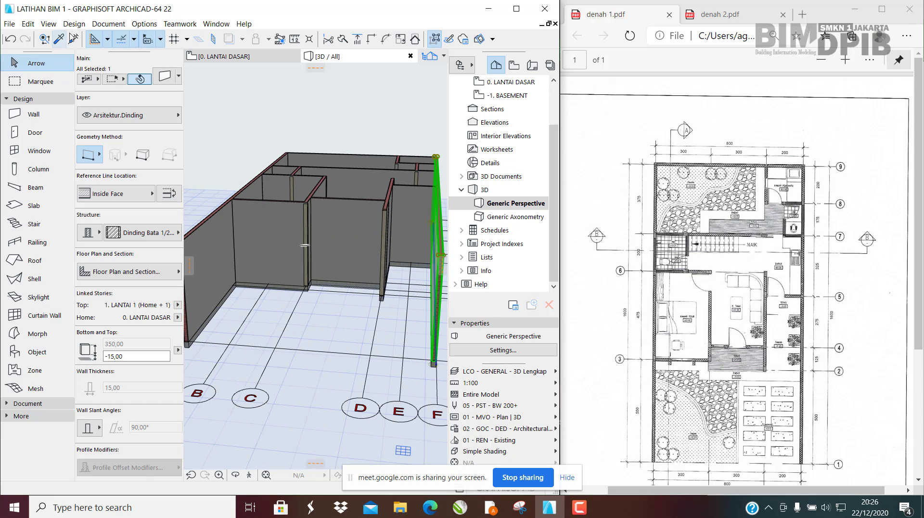
click(74, 24)
click(99, 277)
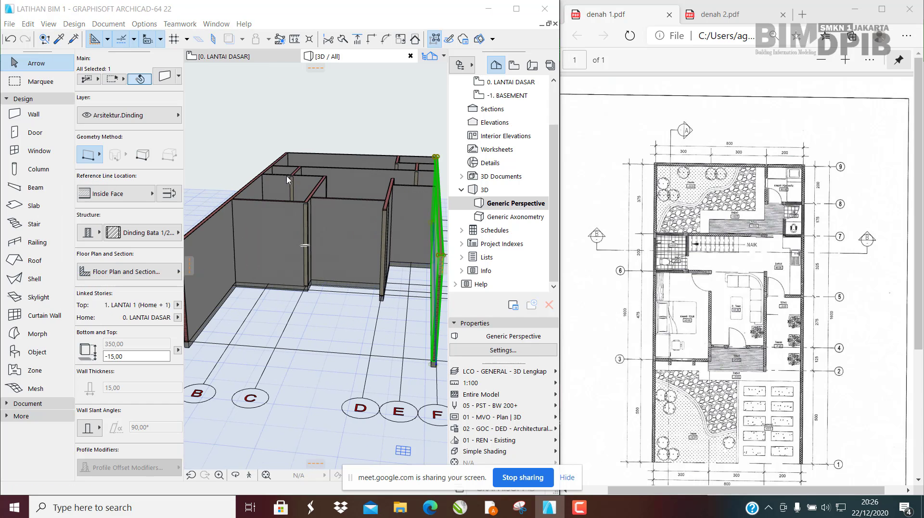
key(Escape)
key(Escape)
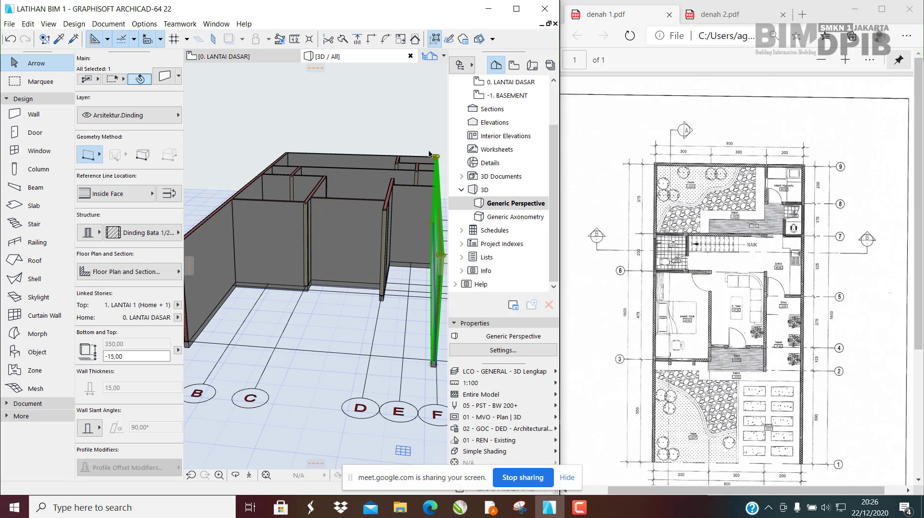
shift+middle_drag(312, 240, 296, 267)
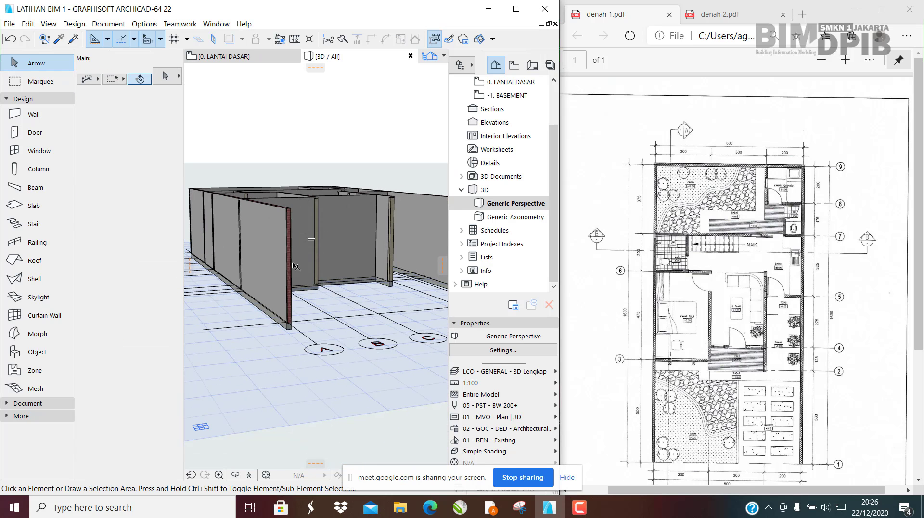
click(226, 56)
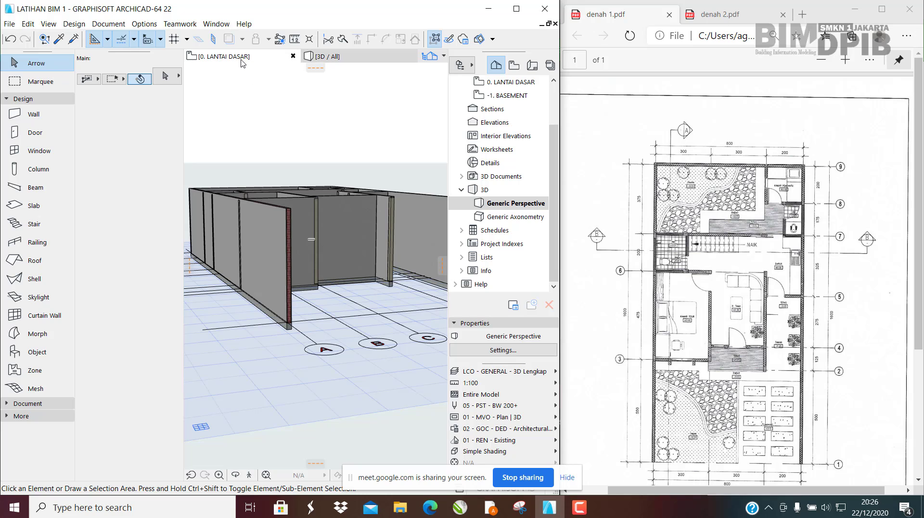
click(336, 56)
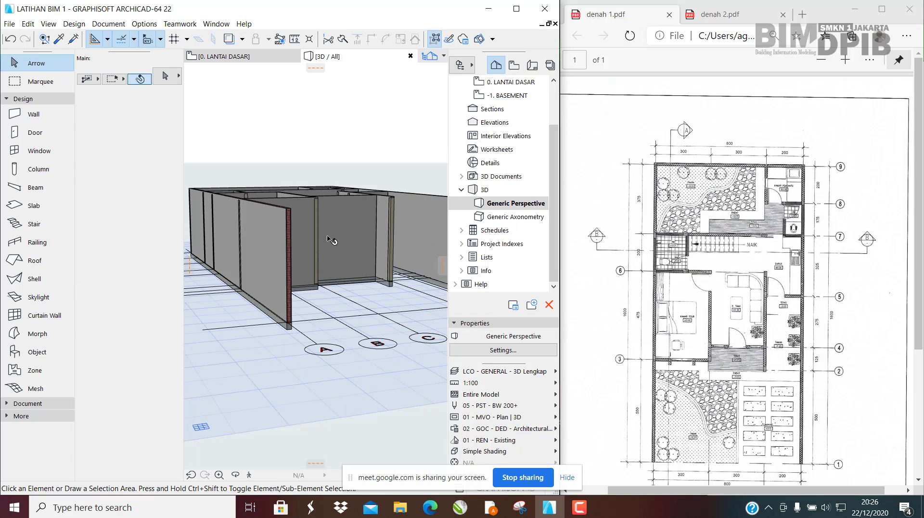
shift+middle_drag(335, 264, 221, 231)
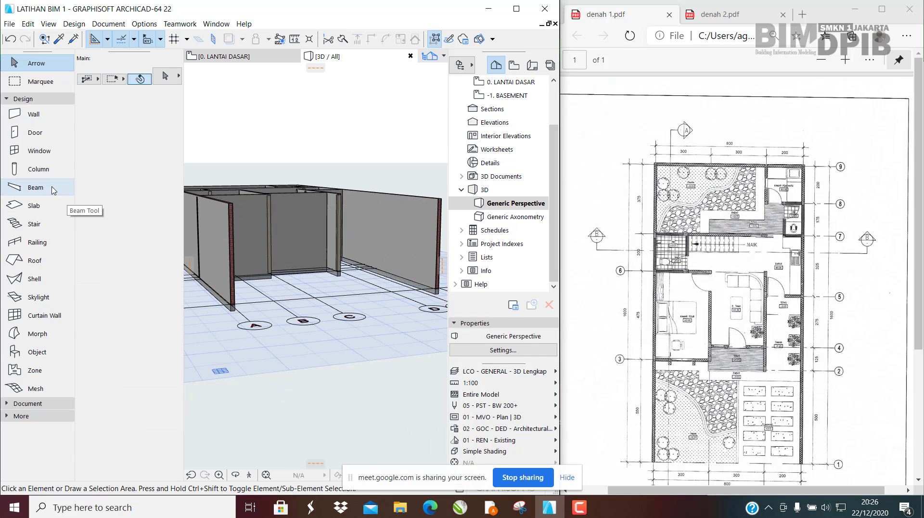
Step: Select all beams in the 3D view and check their height and elevation settings, leaving them unchanged
click(35, 193)
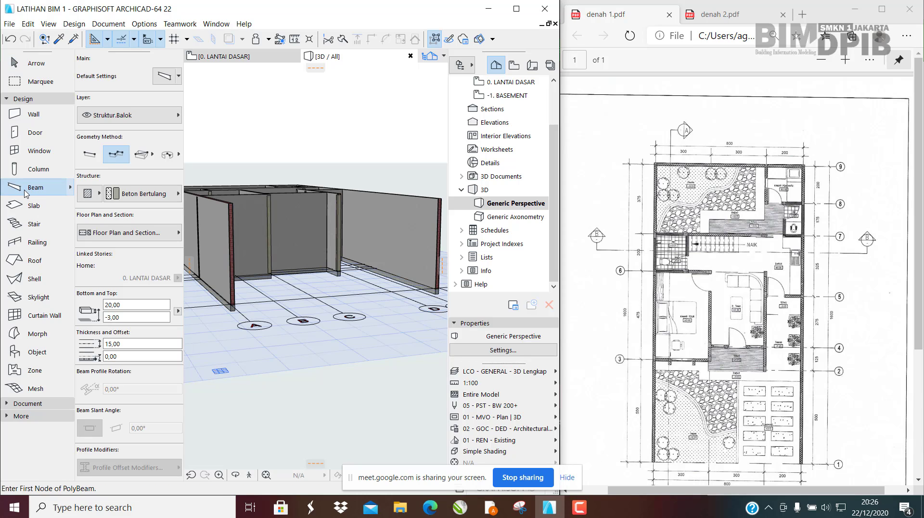
key(ctrl+a)
middle_drag(308, 267, 342, 265)
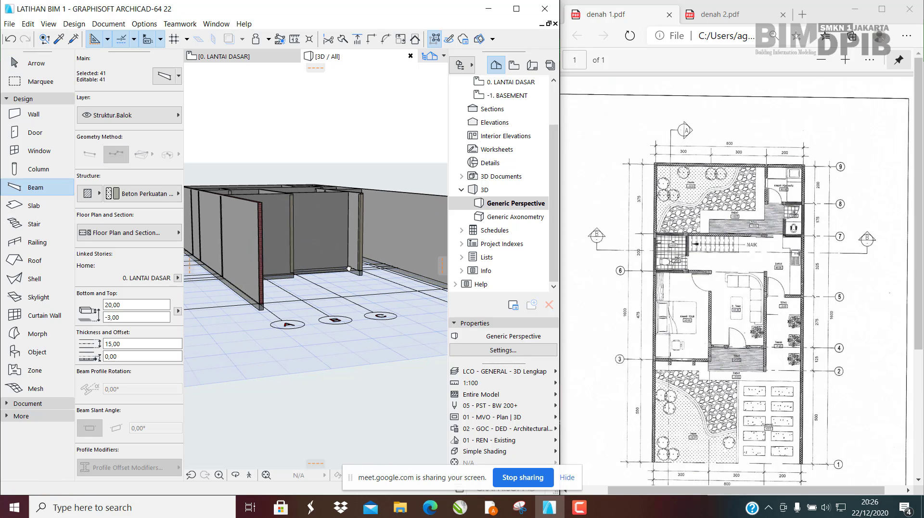
click(163, 76)
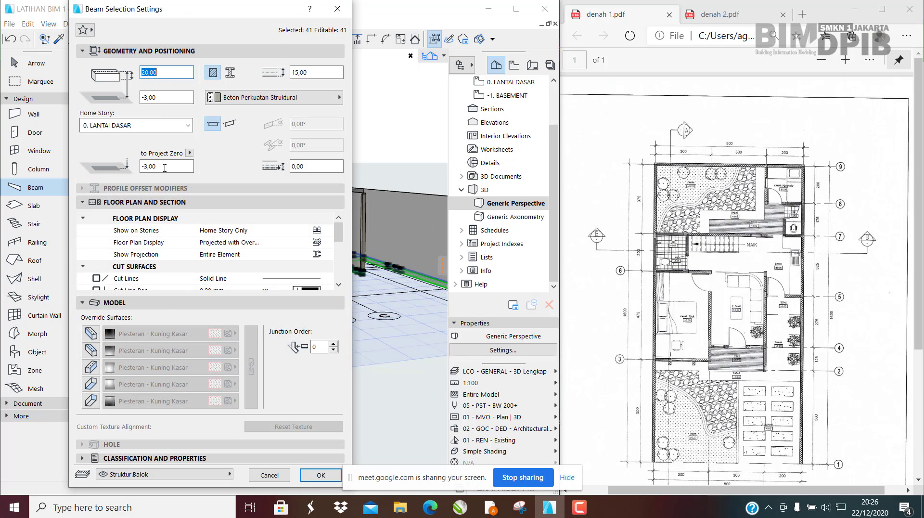
click(159, 167)
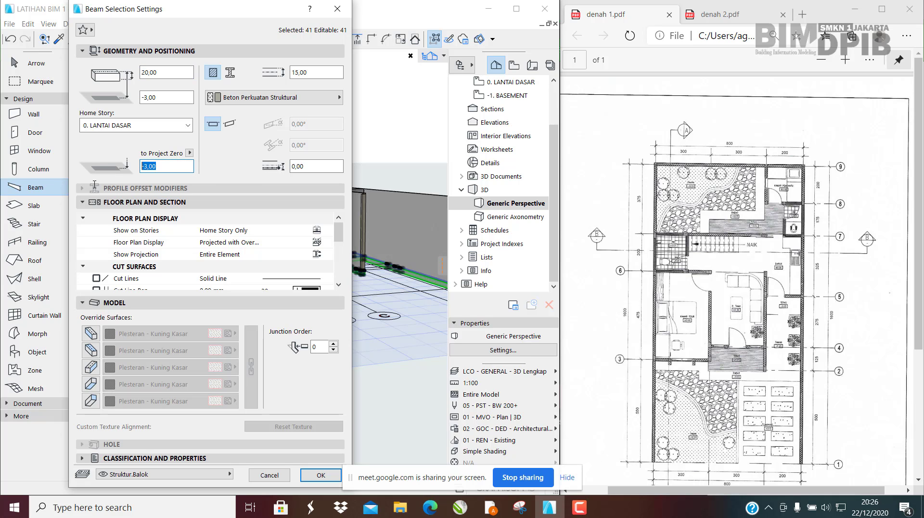
click(337, 9)
Step: Inspect up close how the beams meet the column bases and walls near grids A to C in the 3D view
scroll(320, 262, up, 8)
middle_drag(319, 263, 310, 294)
key(Escape)
key(Escape)
scroll(308, 294, down, 2)
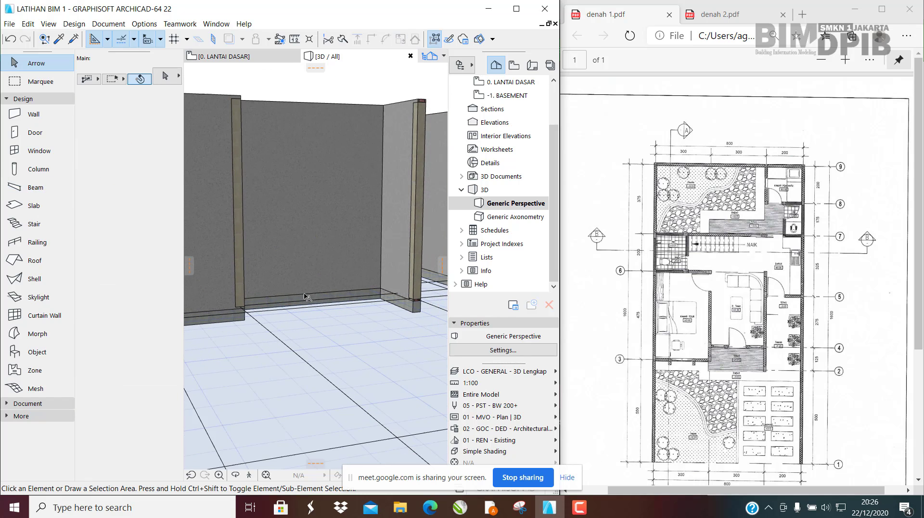
scroll(304, 292, down, 4)
middle_drag(304, 293, 349, 254)
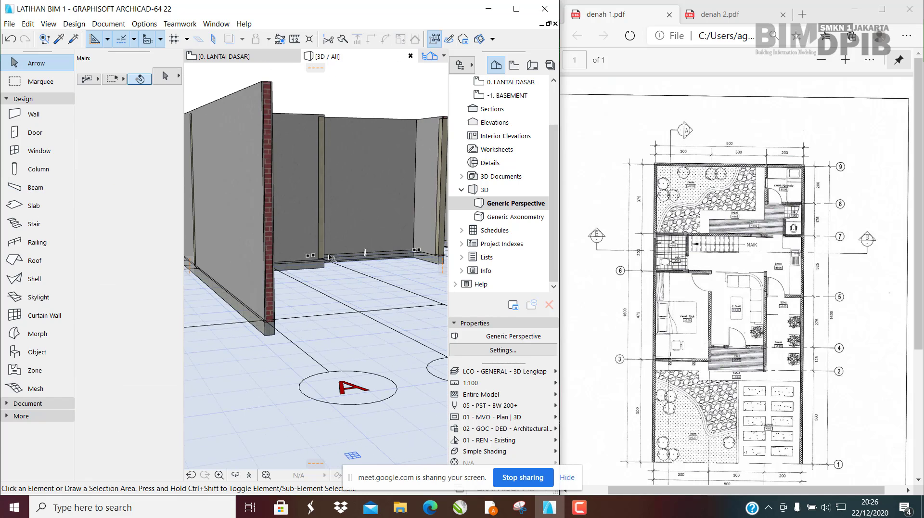
scroll(344, 258, up, 3)
scroll(346, 256, up, 2)
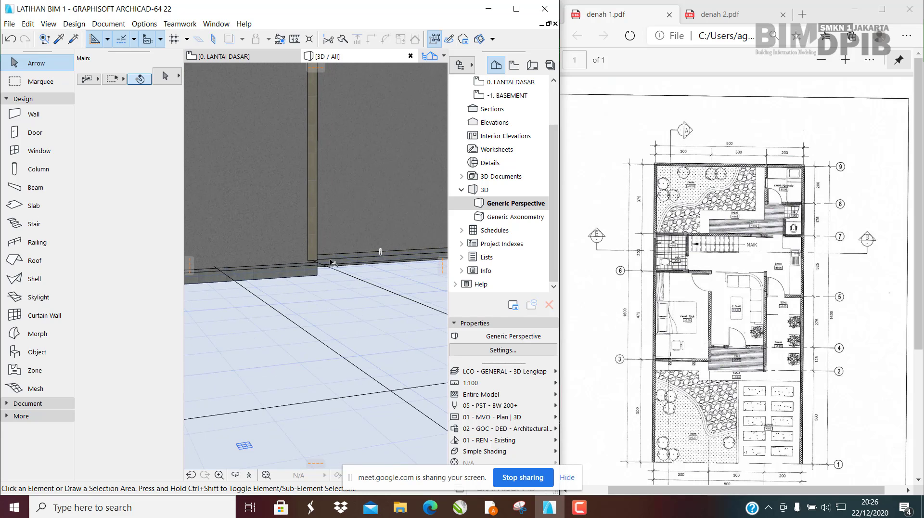
scroll(331, 263, up, 3)
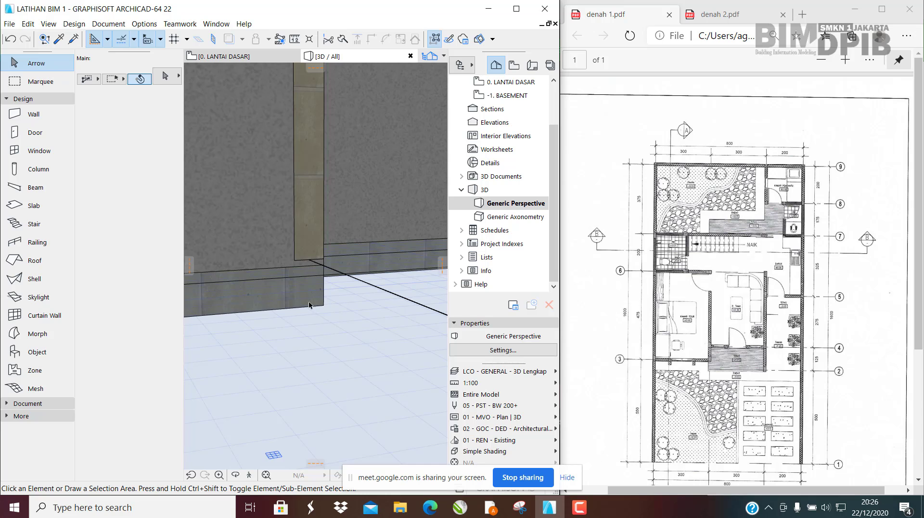
scroll(318, 313, down, 6)
scroll(297, 265, up, 3)
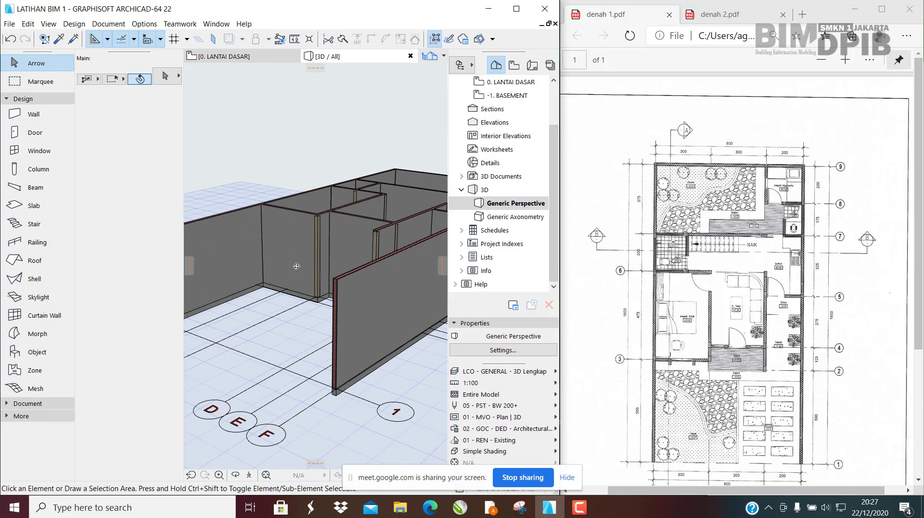
shift+middle_drag(297, 266, 168, 227)
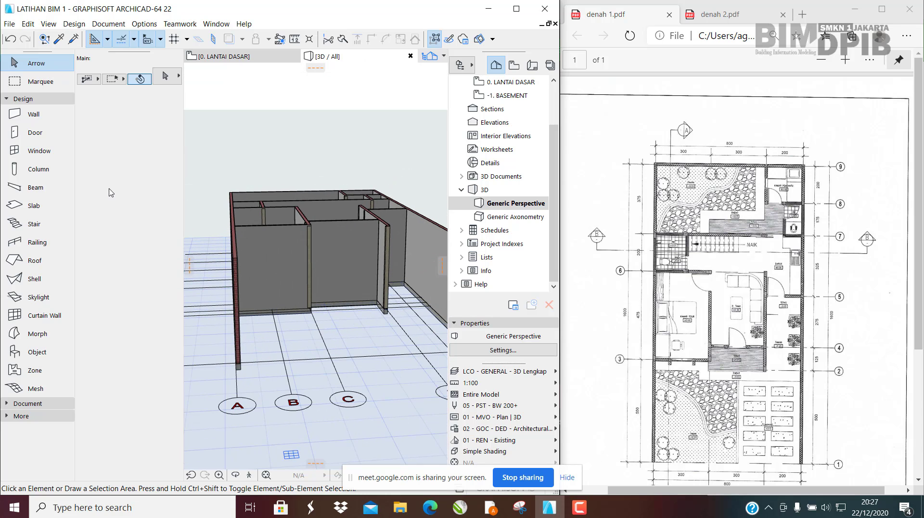
Step: Select all columns in the 3D view and set both their top offset to 1. LANTAI 1 and bottom offset to -3,00
click(29, 173)
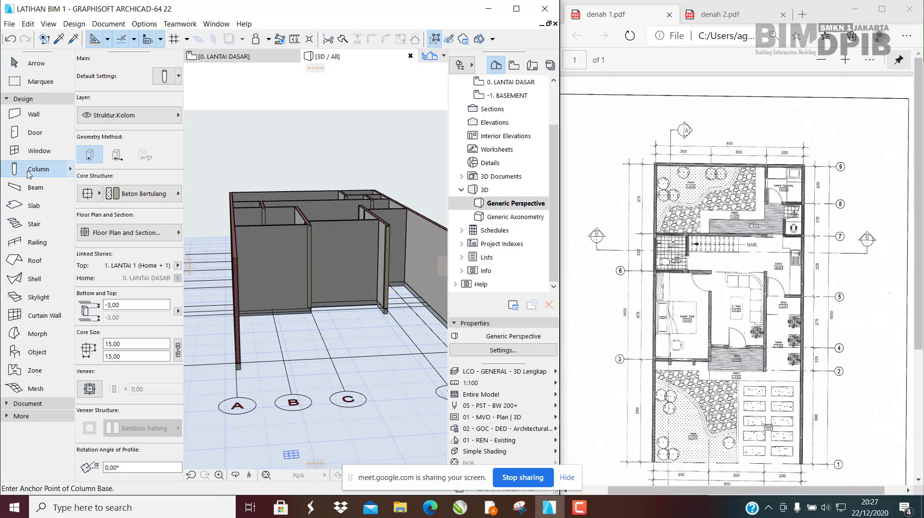
key(ctrl+a)
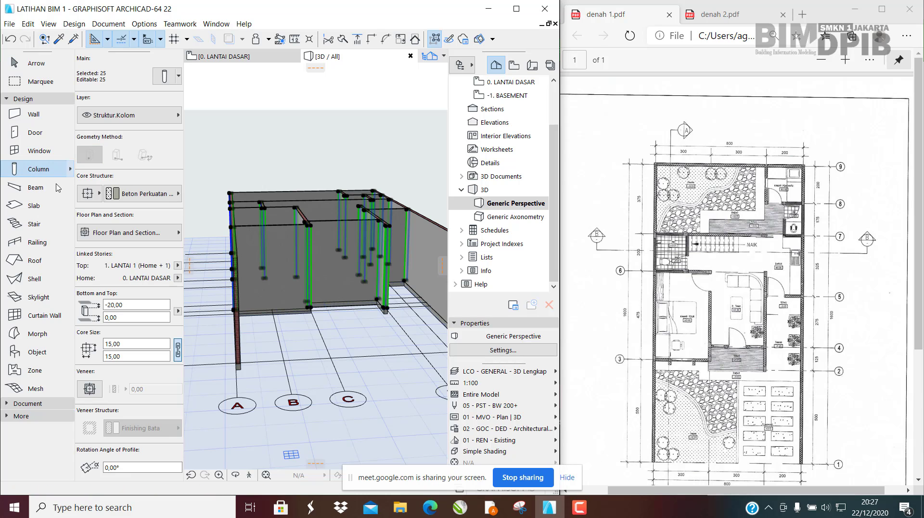
shift+middle_drag(350, 252, 409, 236)
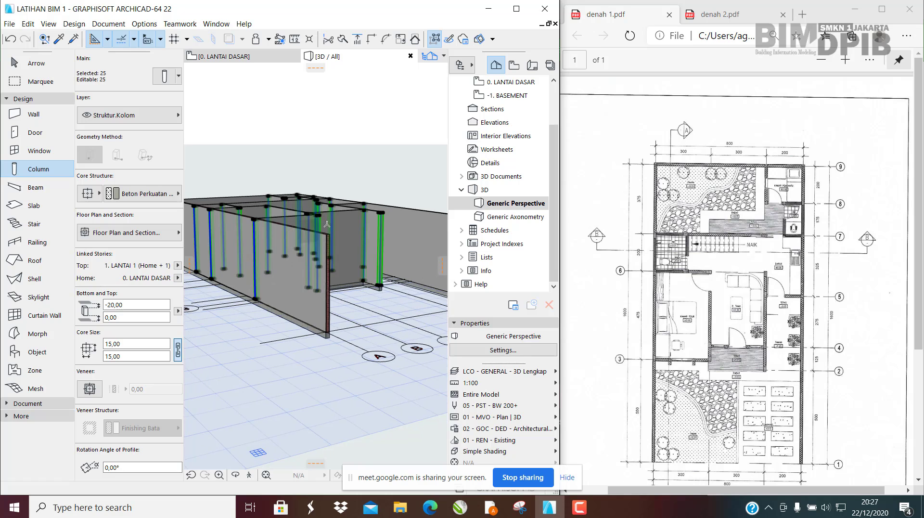
shift+middle_drag(339, 237, 331, 261)
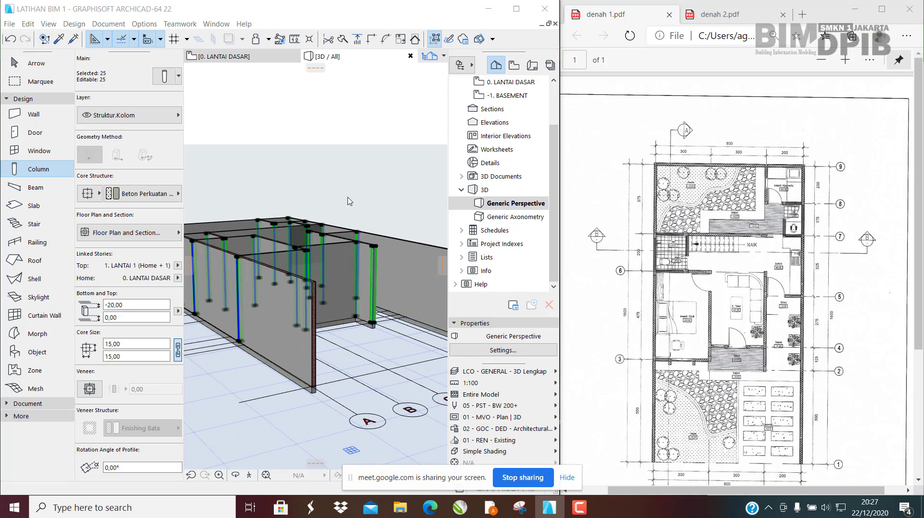
key(ctrl+t)
click(480, 41)
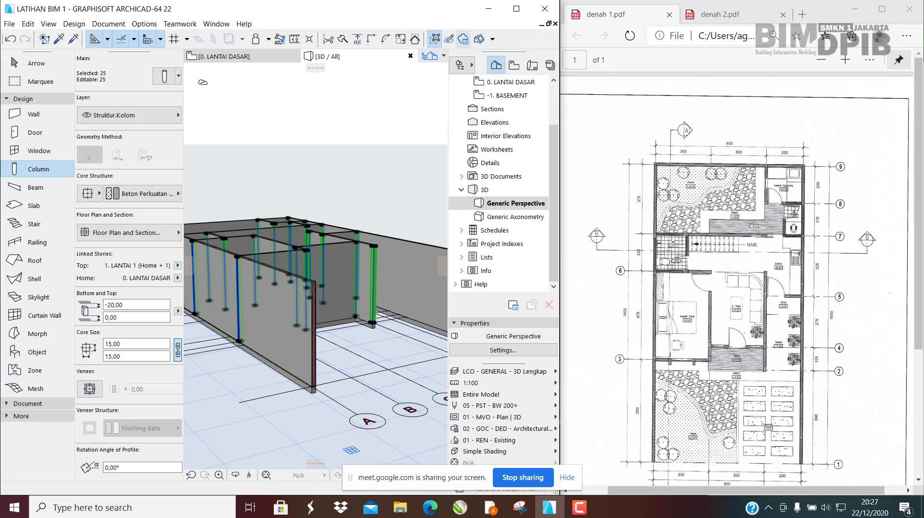
click(164, 77)
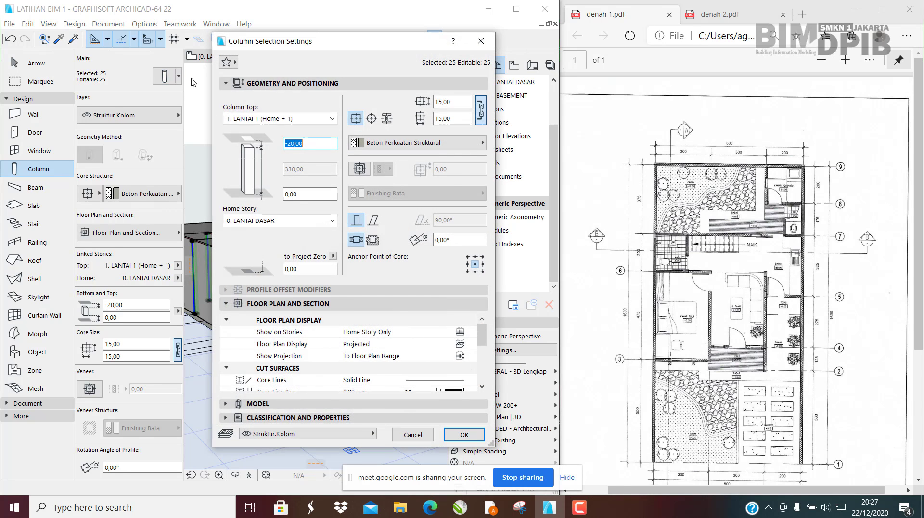
click(481, 41)
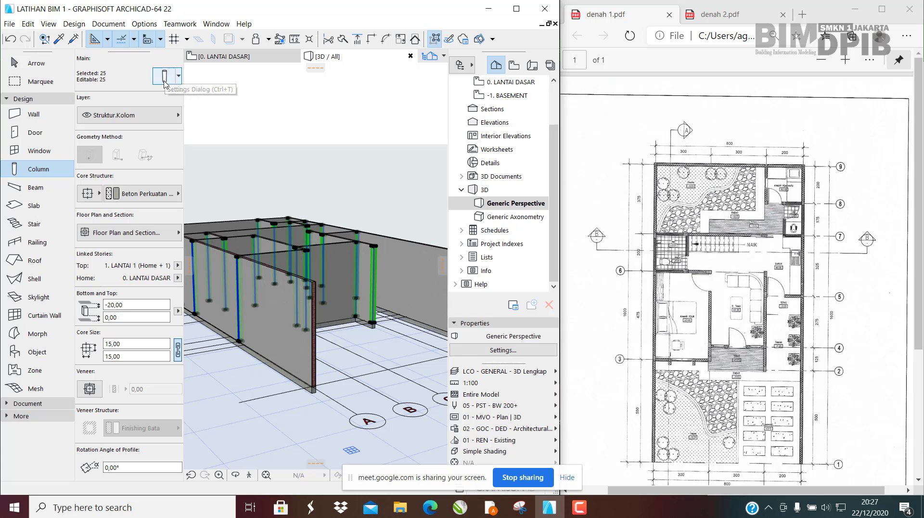
click(164, 77)
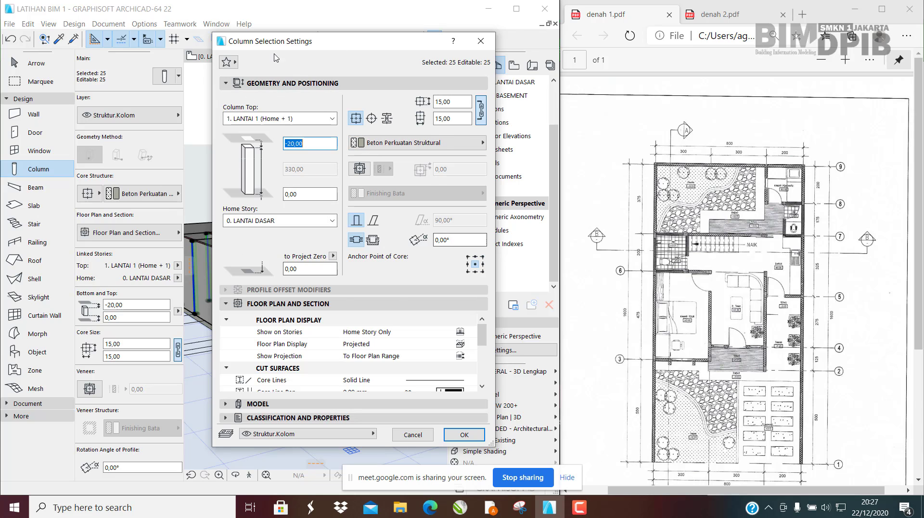
drag(286, 44, 335, 45)
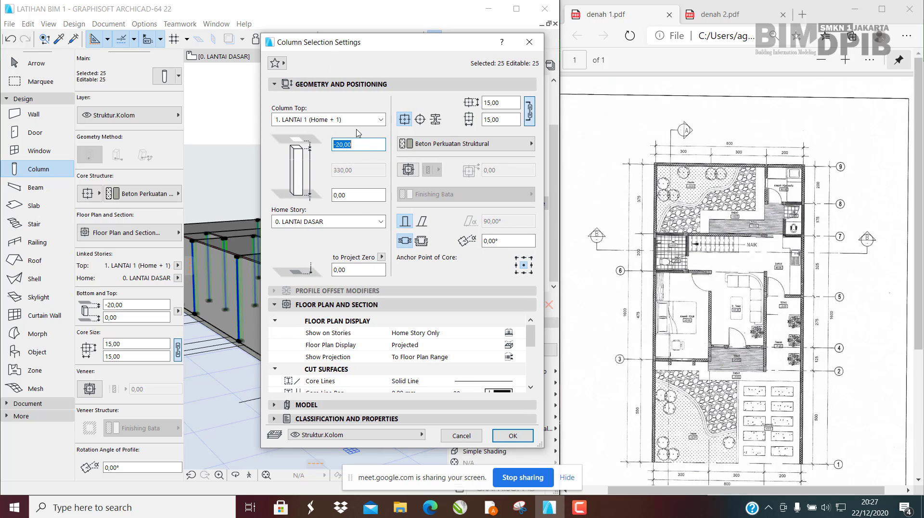
drag(371, 47, 396, 45)
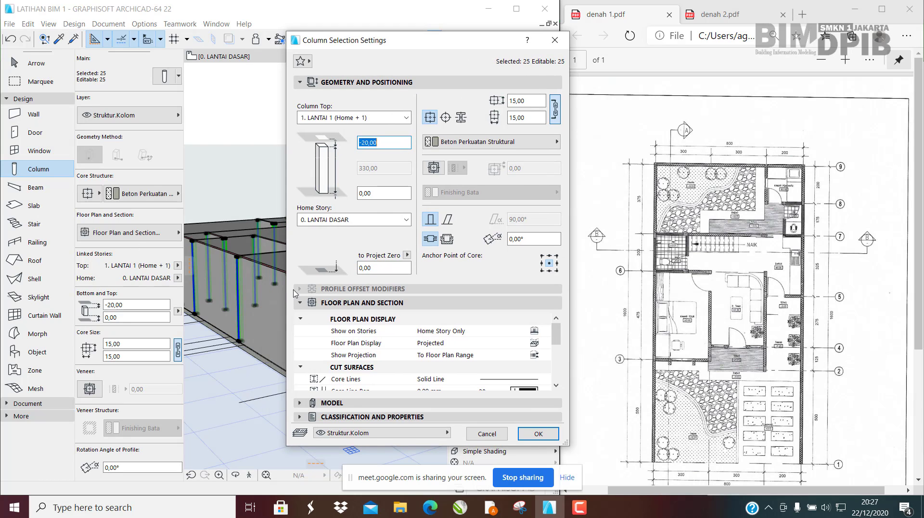
drag(390, 143, 253, 158)
click(391, 145)
drag(376, 194, 267, 205)
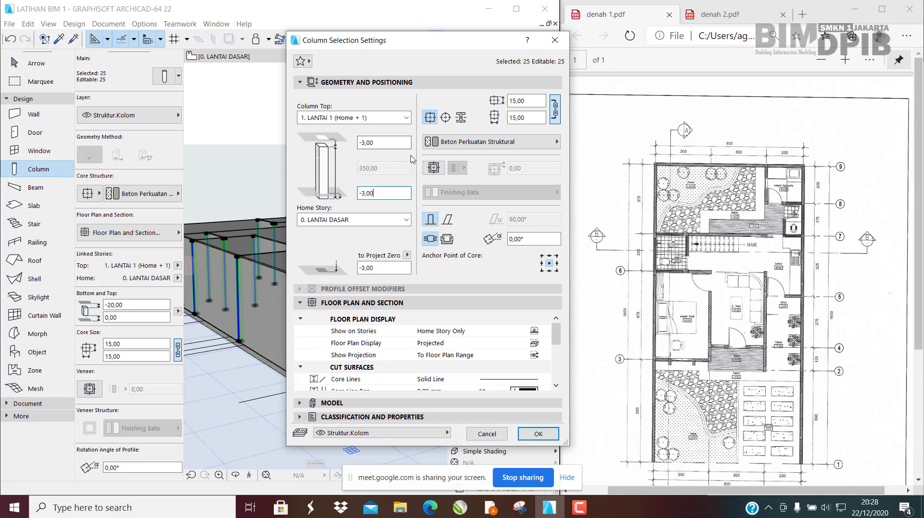
click(357, 145)
click(538, 434)
Step: Inspect the column tops above the walls and the joint between columns and beams at the base in the 3D view
scroll(338, 249, up, 5)
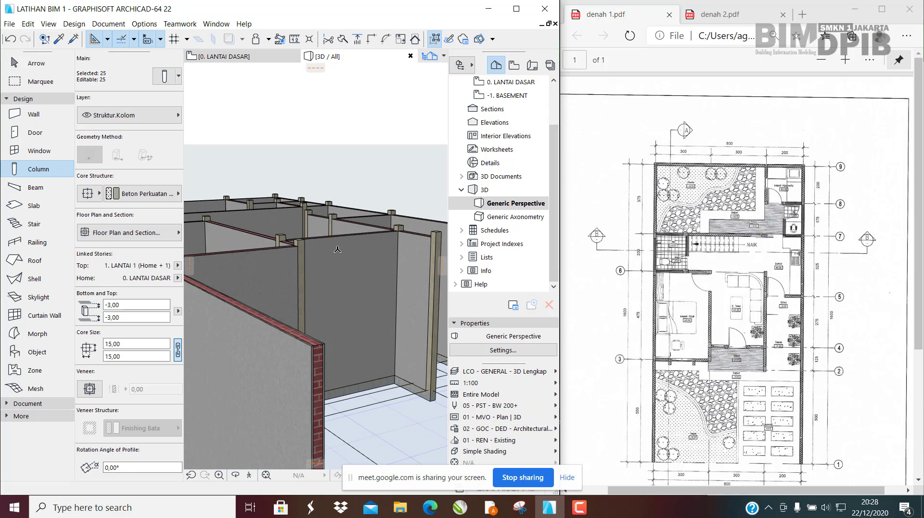
shift+middle_drag(338, 249, 387, 232)
key(Escape)
key(Escape)
scroll(327, 160, up, 4)
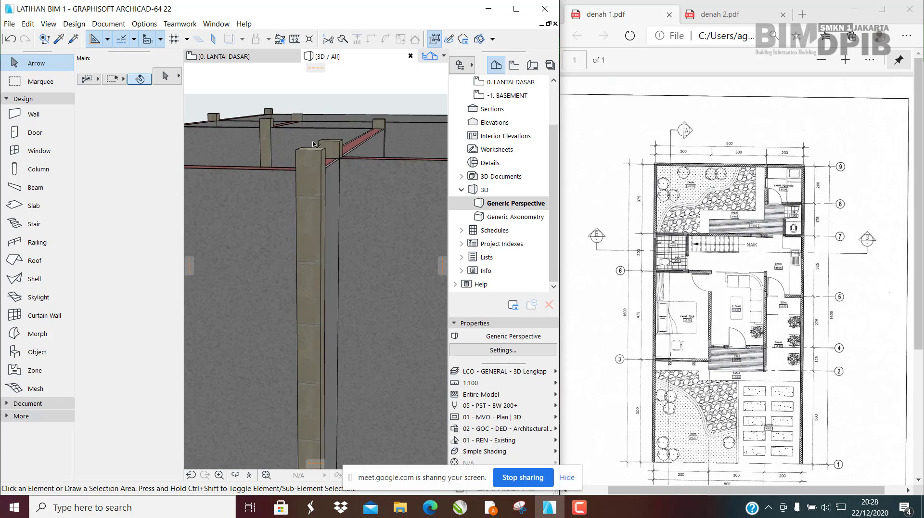
shift+middle_drag(313, 144, 306, 155)
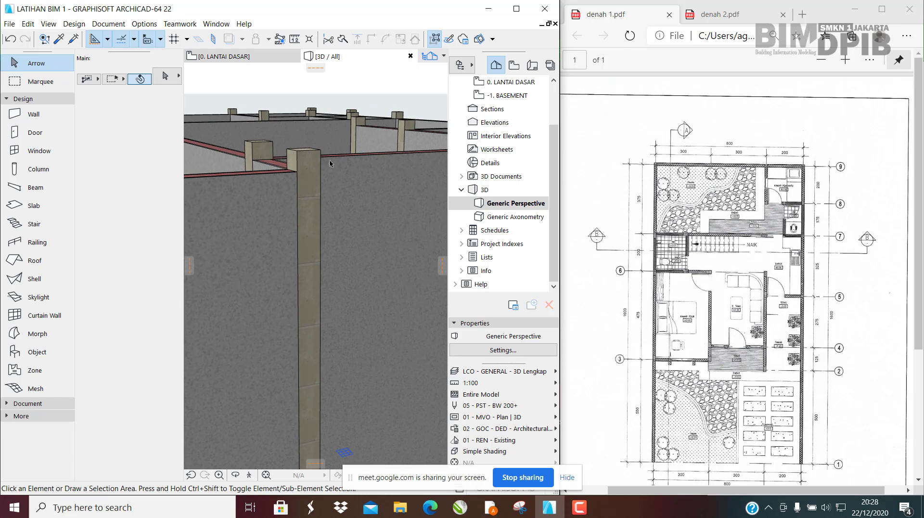
scroll(253, 185, down, 5)
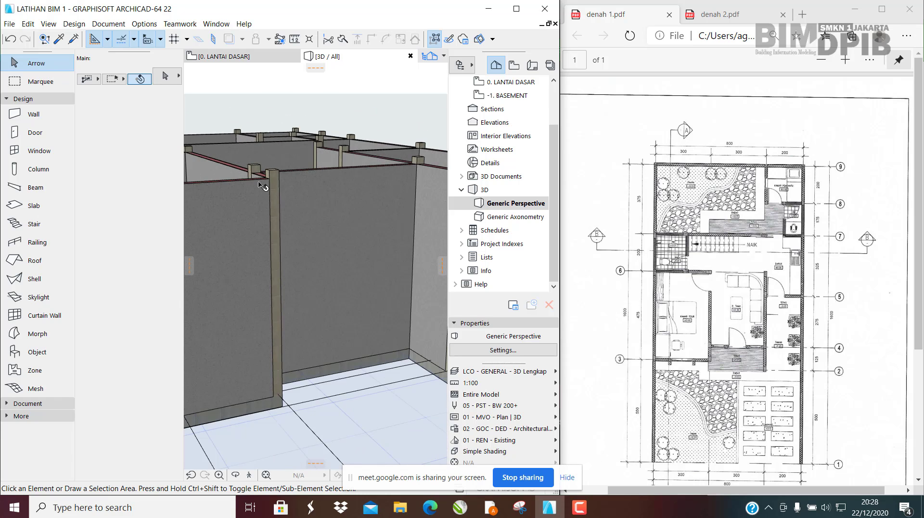
middle_drag(317, 257, 292, 216)
scroll(248, 374, up, 2)
scroll(249, 375, up, 4)
shift+middle_drag(273, 357, 318, 279)
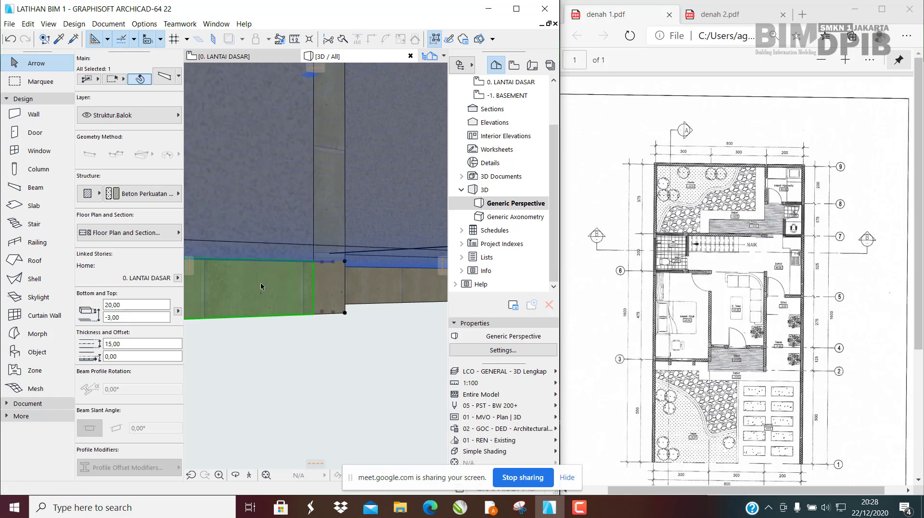
shift+middle_drag(334, 267, 298, 292)
scroll(298, 291, down, 6)
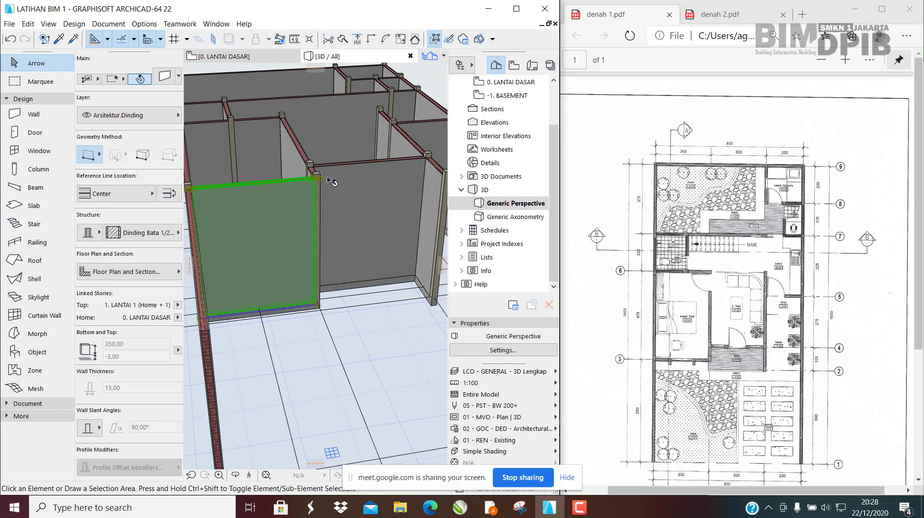
Step: Check the top and bottom offsets of the column at the end of the front wall in its selection settings
click(318, 176)
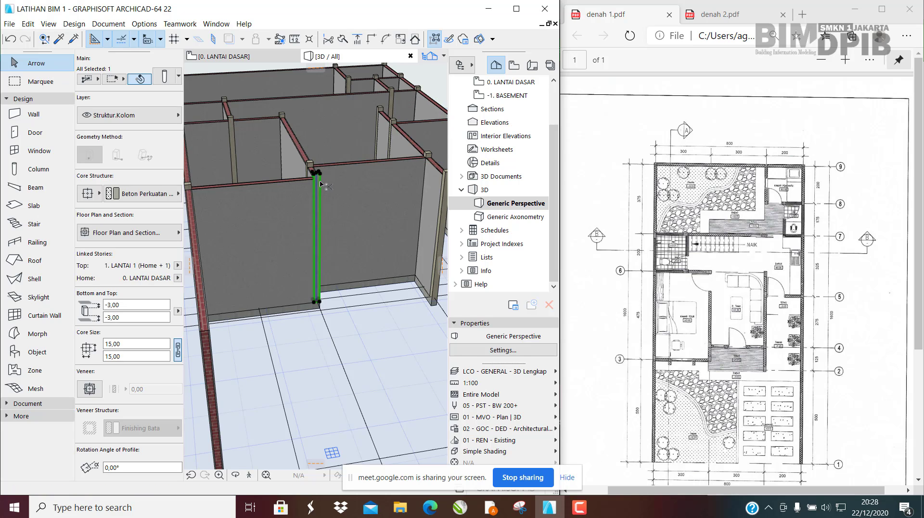
double_click(318, 176)
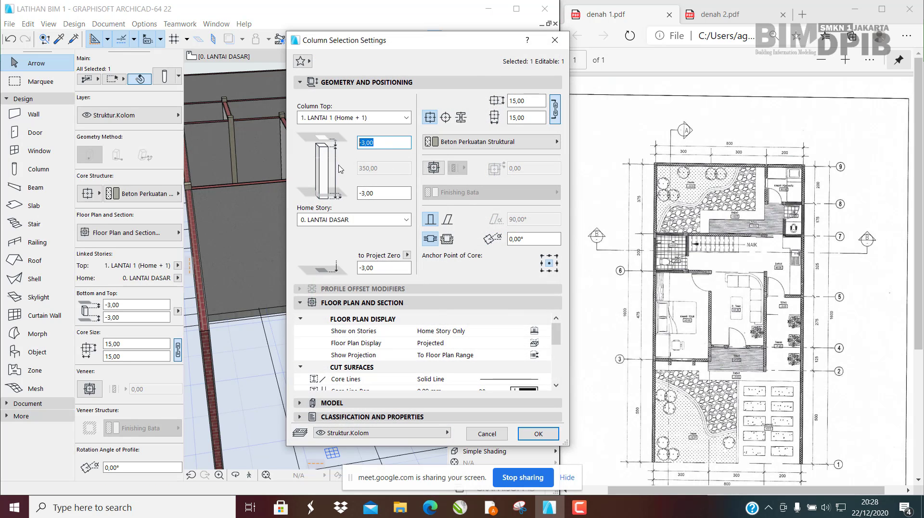
click(380, 193)
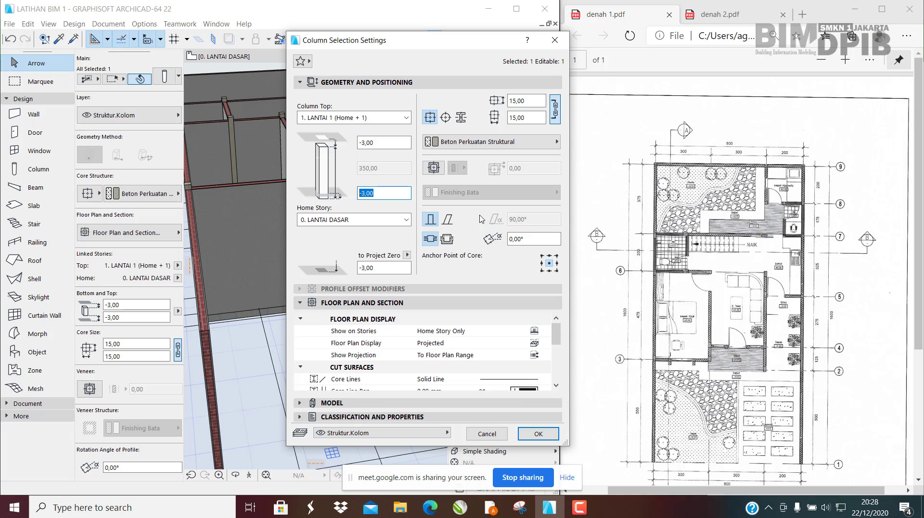
click(539, 434)
Step: Check the height, home story offset and project zero elevation of the beam beneath the front wall
click(301, 310)
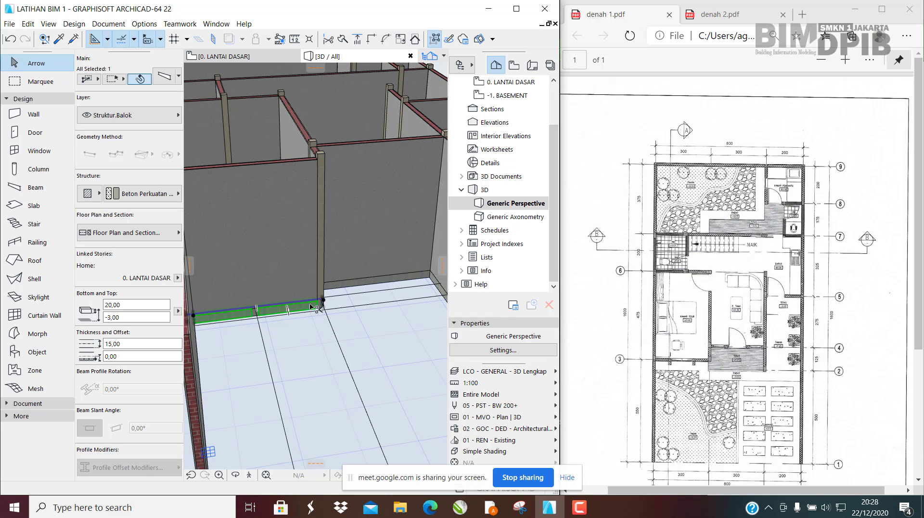
double_click(311, 306)
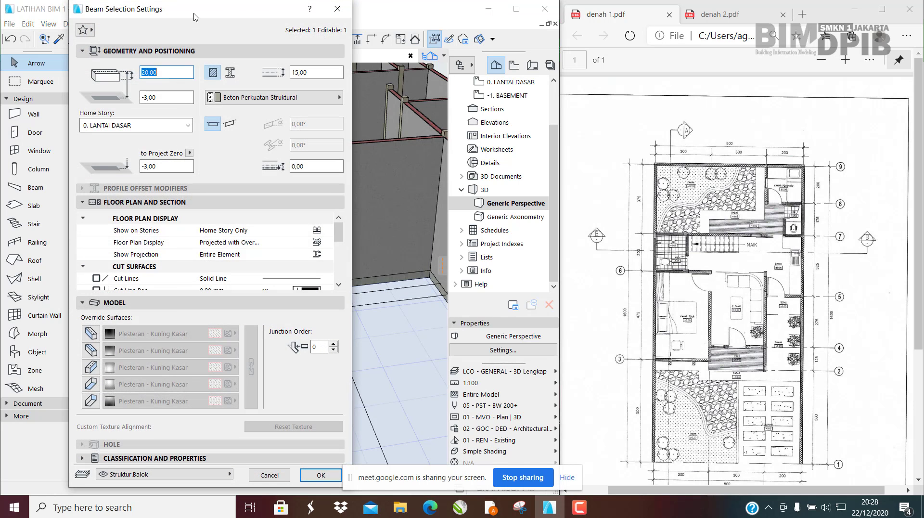
drag(195, 18, 441, 44)
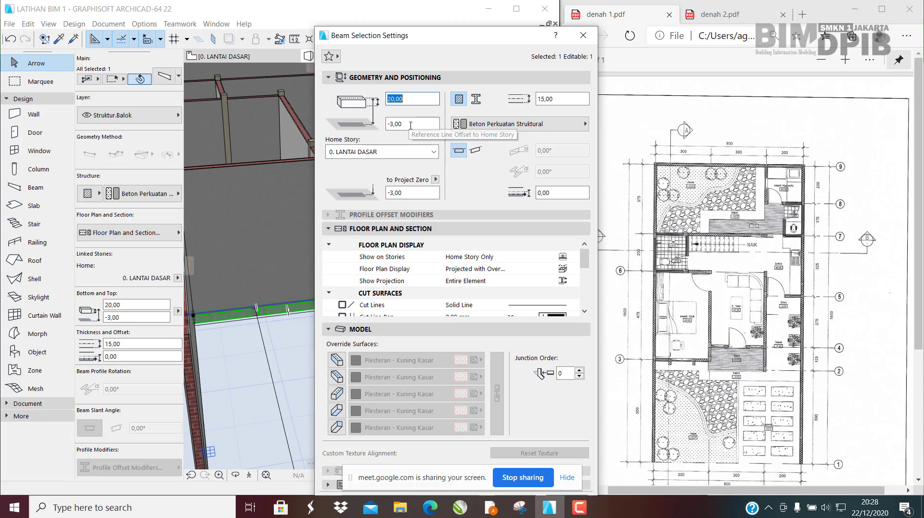
click(403, 124)
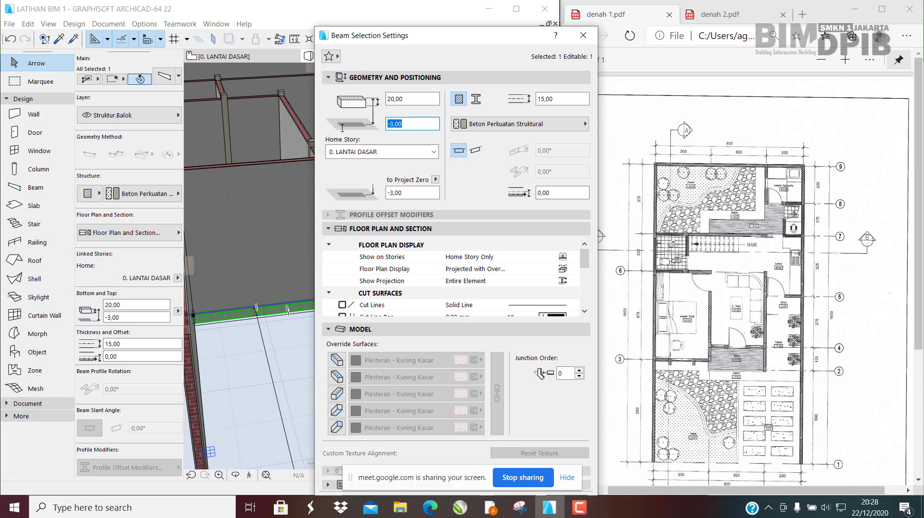
key(Tab)
key(Tab)
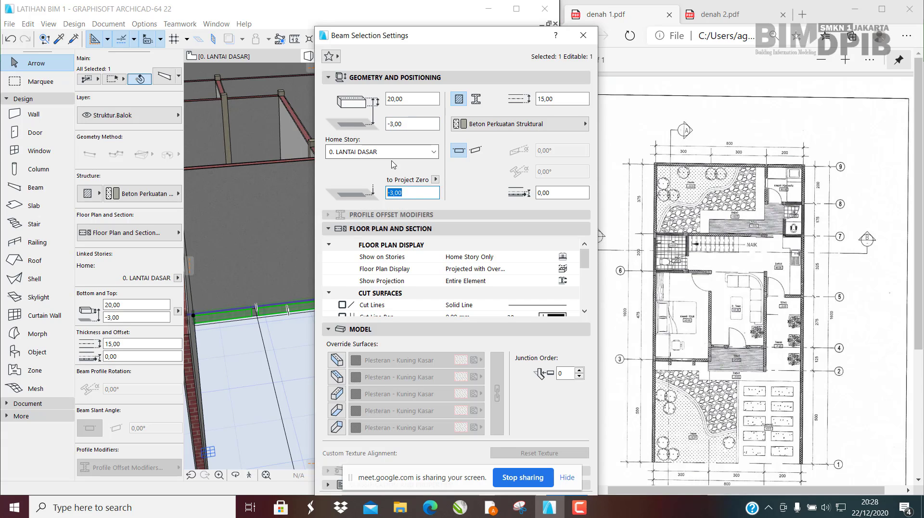
click(415, 123)
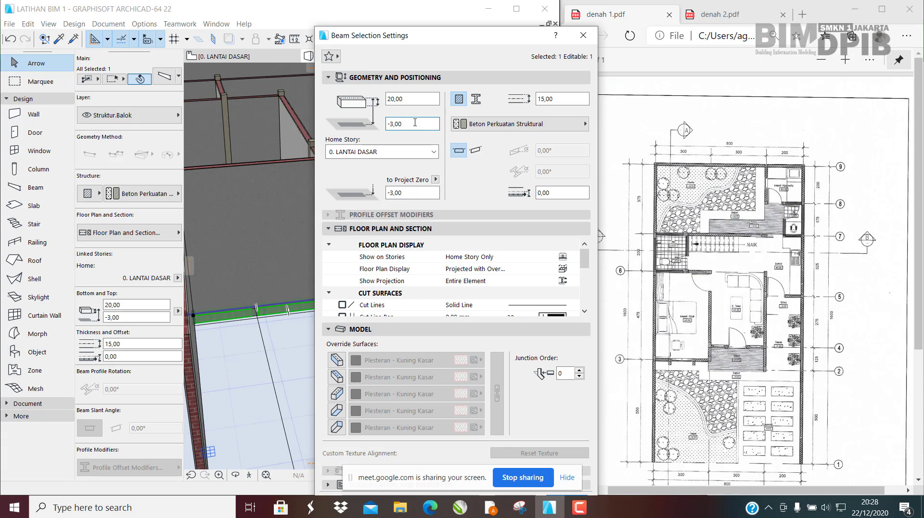
key(Tab)
key(Tab)
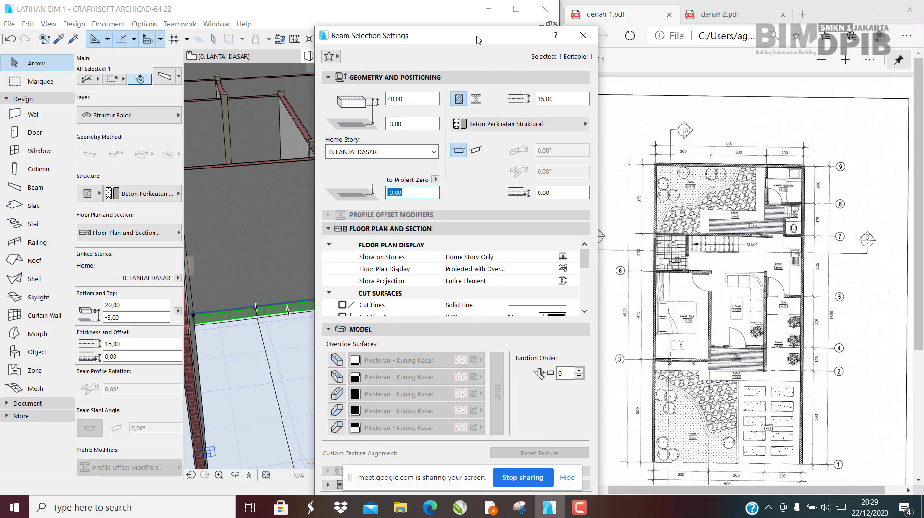
drag(479, 39, 232, 10)
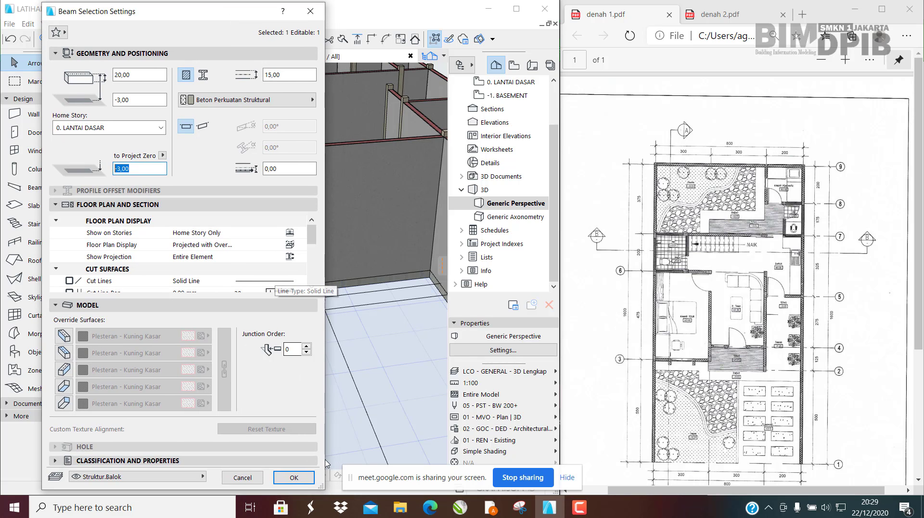
click(295, 476)
Step: Open the selection settings of the front wall between the corner columns, keeping the wall visible in the 3D view
shift+middle_drag(351, 298, 356, 219)
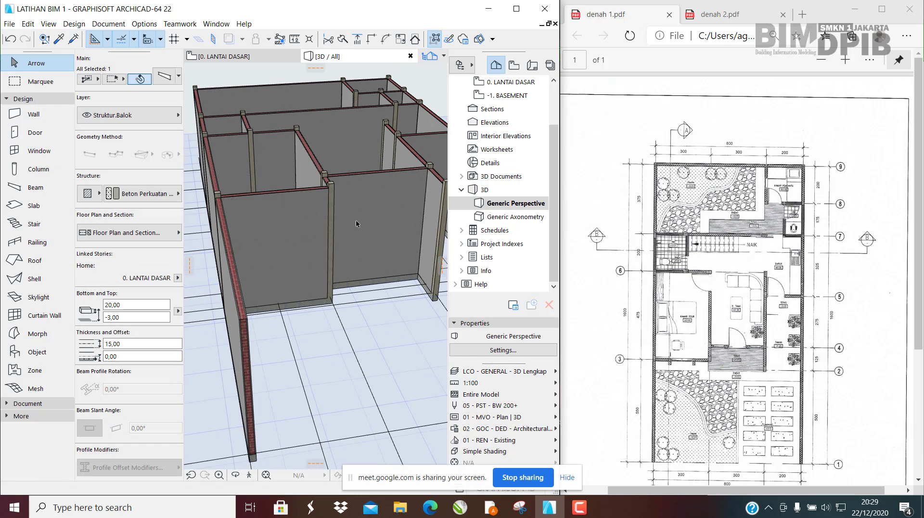
click(306, 213)
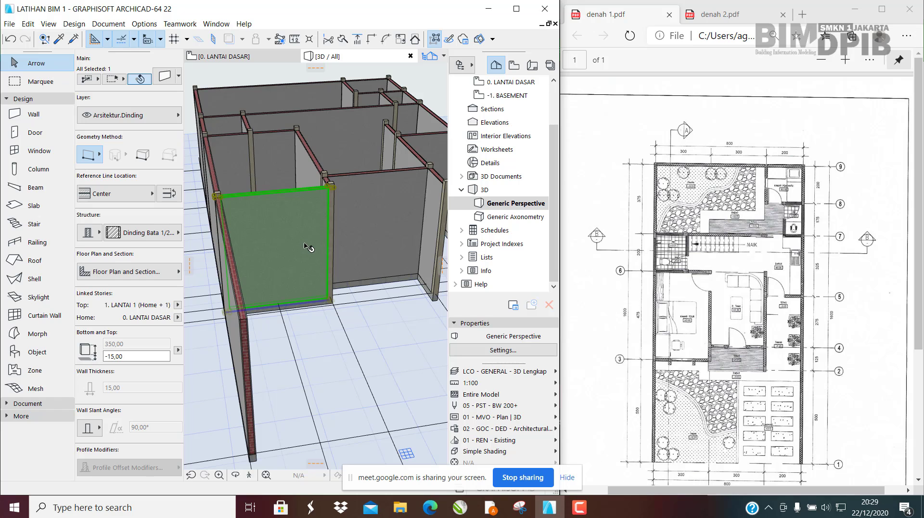
key(Escape)
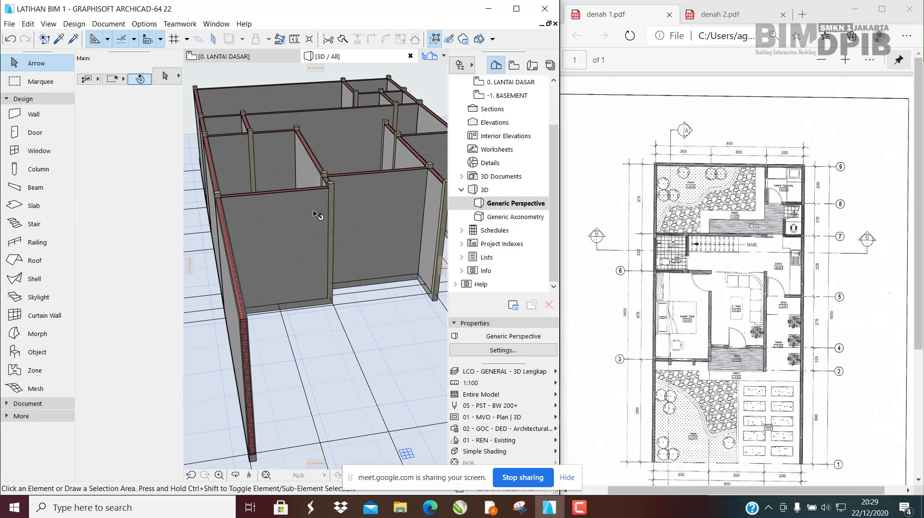
click(314, 212)
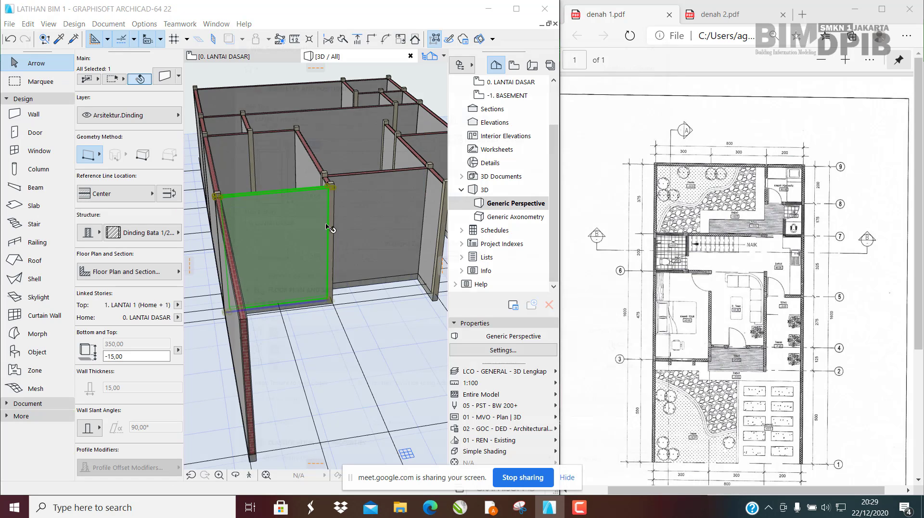
double_click(328, 227)
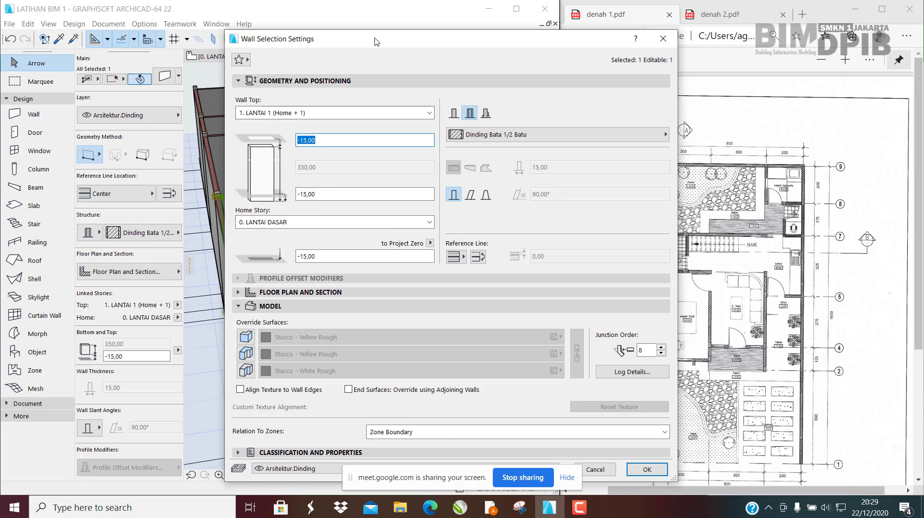
drag(376, 41, 550, 39)
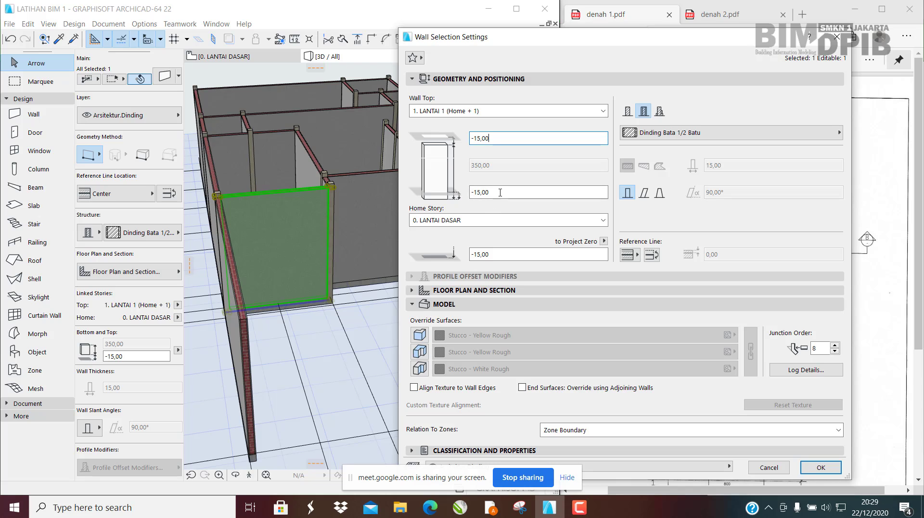
Step: Check the front wall's top offset to 1. LANTAI 1 and its bottom offset to the home story, leaving both as they are
double_click(482, 192)
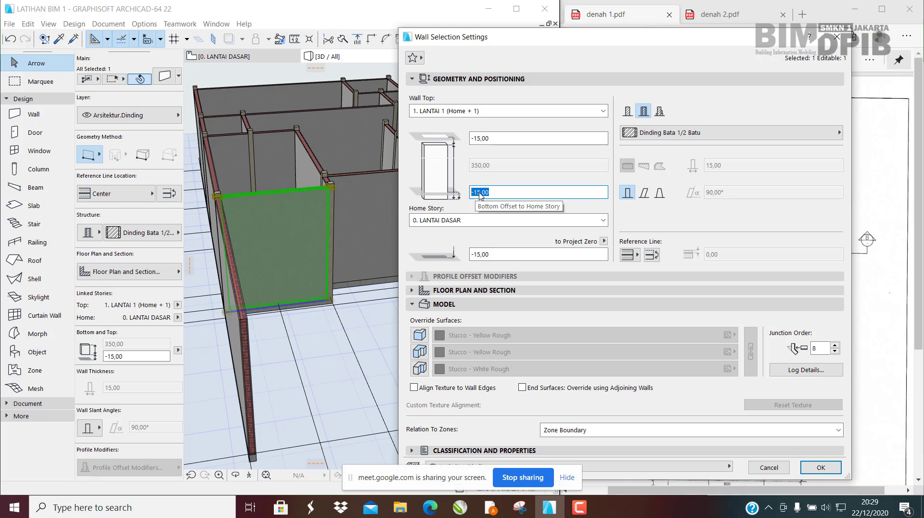
click(492, 138)
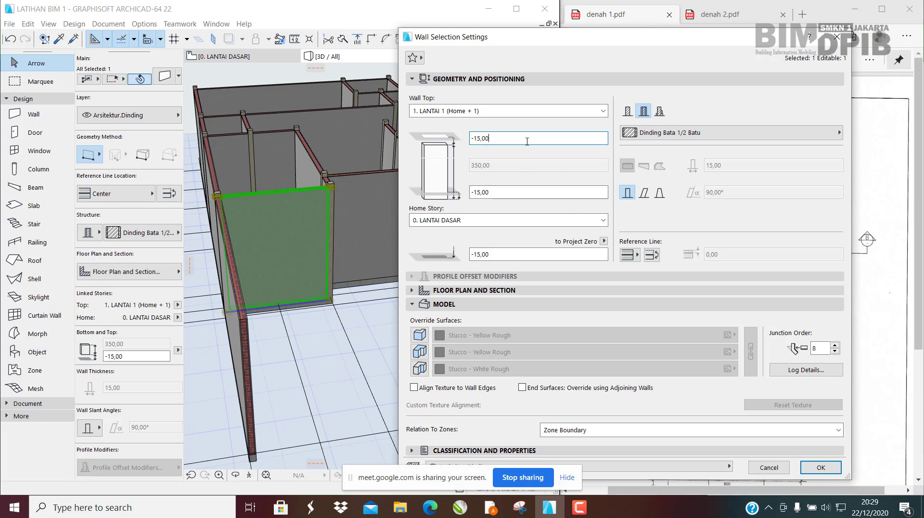
drag(526, 140, 376, 144)
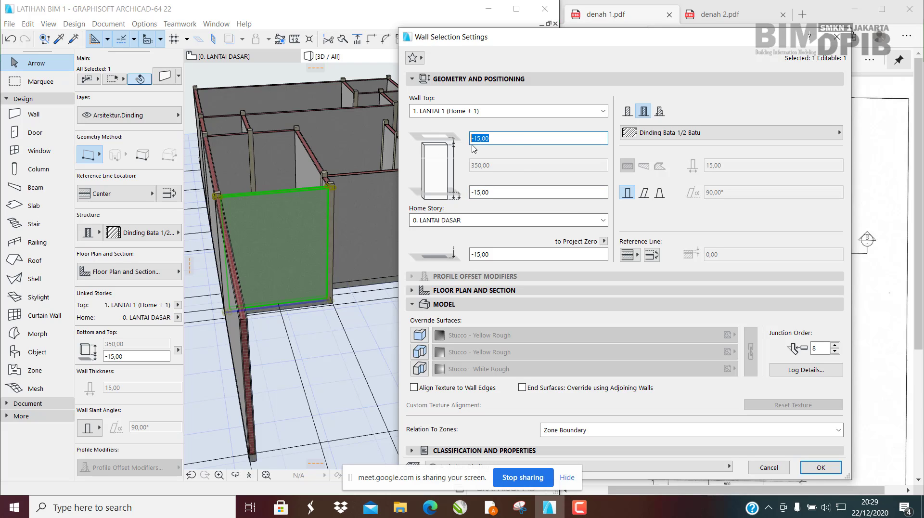
click(504, 142)
key(Tab)
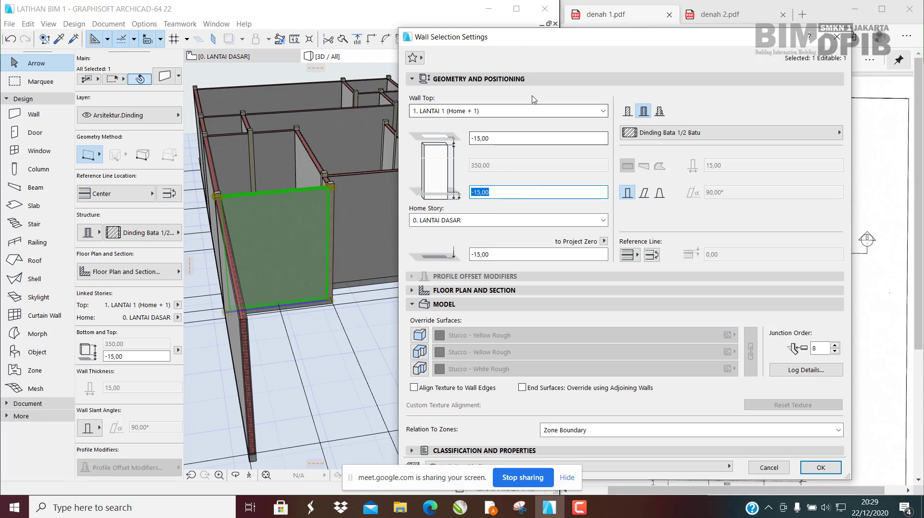
drag(543, 43, 537, 33)
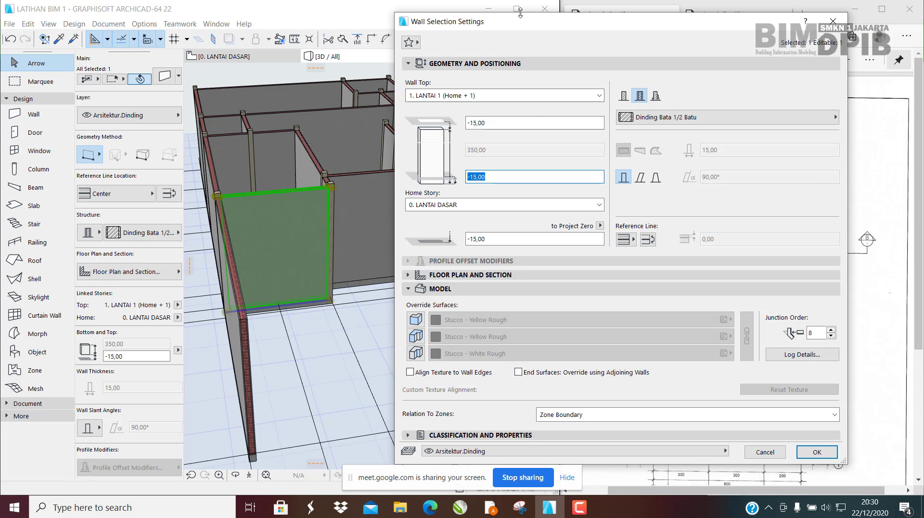
mouse_move(527, 28)
mouse_down()
mouse_move(553, 37)
mouse_move(530, 34)
mouse_move(539, 35)
mouse_up()
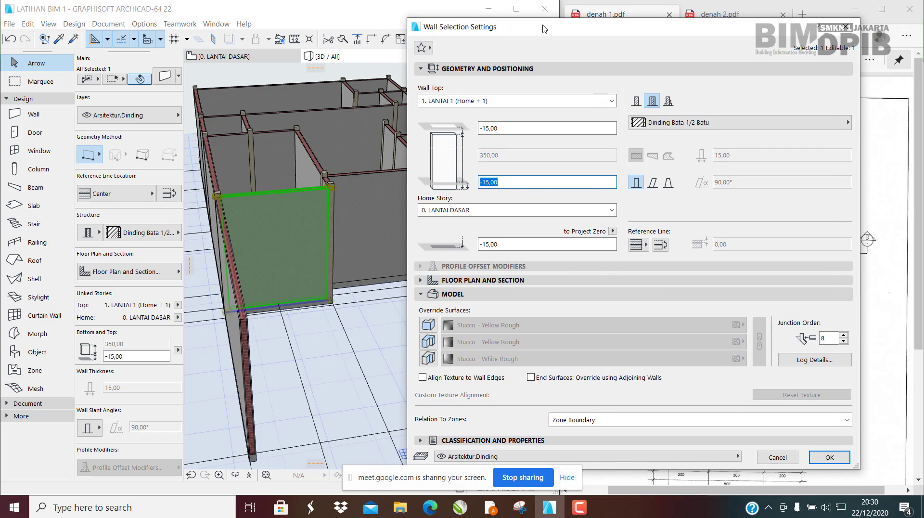
double_click(491, 128)
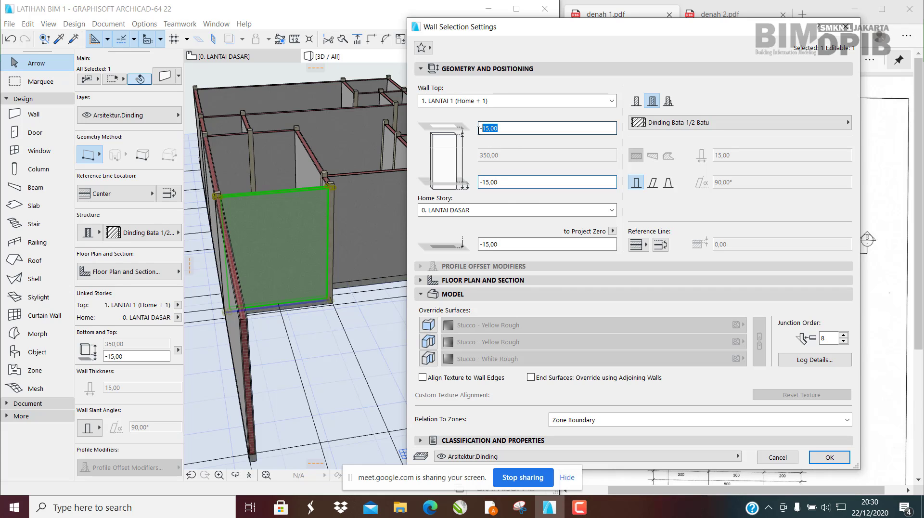
click(511, 182)
double_click(496, 182)
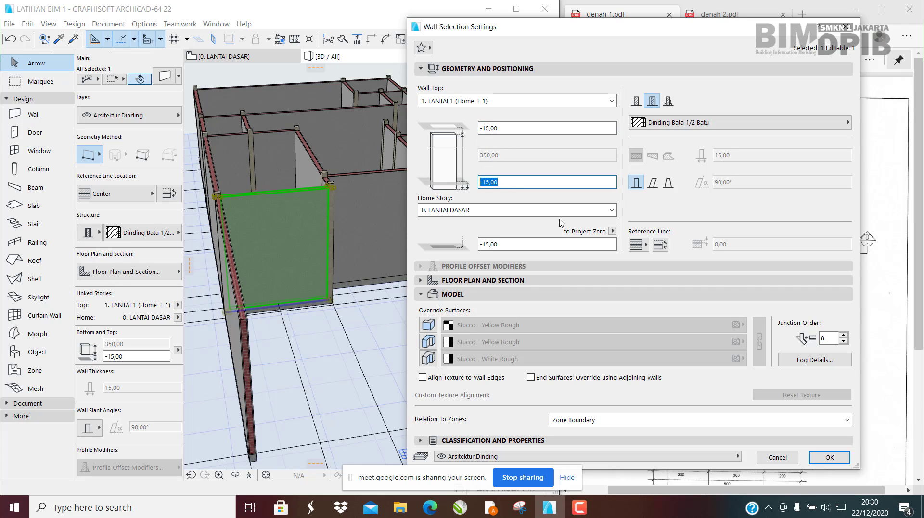
click(829, 457)
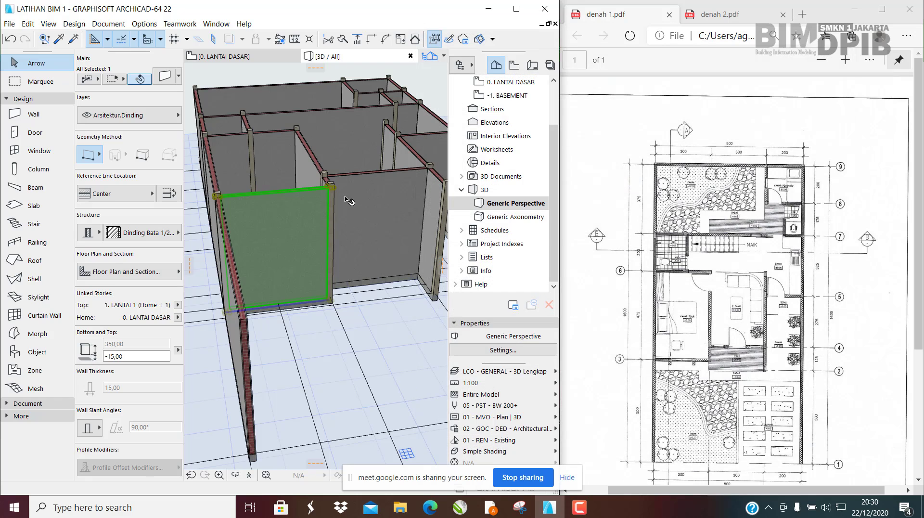
Step: Examine how the front wall, the corner column and the beams meet at the top and base in the 3D view
key(Escape)
scroll(318, 239, down, 6)
scroll(318, 238, up, 6)
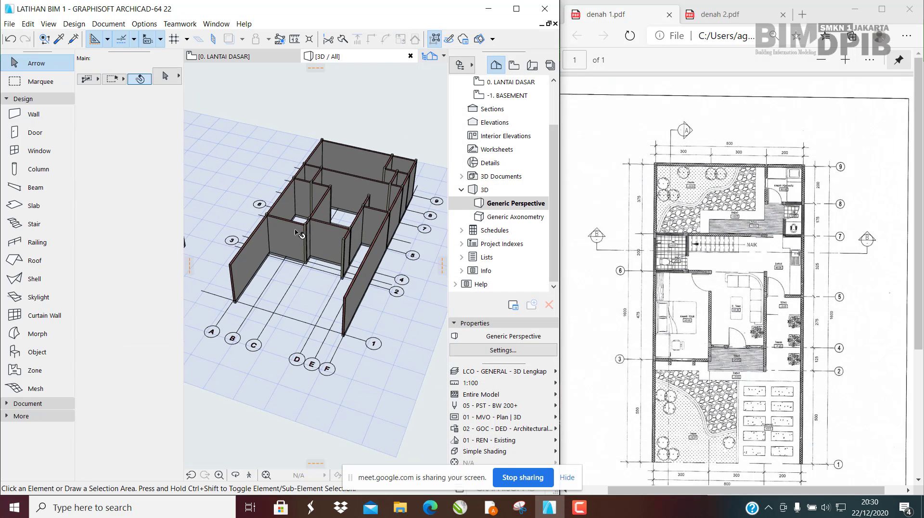
click(279, 218)
scroll(283, 222, up, 2)
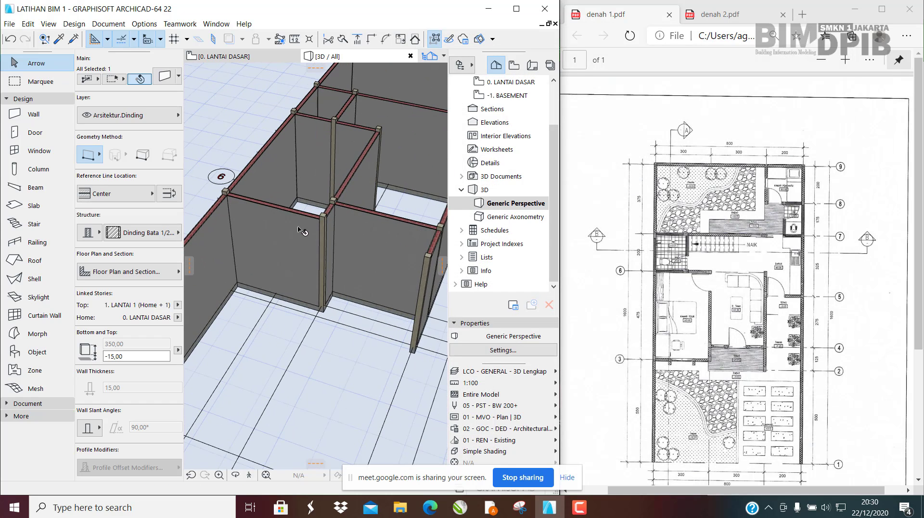
scroll(313, 231, up, 3)
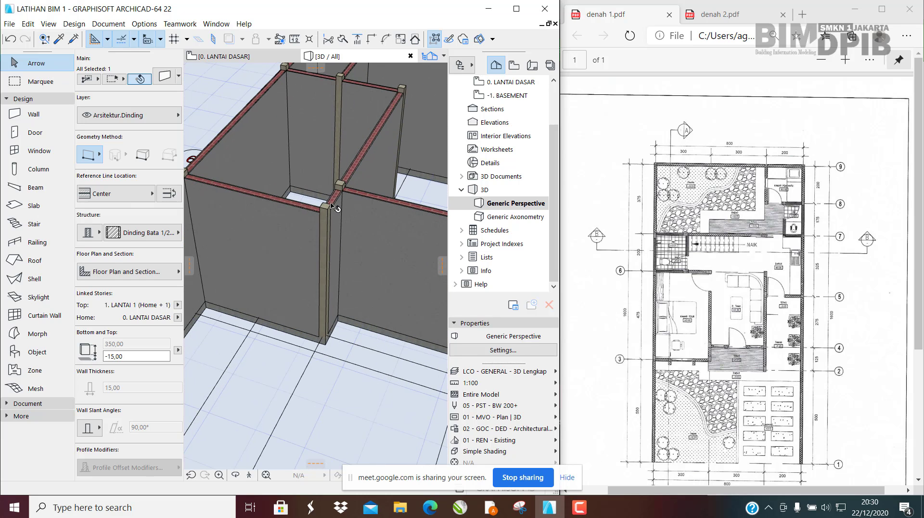
click(327, 213)
key(Escape)
key(Escape)
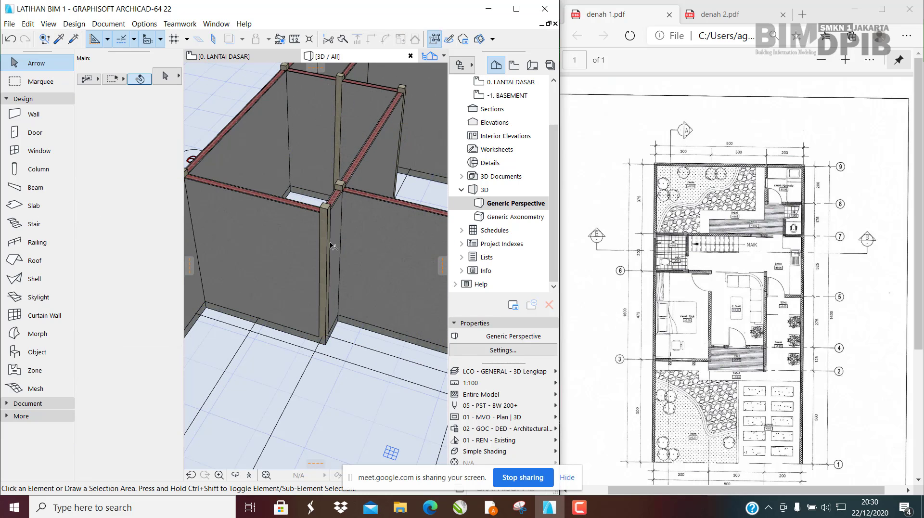
scroll(336, 274, up, 3)
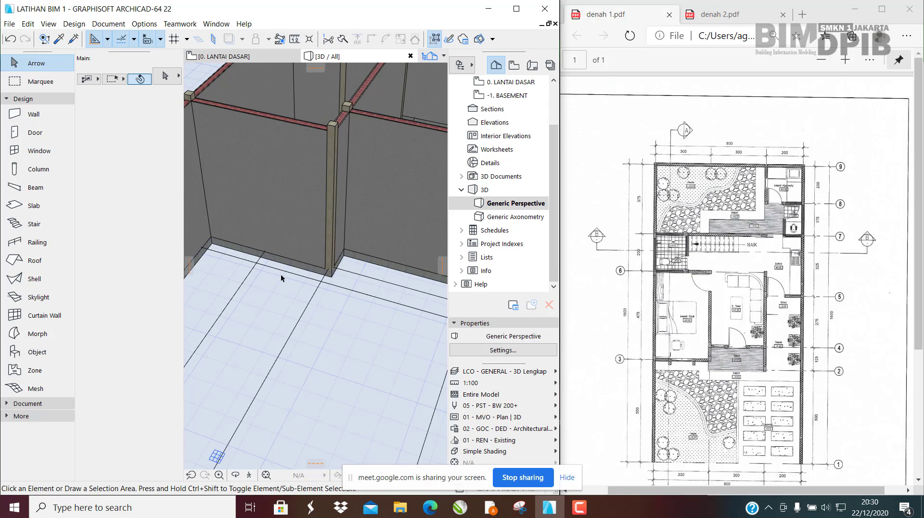
scroll(316, 223, down, 6)
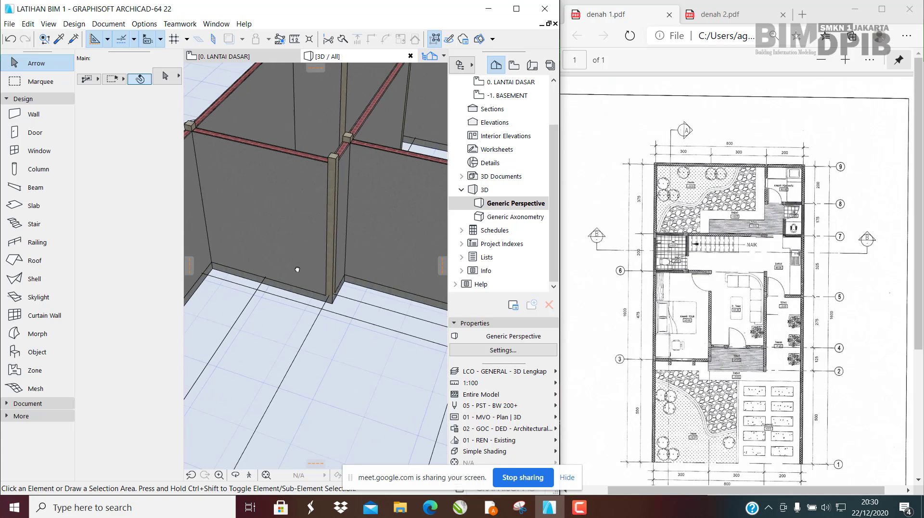
shift+middle_drag(362, 229, 289, 220)
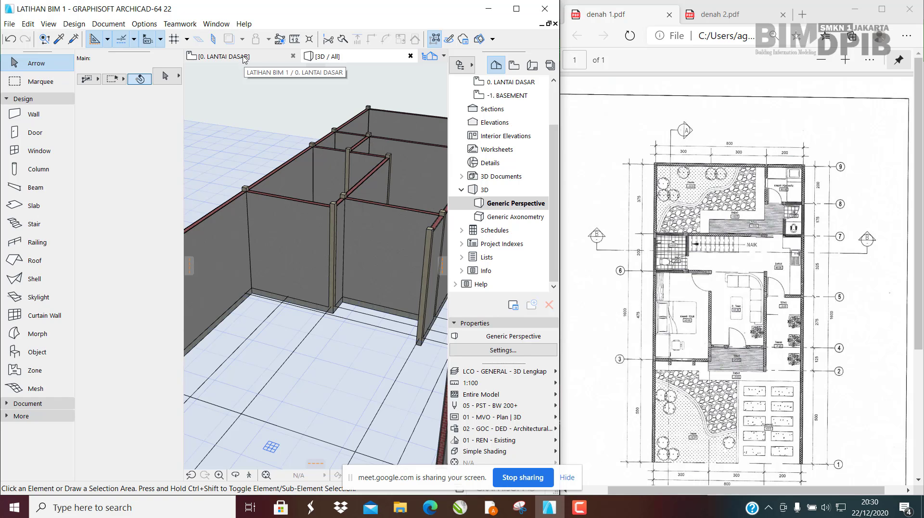
Step: Switch to the 0. LANTAI DASAR floor plan and show the whole grid with its walls
click(244, 59)
scroll(332, 212, up, 5)
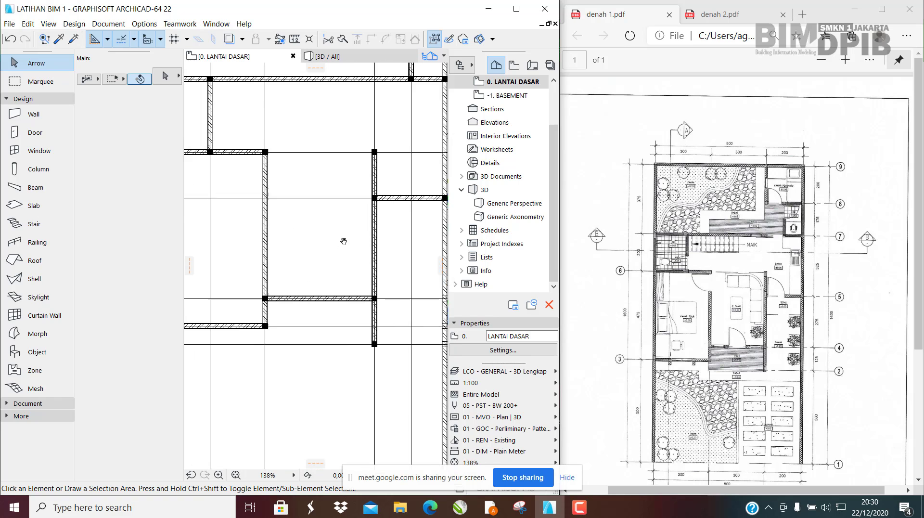
scroll(343, 242, down, 3)
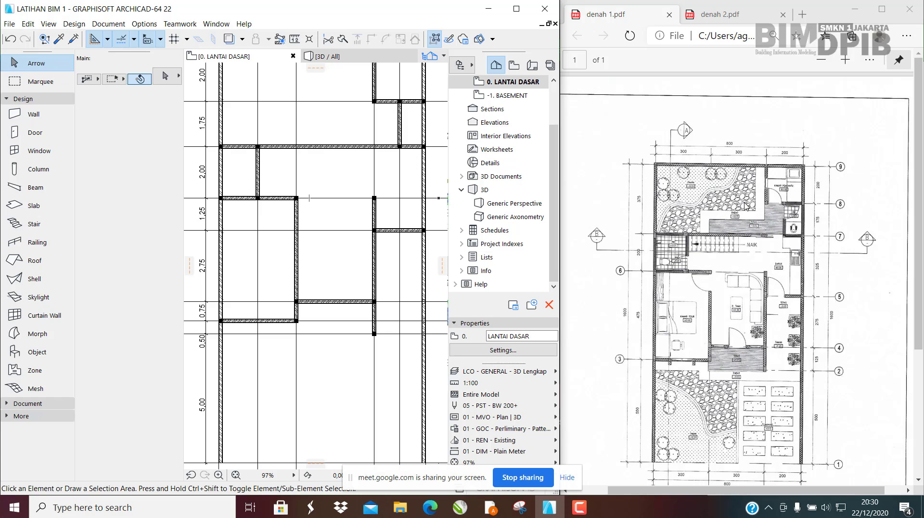
scroll(357, 198, down, 3)
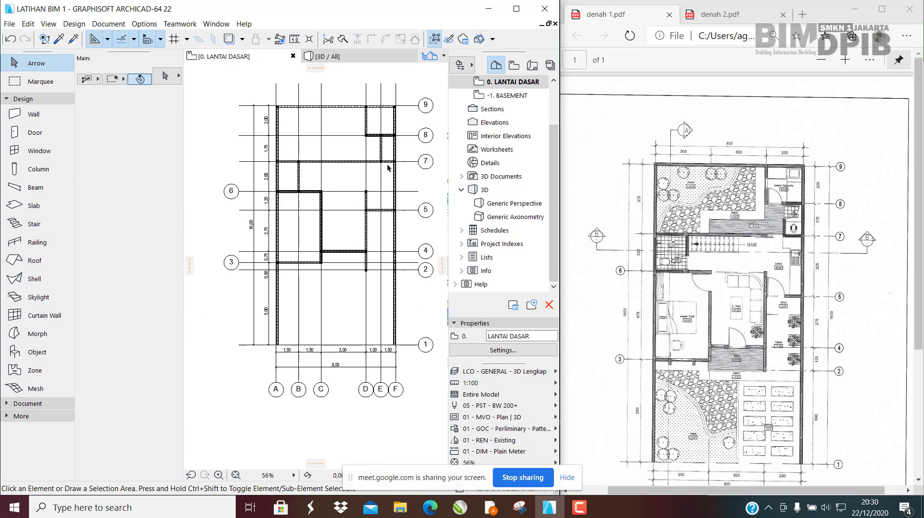
scroll(386, 157, up, 2)
middle_drag(363, 184, 370, 201)
scroll(366, 193, down, 3)
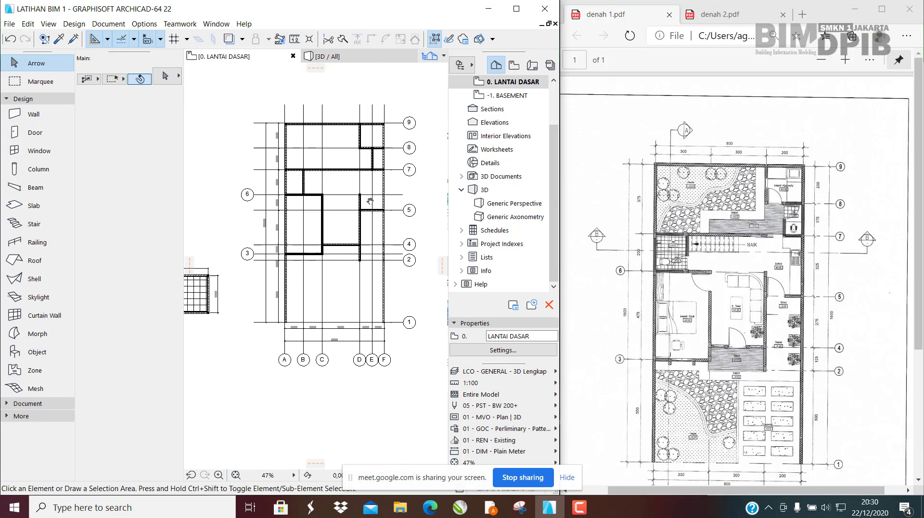
Step: Activate the Slab tool and set its geometry method to rectangle
click(29, 207)
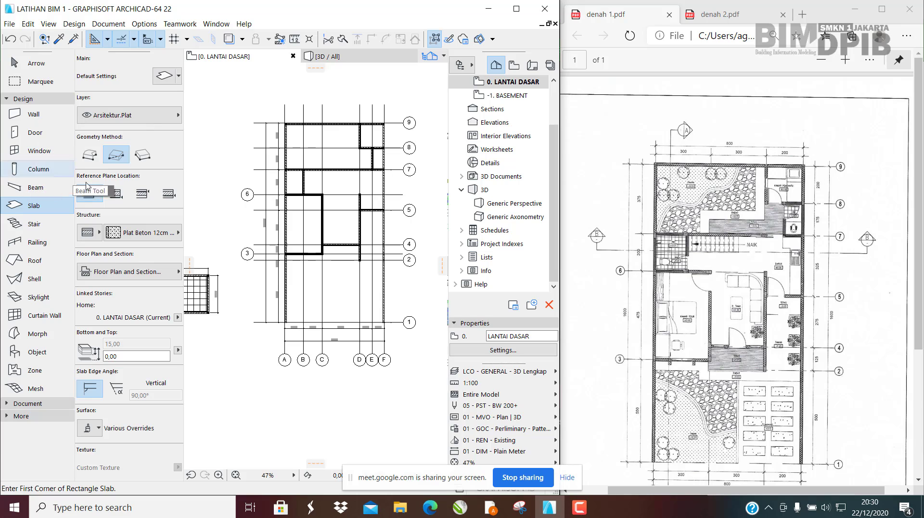
click(43, 209)
click(34, 206)
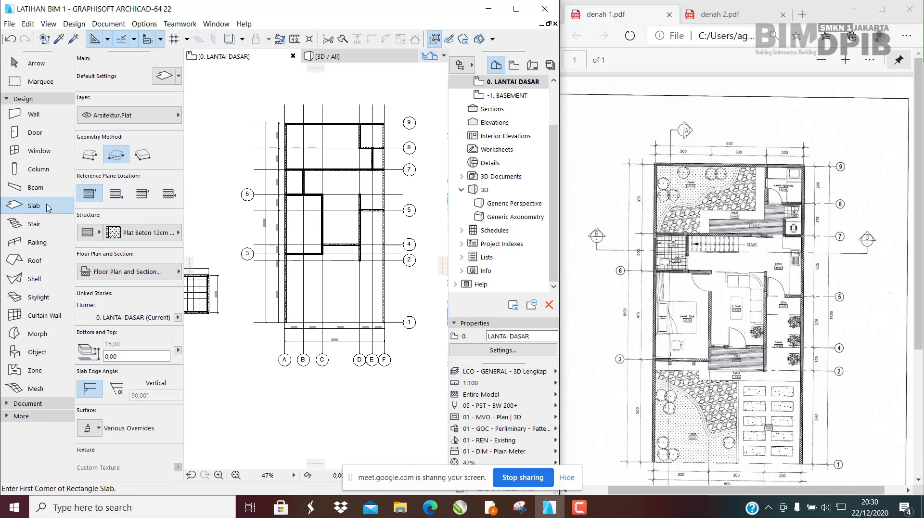
click(92, 154)
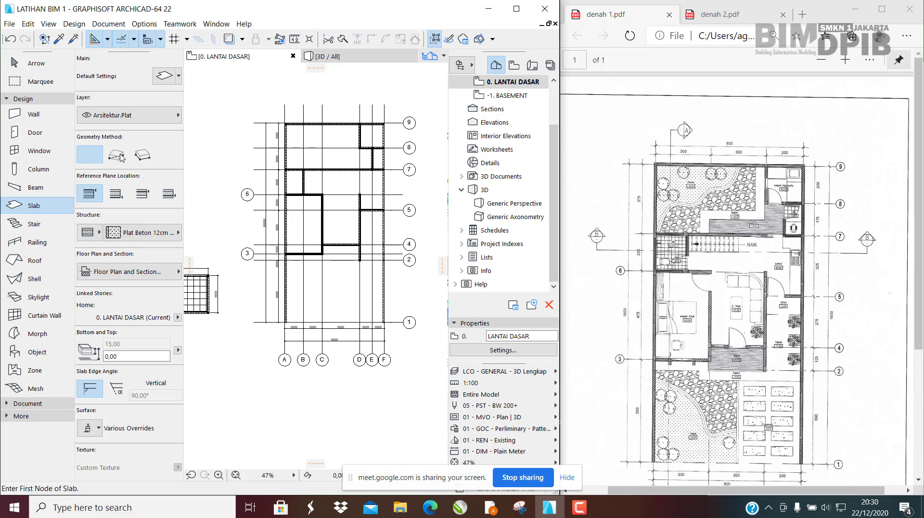
click(119, 156)
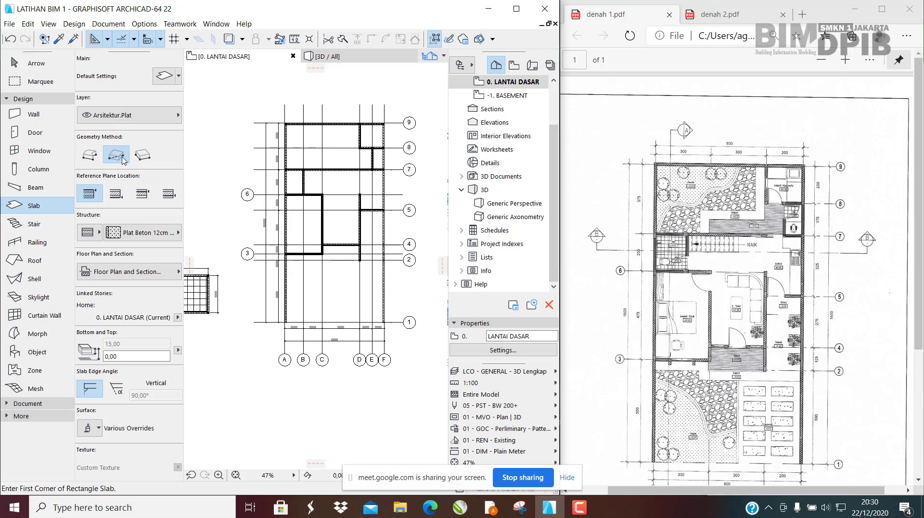
click(89, 157)
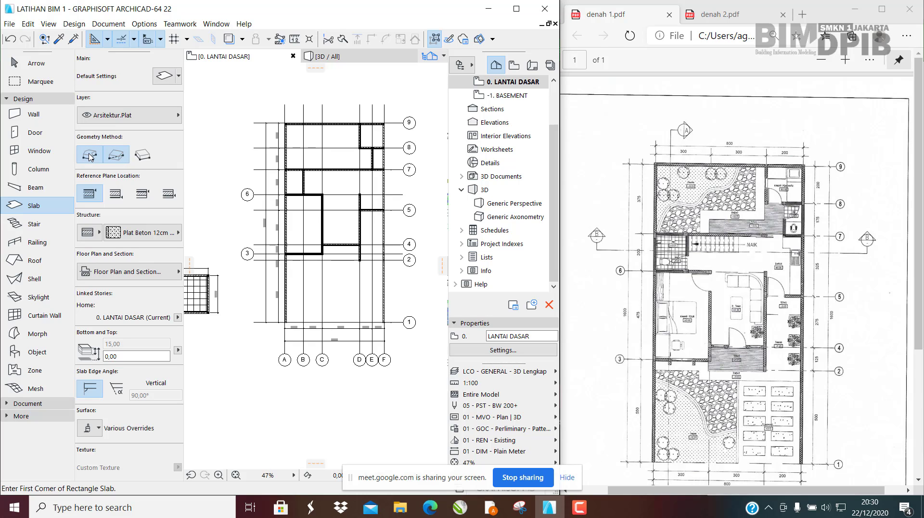
click(119, 160)
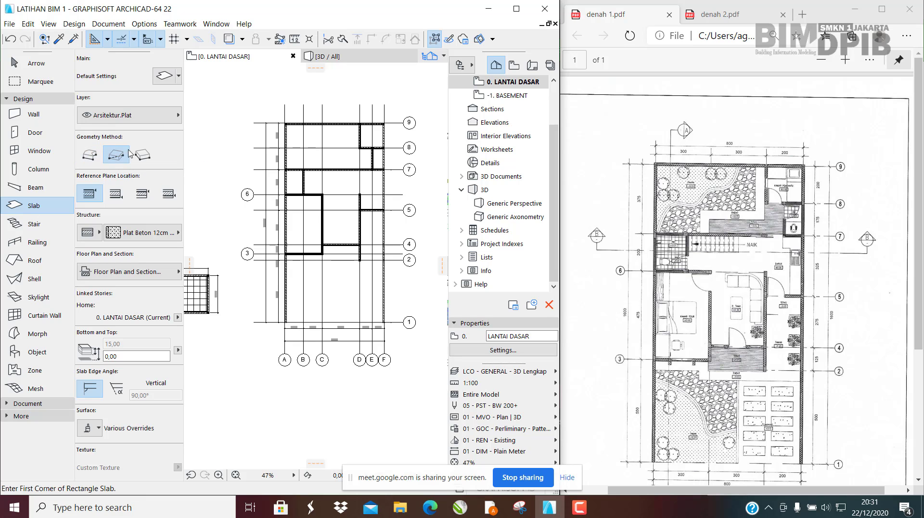
scroll(303, 125, up, 10)
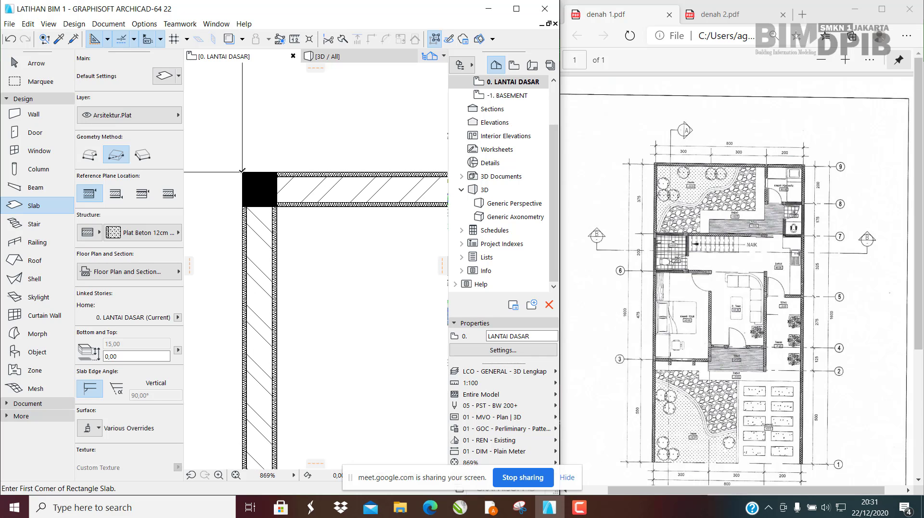
click(242, 171)
scroll(289, 240, down, 10)
scroll(310, 293, up, 2)
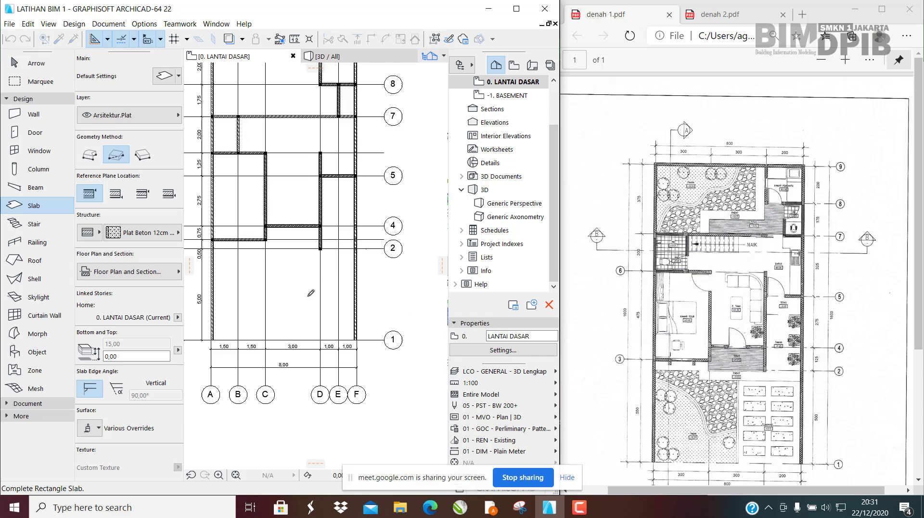
scroll(422, 284, up, 7)
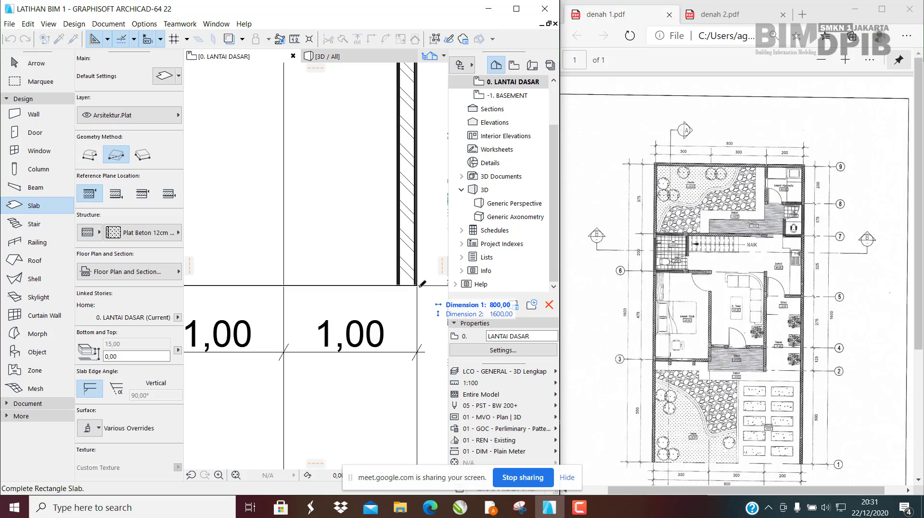
click(418, 285)
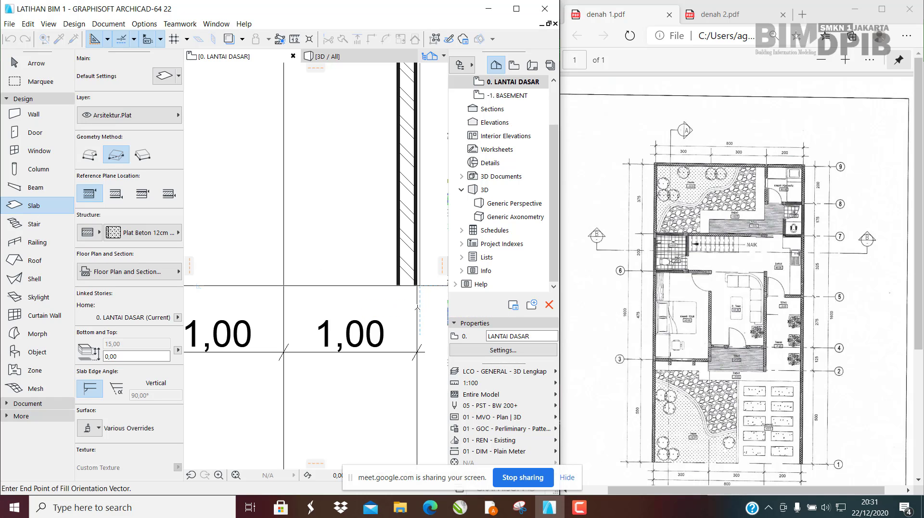
key(Escape)
key(Escape)
scroll(422, 303, down, 9)
middle_drag(349, 213, 382, 320)
Step: Draw a rectangular slab from the outer wall corner at grid A/9 to the opposite outer wall corner at grid F/1
click(21, 209)
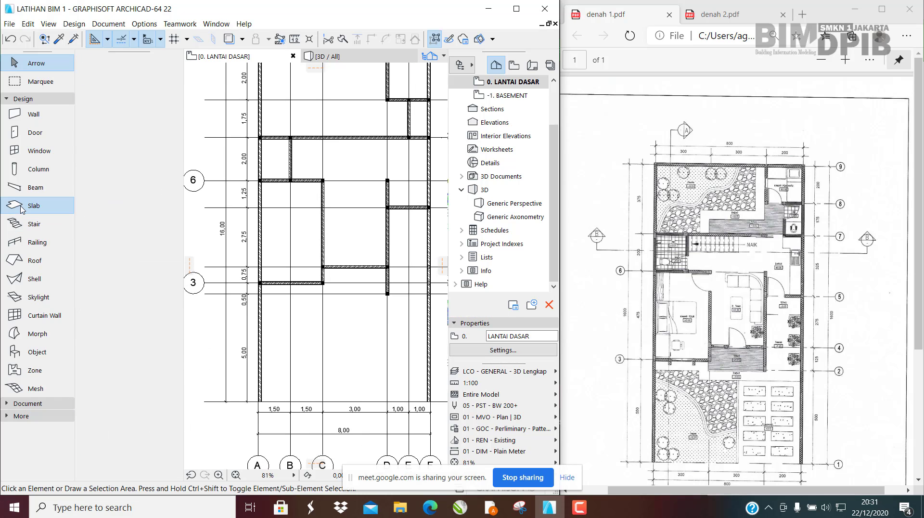
scroll(234, 295, down, 4)
middle_drag(235, 296, 237, 316)
scroll(235, 219, up, 11)
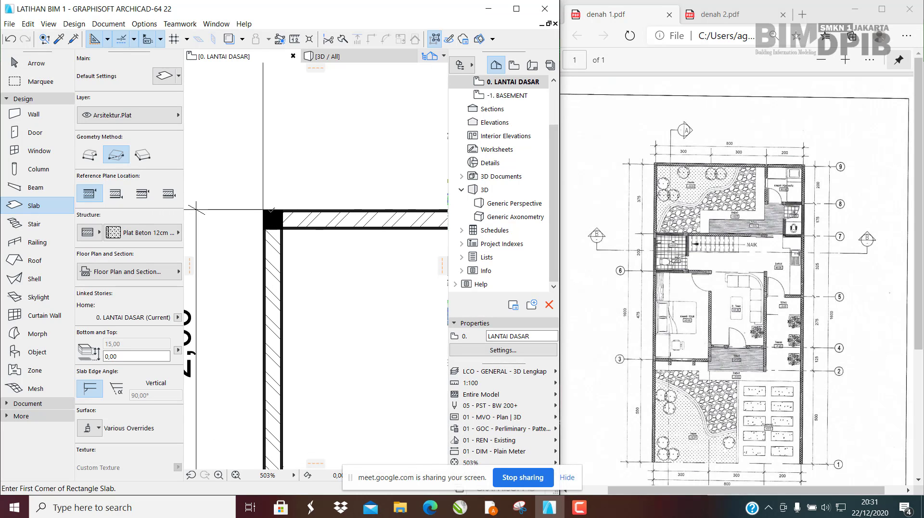
click(263, 210)
scroll(270, 211, down, 10)
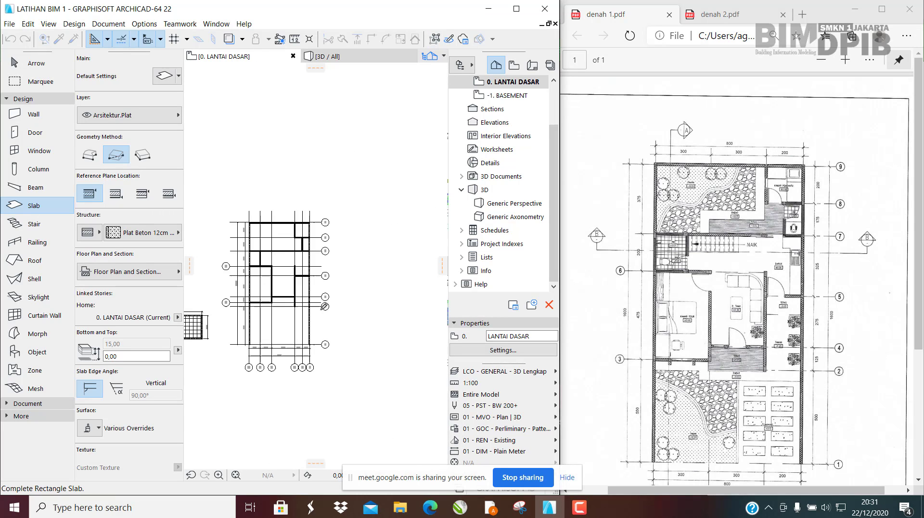
middle_drag(313, 285, 312, 279)
scroll(302, 307, up, 10)
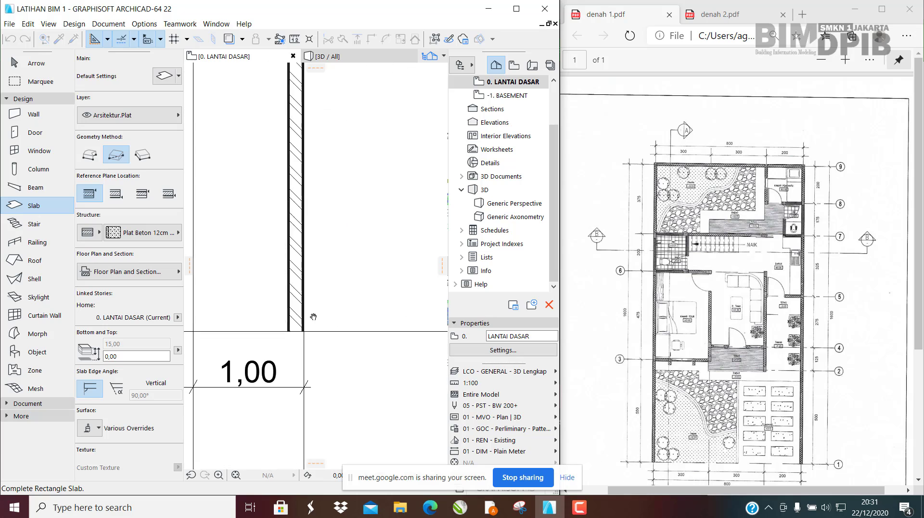
scroll(315, 326, up, 6)
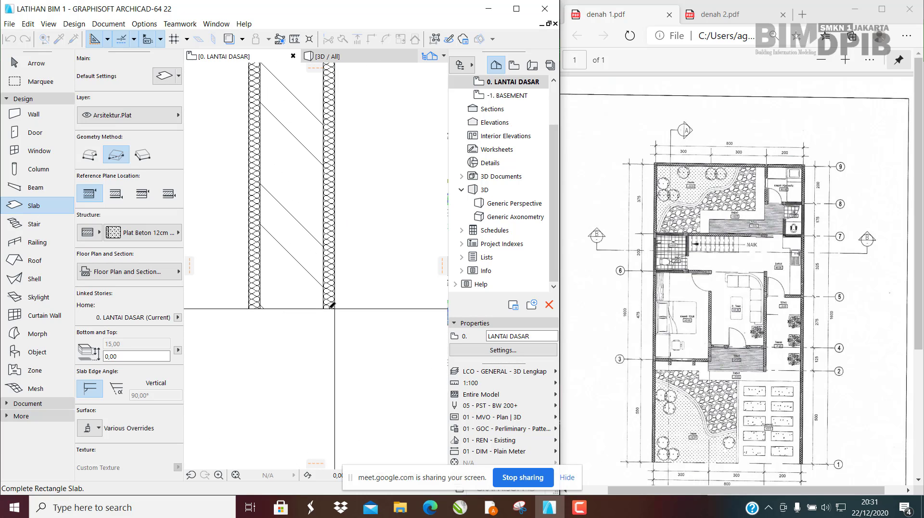
click(336, 309)
Step: Set the slab's fill orientation with a vertical vector in the open front area between grids C and D, and finish the slab
scroll(333, 298, down, 8)
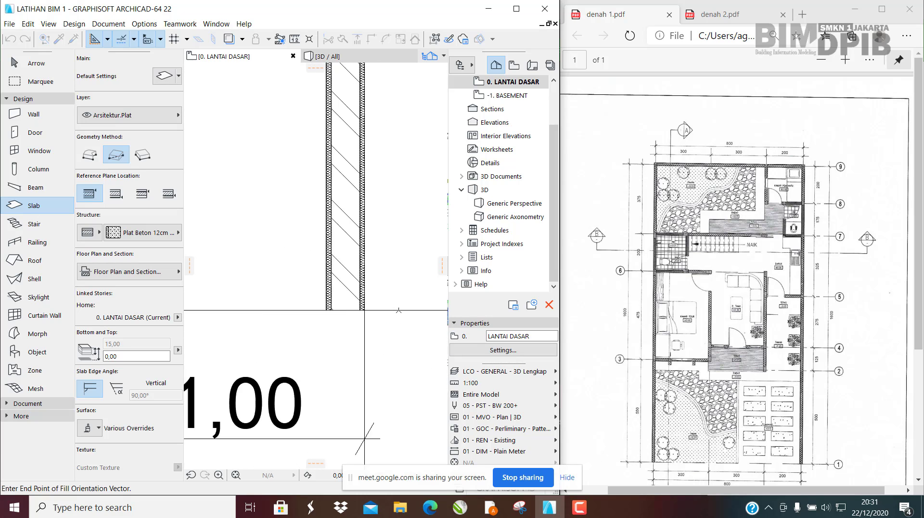
middle_drag(297, 228, 385, 319)
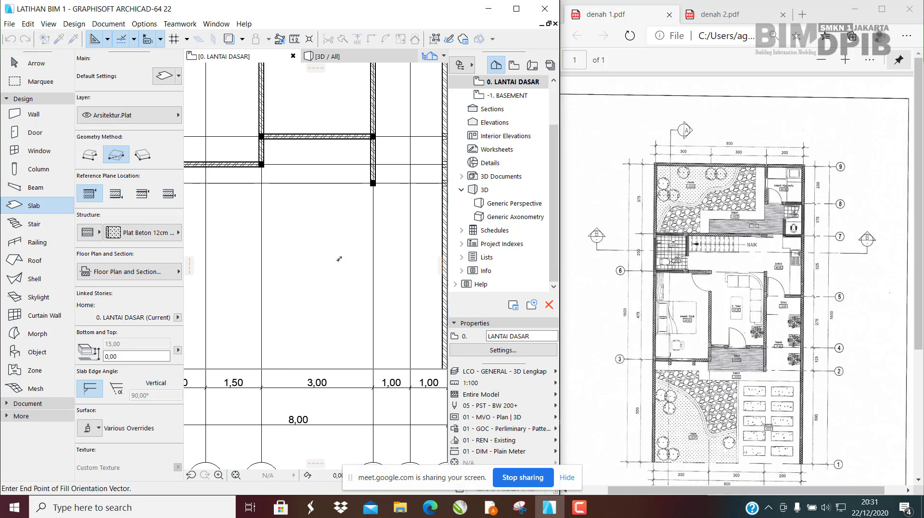
middle_drag(323, 237, 359, 296)
scroll(265, 320, down, 4)
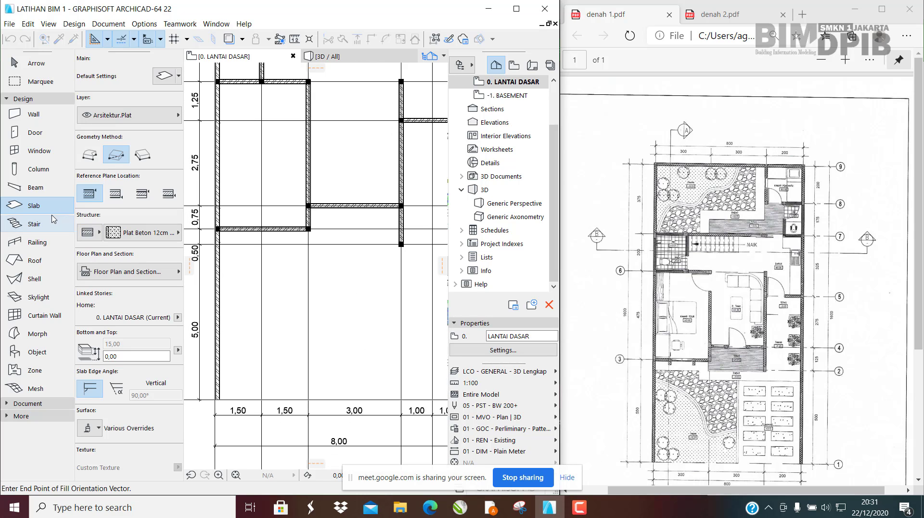
scroll(264, 322, down, 2)
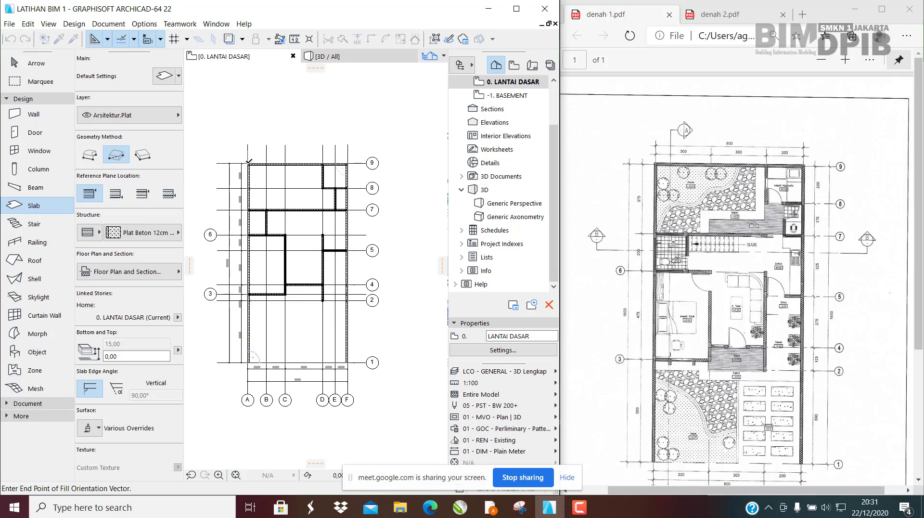
scroll(272, 328, up, 5)
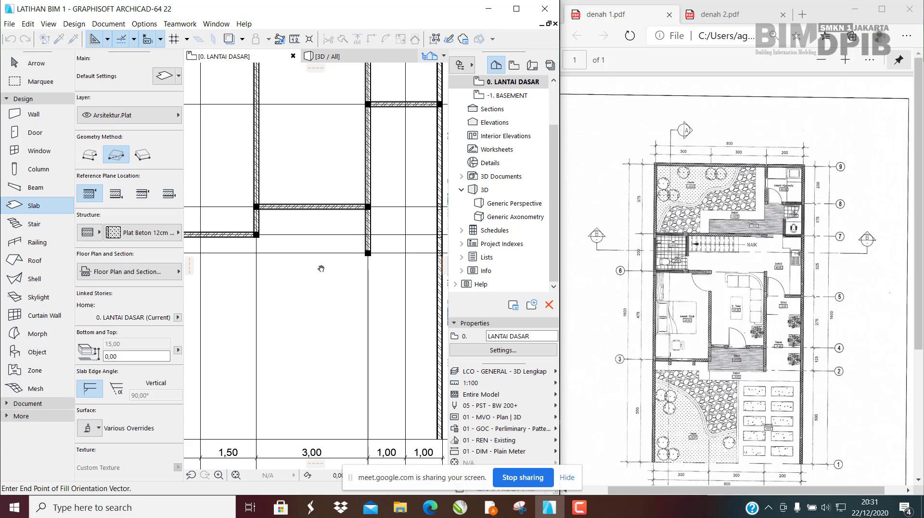
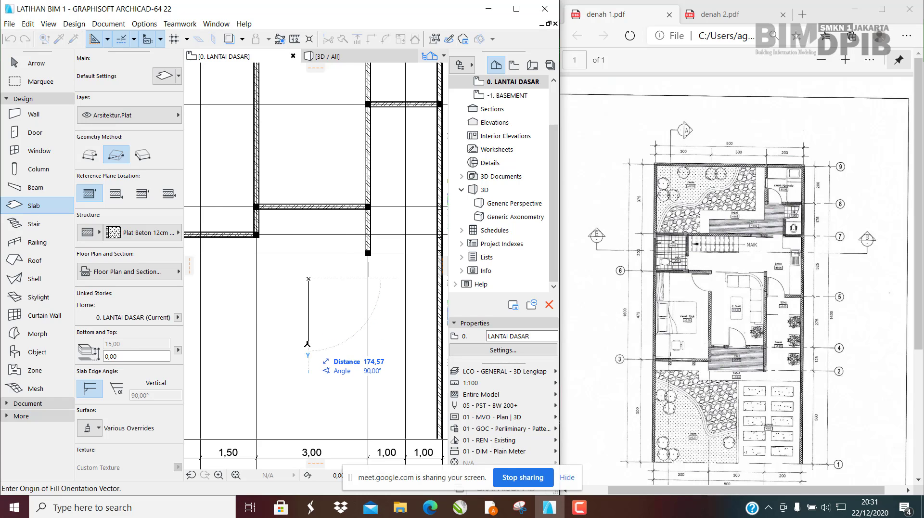
click(312, 288)
scroll(297, 280, down, 3)
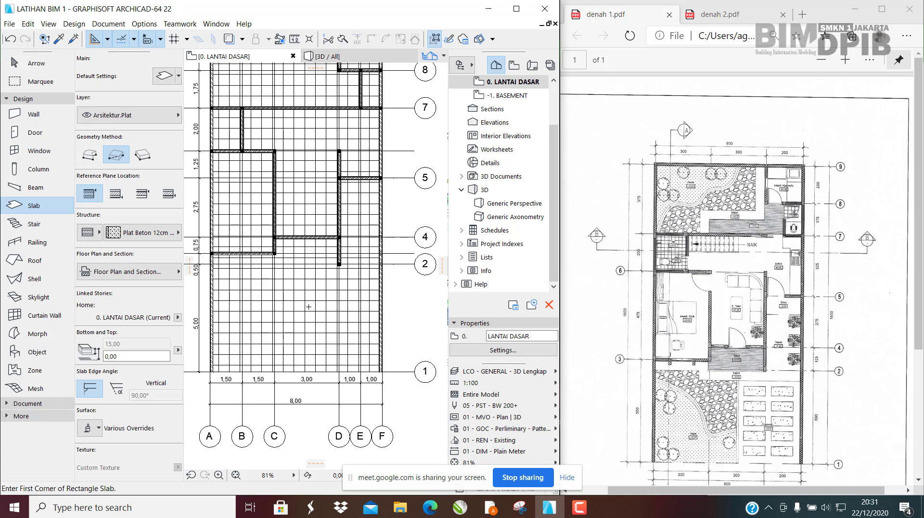
scroll(302, 292, up, 3)
scroll(302, 293, down, 3)
key(Escape)
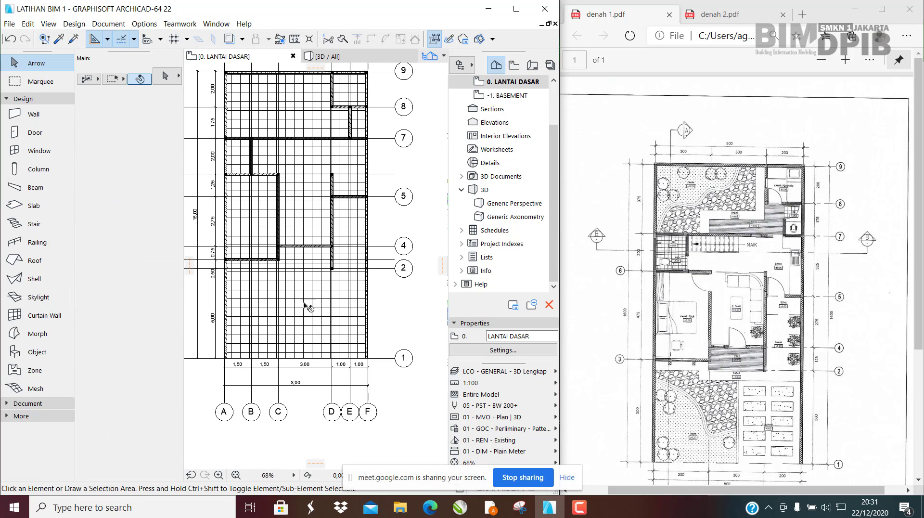
Step: Select the new slab and rotate its floor pattern diagonally by moving the end of the fill orientation vector
click(308, 291)
scroll(308, 289, up, 5)
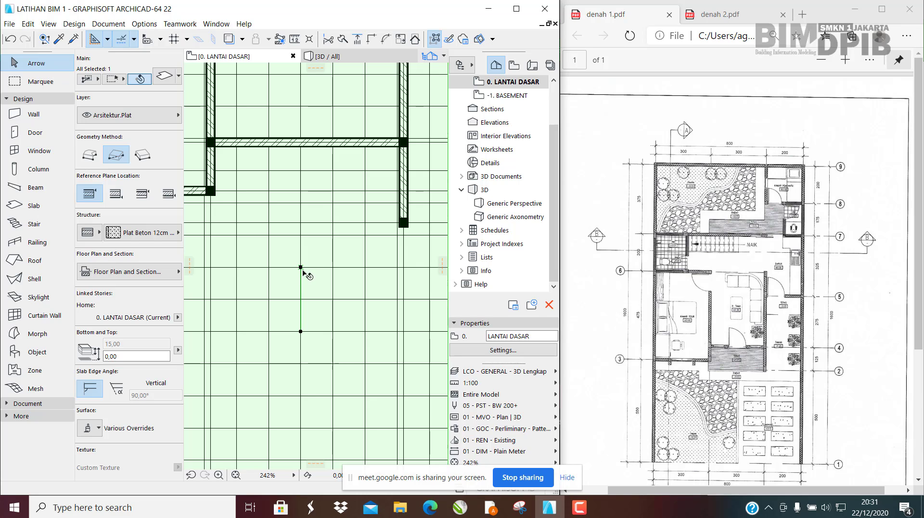
middle_drag(302, 266, 330, 264)
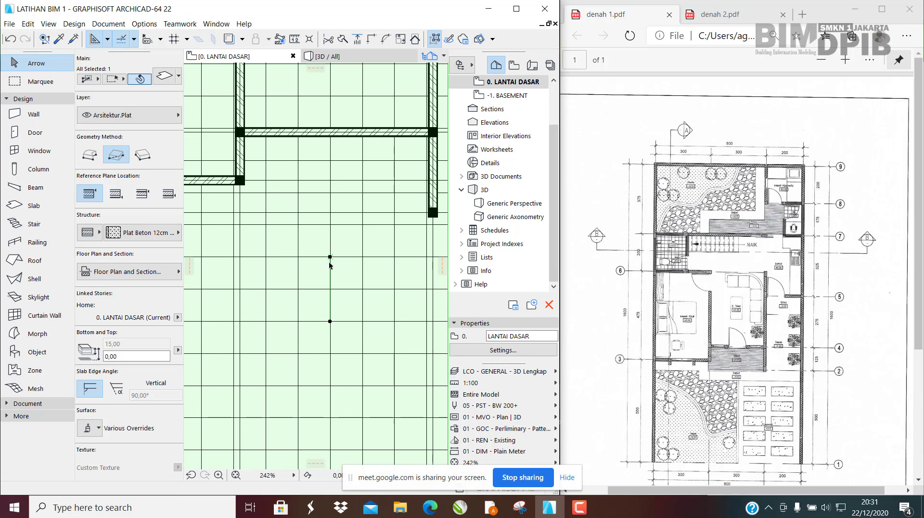
scroll(330, 321, down, 2)
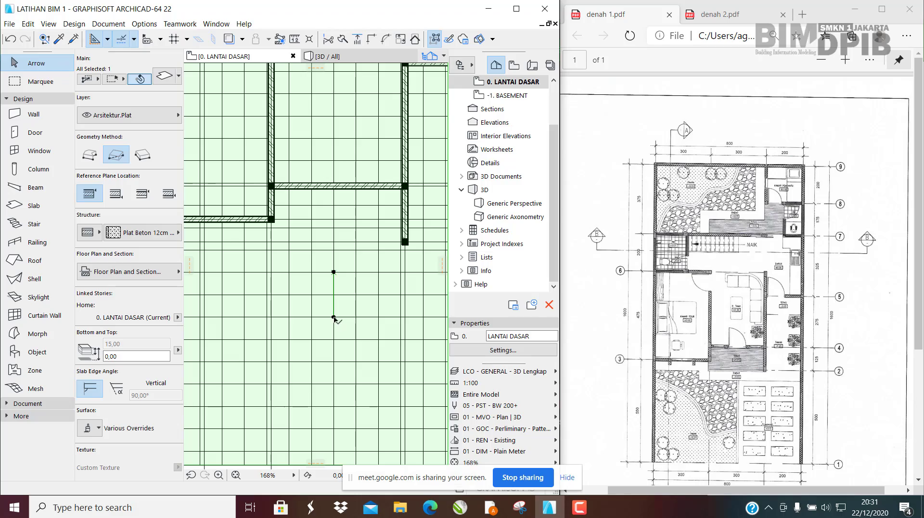
click(334, 317)
click(361, 309)
scroll(312, 290, down, 5)
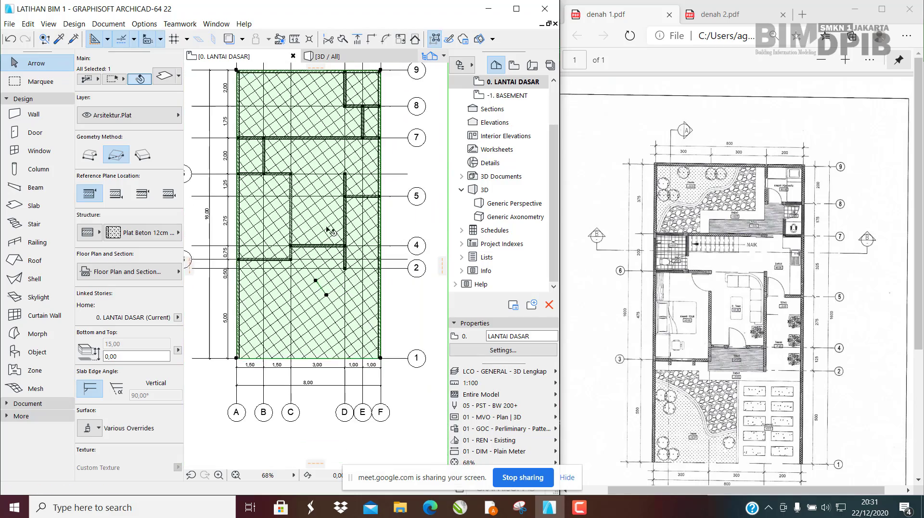
scroll(330, 228, up, 2)
scroll(339, 340, up, 3)
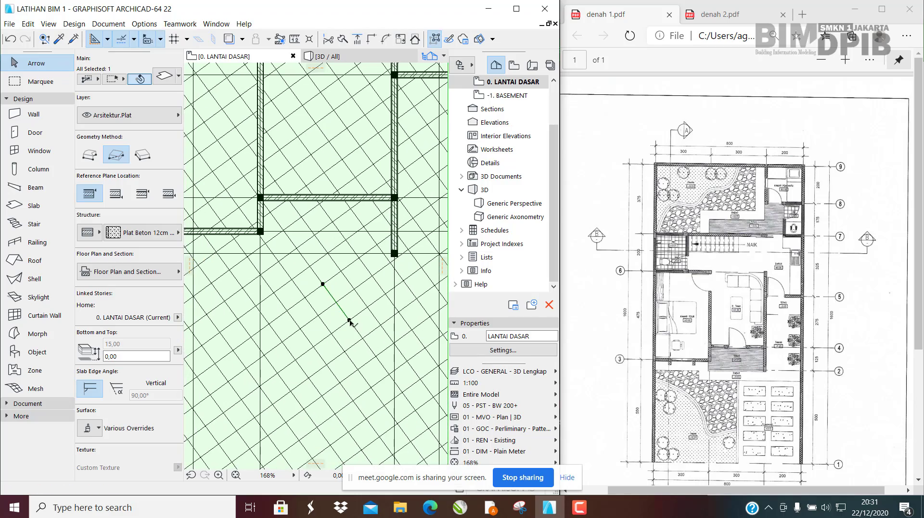
Step: Tilt the slab's fill orientation the other way, and return it to vertical so the pattern runs parallel to the walls
click(350, 320)
click(291, 347)
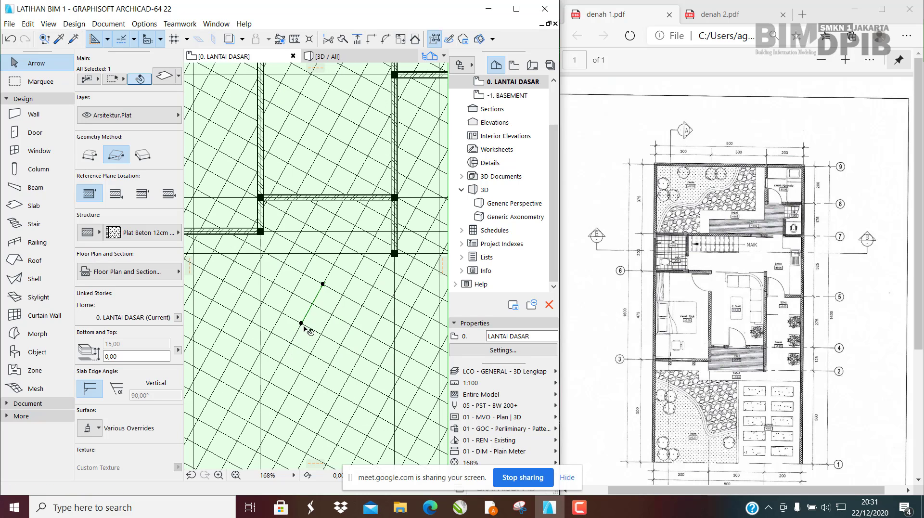
click(322, 331)
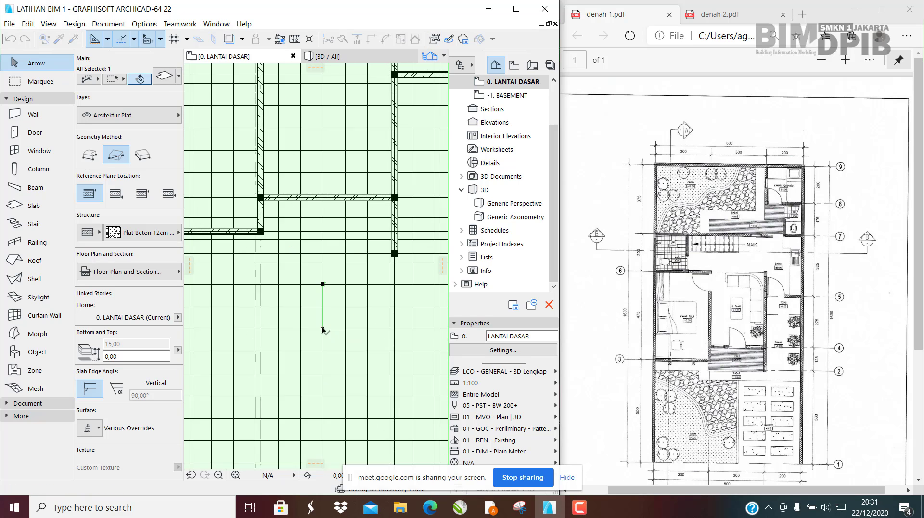
scroll(337, 296, down, 4)
scroll(337, 292, down, 3)
scroll(303, 279, up, 2)
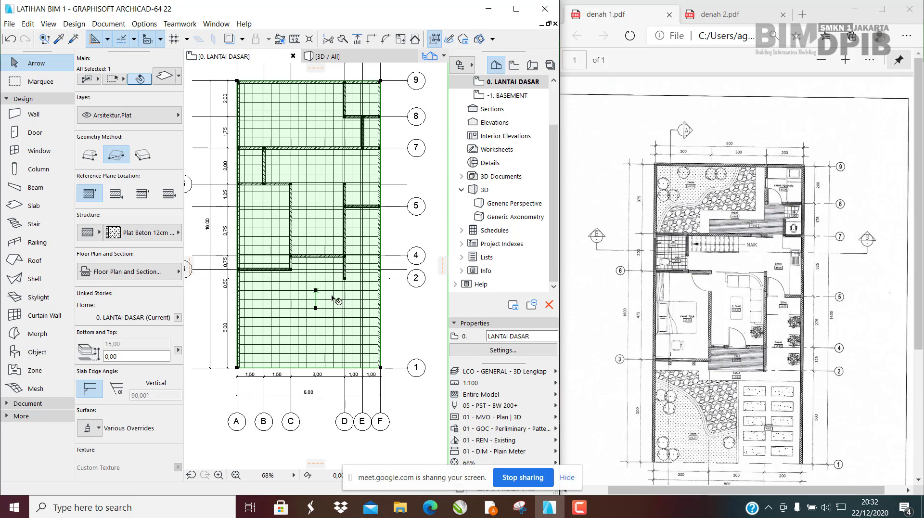
middle_drag(272, 118, 294, 202)
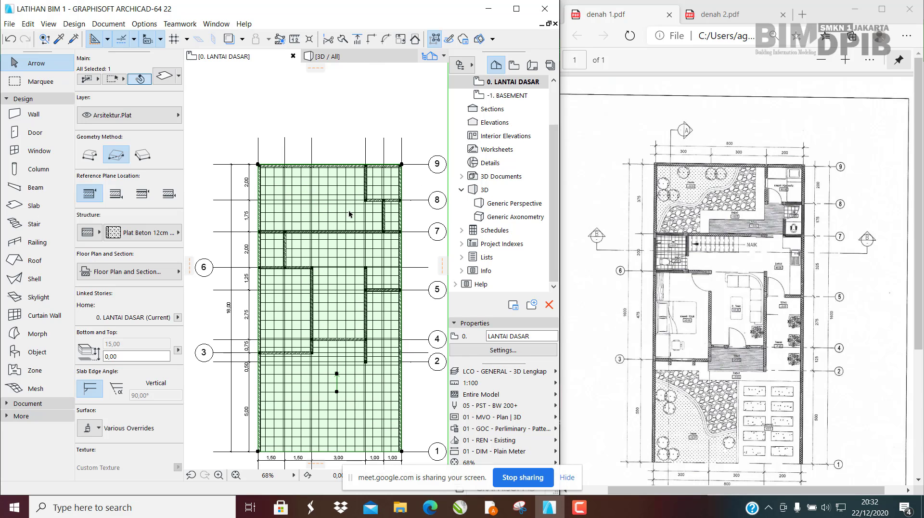
middle_drag(321, 344, 284, 290)
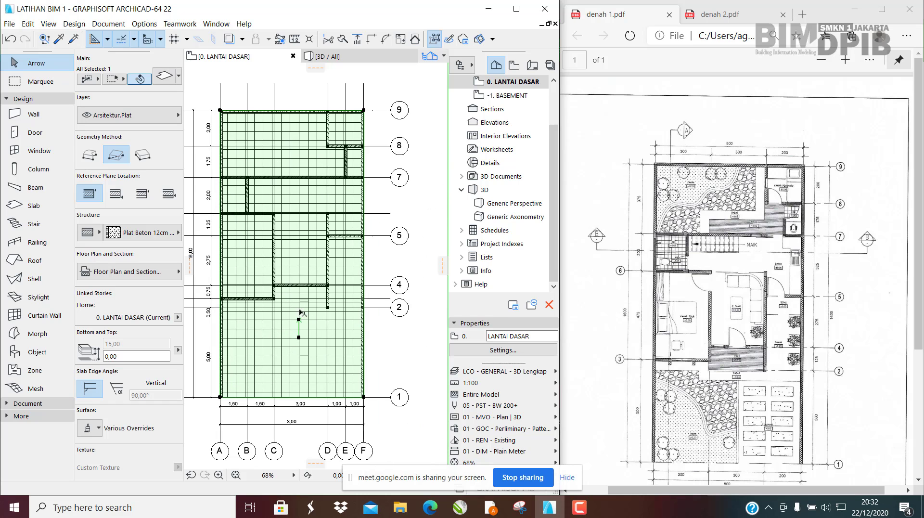
scroll(295, 330, up, 3)
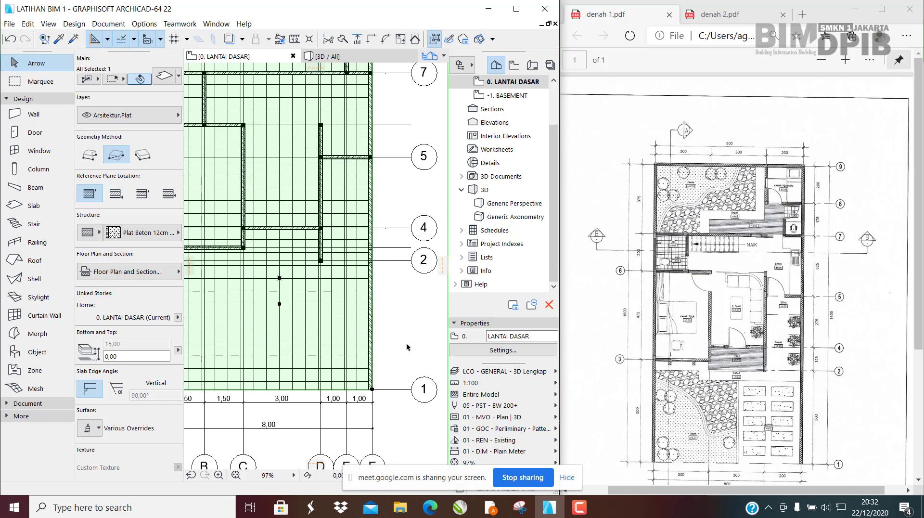
mouse_move(317, 345)
middle_down()
mouse_move(337, 350)
mouse_move(318, 343)
middle_up()
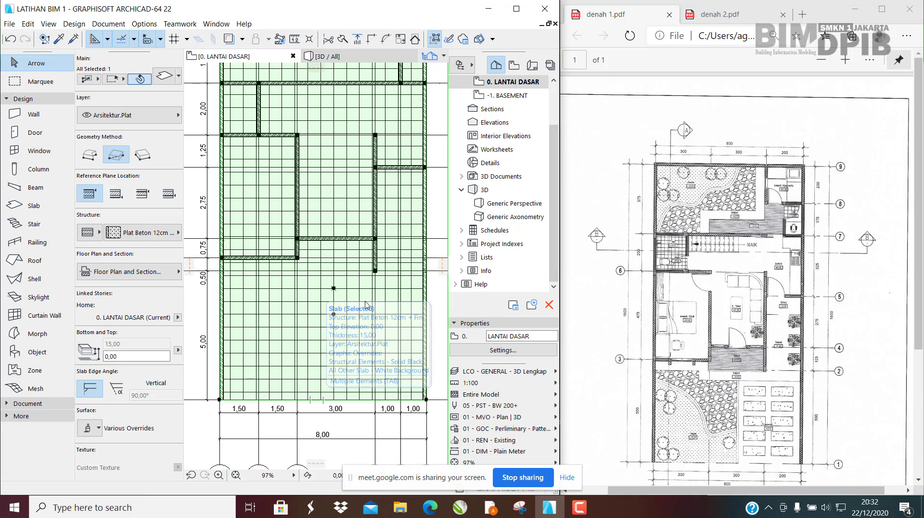
key(Escape)
click(307, 298)
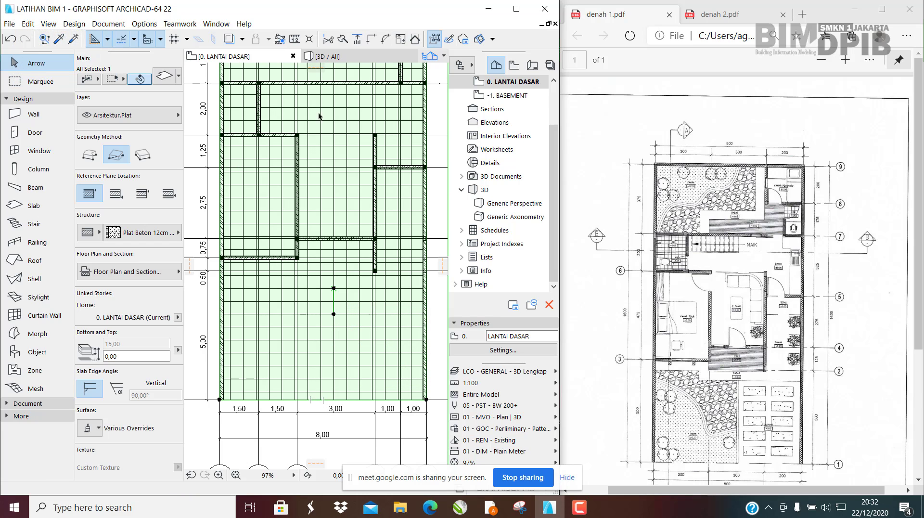
key(Escape)
click(355, 313)
scroll(329, 318, up, 2)
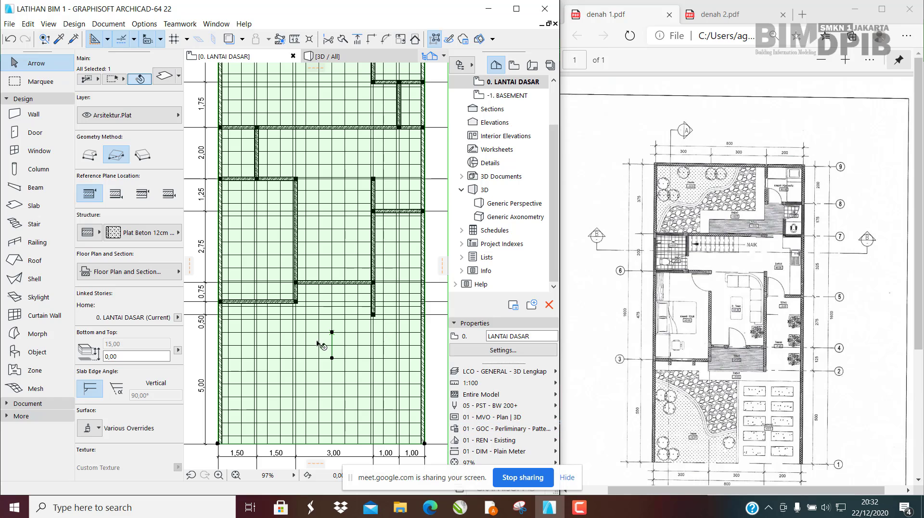
Step: Switch the floor plan's graphic override to 02 - GOC - DED - Architectural | Structural and inspect the slab under it
click(507, 429)
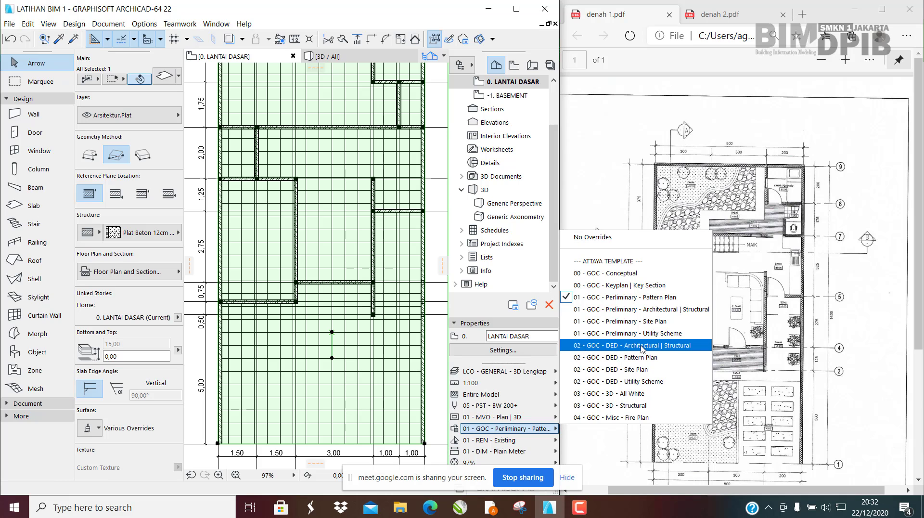
click(675, 346)
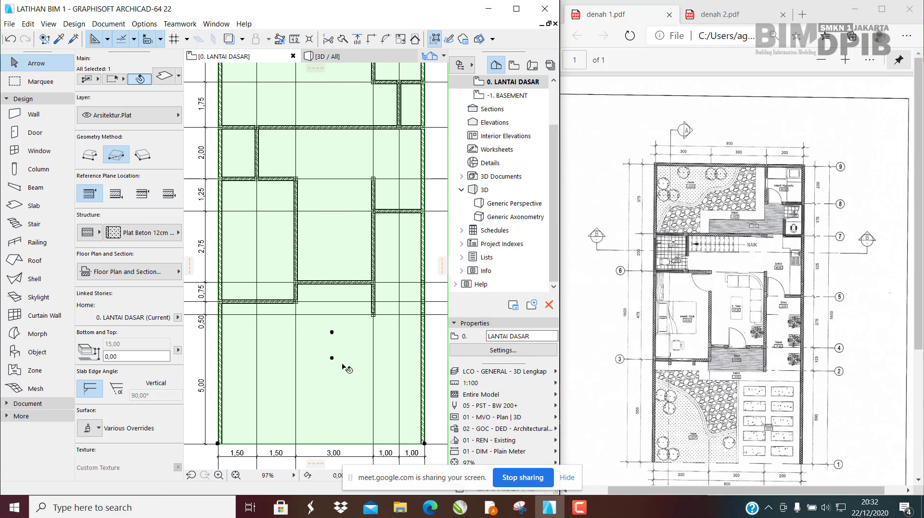
key(Escape)
scroll(297, 148, down, 3)
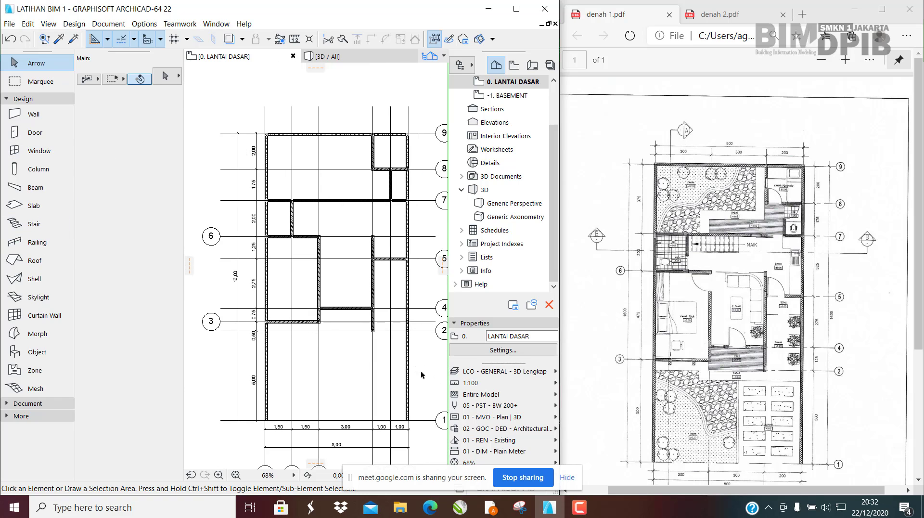
scroll(371, 359, up, 4)
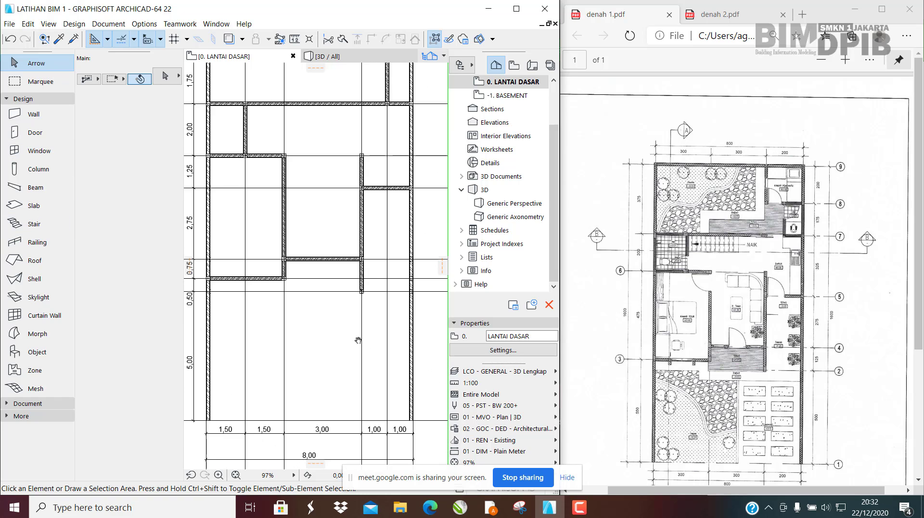
click(315, 330)
key(Escape)
click(310, 320)
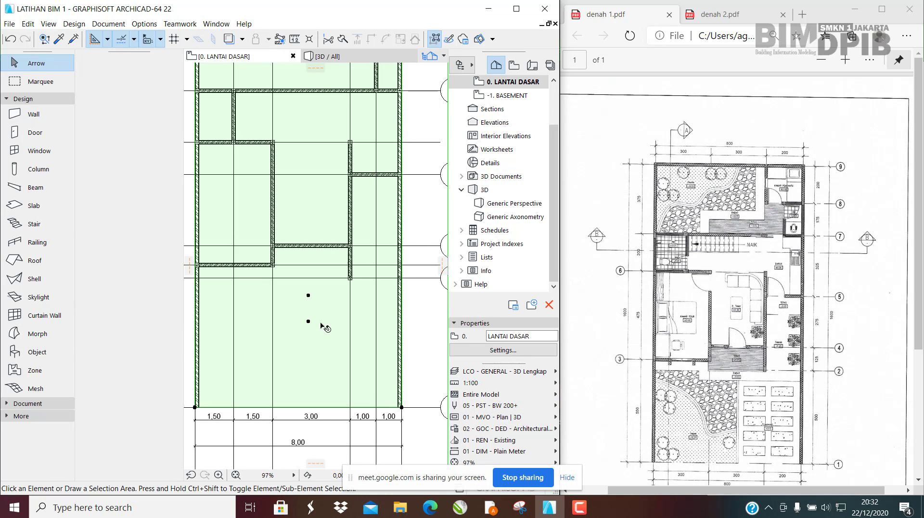
key(Escape)
Step: Set the floor plan's graphic override back to 01 - GOC - Perliminary - Pattern Plan
click(503, 429)
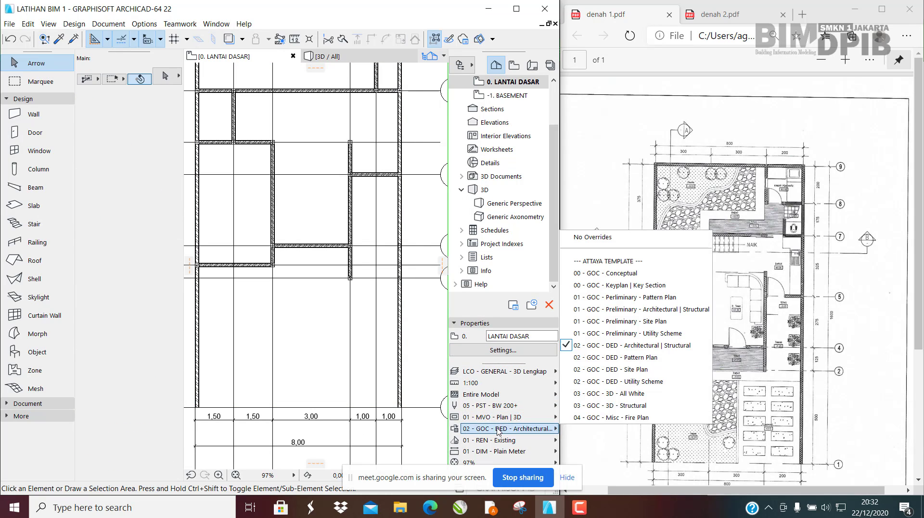
click(488, 430)
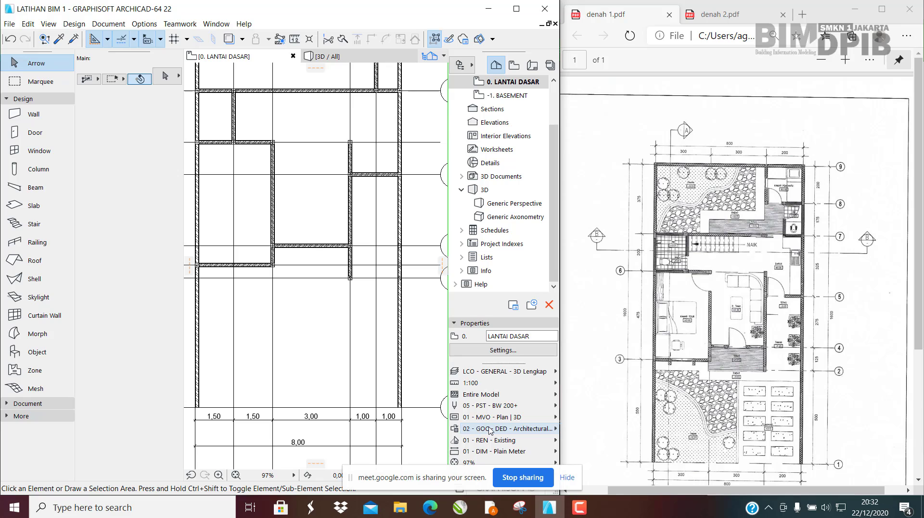
click(492, 429)
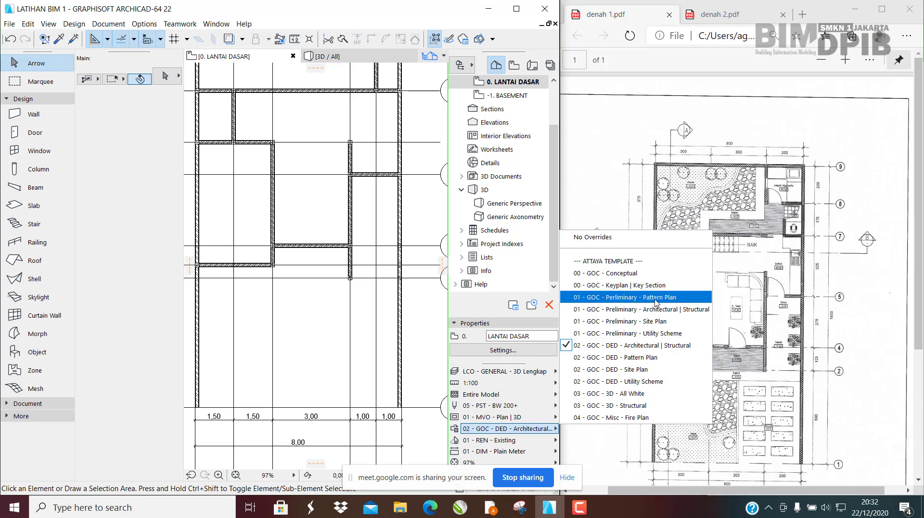
click(653, 298)
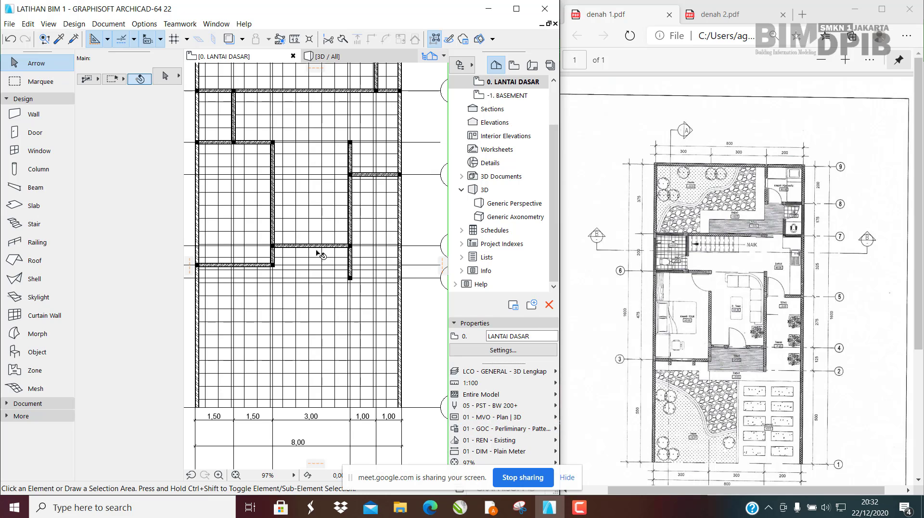
Step: Maximize the modelling window and select the ground floor slab covering the whole lot
click(313, 342)
scroll(343, 371, down, 3)
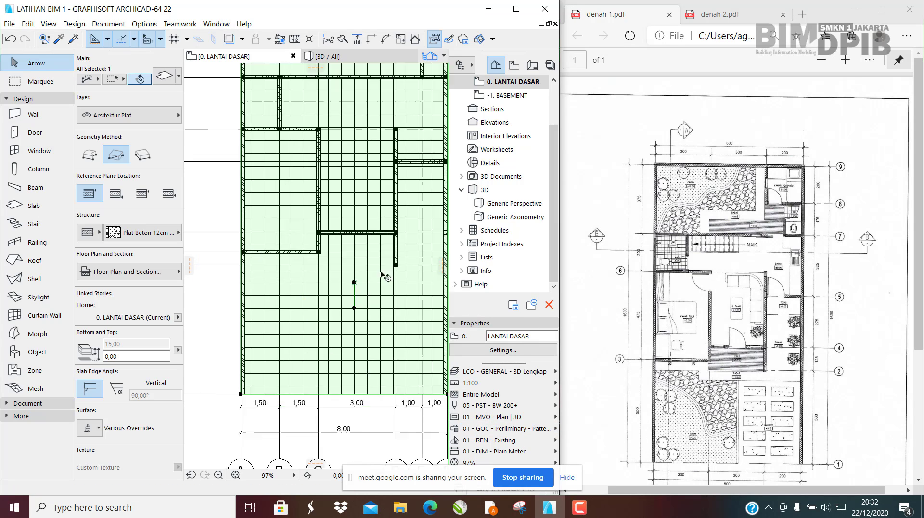
scroll(245, 242, up, 2)
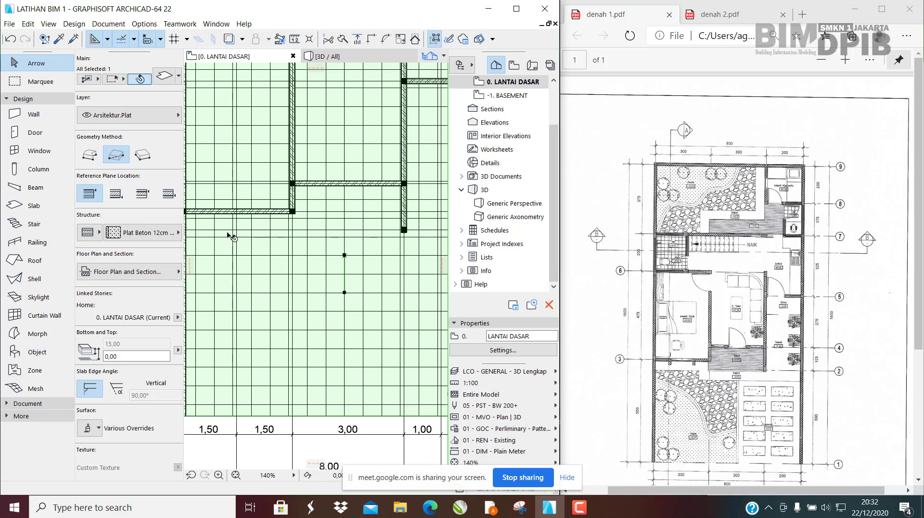
scroll(229, 231, down, 2)
scroll(318, 367, up, 2)
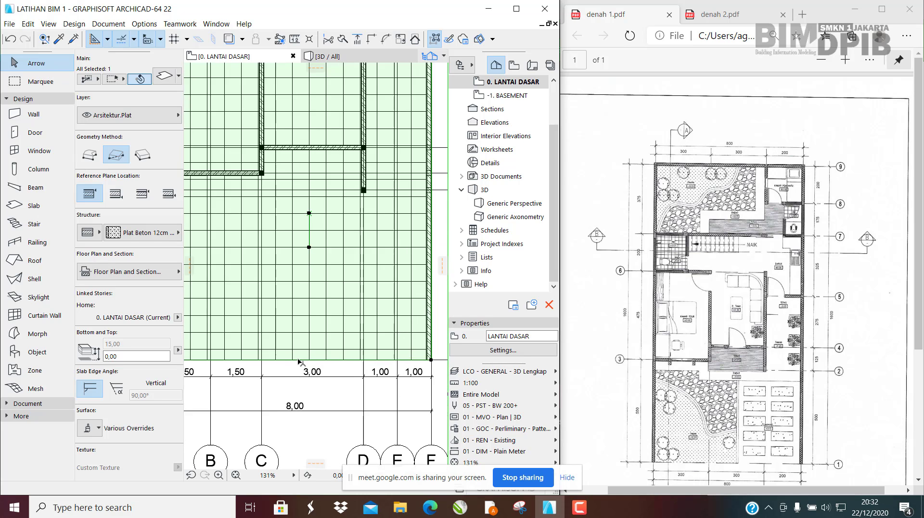
scroll(324, 373, down, 2)
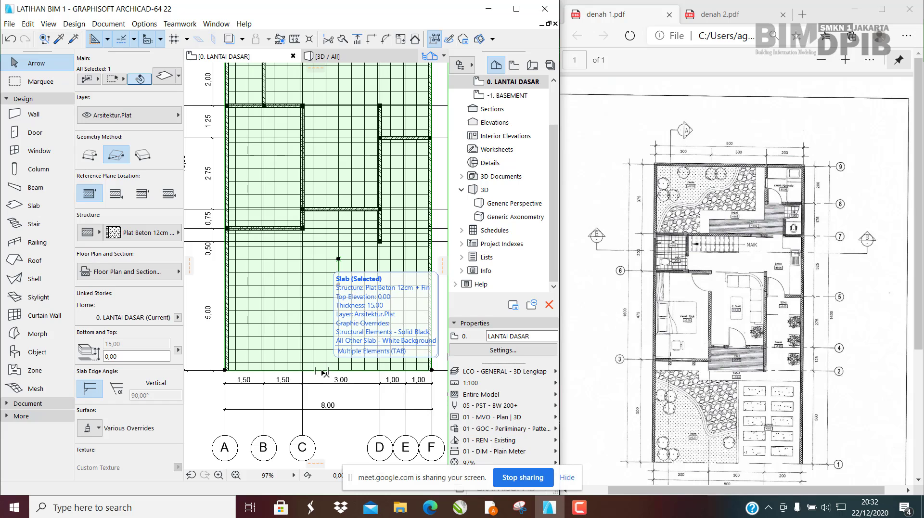
click(516, 9)
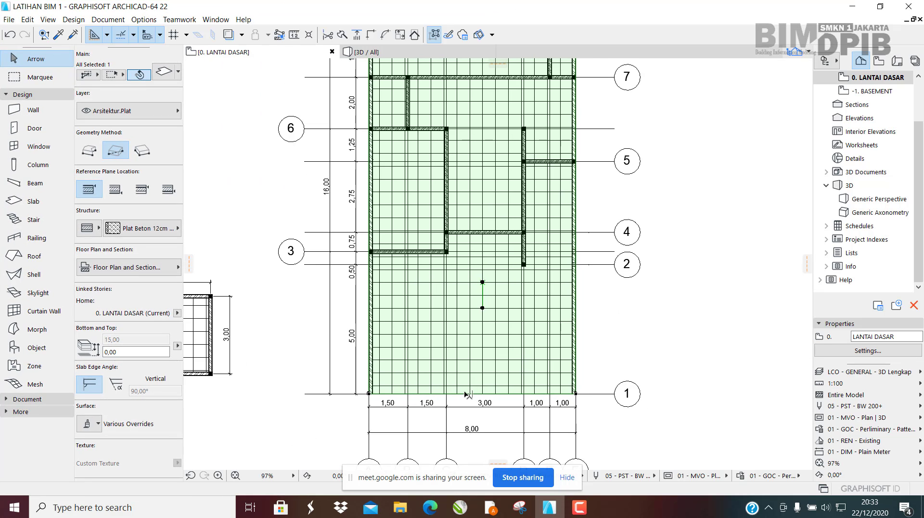
click(462, 394)
key(Escape)
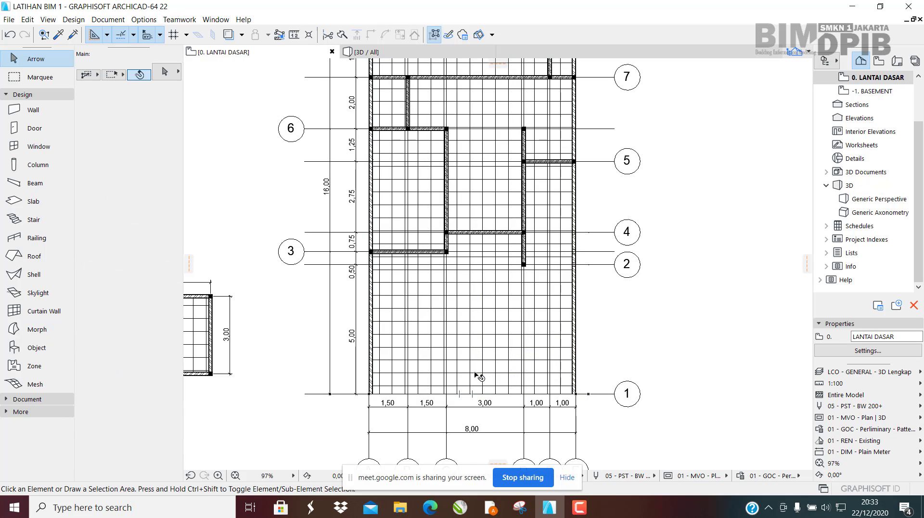
click(494, 332)
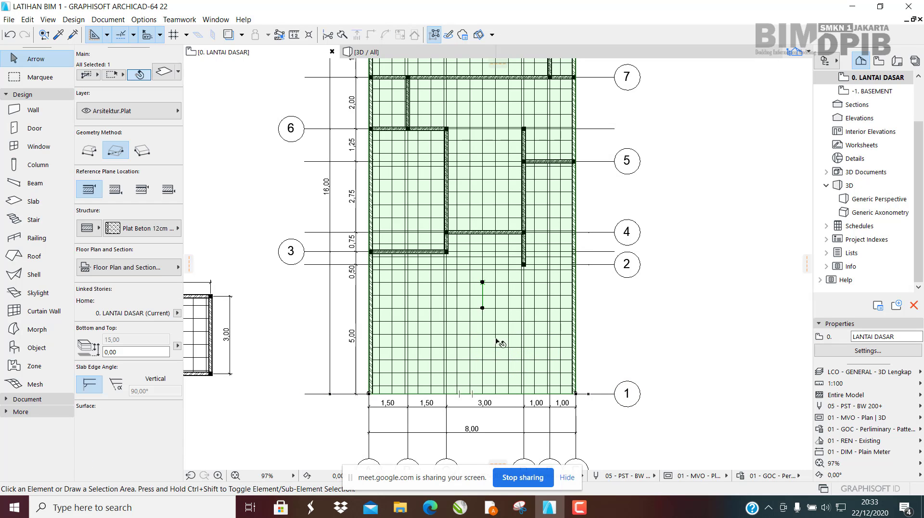
Step: Subtract a rectangle from the slab, from the outer wall corner at grid A/3 to the slab corner at grid F/1
click(494, 396)
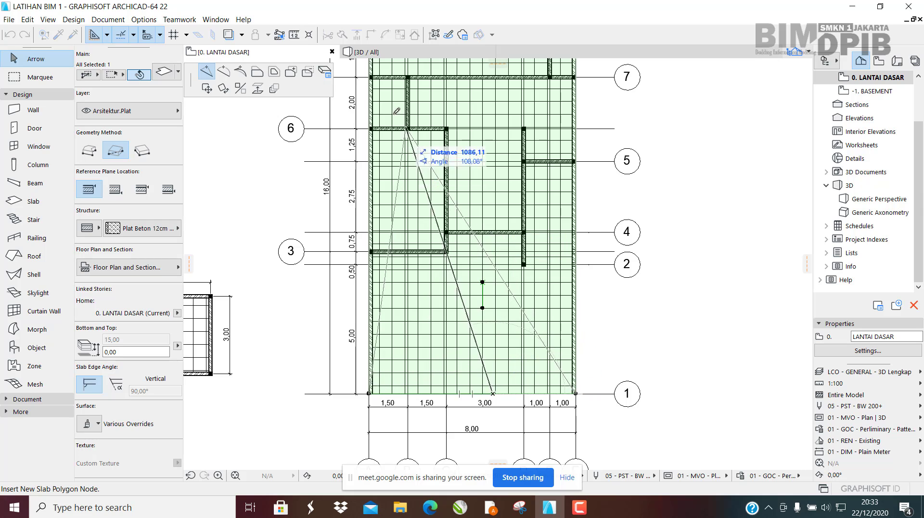
mouse_move(186, 87)
mouse_down()
mouse_move(548, 321)
mouse_move(591, 327)
mouse_up()
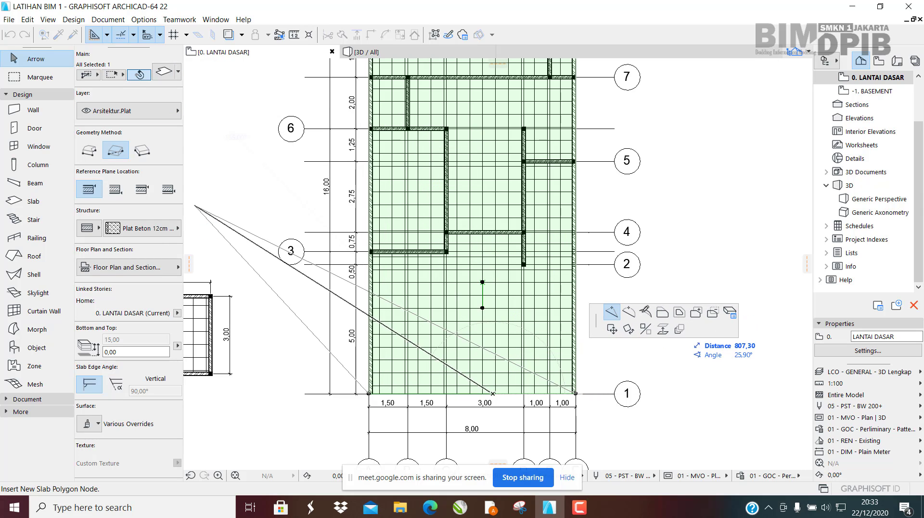
click(712, 314)
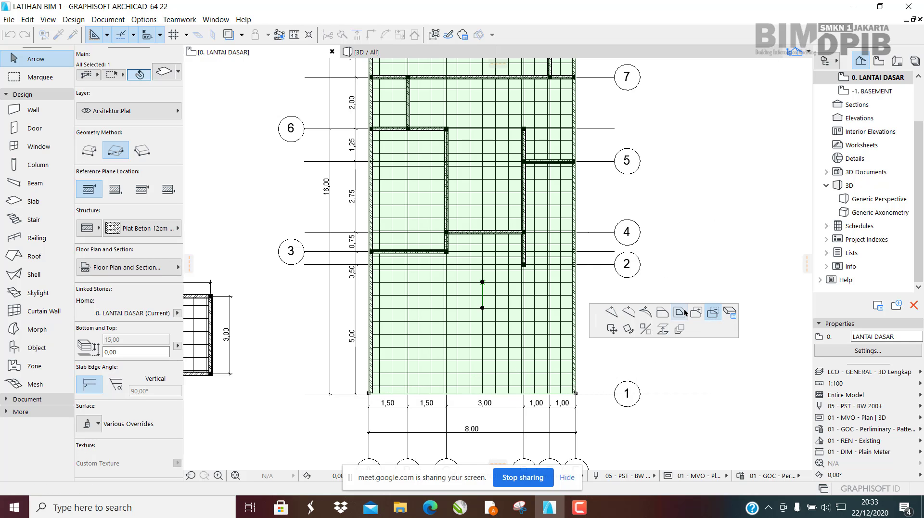
scroll(468, 284, up, 3)
middle_drag(524, 322, 489, 209)
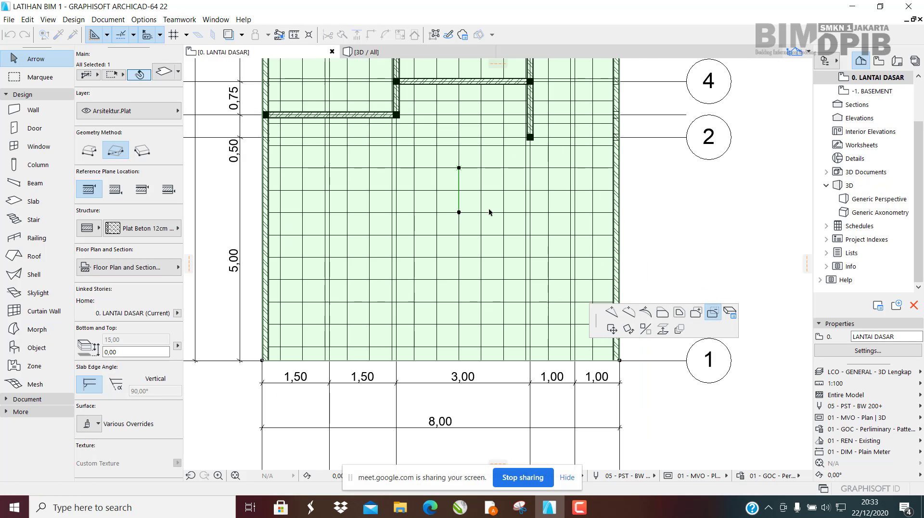
middle_drag(305, 144, 356, 231)
scroll(284, 191, up, 6)
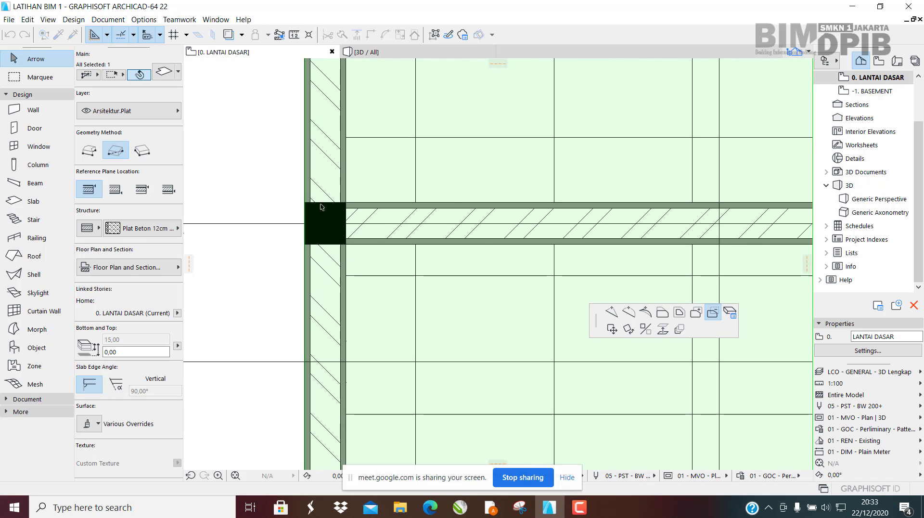
click(309, 206)
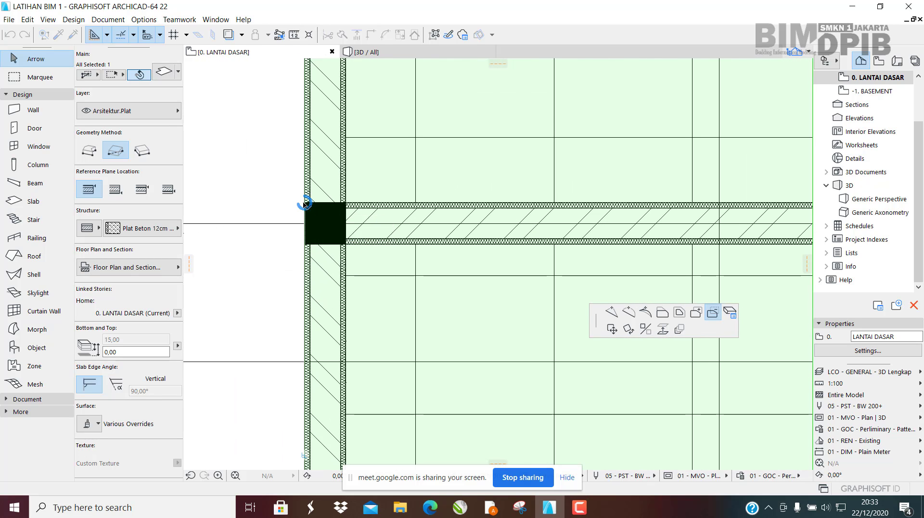
scroll(306, 202, down, 6)
scroll(295, 149, down, 1)
scroll(535, 340, up, 8)
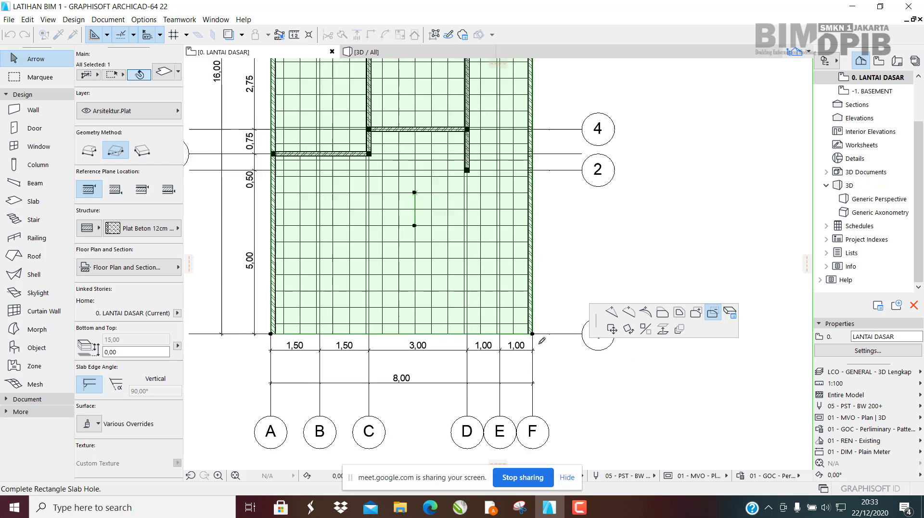
click(530, 312)
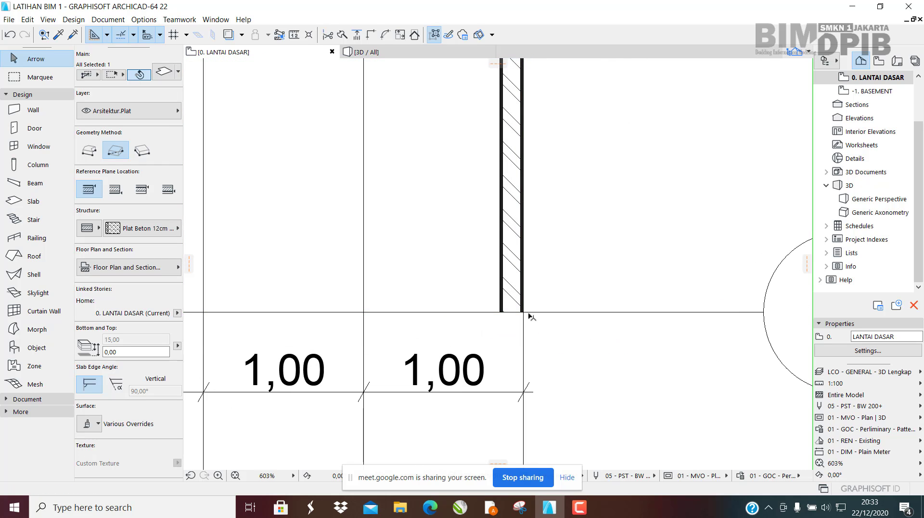
scroll(534, 314, down, 8)
middle_drag(448, 234, 443, 320)
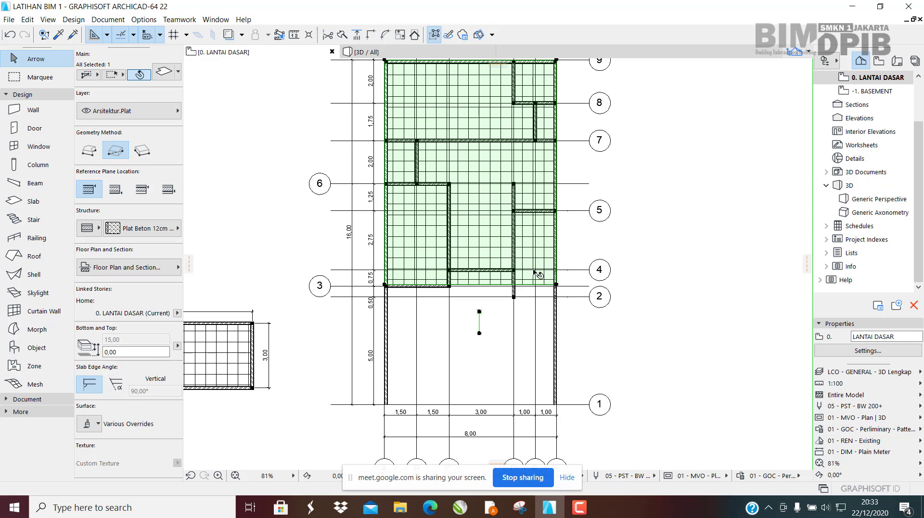
Step: Offset the ground floor slab's front edge outward to the outer face of the wall on grid 3
scroll(463, 297, up, 5)
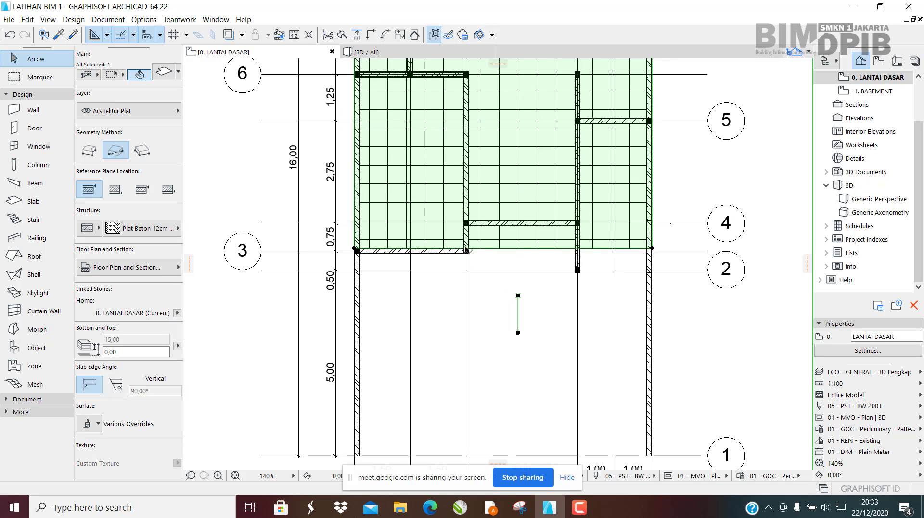
scroll(514, 252, up, 4)
scroll(498, 256, down, 3)
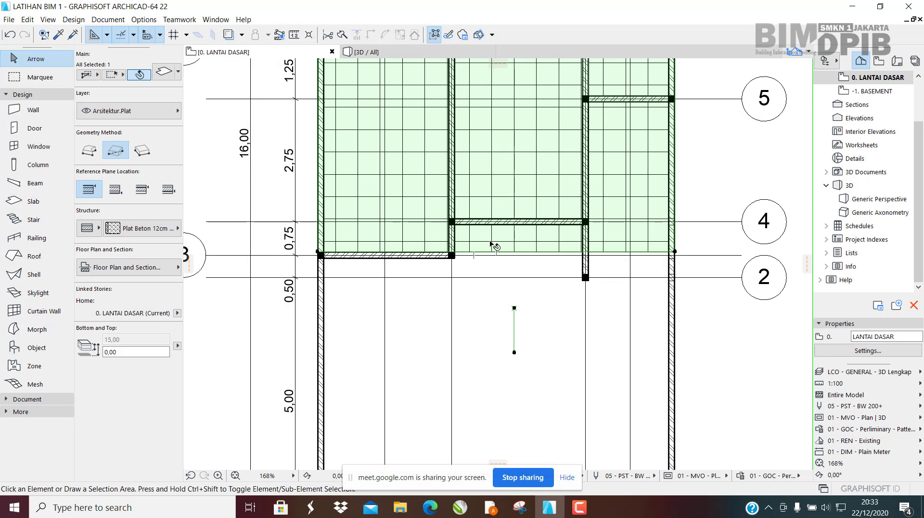
scroll(487, 256, up, 2)
scroll(487, 257, up, 2)
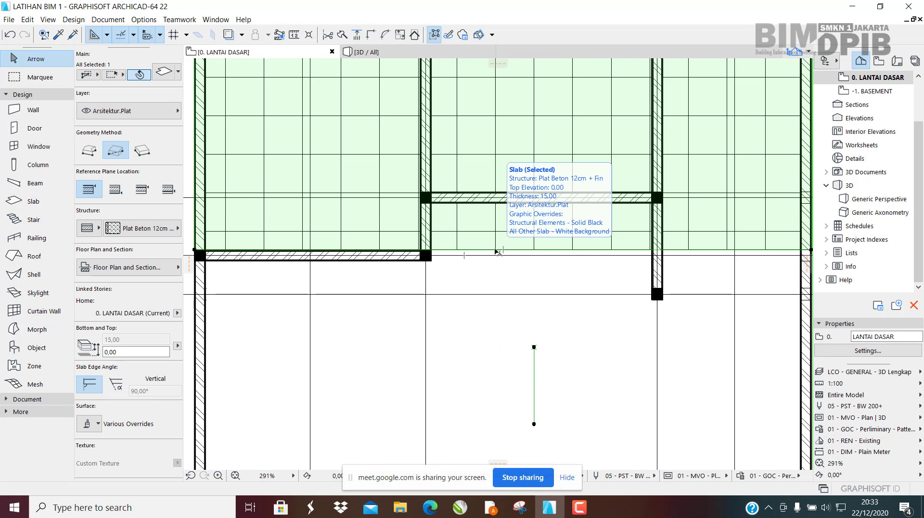
click(497, 251)
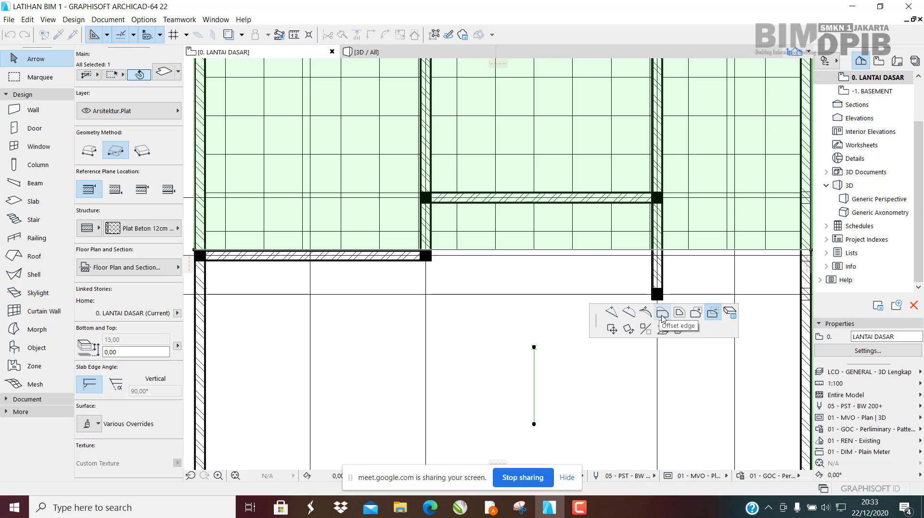
click(661, 313)
scroll(441, 243, up, 3)
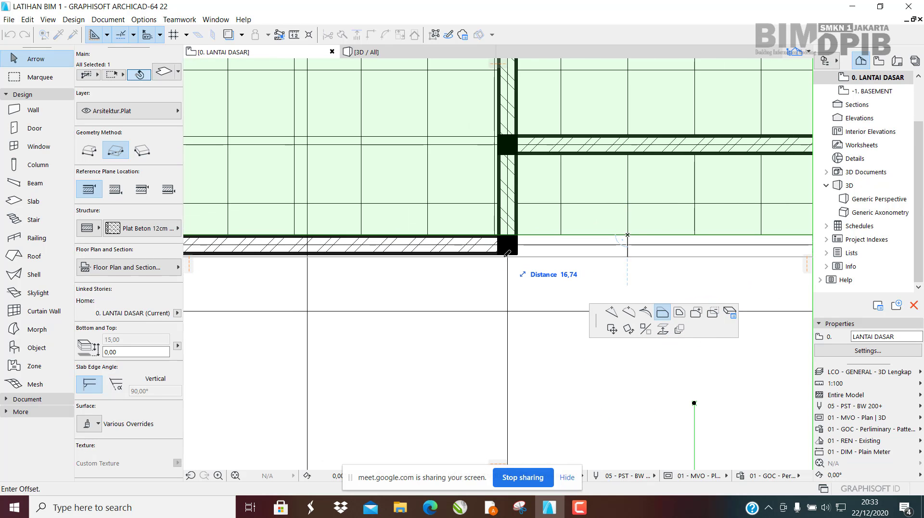
click(500, 249)
scroll(527, 272, down, 5)
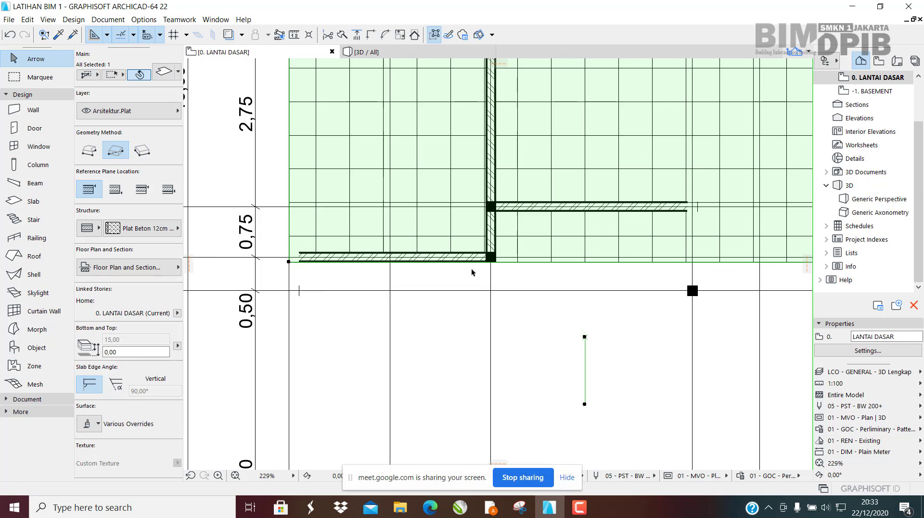
scroll(528, 272, up, 2)
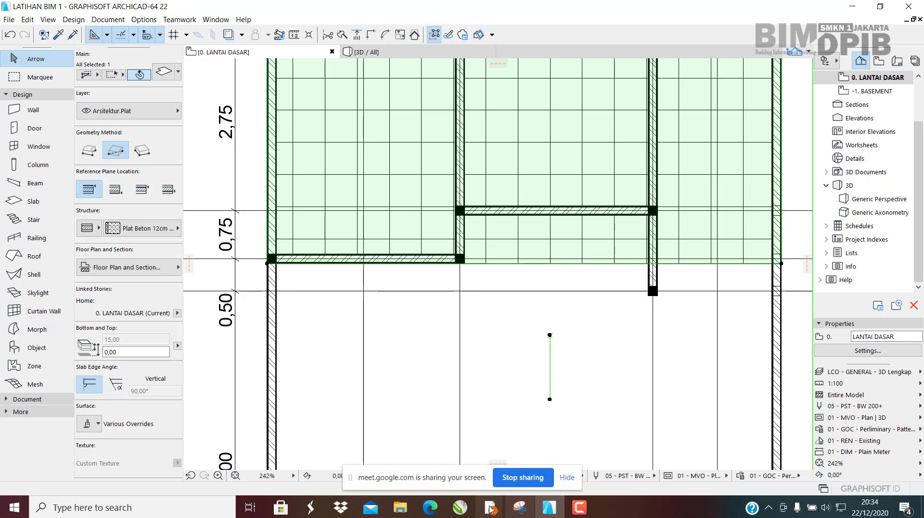
Step: Examine the TERAS area between grids C and D in the reference plan denah 1.pdf, and return to the model
click(430, 508)
scroll(690, 336, down, 3)
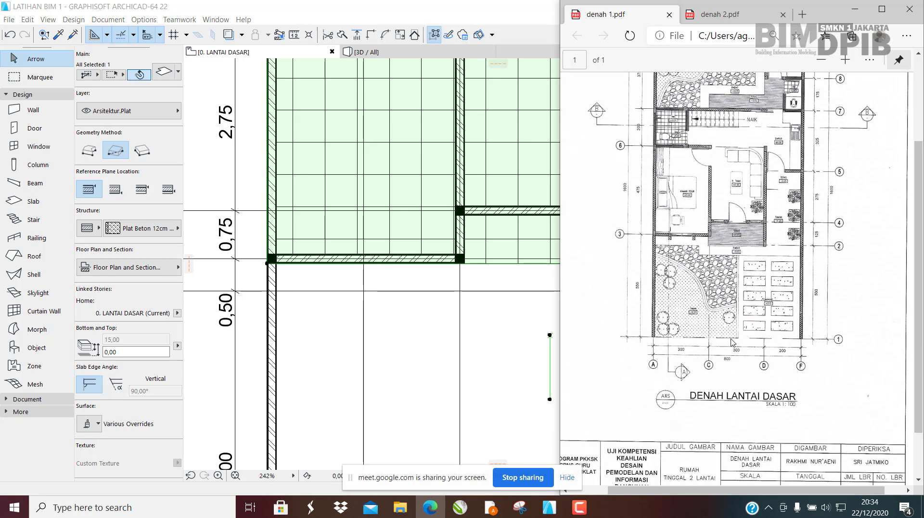
ctrl+scroll(663, 189, up, 4)
ctrl+scroll(663, 189, up, 2)
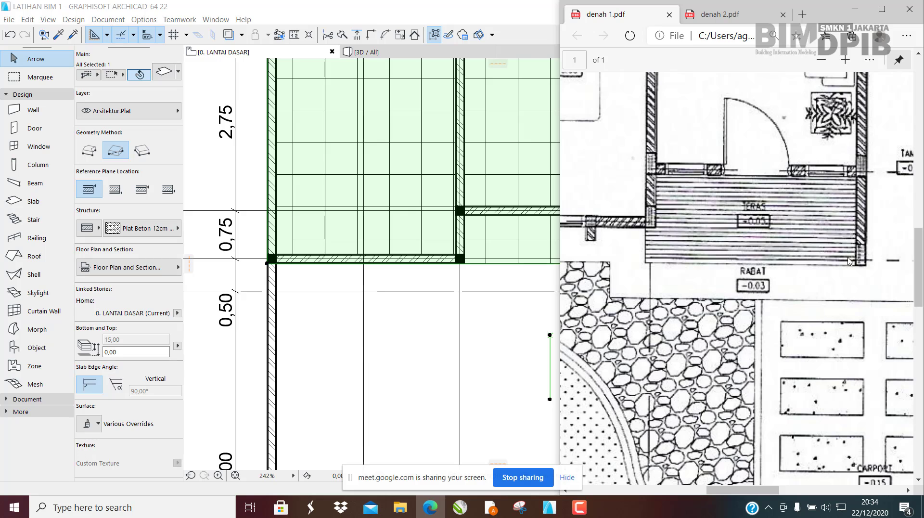
click(556, 289)
Step: Add a rectangle to the slab for the terrace, from the outer wall corner at grid C/3 to the outer corner at D/2
scroll(549, 269, up, 3)
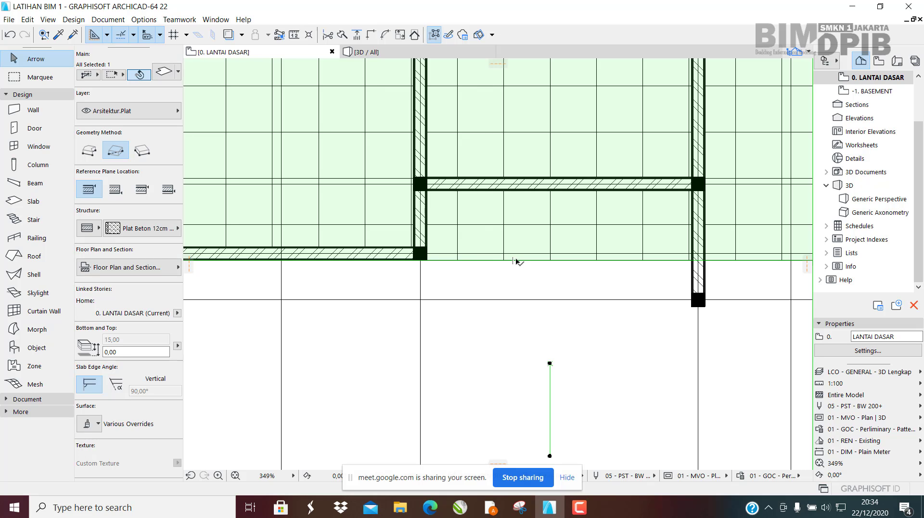
click(514, 261)
click(511, 262)
click(507, 263)
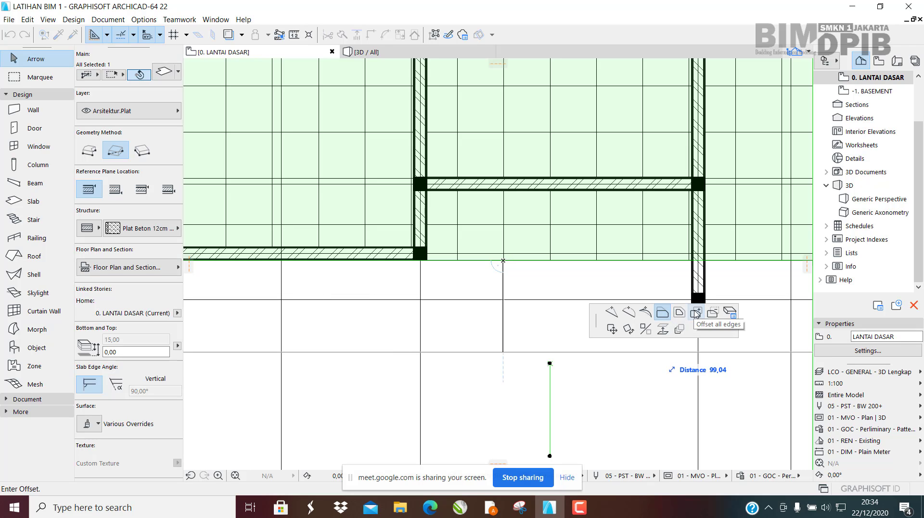
click(696, 313)
scroll(412, 253, up, 3)
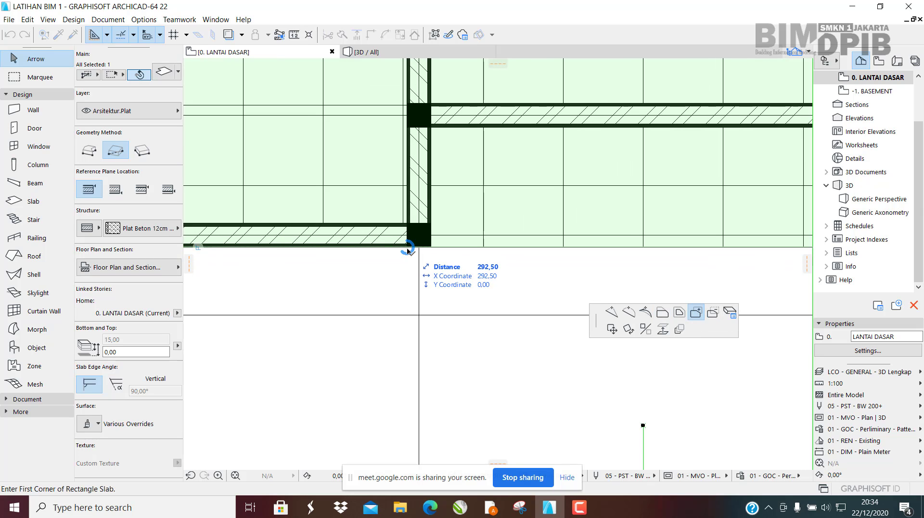
click(407, 247)
scroll(306, 238, down, 5)
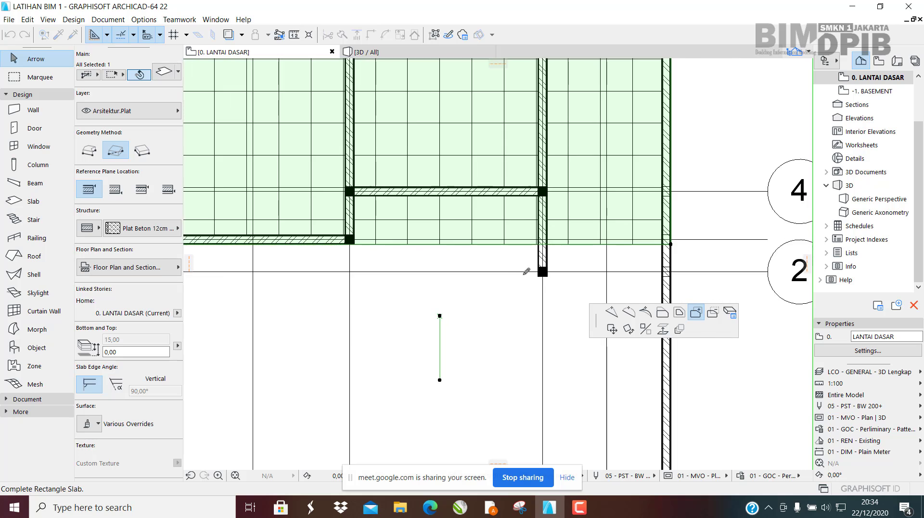
scroll(534, 273, up, 7)
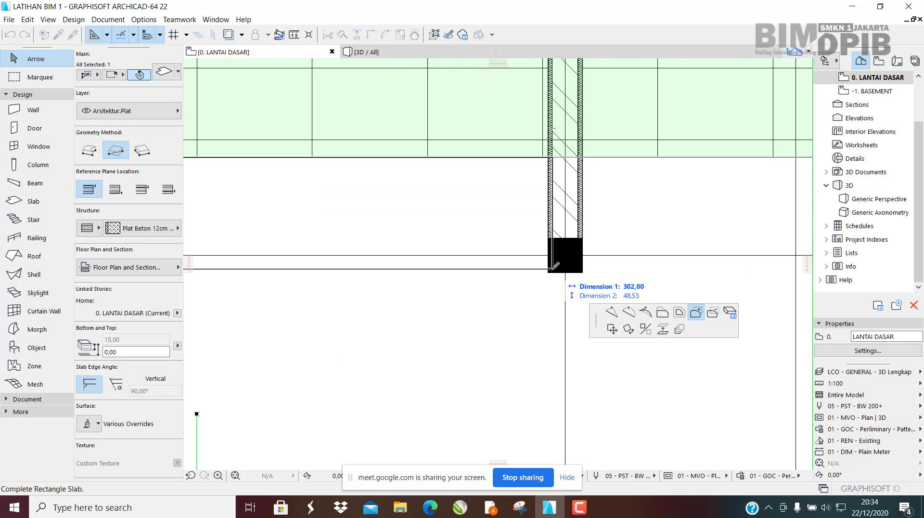
click(586, 270)
scroll(530, 251, down, 3)
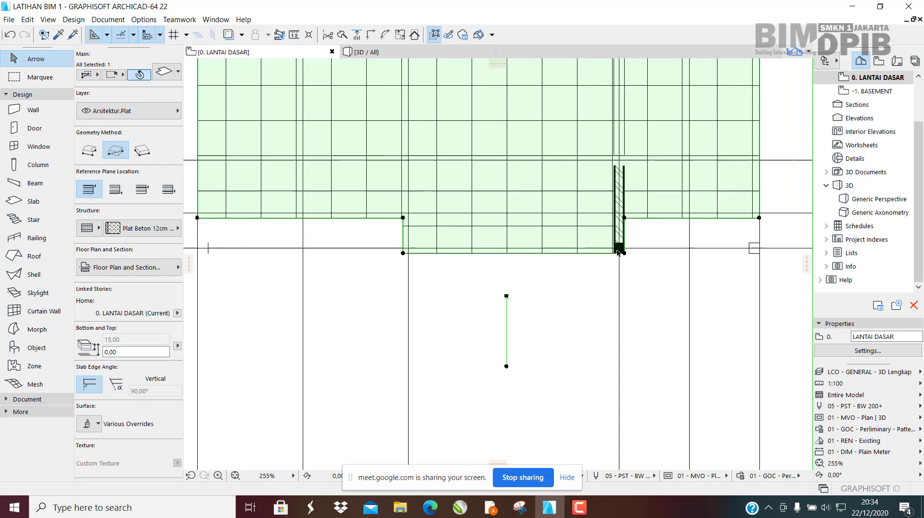
scroll(475, 240, up, 5)
scroll(488, 221, up, 2)
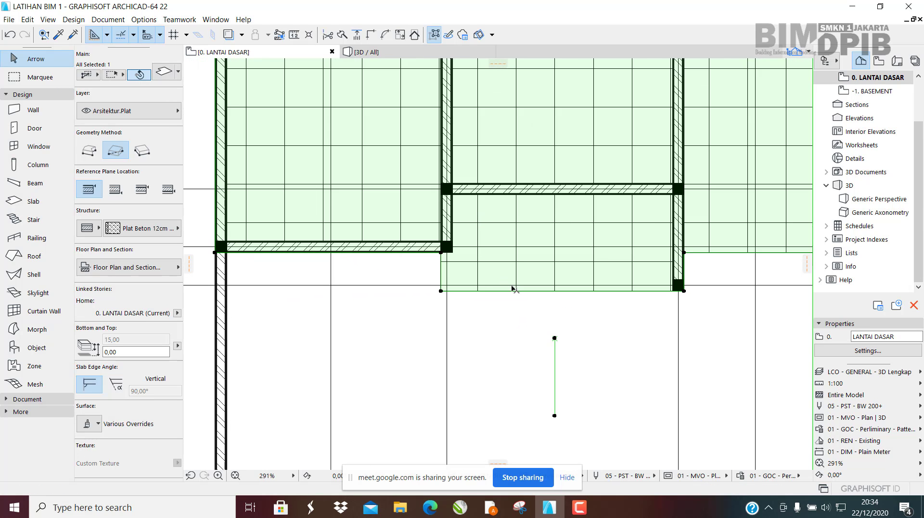
click(514, 291)
key(Escape)
key(Escape)
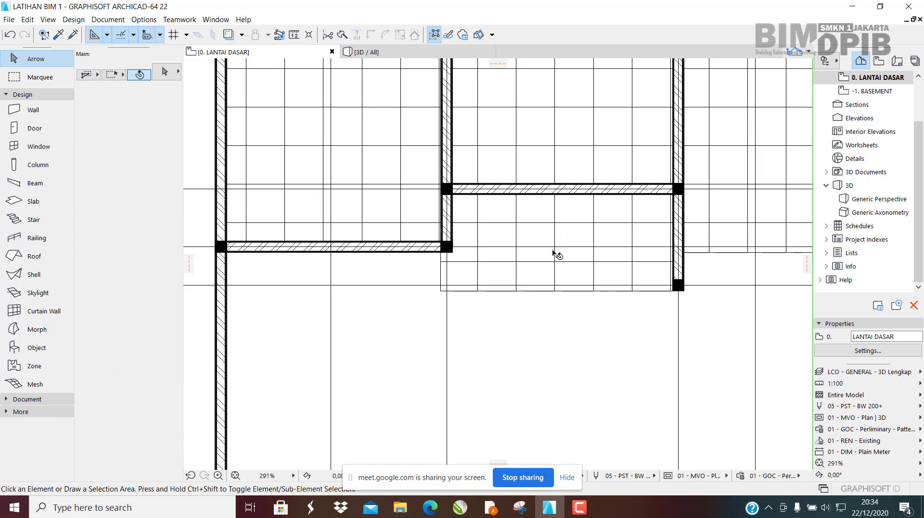
click(549, 244)
scroll(547, 270, up, 3)
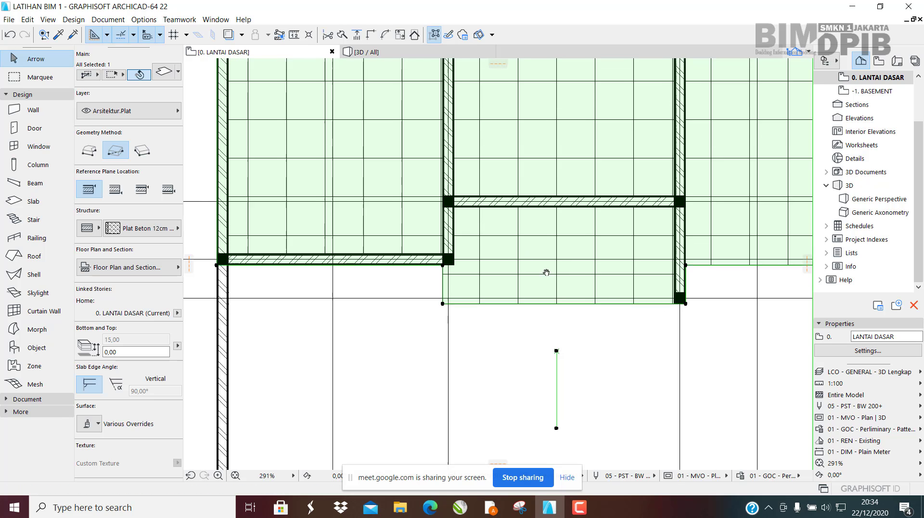
key(Escape)
click(522, 272)
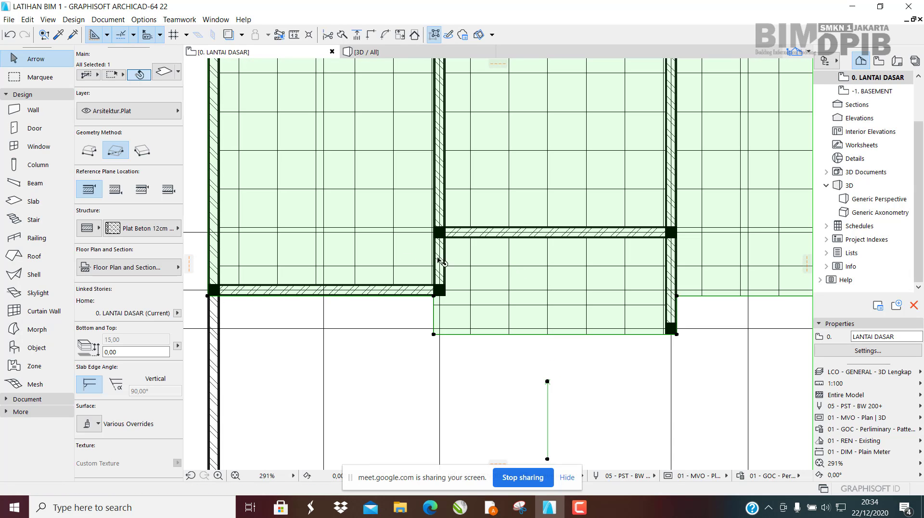
Step: Try to offset all slab edges, and then only the terrace's front edge
scroll(532, 282, down, 2)
scroll(503, 290, up, 5)
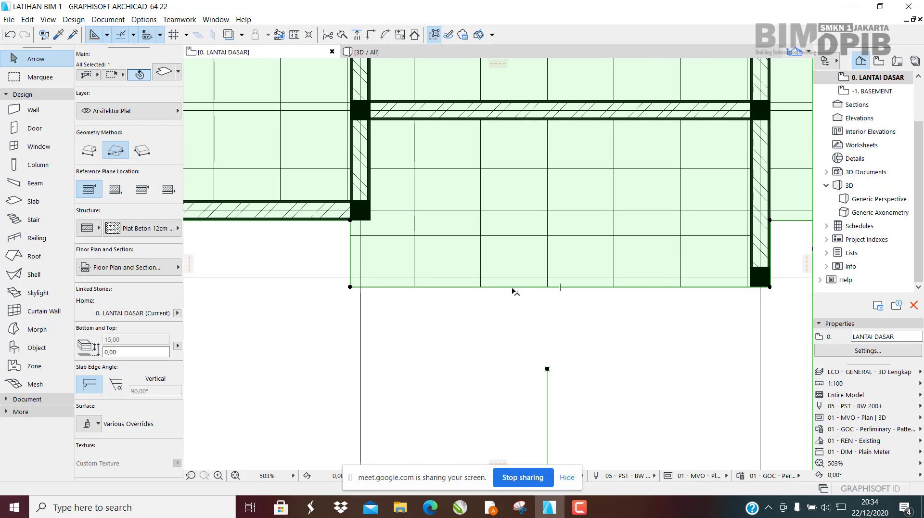
click(515, 288)
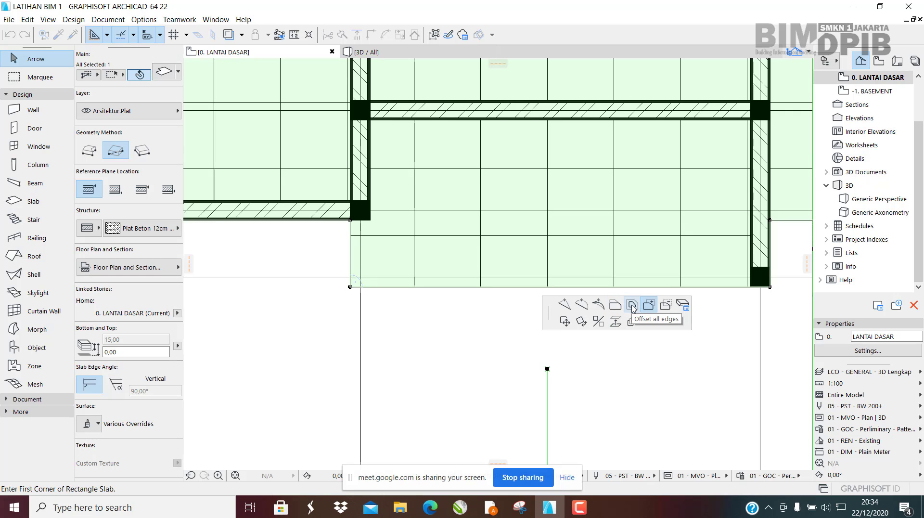
click(632, 306)
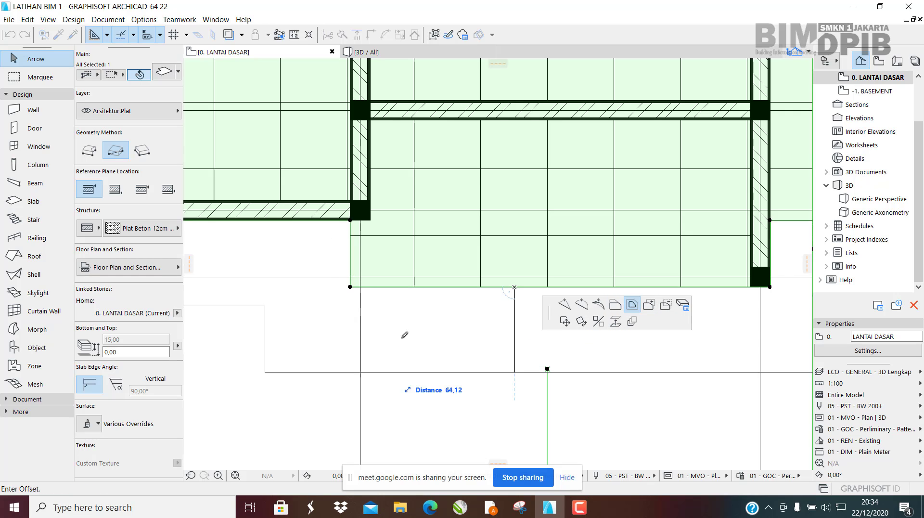
click(616, 306)
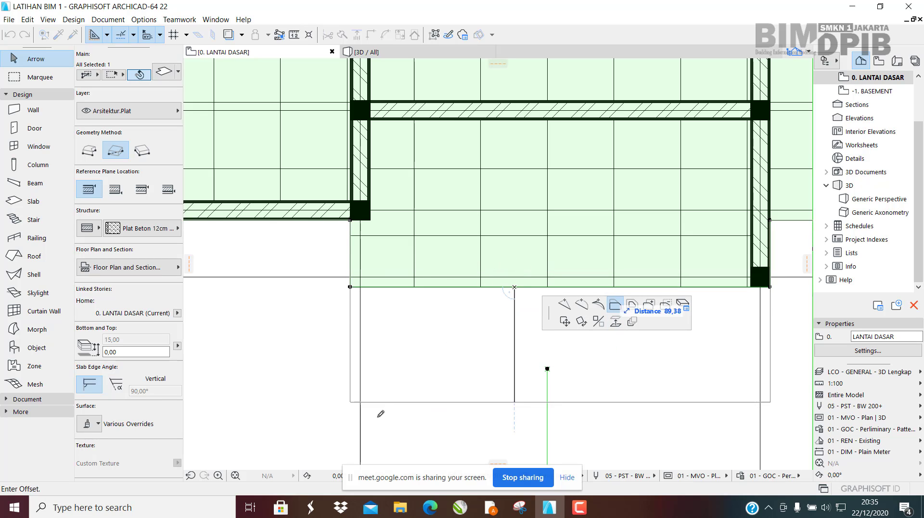
Step: Try to curve the slab's front terrace edge between grids C and D into an arc
click(581, 305)
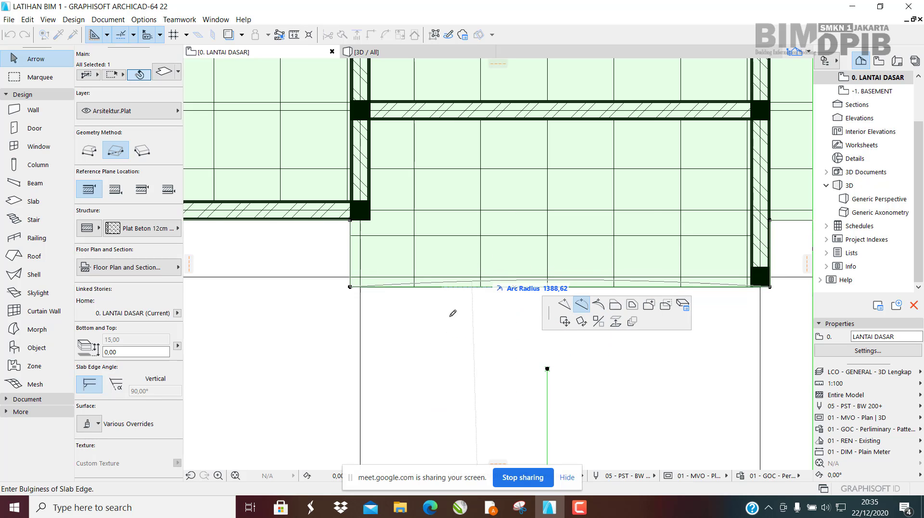
scroll(474, 222, down, 1)
middle_drag(501, 278, 479, 207)
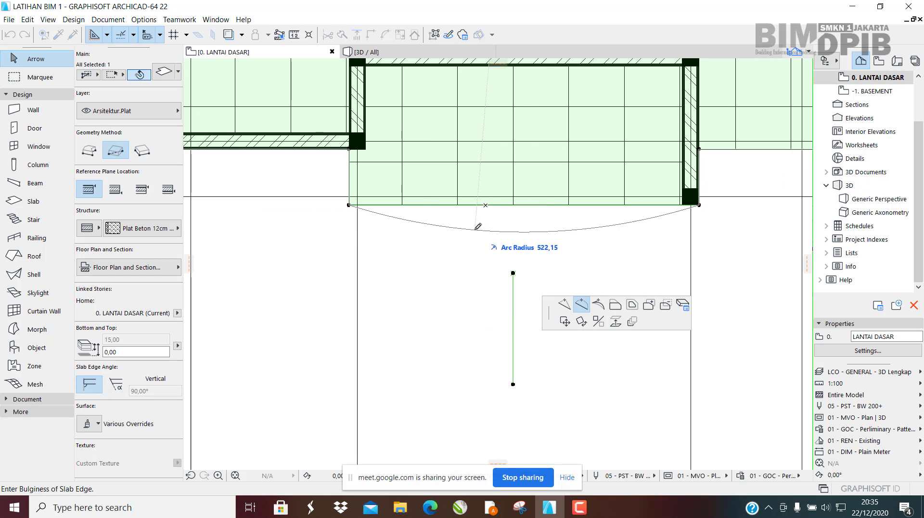
key(Escape)
scroll(510, 270, down, 1)
middle_drag(457, 234, 528, 292)
scroll(547, 255, up, 3)
scroll(512, 270, down, 4)
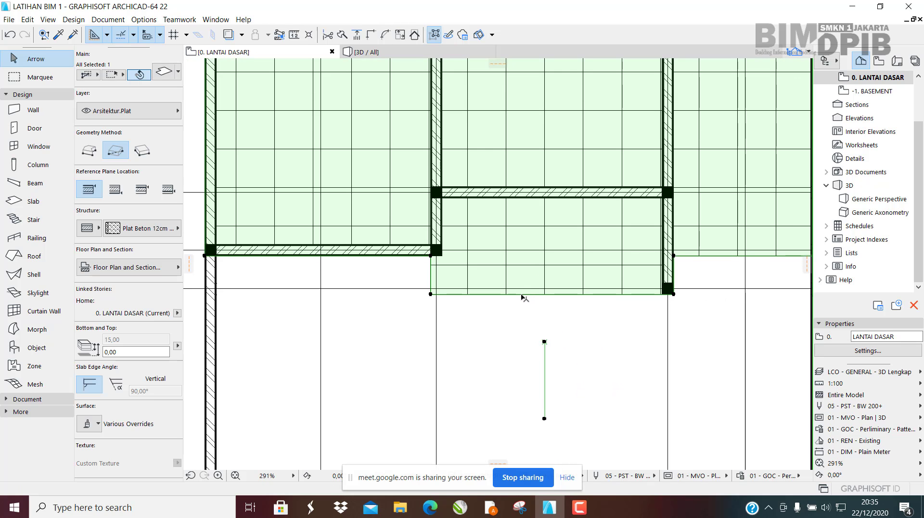
click(522, 294)
click(581, 304)
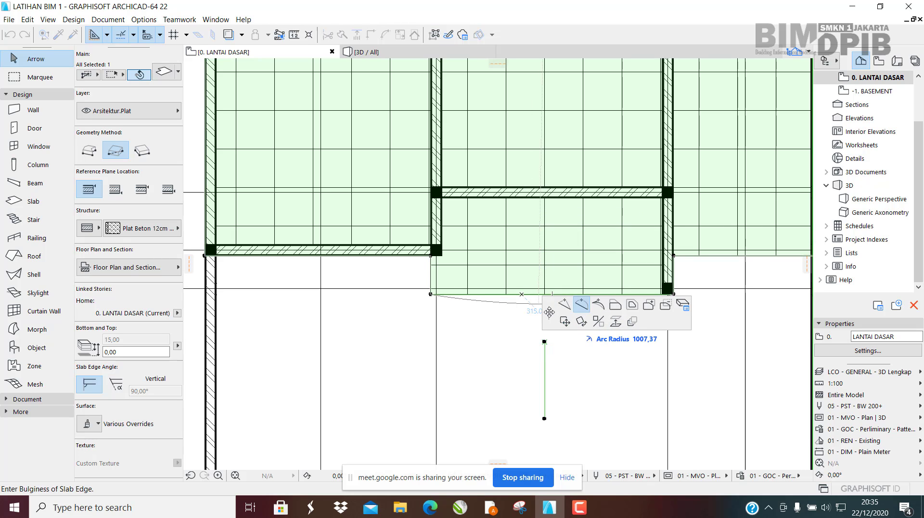
key(Escape)
key(Escape)
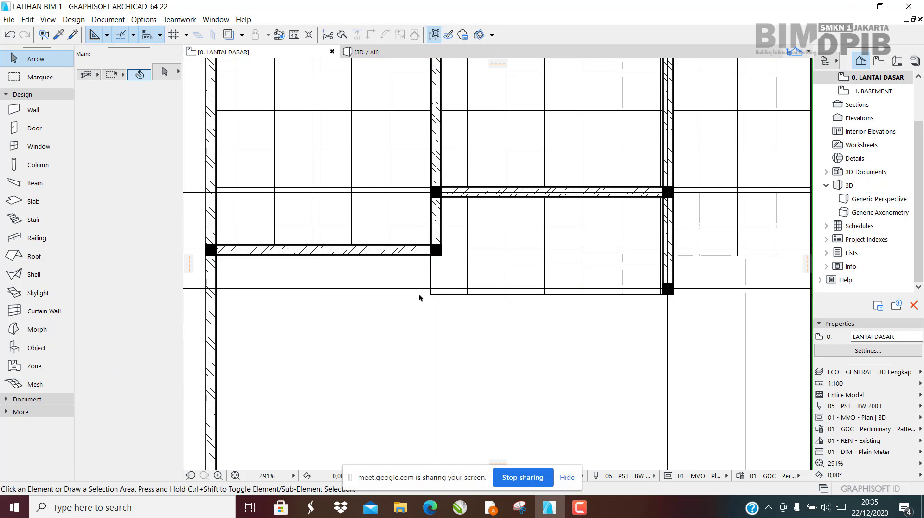
Step: Fillet the slab's terrace corner near grid C/2 with a radius of 50,00, leaving the other corners out
scroll(508, 273, up, 3)
click(564, 216)
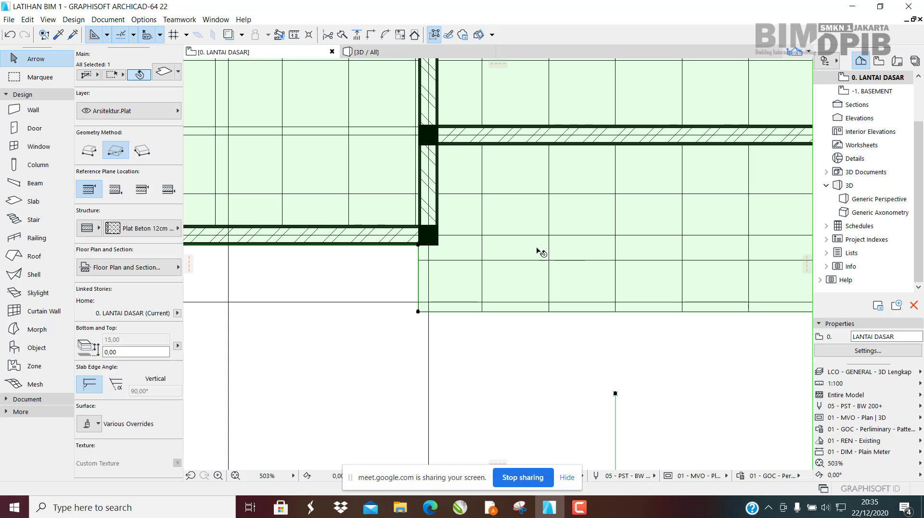
scroll(510, 254, down, 2)
middle_drag(514, 259, 526, 267)
scroll(464, 305, up, 2)
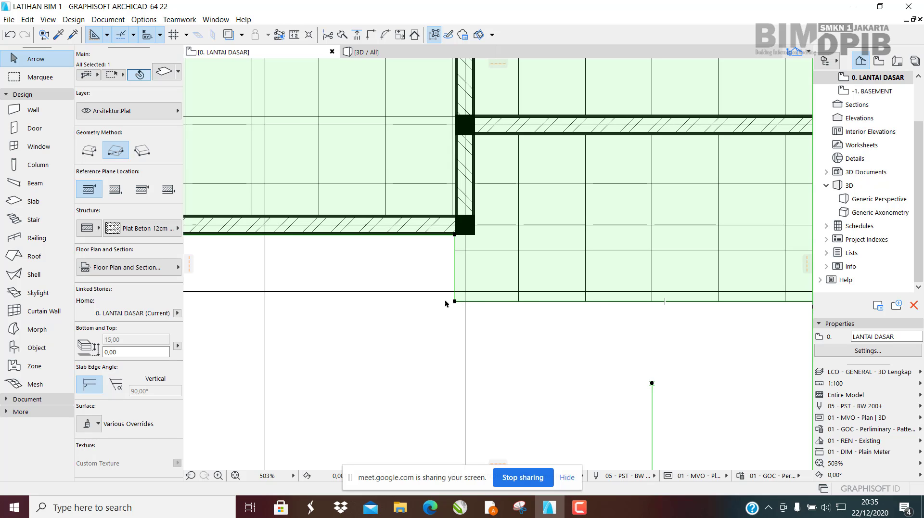
click(455, 303)
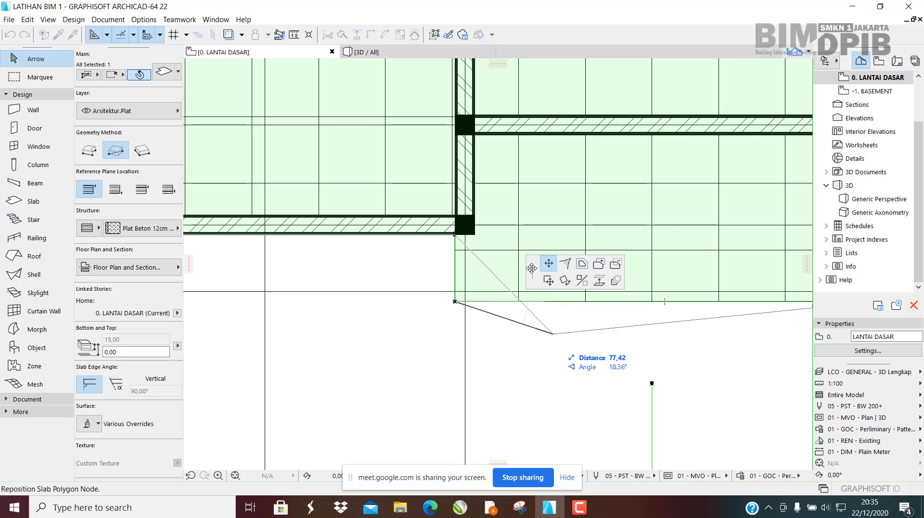
click(566, 265)
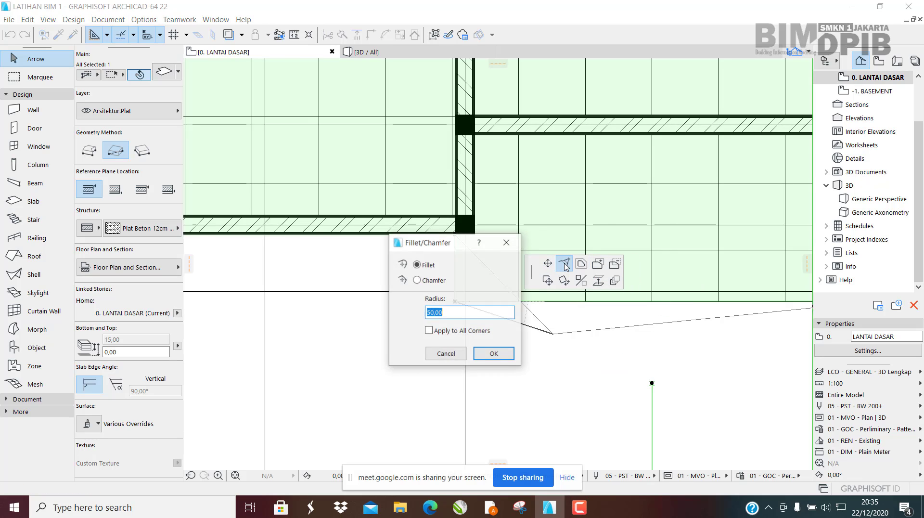
click(496, 356)
scroll(455, 235, up, 2)
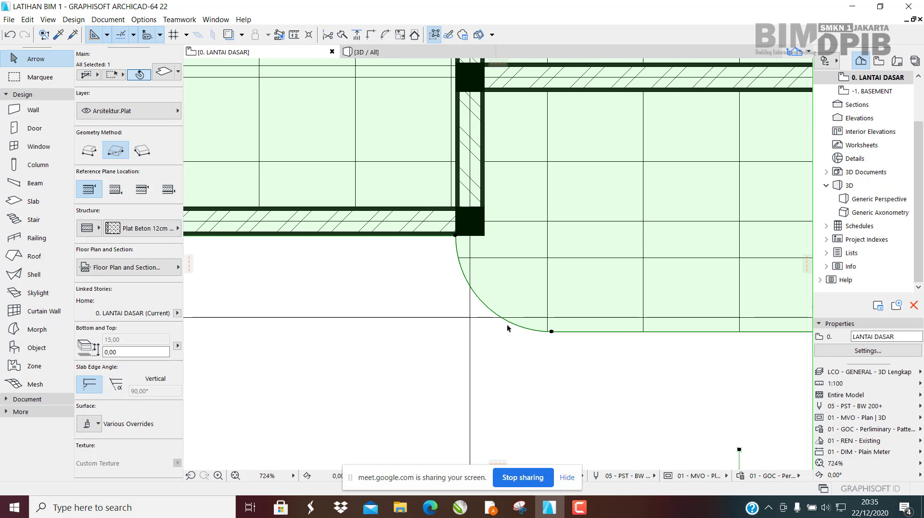
scroll(594, 324, down, 7)
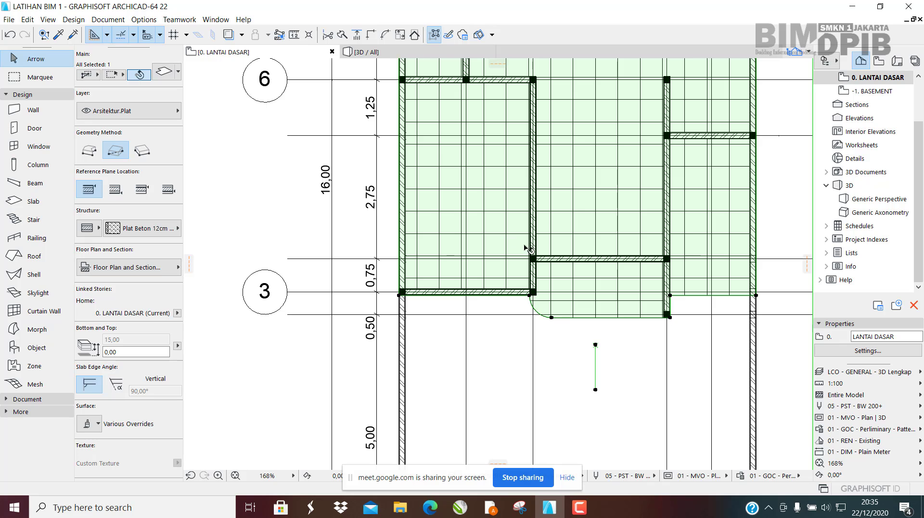
Step: Undo the fillet on the slab's terrace corner
key(ctrl+z)
scroll(526, 288, up, 5)
scroll(486, 313, down, 1)
scroll(485, 311, up, 1)
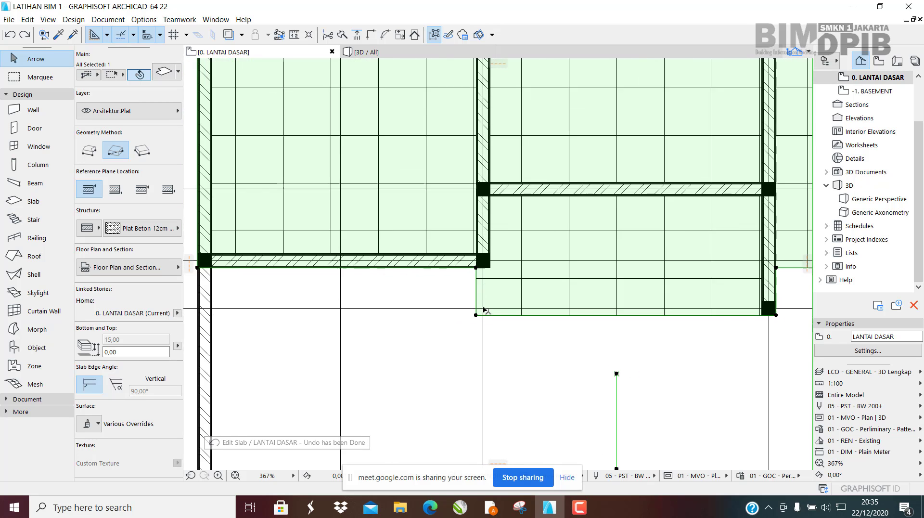
Step: Try to fillet the slab's terrace corner near grid C/2 with a radius of 100, leaving the other corners out
scroll(484, 310, up, 2)
click(472, 320)
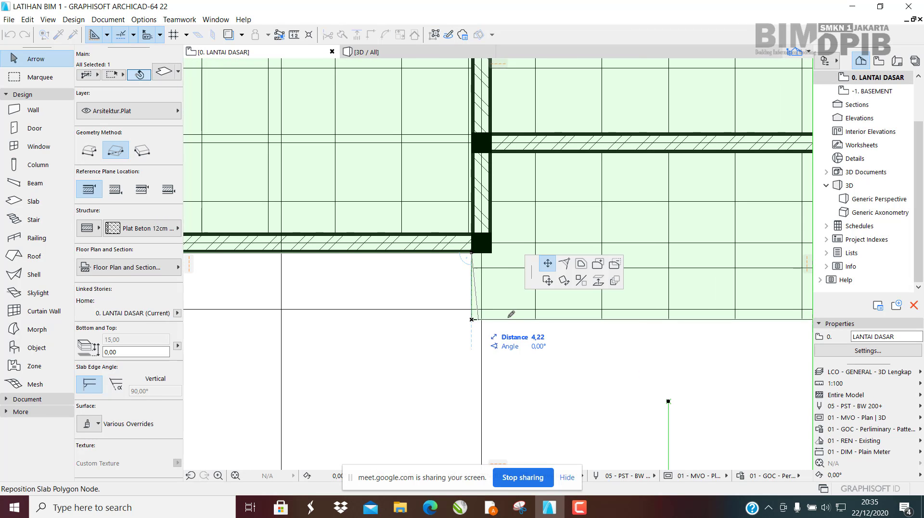
click(566, 265)
drag(473, 262, 272, 198)
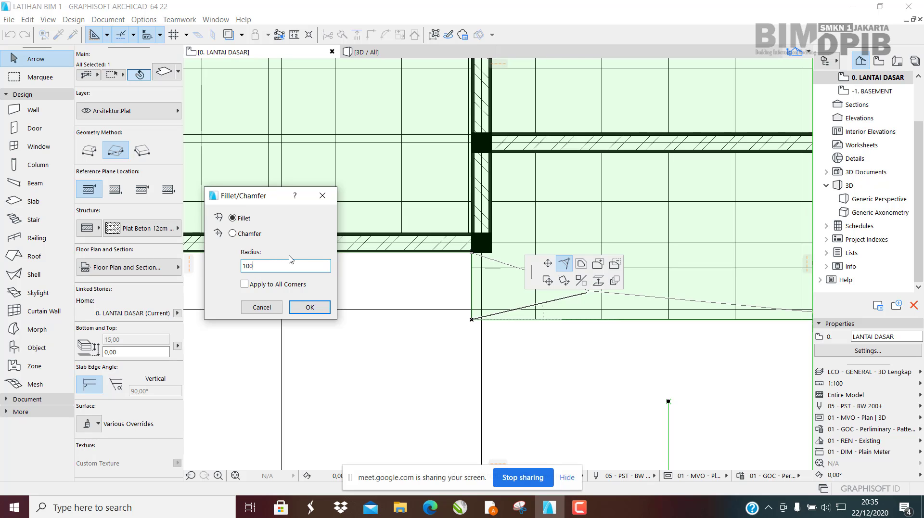
click(310, 307)
scroll(481, 268, down, 2)
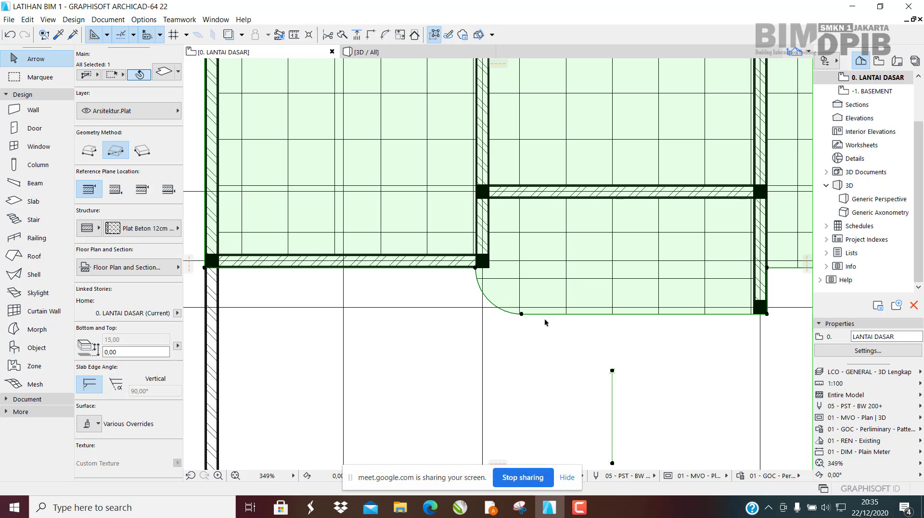
key(ctrl+z)
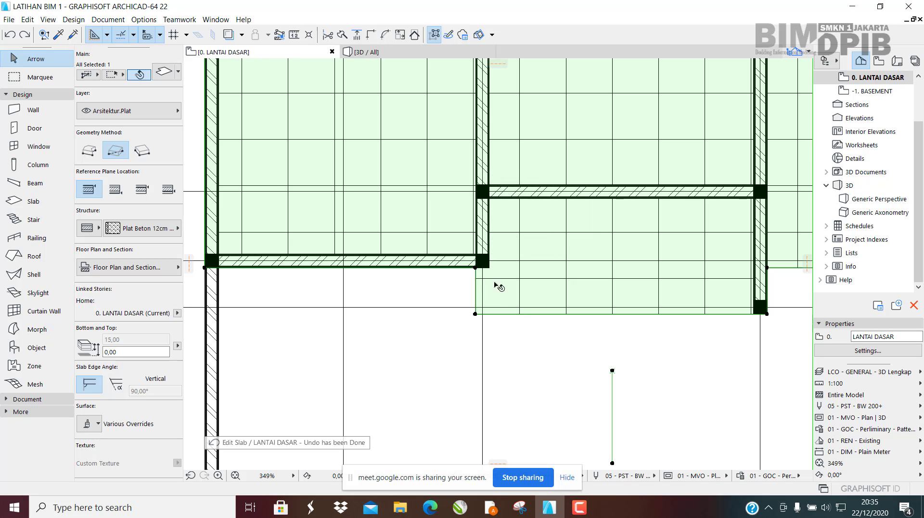
Step: Try to offset only the terrace's front slab edge outward between grids C and D
click(602, 337)
click(597, 315)
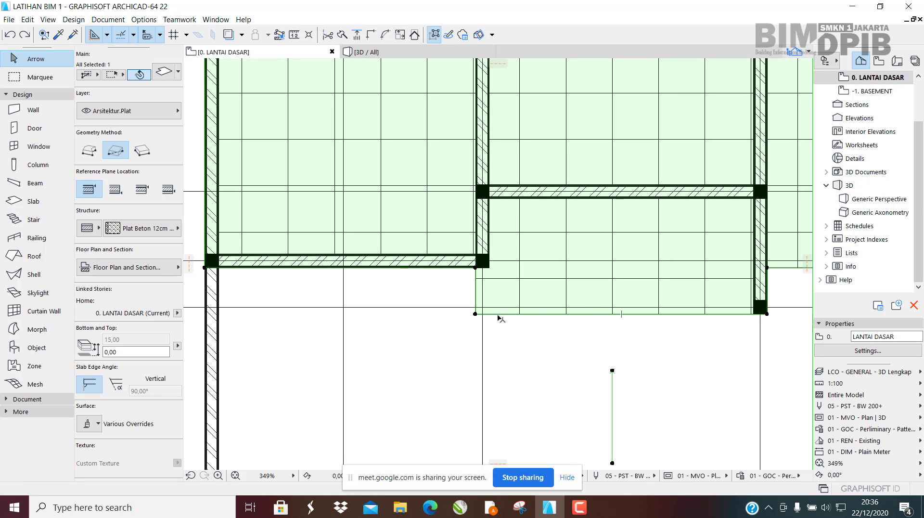
click(563, 315)
click(564, 264)
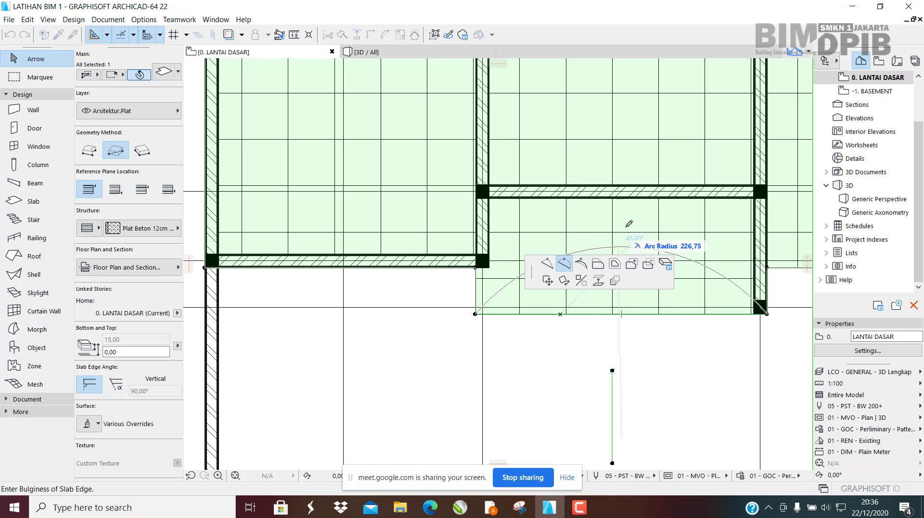
click(597, 269)
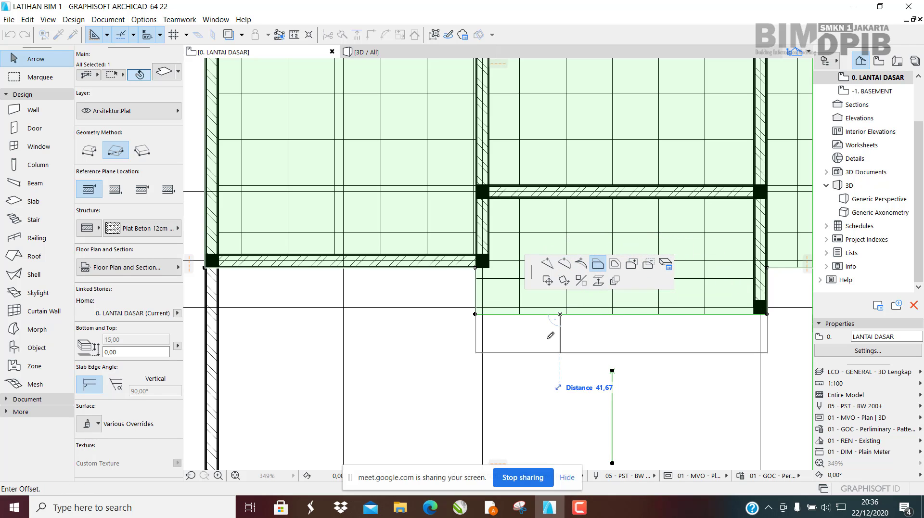
click(597, 388)
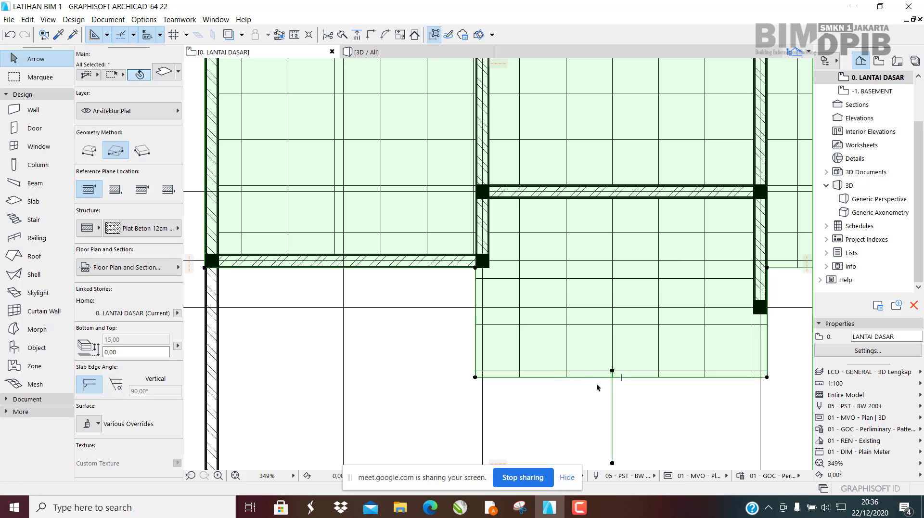
key(ctrl+z)
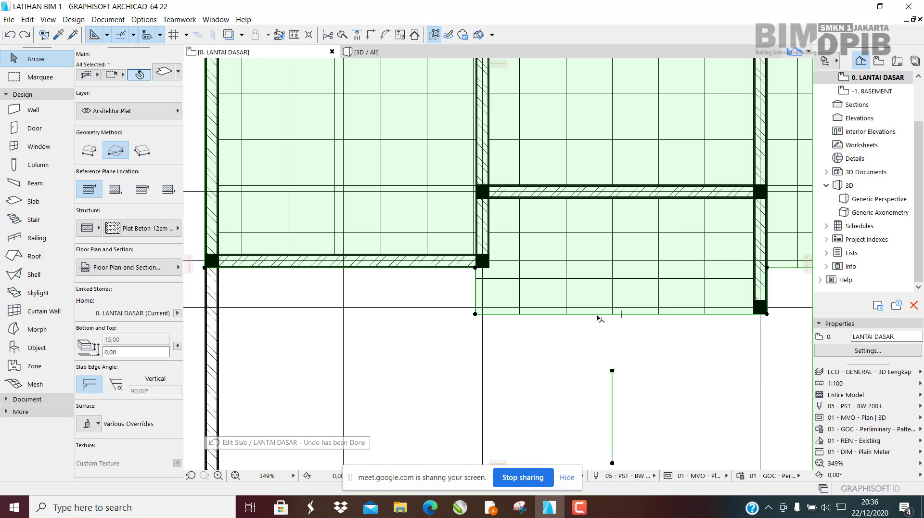
Step: Try to offset all slab edges outward, starting from the terrace's front edge
click(597, 315)
click(598, 264)
click(615, 265)
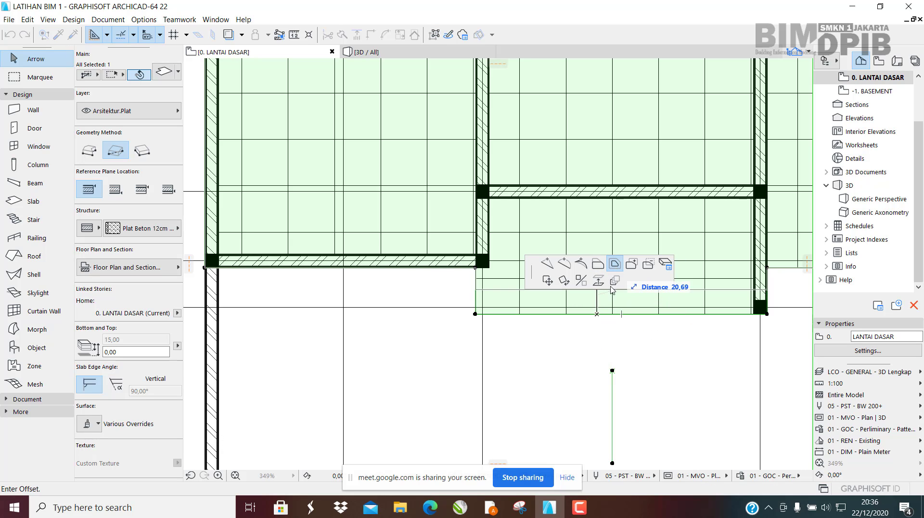
click(553, 372)
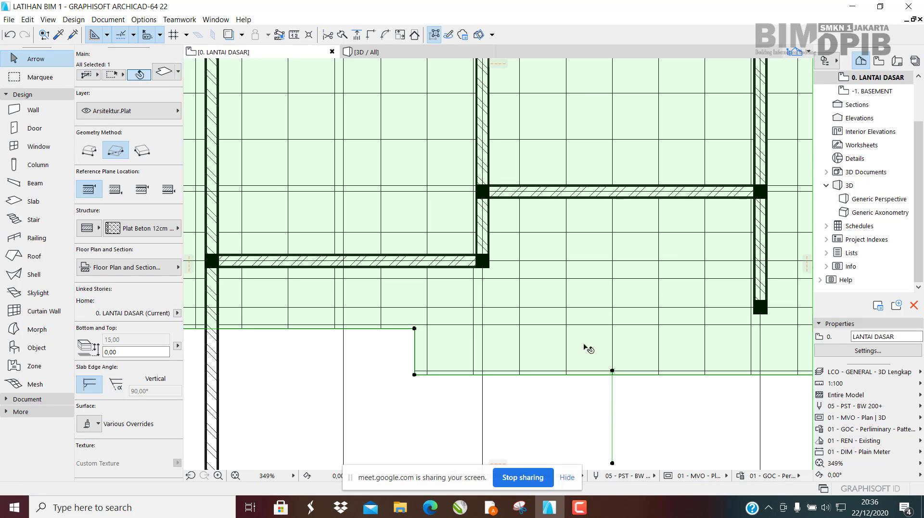
key(ctrl+z)
Step: Try to add a rectangular extension to the slab in front of the terrace between grids C and D
click(612, 315)
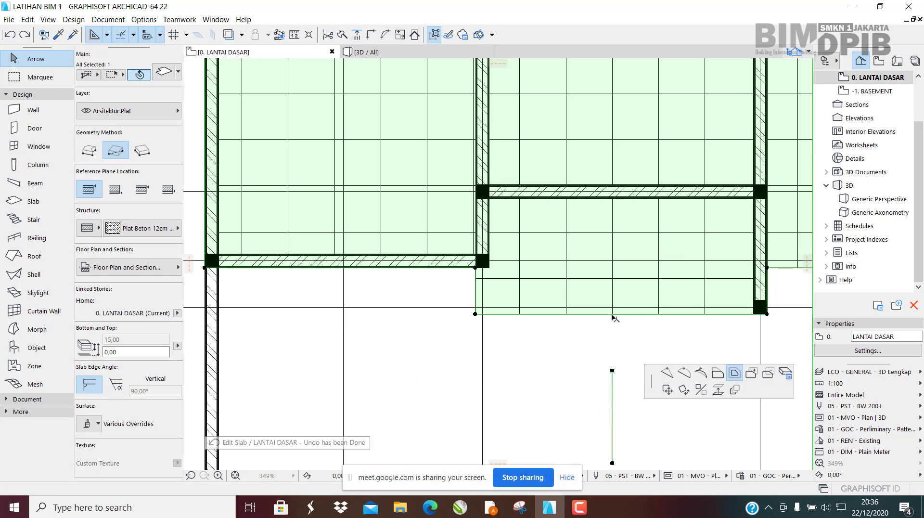
click(633, 264)
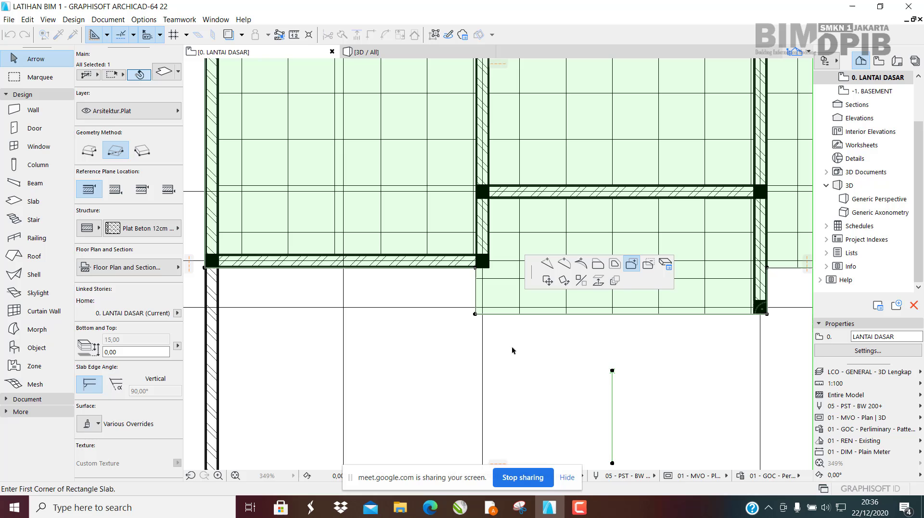
click(476, 314)
click(761, 438)
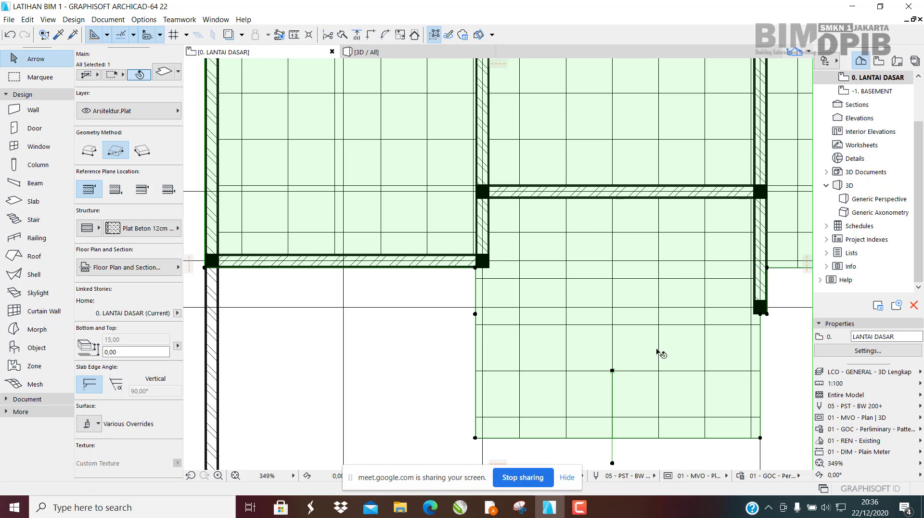
key(ctrl+z)
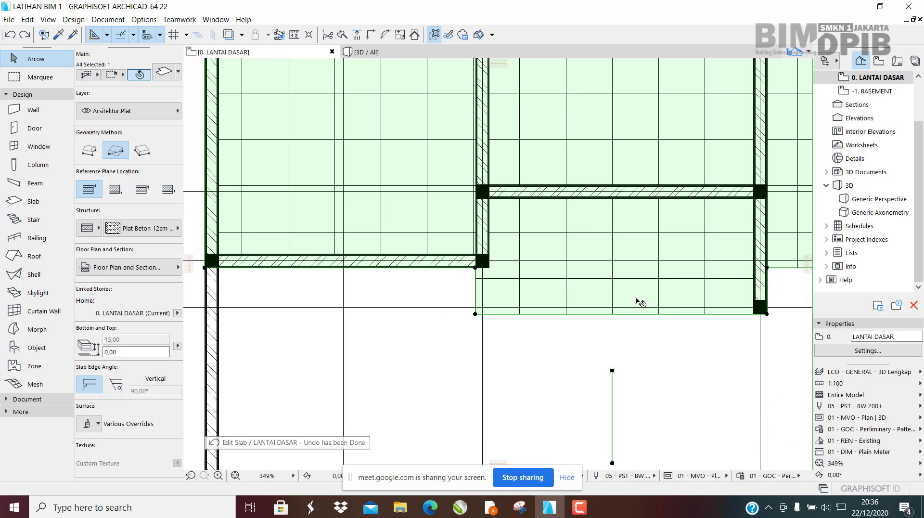
Step: Cut a rectangular hole in the slab inside the room between grids C and D, behind grid 4
click(604, 315)
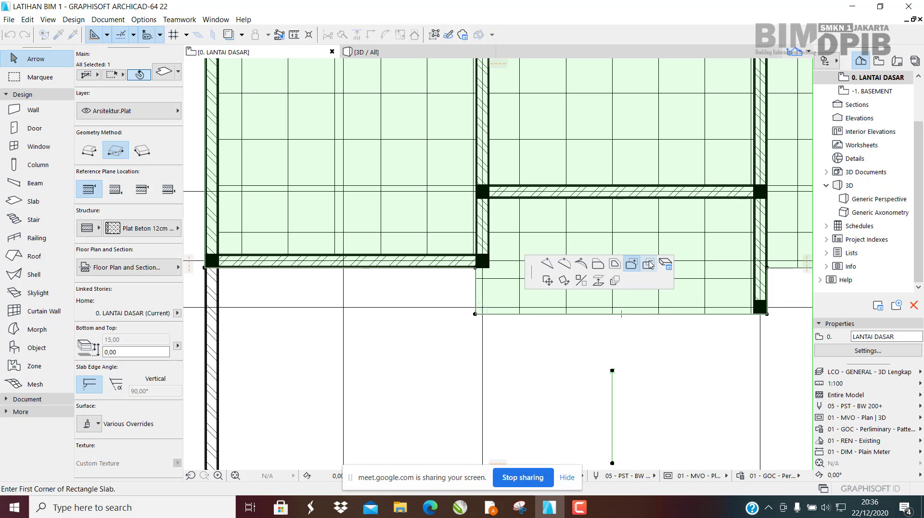
middle_drag(650, 225, 652, 347)
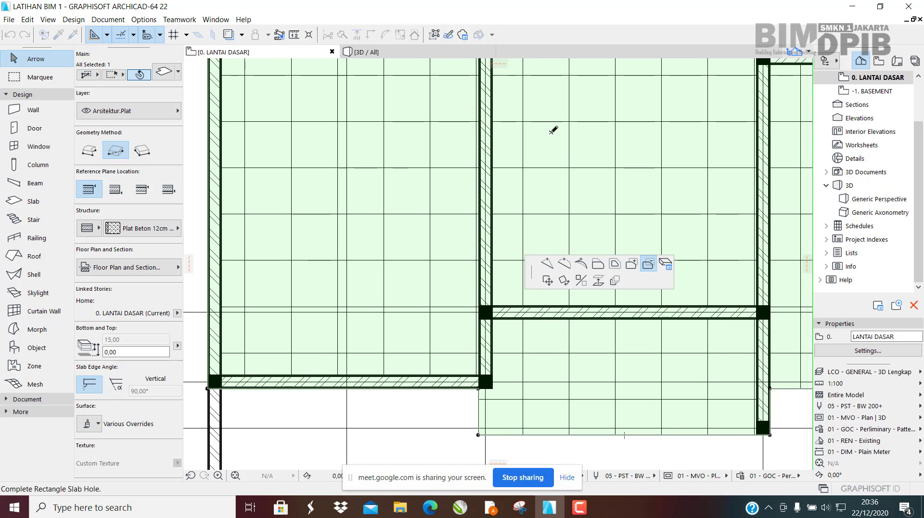
click(725, 244)
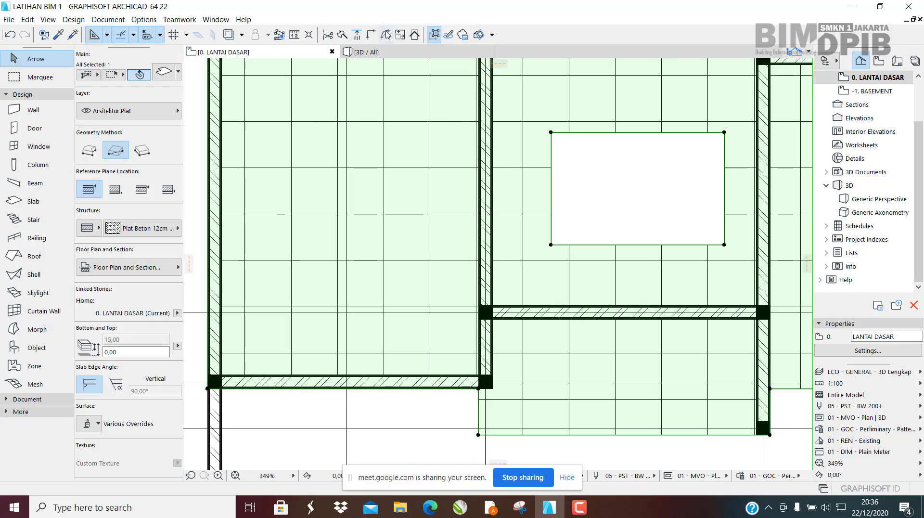
Step: Inspect the slab hole in the 3D view, return to the ground floor plan and undo the hole
click(383, 52)
scroll(534, 264, down, 2)
middle_drag(561, 265, 541, 313)
scroll(538, 312, up, 4)
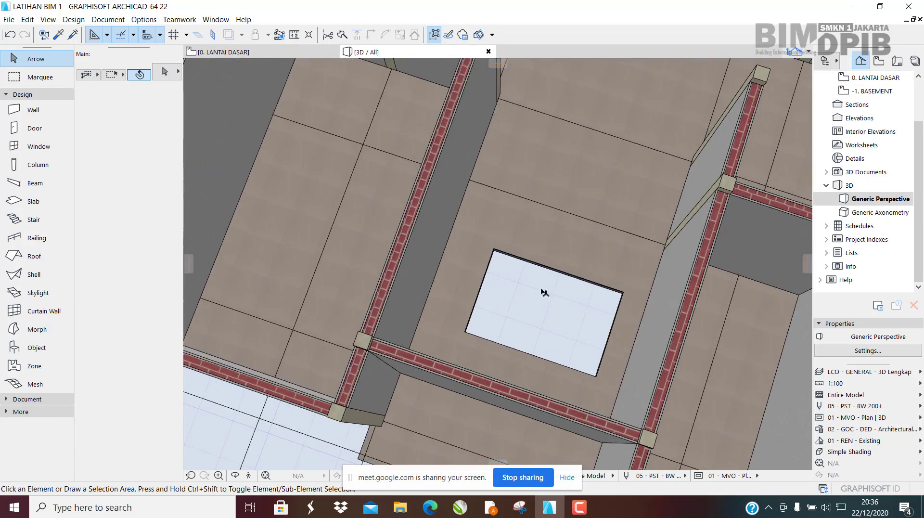
scroll(544, 292, down, 3)
key(F2)
key(ctrl+z)
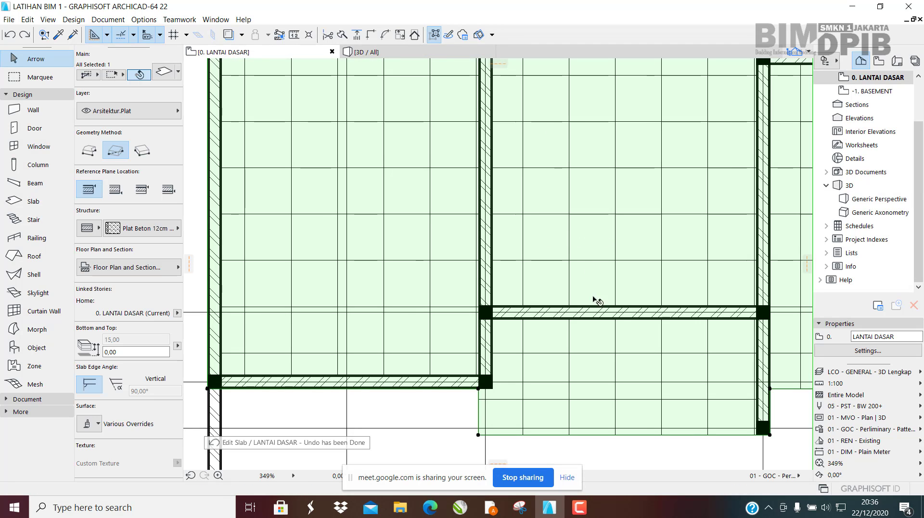
scroll(597, 301, down, 5)
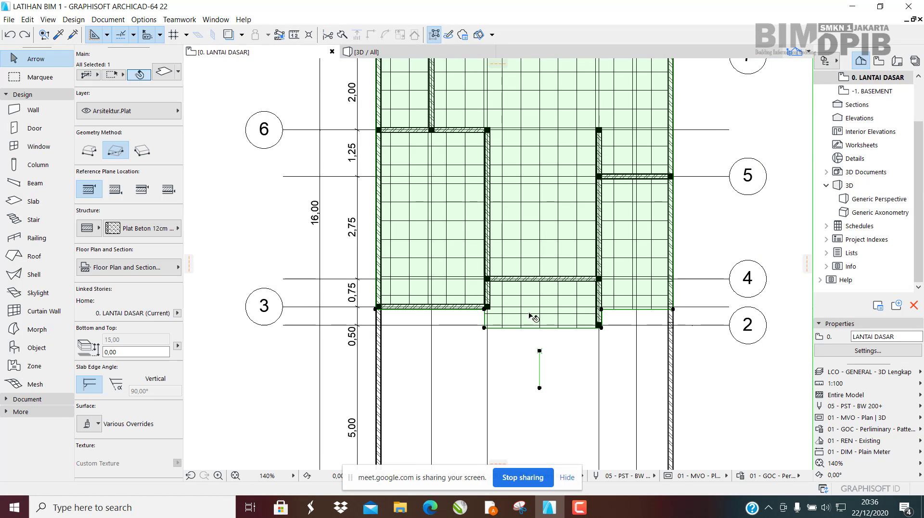
scroll(533, 316, up, 4)
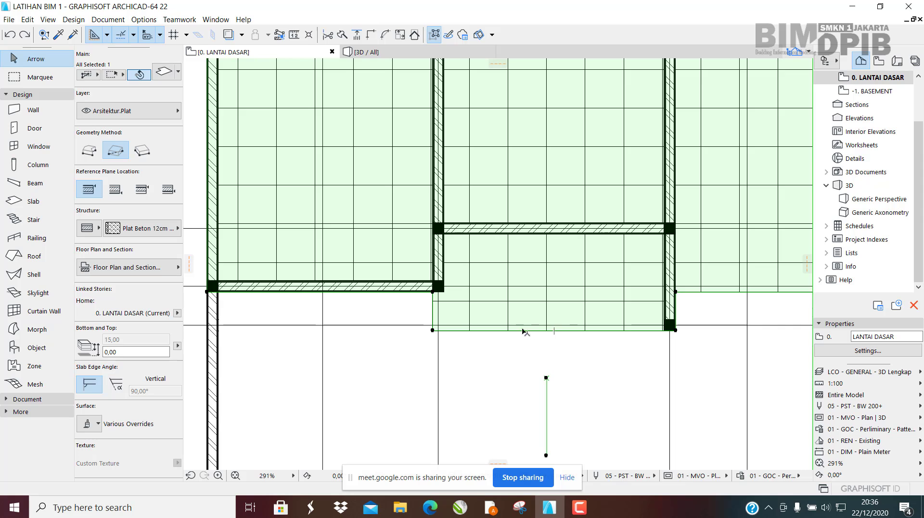
scroll(525, 331, down, 3)
scroll(661, 295, up, 6)
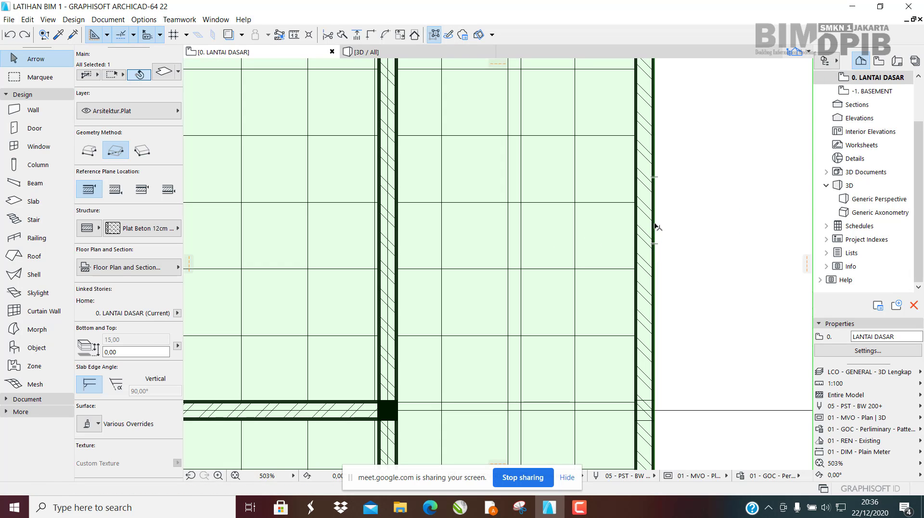
click(655, 225)
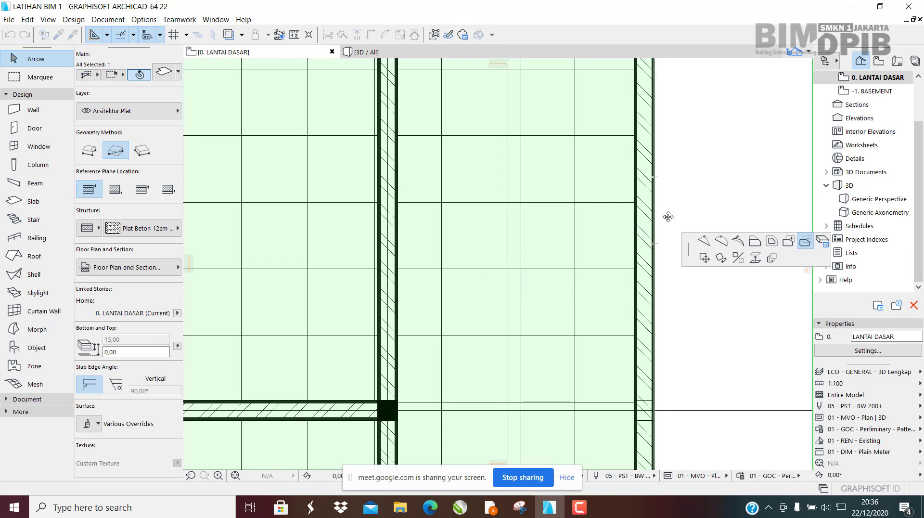
key(Escape)
scroll(650, 264, down, 6)
scroll(501, 274, down, 1)
click(483, 374)
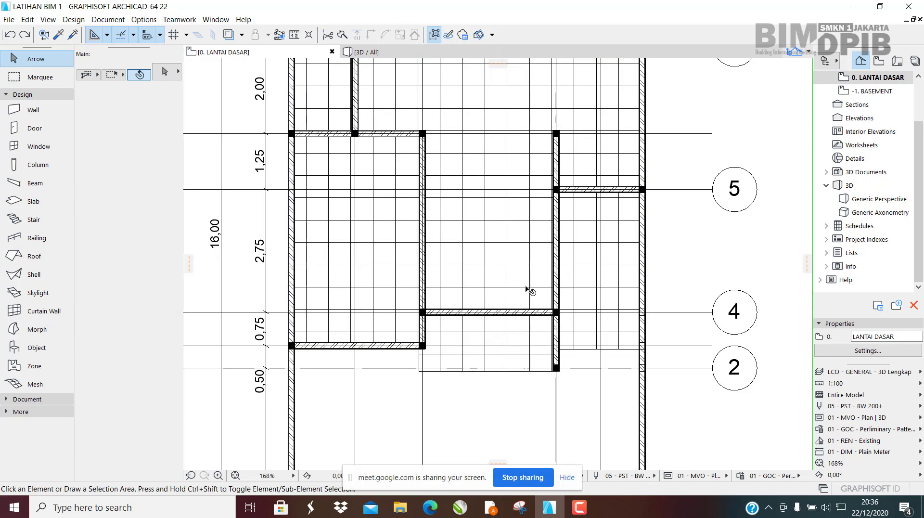
click(528, 271)
key(Escape)
click(486, 303)
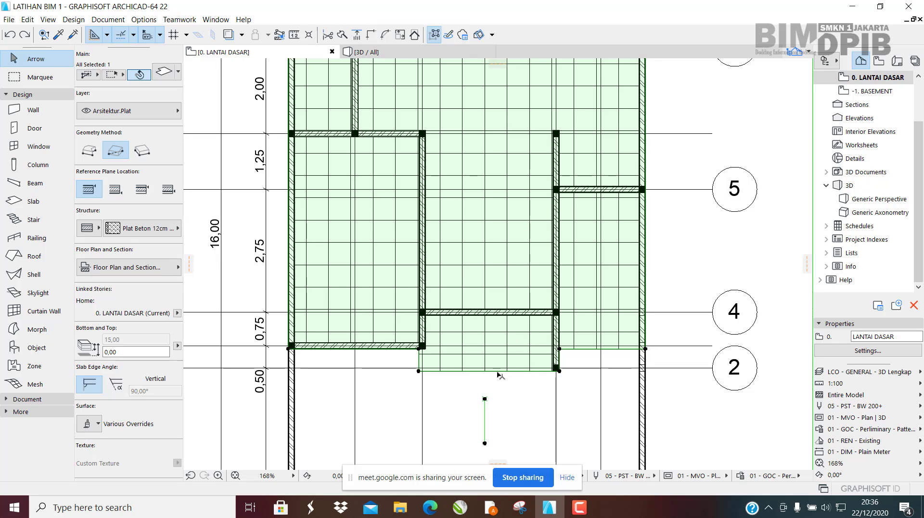
click(473, 371)
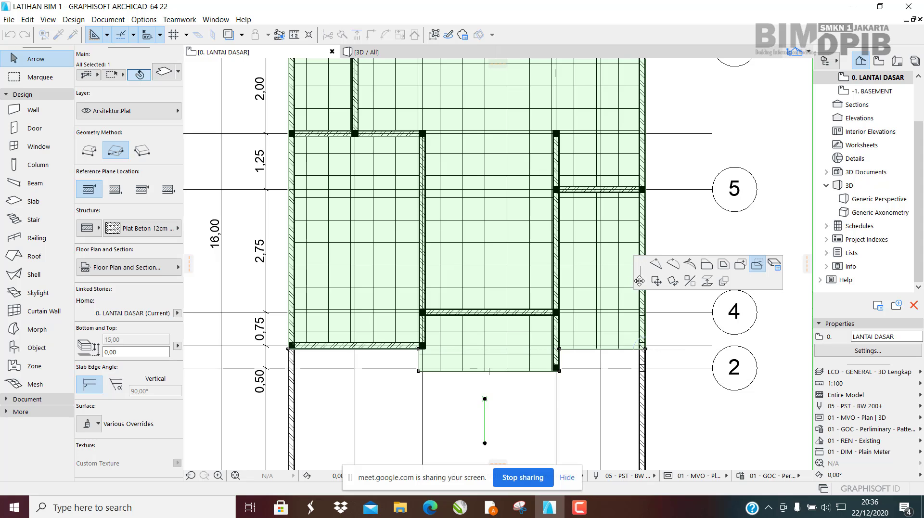
key(Escape)
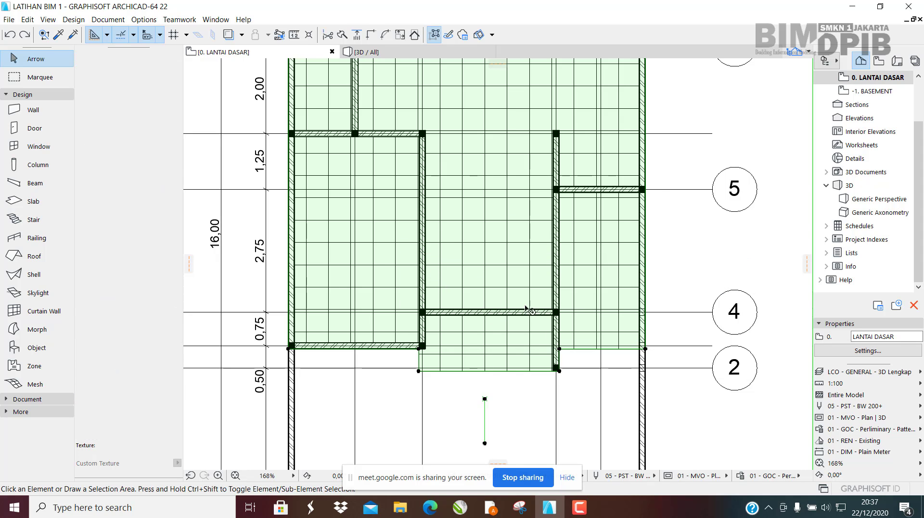
key(Escape)
Step: Place the ArchiCAD window beside the denah 1.pdf reference plan and examine the plan's terrace and bathroom (KM) areas
click(881, 6)
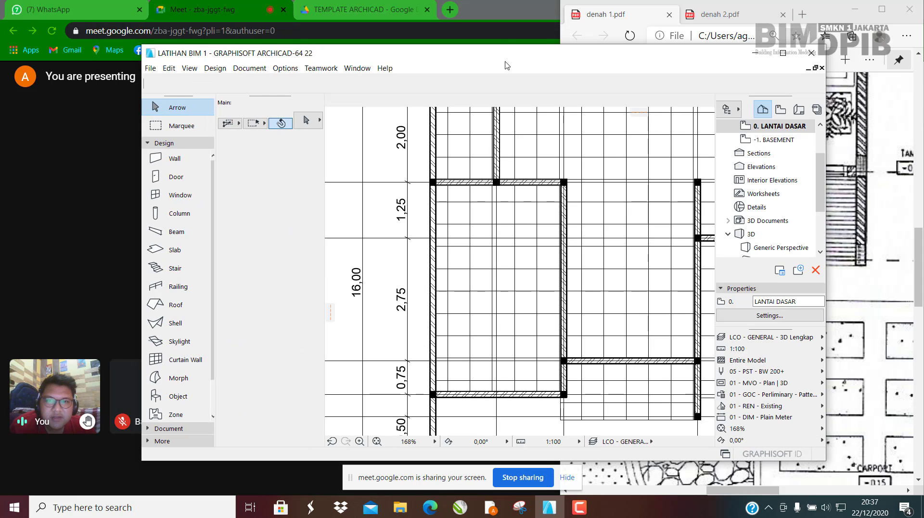
drag(505, 61, 0, 98)
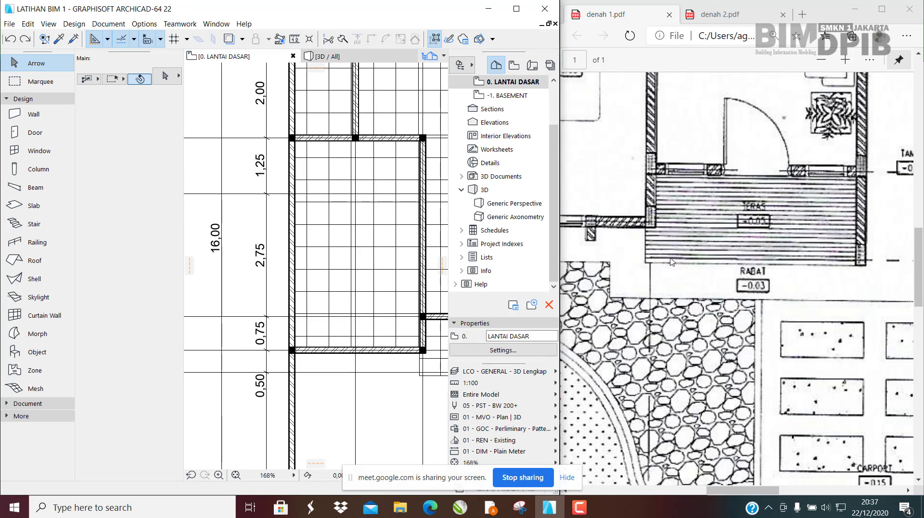
ctrl+scroll(672, 262, down, 3)
scroll(738, 236, up, 3)
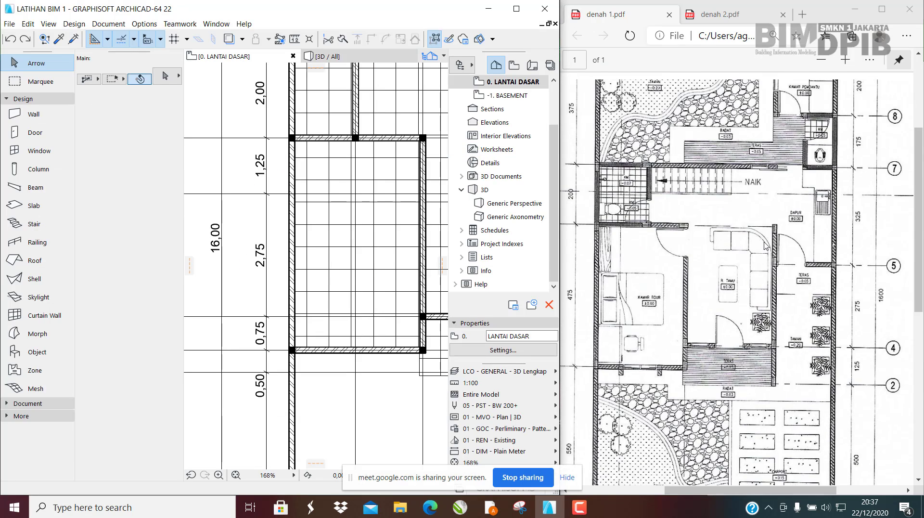
scroll(715, 287, up, 3)
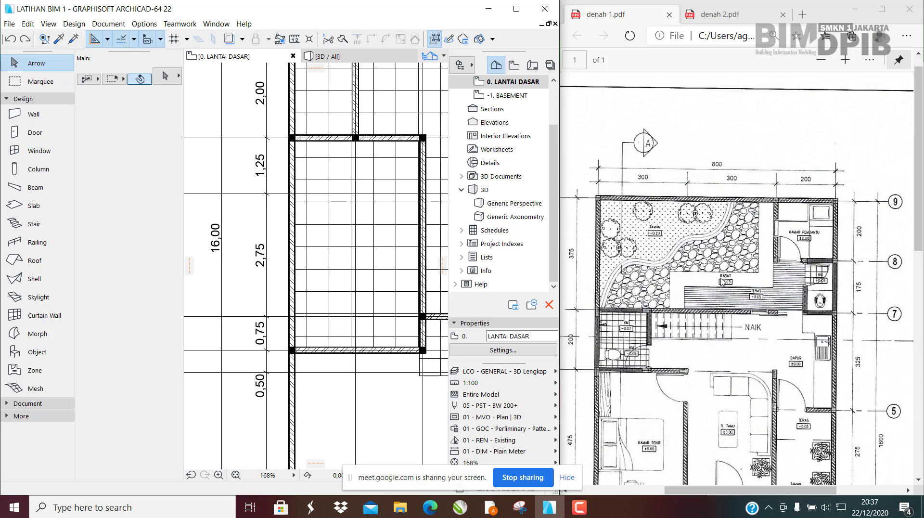
scroll(721, 269, down, 1)
ctrl+scroll(605, 272, up, 2)
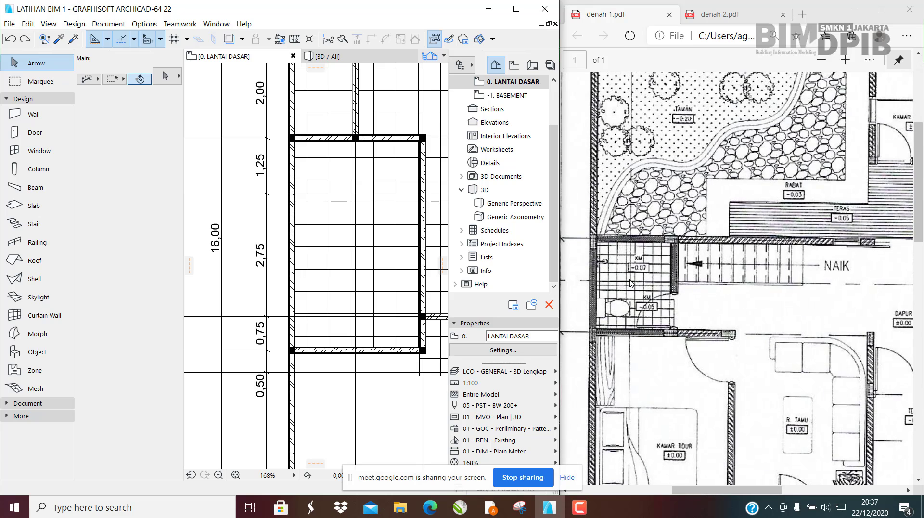
Step: Cut a rectangular hole in the ground floor slab inside the bathroom between grids A and B and grids 6 and 7
scroll(336, 275, down, 3)
scroll(336, 276, up, 2)
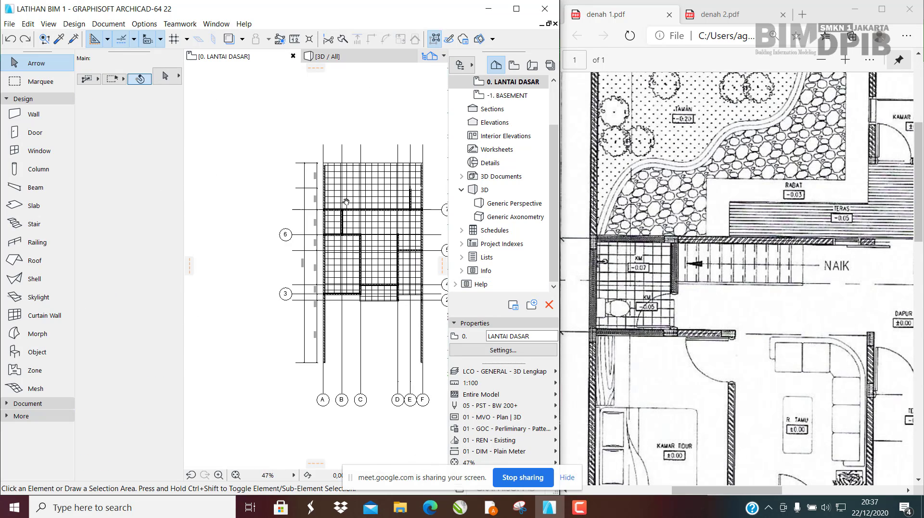
click(277, 211)
scroll(277, 210, up, 1)
scroll(276, 210, up, 1)
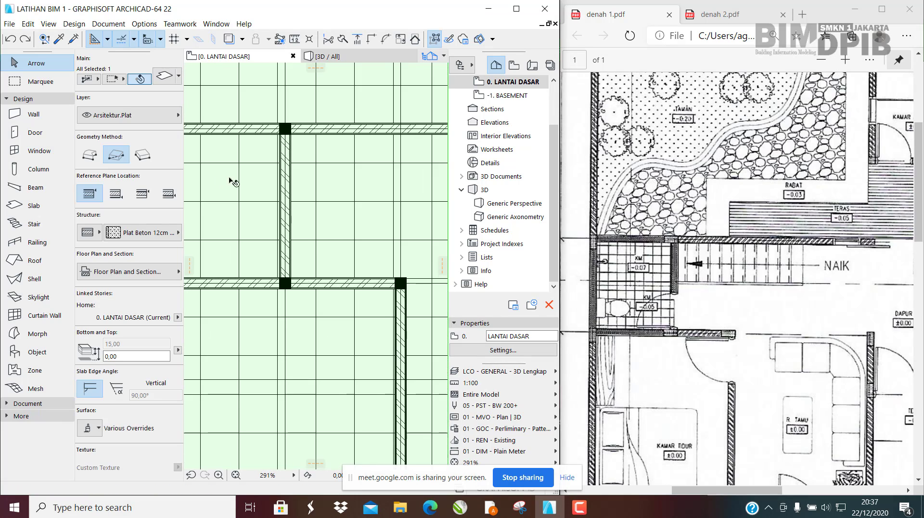
scroll(291, 207, up, 2)
scroll(318, 214, down, 3)
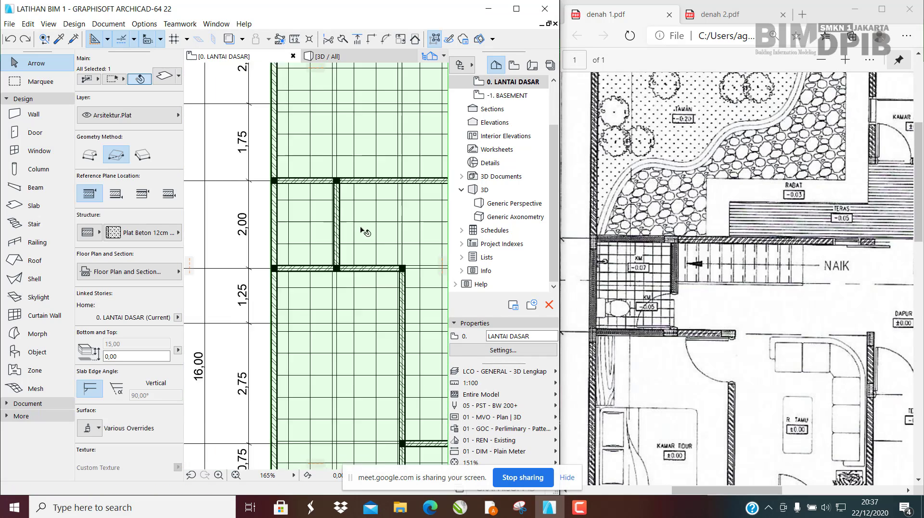
scroll(262, 207, up, 5)
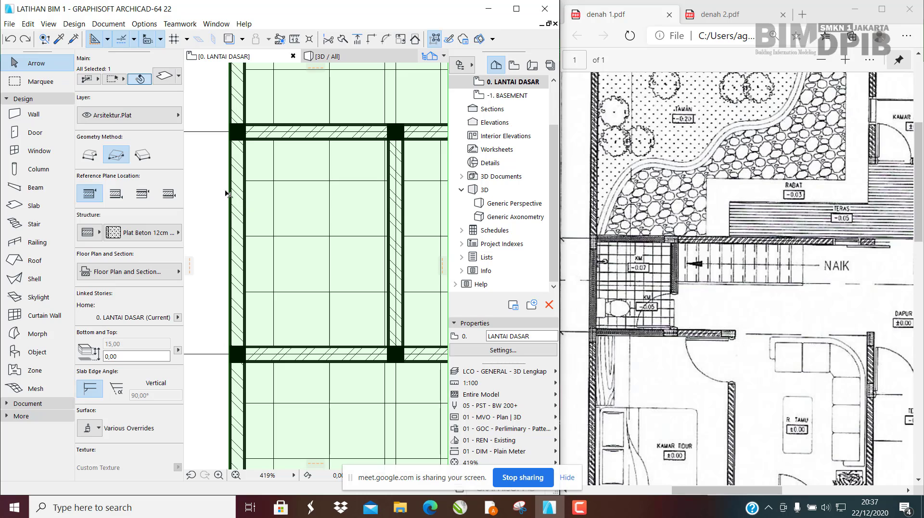
click(230, 194)
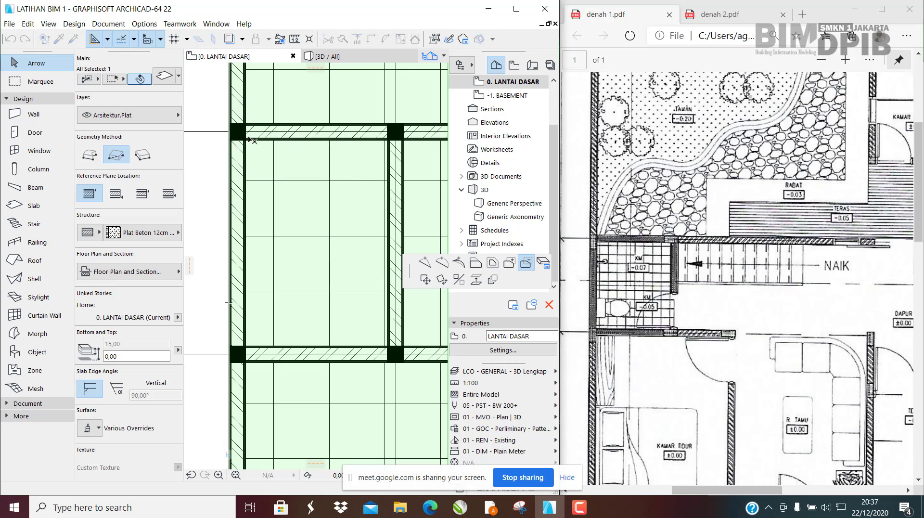
middle_drag(257, 146, 250, 166)
click(239, 163)
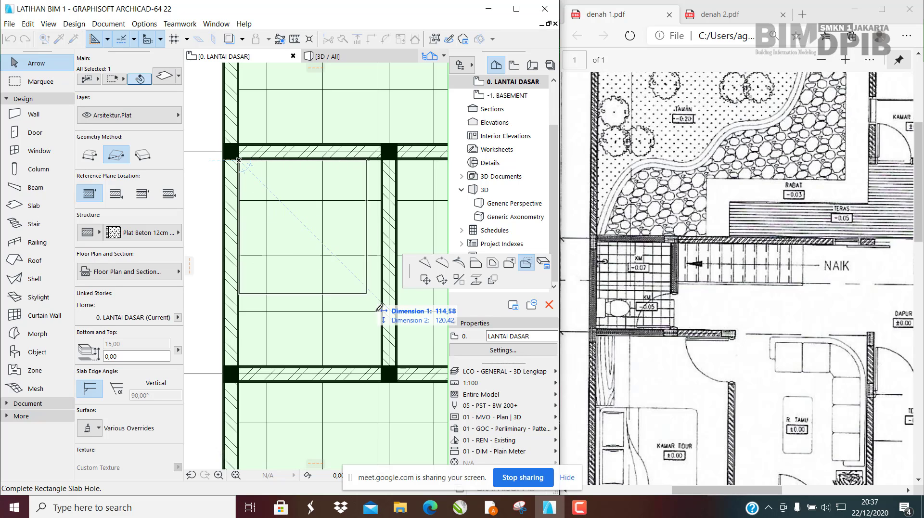
scroll(391, 381, up, 3)
click(384, 350)
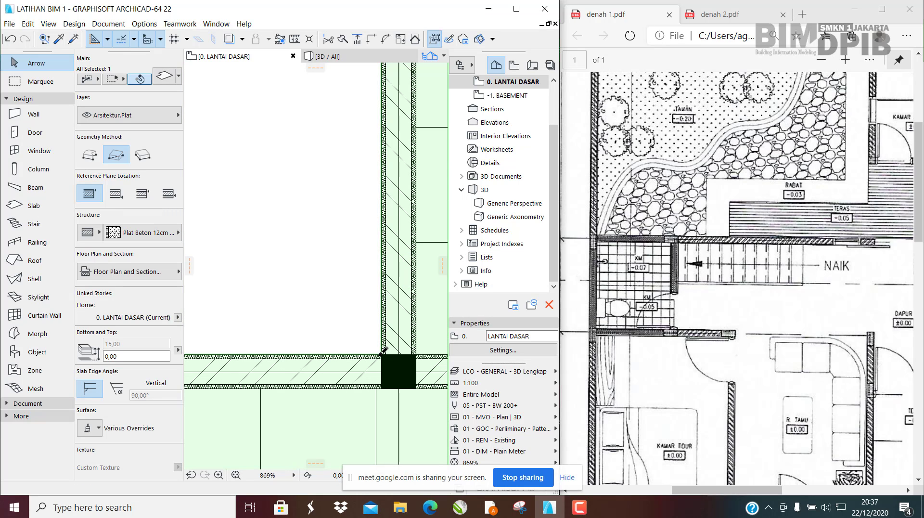
Step: Check the rear bathroom (KM) on the reference plan and cut a slab hole about 80 by 160 cm between grids E-F and 7-8
scroll(381, 248, down, 5)
scroll(381, 248, up, 5)
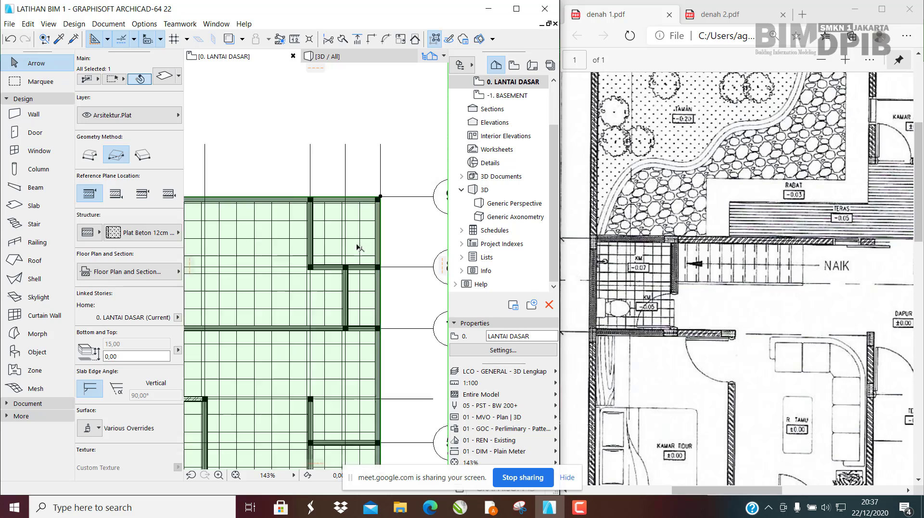
ctrl+scroll(646, 256, down, 5)
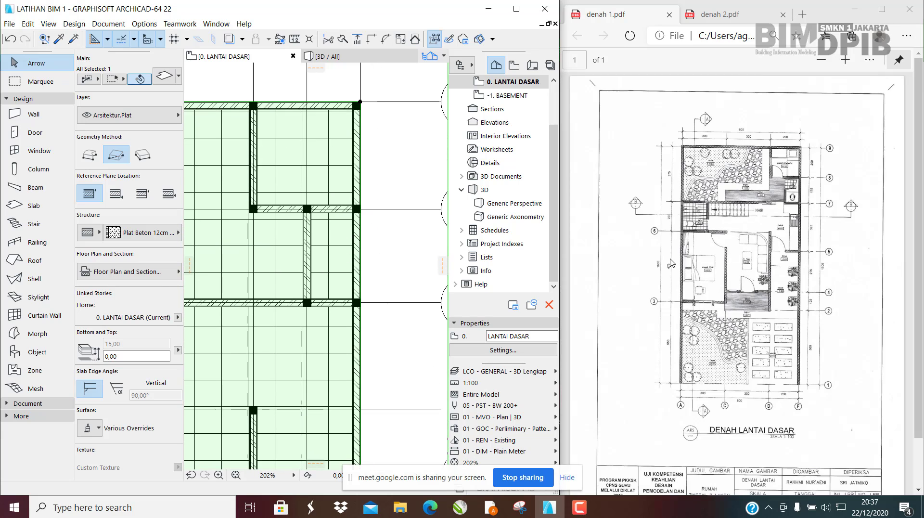
ctrl+scroll(761, 177, up, 4)
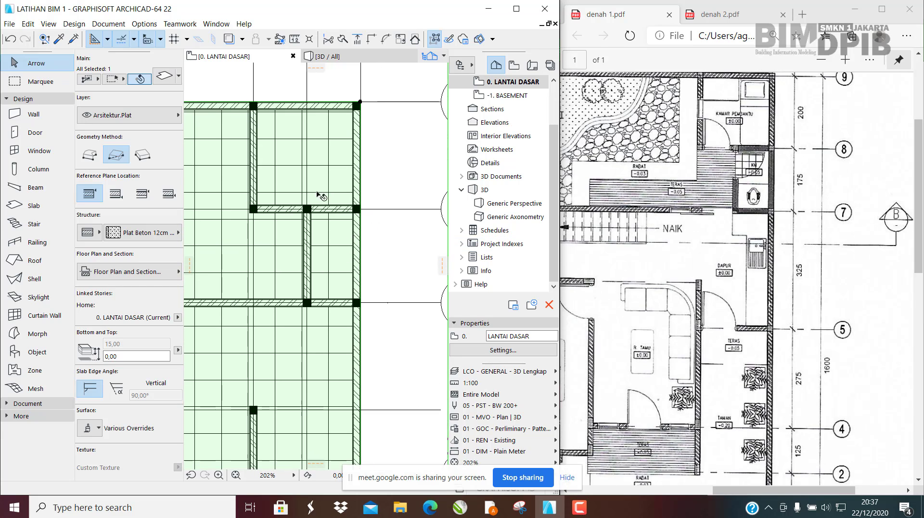
scroll(320, 243, up, 2)
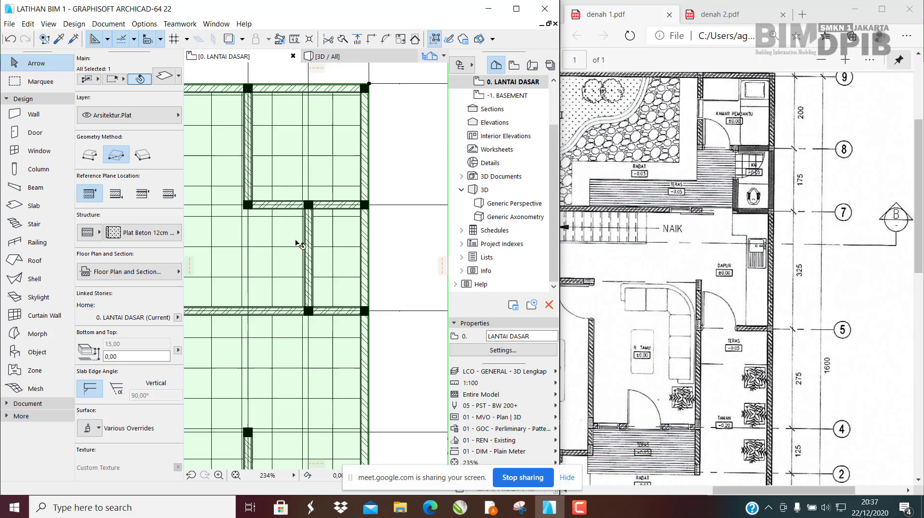
click(377, 231)
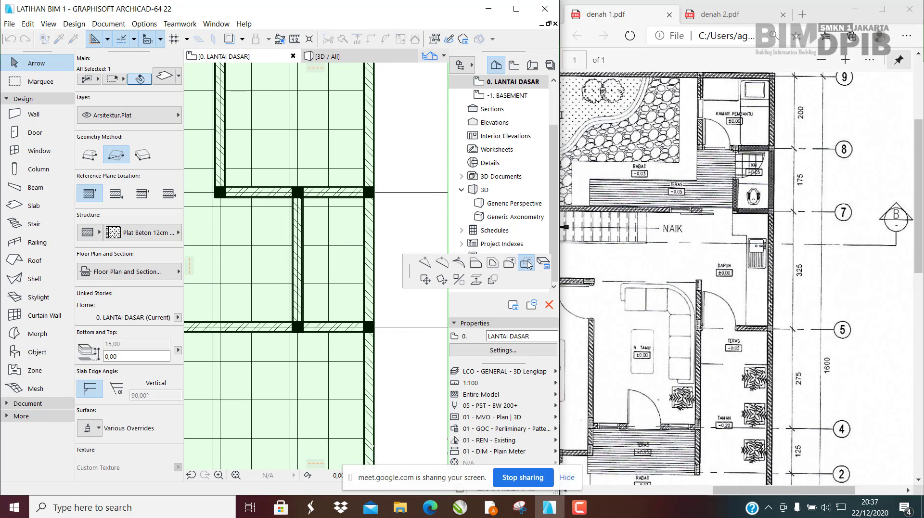
scroll(301, 212, up, 4)
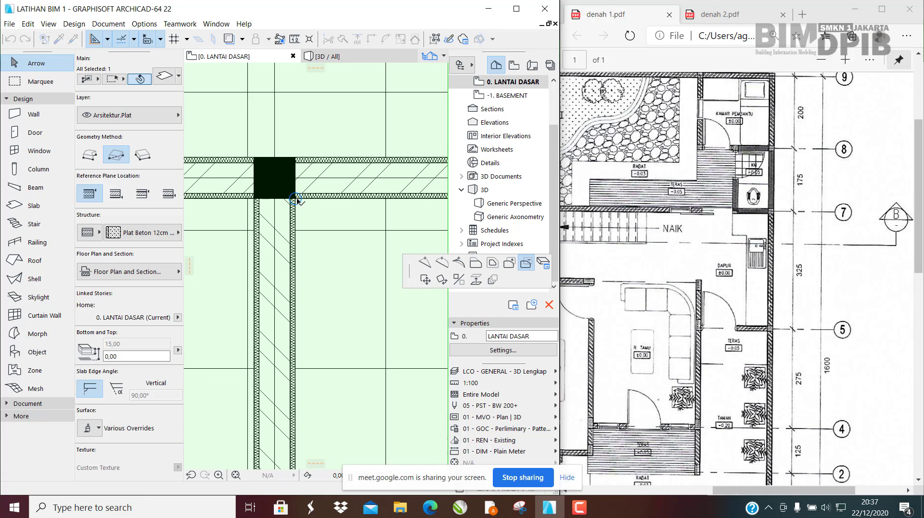
click(296, 199)
scroll(279, 195, down, 5)
scroll(369, 377, up, 3)
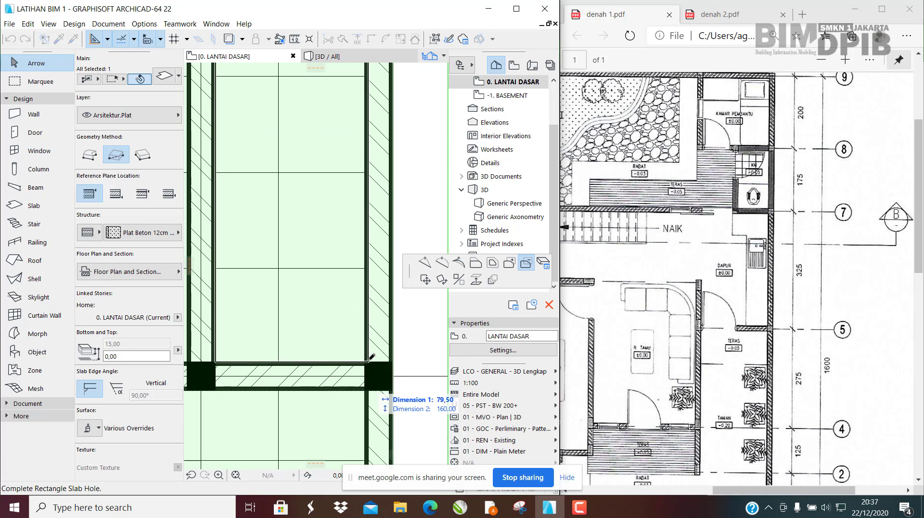
click(371, 356)
scroll(382, 264, down, 5)
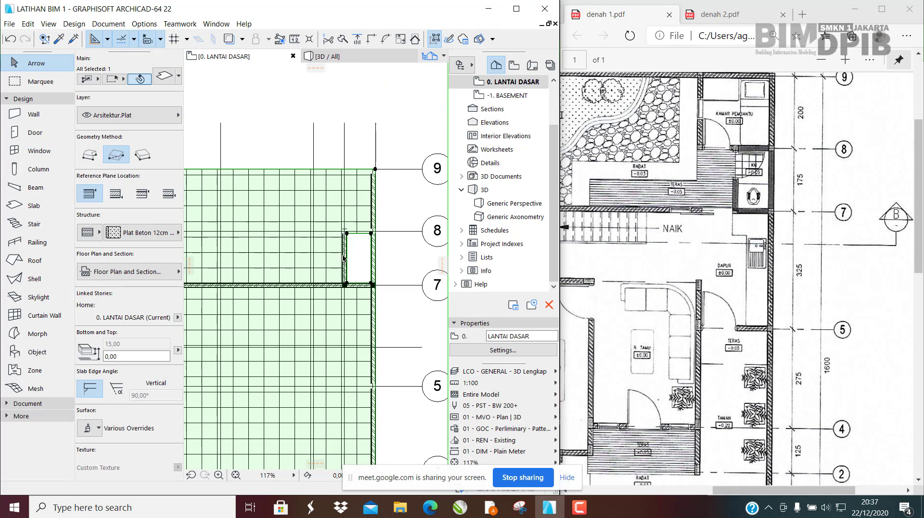
scroll(354, 252, down, 5)
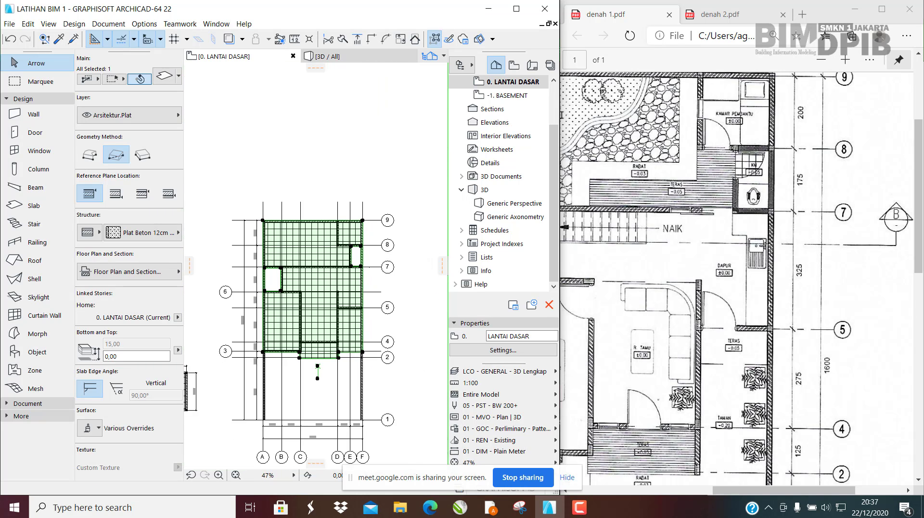
scroll(264, 221, up, 10)
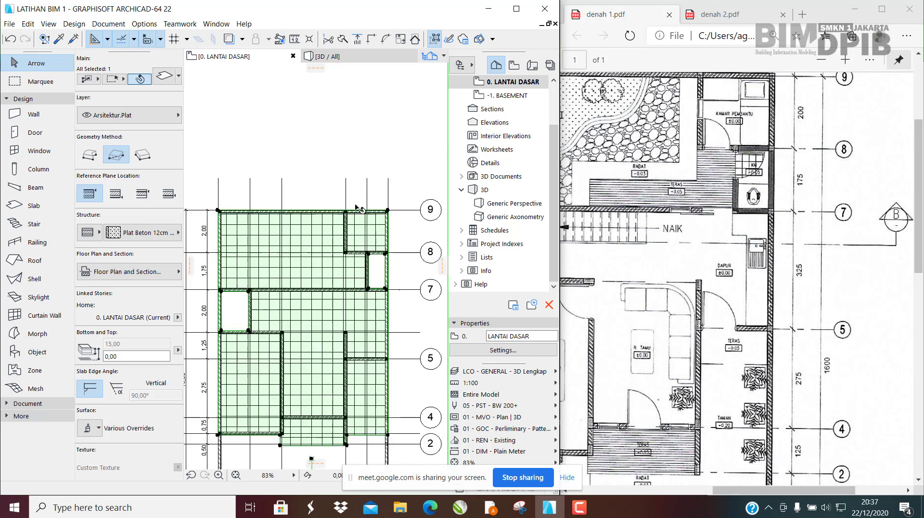
scroll(255, 220, up, 3)
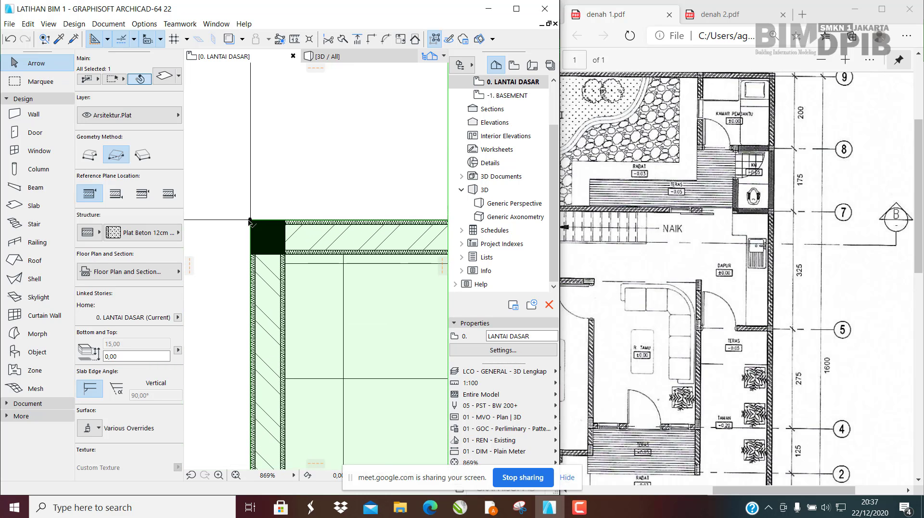
click(250, 220)
scroll(246, 197, down, 6)
key(Escape)
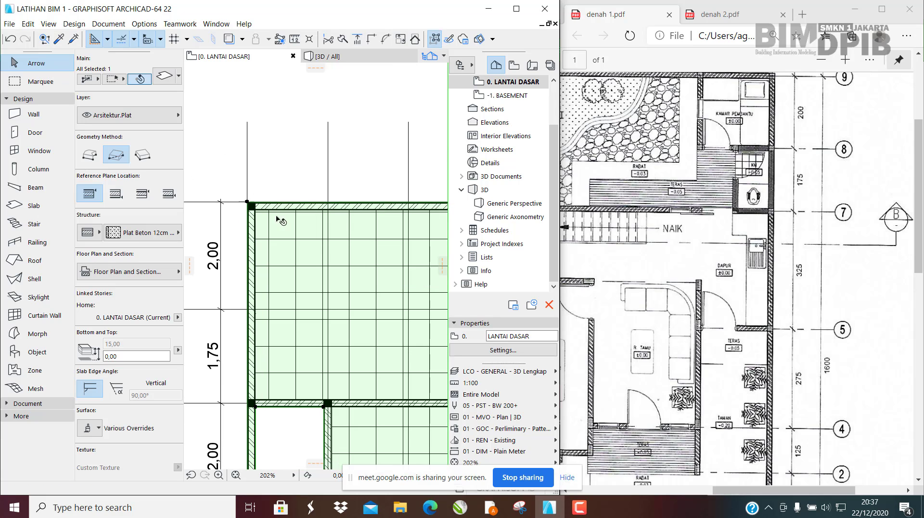
key(Escape)
Step: Cut a rectangular hole about 592.5 cm wide in the slab's rear garden area, from the grid A/9 corner to grids D and 7
click(294, 257)
scroll(240, 210, up, 5)
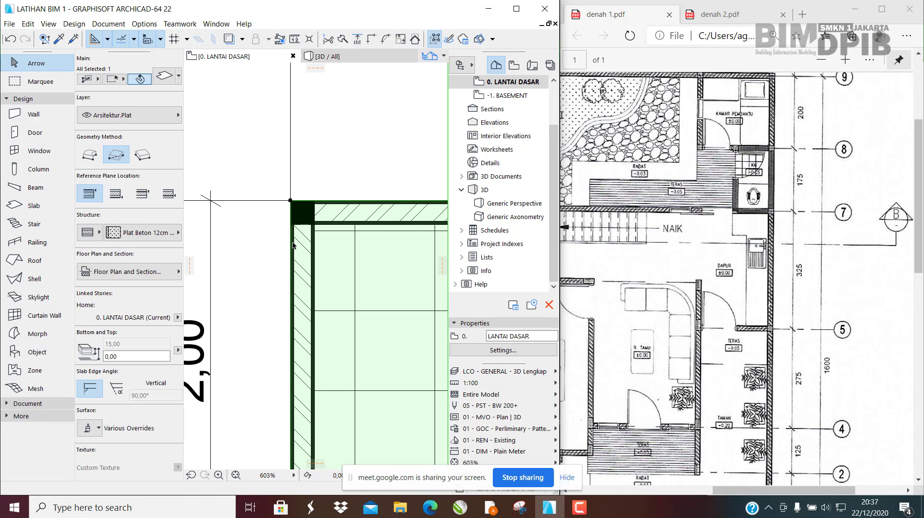
click(290, 252)
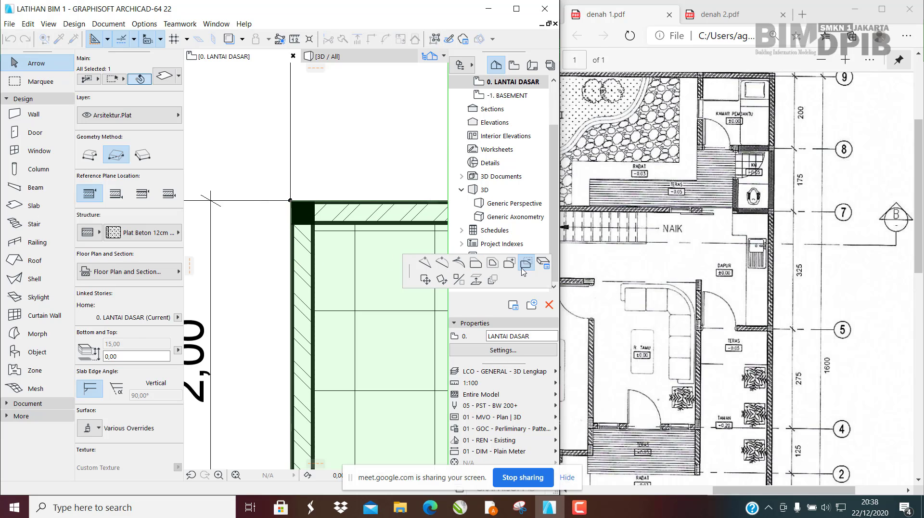
scroll(299, 208, up, 2)
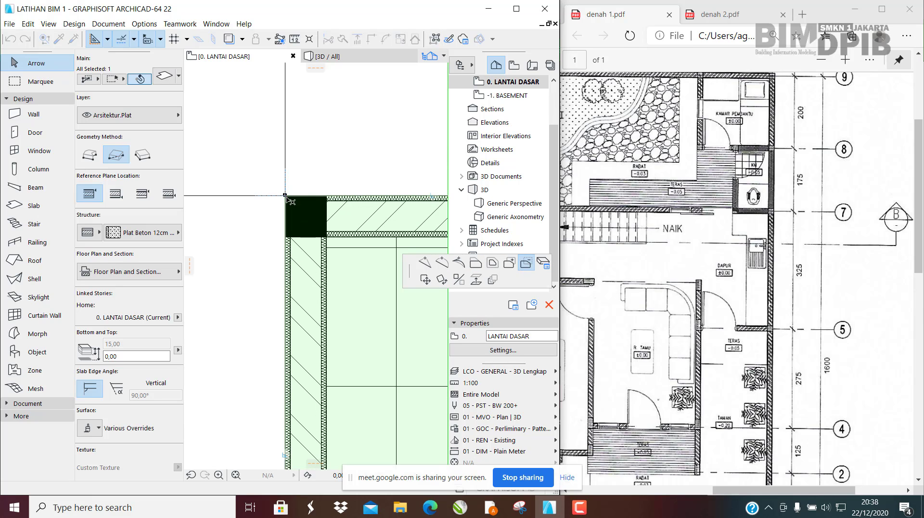
click(285, 195)
scroll(285, 196, down, 5)
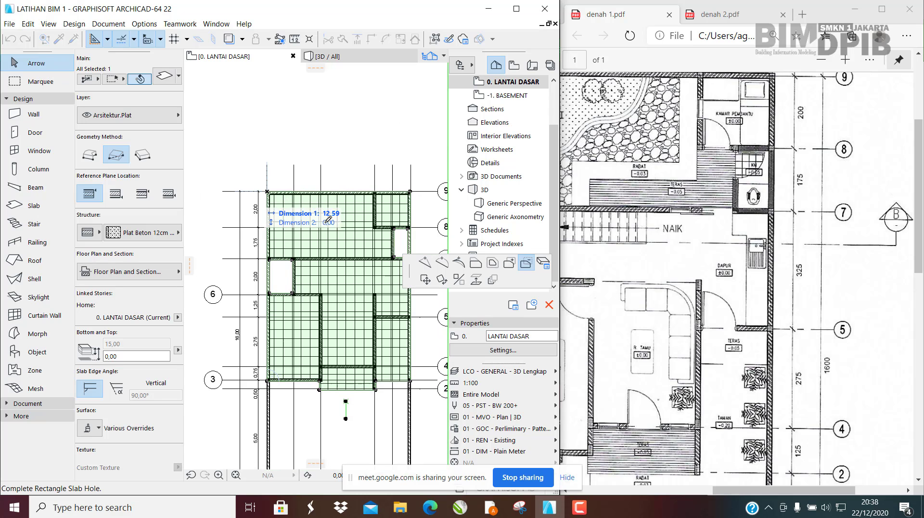
scroll(371, 242, up, 5)
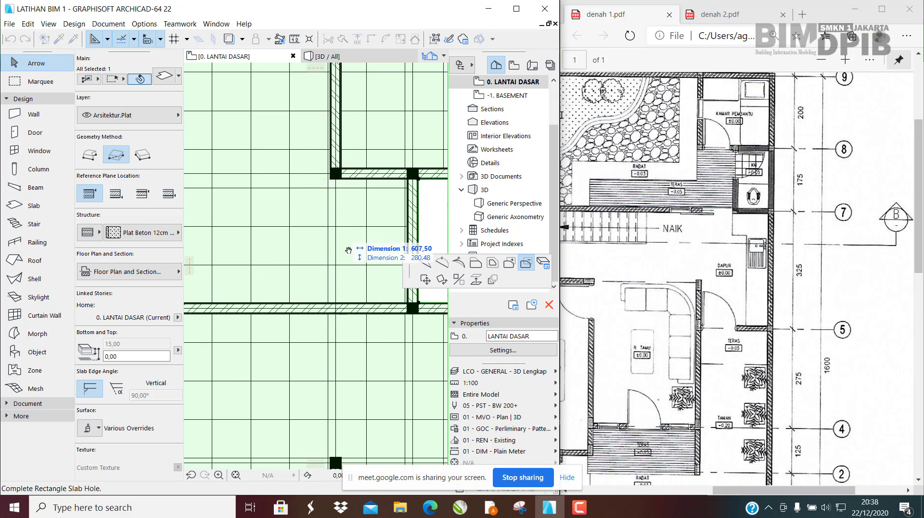
middle_drag(302, 204, 320, 216)
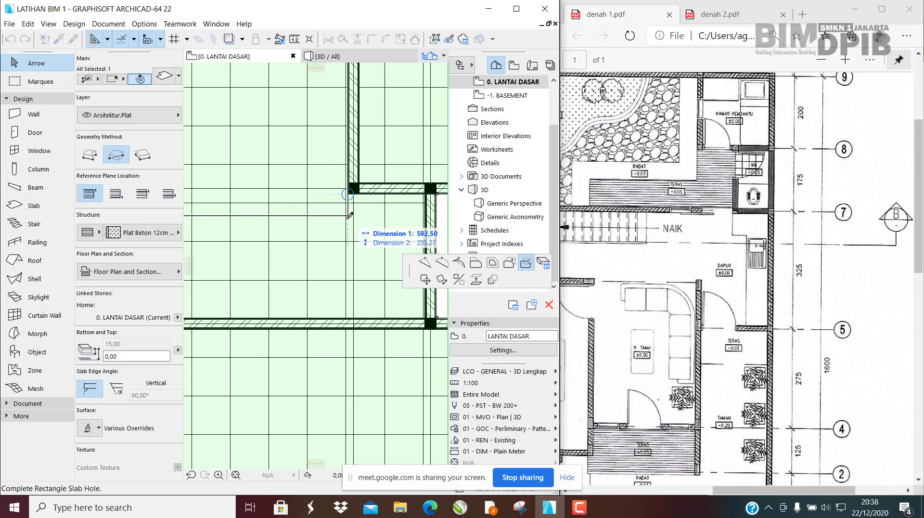
click(350, 314)
Step: Cut a 100 by 160 cm rectangular hole in the slab beside the rear bathroom between grids D-E and 7-8, then deselect the slab
scroll(350, 280, down, 5)
scroll(351, 280, up, 6)
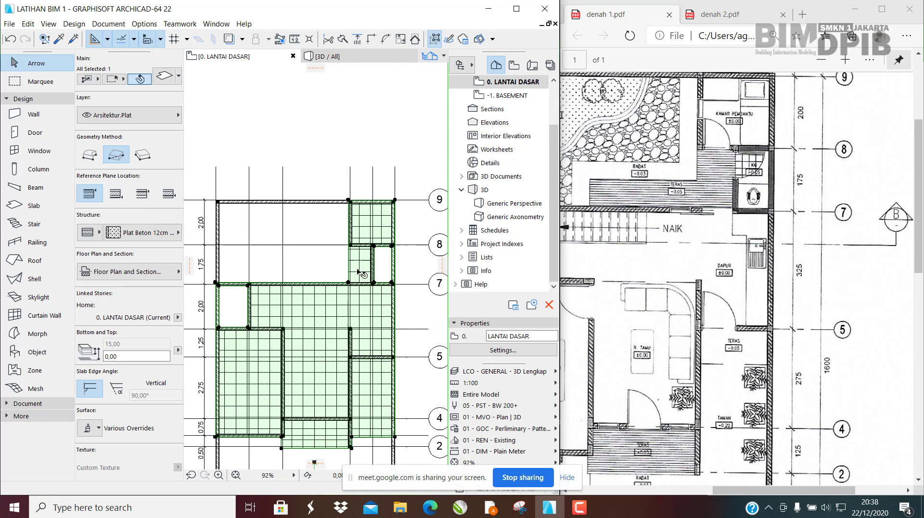
click(338, 252)
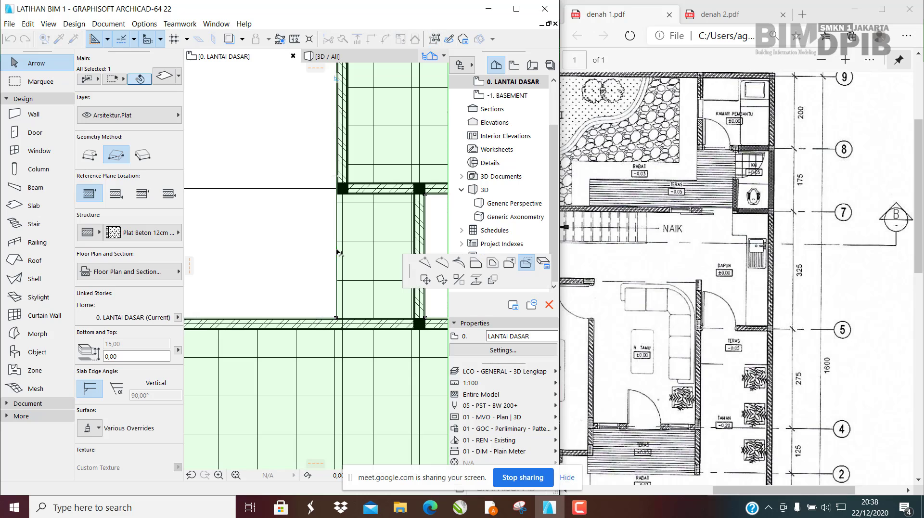
scroll(361, 195, up, 5)
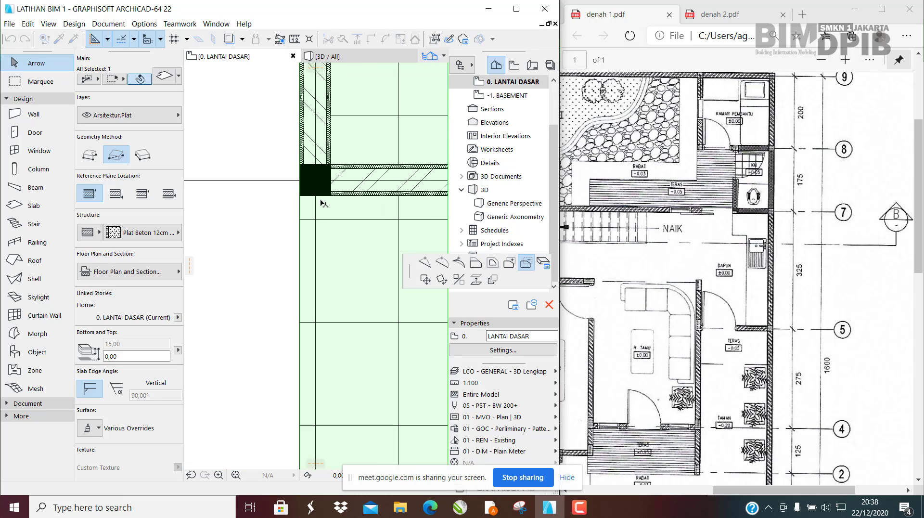
scroll(240, 167, down, 5)
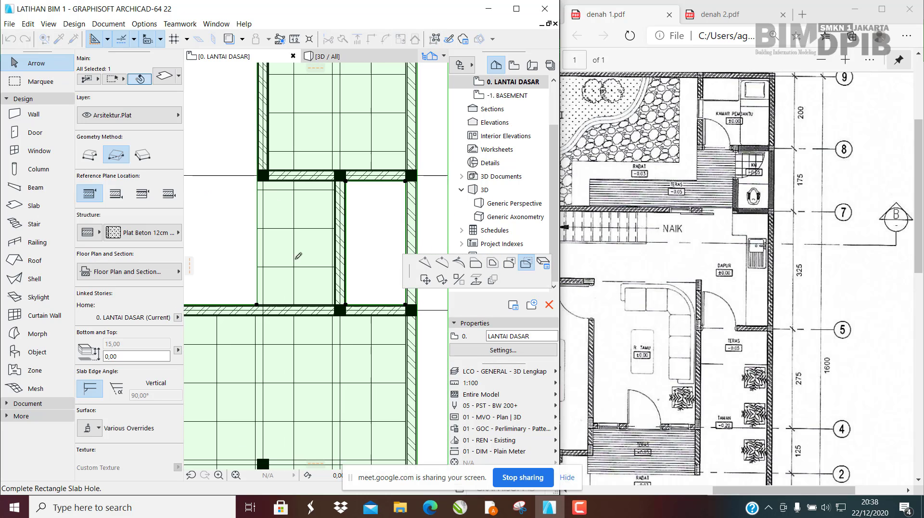
scroll(315, 302, up, 6)
click(362, 280)
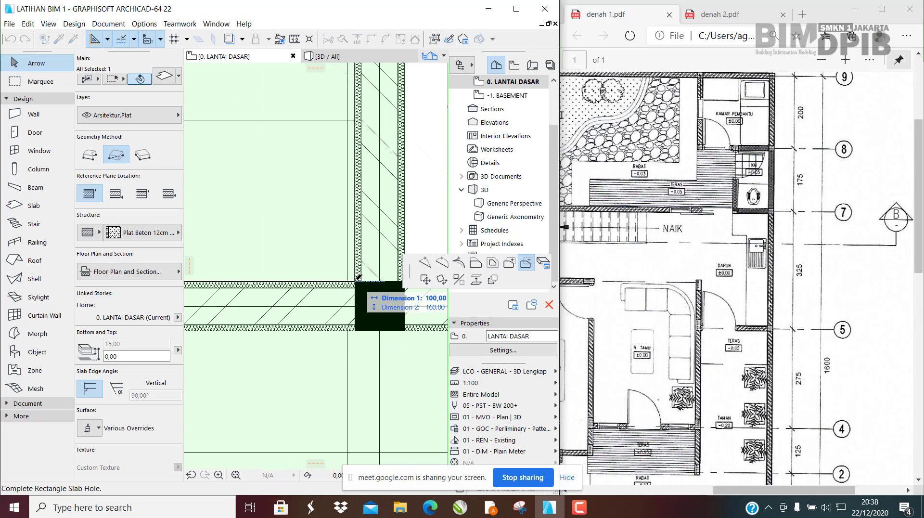
scroll(357, 265, down, 5)
scroll(354, 260, down, 2)
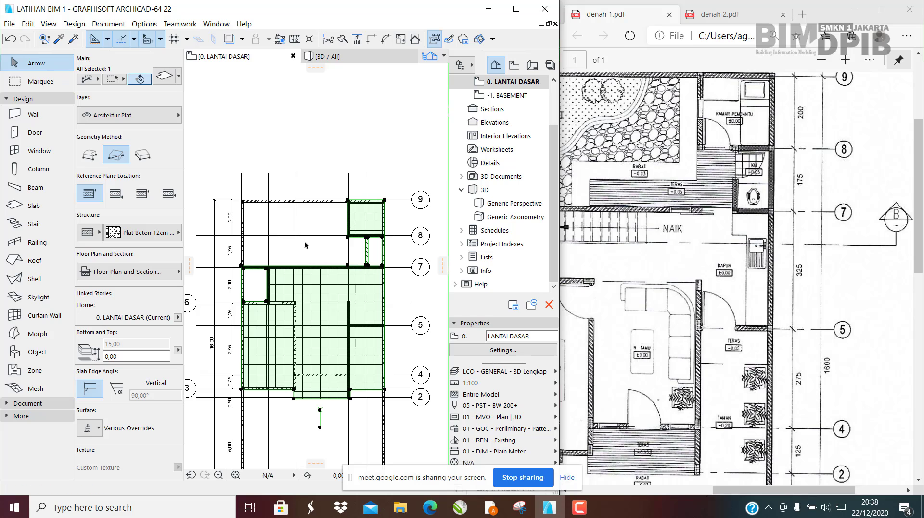
click(329, 238)
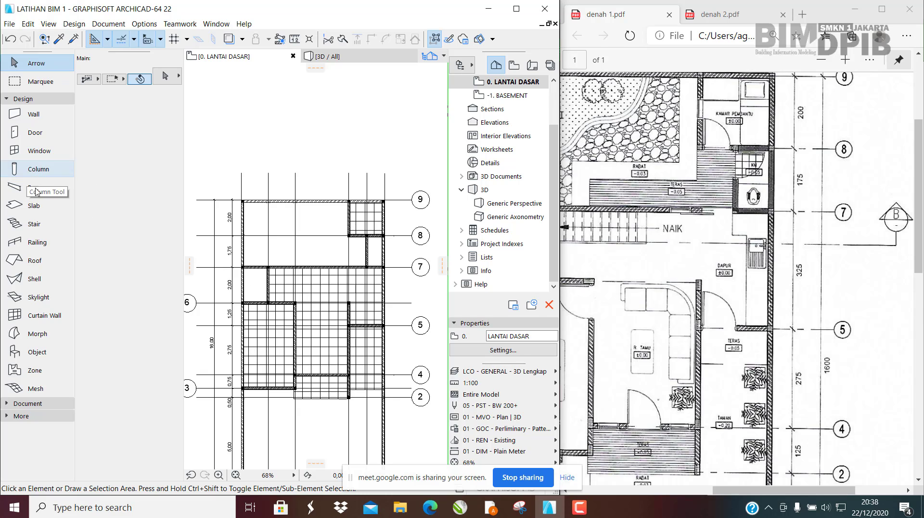
Step: Draw a rectangular slab of 129.5 by 187 cm filling the bathroom between grids A-B and 6-7
click(32, 206)
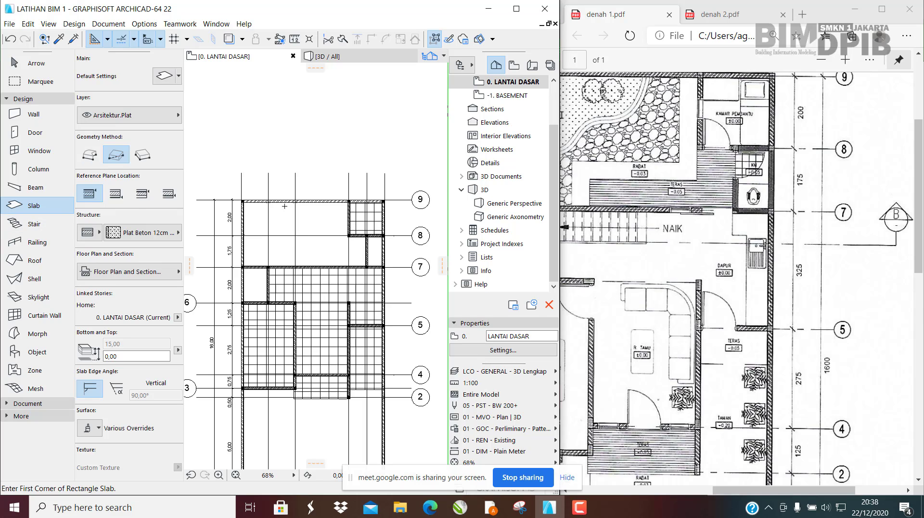
scroll(255, 284, up, 3)
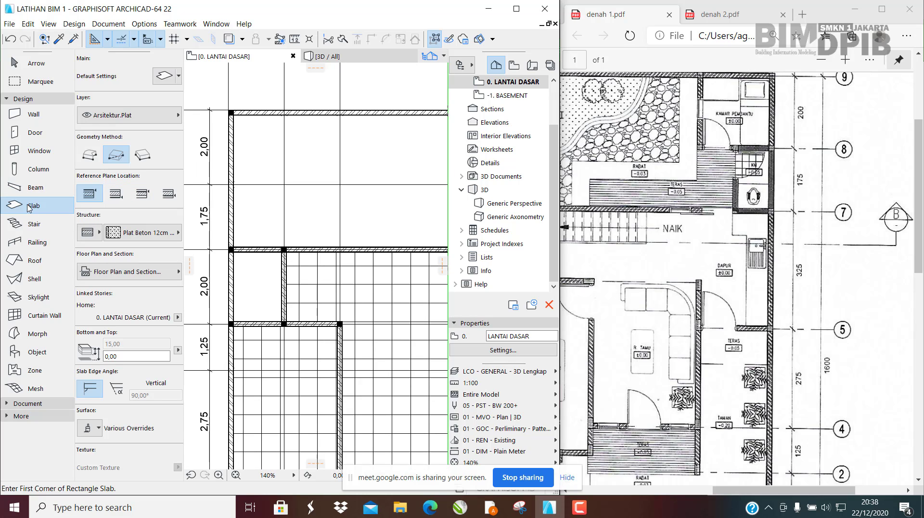
scroll(251, 257, up, 3)
scroll(250, 257, up, 5)
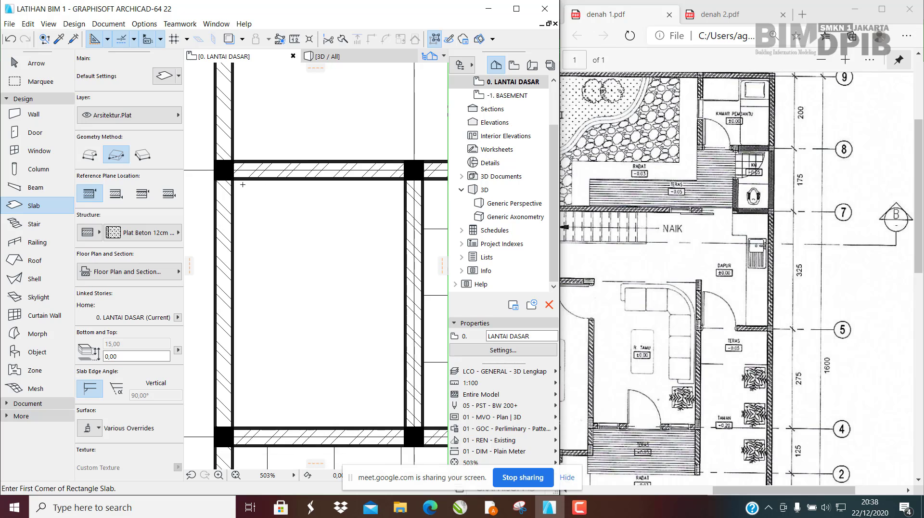
click(228, 178)
scroll(284, 238, down, 5)
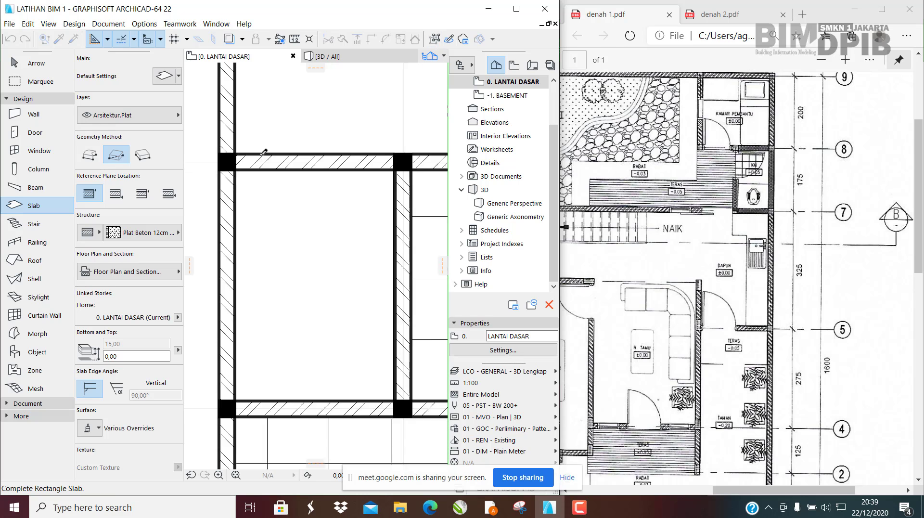
scroll(284, 238, up, 4)
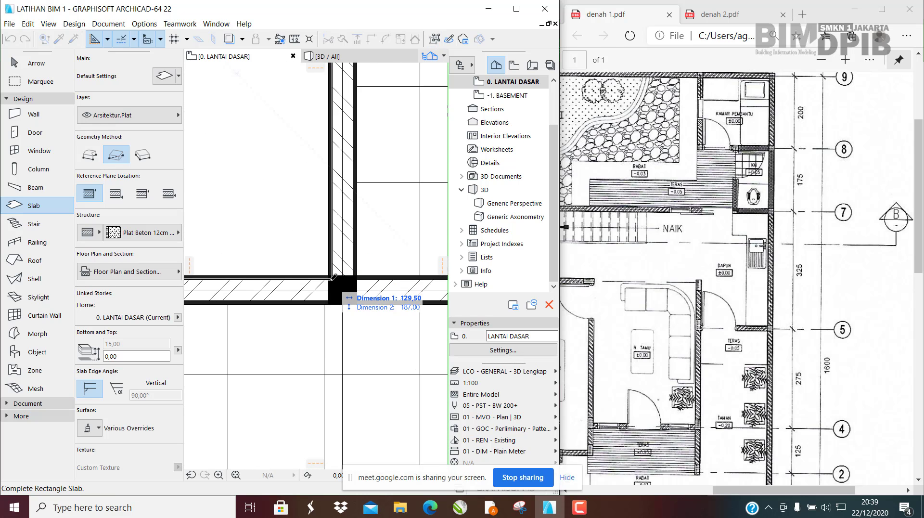
click(329, 275)
Step: Orient the tile fill of the slab between grids A-B and 6-7 vertically from the middle of the room, then end slab drawing
scroll(320, 241, down, 3)
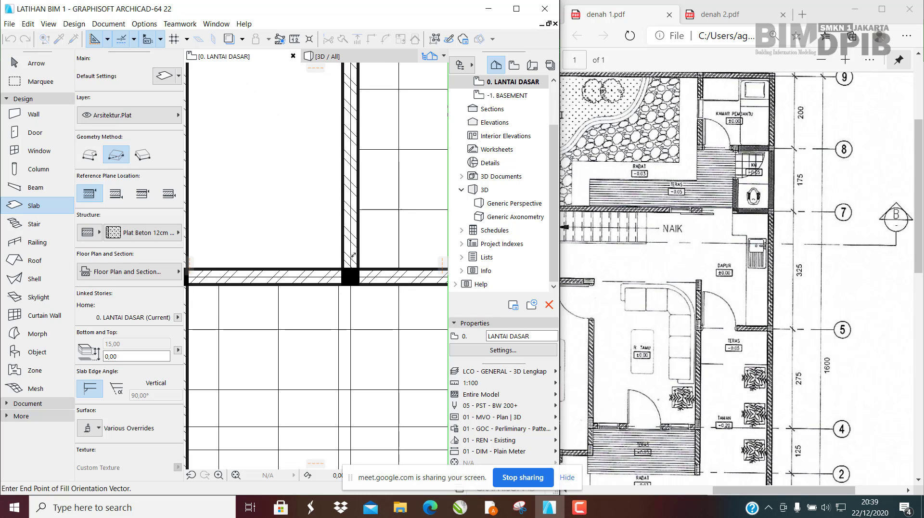
middle_drag(358, 193, 357, 217)
scroll(299, 192, down, 2)
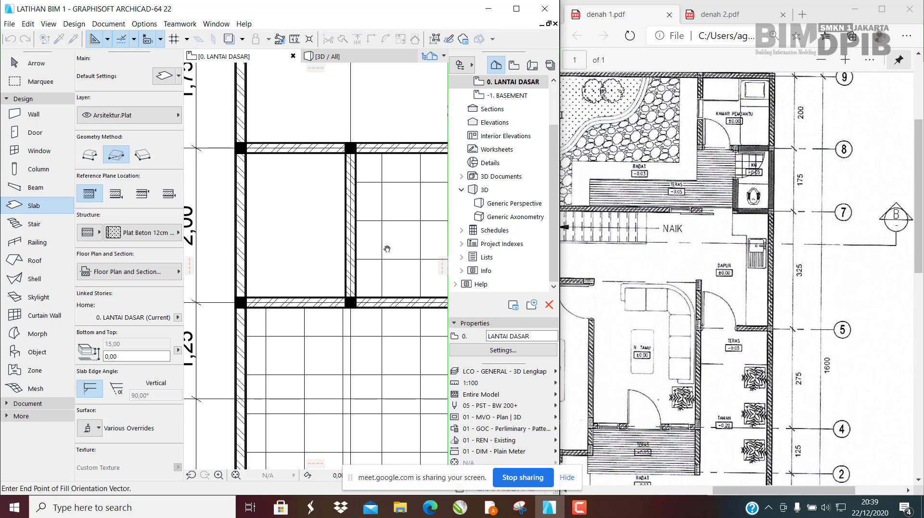
scroll(294, 198, up, 3)
click(294, 198)
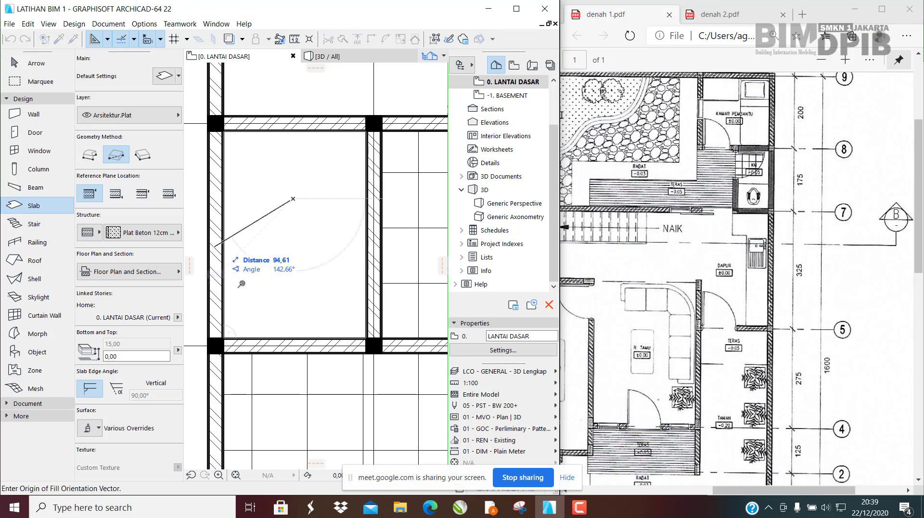
click(293, 257)
scroll(291, 255, down, 4)
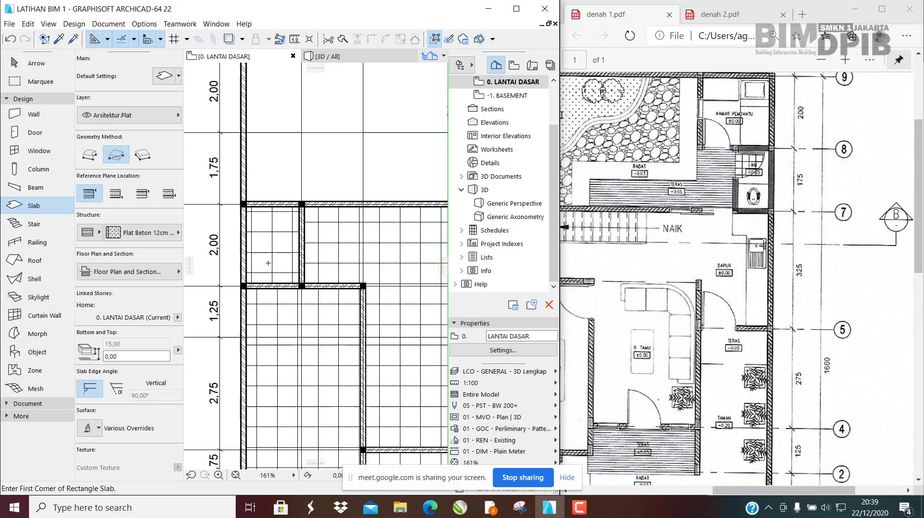
key(Escape)
Step: Draw a rectangular slab of 77.5 by 160 cm filling the rear bathroom between grids E-F and 7-8
middle_drag(310, 258, 270, 252)
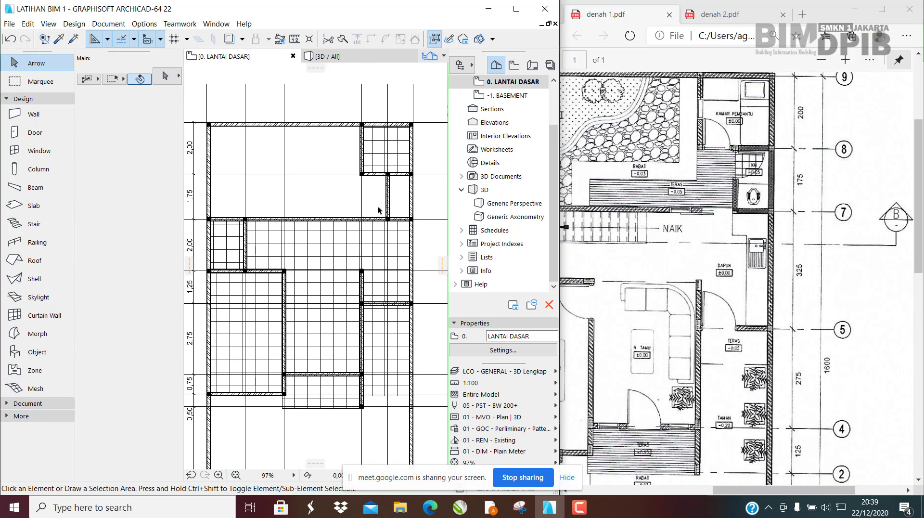
scroll(376, 190, up, 4)
scroll(373, 185, up, 3)
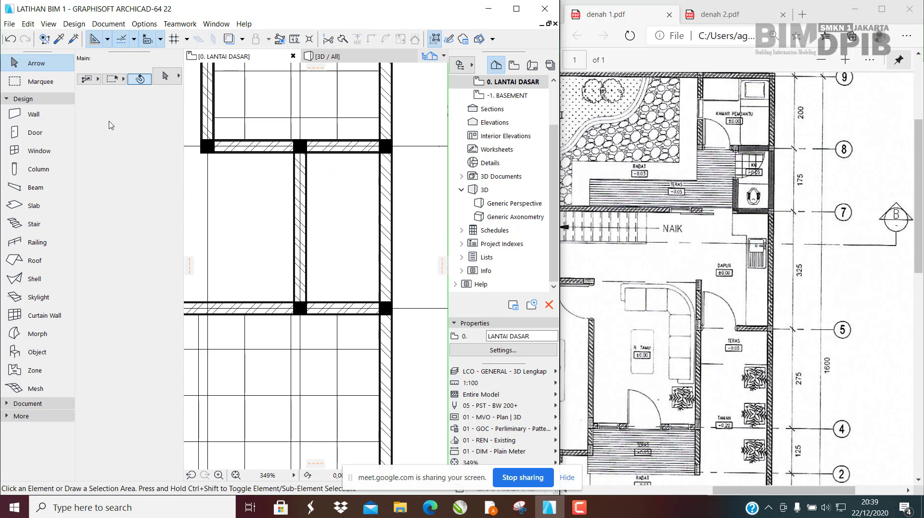
click(33, 207)
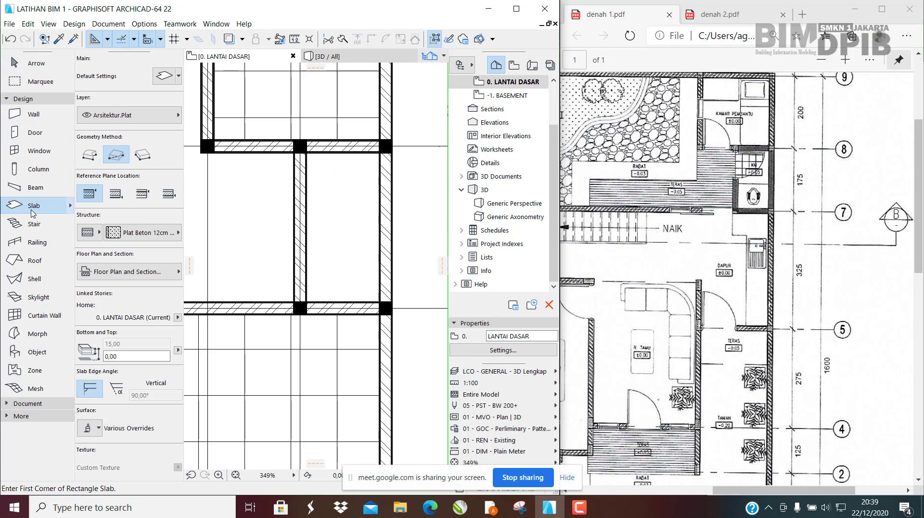
scroll(341, 167, up, 2)
scroll(340, 166, up, 2)
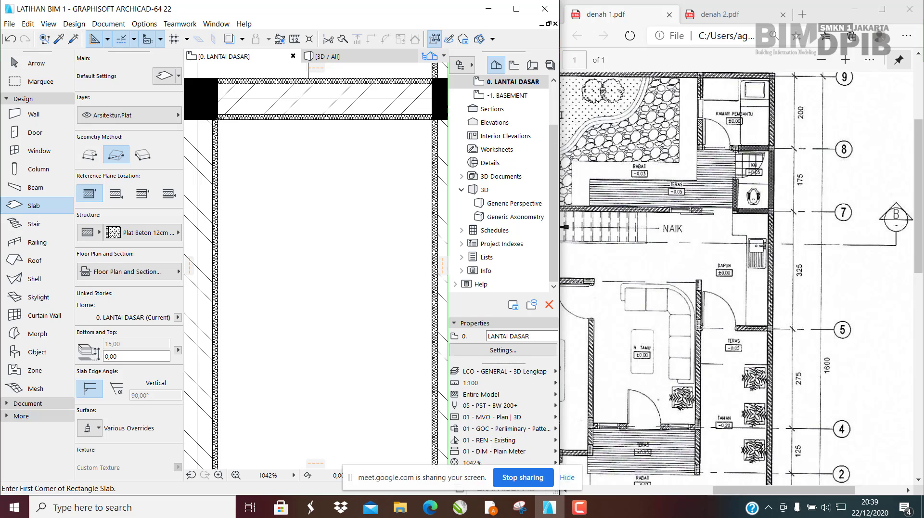
click(218, 119)
scroll(289, 158, down, 3)
scroll(332, 289, up, 3)
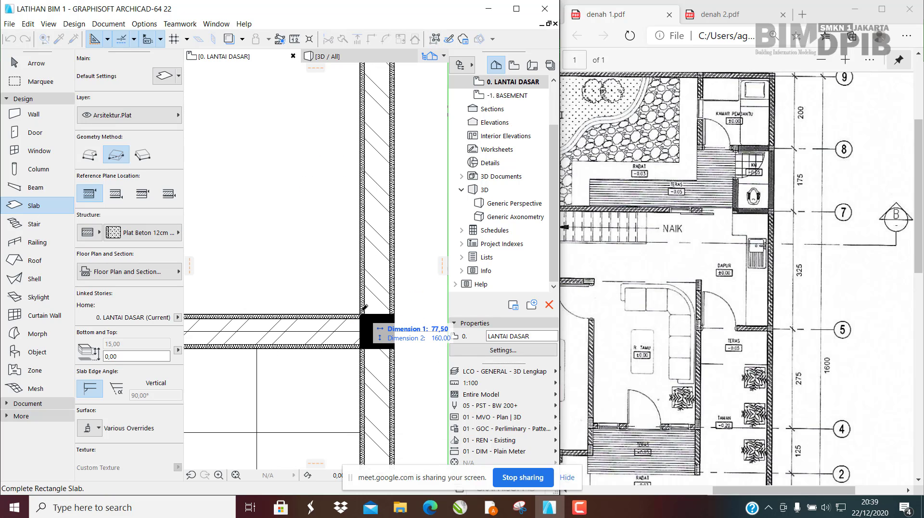
click(365, 308)
Step: Orient the rear bathroom slab's tile fill vertically from the middle of the room and leave the Slab tool
scroll(339, 284, down, 2)
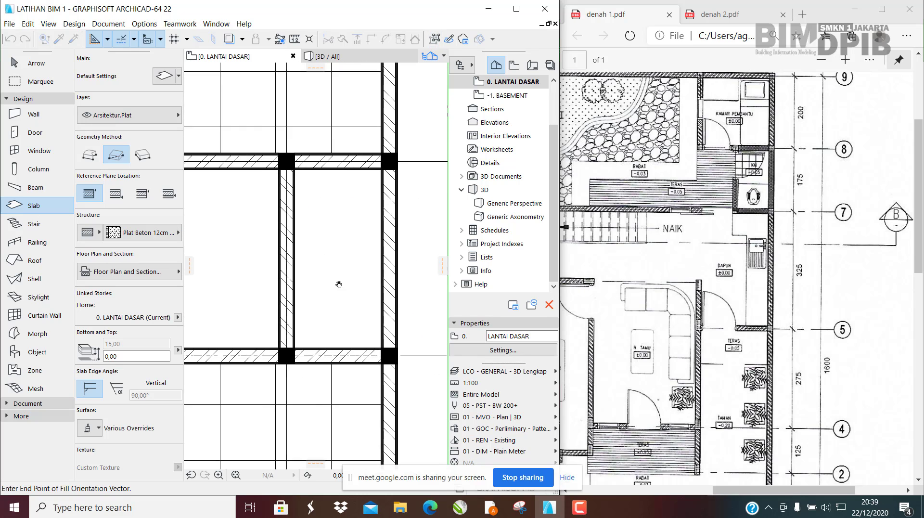
click(342, 234)
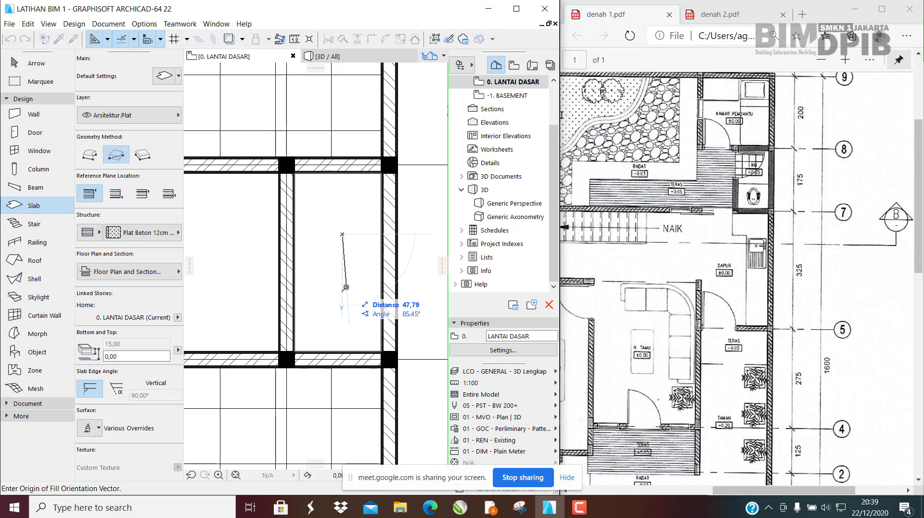
click(311, 288)
scroll(310, 289, down, 3)
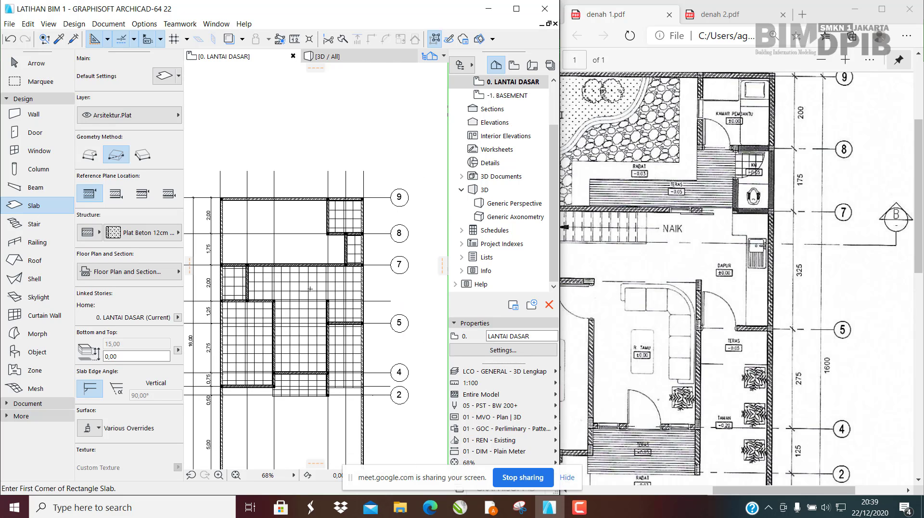
key(Escape)
Step: Select the main floor slab and both bathroom slabs in turn to check that they are separate elements
click(294, 283)
scroll(296, 284, up, 1)
middle_drag(325, 280, 346, 242)
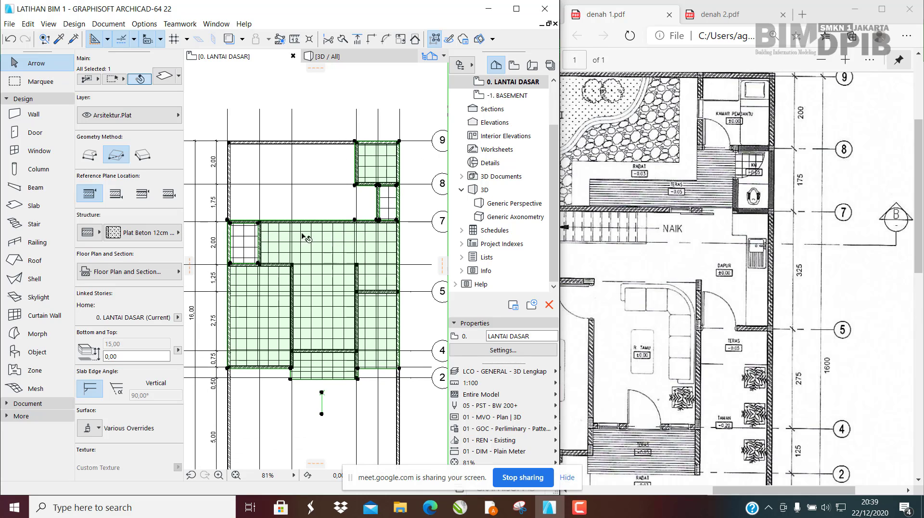
click(246, 244)
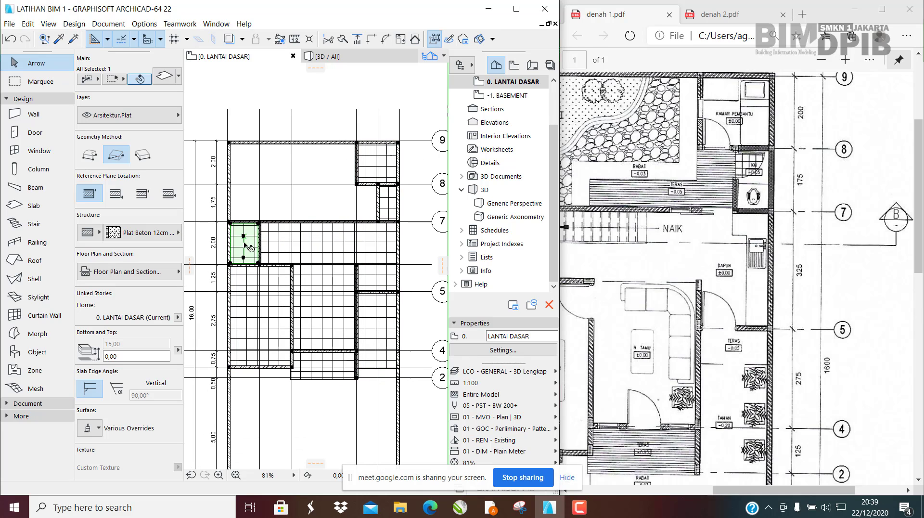
click(392, 206)
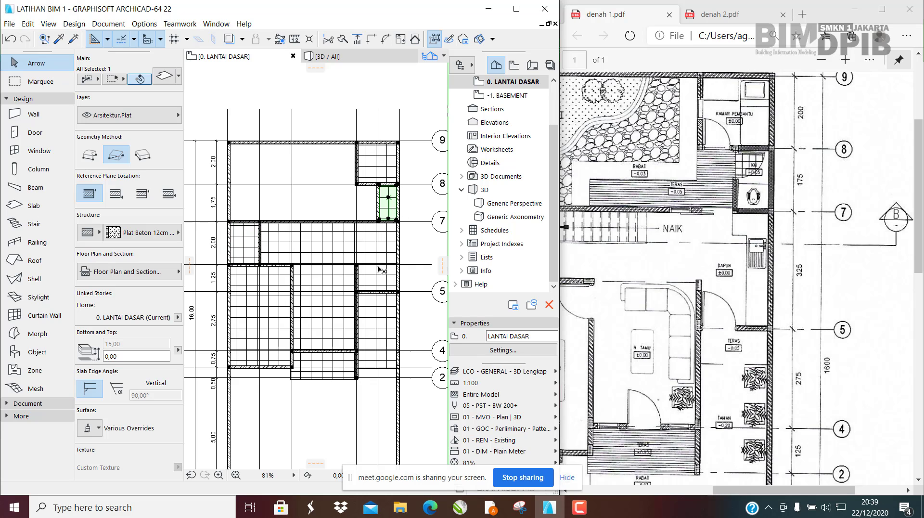
click(333, 366)
scroll(329, 373, up, 1)
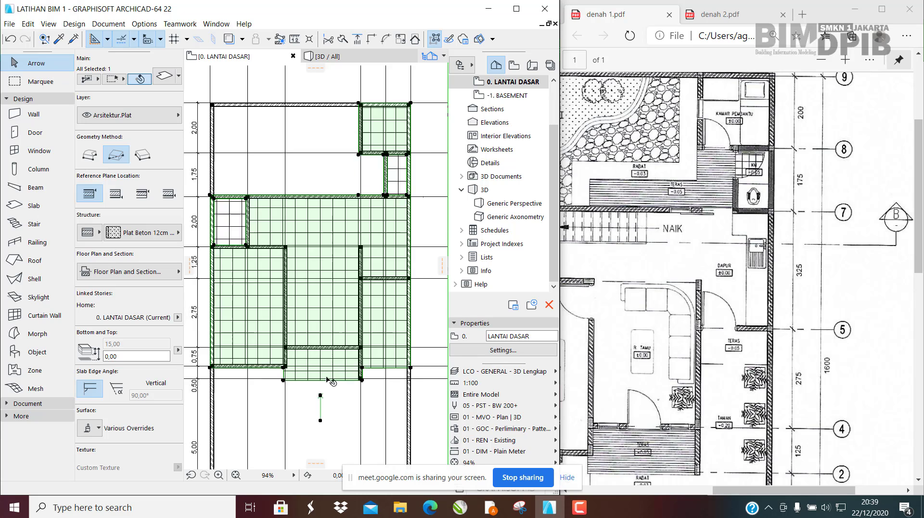
scroll(315, 409, up, 5)
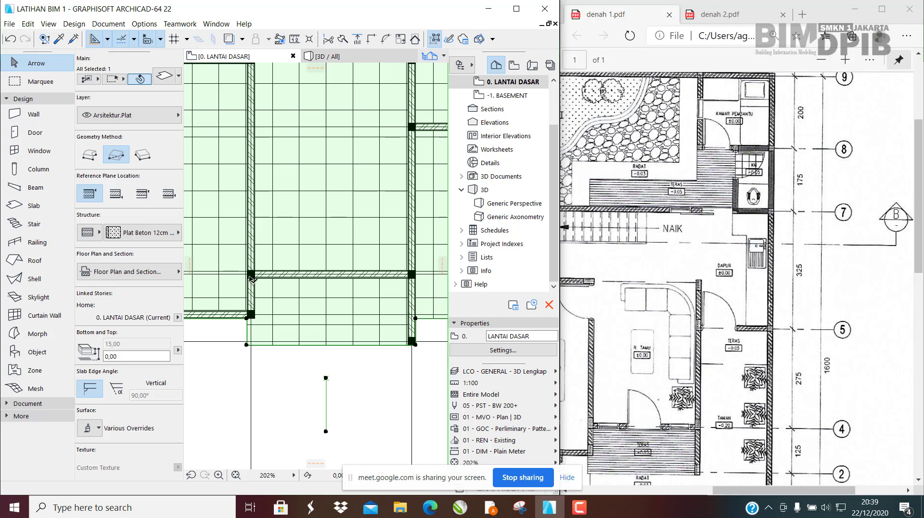
scroll(289, 303, down, 6)
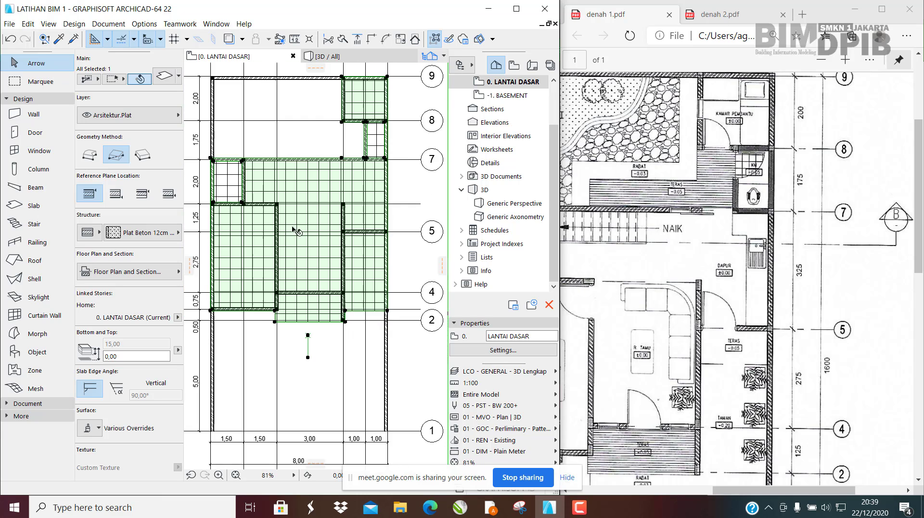
middle_drag(339, 181, 368, 240)
click(403, 204)
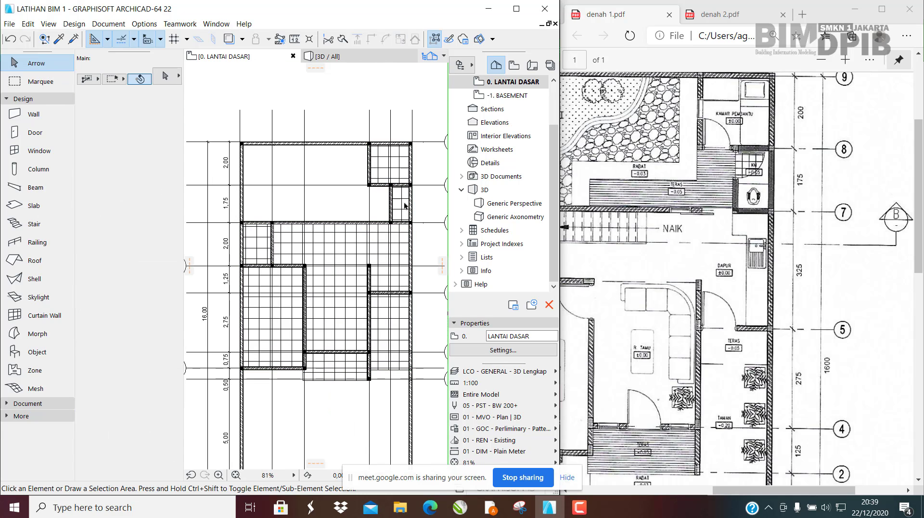
click(258, 236)
click(255, 253)
scroll(254, 254, up, 2)
scroll(254, 253, up, 5)
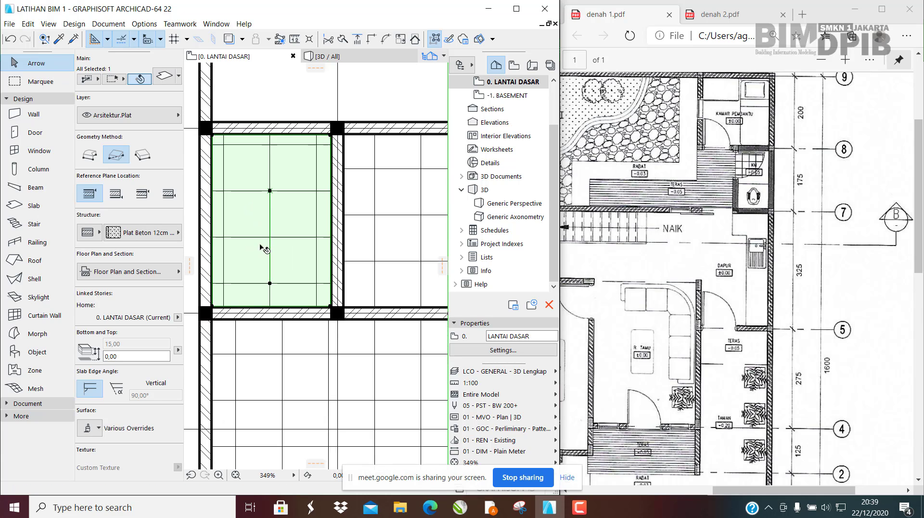
middle_drag(259, 244, 293, 234)
key(Escape)
scroll(293, 233, down, 3)
click(316, 226)
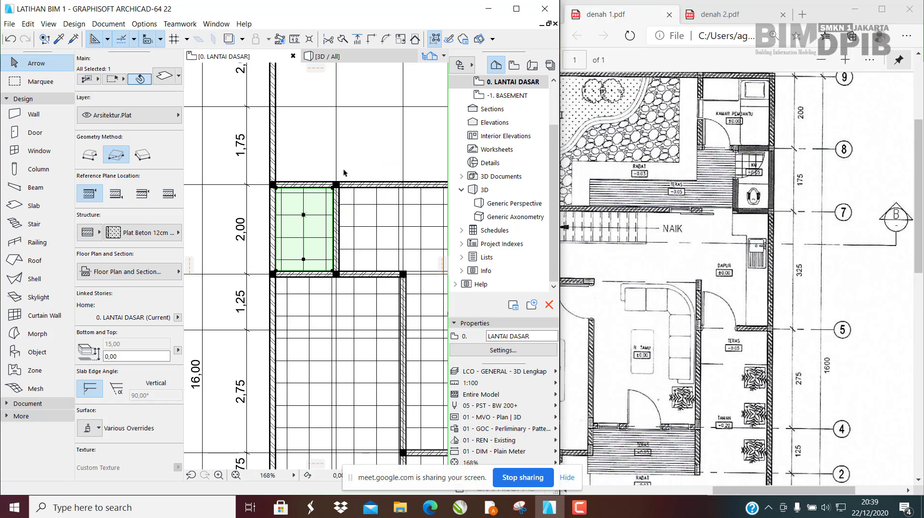
Step: Maximize the window and set the top surface of the A-B/6-7 bathroom slab to Keramik - Roman Universal Blue - 20x20
click(517, 8)
key(Escape)
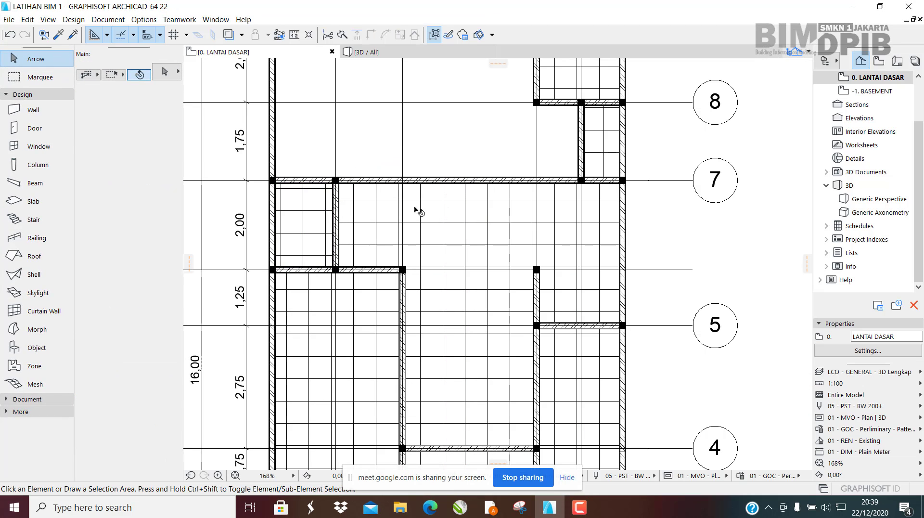
click(304, 208)
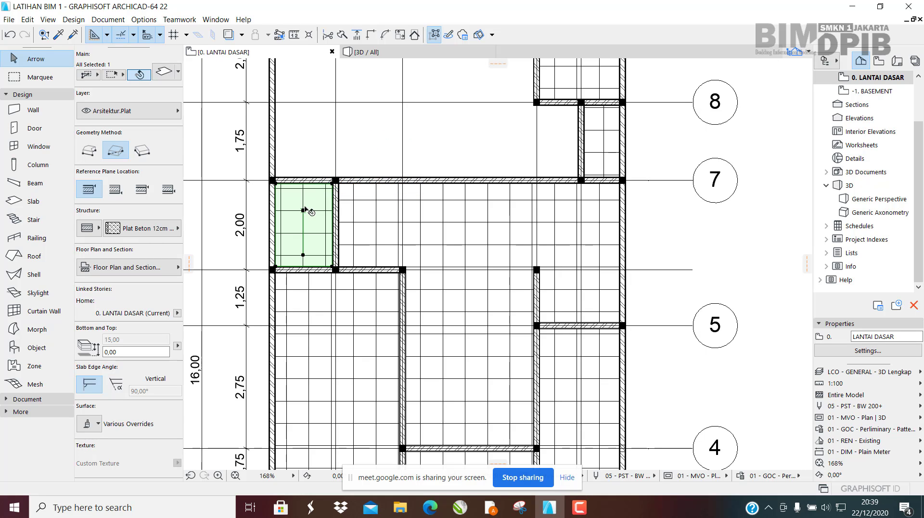
key(ctrl+t)
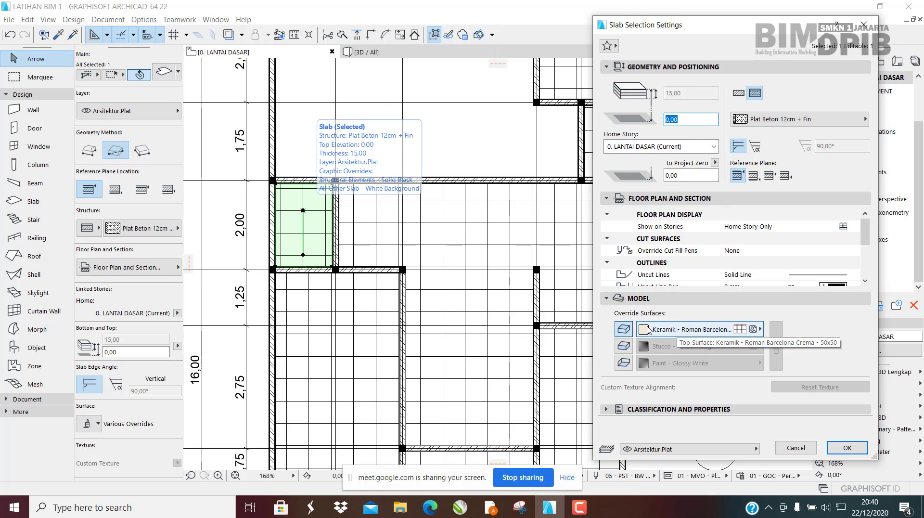
click(677, 330)
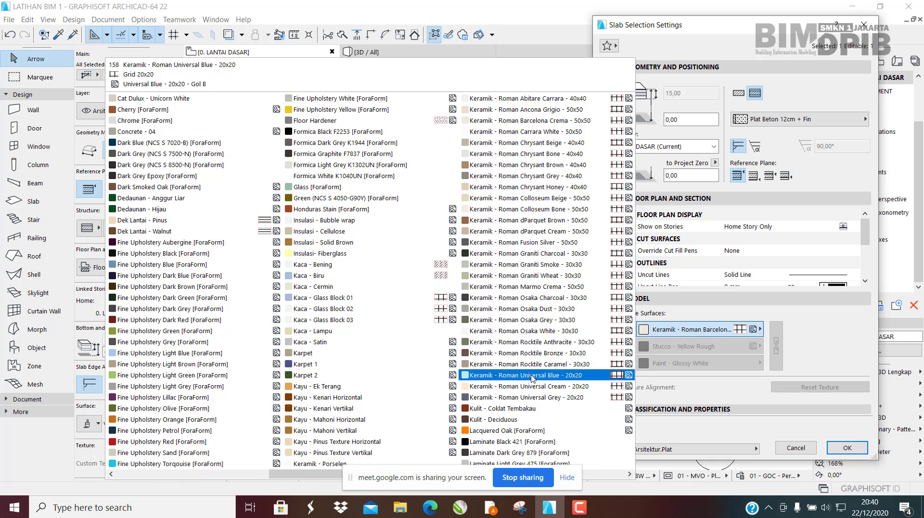
click(584, 379)
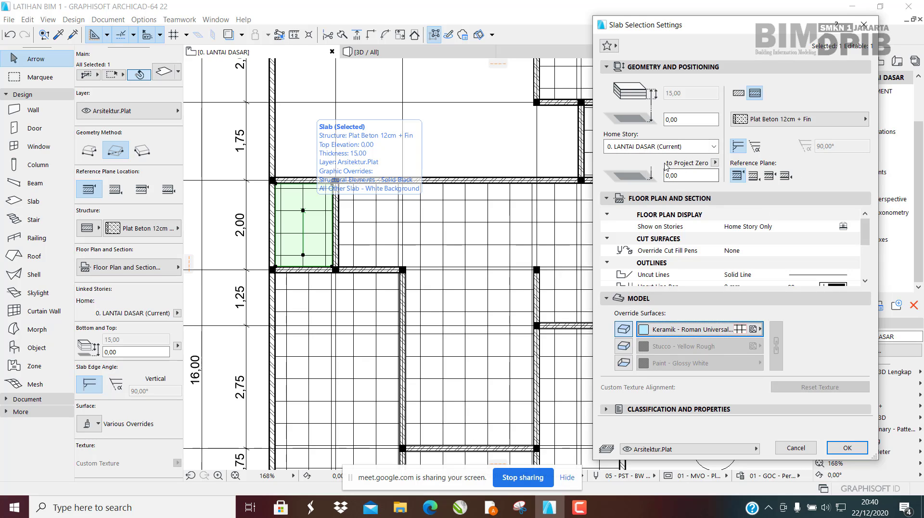
Step: Set the A-B/6-7 bathroom slab's level to -5 cm with the Keramik - Roman Universal Blue - 20x20 top surface
click(686, 177)
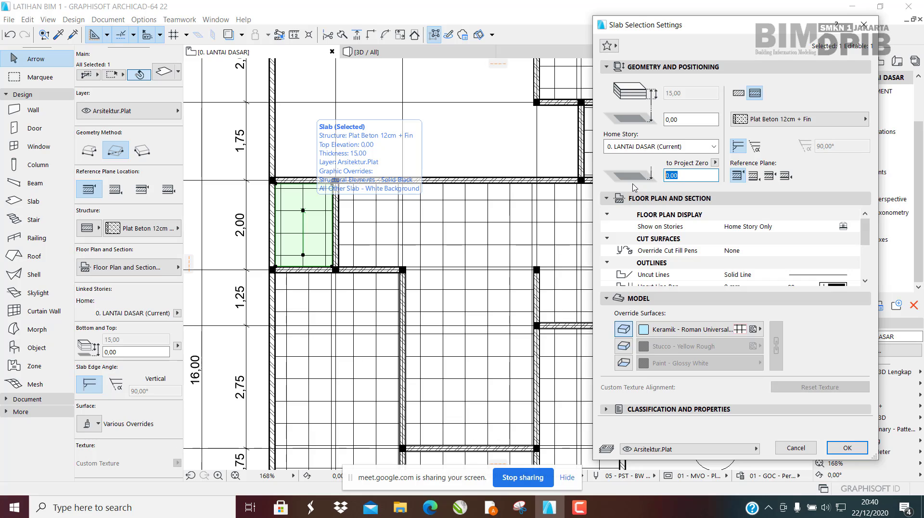
text(-5)
click(667, 327)
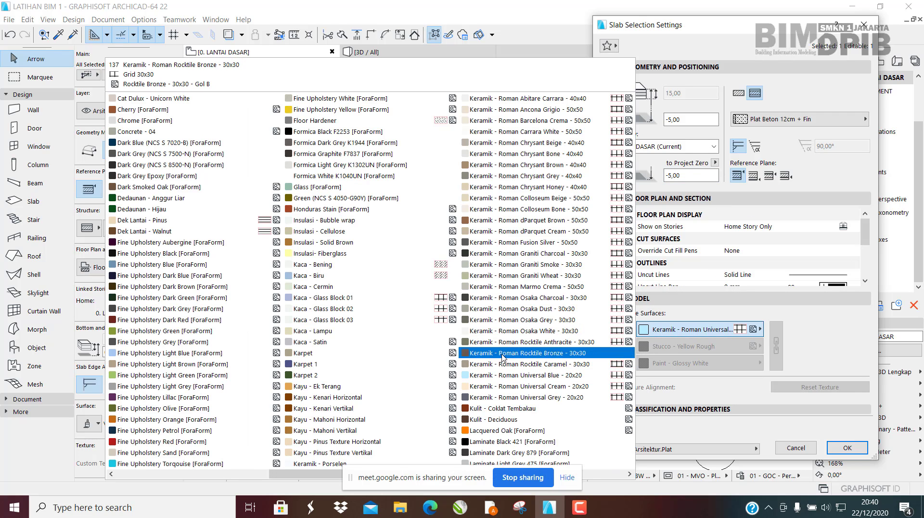
click(575, 375)
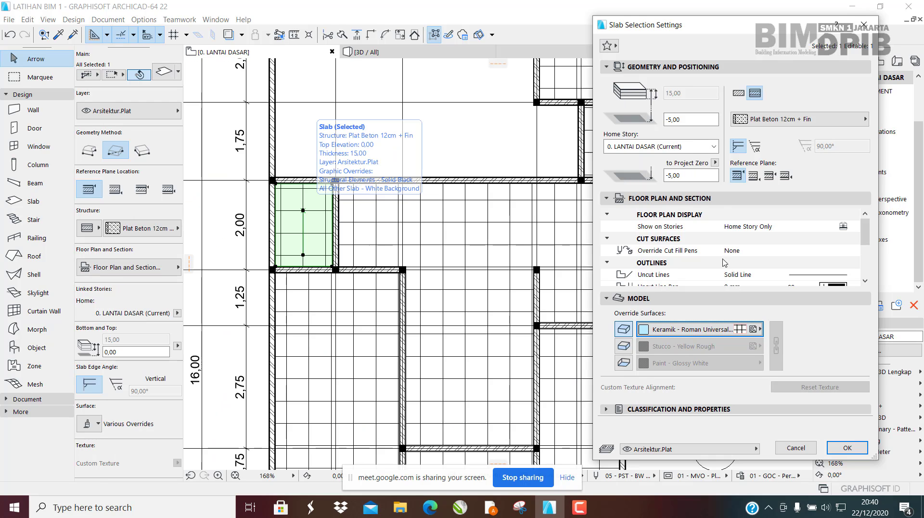
click(694, 177)
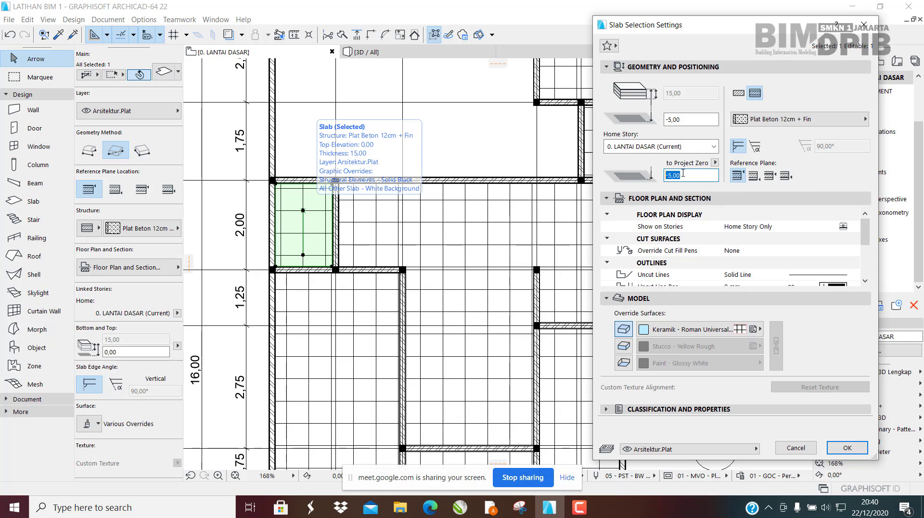
click(838, 448)
scroll(309, 210, up, 2)
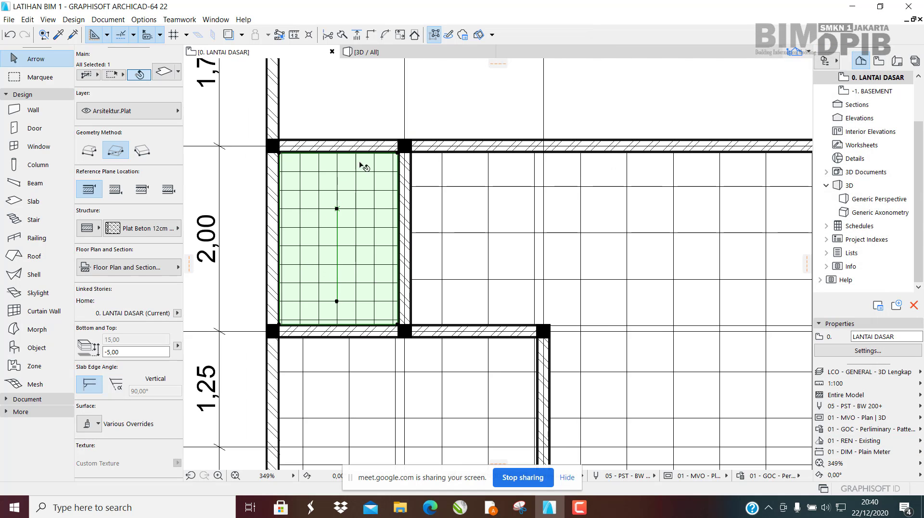
scroll(357, 237, down, 3)
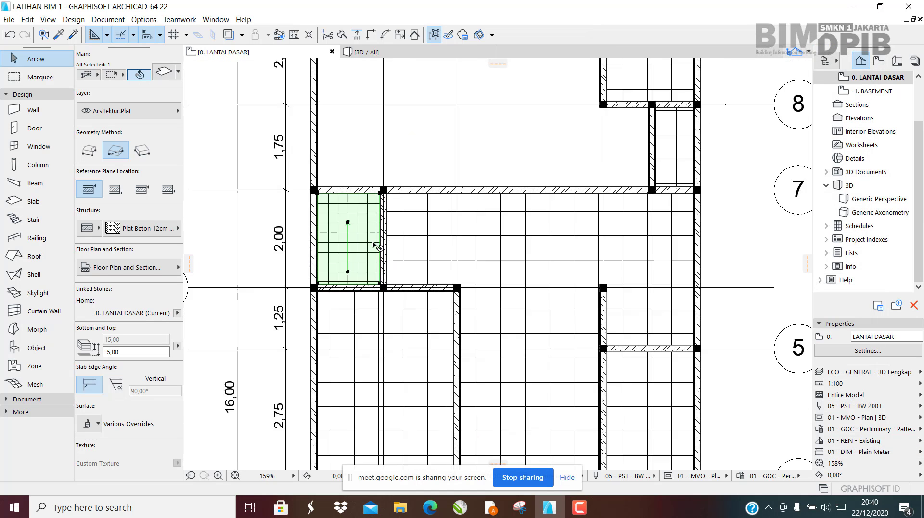
Step: Select the two bathroom slabs in turn and open the rear one's settings to review its level and top surface
click(501, 196)
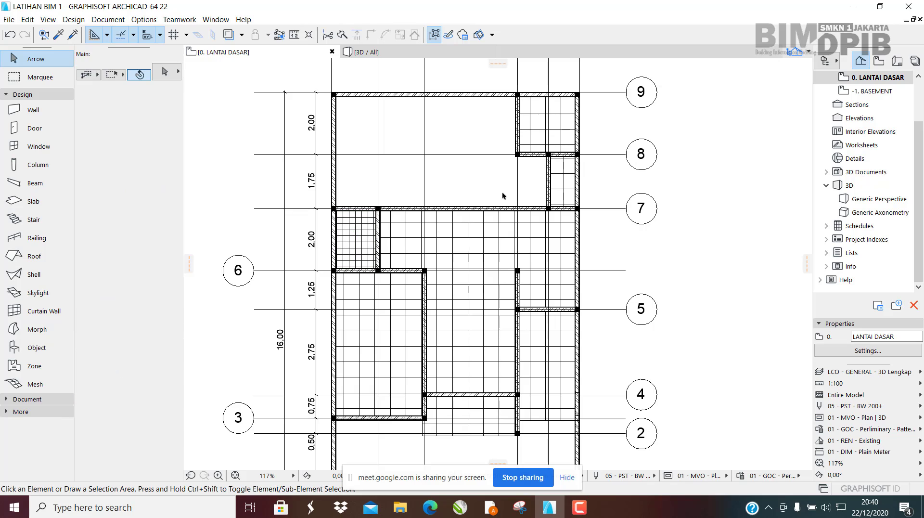
click(561, 187)
click(362, 227)
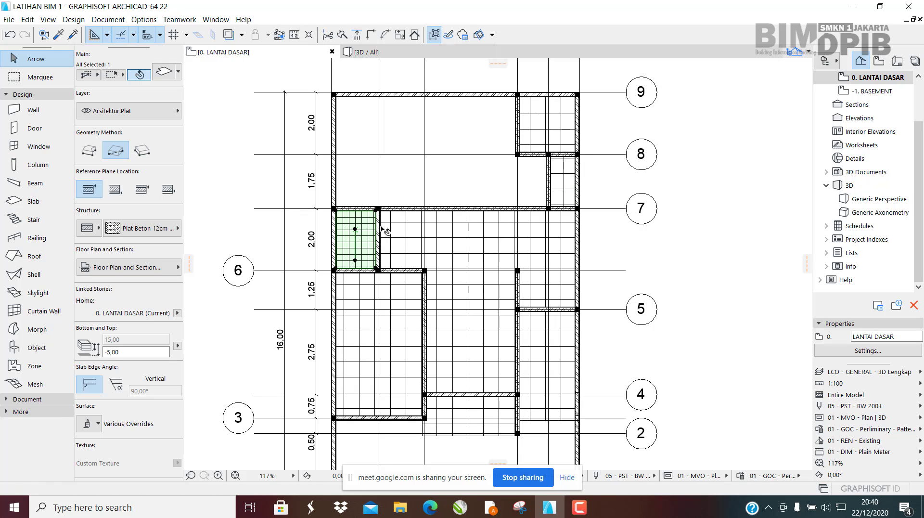
click(562, 192)
scroll(561, 190, up, 2)
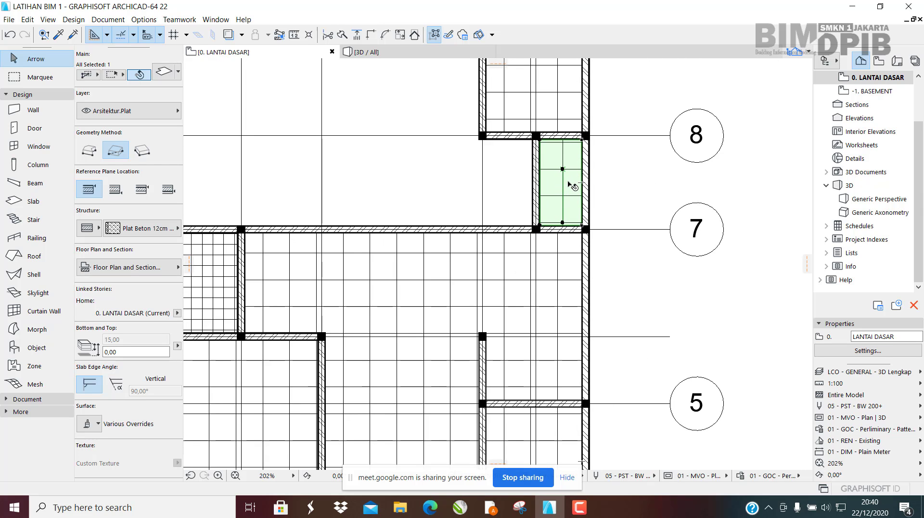
double_click(573, 187)
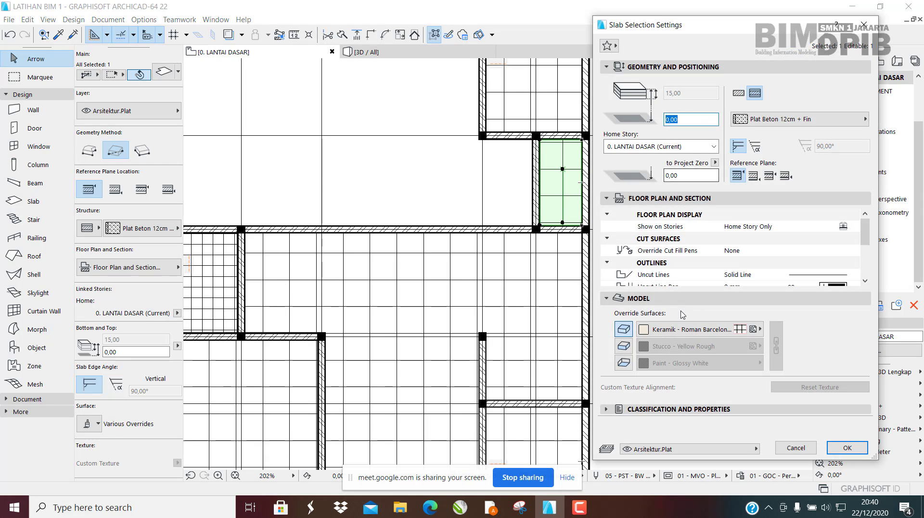
click(686, 330)
key(Escape)
key(Escape)
key(Escape)
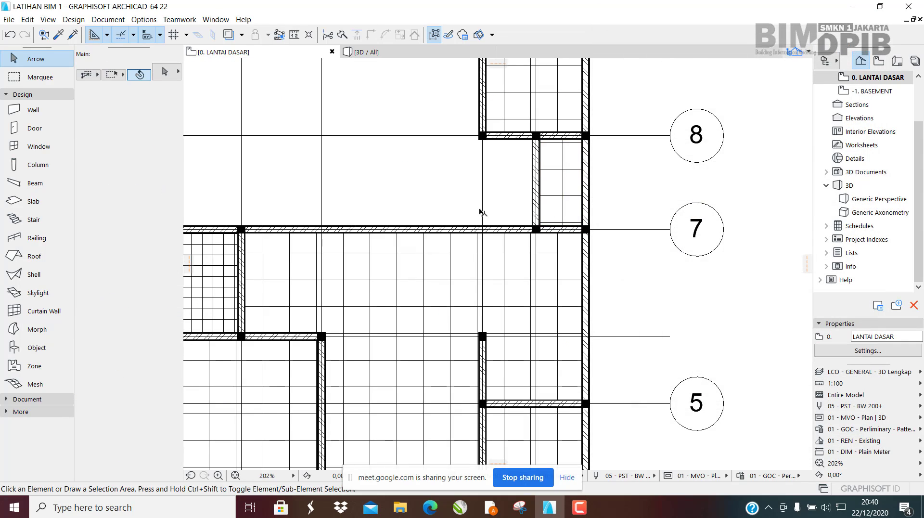
Step: Pick up the A-B/6-7 bathroom slab's settings and transfer them to the rear bathroom slab between grids 7 and 8
scroll(480, 212, down, 4)
scroll(288, 257, up, 3)
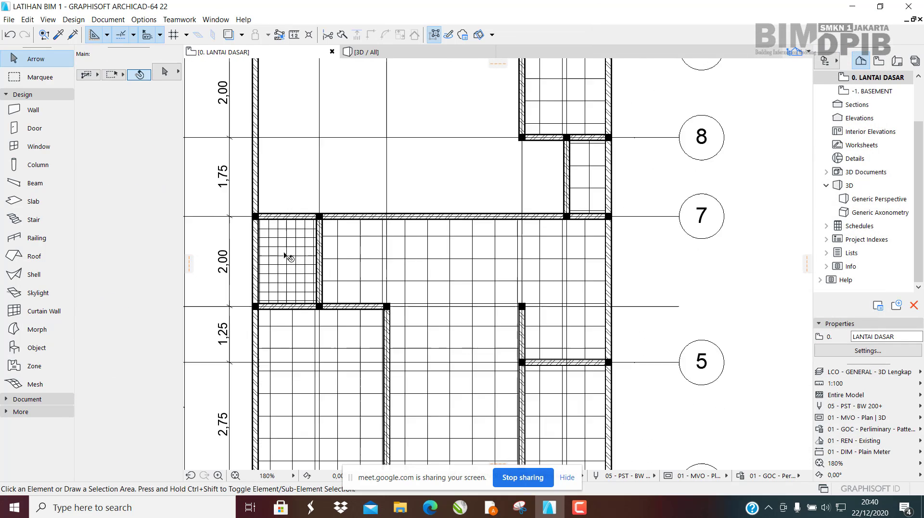
scroll(303, 271, up, 2)
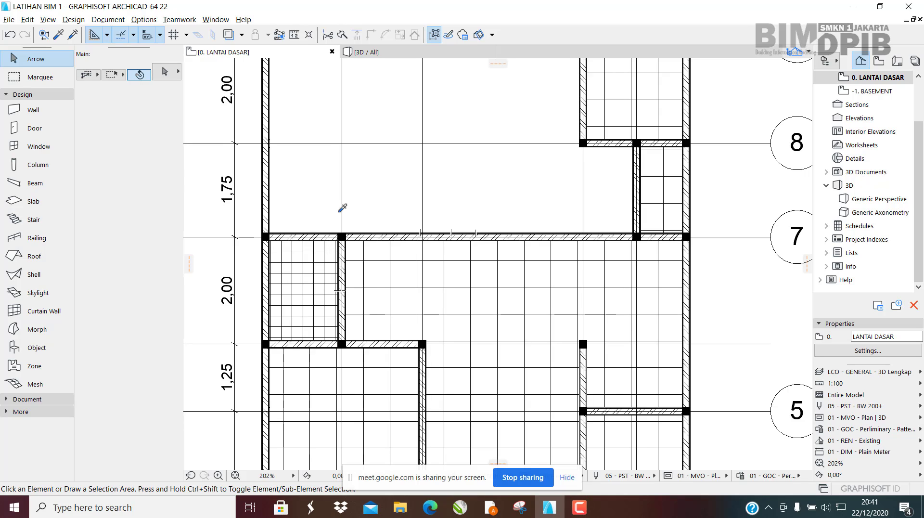
key(alt)
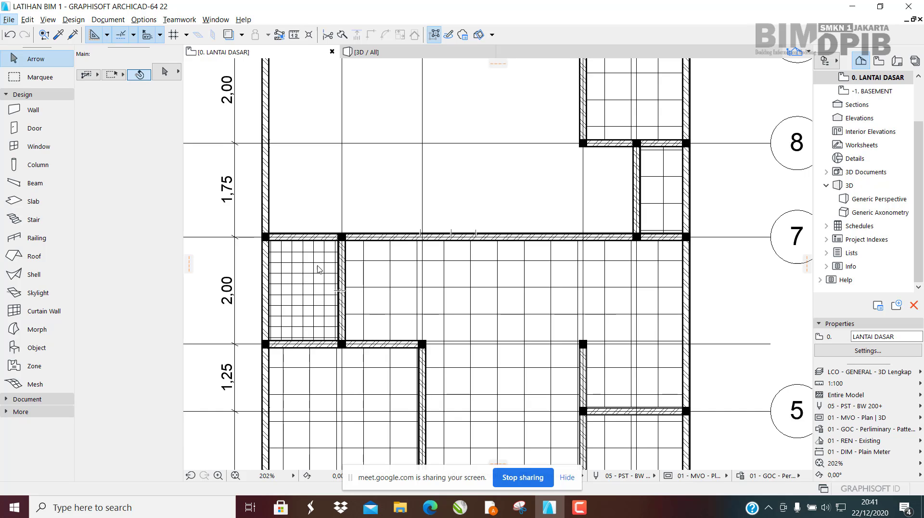
key(alt)
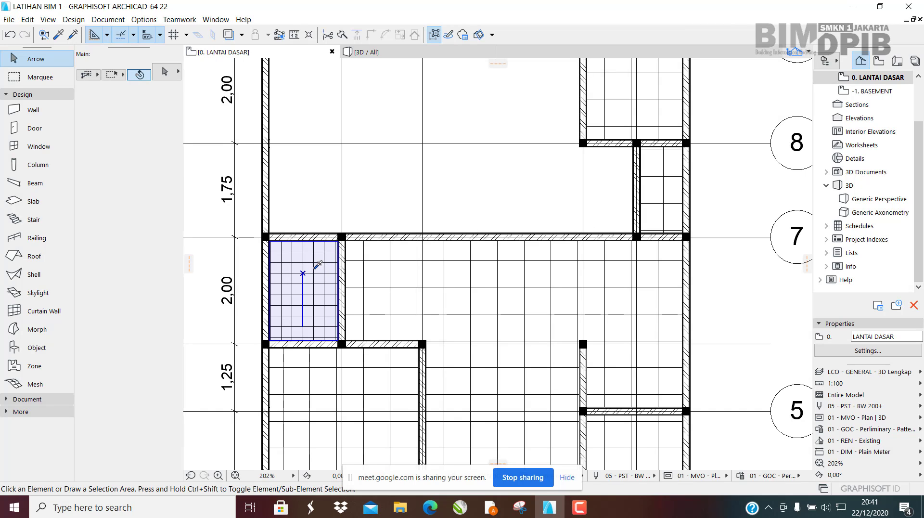
alt+click(314, 263)
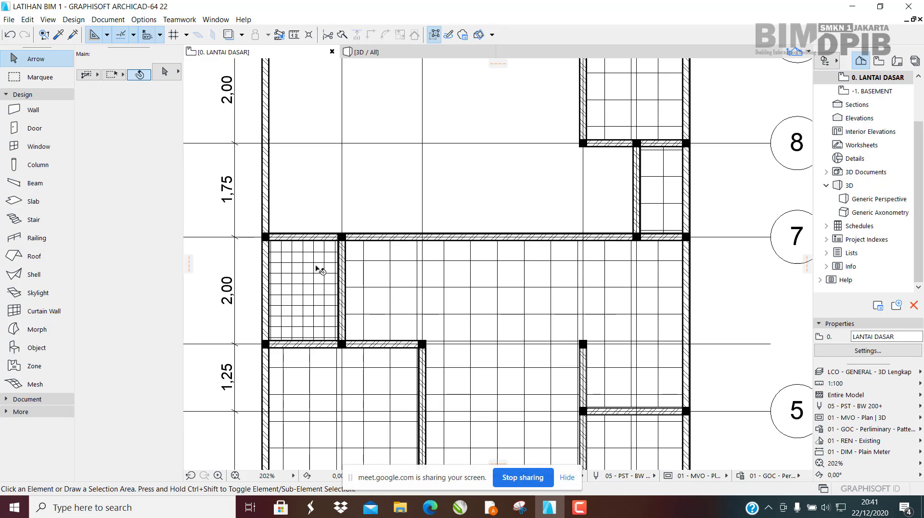
key(alt)
key(alt)
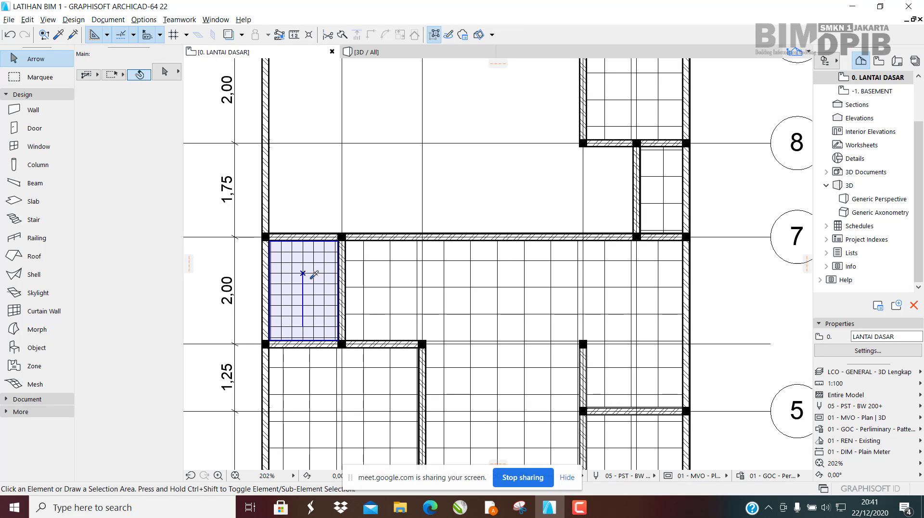
mouse_move(318, 278)
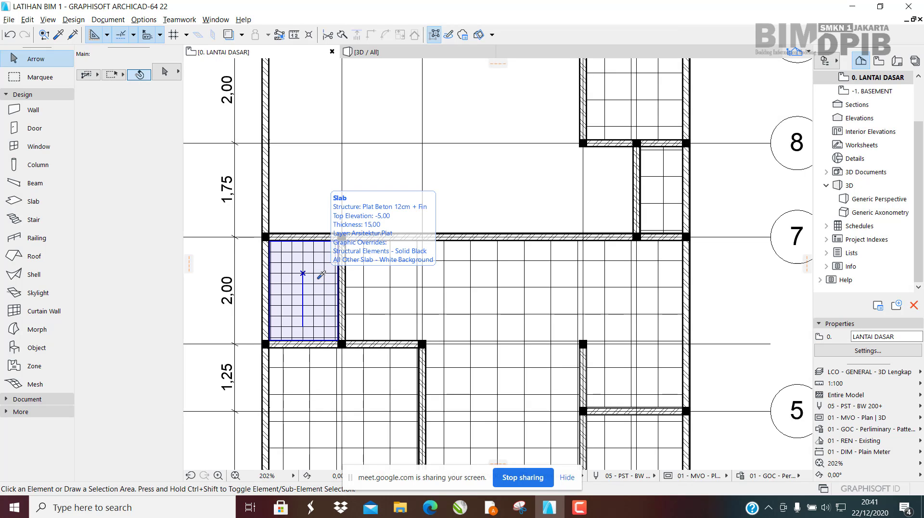
alt+click(321, 274)
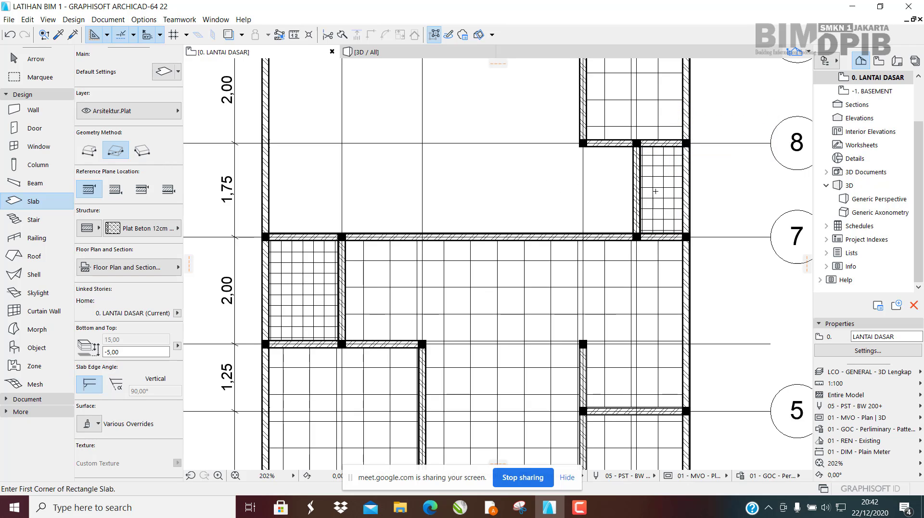
key(Escape)
Step: Open the rear bathroom slab's settings and check its level and top surface against the other bathroom
click(666, 190)
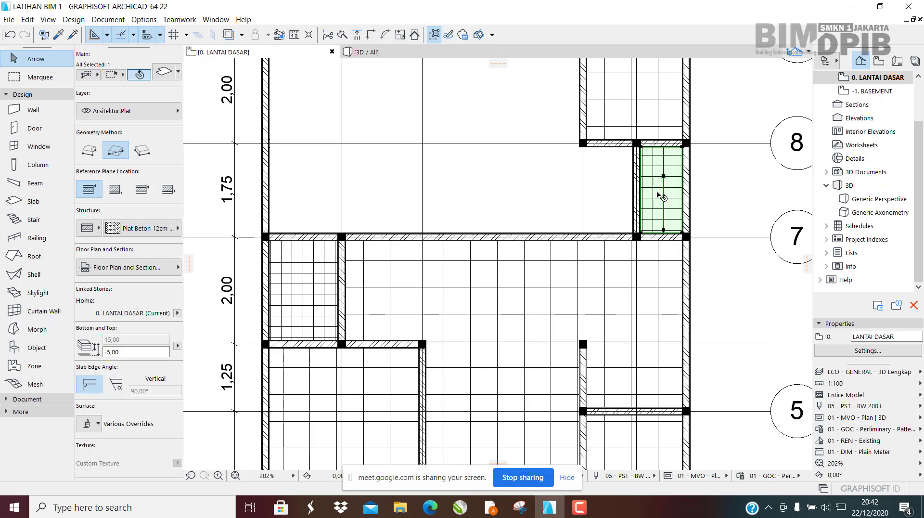
key(Escape)
click(656, 196)
double_click(675, 177)
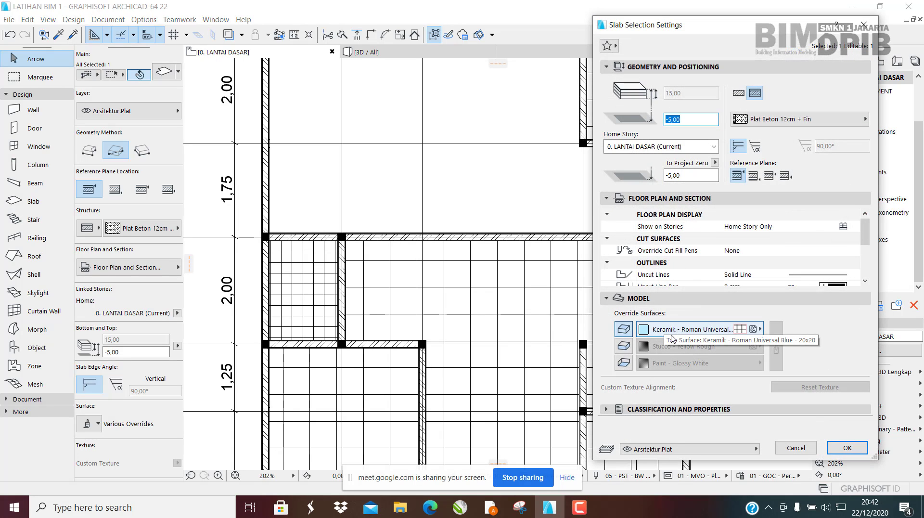
click(683, 329)
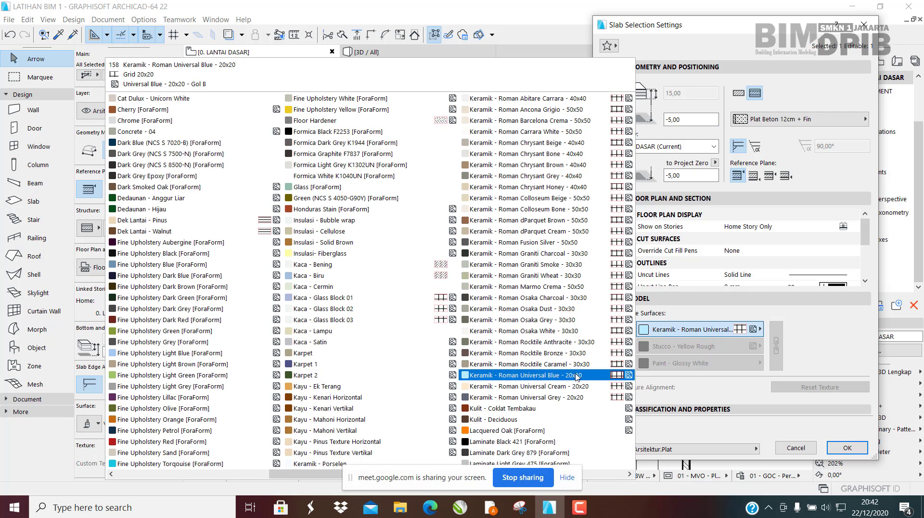
click(810, 199)
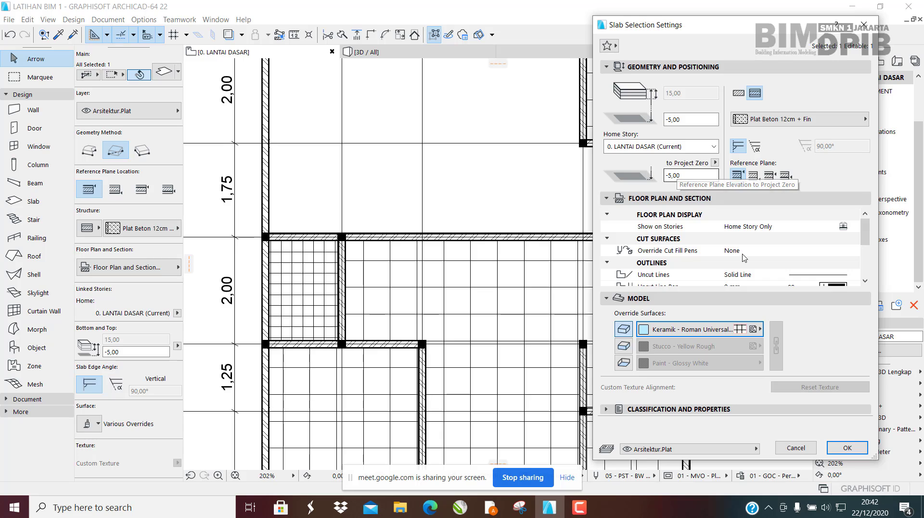
click(849, 448)
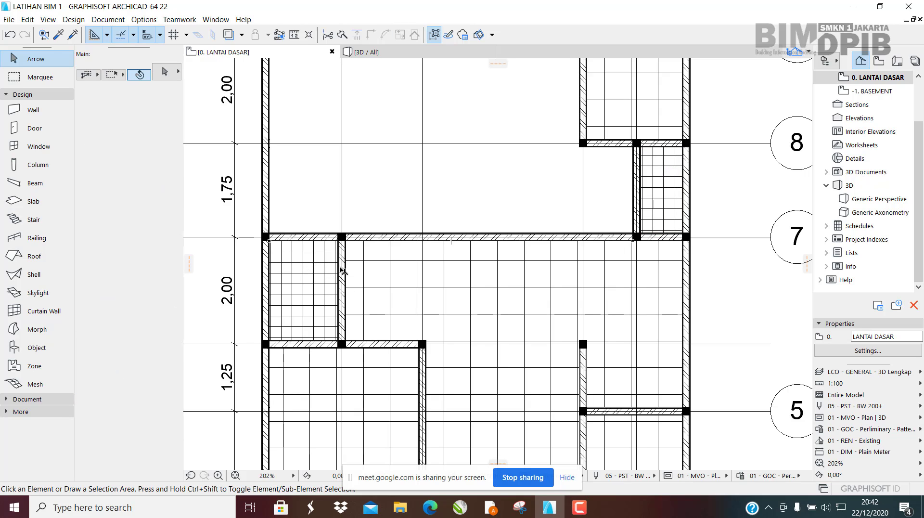
Step: Pick up the A-B/6-7 bathroom slab's settings again and undo the last beam change
click(322, 264)
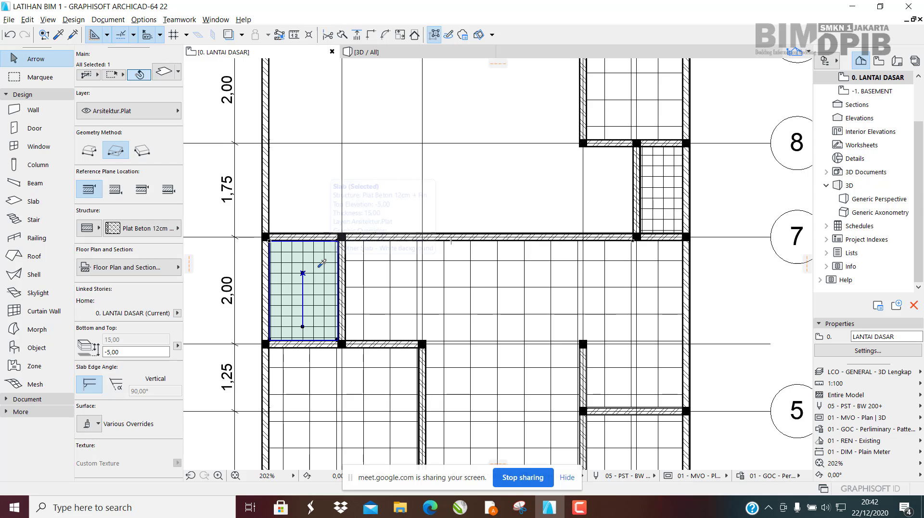
alt+click(321, 263)
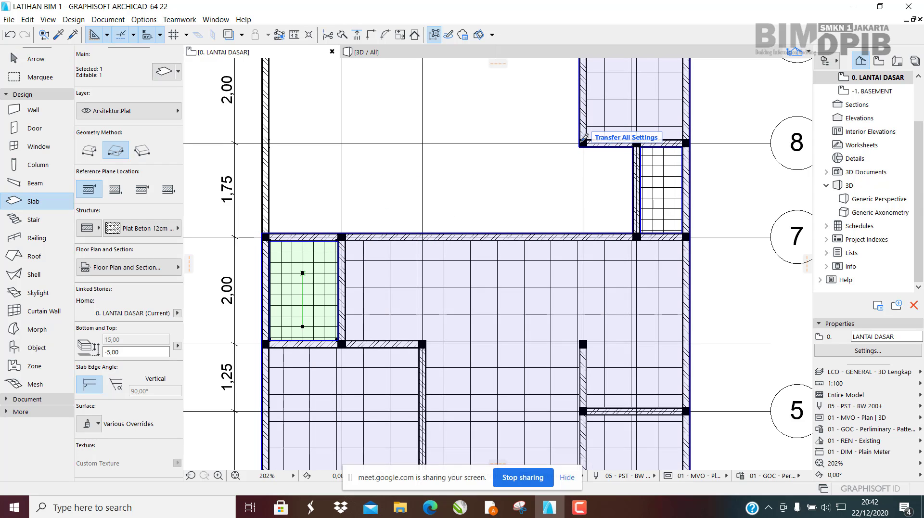
middle_drag(615, 126, 613, 139)
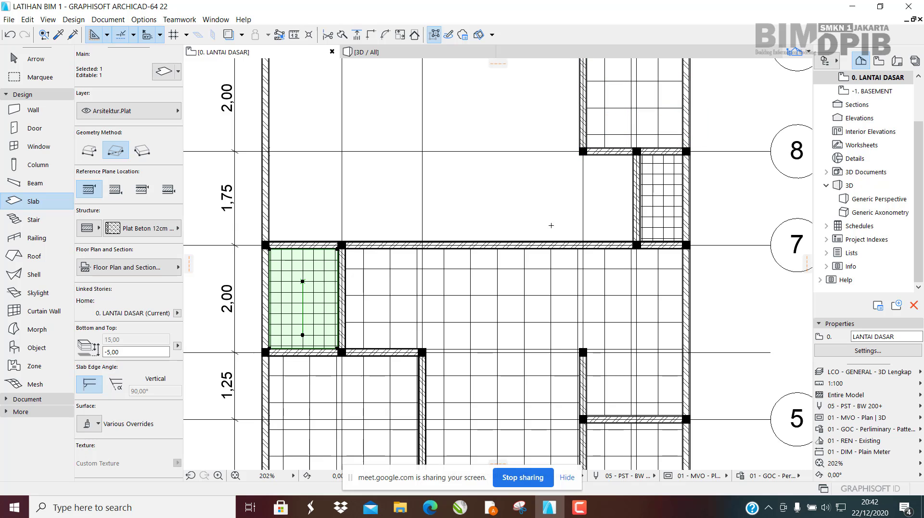
key(ctrl+z)
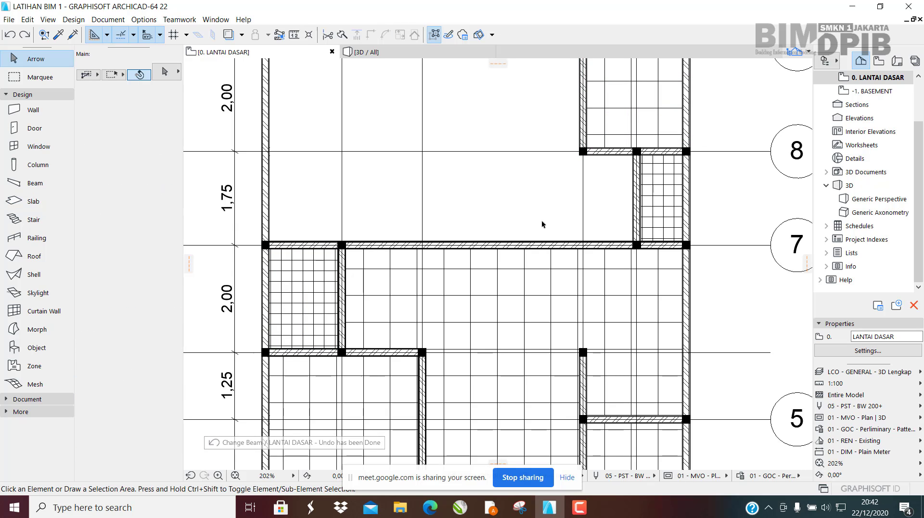
Step: Try transferring the A-B/6-7 bathroom slab's settings to the main floor slab and undo the transfer
click(662, 207)
click(303, 284)
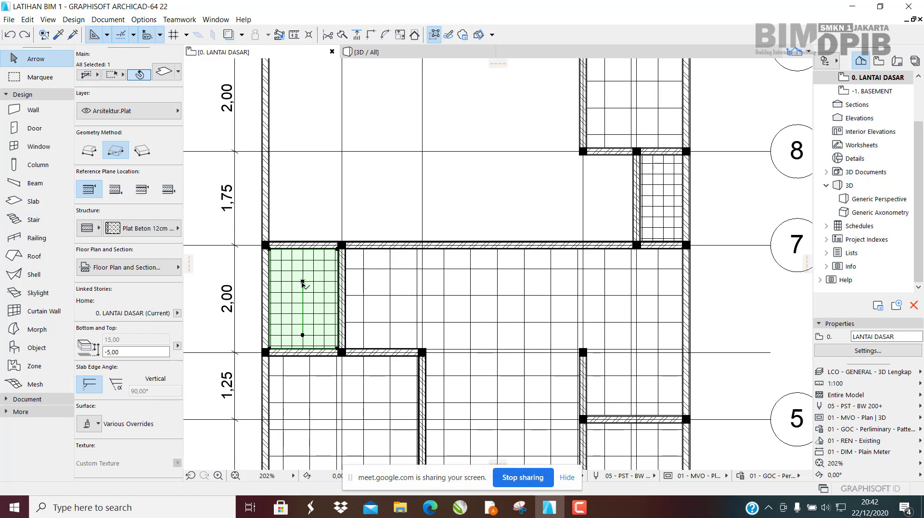
alt+click(325, 272)
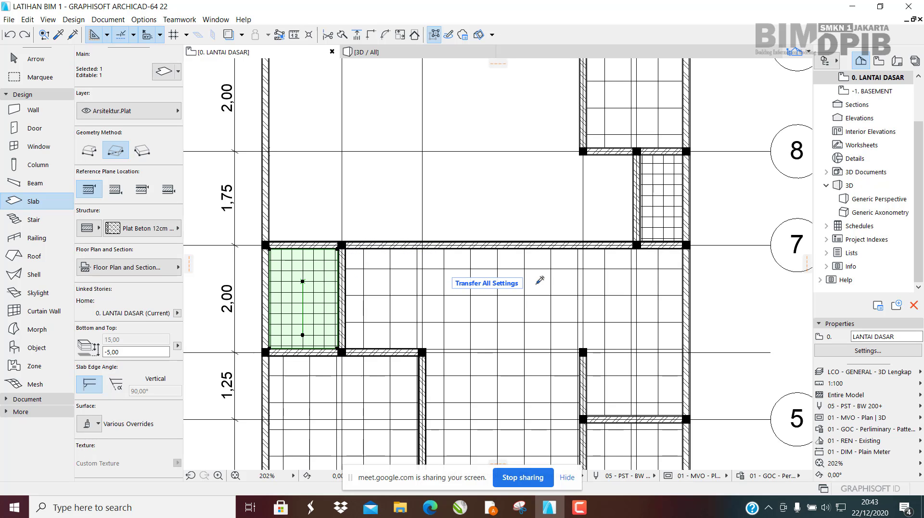
ctrl+alt+click(487, 304)
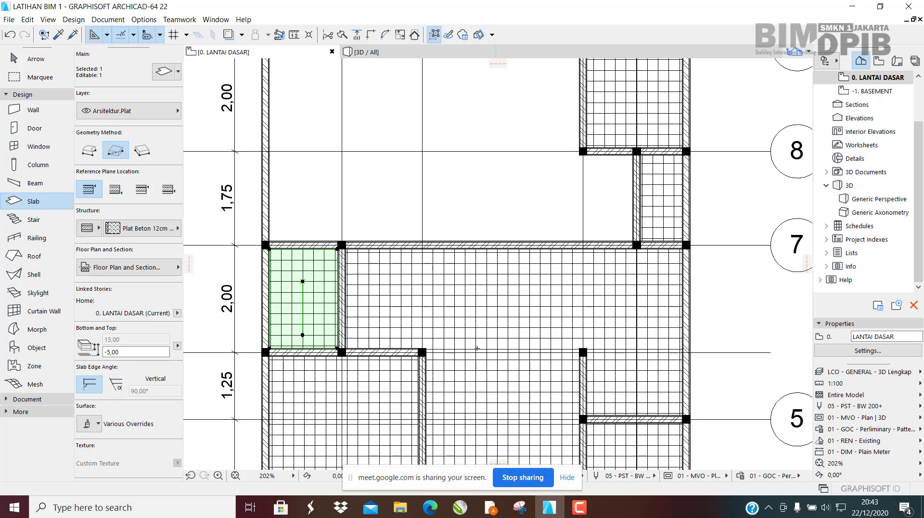
key(ctrl+z)
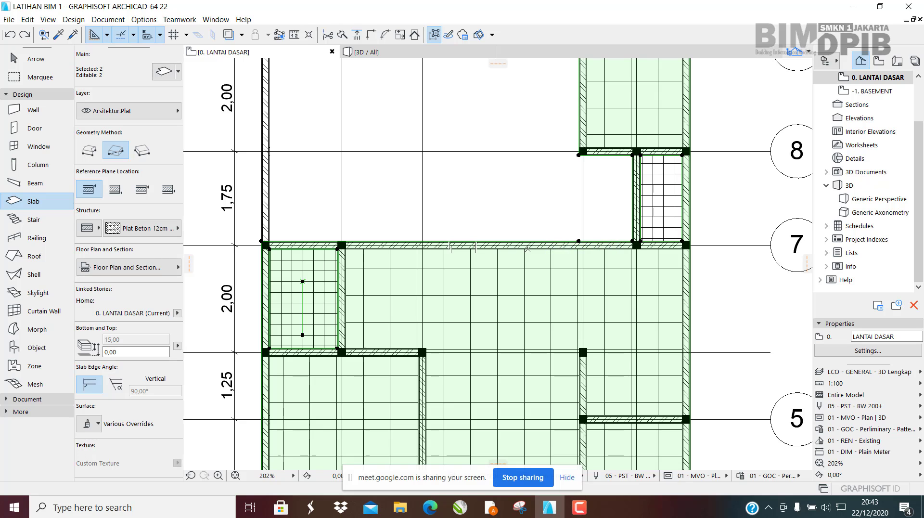
key(Escape)
Step: Inspect the beams around the rear room between grids 8 and 9, checking its inner side beam
middle_drag(537, 256, 554, 304)
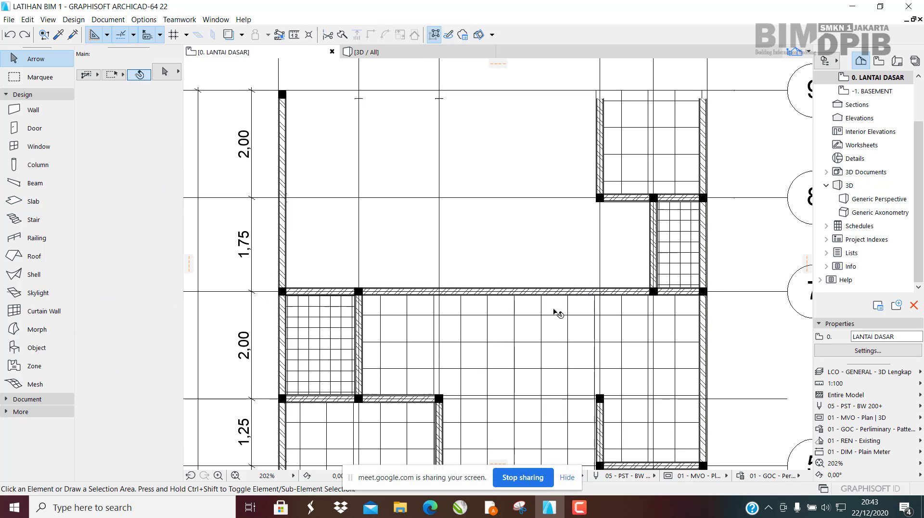
click(479, 296)
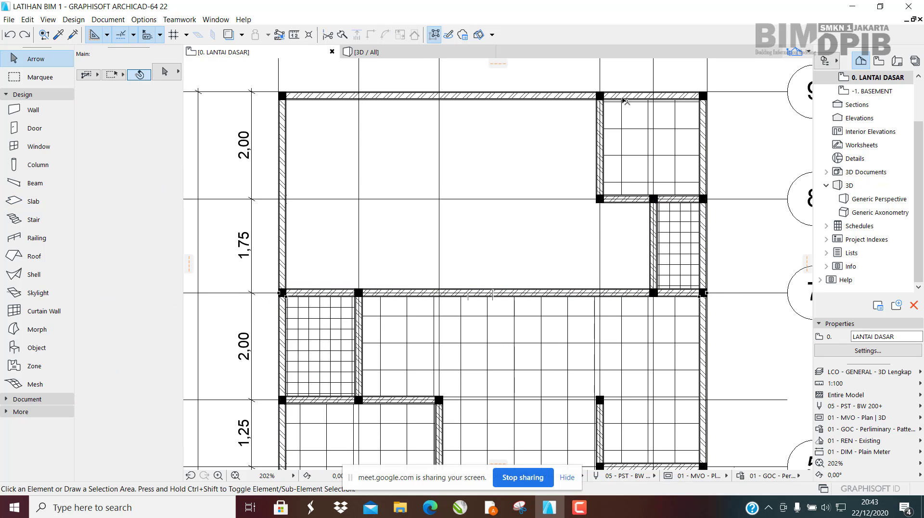
click(602, 98)
scroll(603, 96, up, 5)
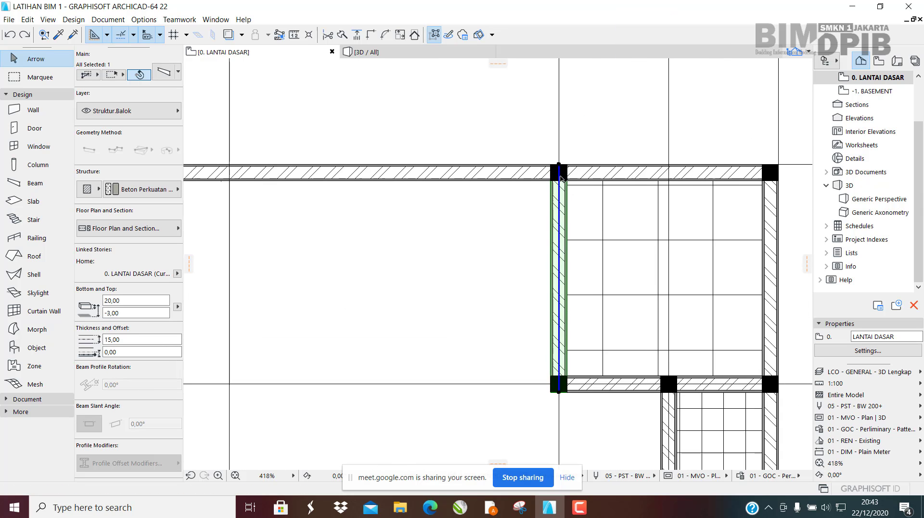
scroll(568, 150, down, 3)
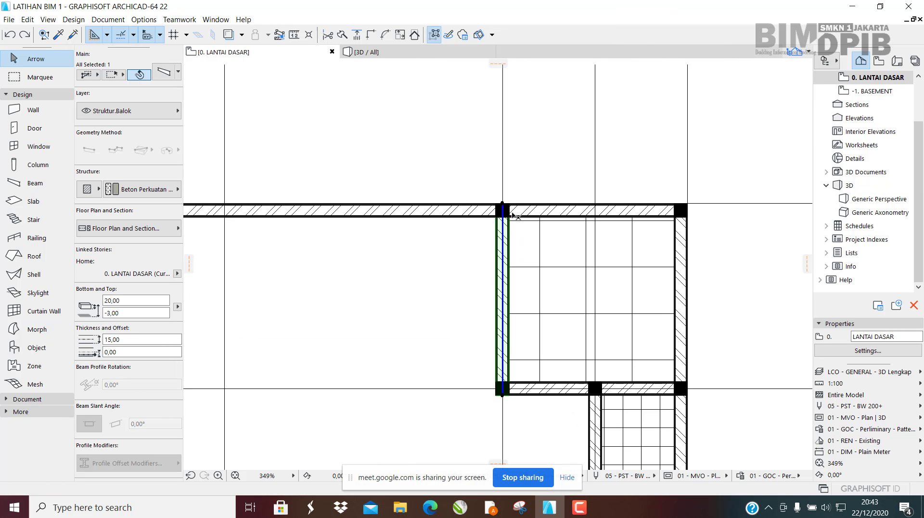
key(Escape)
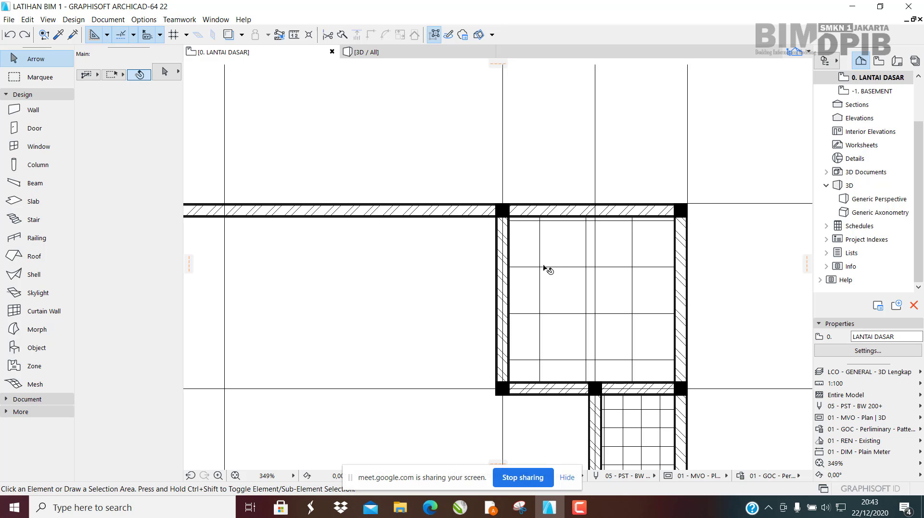
Step: Pick up the settings of the bathroom slab between grids 6 and 7
scroll(544, 265, down, 5)
middle_drag(399, 354, 438, 297)
middle_drag(496, 252, 479, 175)
scroll(453, 243, up, 2)
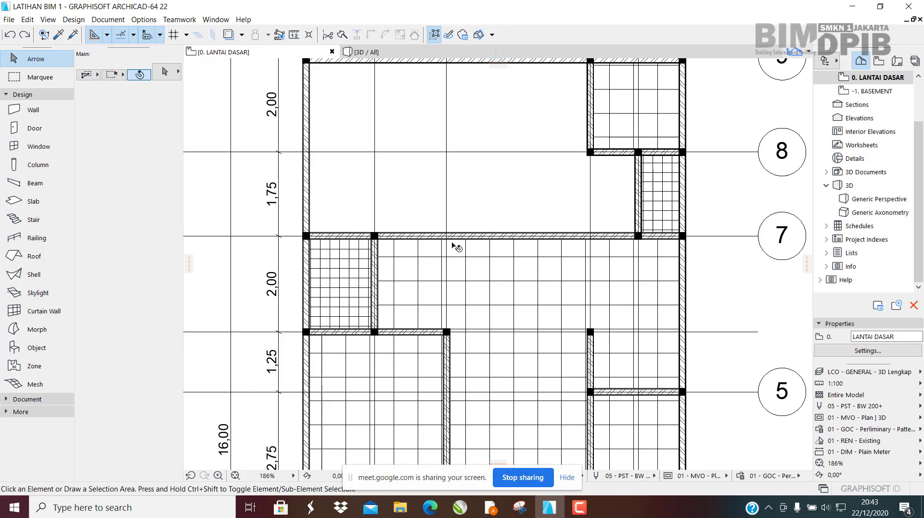
scroll(453, 245, up, 1)
click(343, 259)
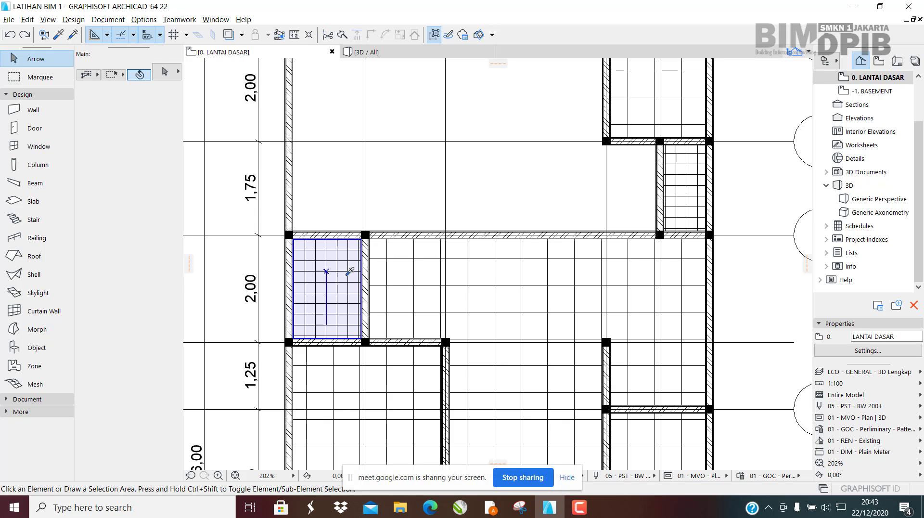
scroll(438, 247, down, 2)
middle_drag(494, 233, 499, 177)
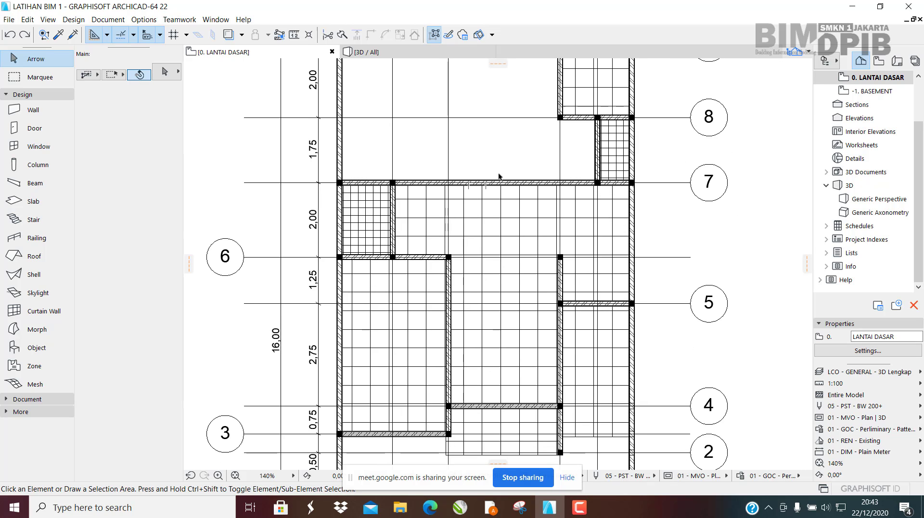
scroll(498, 189, down, 3)
middle_drag(543, 284, 500, 245)
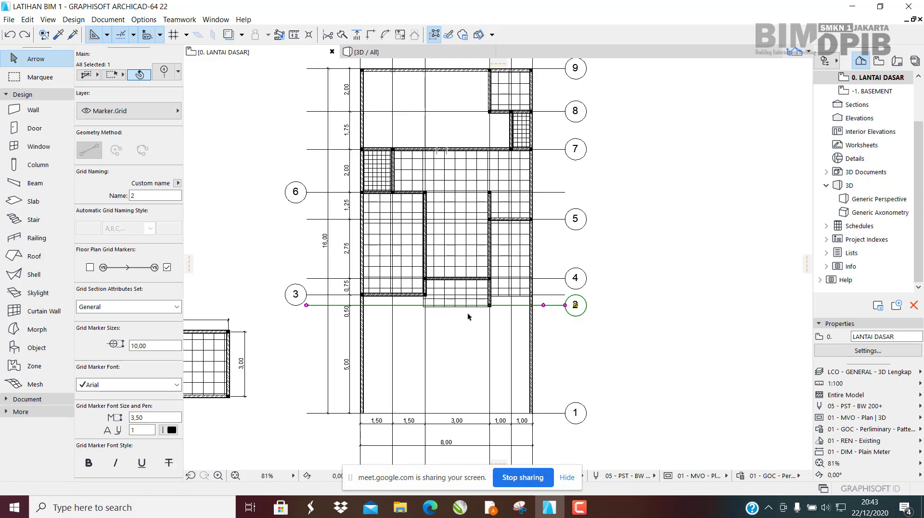
scroll(445, 306, up, 2)
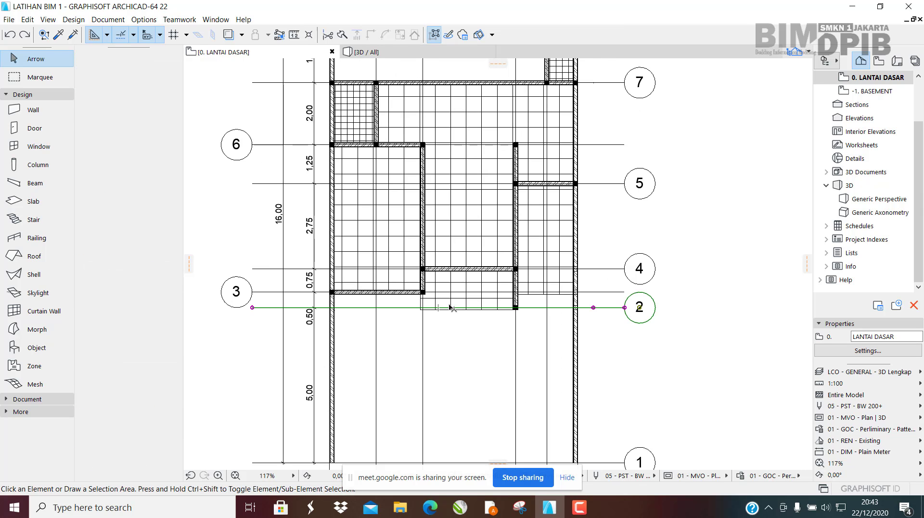
click(463, 308)
scroll(439, 305, up, 4)
scroll(446, 258, up, 2)
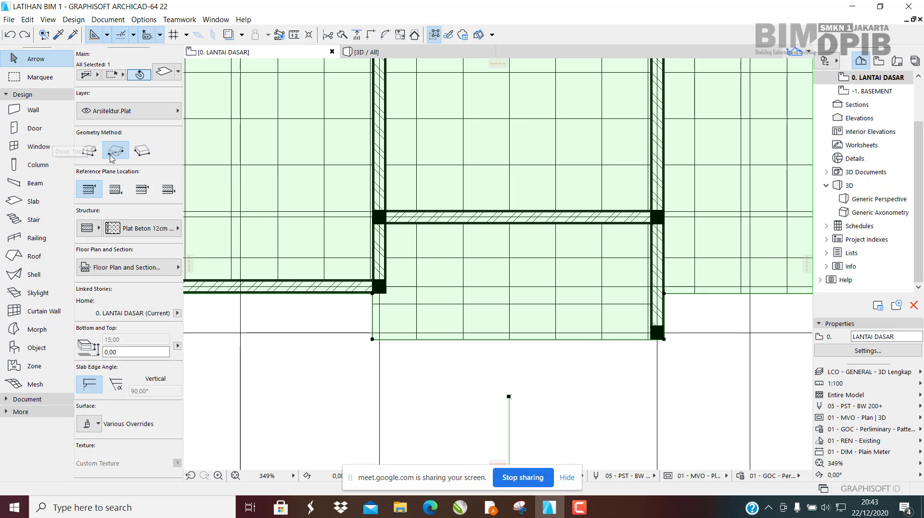
key(Escape)
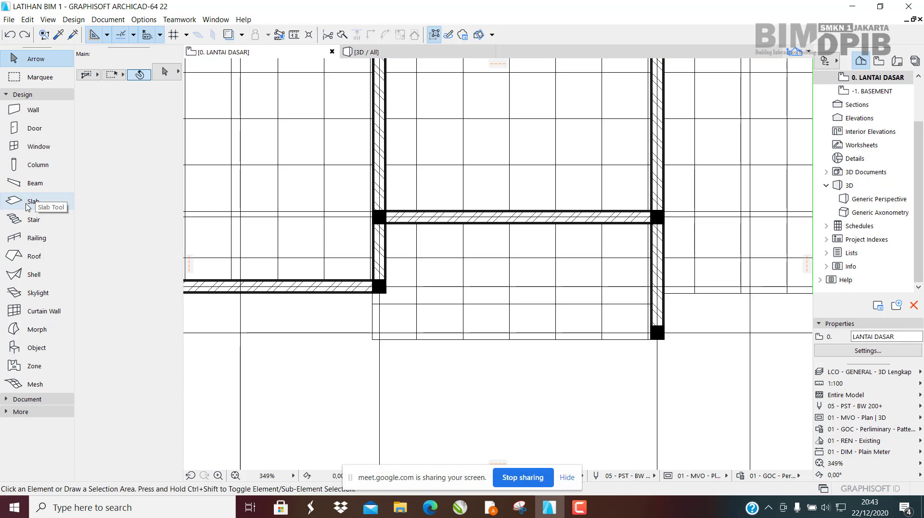
click(48, 201)
click(90, 155)
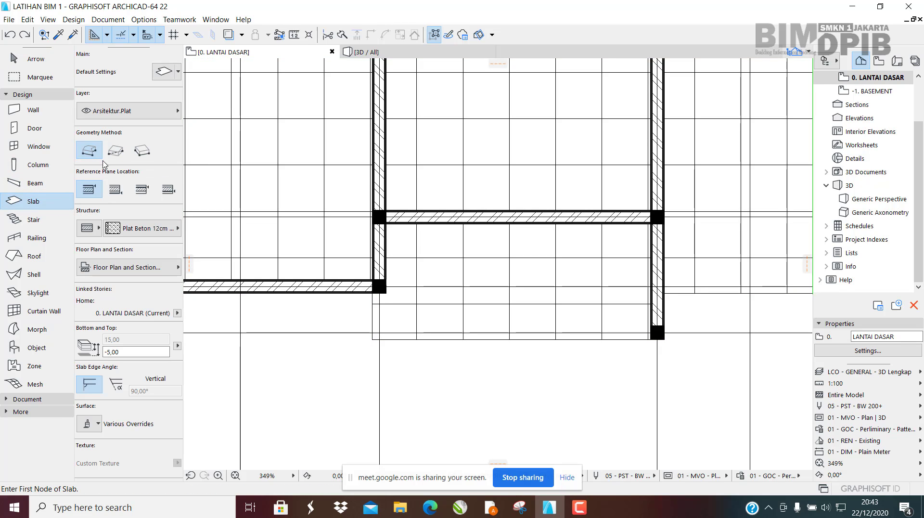
scroll(466, 359, up, 2)
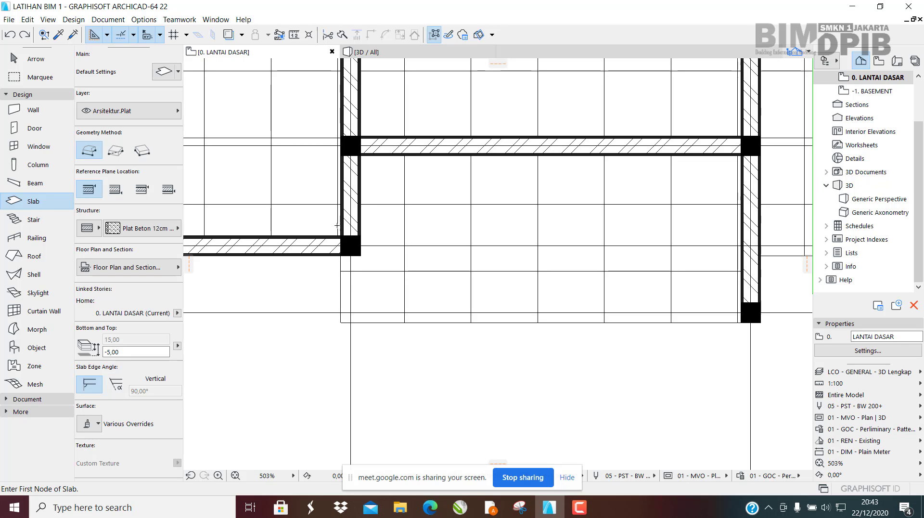
click(115, 152)
key(Escape)
Step: Try to subtract a rectangle from the main floor slab over the front terrace between grids 4 and 2, and undo the cut
click(457, 280)
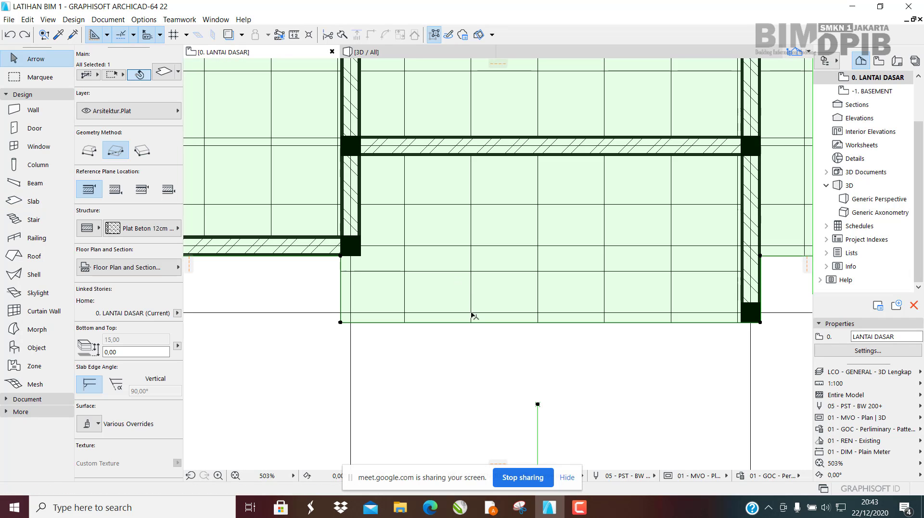
click(457, 323)
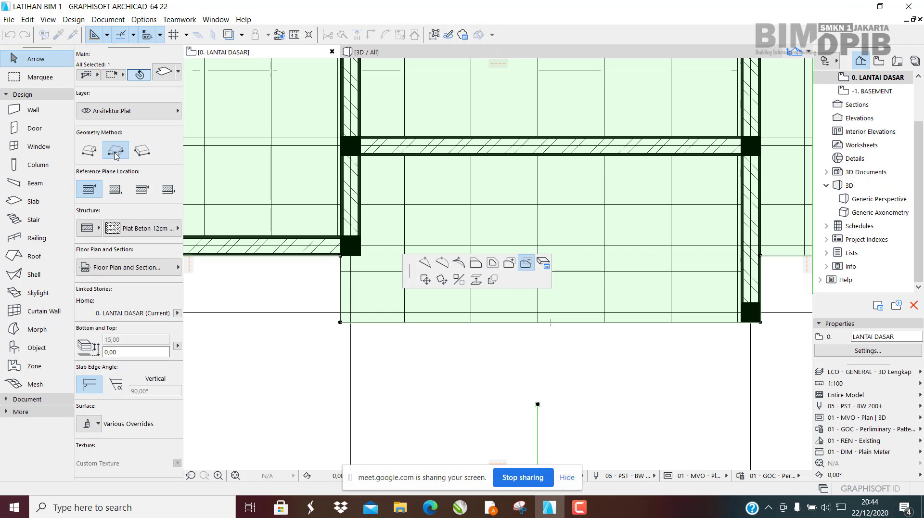
click(341, 323)
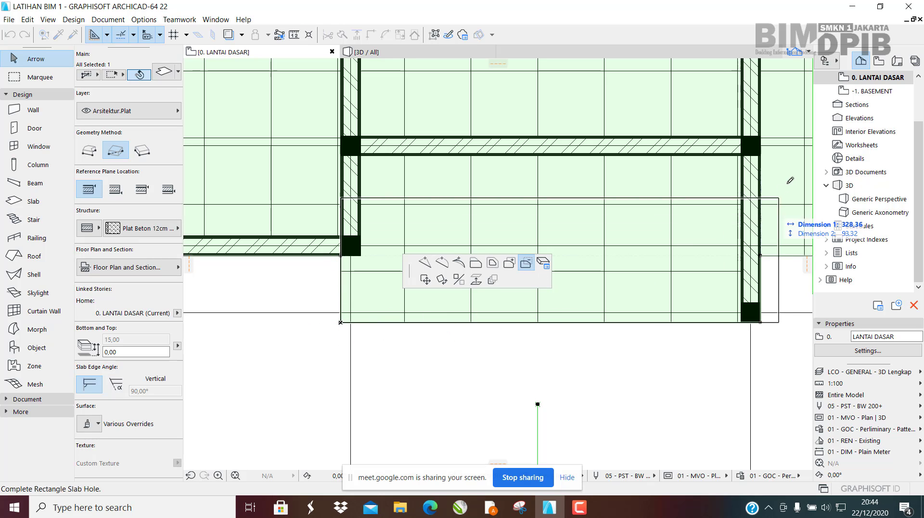
click(743, 155)
scroll(354, 173, up, 1)
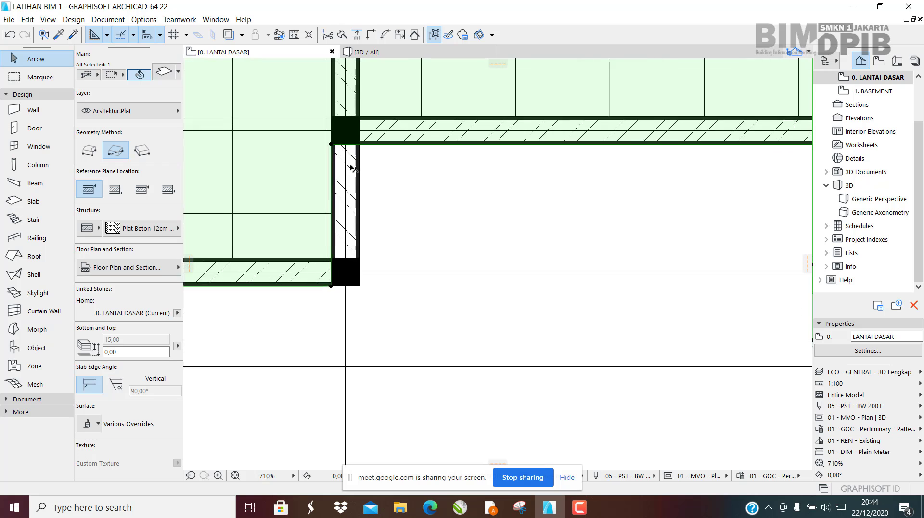
scroll(352, 168, up, 2)
key(ctrl+z)
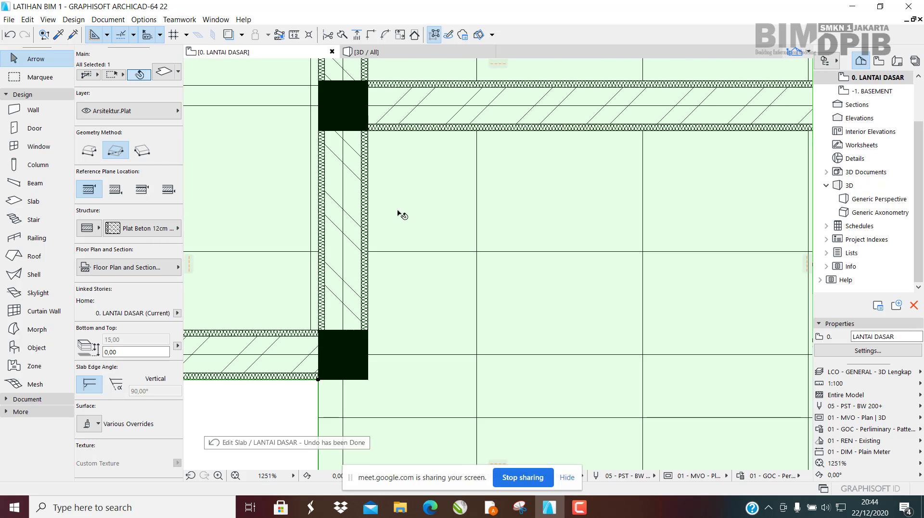
Step: Subtract a polygonal terrace area between grids 4 and 2 from the main floor slab, following the inner faces of the surrounding beams and columns
scroll(402, 236, down, 3)
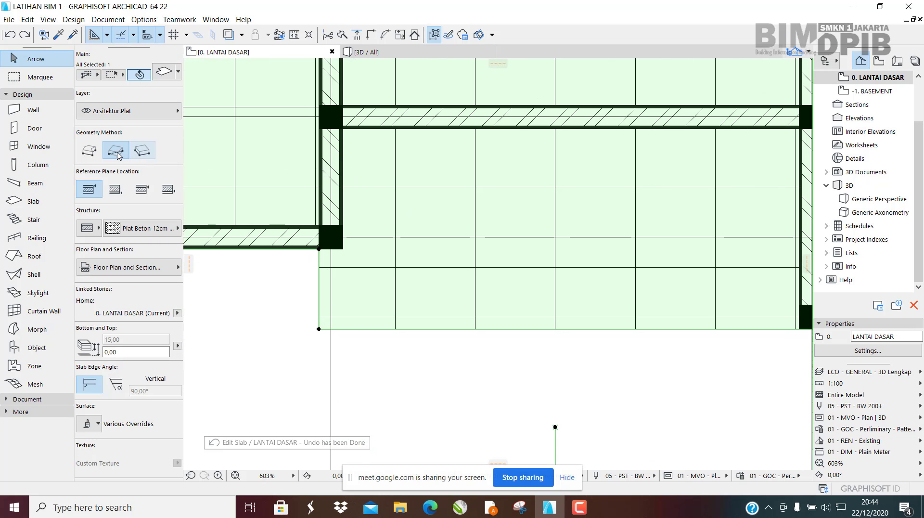
click(89, 150)
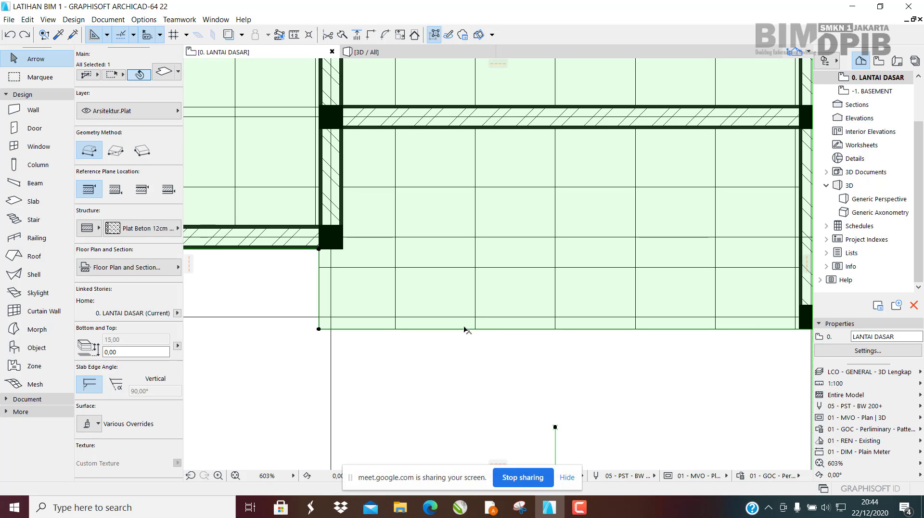
click(484, 329)
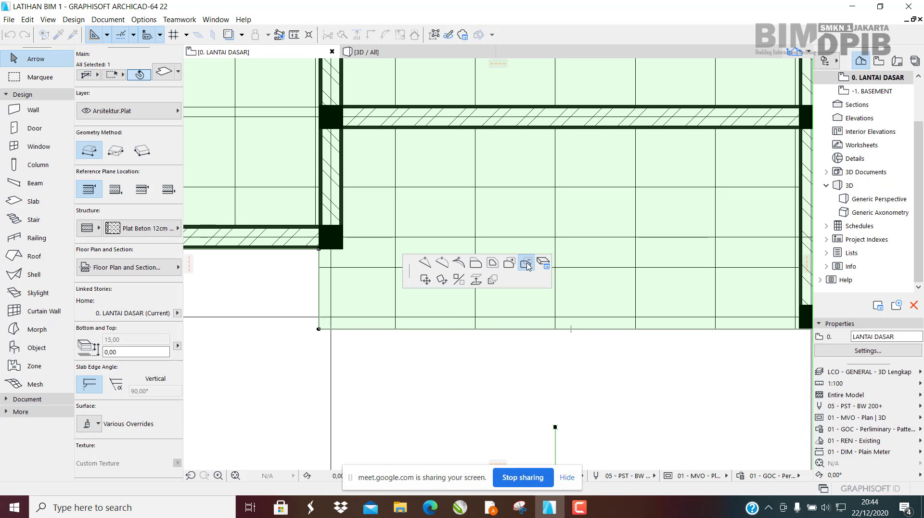
scroll(306, 267, up, 2)
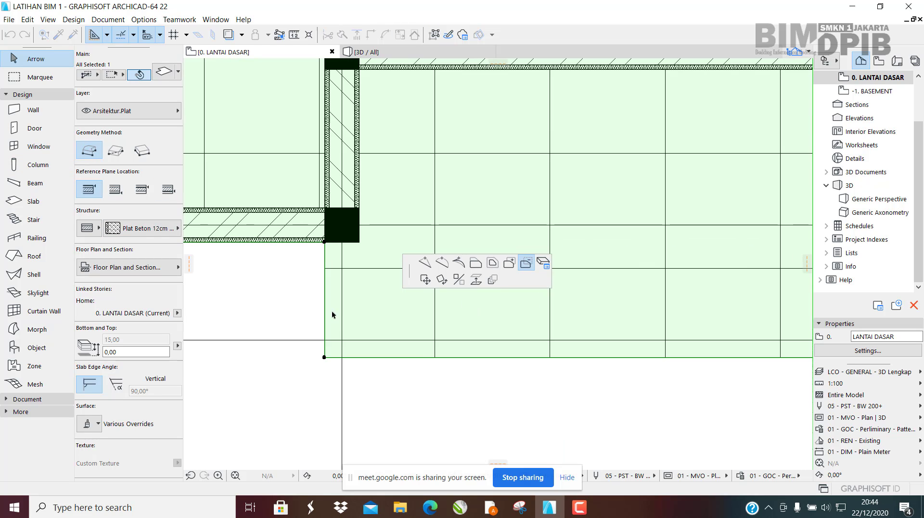
click(324, 359)
scroll(323, 245, up, 4)
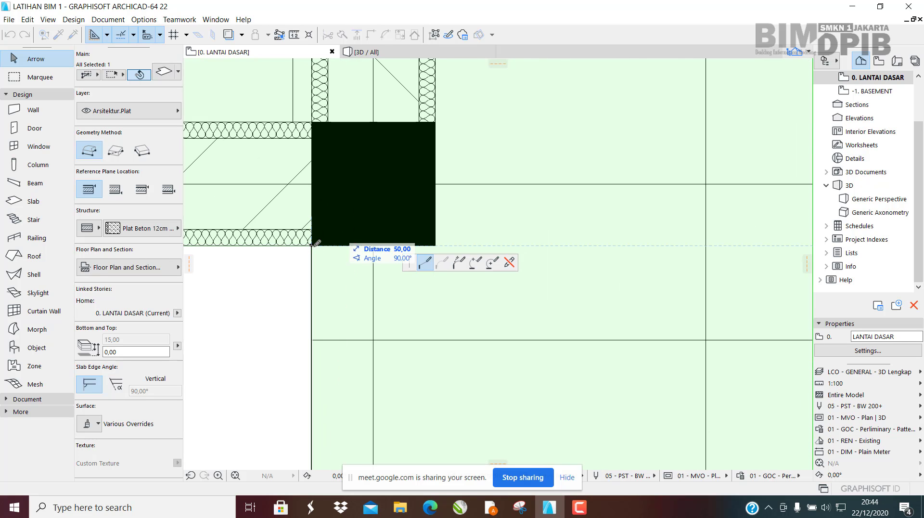
scroll(308, 248, down, 3)
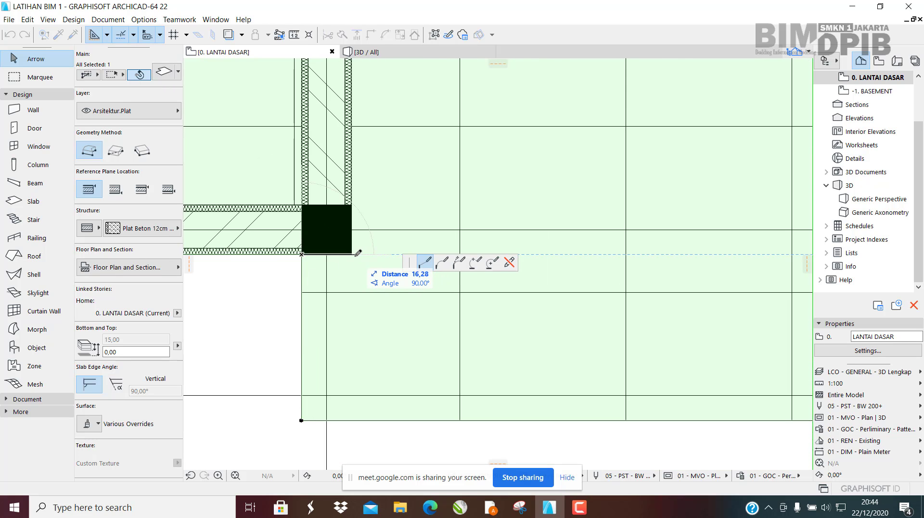
scroll(355, 250, down, 3)
scroll(355, 231, up, 3)
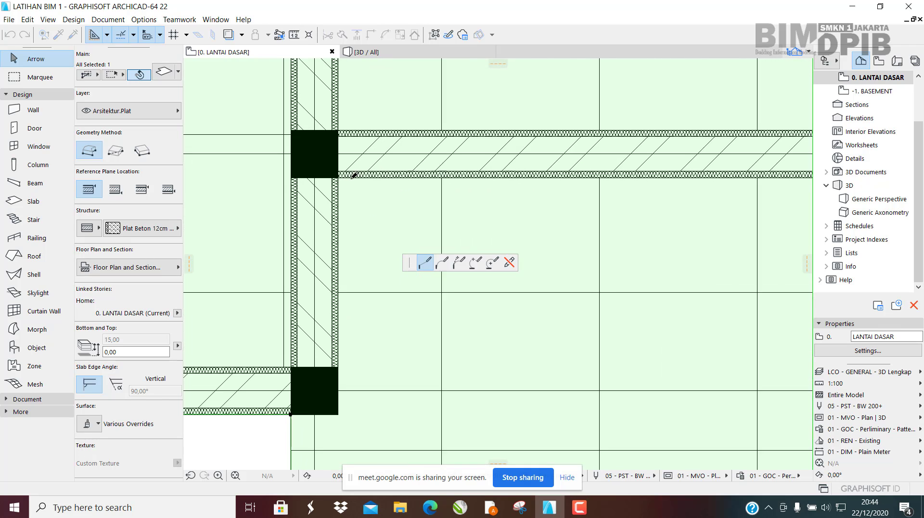
scroll(346, 174, down, 4)
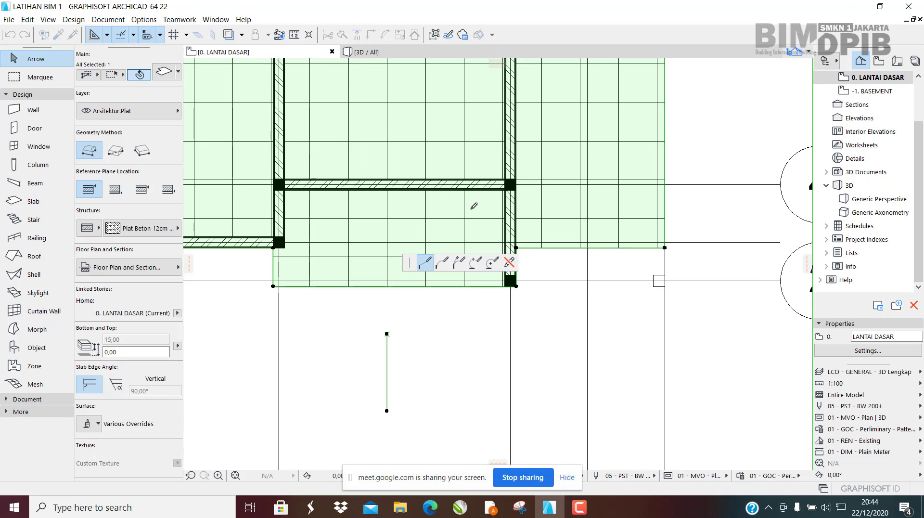
scroll(493, 199, up, 4)
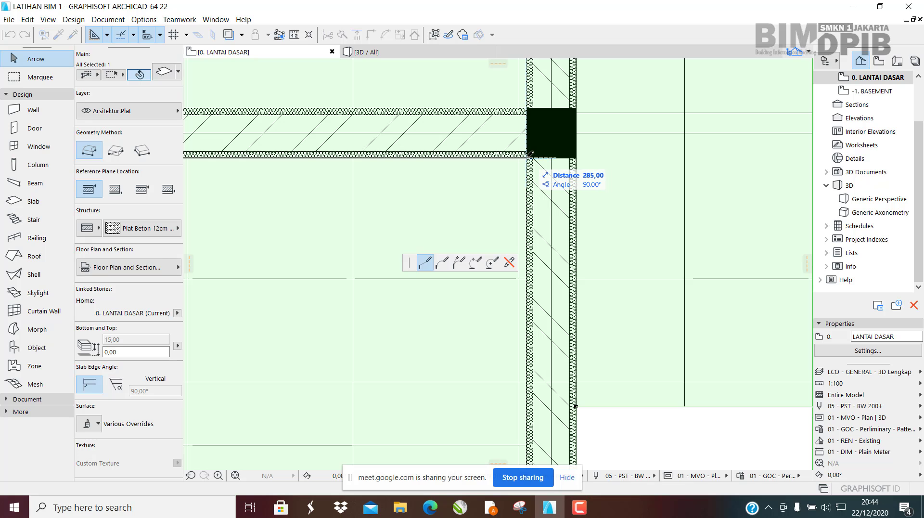
scroll(525, 158, down, 2)
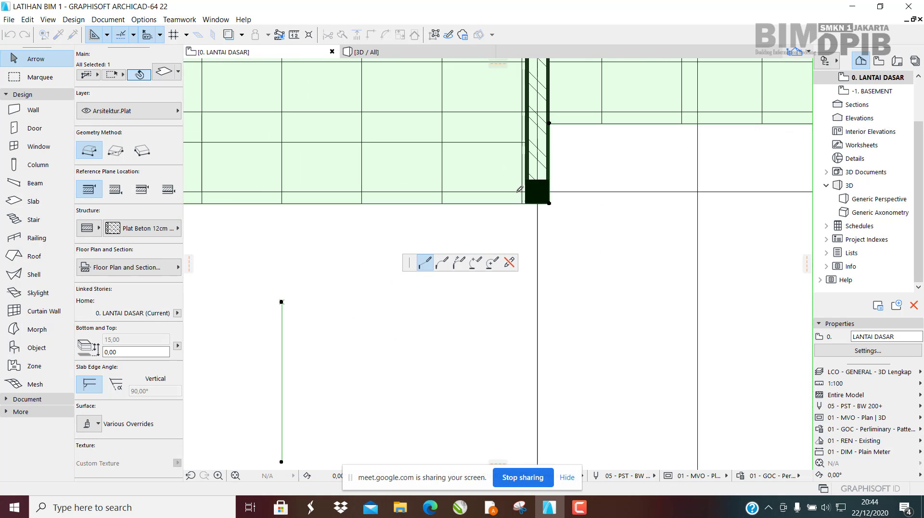
scroll(520, 189, up, 2)
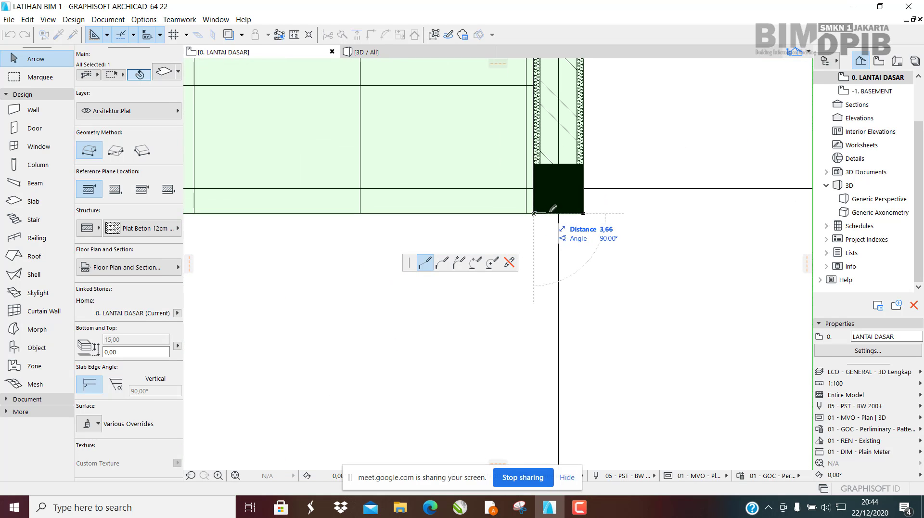
scroll(552, 208, down, 5)
scroll(416, 212, up, 2)
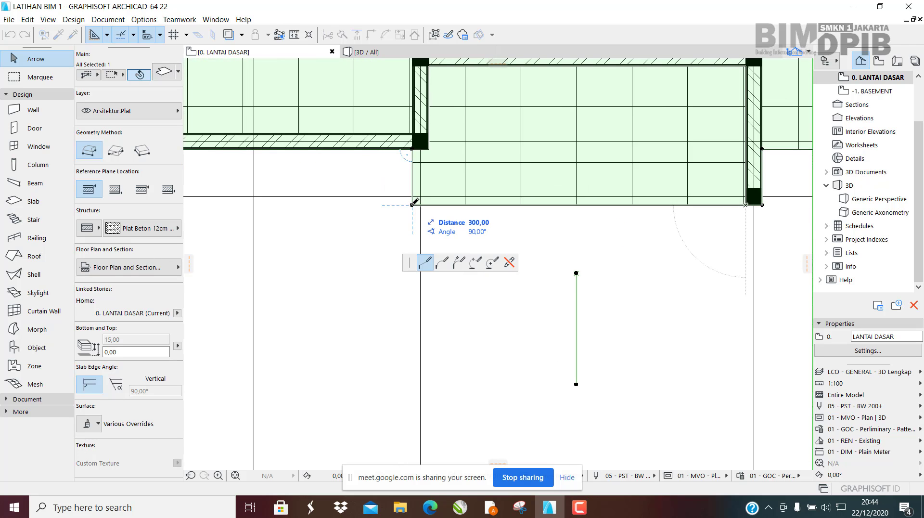
double_click(412, 205)
middle_drag(504, 153, 445, 240)
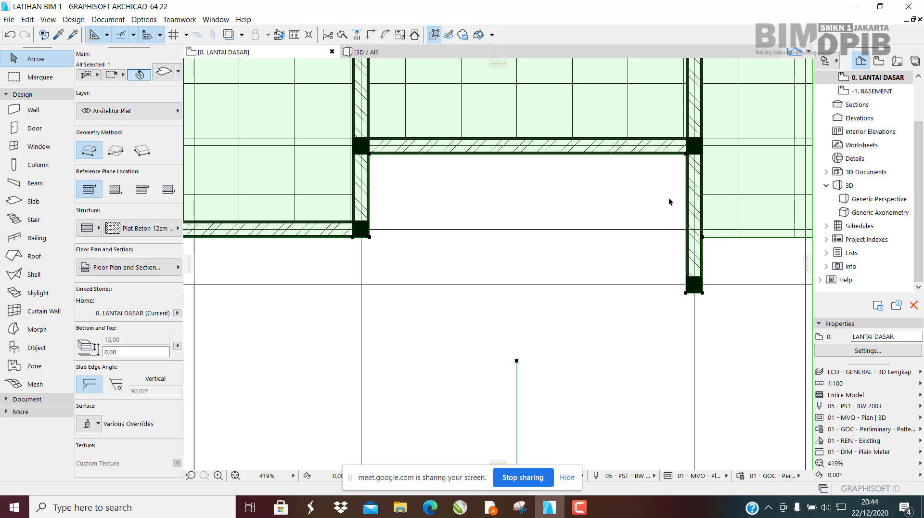
Step: Deselect the main floor slab and check the cut edge around the terrace's grid 3 column
scroll(486, 229, down, 1)
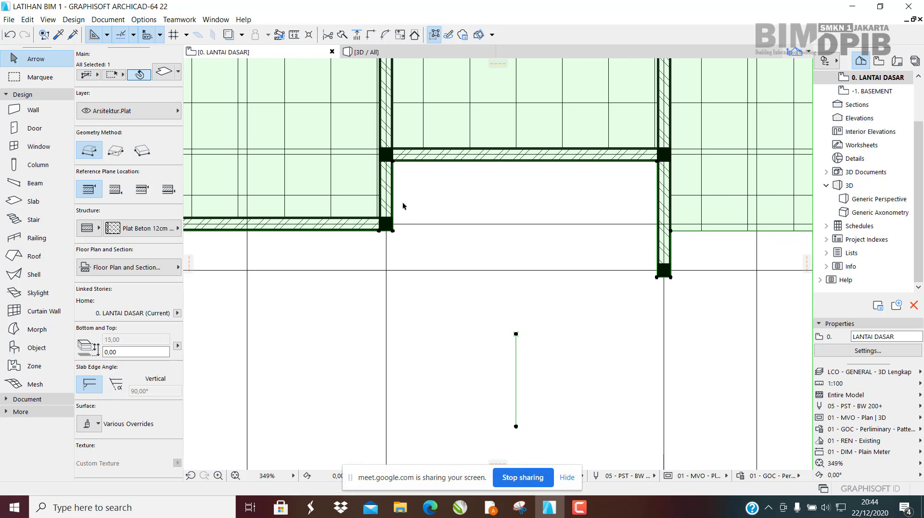
scroll(420, 241, up, 3)
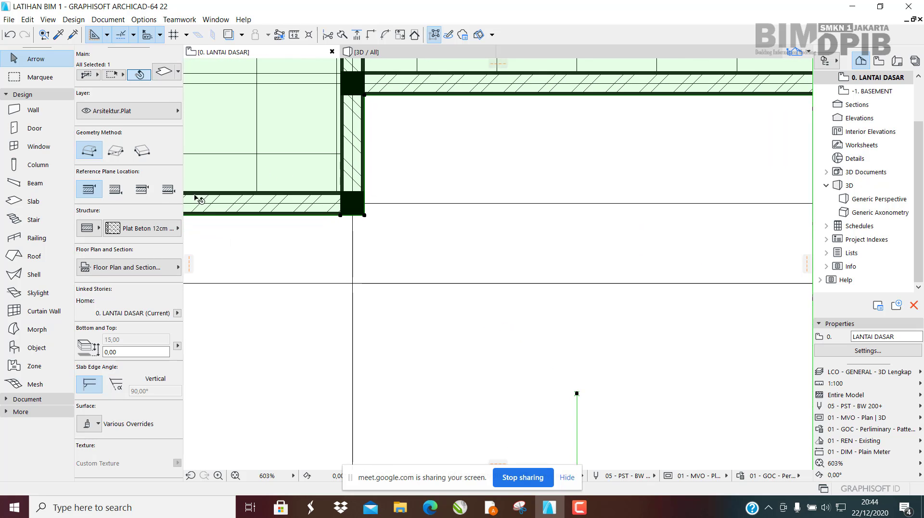
click(386, 190)
scroll(386, 190, down, 4)
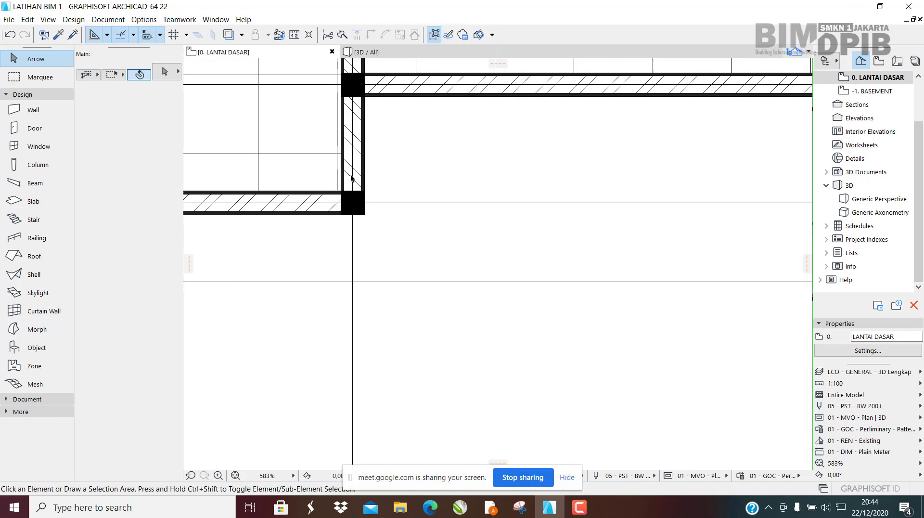
Step: Start a polygonal terrace slab at the outer face of the grid 3 column and run its first edge straight to the grid 2 line
click(31, 202)
scroll(345, 196, up, 7)
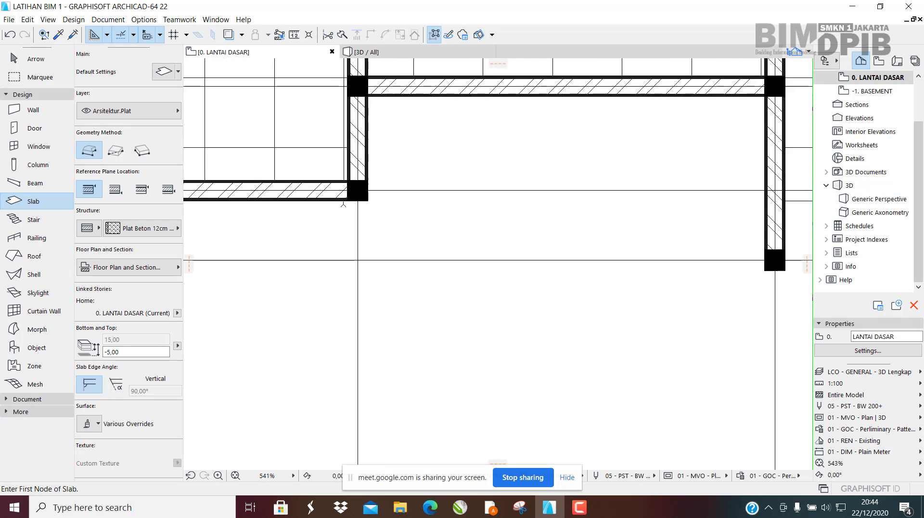
click(375, 198)
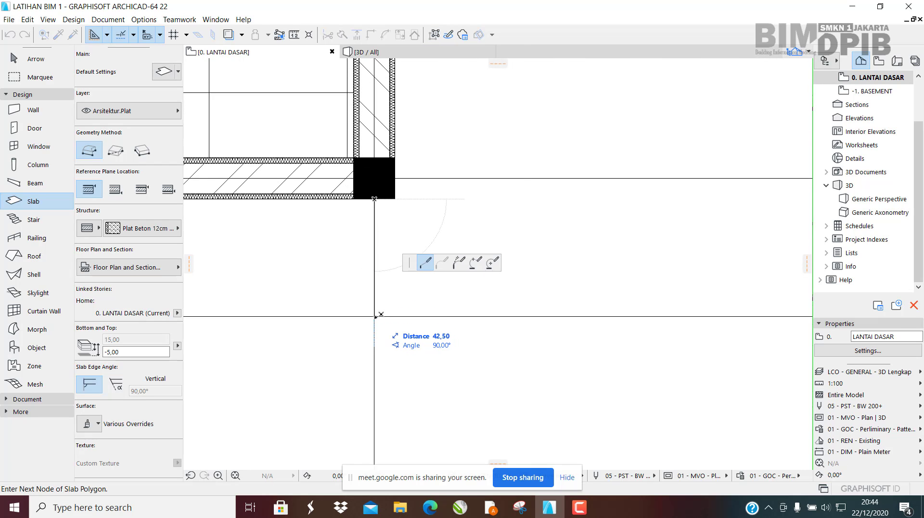
click(376, 315)
scroll(324, 300, down, 5)
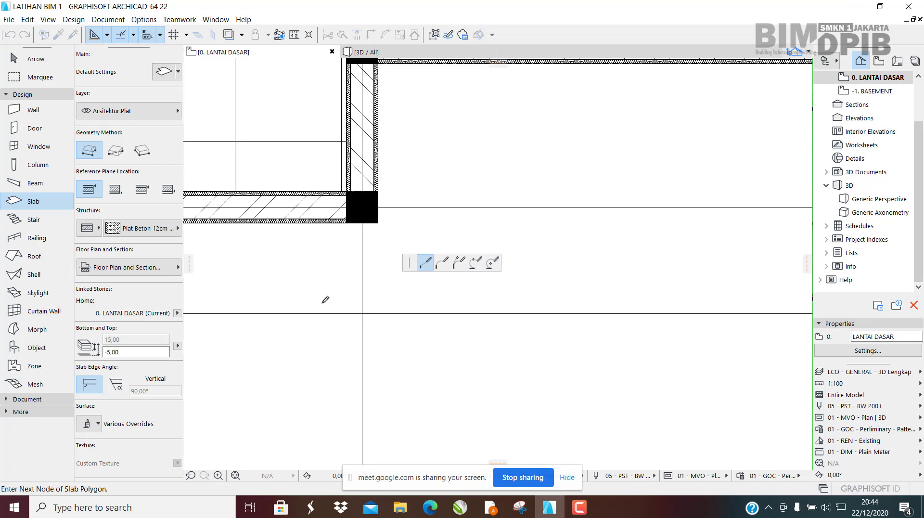
middle_drag(484, 290, 420, 278)
scroll(546, 291, up, 2)
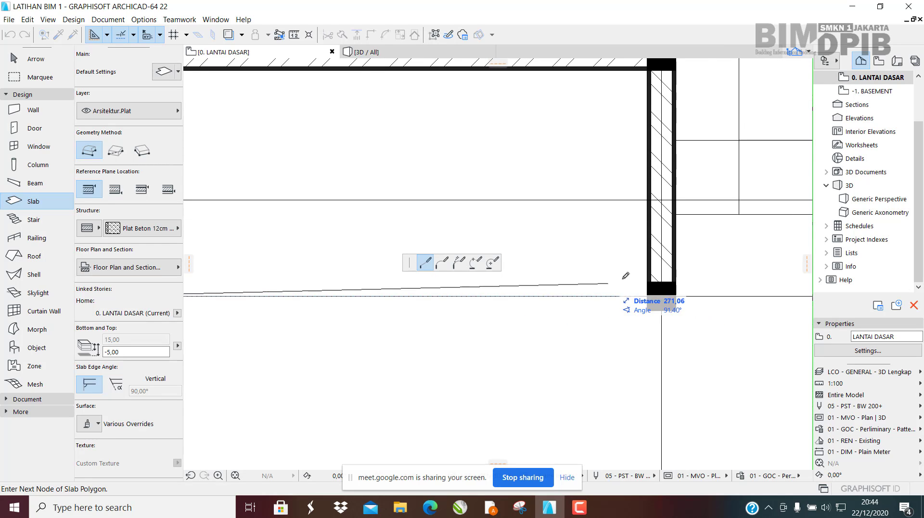
scroll(626, 278, down, 5)
scroll(425, 296, up, 1)
scroll(425, 296, up, 2)
middle_drag(691, 291, 586, 304)
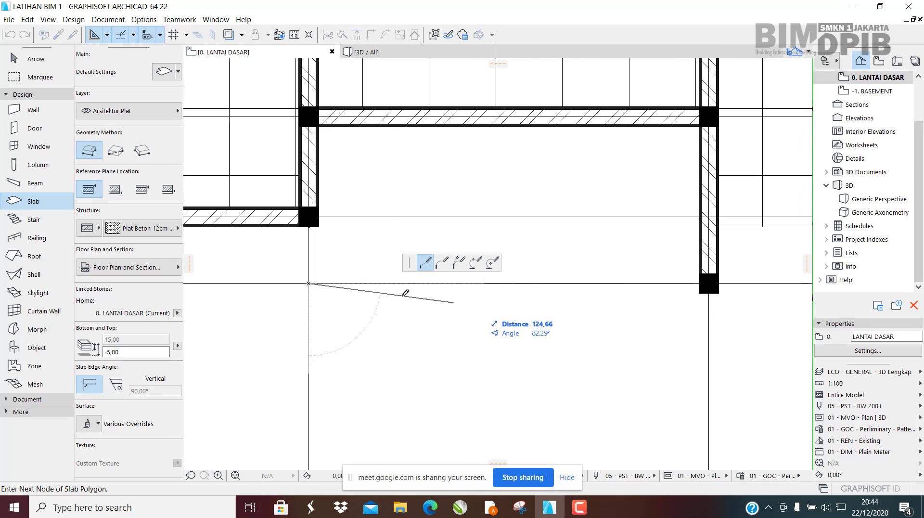
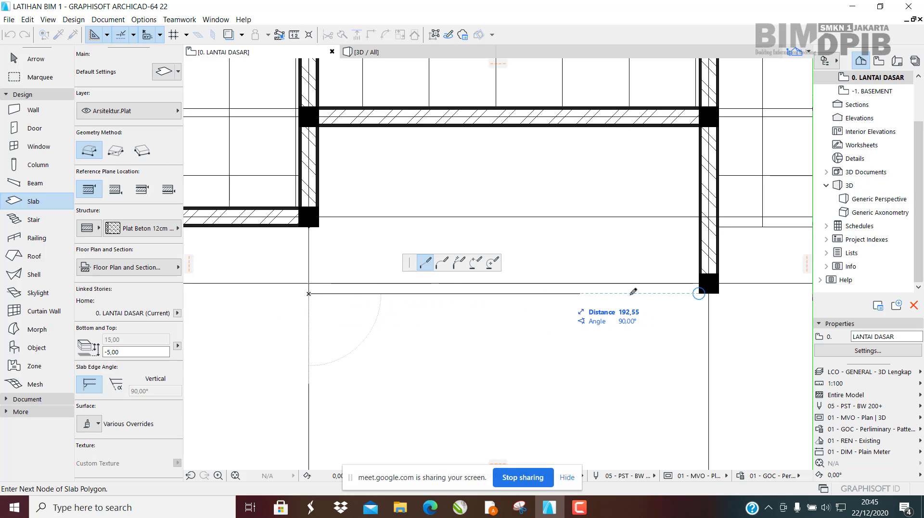
Step: Close the terrace slab outline along the grid 2 column, inner beam faces and grid 3 column, with a vertical fill orientation towards the front
click(701, 292)
click(699, 292)
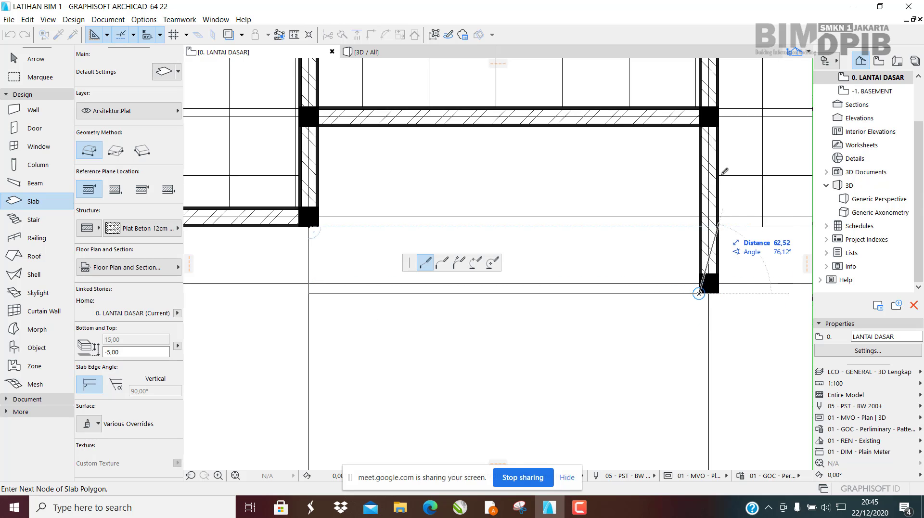
click(701, 127)
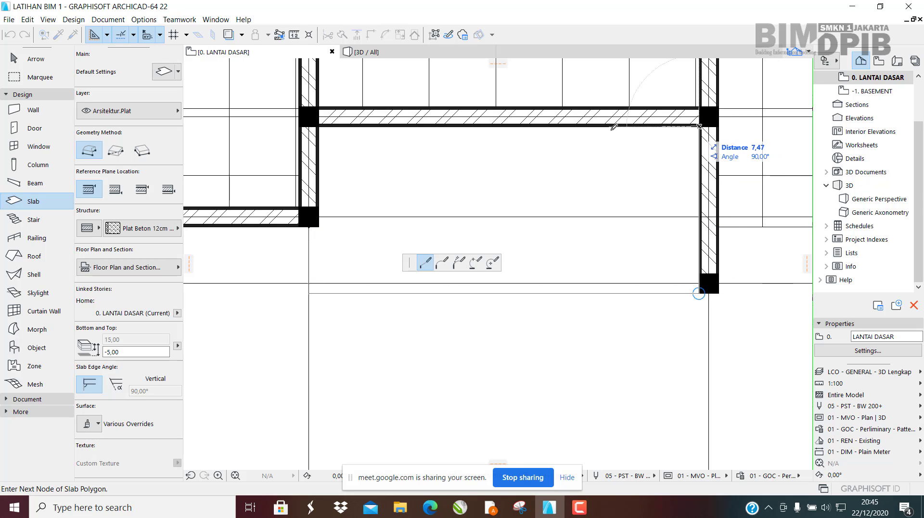
click(318, 126)
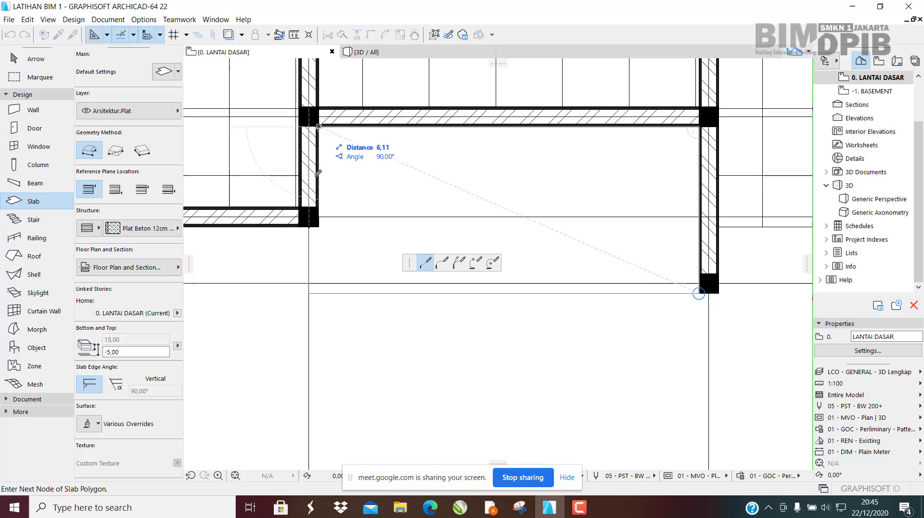
double_click(314, 225)
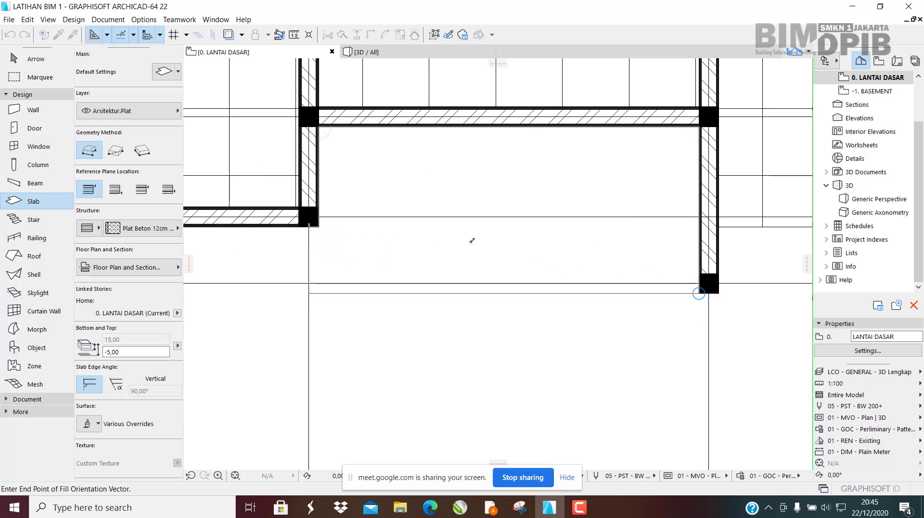
click(504, 165)
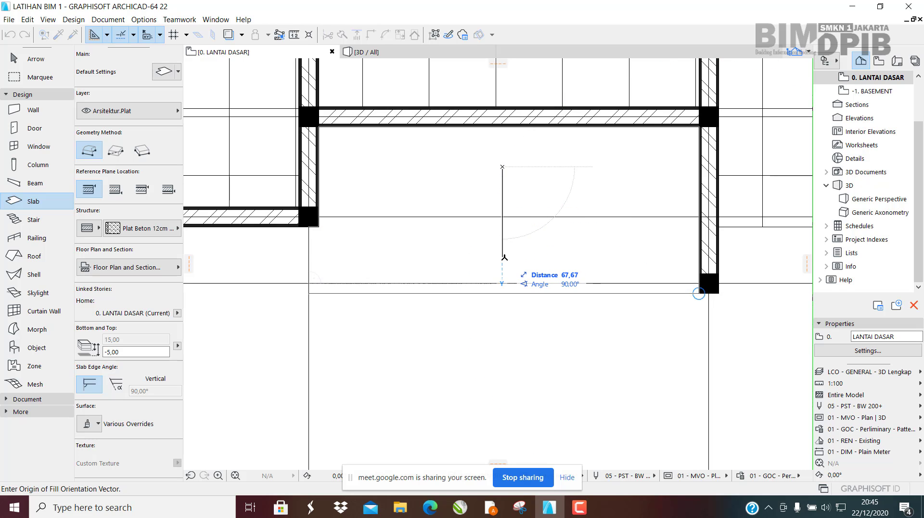
click(504, 265)
scroll(508, 260, down, 2)
scroll(523, 272, down, 1)
key(Escape)
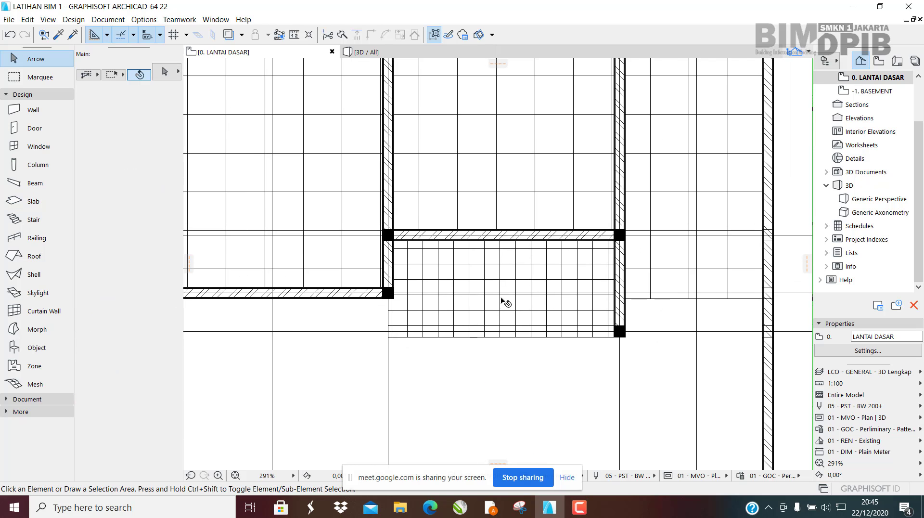
Step: Transfer the main floor slab's settings onto the terrace slab between grids 4 and 2
click(498, 272)
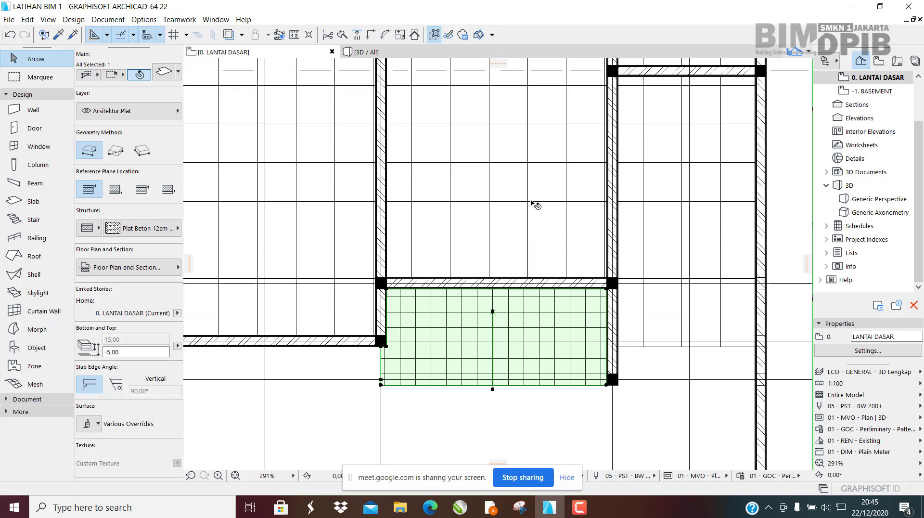
click(531, 201)
click(494, 306)
middle_drag(505, 320, 476, 314)
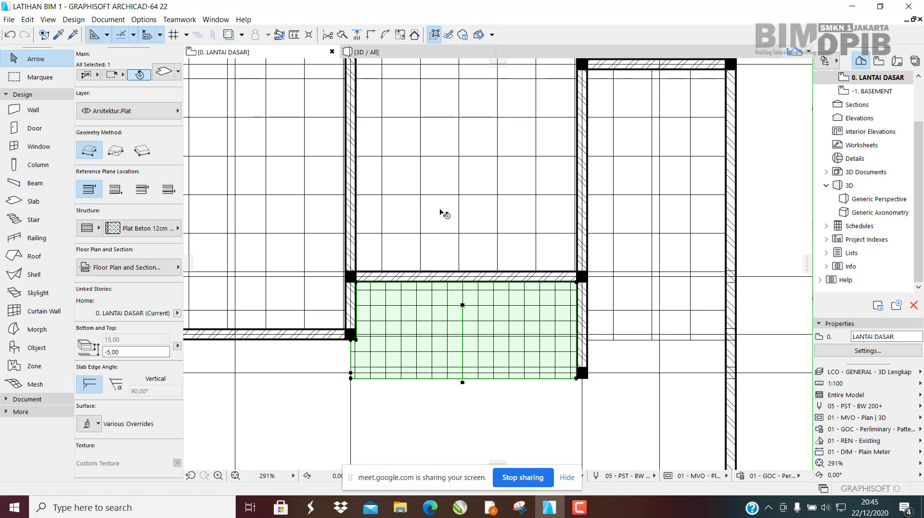
key(Escape)
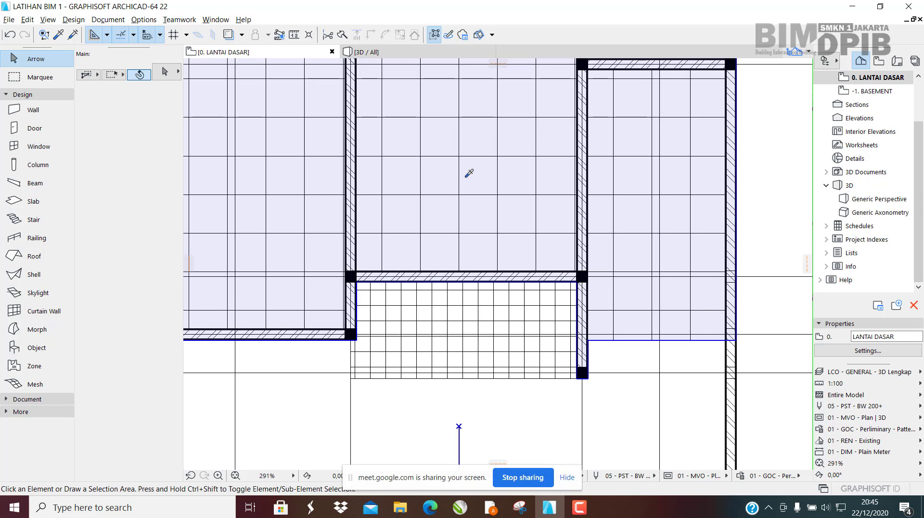
alt+click(466, 177)
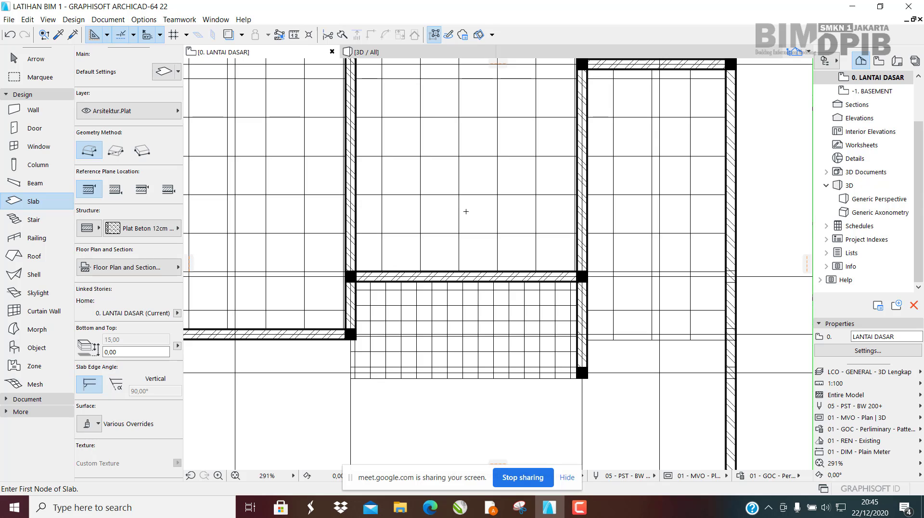
ctrl+alt+click(476, 311)
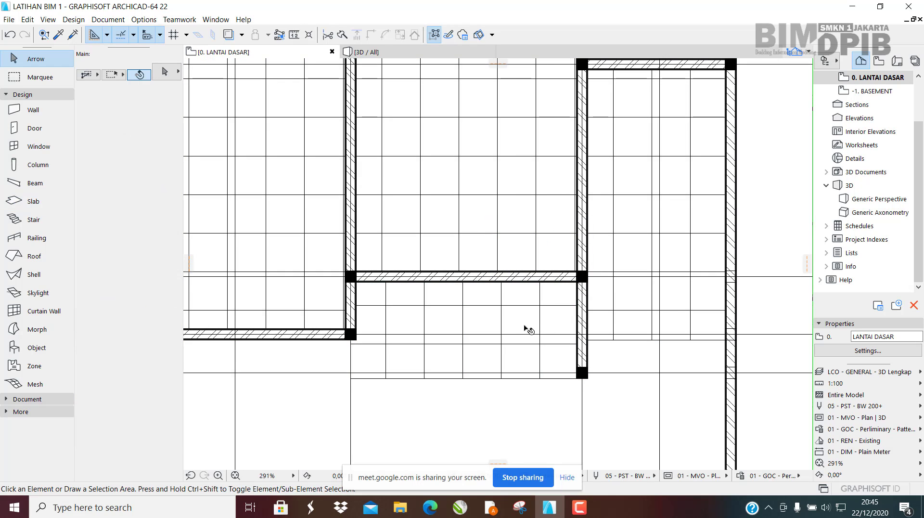
Step: Inspect the floor finishes in the 3D view from above, focusing on the bathroom slab between grids 6 and 7
click(388, 54)
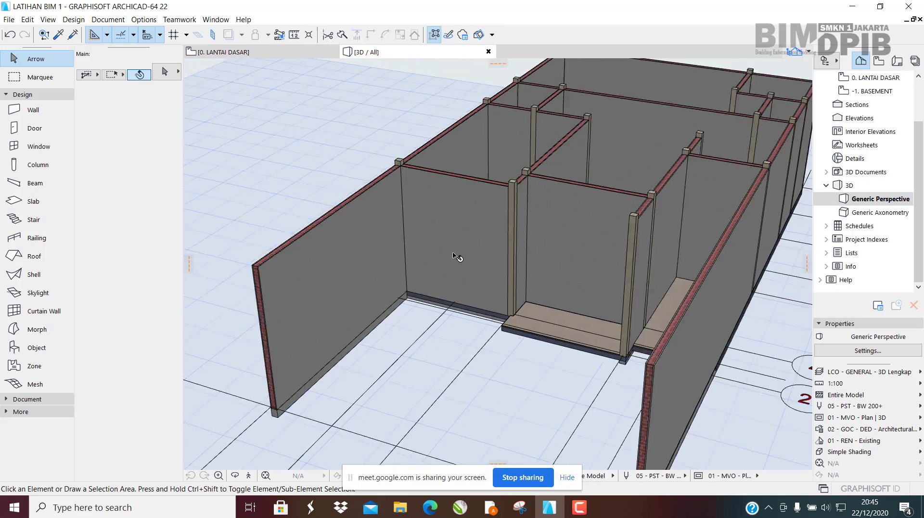
shift+middle_drag(456, 254, 506, 419)
scroll(504, 359, up, 3)
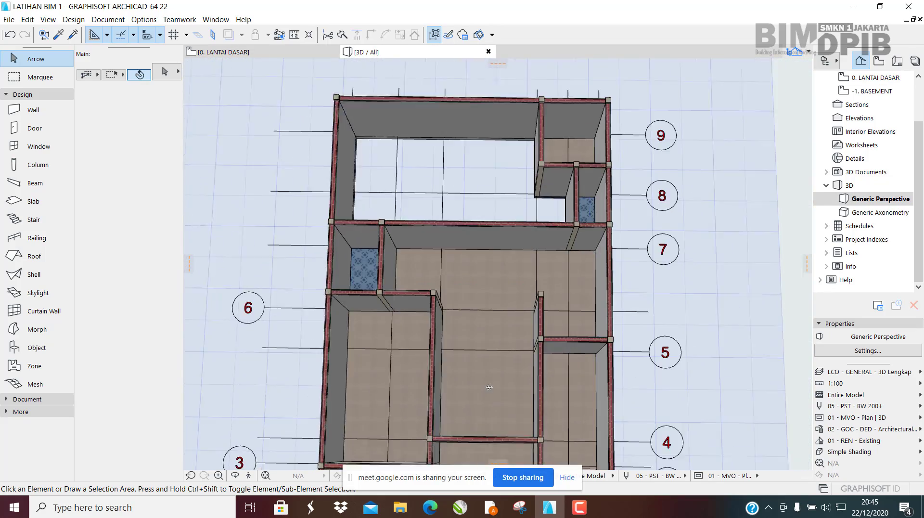
scroll(342, 262, up, 4)
scroll(341, 262, up, 2)
click(346, 259)
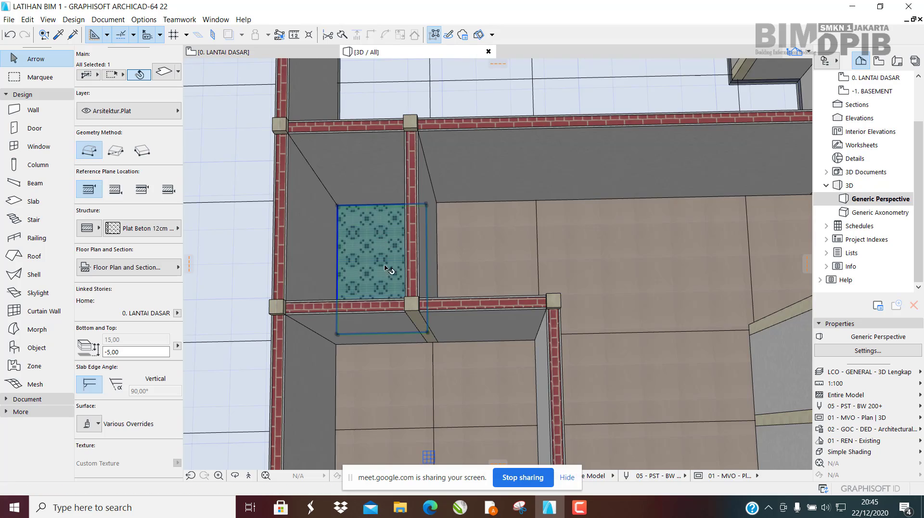
scroll(348, 258, up, 4)
scroll(483, 250, down, 2)
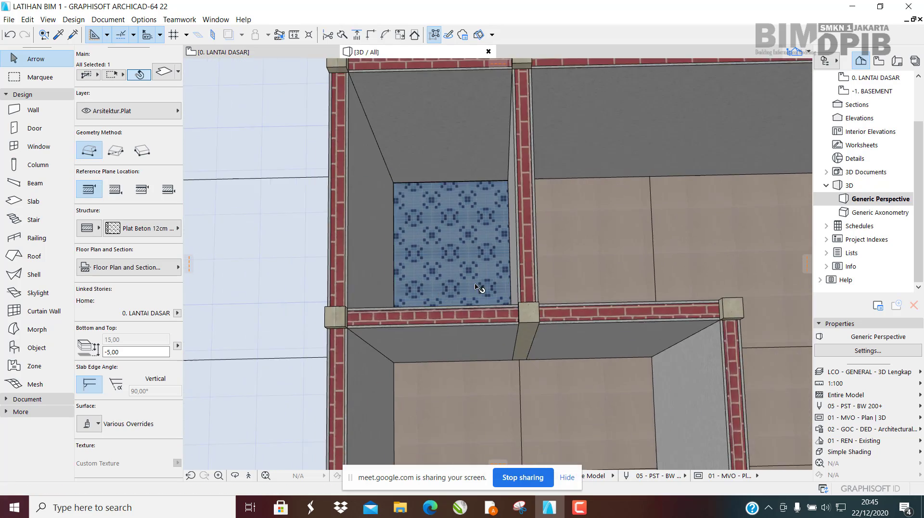
shift+middle_drag(489, 282, 532, 348)
Step: Place a level dimension on the main floor slab between grids 6 and 7 in the ground floor plan
click(221, 52)
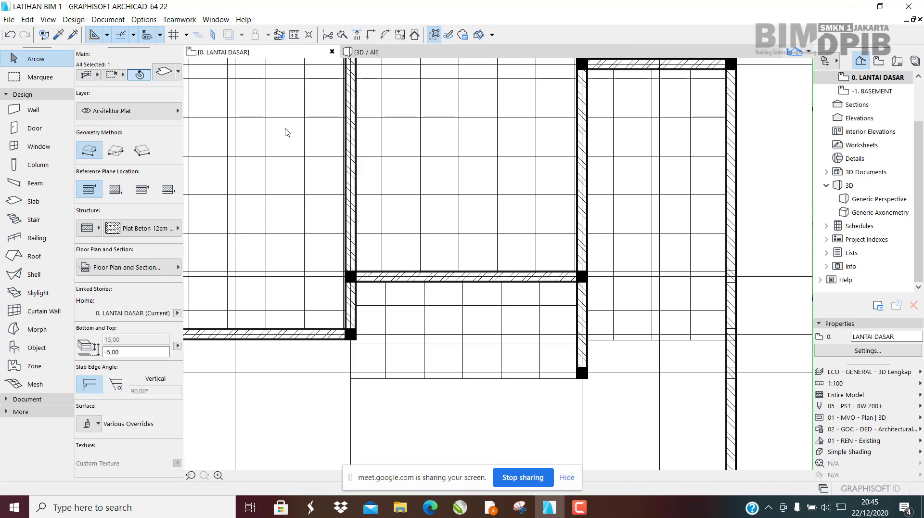
scroll(435, 208, down, 3)
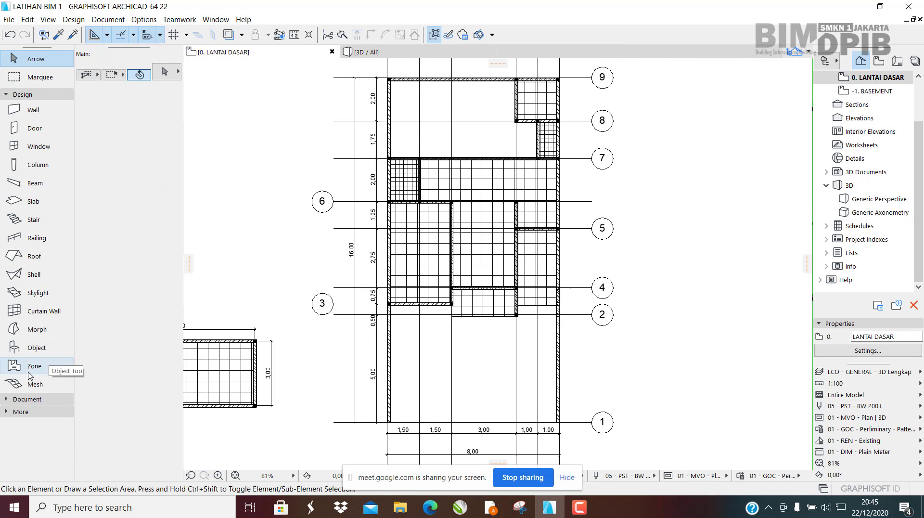
click(21, 399)
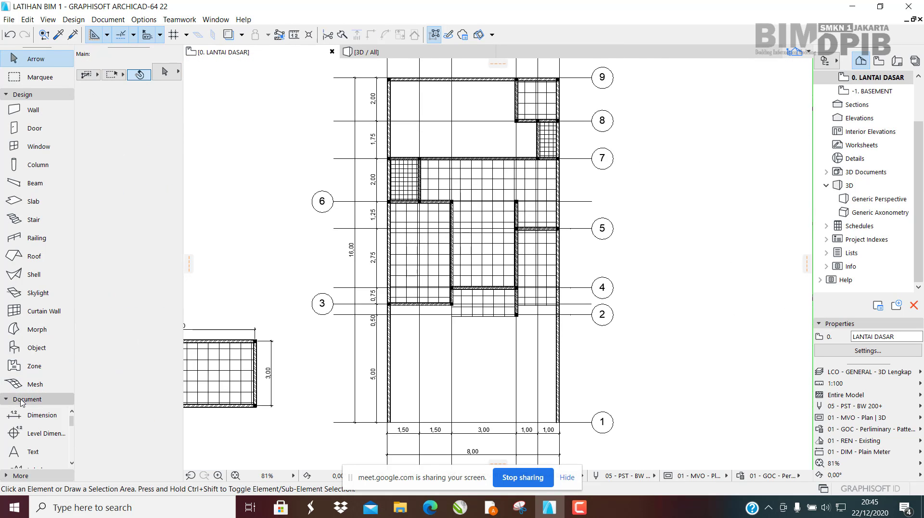
click(29, 95)
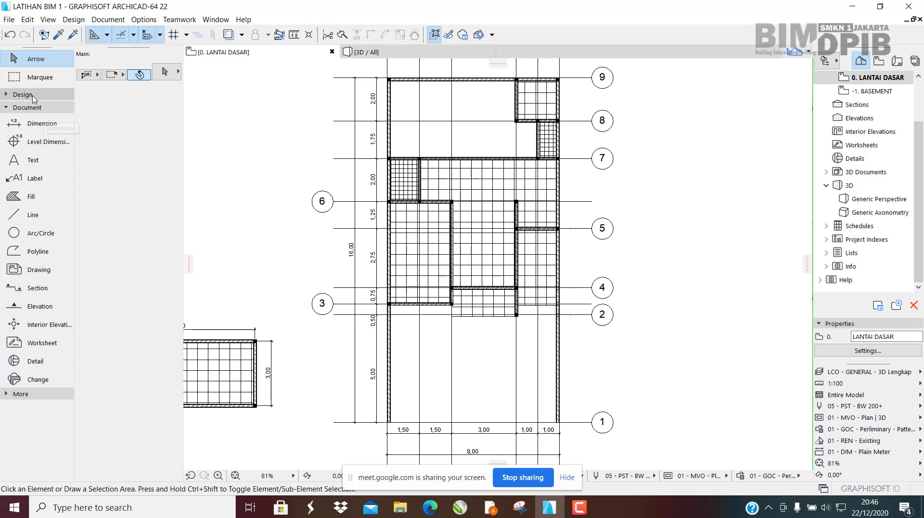
click(21, 107)
click(33, 108)
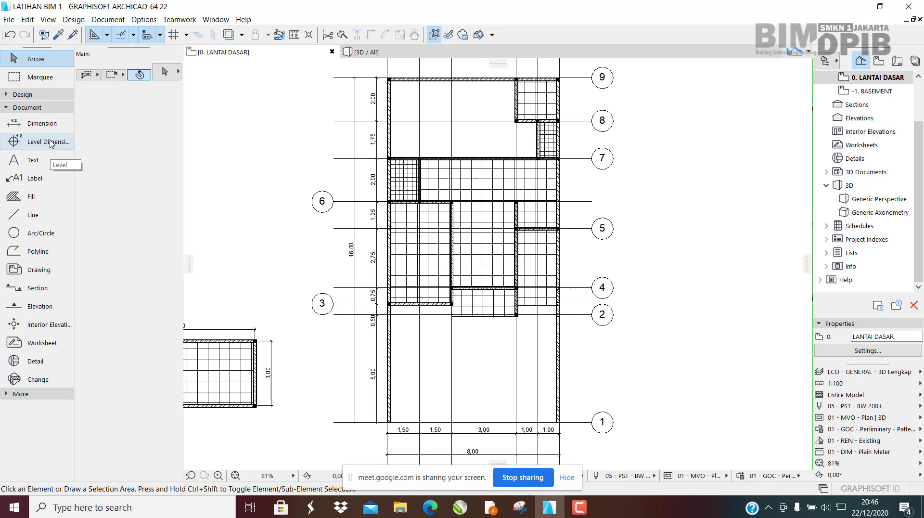
click(19, 143)
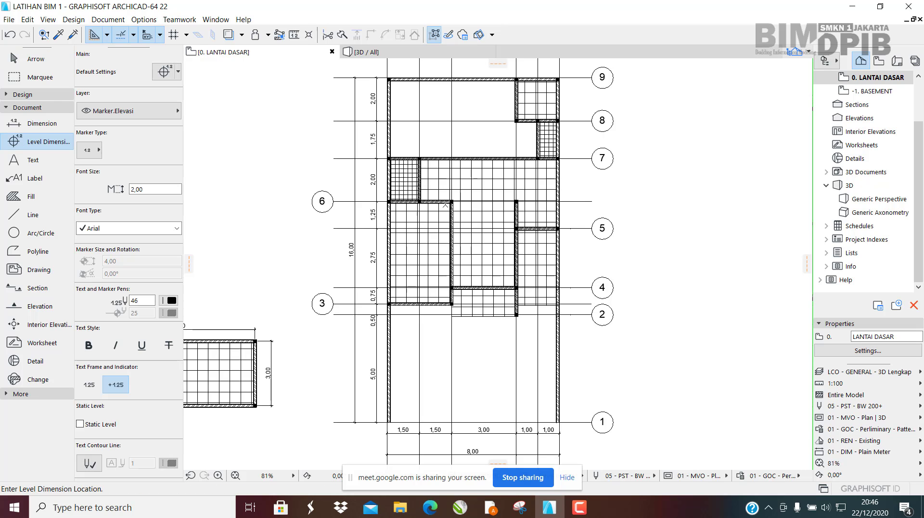
scroll(446, 204, up, 5)
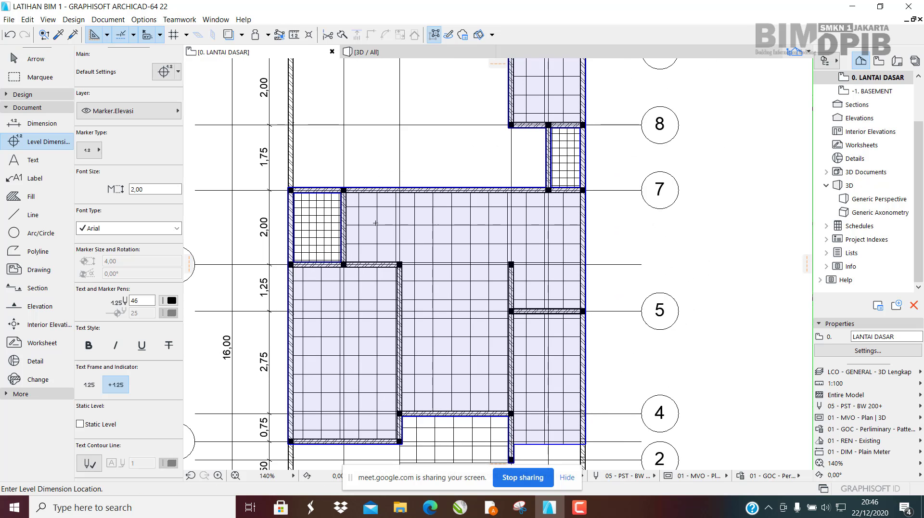
scroll(375, 222, up, 2)
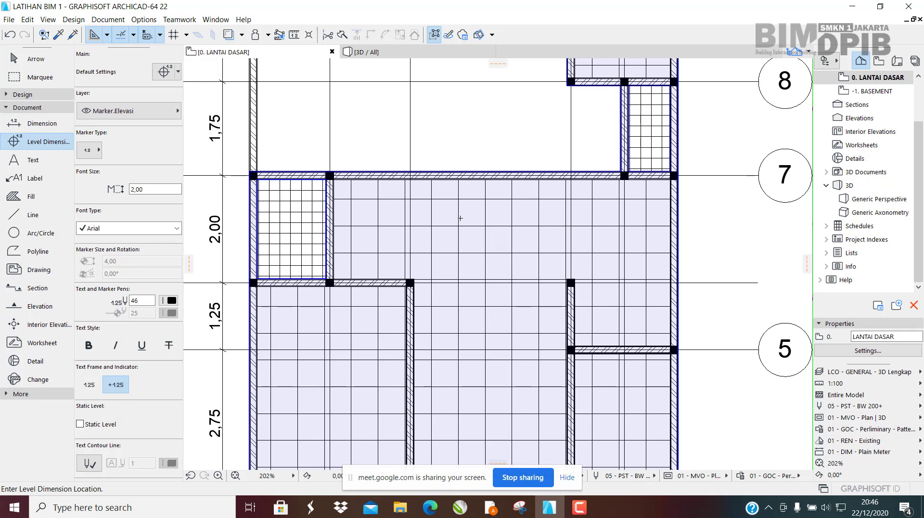
click(461, 221)
Step: Add level dimensions to the two bathroom slabs, one between grids 6 and 7 and one between grids 7 and 8
scroll(310, 225, up, 1)
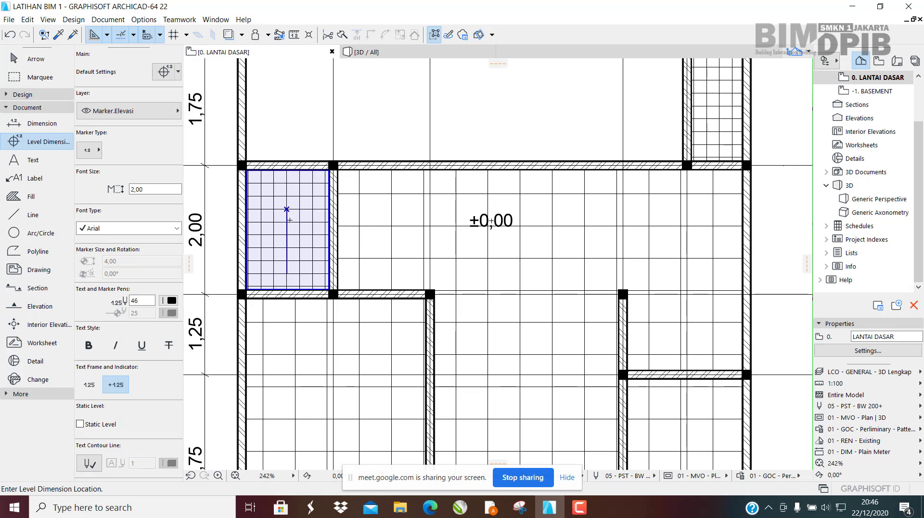
click(277, 219)
scroll(306, 236, down, 5)
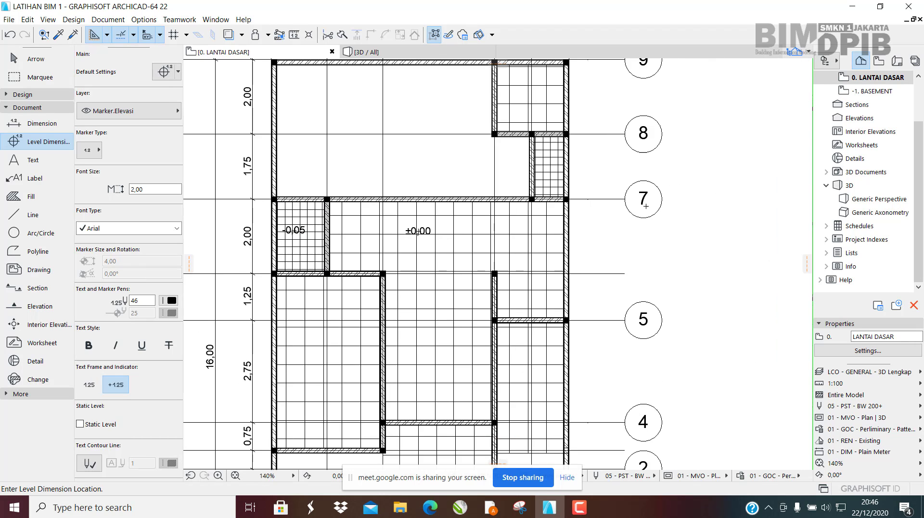
scroll(528, 155, up, 6)
scroll(527, 155, up, 1)
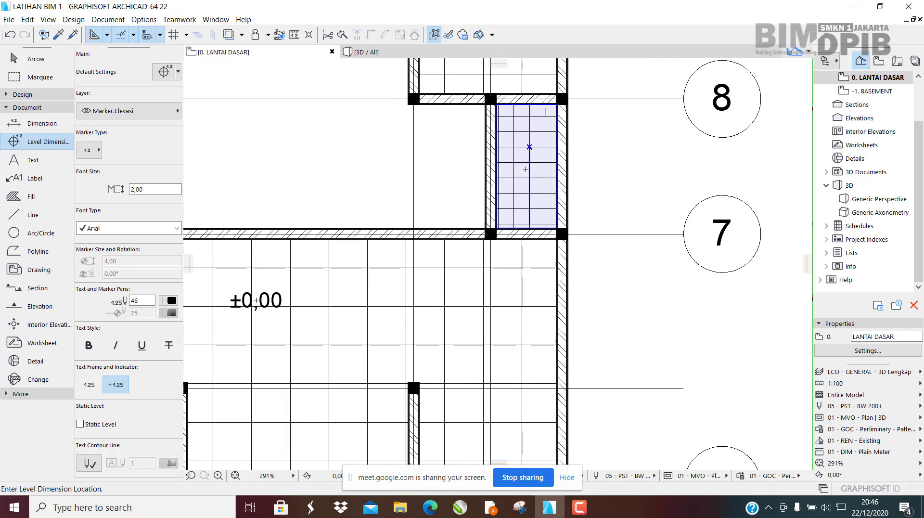
click(526, 169)
scroll(523, 188, down, 3)
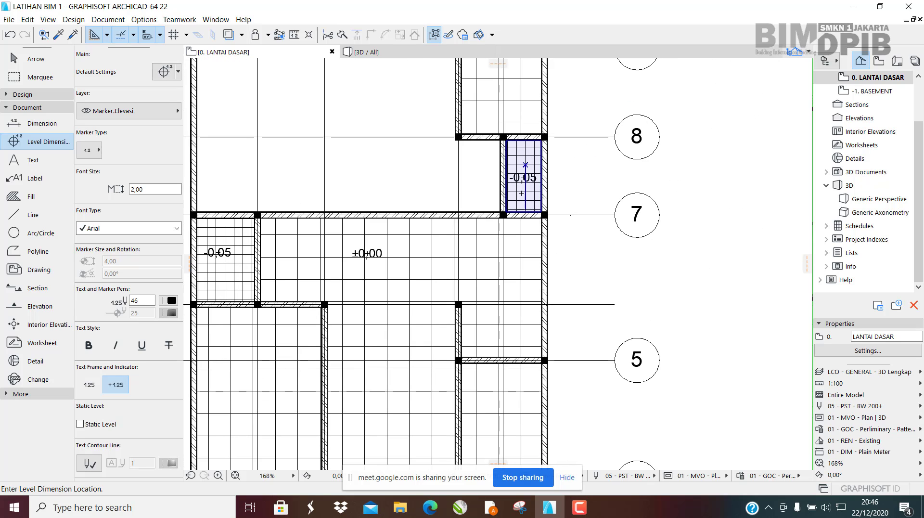
Step: Place a level dimension on the front terrace slab between grids 4 and 2
scroll(521, 190, down, 4)
middle_drag(461, 332, 451, 258)
scroll(443, 265, up, 5)
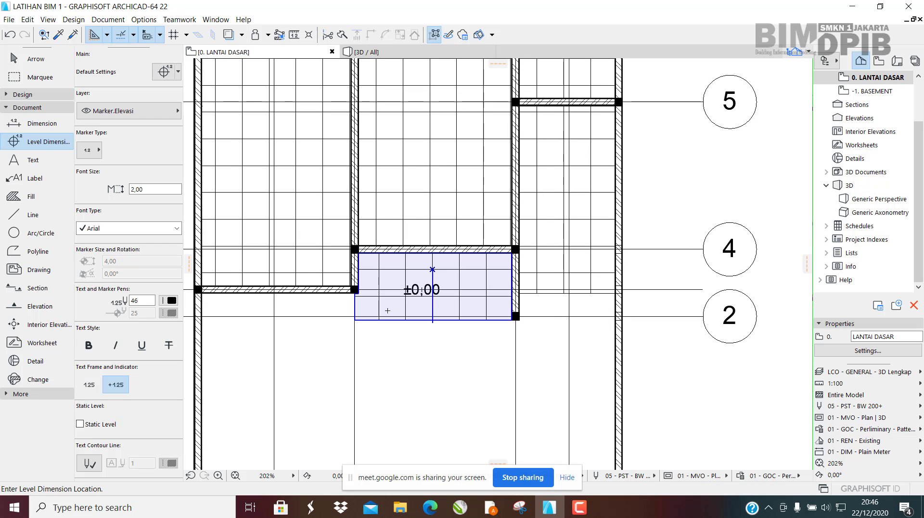
click(432, 269)
scroll(433, 279, down, 2)
scroll(438, 289, up, 5)
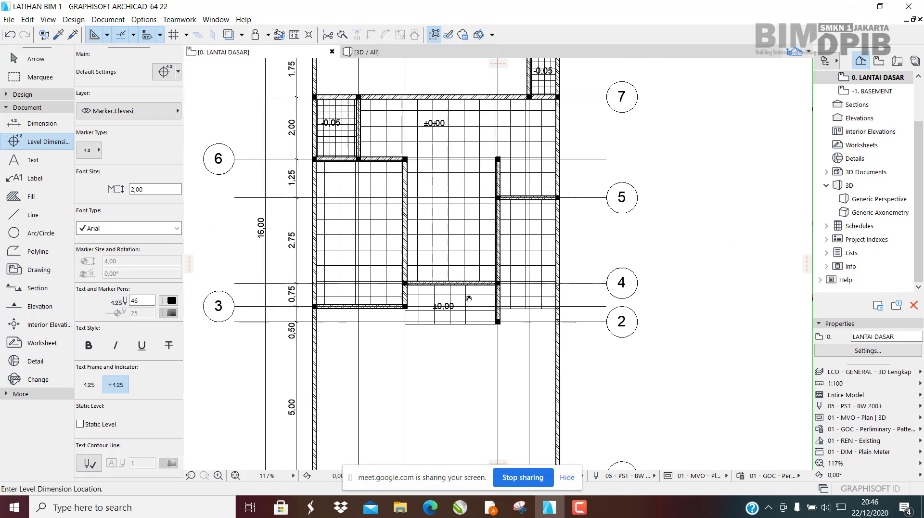
Step: Inspect the walls and floor slabs in the generic perspective 3D view, looking from the front terrace side
scroll(484, 289, up, 1)
key(Escape)
scroll(443, 279, down, 5)
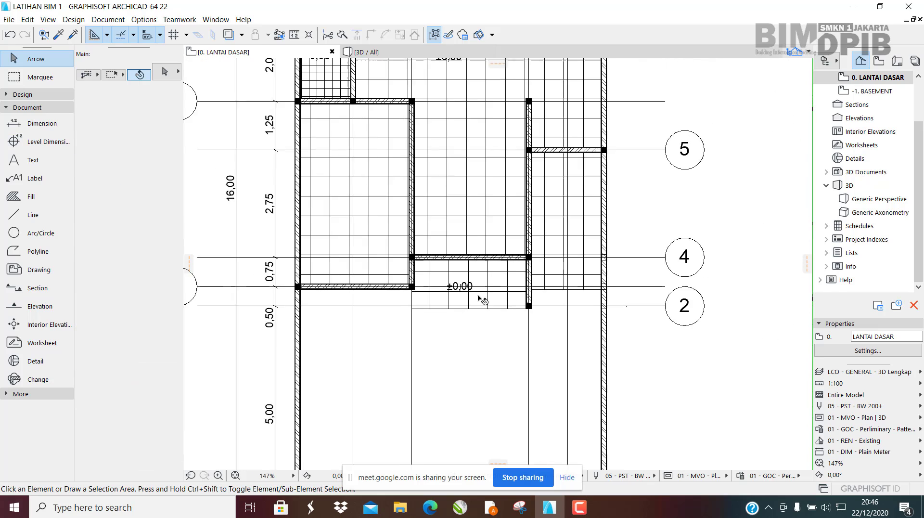
click(391, 53)
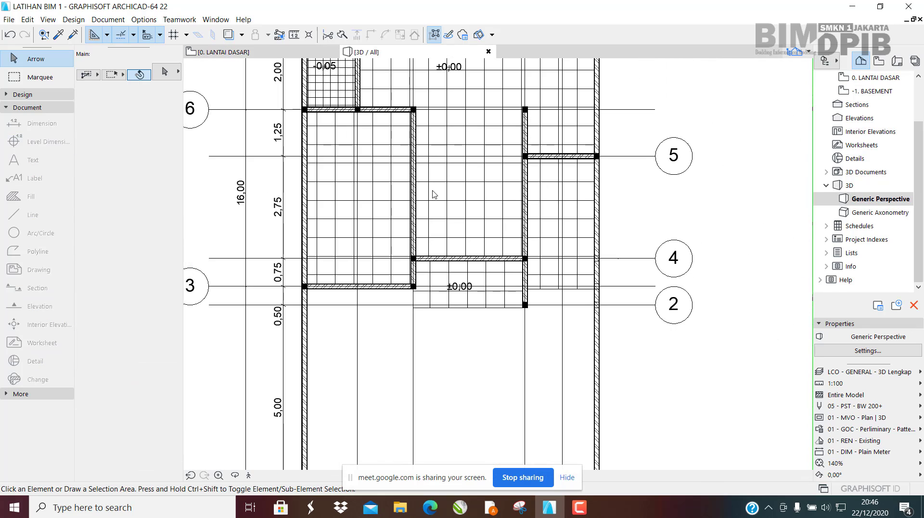
scroll(497, 289, down, 3)
shift+middle_drag(534, 326, 209, 197)
click(209, 197)
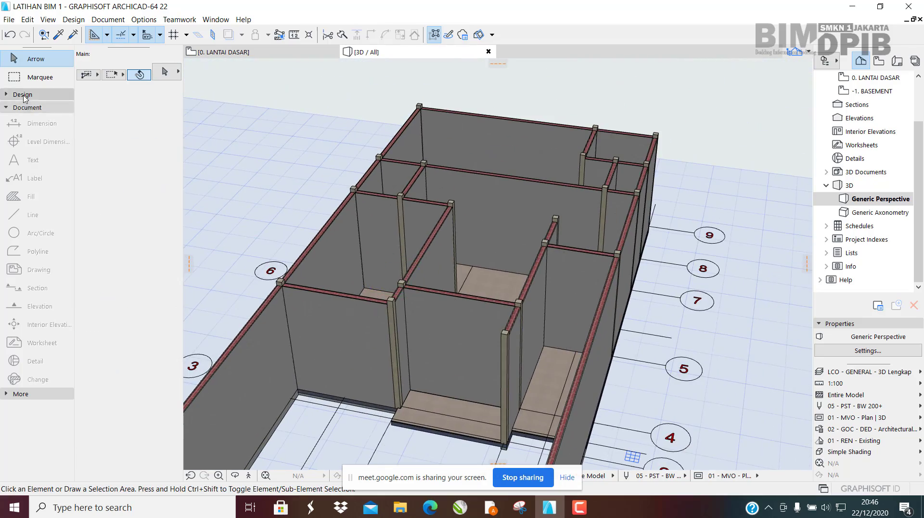
Step: Return to the ground floor plan with the Door tool active and arrange the ArchiCAD window beside the reference plan PDF
click(23, 95)
click(37, 128)
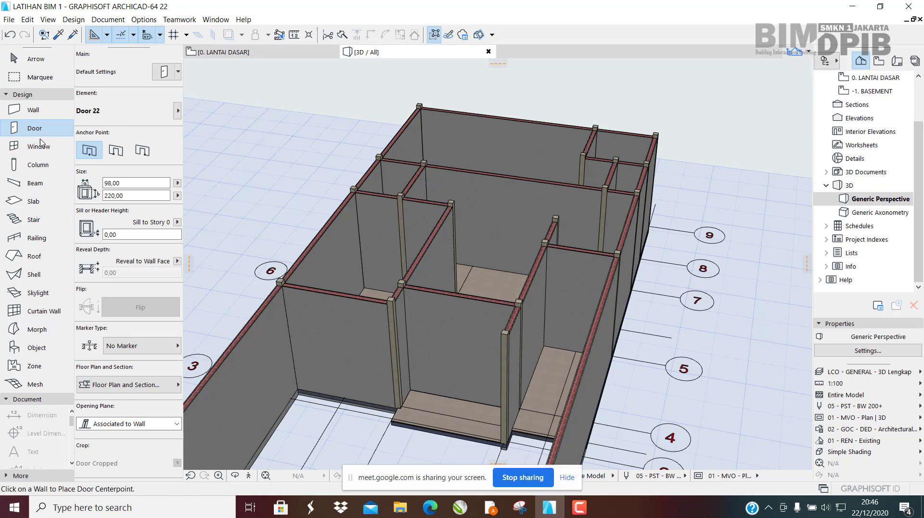
click(227, 52)
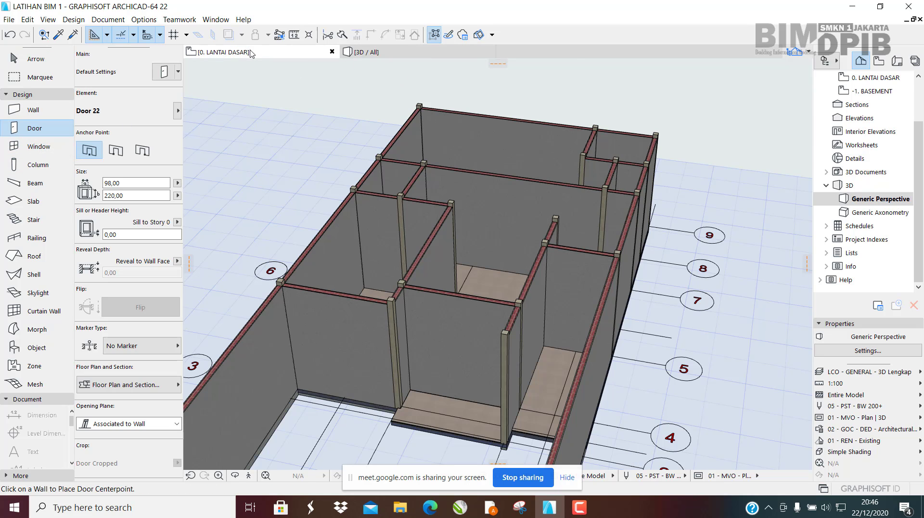
scroll(454, 251, down, 3)
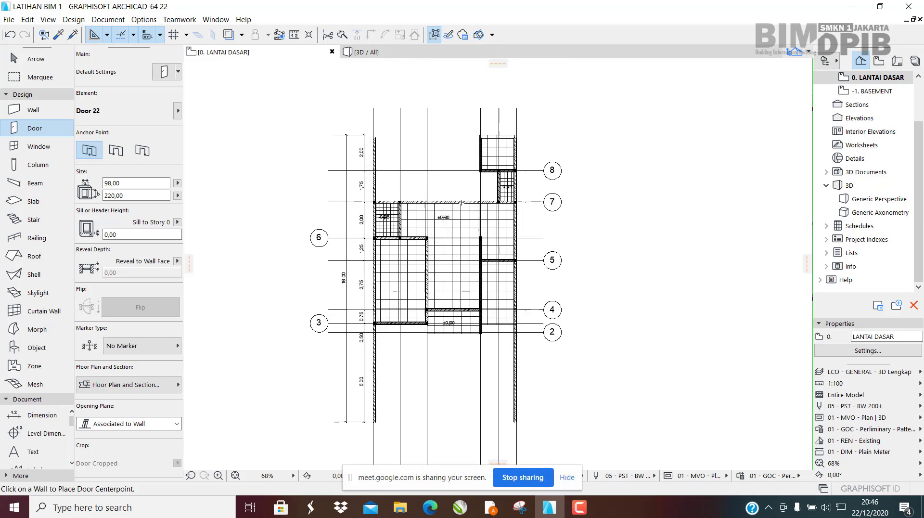
scroll(466, 182, up, 3)
middle_drag(481, 180, 425, 147)
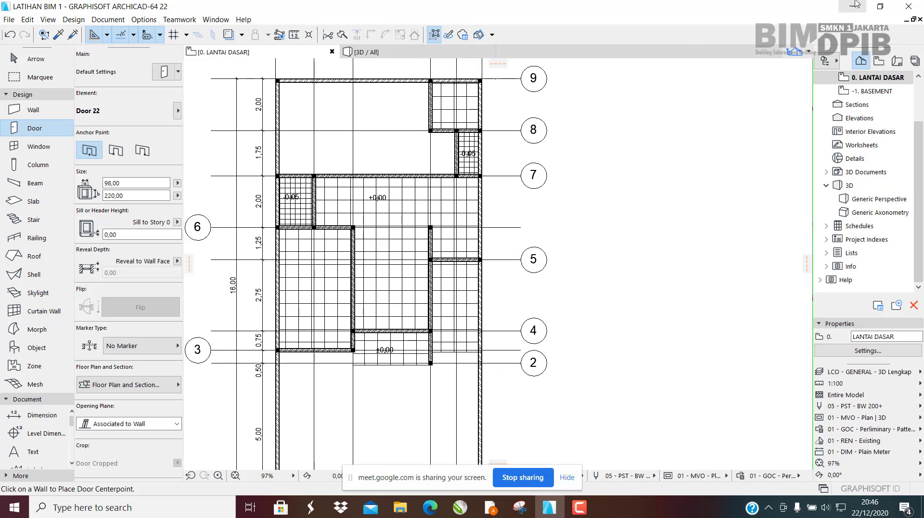
click(879, 9)
drag(533, 103, 241, 246)
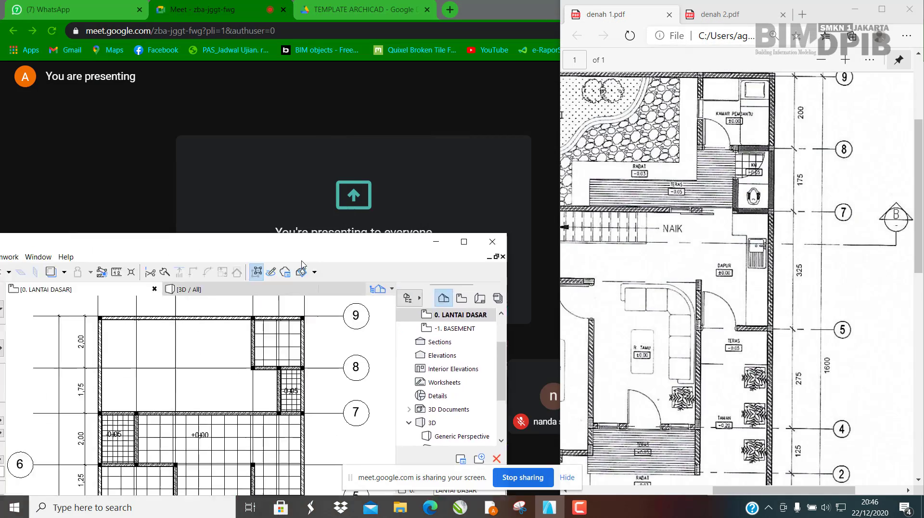
drag(302, 265, 1, 178)
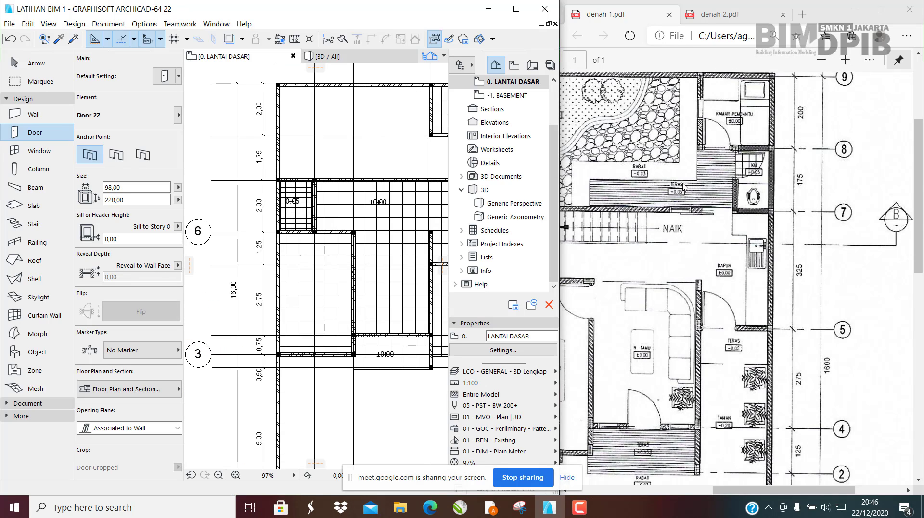
Step: Examine the door positions around the KAMAR PEMBANTU room and the KM bathroom near grid 8 in denah 1.pdf
click(685, 234)
scroll(696, 263, down, 3)
scroll(742, 285, up, 4)
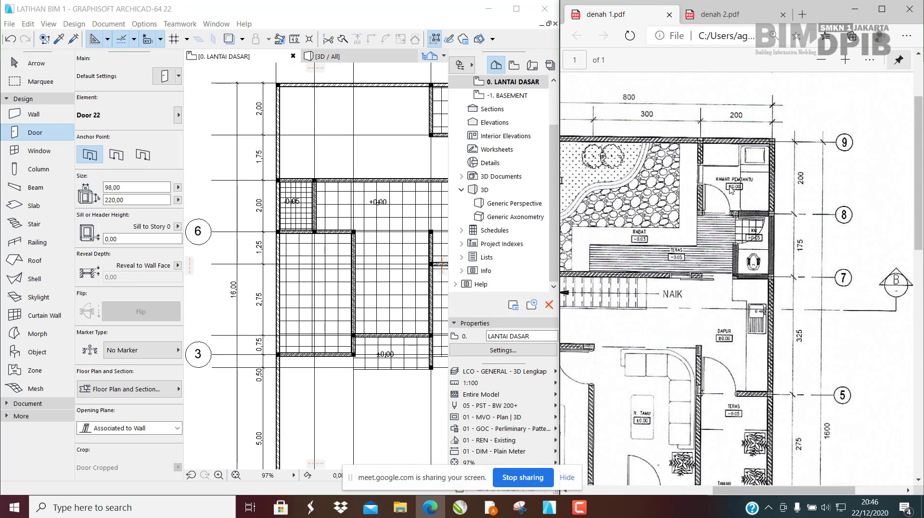
ctrl+scroll(727, 213, up, 5)
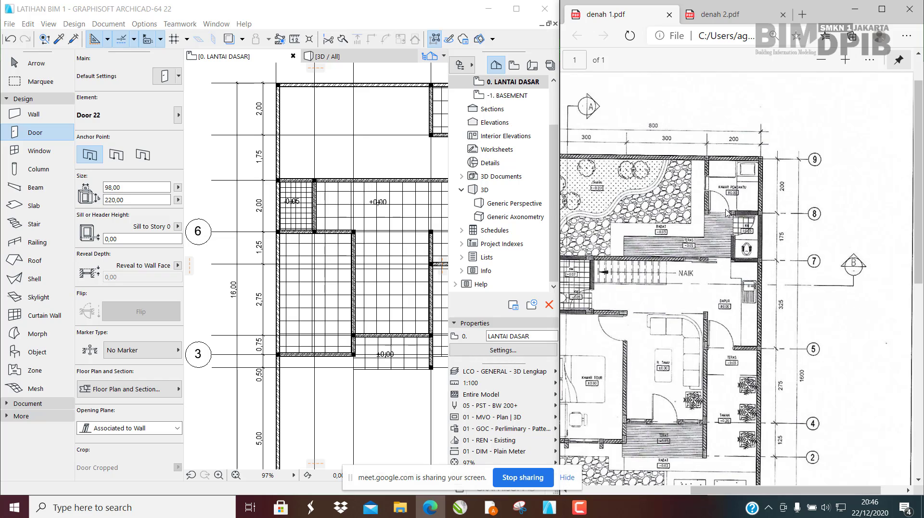
ctrl+scroll(694, 214, up, 2)
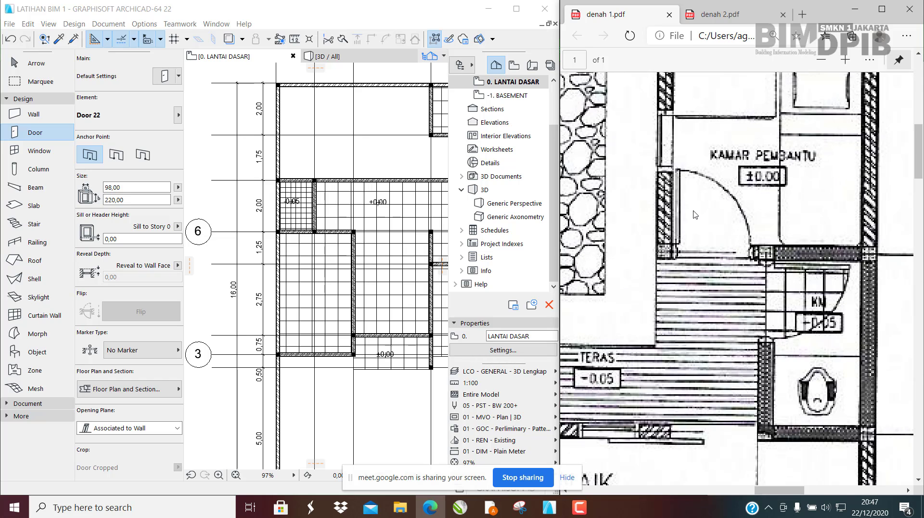
scroll(696, 228, down, 2)
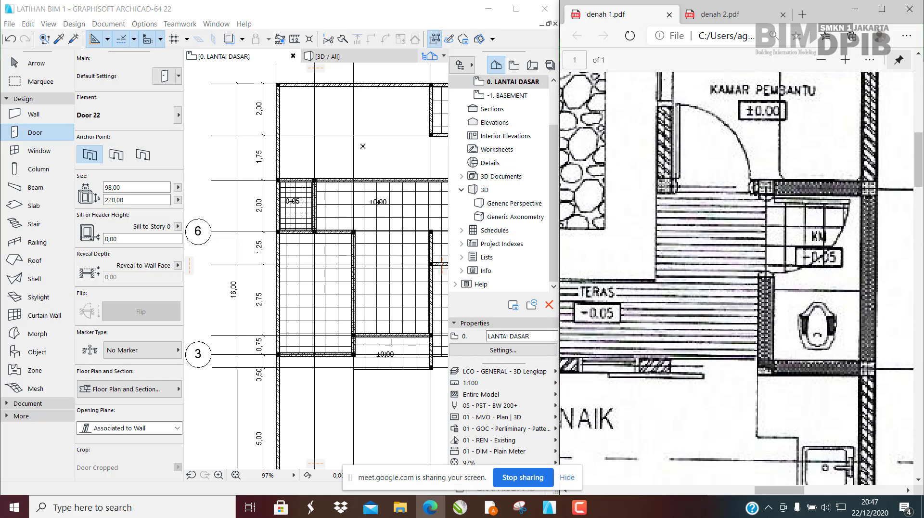
Step: Focus the ground floor plan on the wall corner at grid 8 and open the default settings of the Door tool
middle_drag(415, 177, 299, 225)
key(Escape)
middle_drag(335, 189, 296, 240)
scroll(310, 188, up, 6)
scroll(296, 239, down, 8)
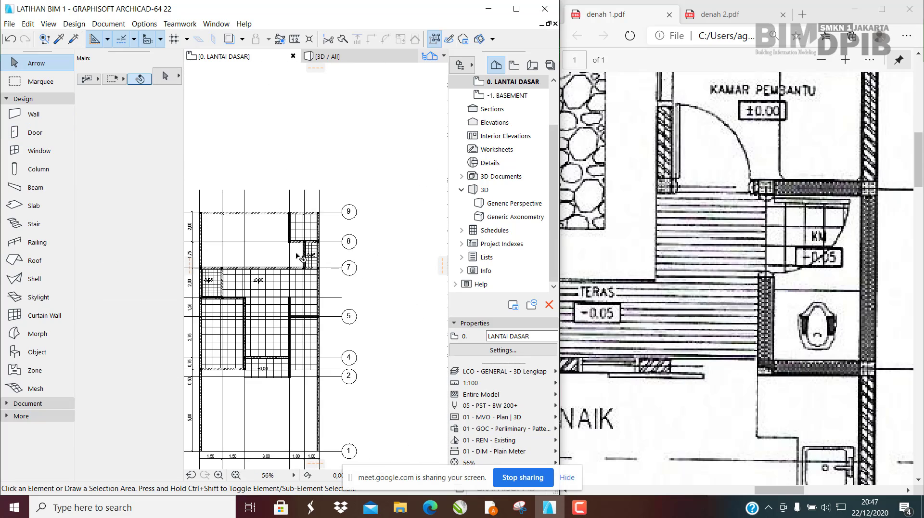
scroll(298, 256, up, 8)
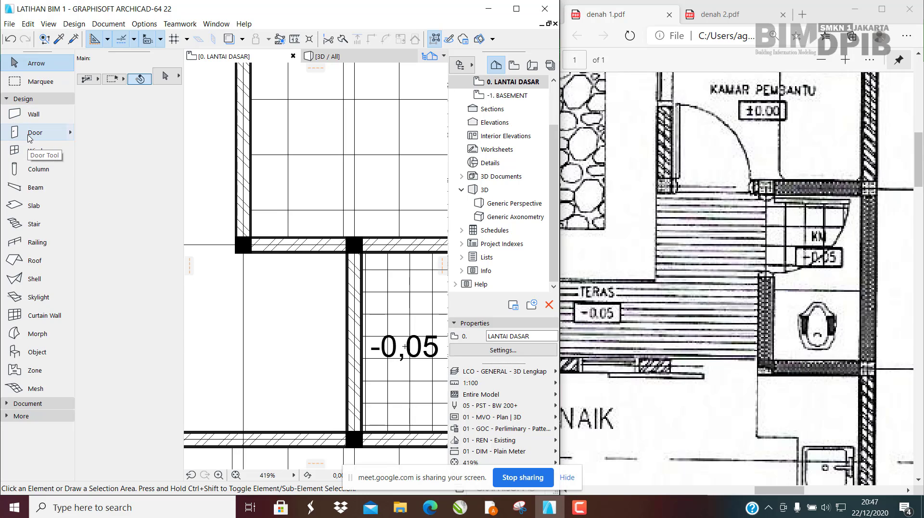
click(30, 135)
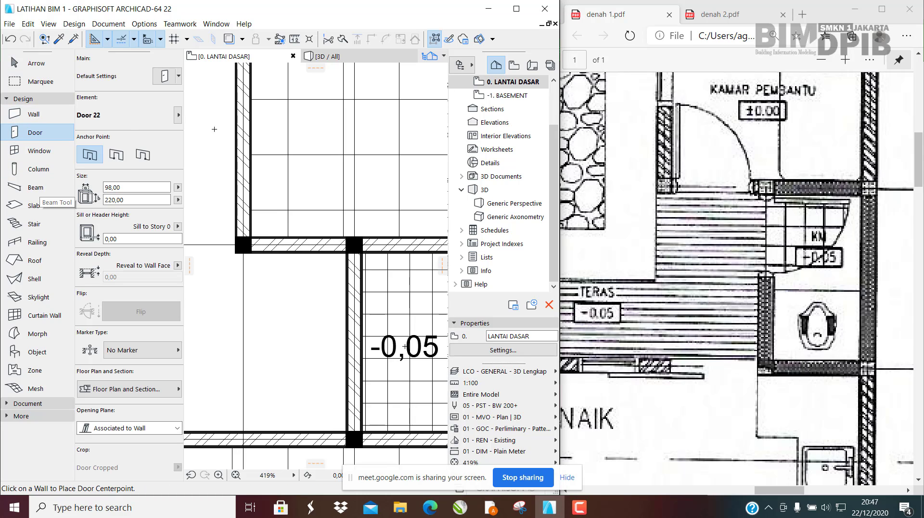
click(165, 77)
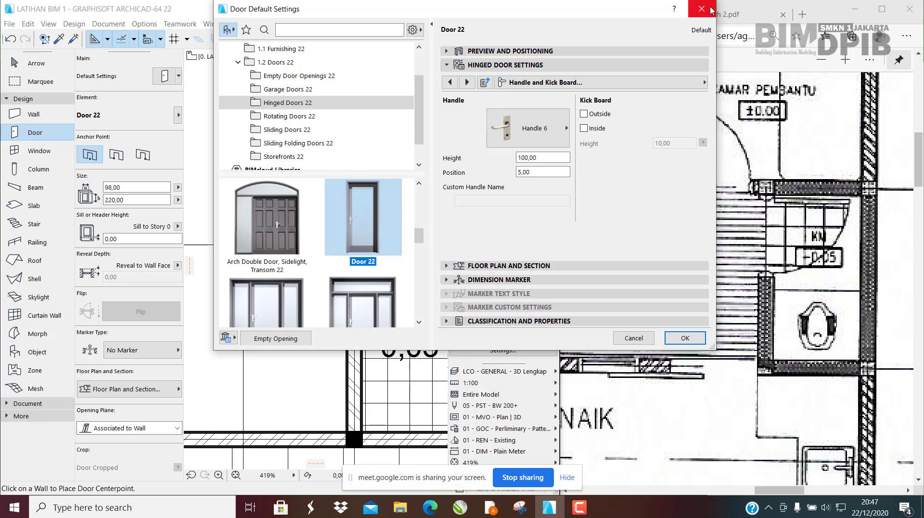
click(711, 9)
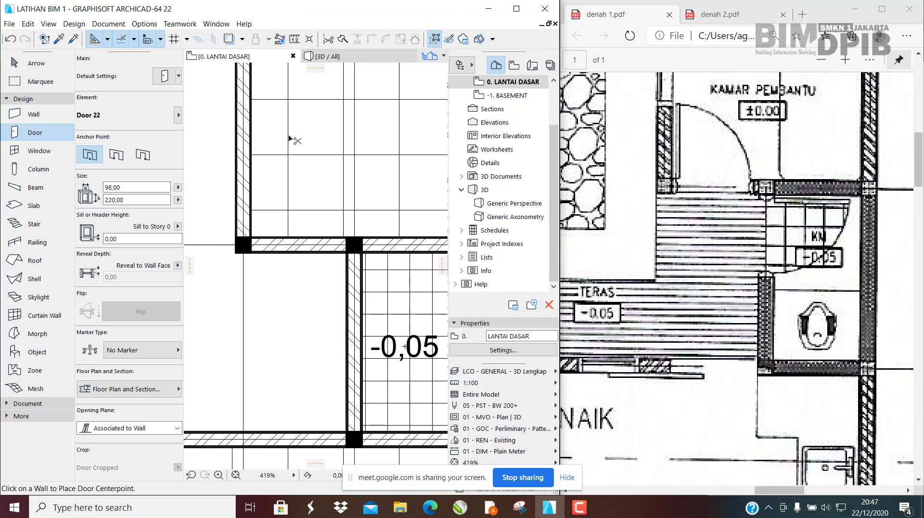
key(ctrl+t)
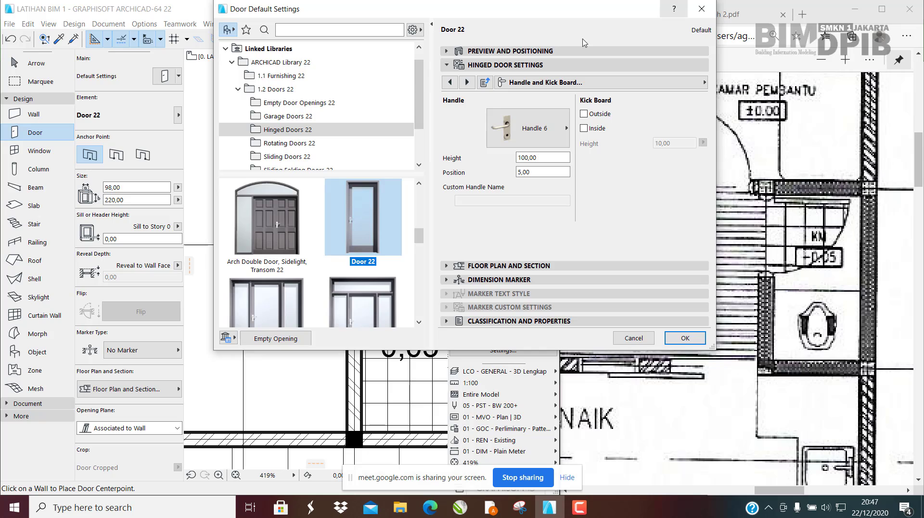
Step: Browse the Empty Door Openings 22 and Garage Doors 22 folders of the door library
click(295, 103)
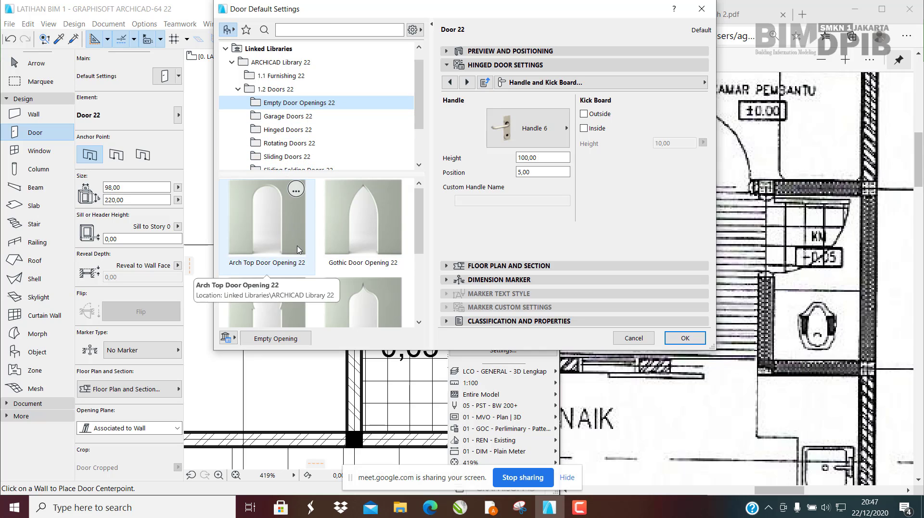
scroll(299, 253, down, 2)
scroll(299, 254, down, 2)
scroll(304, 270, up, 3)
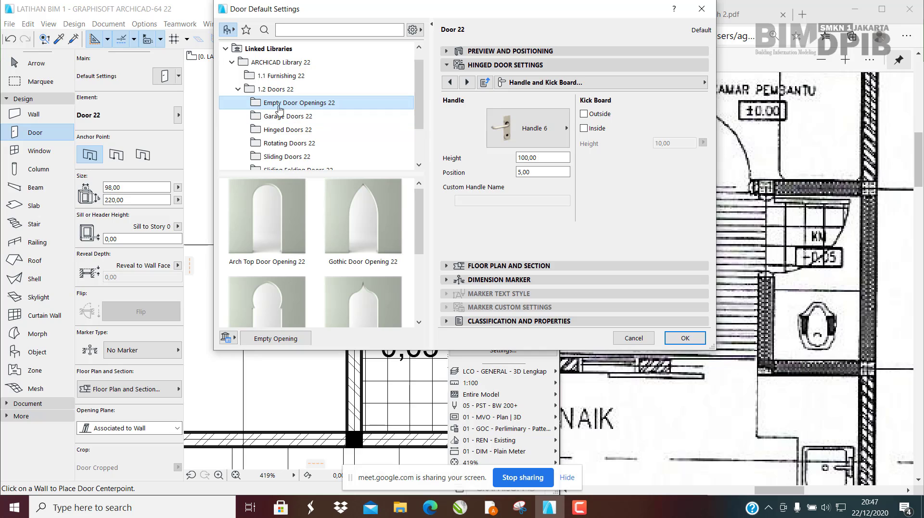
click(287, 118)
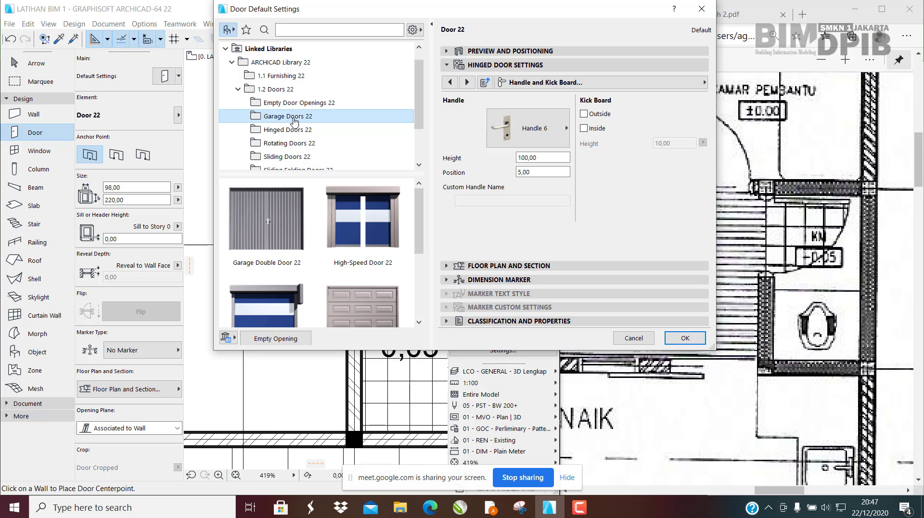
Step: Look through the door types in the Hinged Doors 22 folder and pick Door 22
click(279, 130)
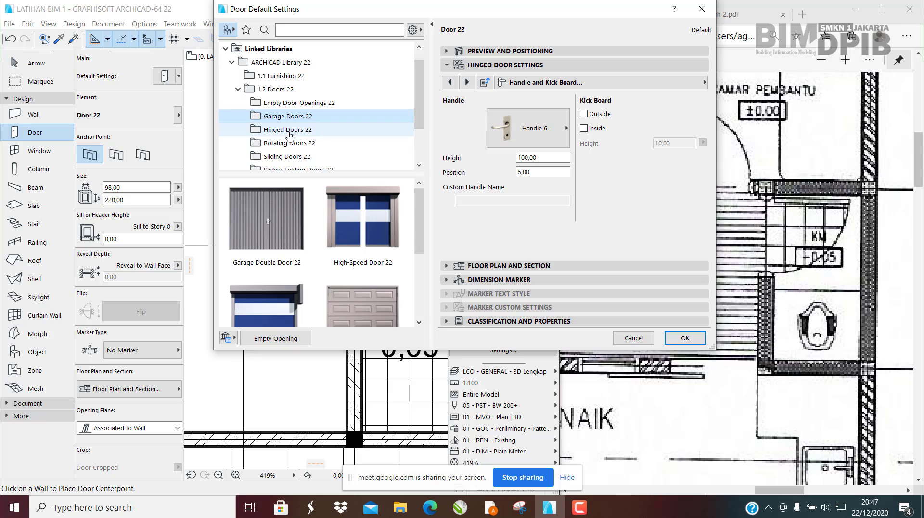
mouse_move(347, 257)
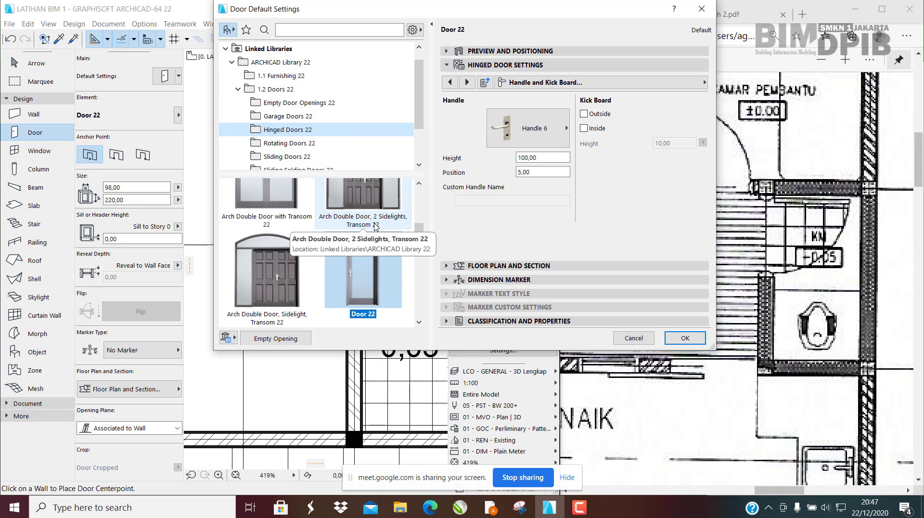
mouse_move(375, 270)
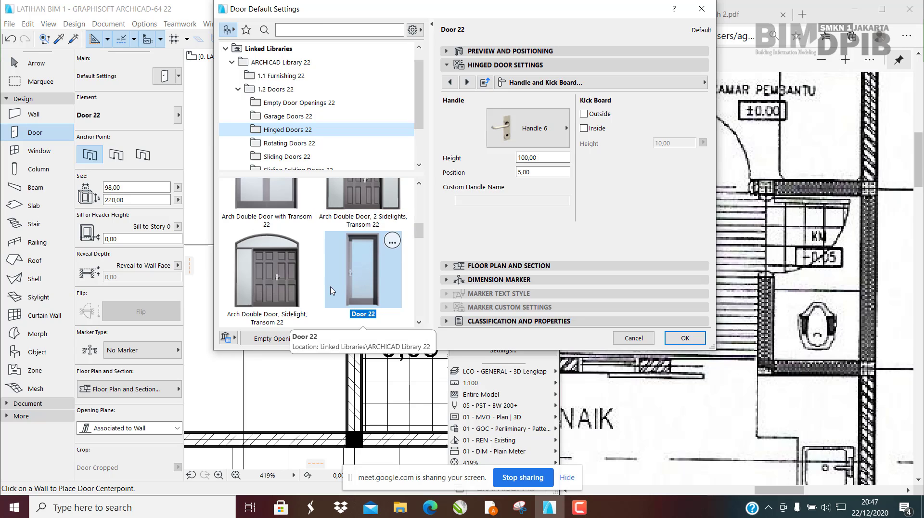
scroll(354, 282, down, 5)
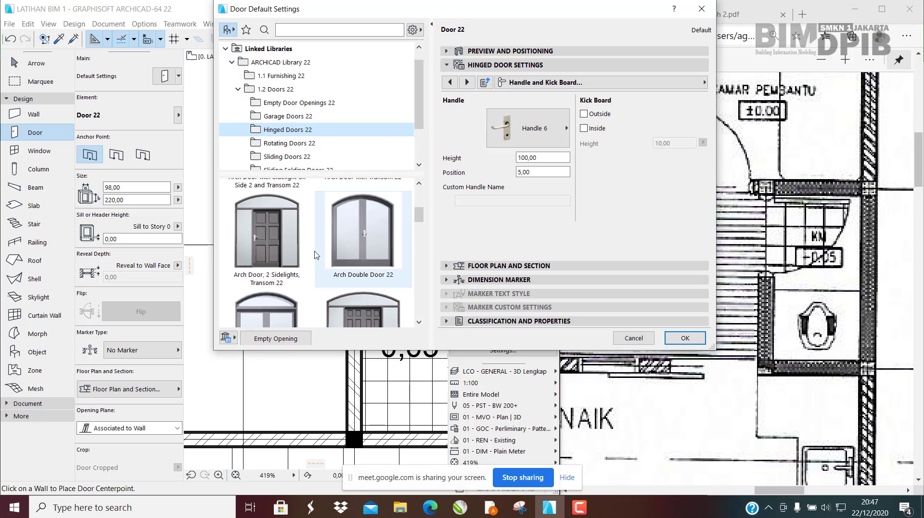
scroll(334, 274, down, 5)
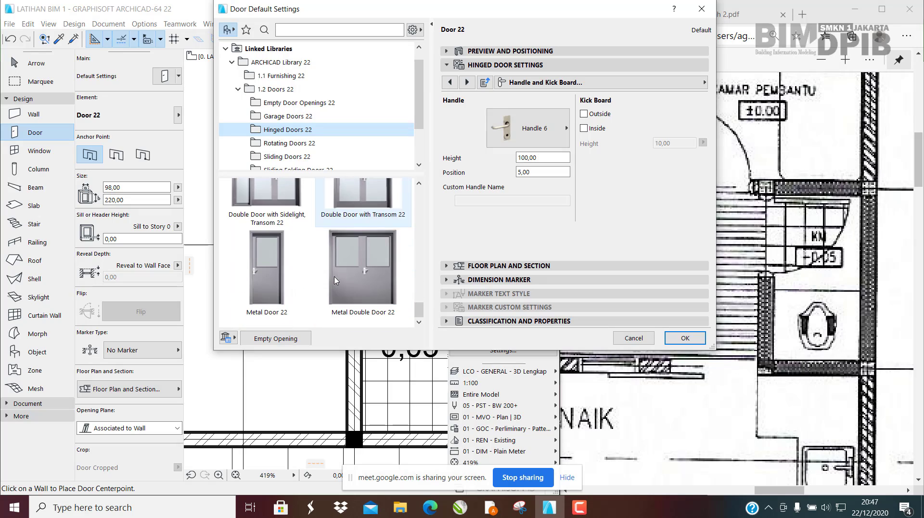
scroll(309, 260, up, 5)
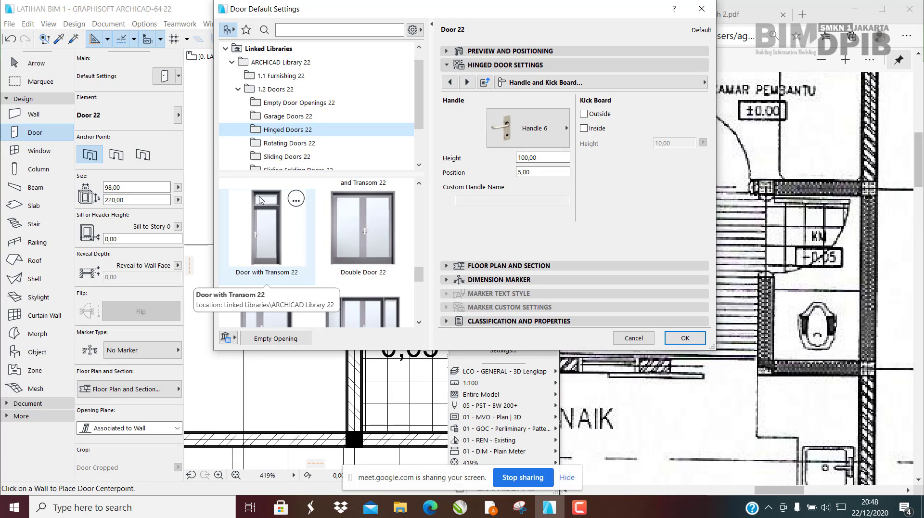
scroll(302, 245, down, 5)
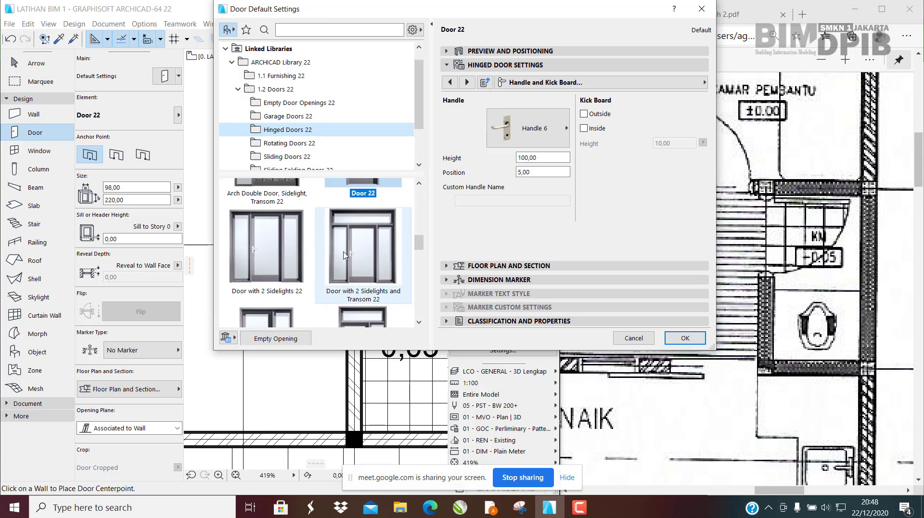
scroll(342, 233, down, 2)
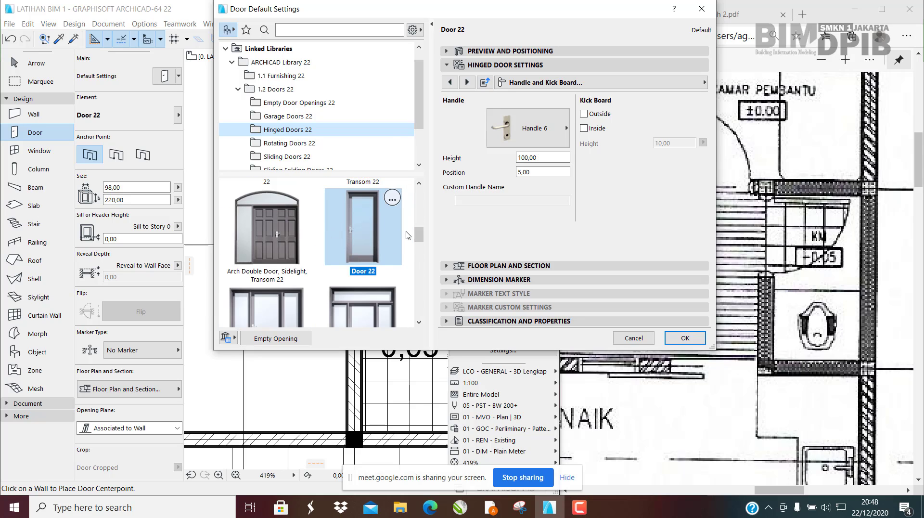
click(367, 246)
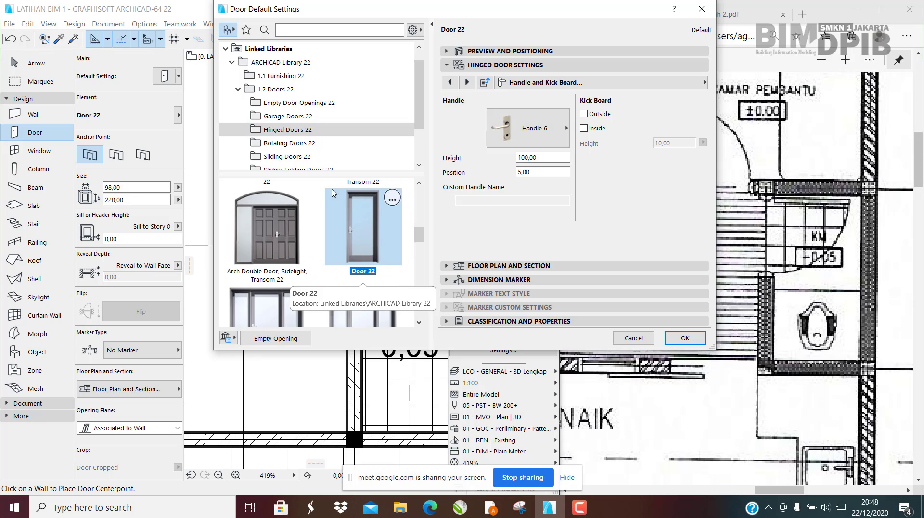
Step: Browse the Rotating Doors 22 and Sliding Doors 22 folders and try Exterior Sliding Door 22 as the door type
click(287, 144)
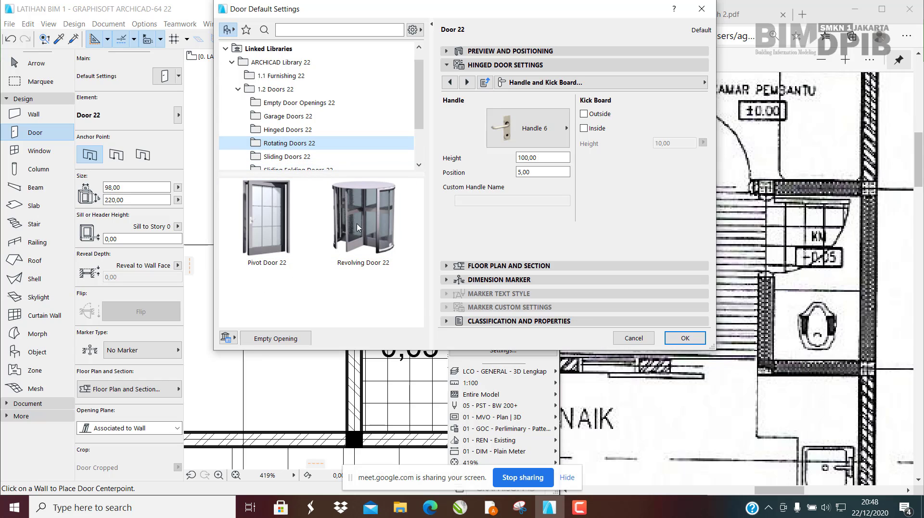
scroll(283, 120, down, 1)
click(279, 118)
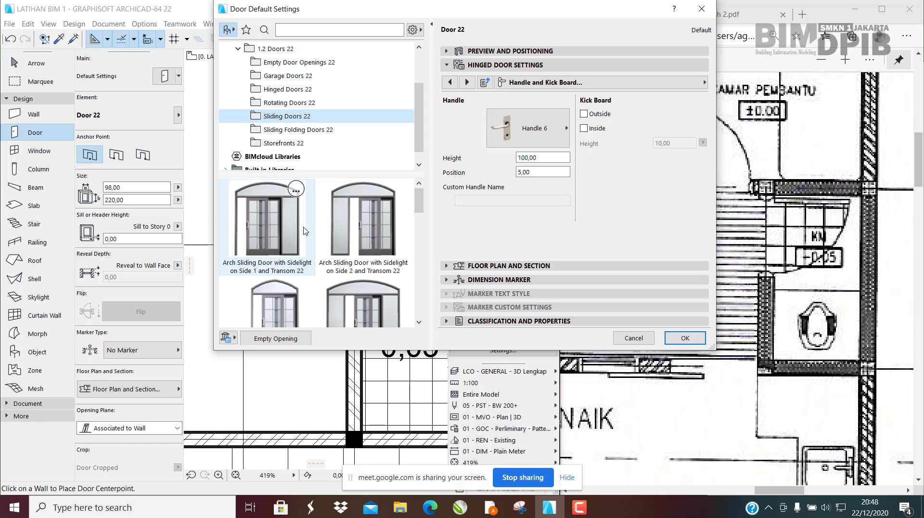
scroll(316, 229, down, 1)
scroll(308, 241, down, 3)
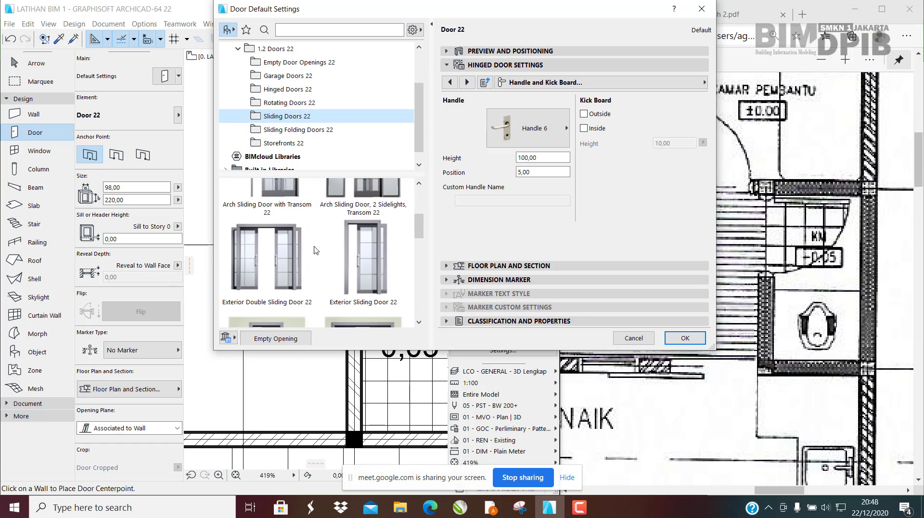
click(372, 243)
scroll(356, 246, down, 1)
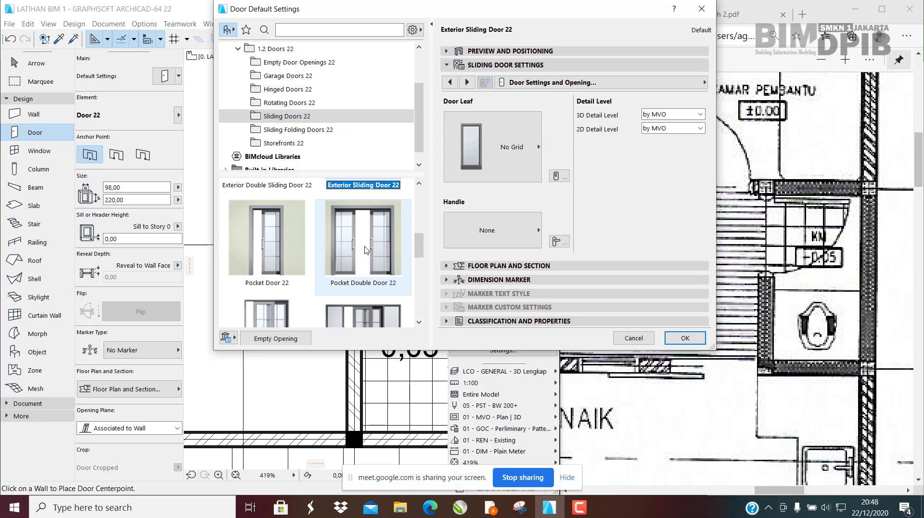
Step: Try the pocket, exterior sliding and sidelight door types in the Sliding Doors 22 folder, comparing their settings
click(341, 252)
scroll(342, 239, up, 1)
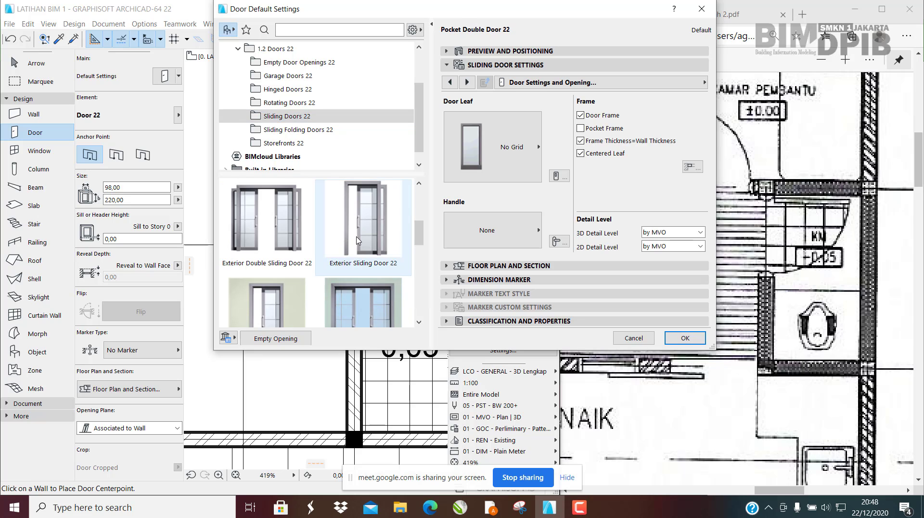
click(355, 242)
scroll(310, 234, down, 2)
click(363, 248)
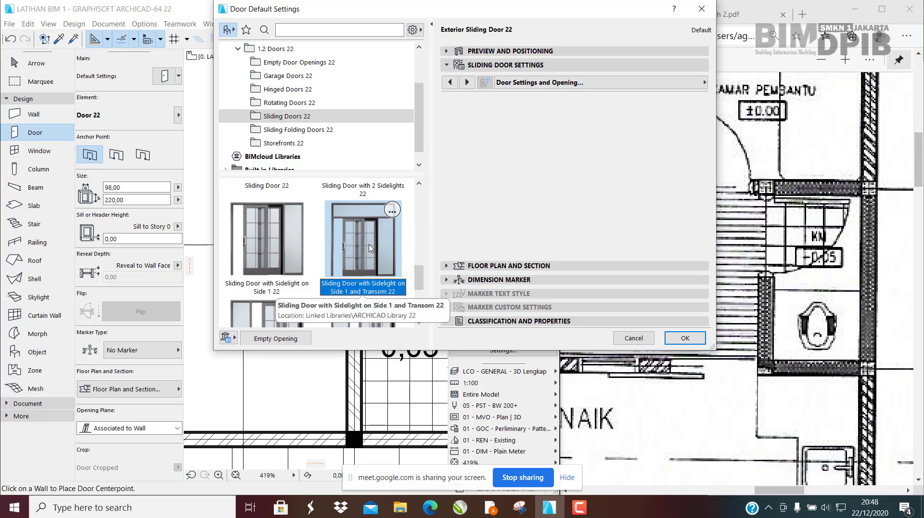
click(284, 234)
scroll(316, 251, down, 1)
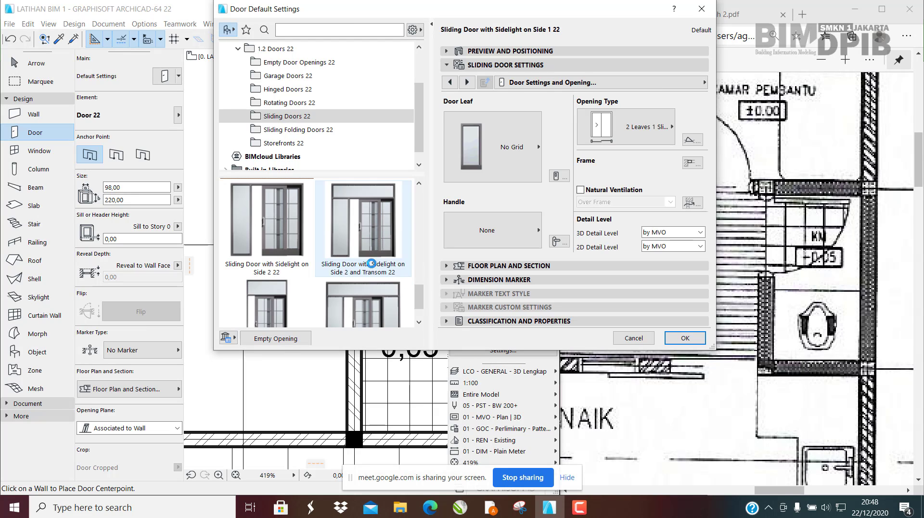
click(359, 241)
scroll(286, 214, up, 8)
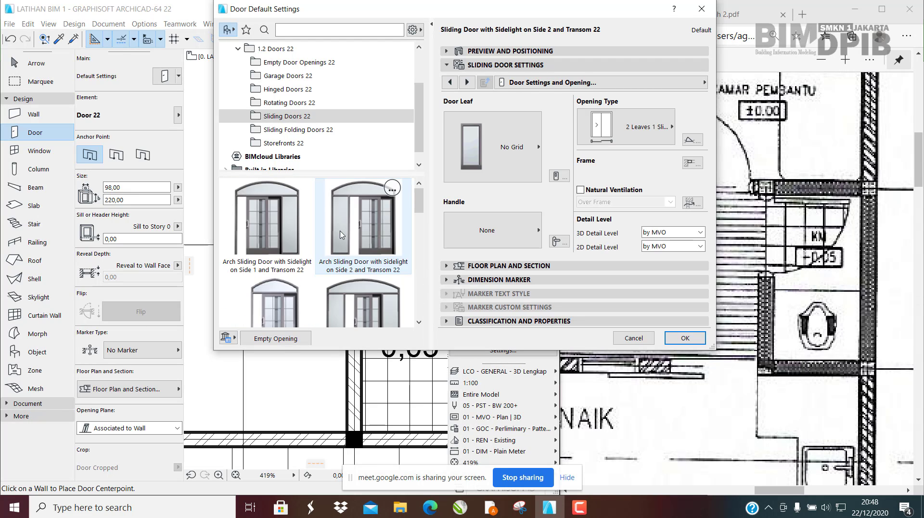
Step: Browse the door types in the Sliding Folding Doors 22 and Storefronts 22 folders
click(291, 130)
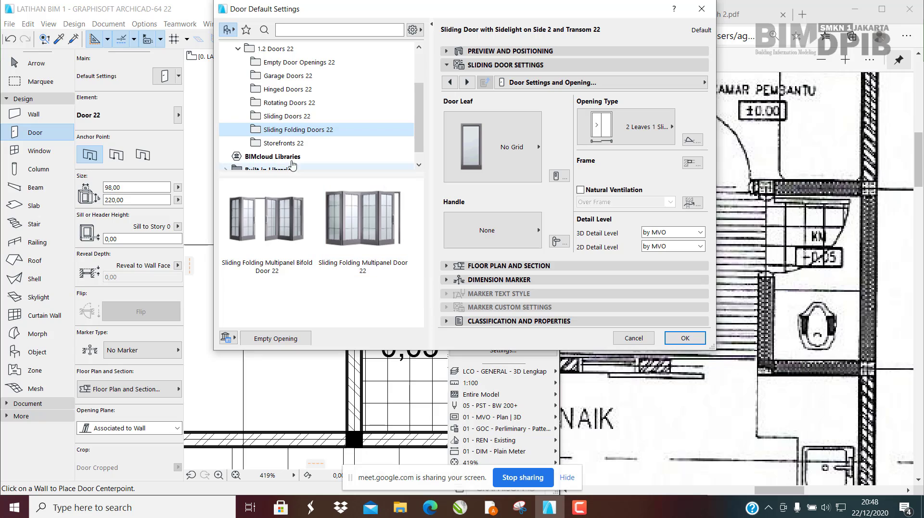
click(278, 144)
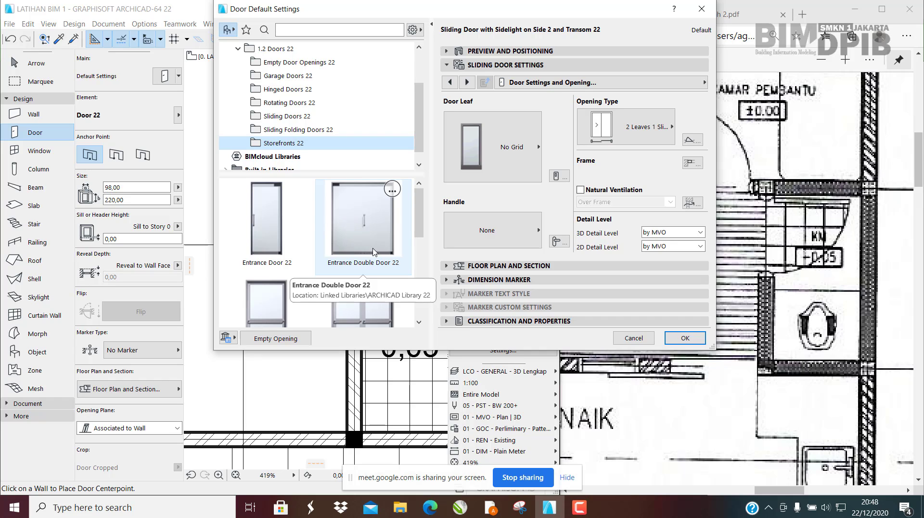
scroll(344, 250, down, 6)
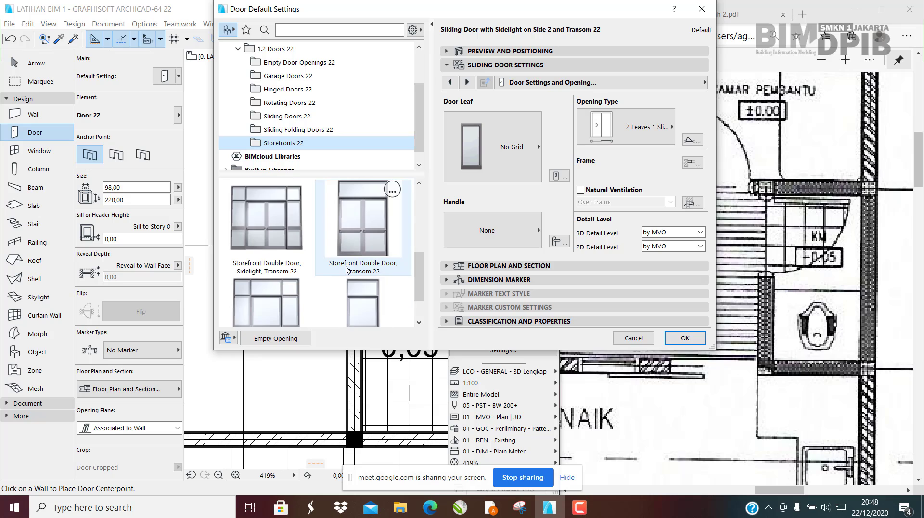
scroll(270, 269, up, 3)
scroll(289, 140, up, 2)
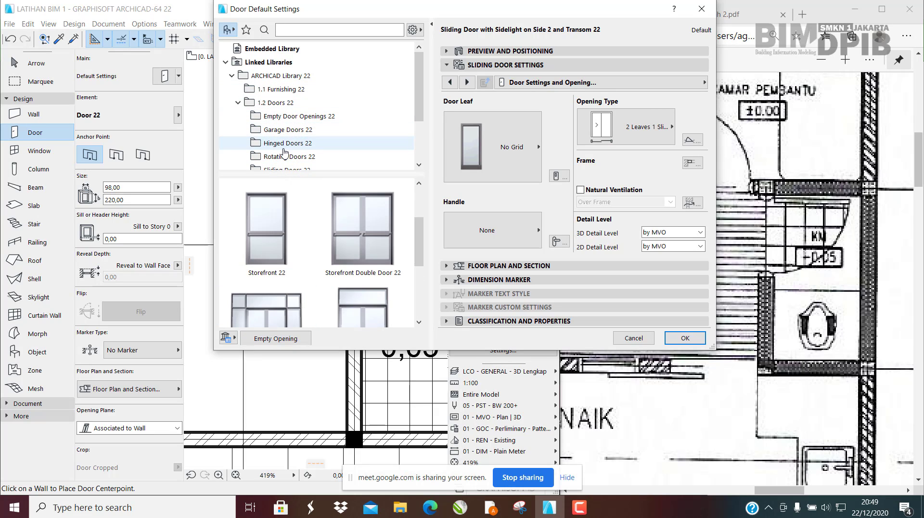
Step: Choose Door 22 from the Hinged Doors 22 folder as the default door type
click(283, 147)
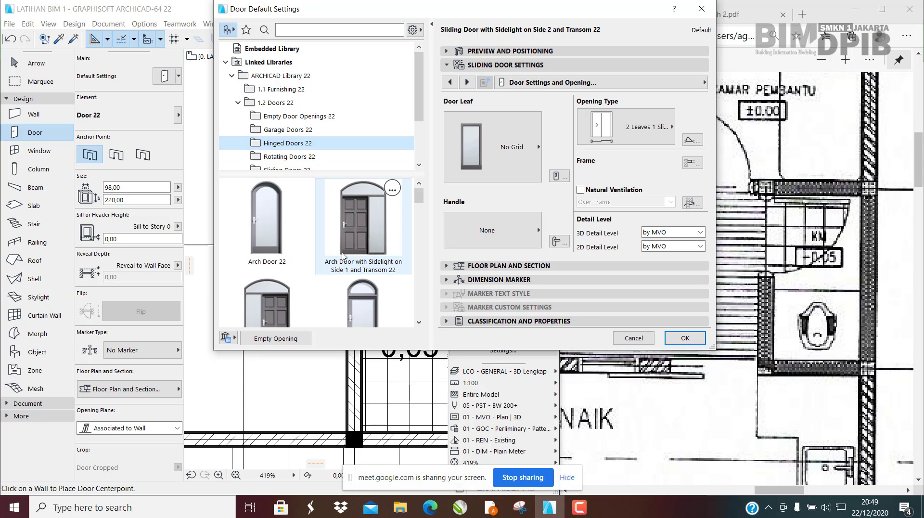
scroll(342, 255, down, 5)
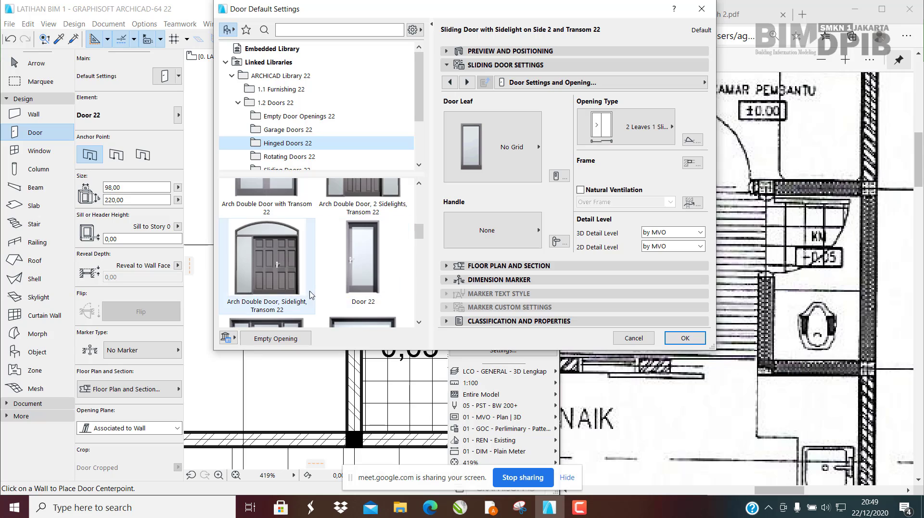
click(368, 268)
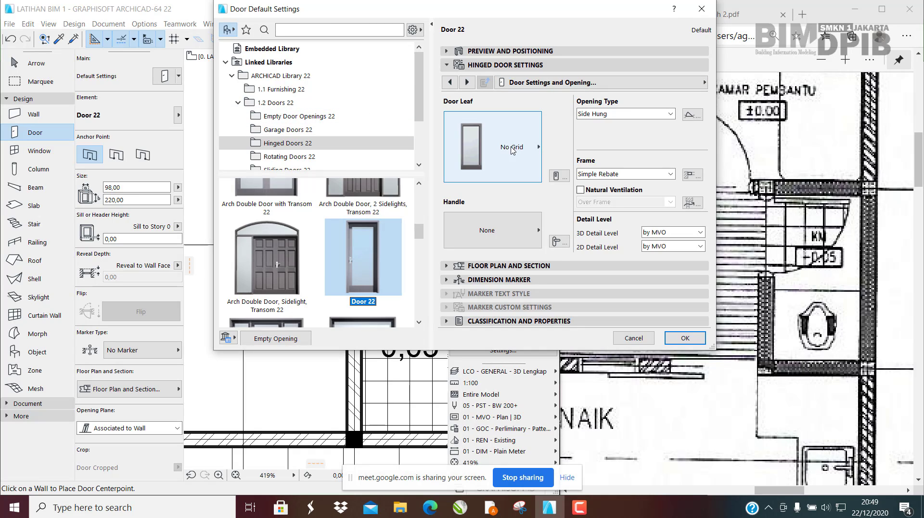
Step: Show the preview and positioning settings of Door 22 and set the door width to 70
click(493, 64)
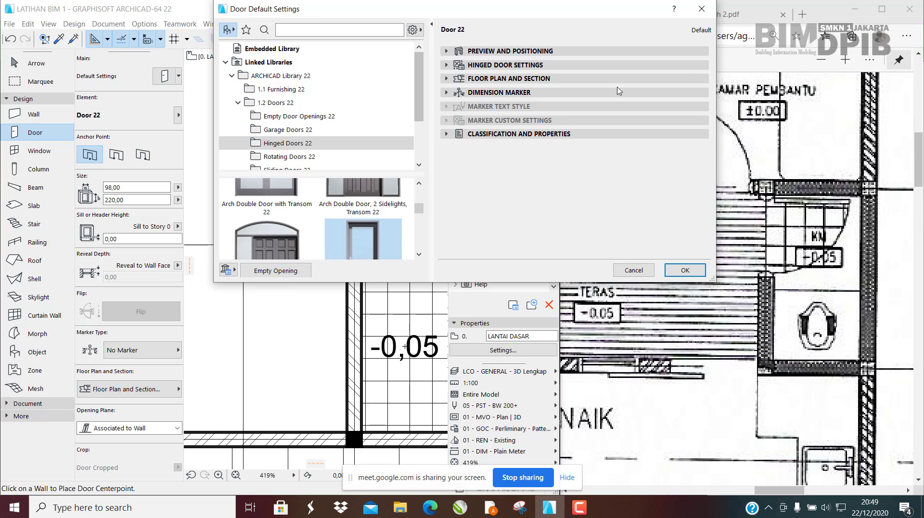
click(509, 52)
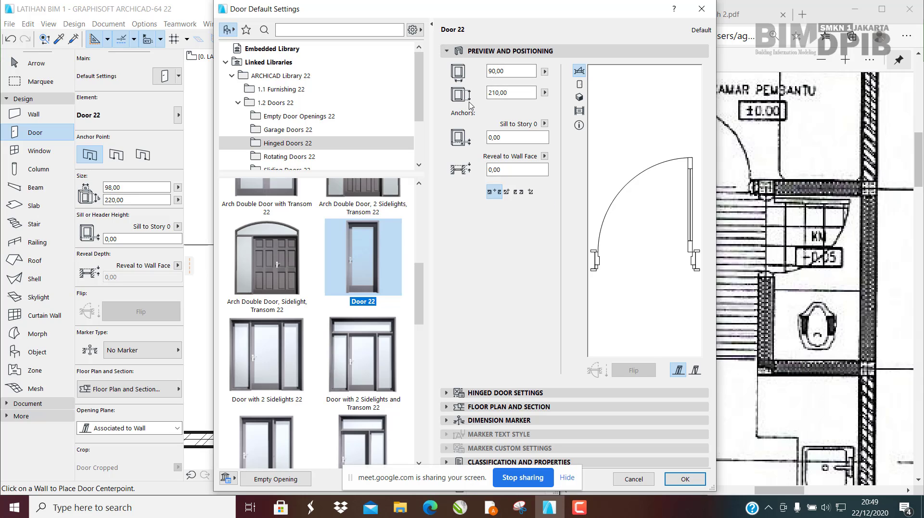
click(516, 71)
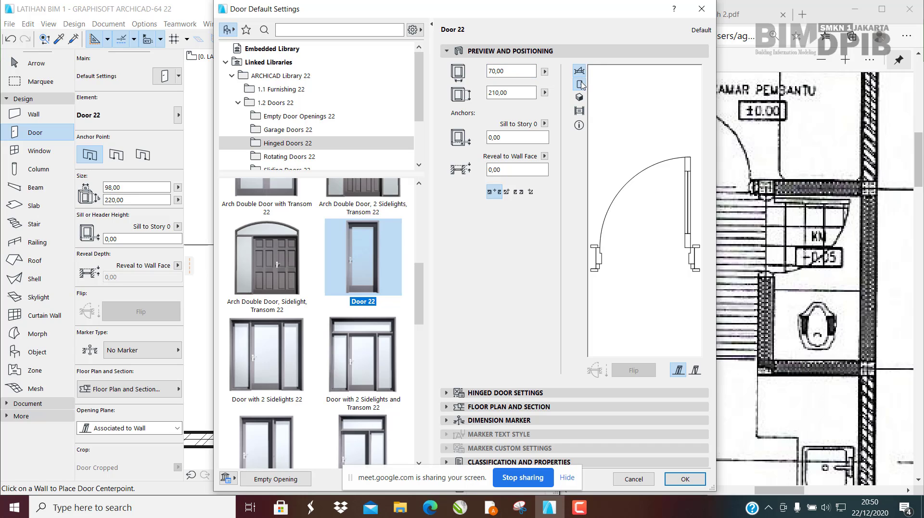
Step: Examine Door 22 in the plan, front, 3D and picture previews, ending on the 3D preview
click(581, 84)
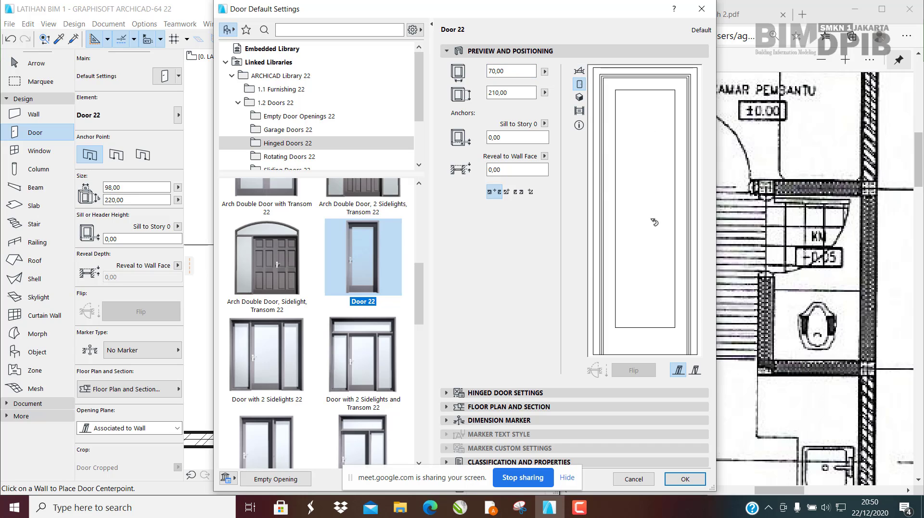
click(580, 98)
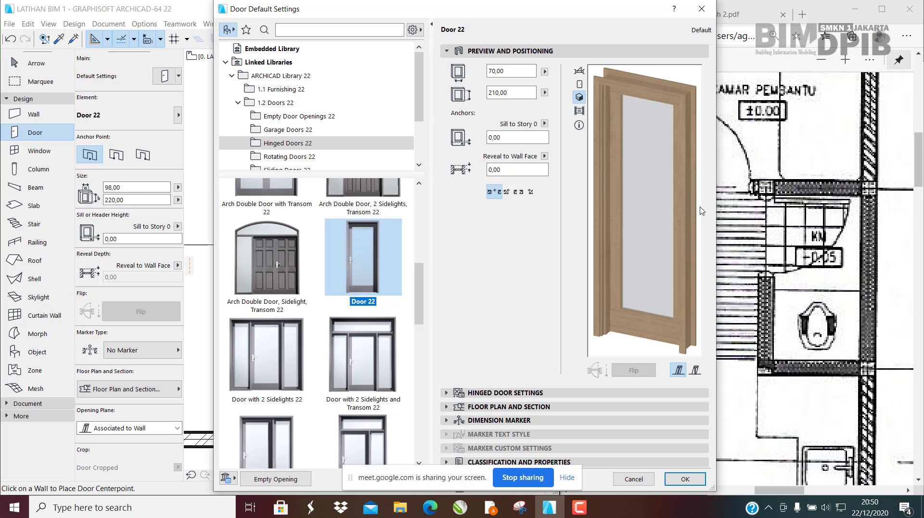
click(579, 111)
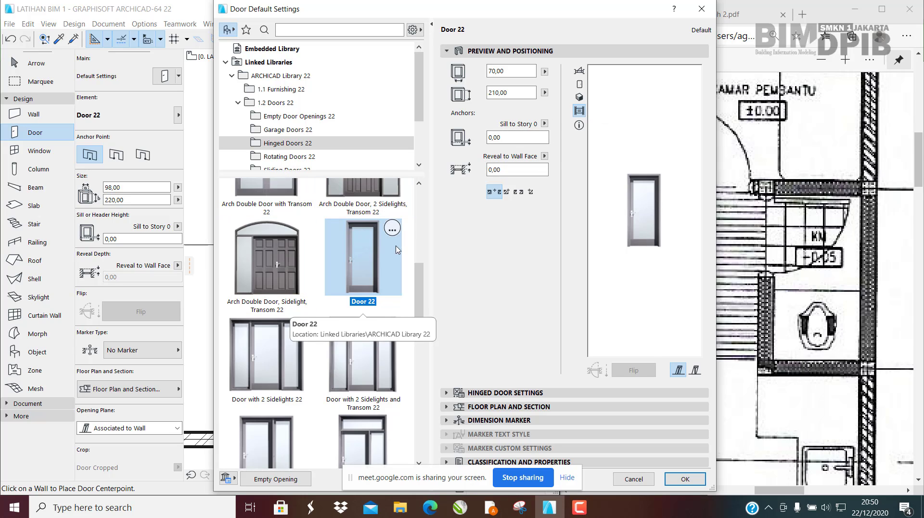
click(580, 97)
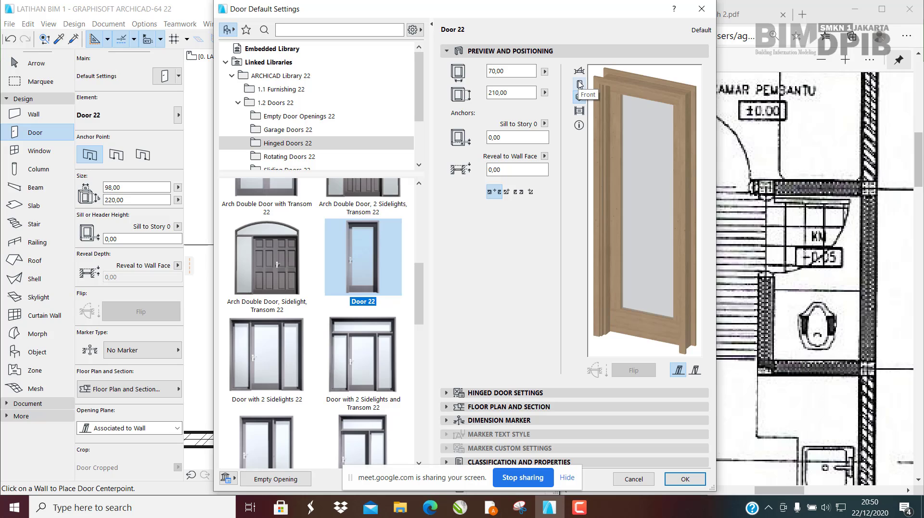
click(580, 84)
click(579, 71)
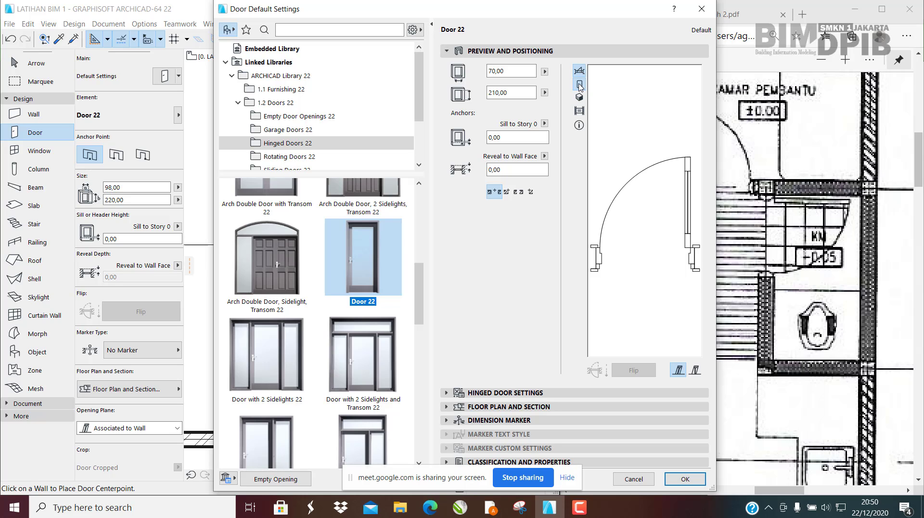
click(579, 85)
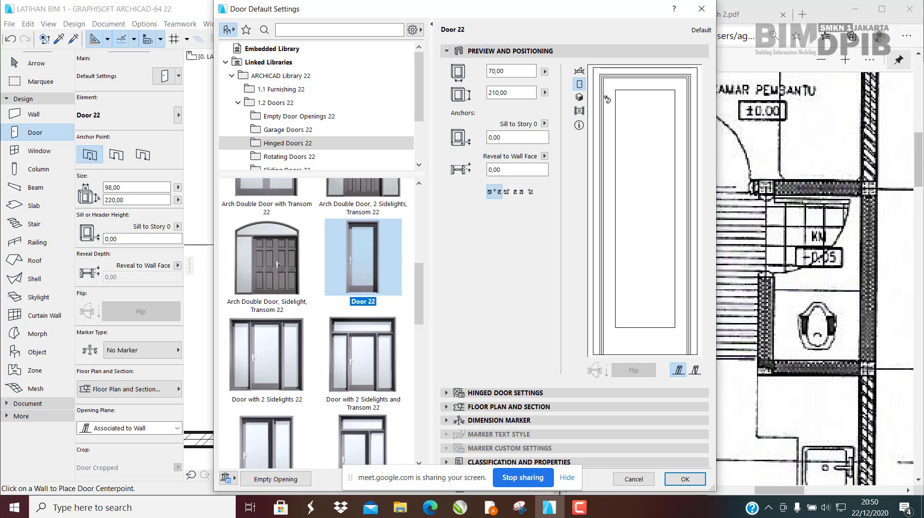
click(581, 97)
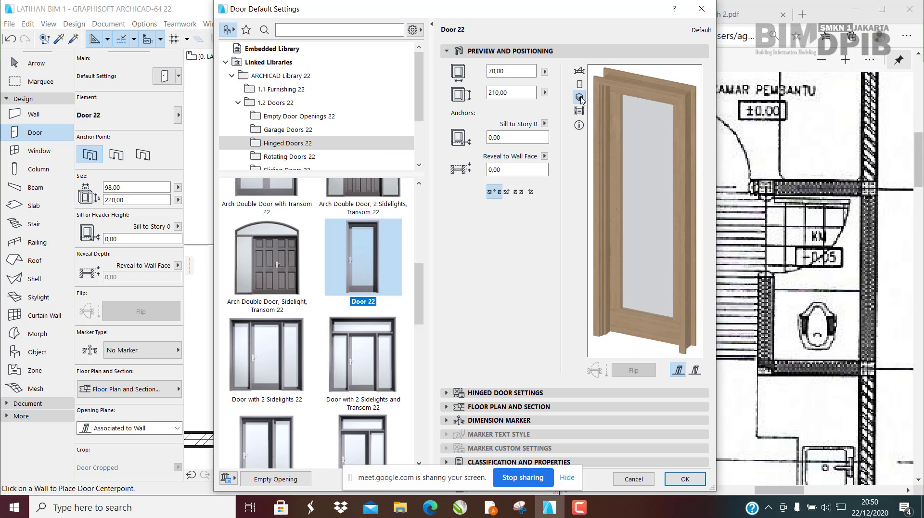
Step: Try door heights of 190 and 210 for Door 22, comparing them in the 3D preview
click(518, 93)
text(1)
key(Return)
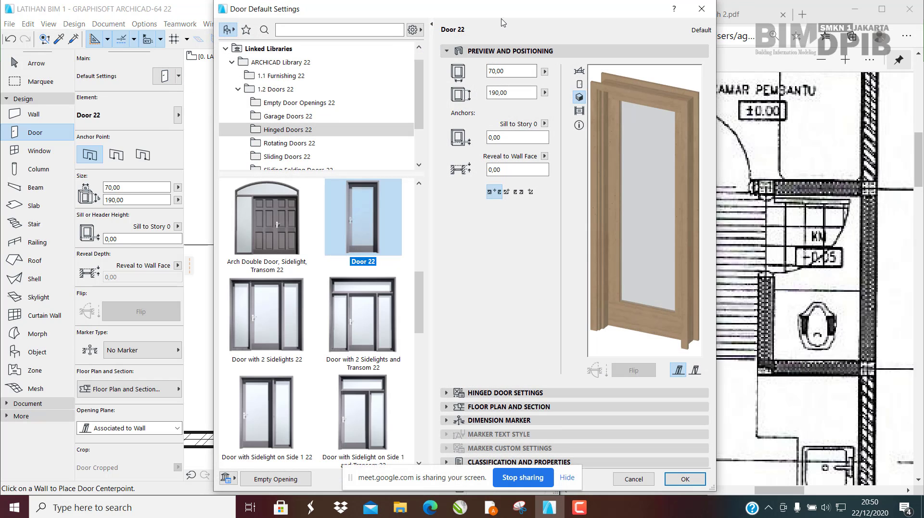
drag(503, 6, 376, 55)
drag(418, 124, 377, 127)
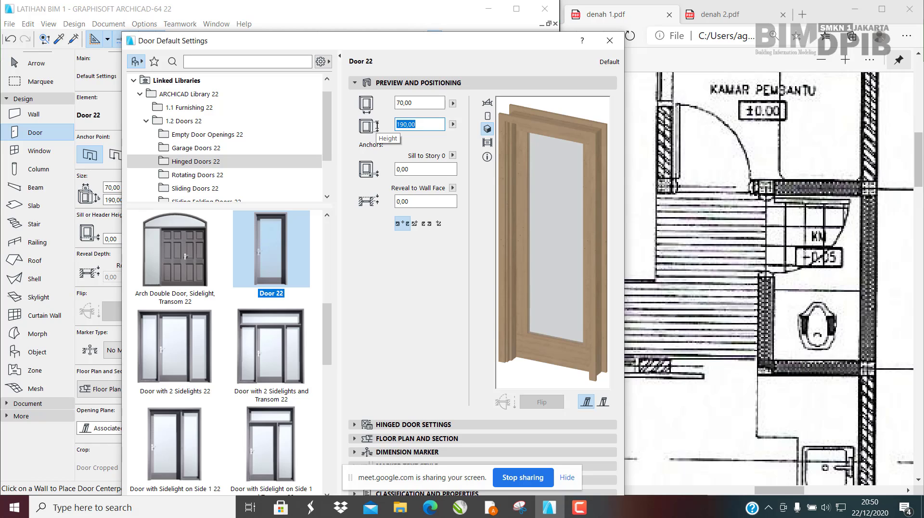
text(210)
key(Return)
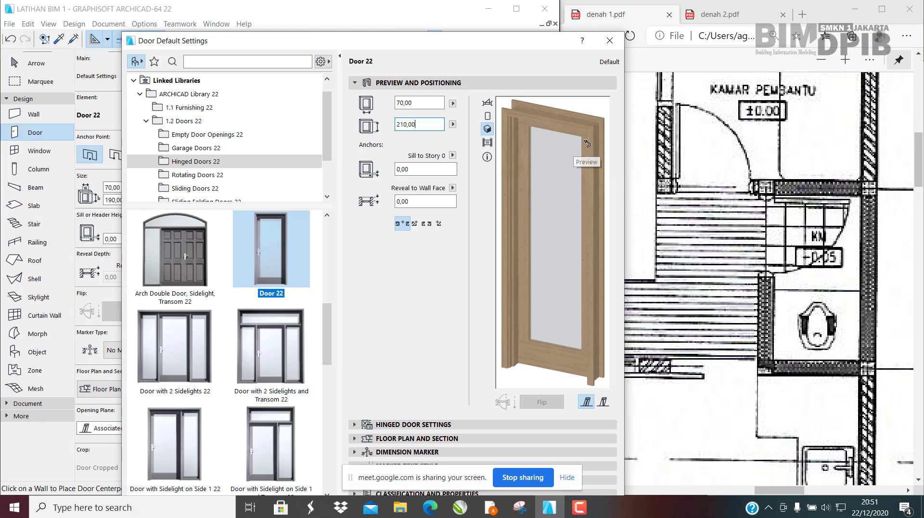
Step: Set the height of Door 22 to 190 and check its size values
double_click(432, 123)
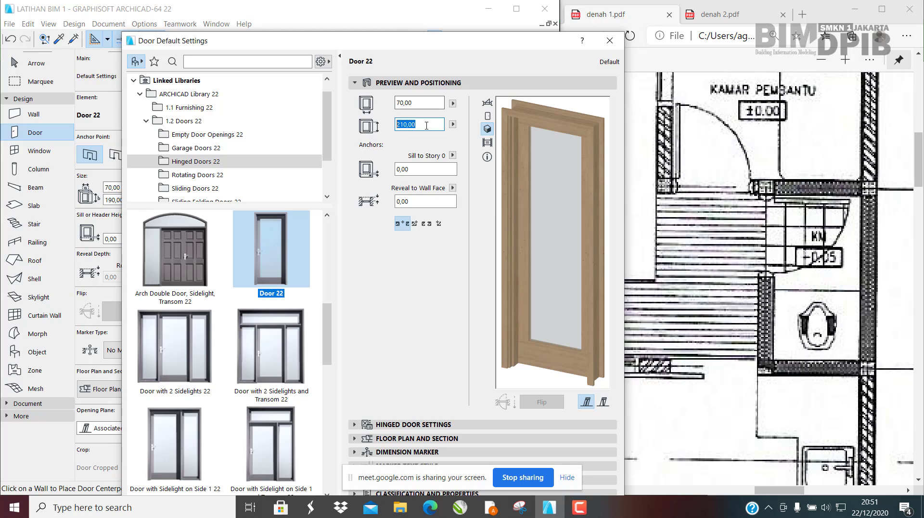
text(190)
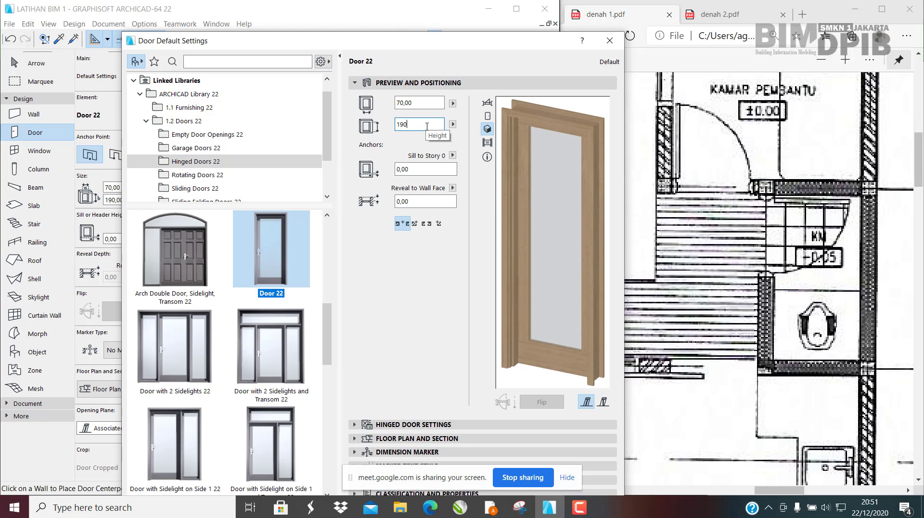
click(394, 251)
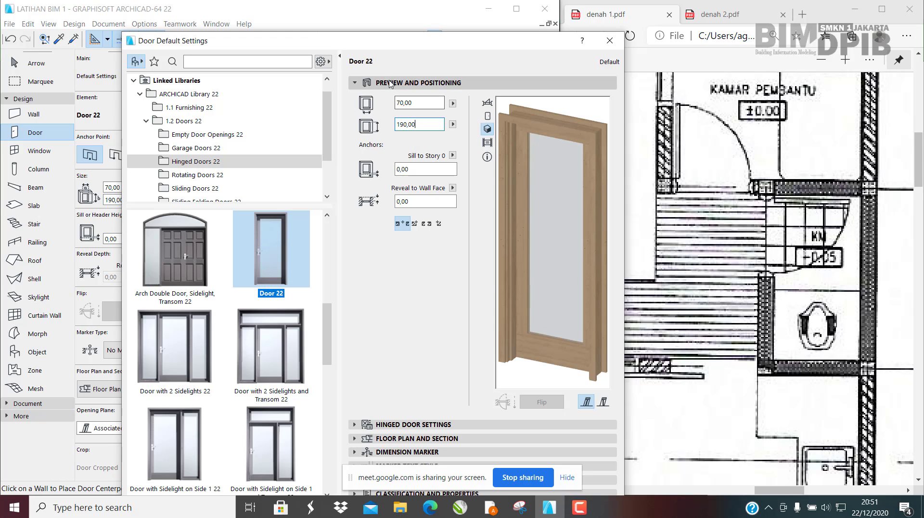
key(shift+Tab)
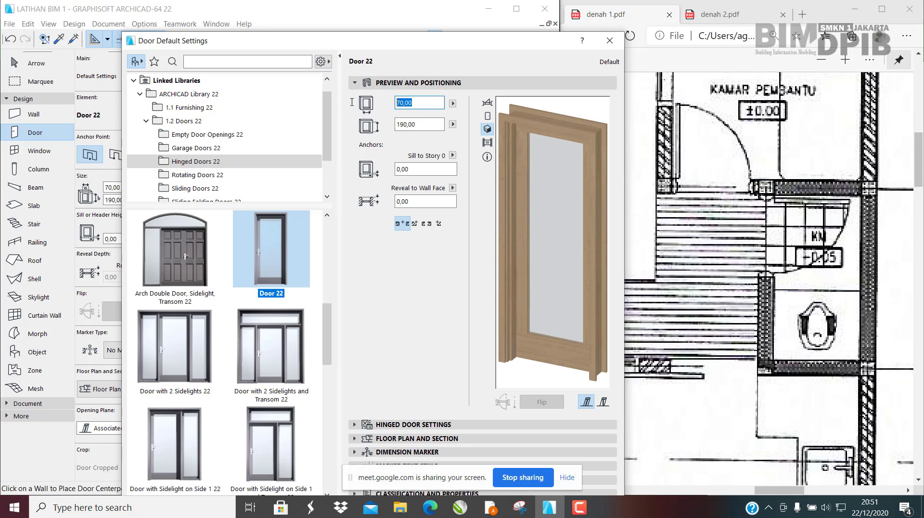
key(Tab)
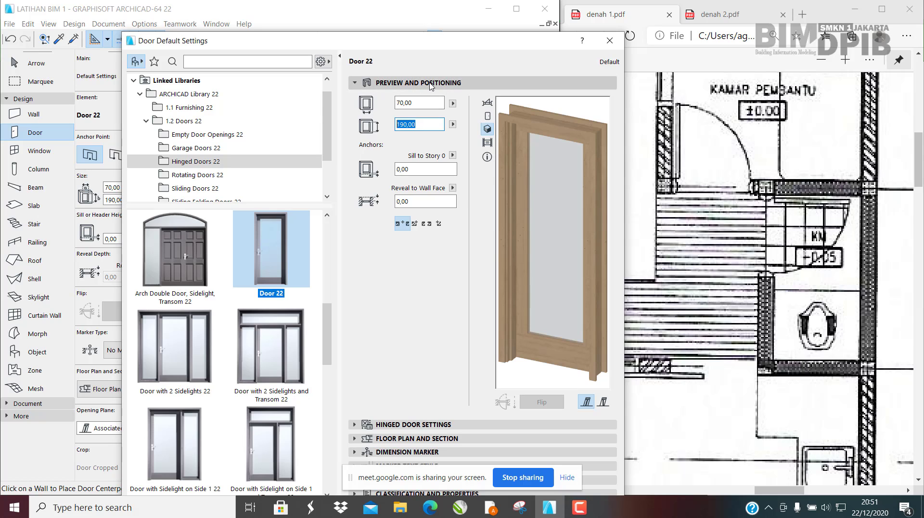
Step: Show the hinged door settings of Door 22 and review the list of available settings pages
click(461, 86)
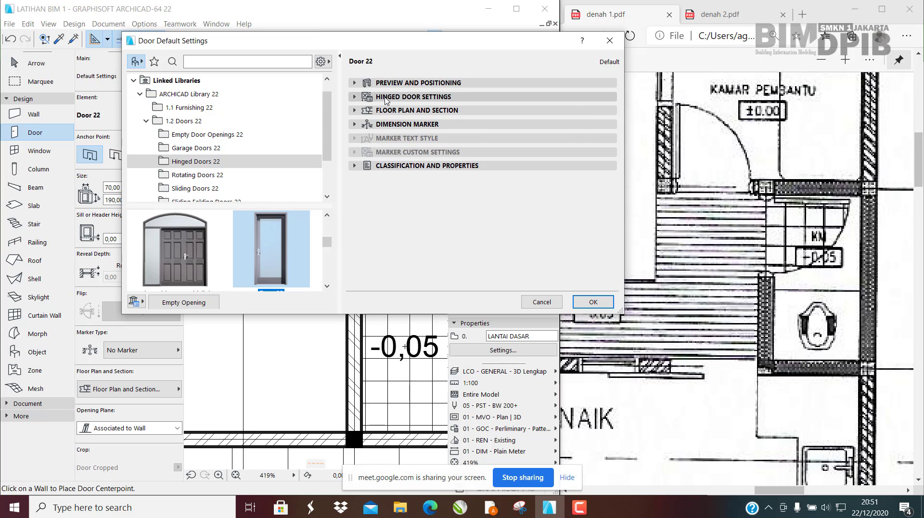
click(420, 97)
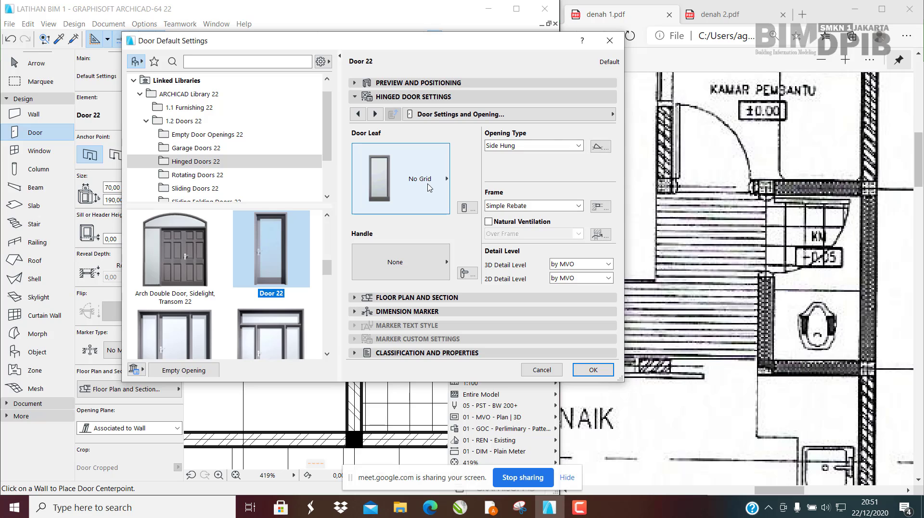
click(402, 97)
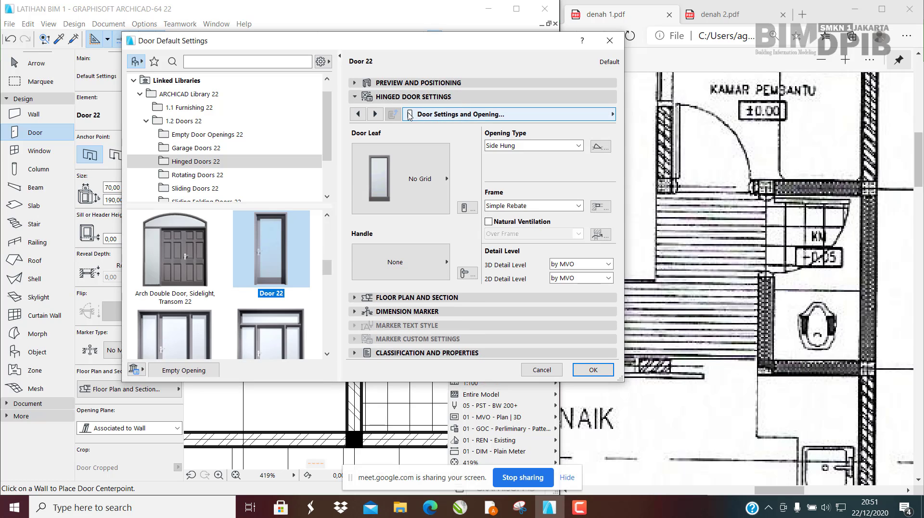
click(467, 115)
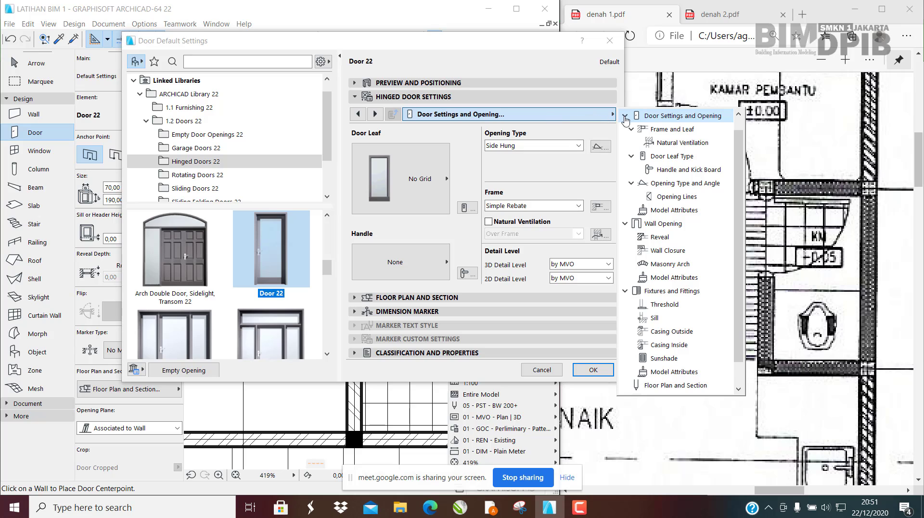
scroll(698, 236, down, 2)
scroll(706, 264, up, 3)
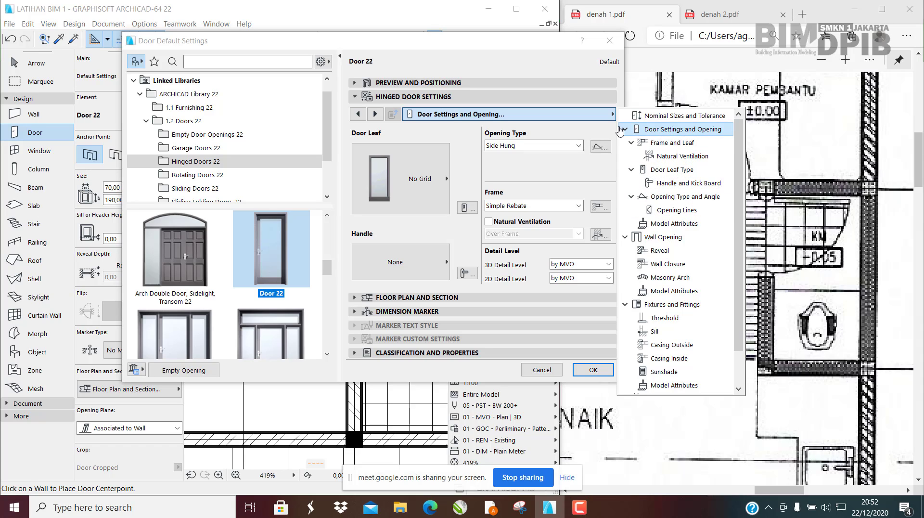
click(447, 138)
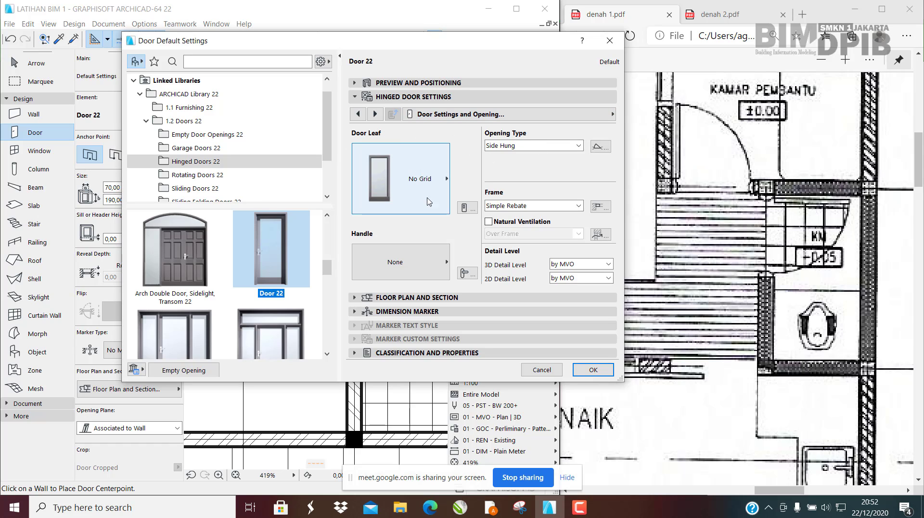
Step: Try the Style 2 door leaf for Door 22, look through the other leaf styles and choose Style 60
click(426, 177)
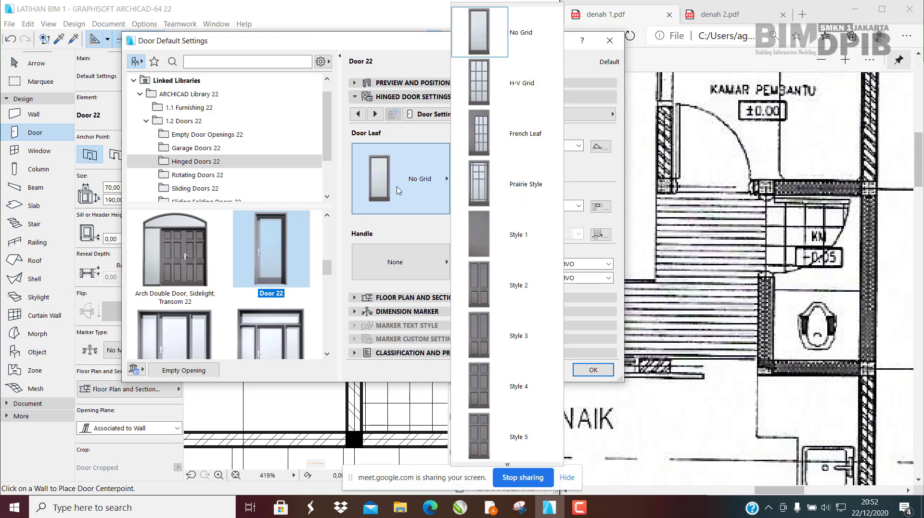
click(497, 283)
click(424, 192)
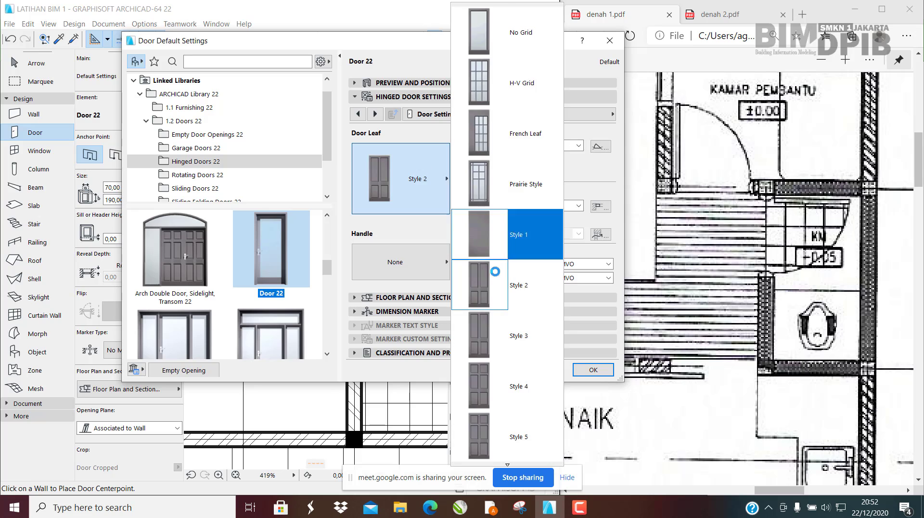
scroll(514, 327, down, 6)
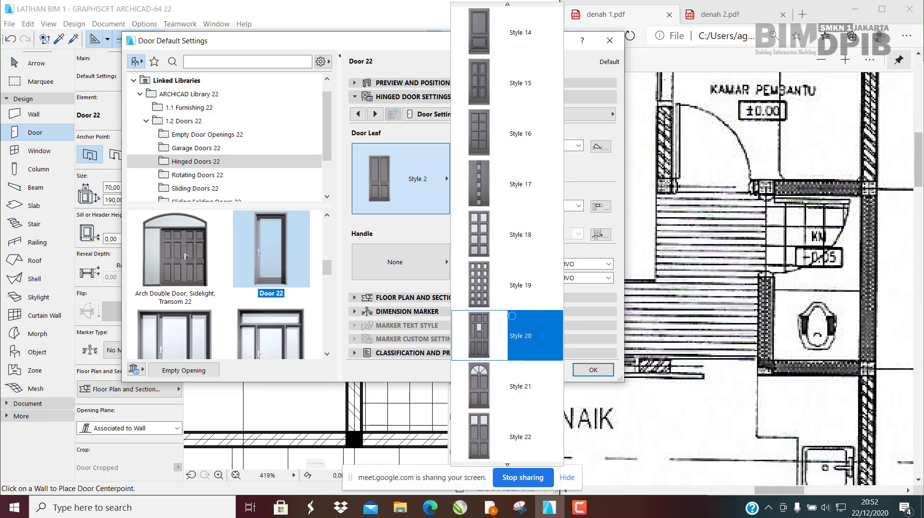
scroll(512, 322, down, 15)
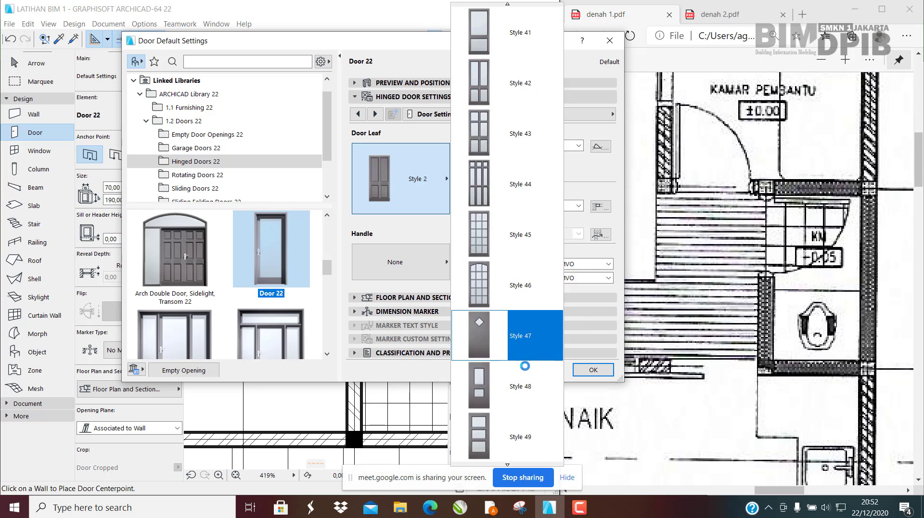
scroll(523, 386, down, 2)
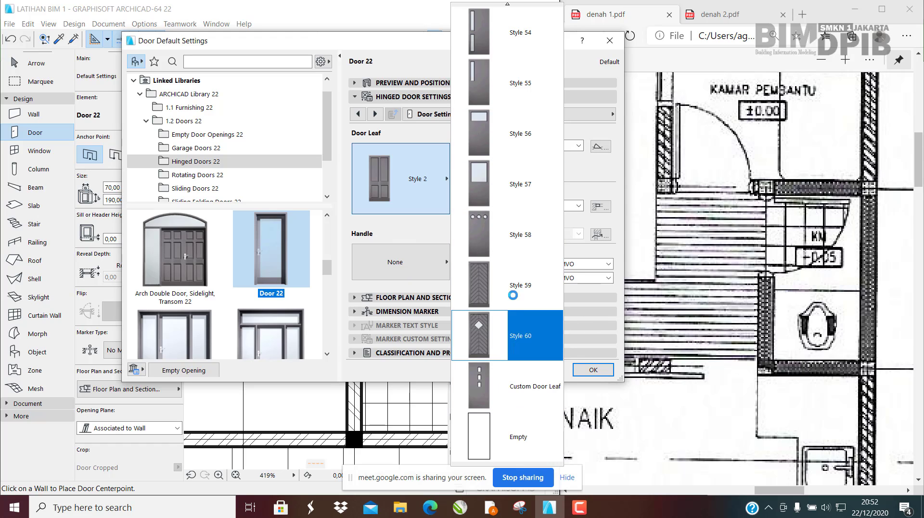
click(524, 333)
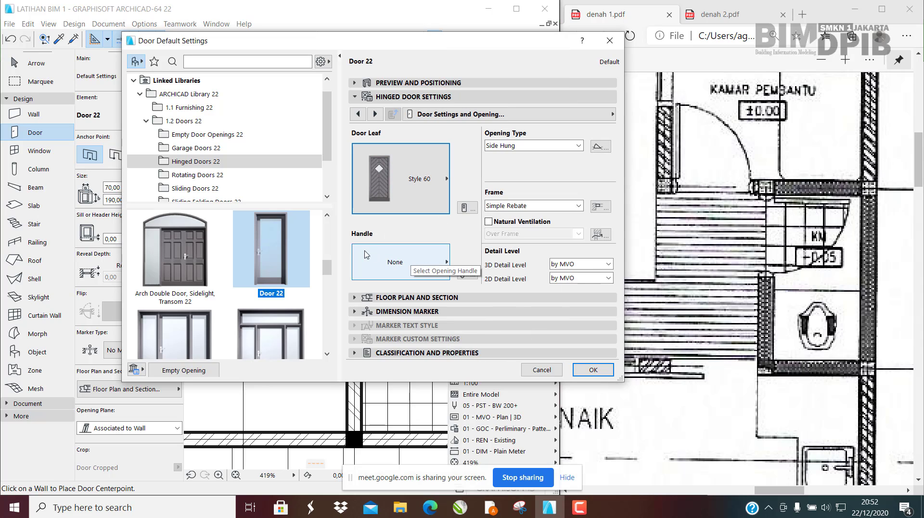
Step: Look through the opening handle types for Door 22 and choose Handle 7
click(422, 266)
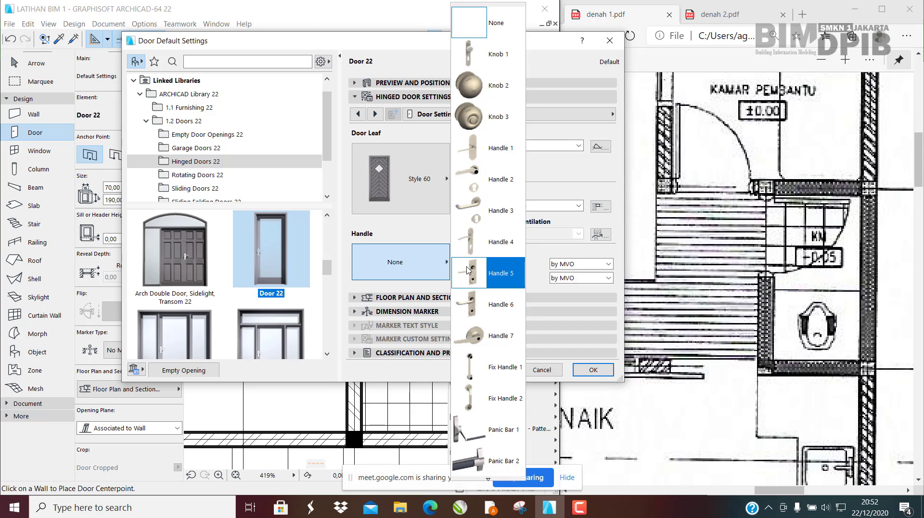
scroll(496, 335, down, 1)
scroll(493, 355, up, 1)
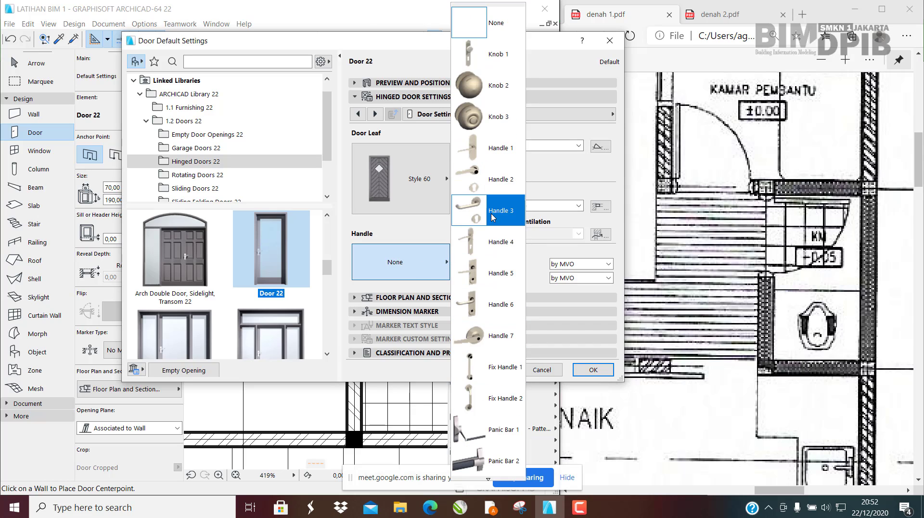
scroll(492, 337, down, 1)
scroll(491, 366, up, 1)
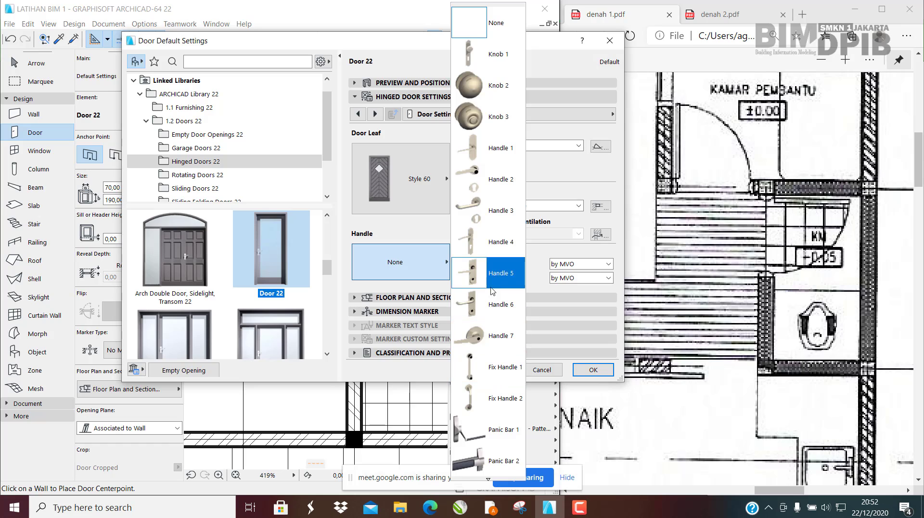
scroll(483, 301, down, 1)
click(489, 309)
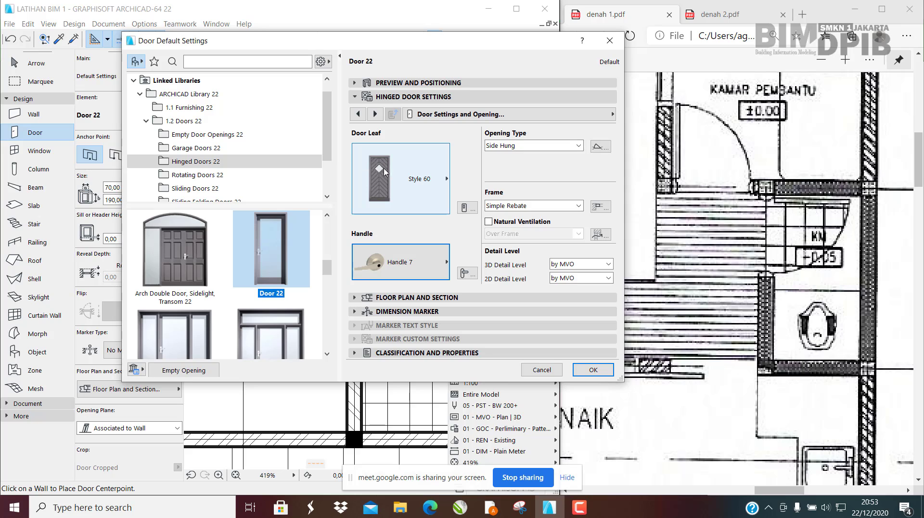
Step: Try the H-V Grid leaf in the door leaf type settings, switch back to Style 60 and accept the door settings
click(472, 212)
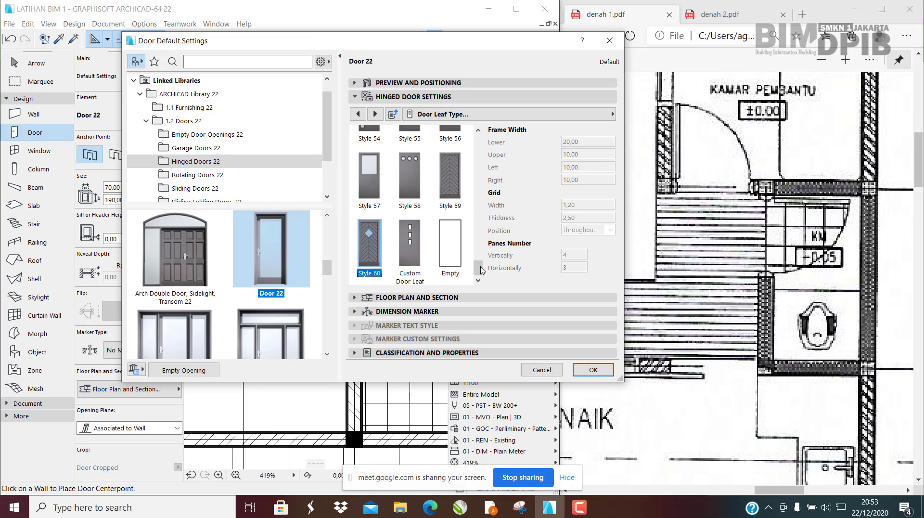
drag(482, 270, 496, 138)
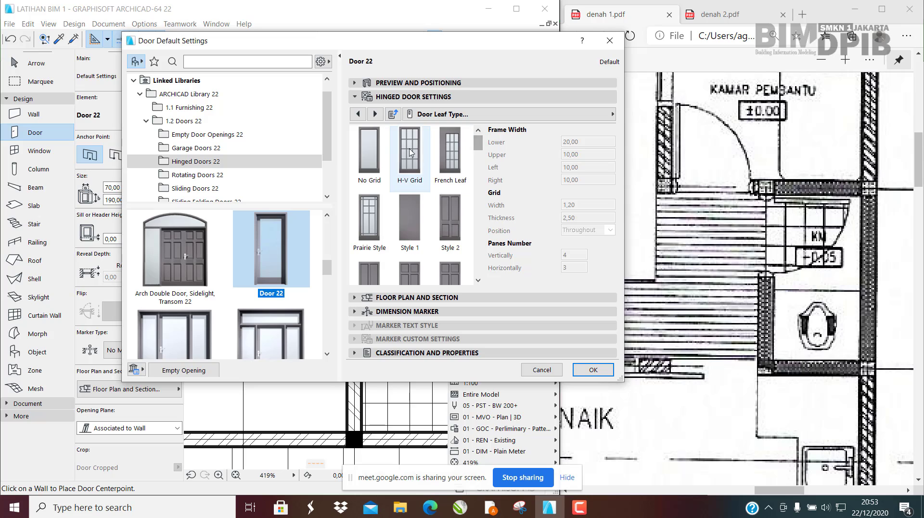
click(416, 162)
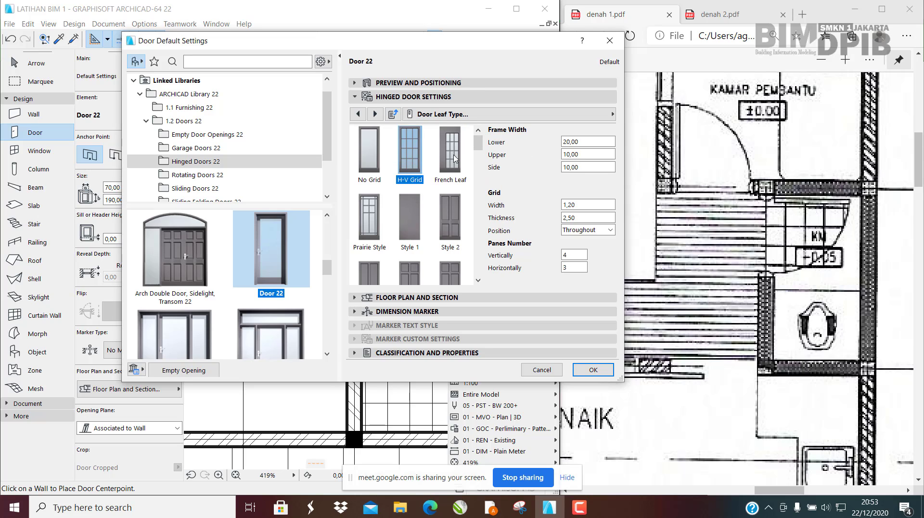
click(582, 165)
drag(481, 147, 475, 275)
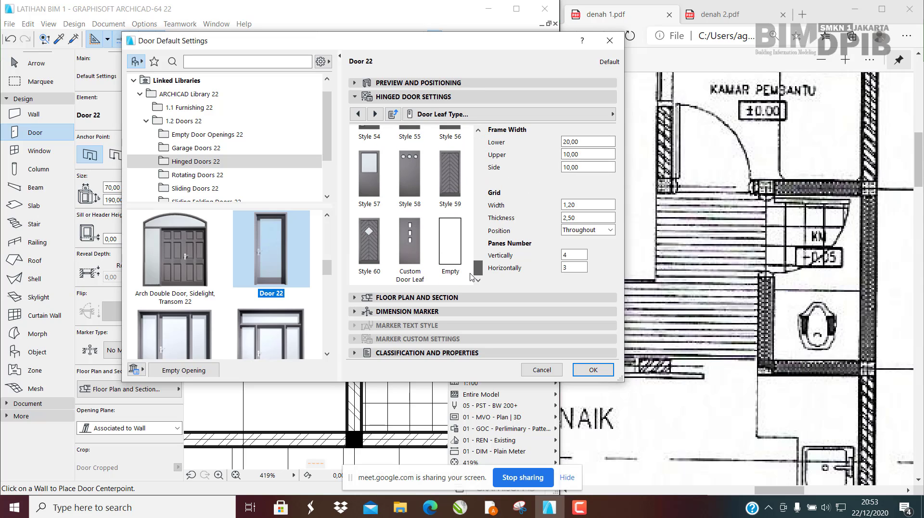
click(370, 232)
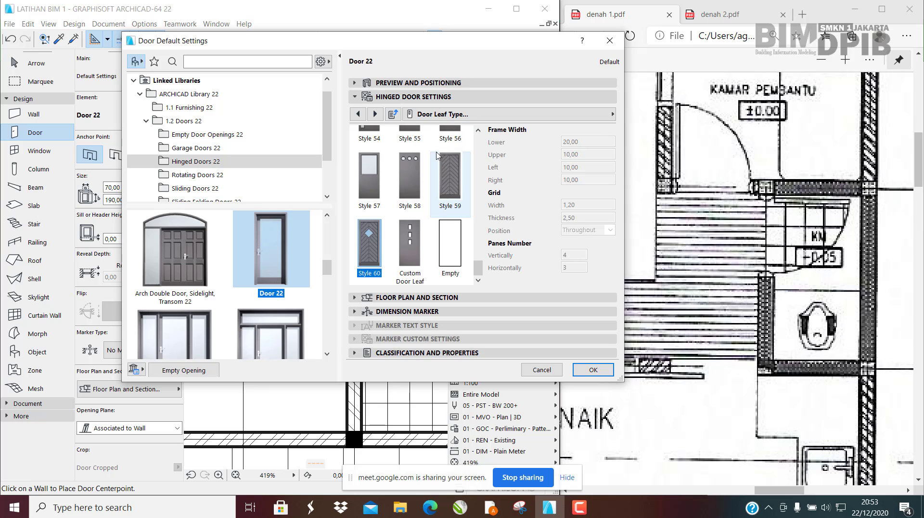
click(594, 370)
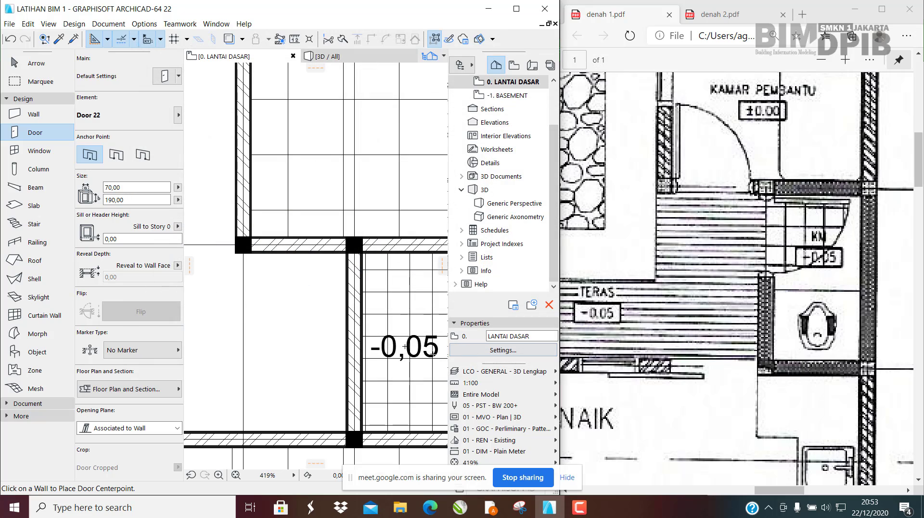
Step: Place the 70 × 190 hinged door by its corner in the kamar pembantu's lower wall beside the corner column, opening into the room
scroll(311, 255, down, 2)
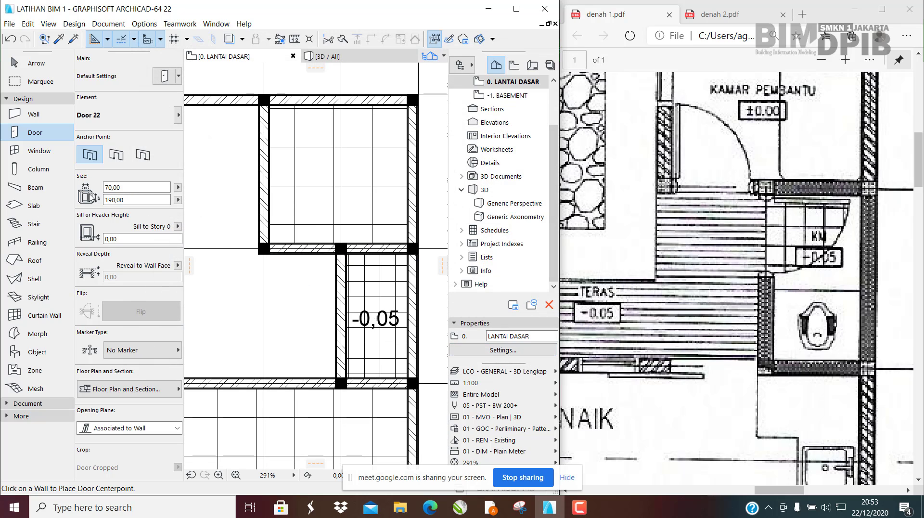
scroll(226, 251, up, 1)
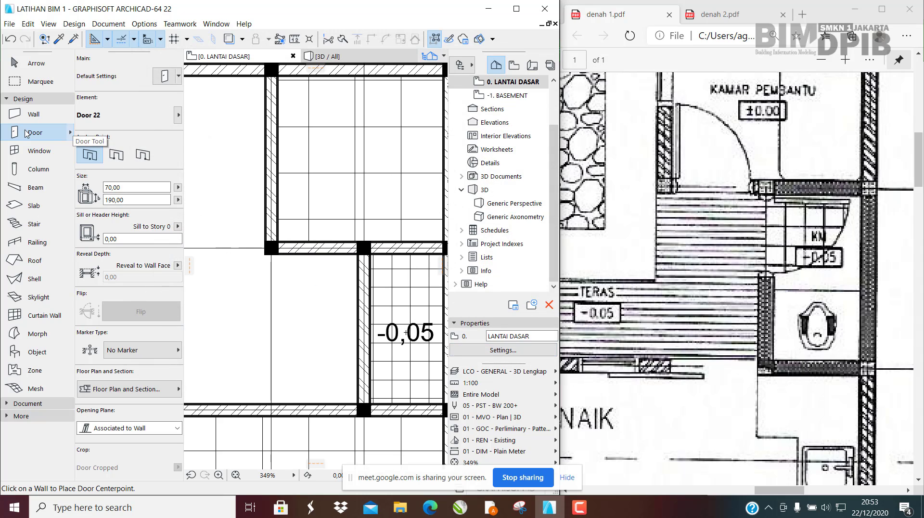
scroll(284, 237, up, 2)
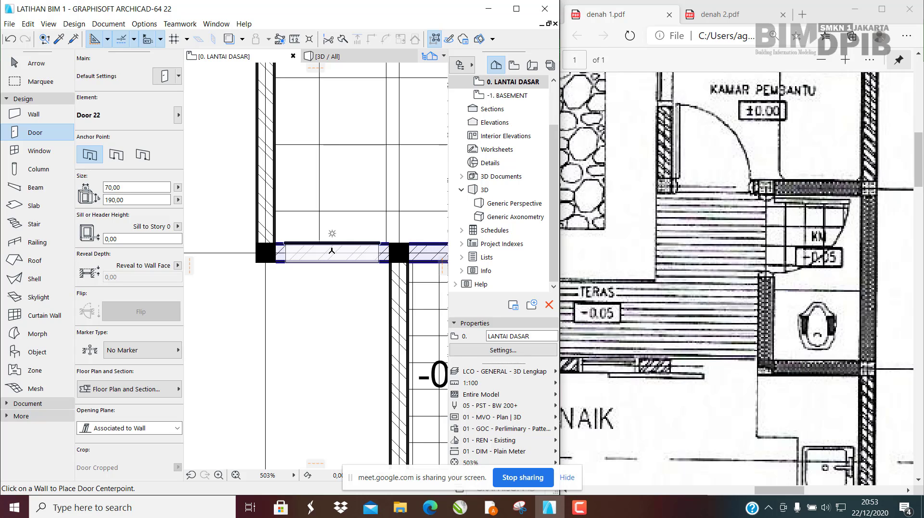
click(123, 156)
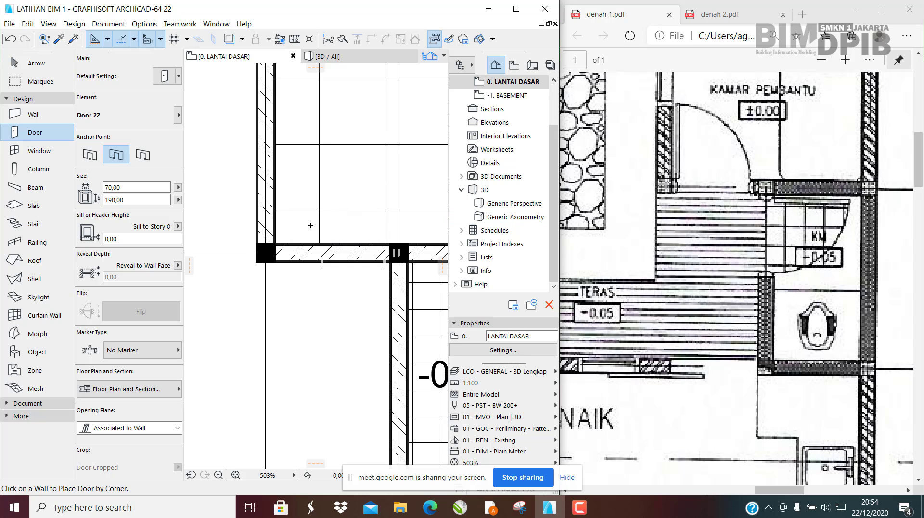
scroll(285, 254, up, 3)
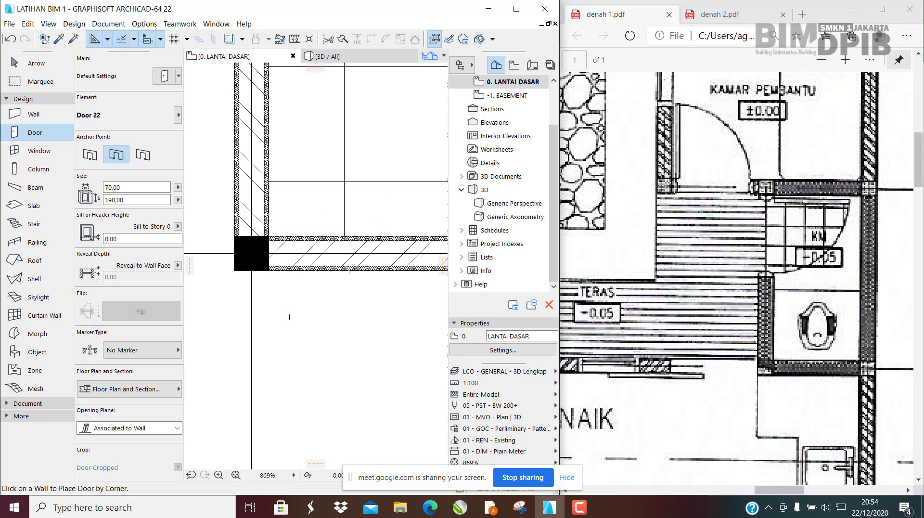
scroll(251, 269, down, 2)
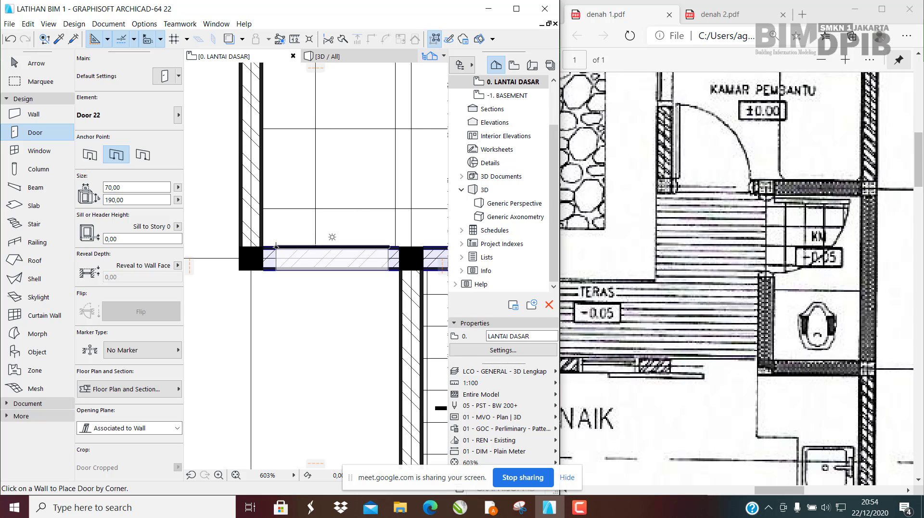
scroll(289, 270, down, 1)
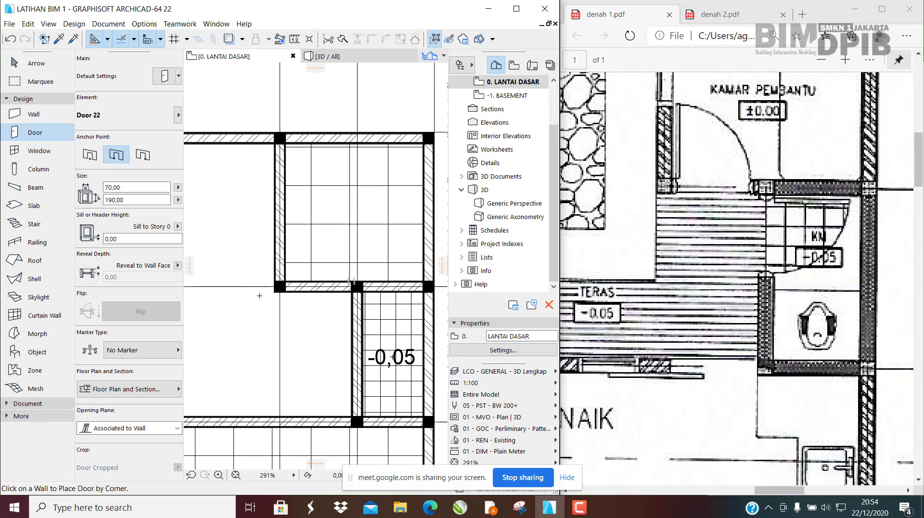
scroll(324, 271, up, 3)
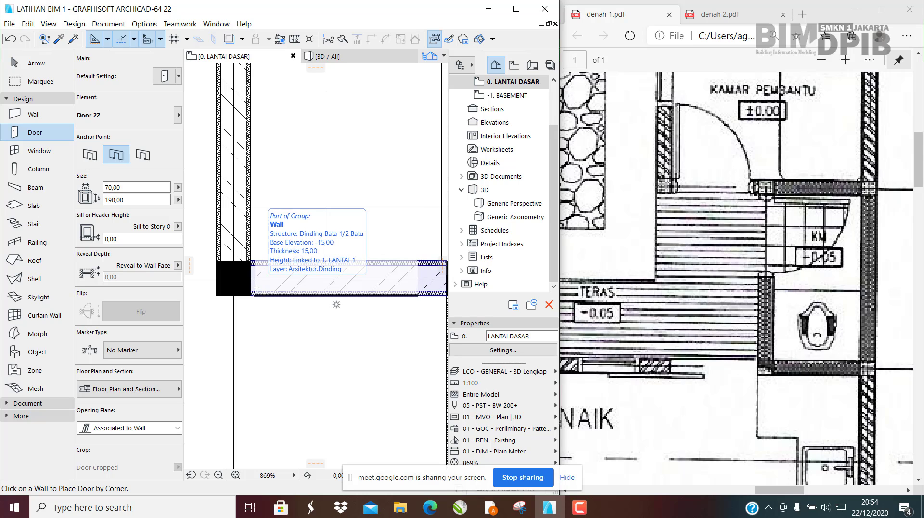
click(255, 287)
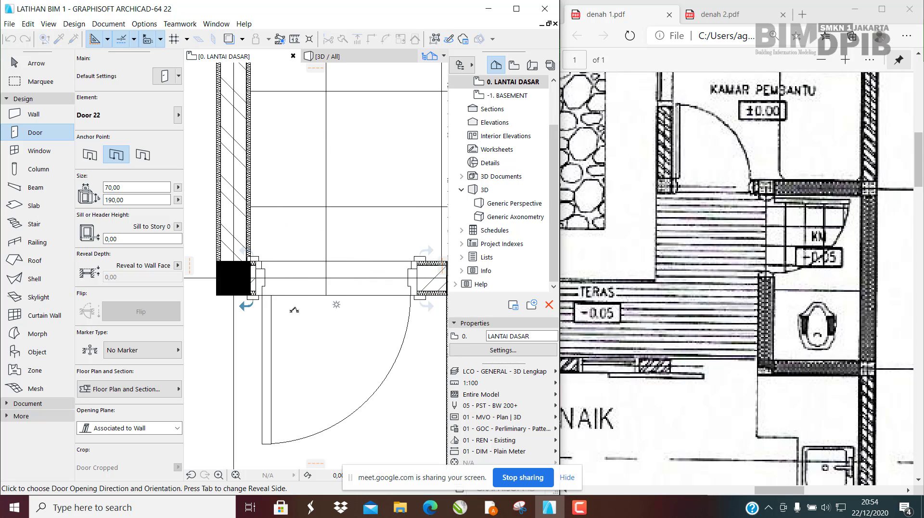
scroll(294, 310, down, 2)
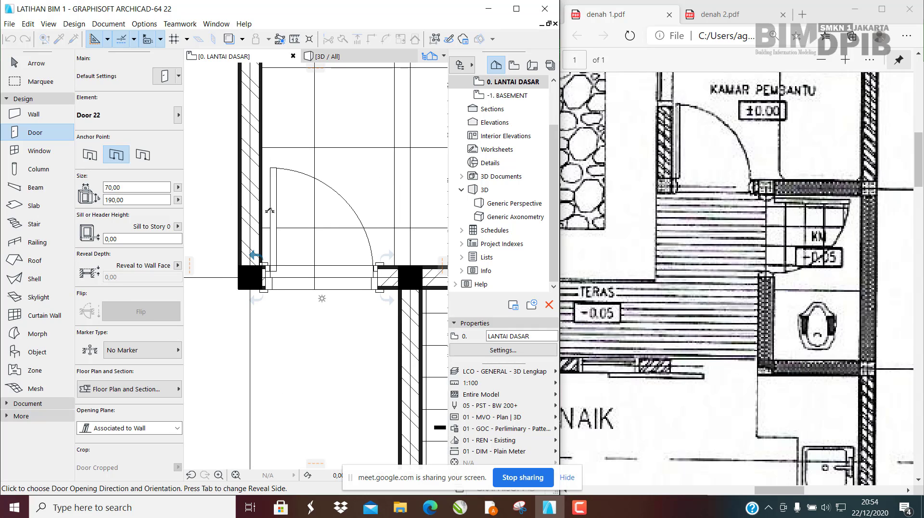
click(273, 208)
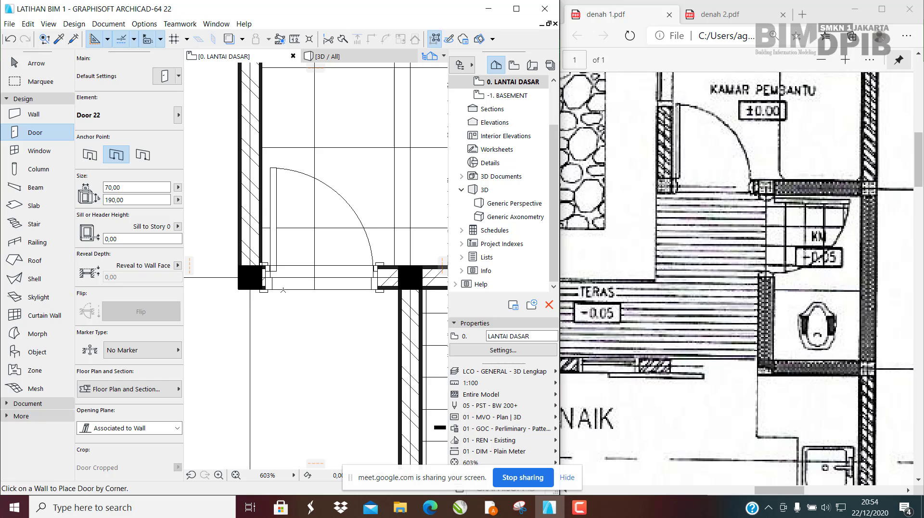
Step: Examine the placed kamar pembantu door up close in the 3D perspective
scroll(230, 258, down, 1)
key(F3)
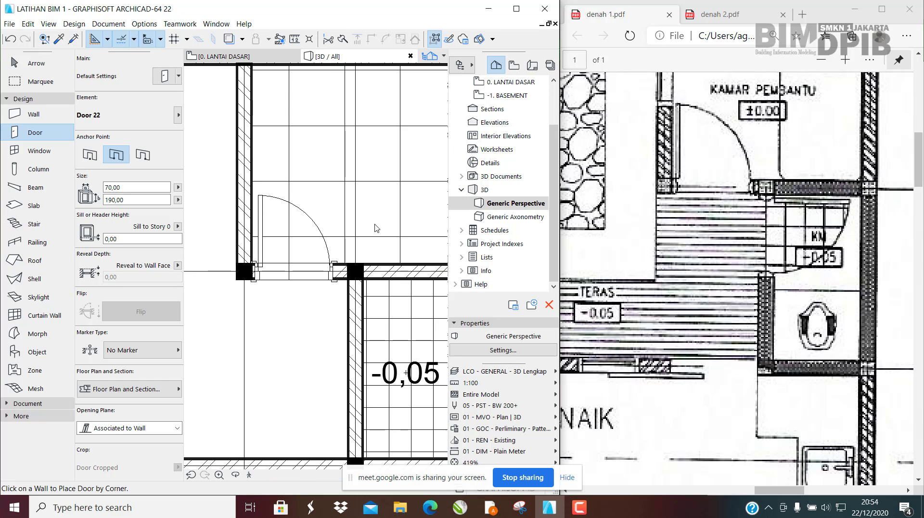
scroll(331, 305, up, 5)
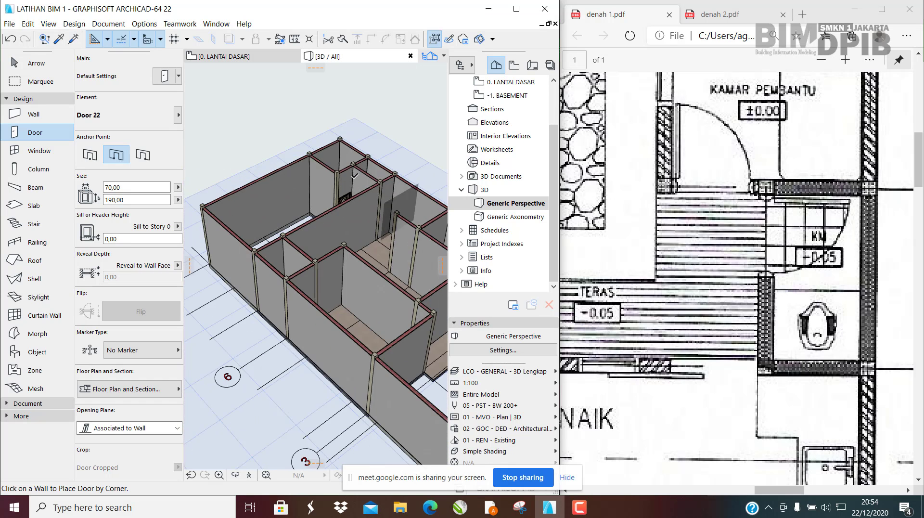
scroll(331, 305, up, 6)
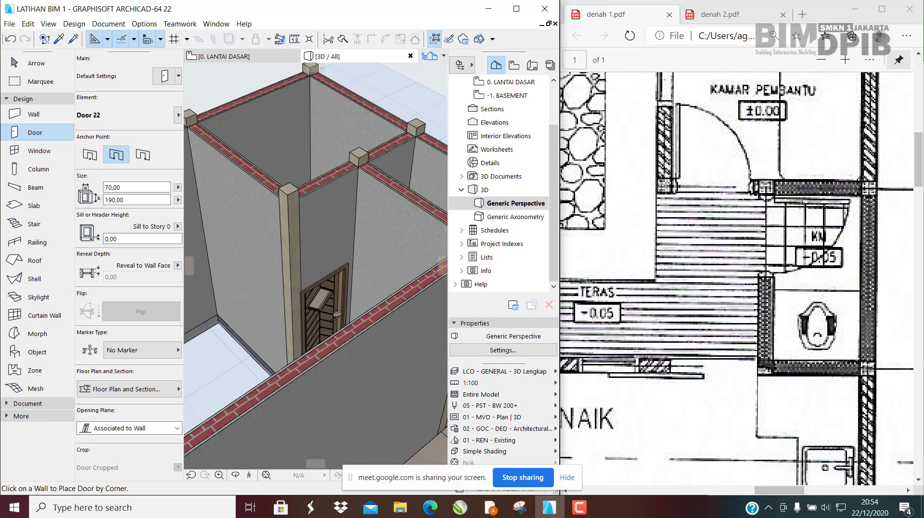
shift+middle_drag(221, 345, 251, 343)
key(Escape)
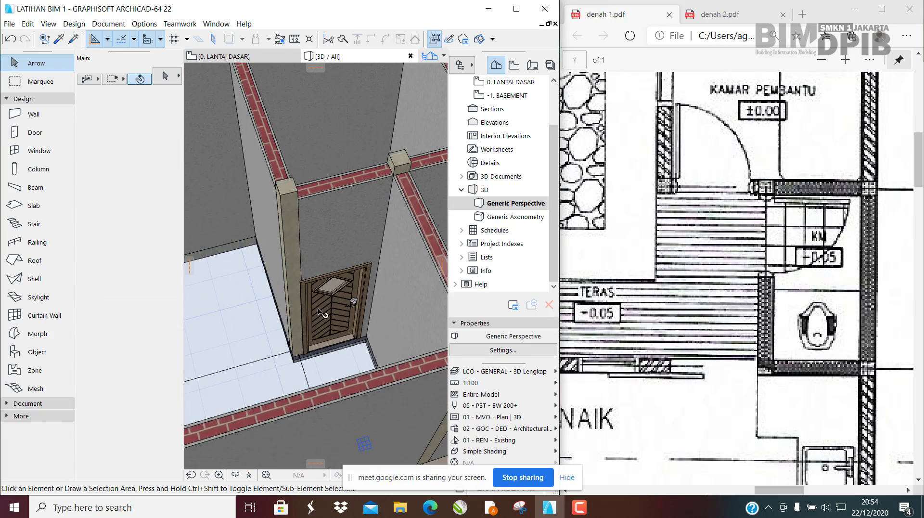
click(330, 293)
shift+middle_drag(330, 294, 290, 289)
scroll(347, 304, up, 4)
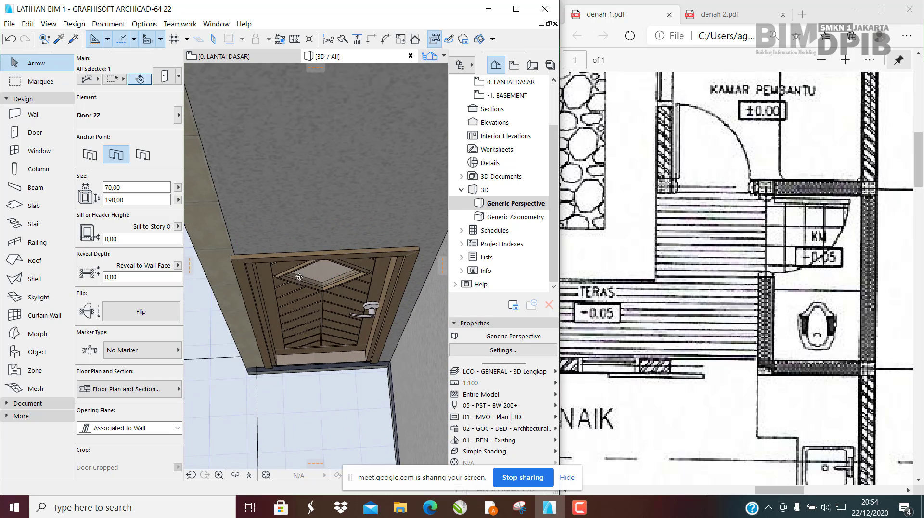
Step: On the LANTAI DASAR plan, move the kamar pembantu door slightly along its wall, away from the corner column
click(240, 58)
click(260, 266)
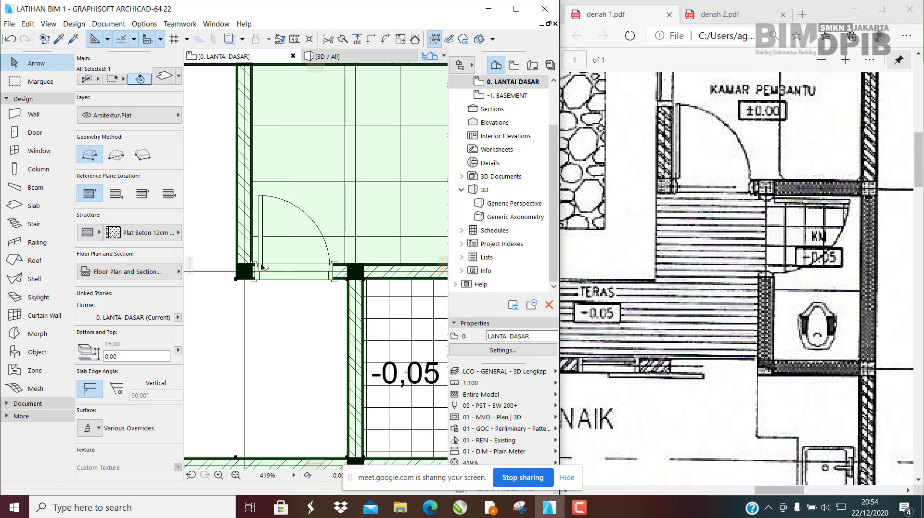
key(Escape)
scroll(261, 267, up, 2)
click(252, 287)
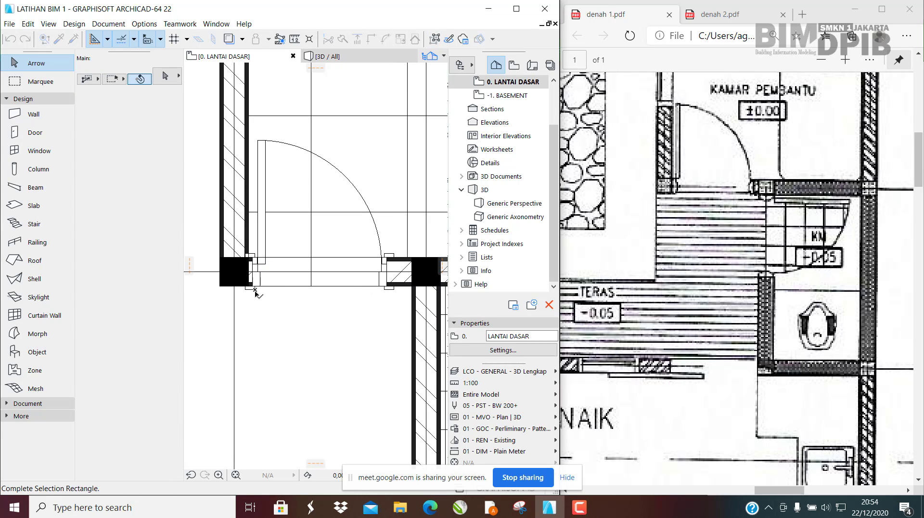
scroll(252, 287, up, 3)
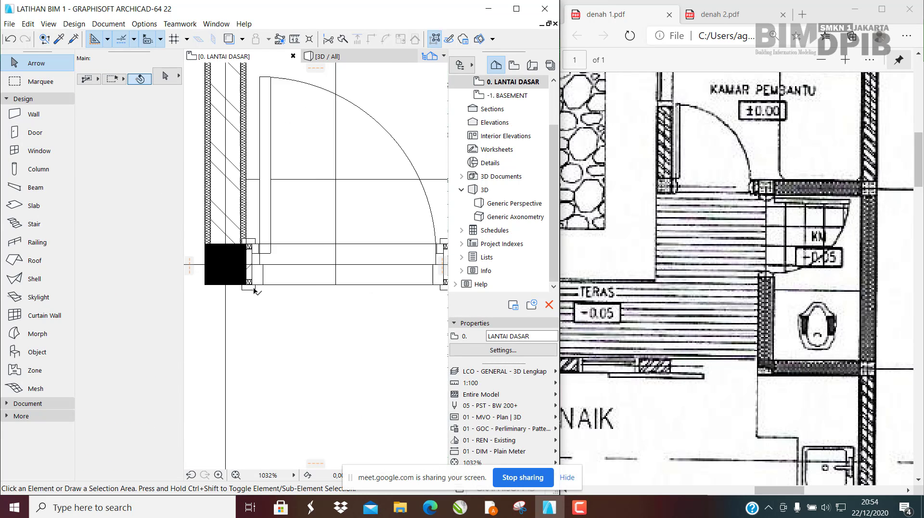
key(ctrl+d)
click(263, 265)
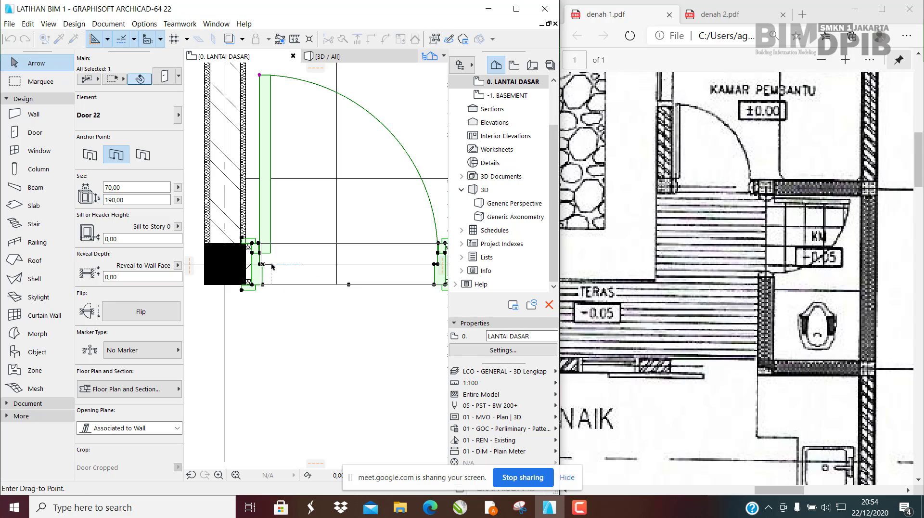
click(272, 266)
scroll(240, 291, down, 2)
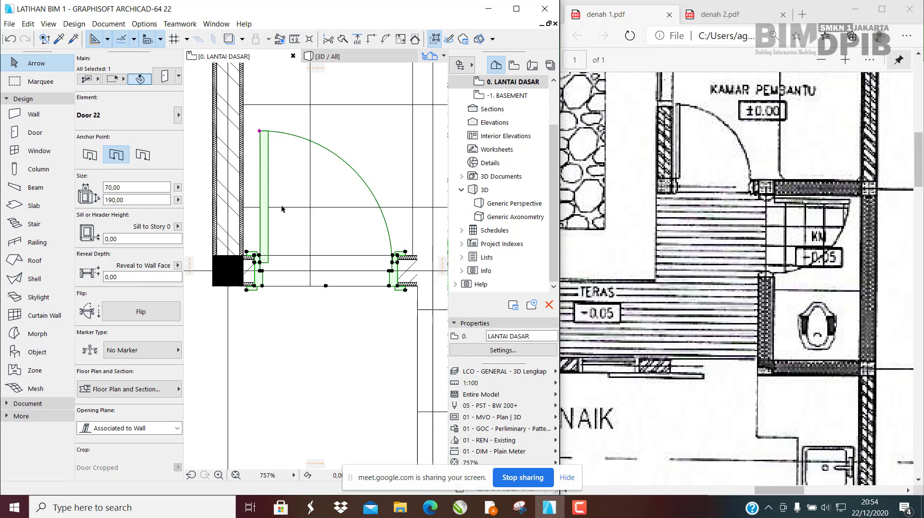
Step: Check the moved door's spacing from the column in the 3D perspective, from the front and from an angle
click(338, 58)
scroll(287, 322, down, 6)
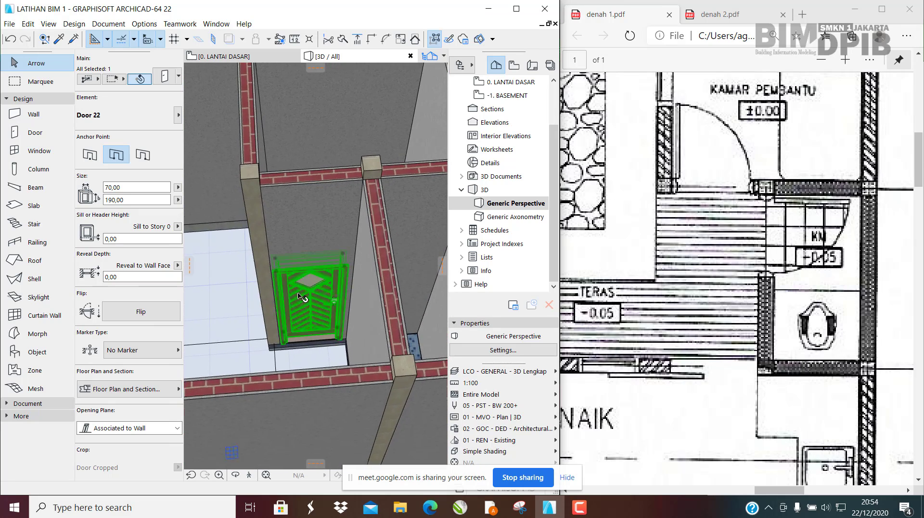
scroll(299, 315, up, 8)
scroll(285, 234, down, 4)
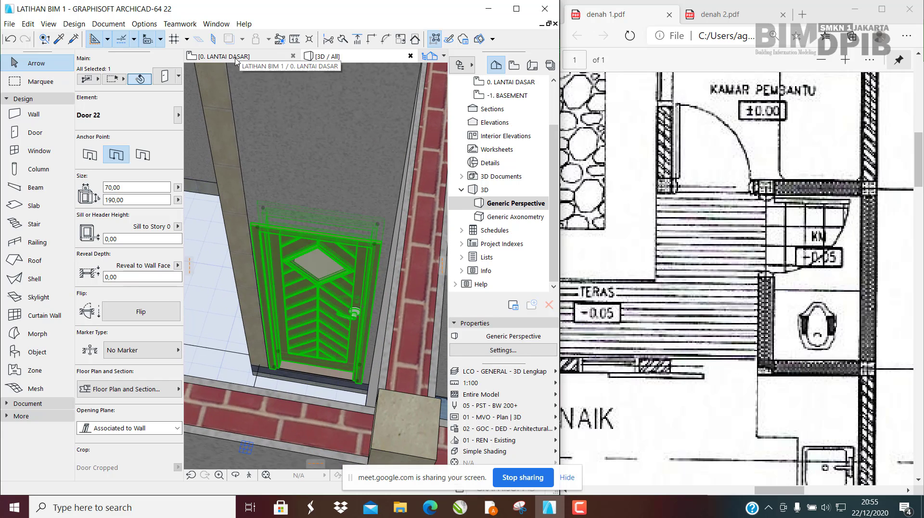
key(Escape)
scroll(298, 283, down, 3)
shift+middle_drag(297, 283, 403, 119)
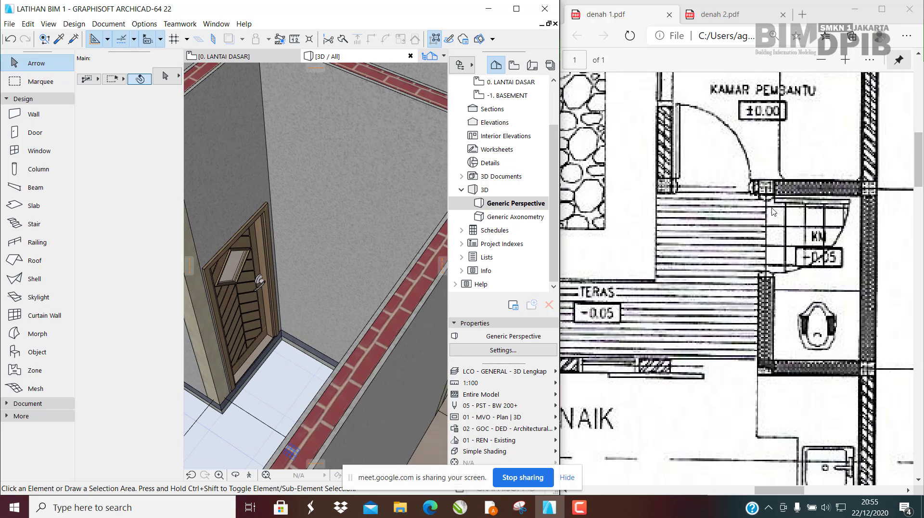
scroll(231, 222, down, 2)
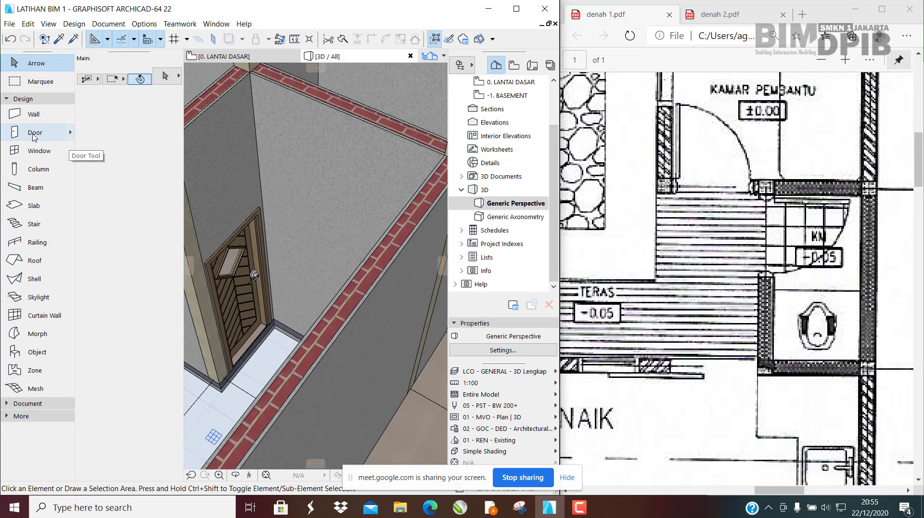
Step: Return to the LANTAI DASAR plan around the KM bathroom and open the default settings for a new door
click(222, 57)
scroll(369, 263, down, 4)
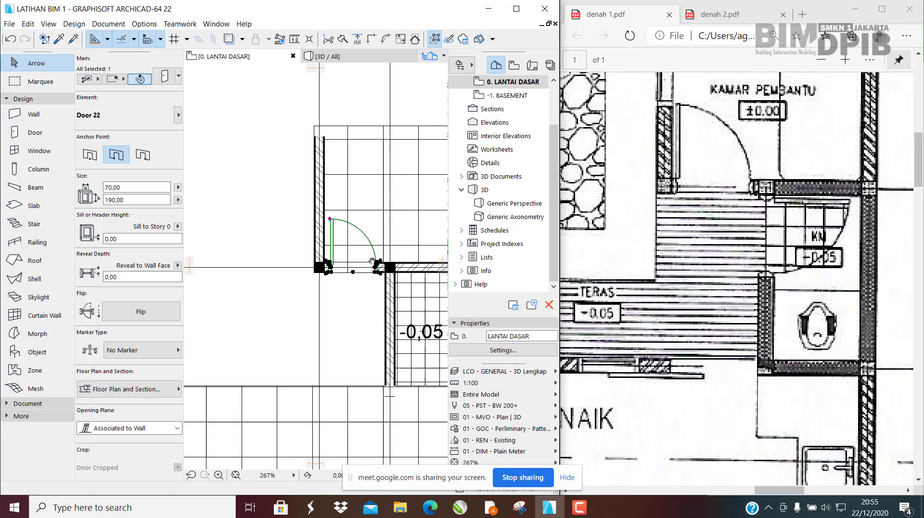
middle_drag(405, 300, 343, 264)
scroll(342, 264, up, 2)
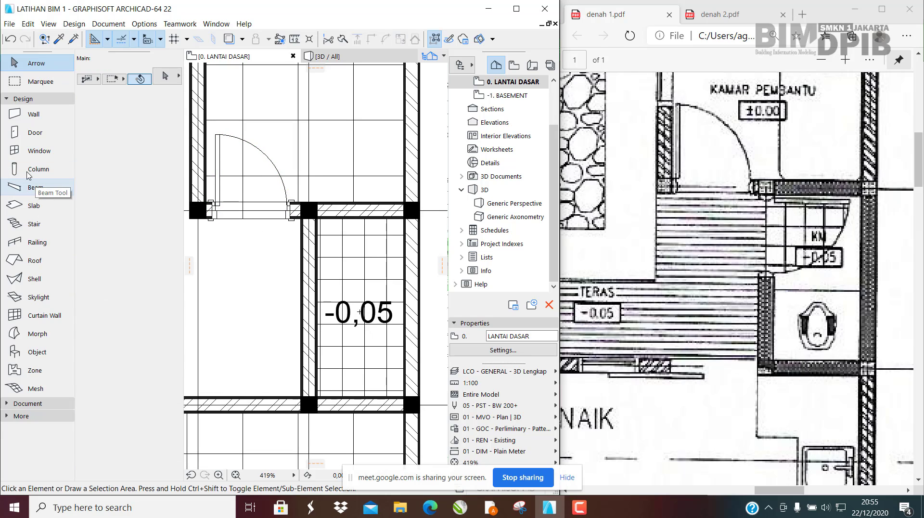
click(33, 134)
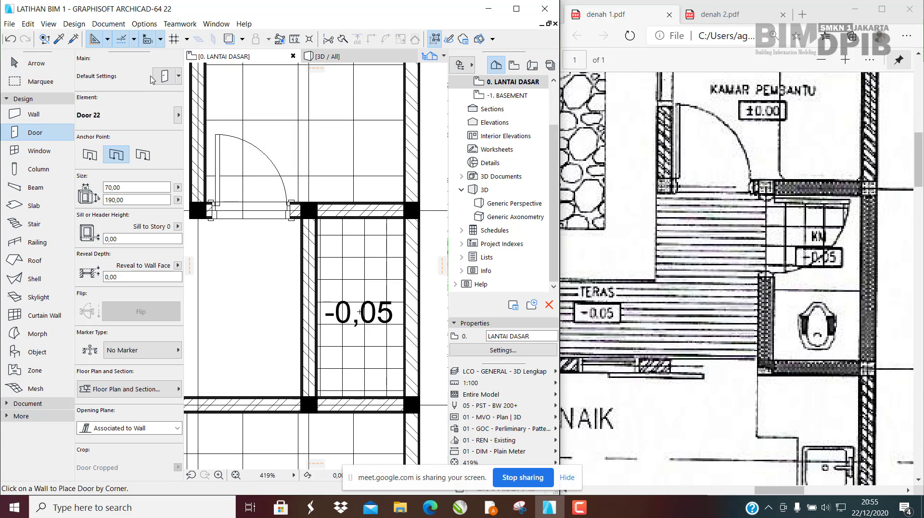
click(165, 77)
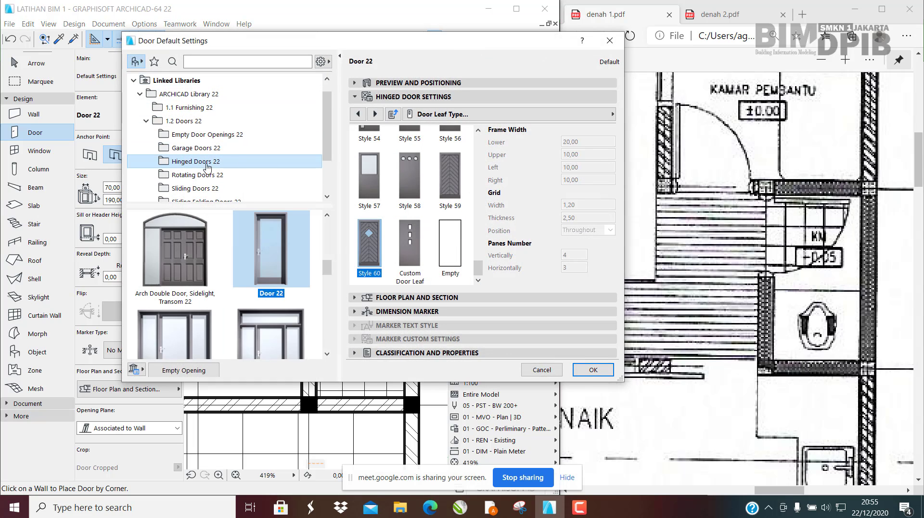
Step: Set the leaf of the default hinged Door 22 to the H-V Grid style
click(279, 239)
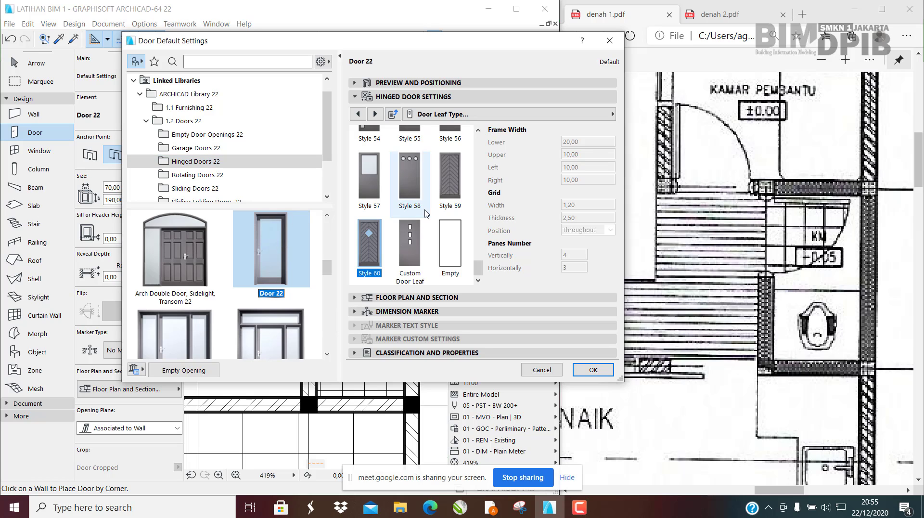
scroll(426, 213, up, 5)
click(474, 114)
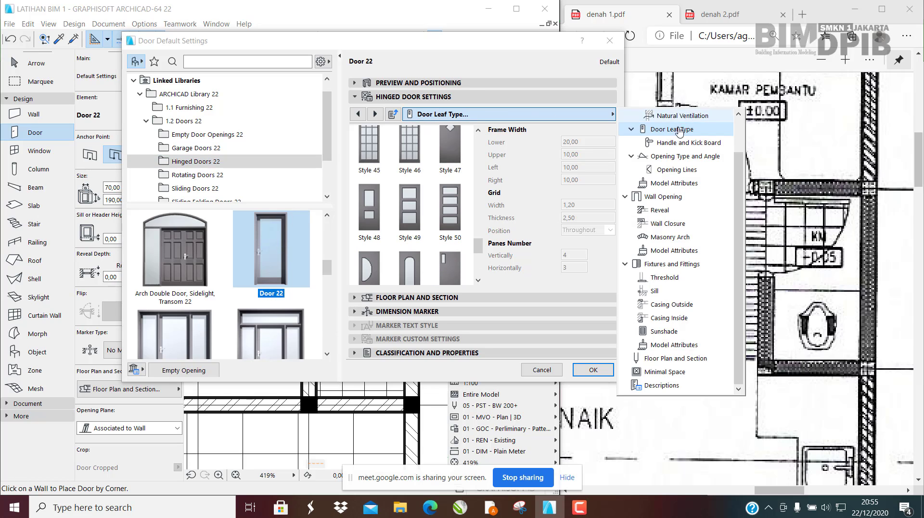
scroll(677, 130, up, 1)
click(662, 129)
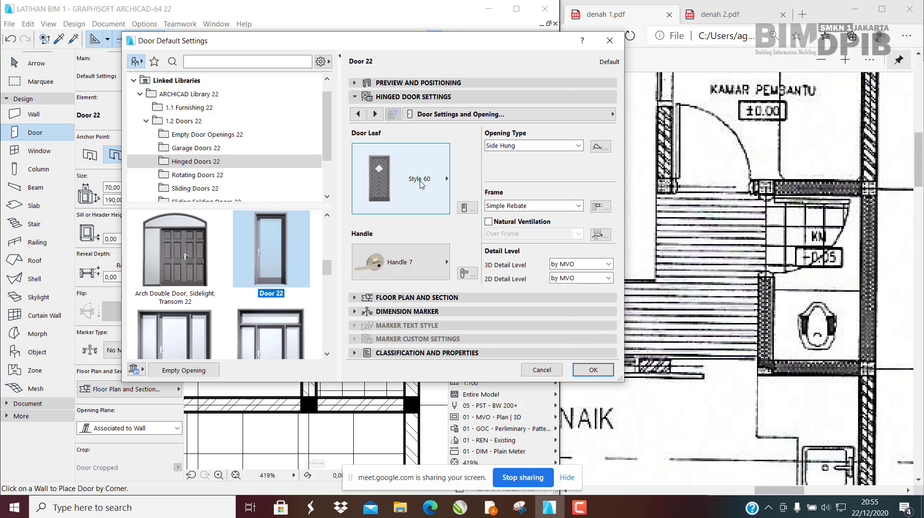
click(425, 186)
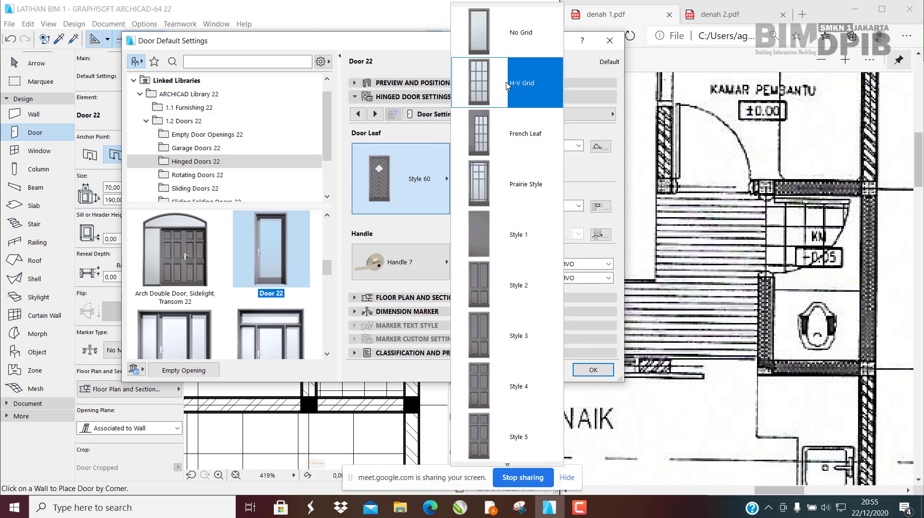
click(530, 83)
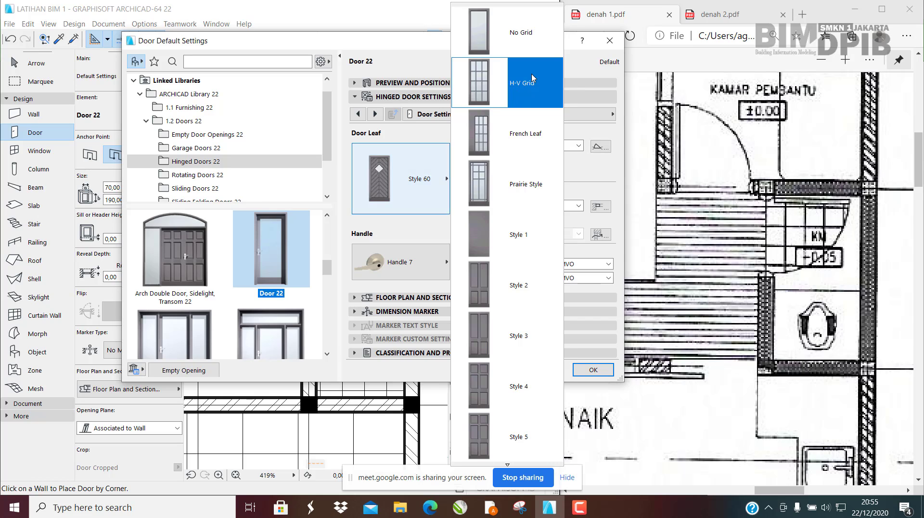
Step: Change the door's handle to Handle 3 and open the detailed leaf type settings
click(424, 262)
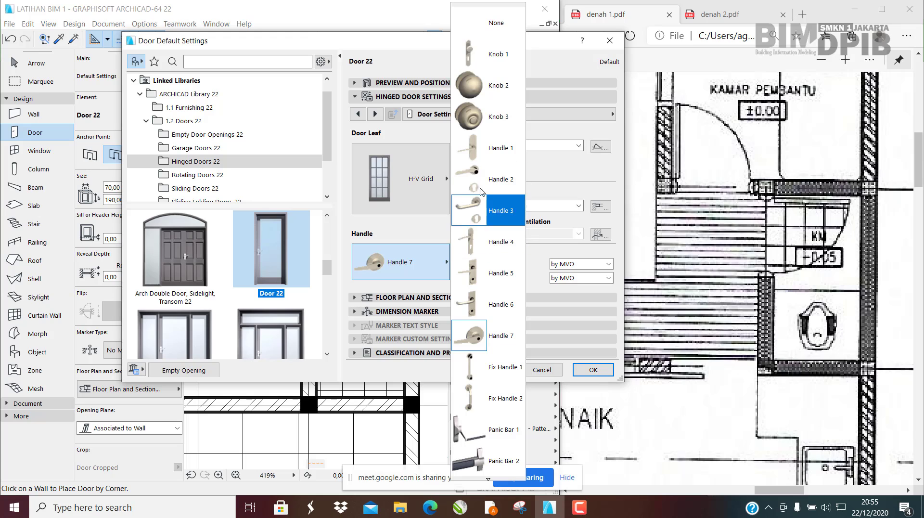
click(506, 213)
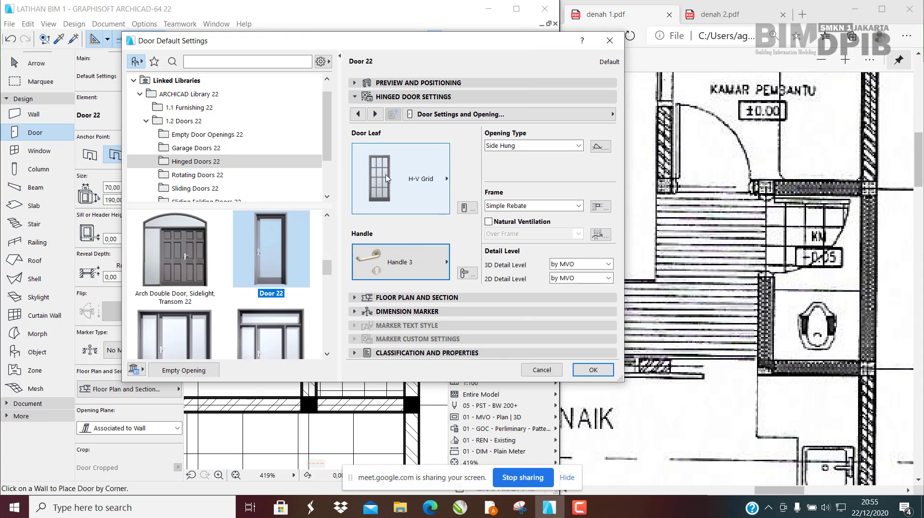
click(466, 208)
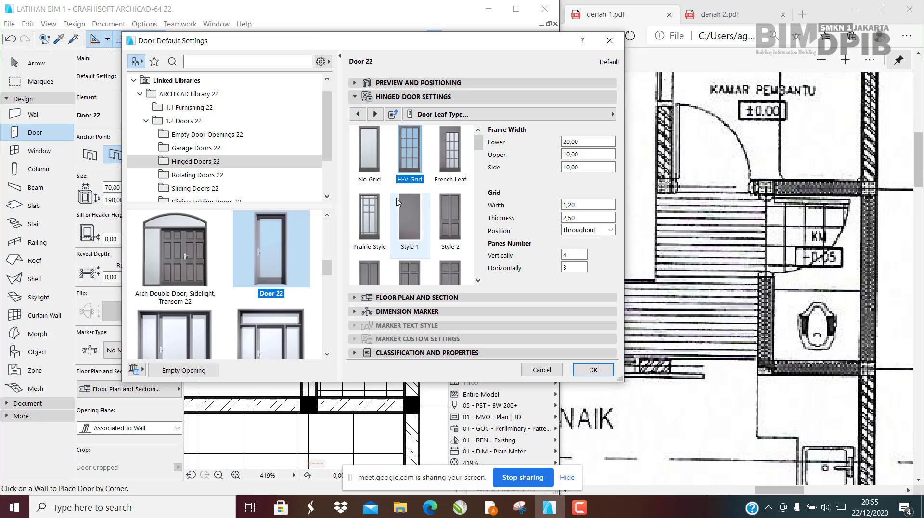
scroll(435, 165, down, 2)
scroll(433, 169, up, 2)
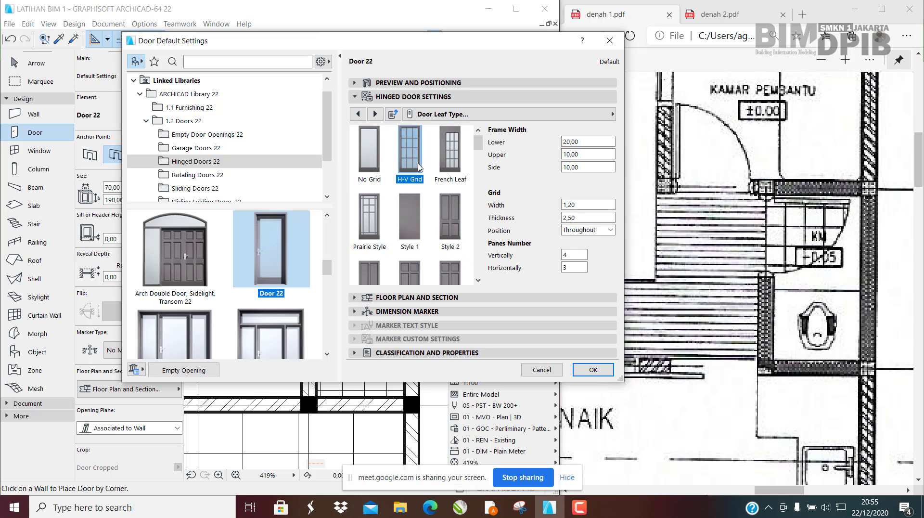
scroll(414, 161, down, 5)
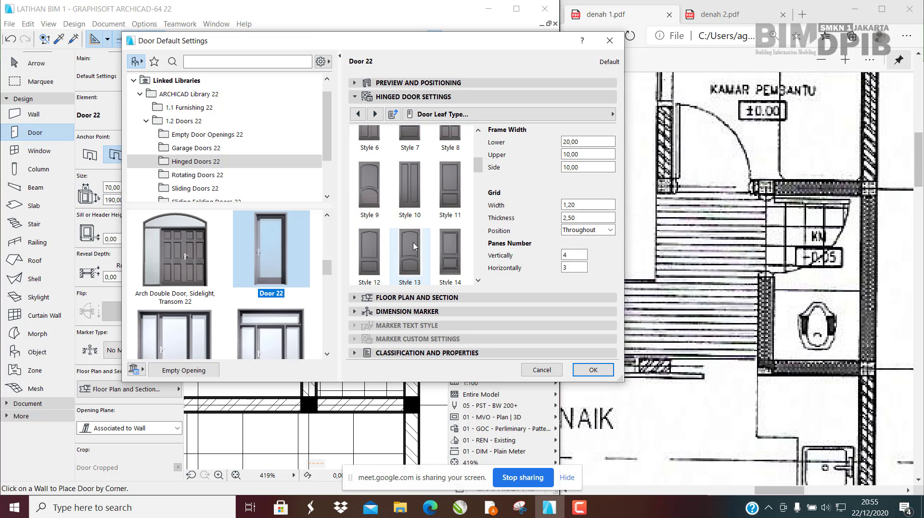
click(415, 246)
scroll(414, 202, up, 5)
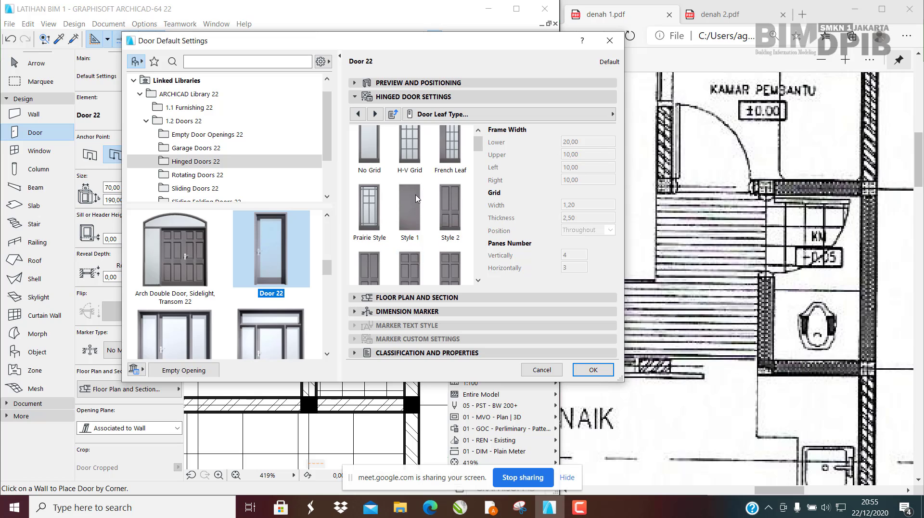
click(410, 155)
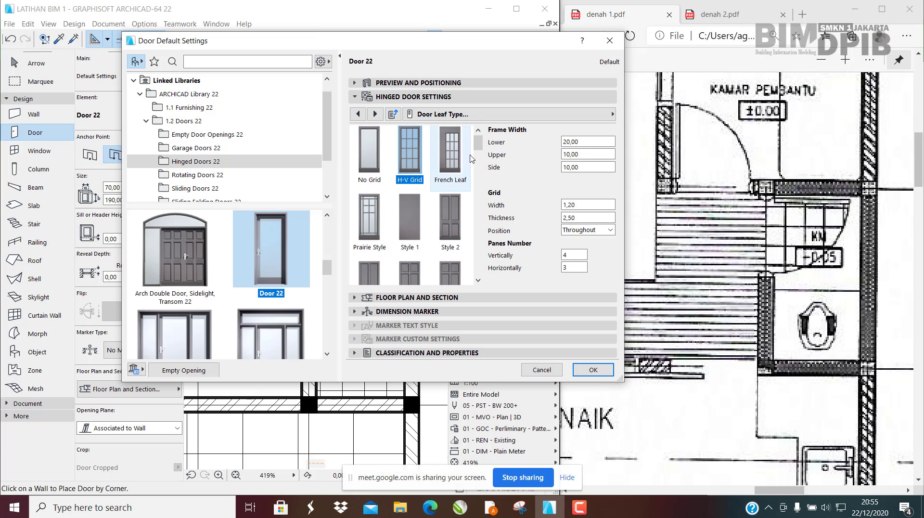
Step: Set the upper frame width of the H-V Grid door leaf to 120
click(580, 154)
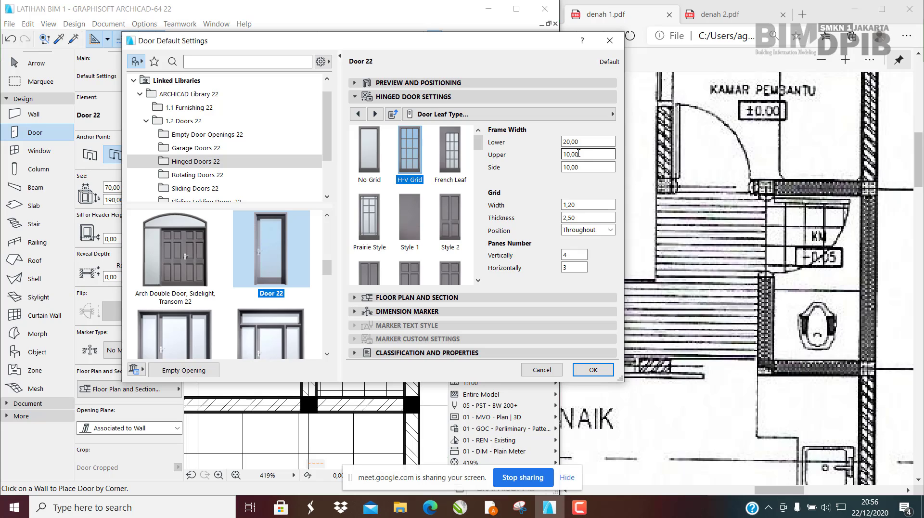
click(606, 166)
click(586, 154)
drag(590, 154, 527, 161)
text(120)
key(Return)
Step: Set both the width and the thickness of the door leaf's grid to 3
drag(592, 204, 508, 207)
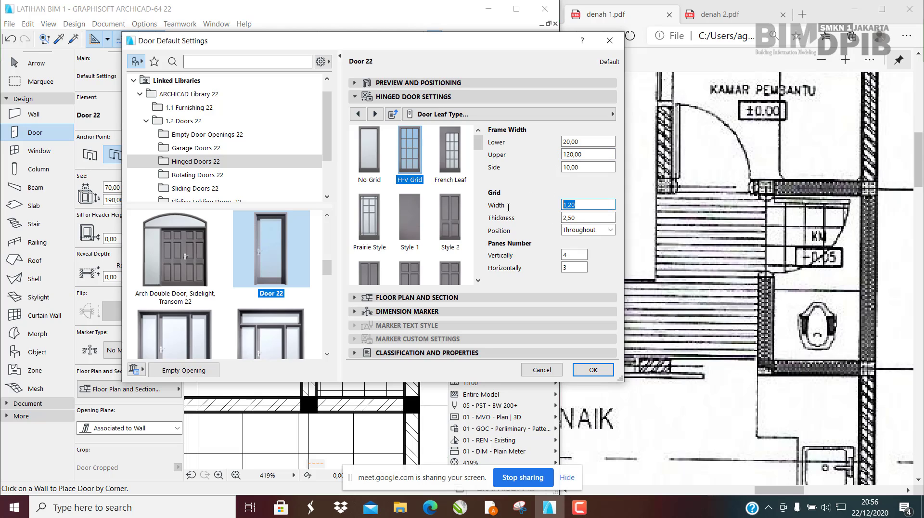
text(3)
key(Return)
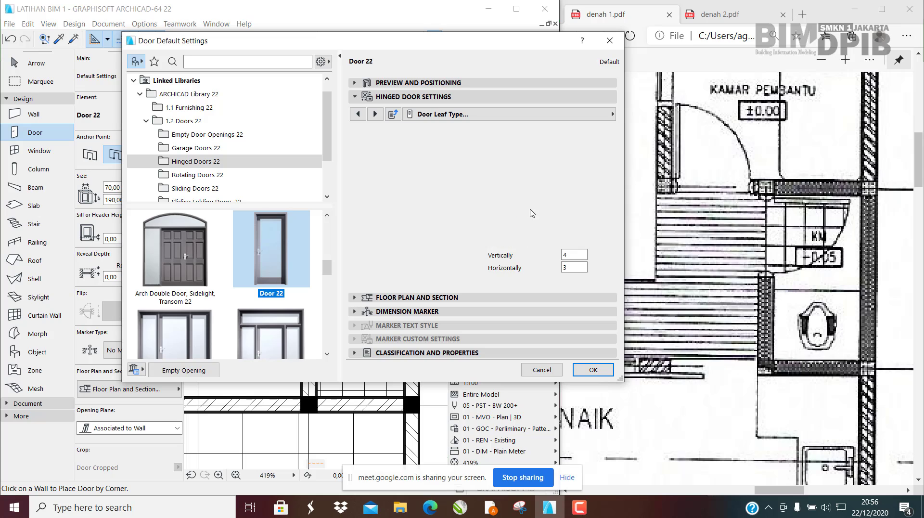
click(583, 218)
text(3)
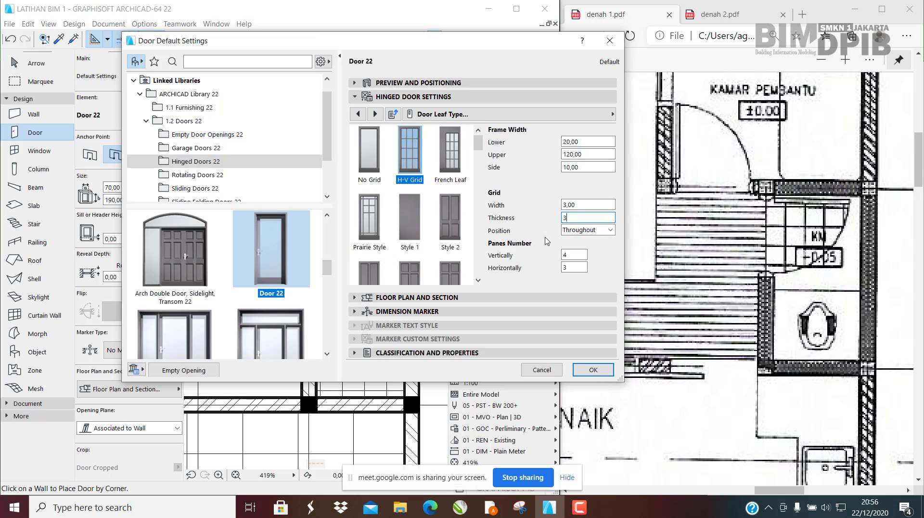
key(Return)
Step: Set the leaf's number of panes to 8 vertically and 1 horizontally
key(Tab)
key(Tab)
text(8)
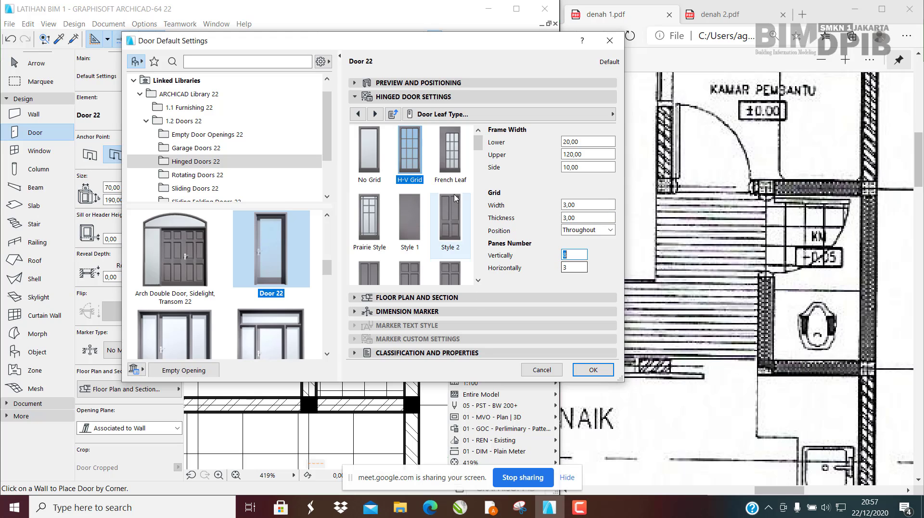
key(Tab)
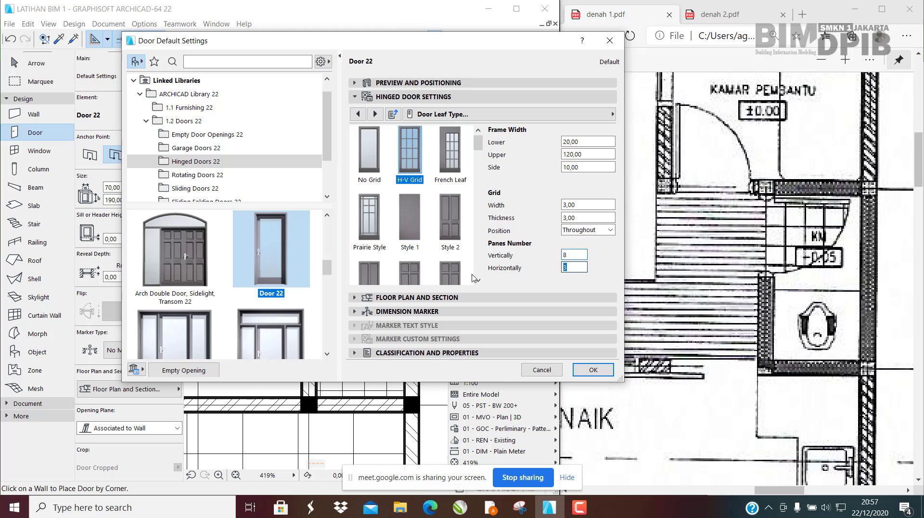
text(1)
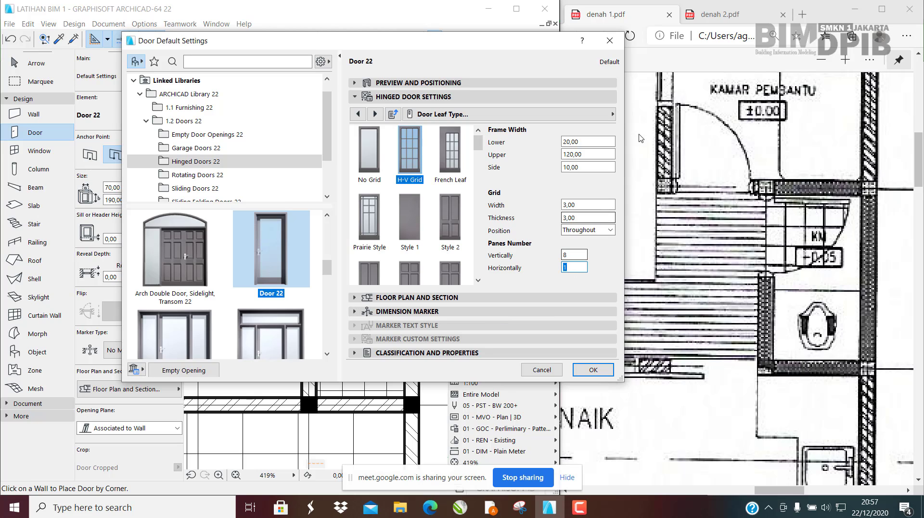
click(590, 153)
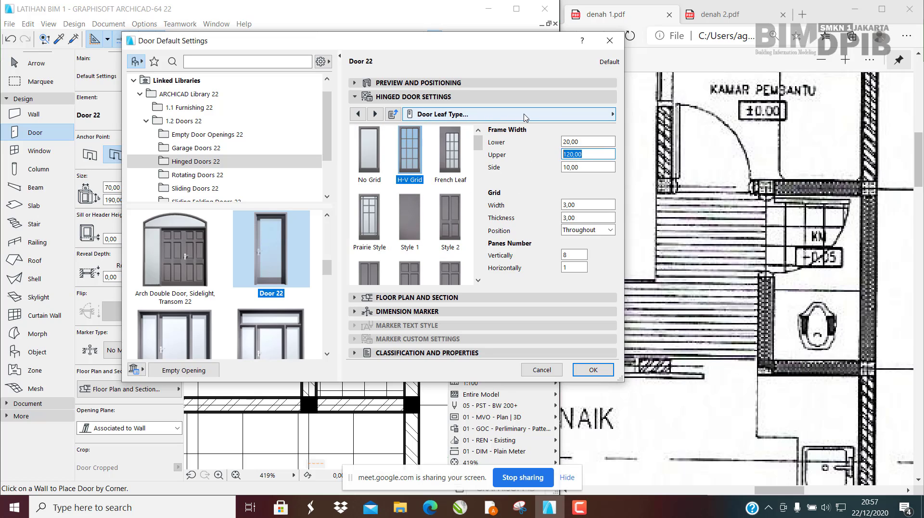
Step: In the door's model attributes, assign Formica Dark Grey K1944 to the outside frame and enable Uniform Door Surfaces
click(490, 119)
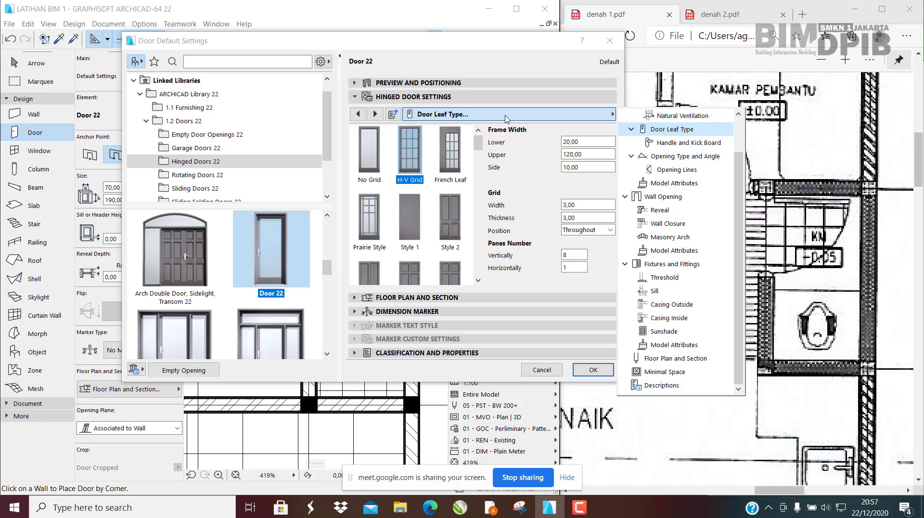
click(667, 184)
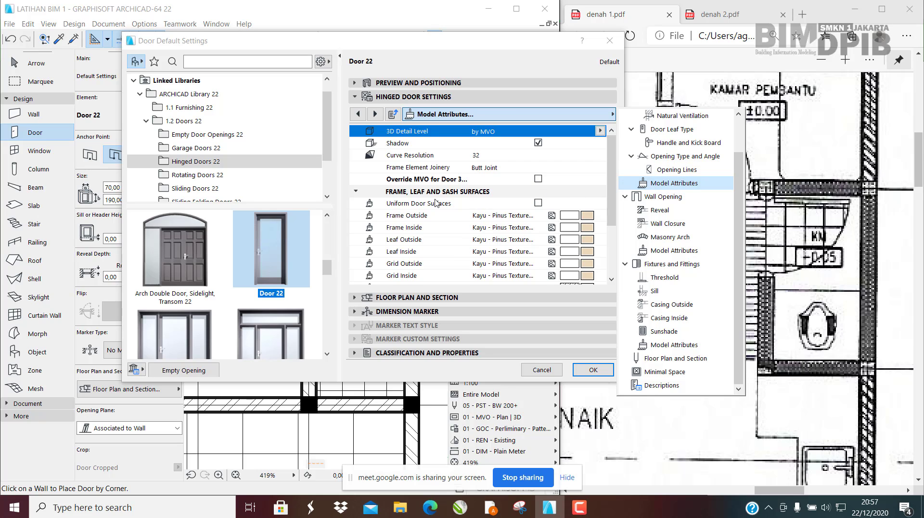
click(499, 205)
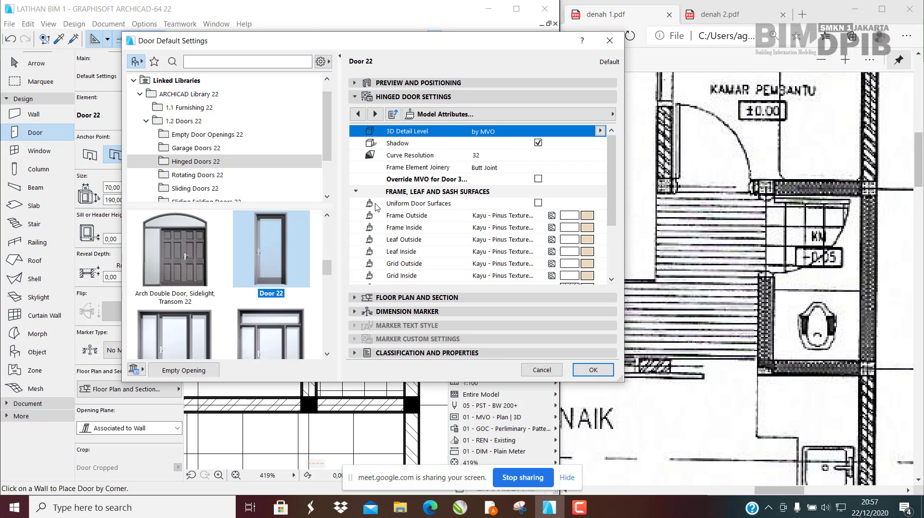
click(588, 217)
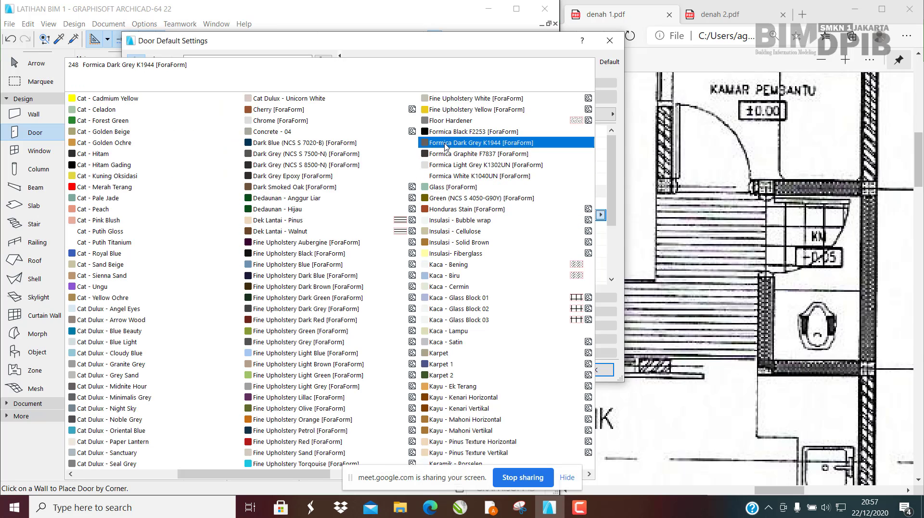
click(445, 145)
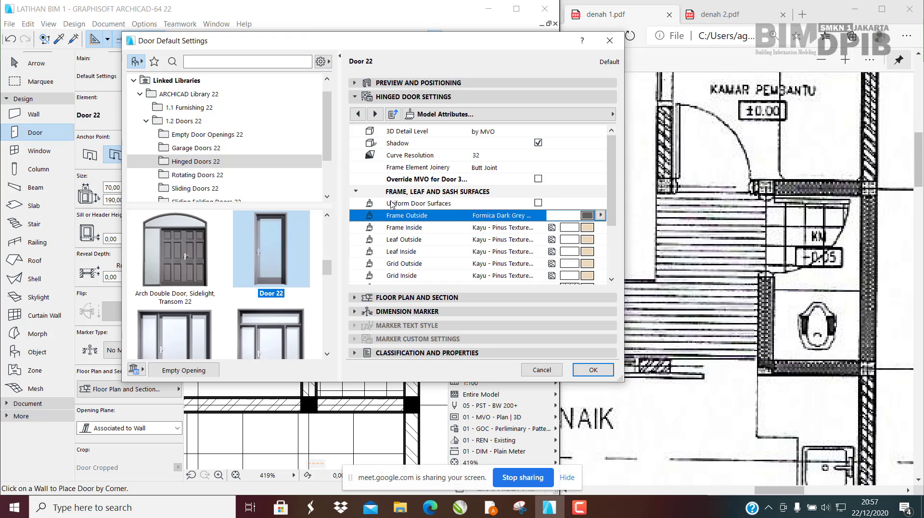
click(538, 203)
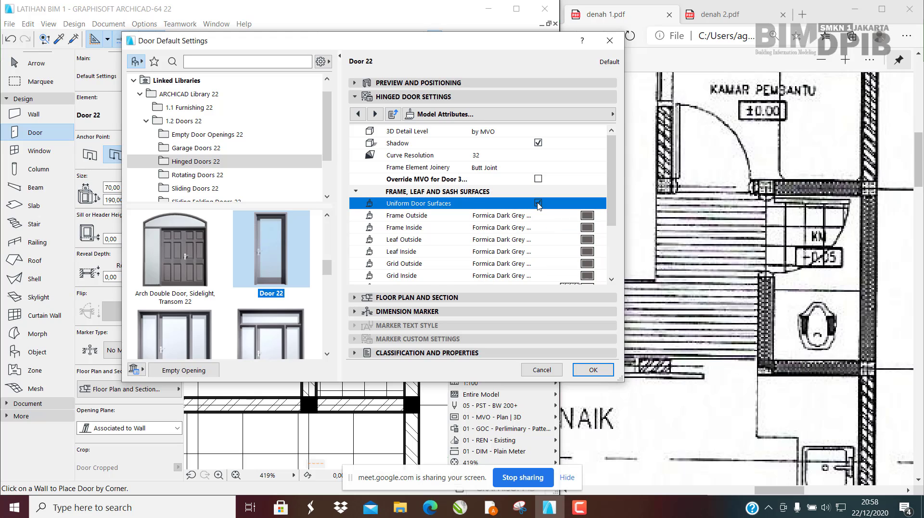
Step: Change the uniform door surface to Aluminium [ForaForm] and accept the default door settings
click(587, 215)
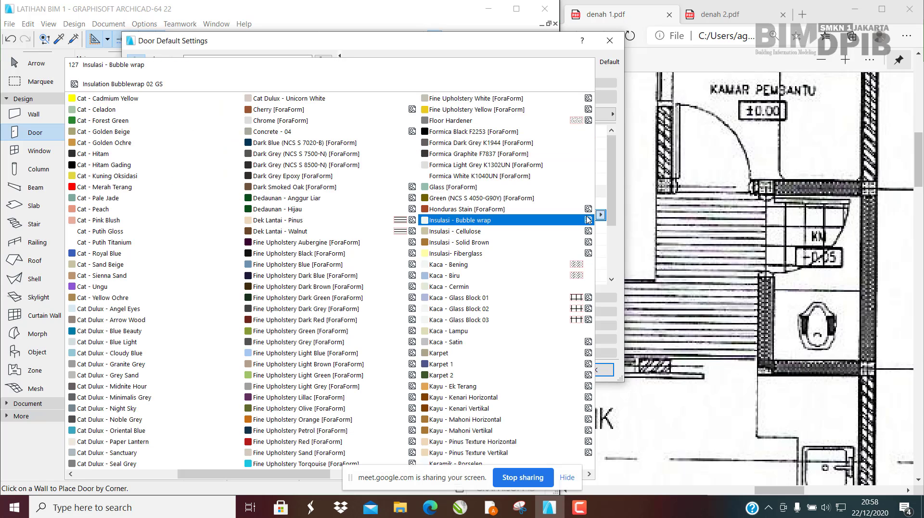
scroll(433, 337, up, 5)
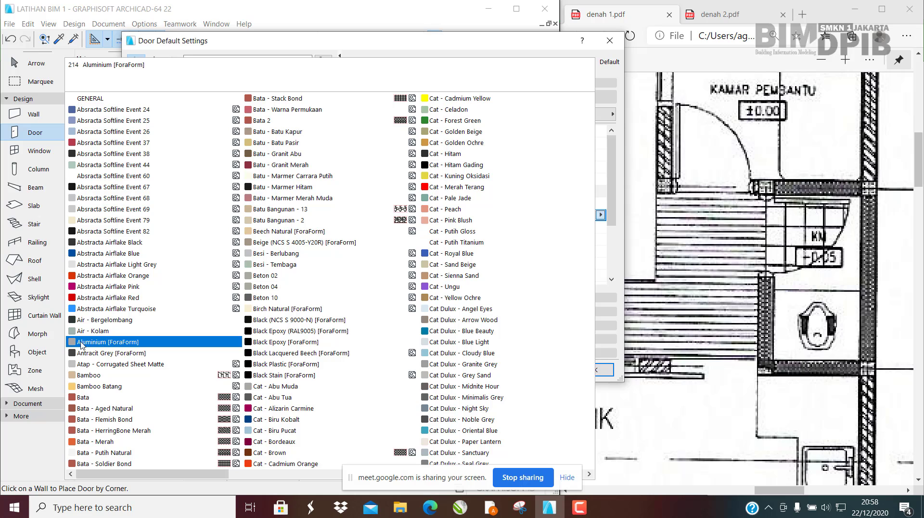
click(96, 345)
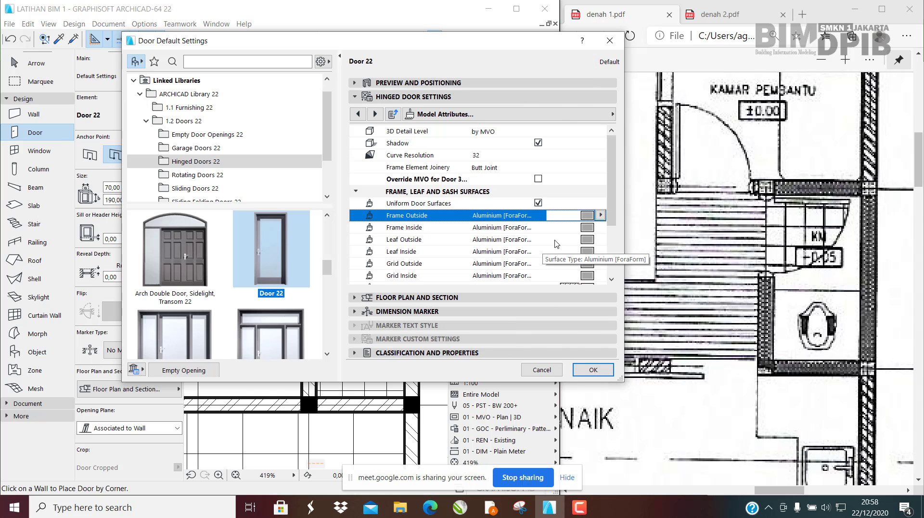
scroll(566, 249, down, 1)
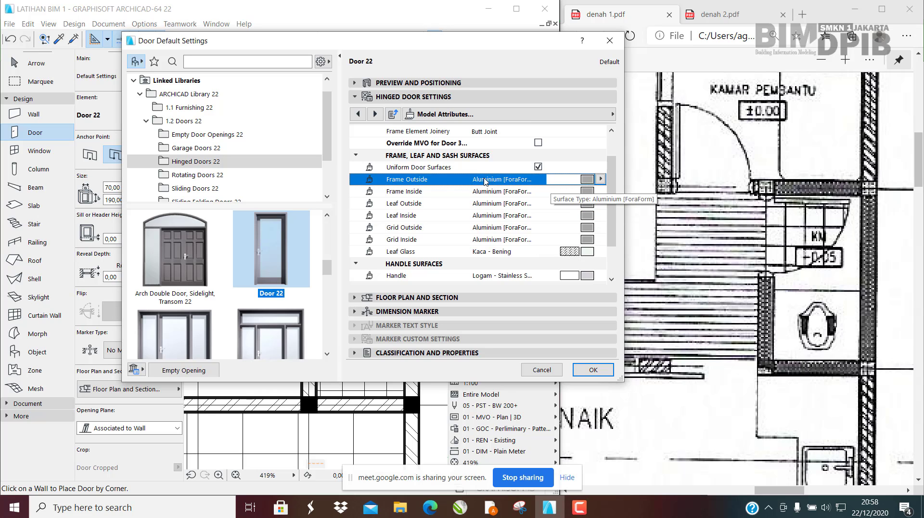
click(593, 370)
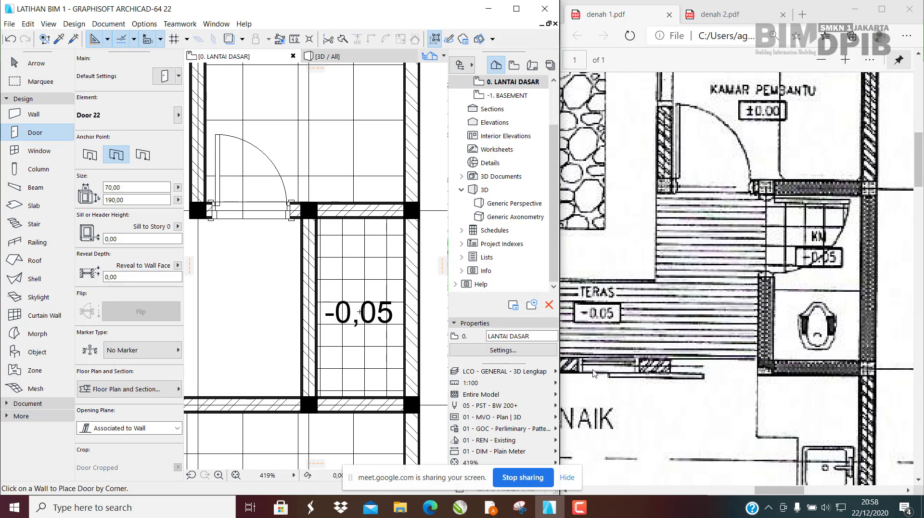
Step: Place the 70 × 190 door in the KM bathroom's terrace-side wall, starting at the corner column, hinged there and opening into the bathroom
scroll(313, 234, up, 4)
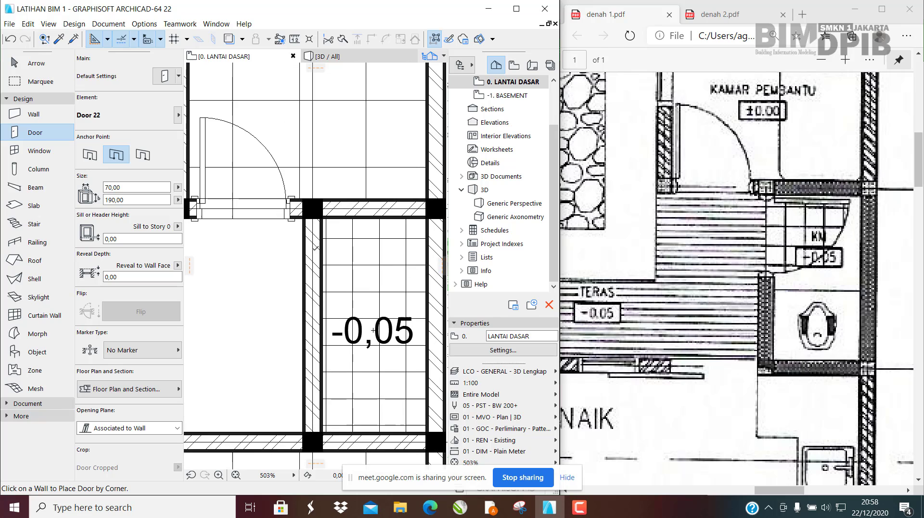
scroll(326, 239, up, 1)
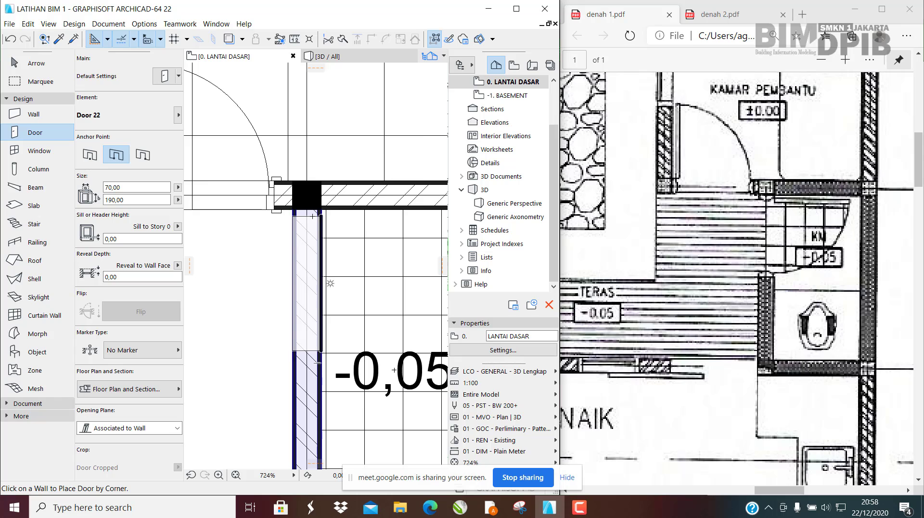
click(295, 210)
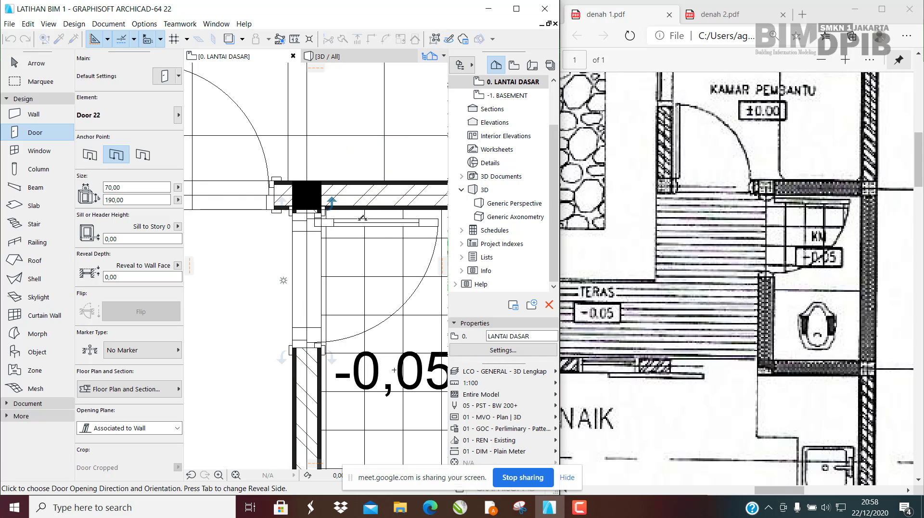
click(367, 220)
scroll(306, 263, down, 3)
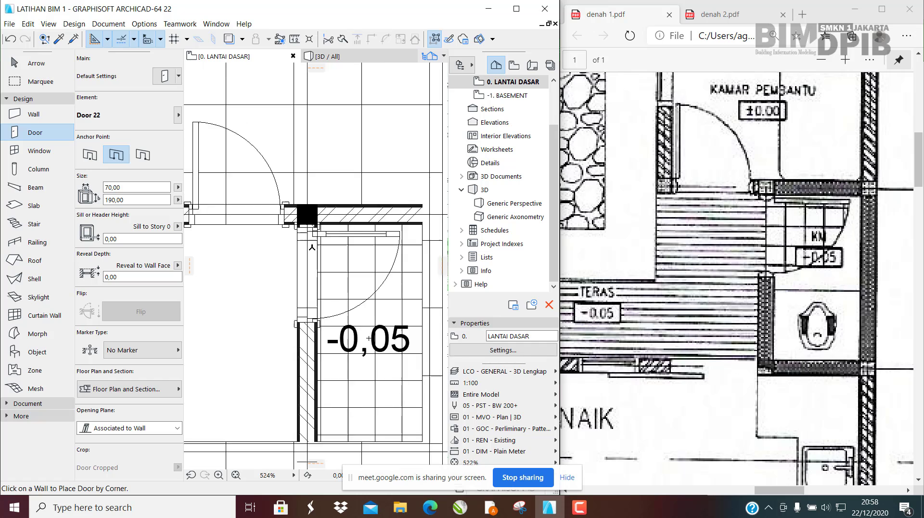
Step: Inspect the newly placed KM bathroom door in the 3D perspective, including its frame, louvre panel and fit at the wall corner
click(337, 57)
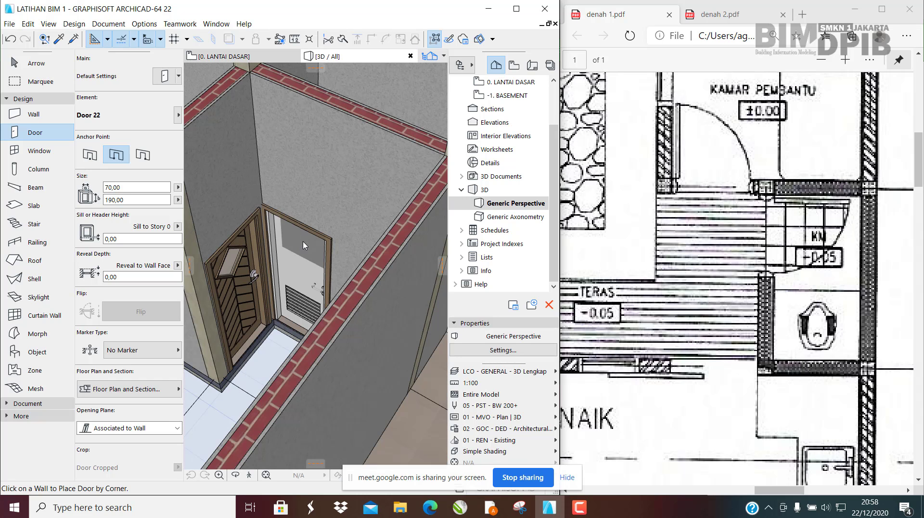
key(Escape)
scroll(315, 276, up, 4)
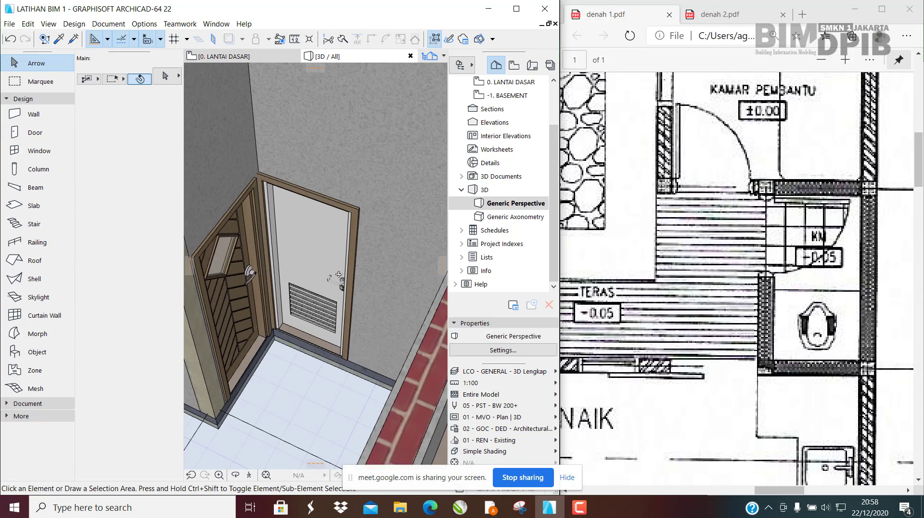
shift+middle_drag(314, 277, 319, 226)
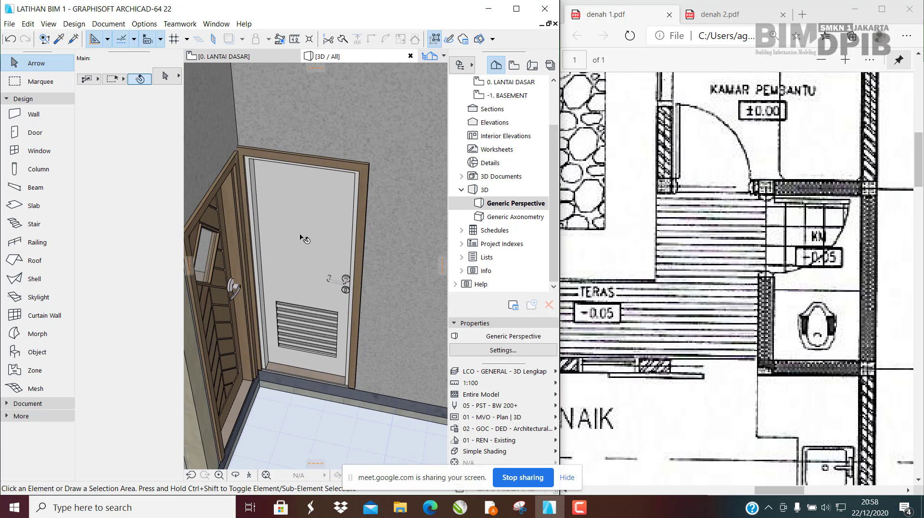
click(316, 221)
shift+middle_drag(314, 274, 319, 234)
key(Escape)
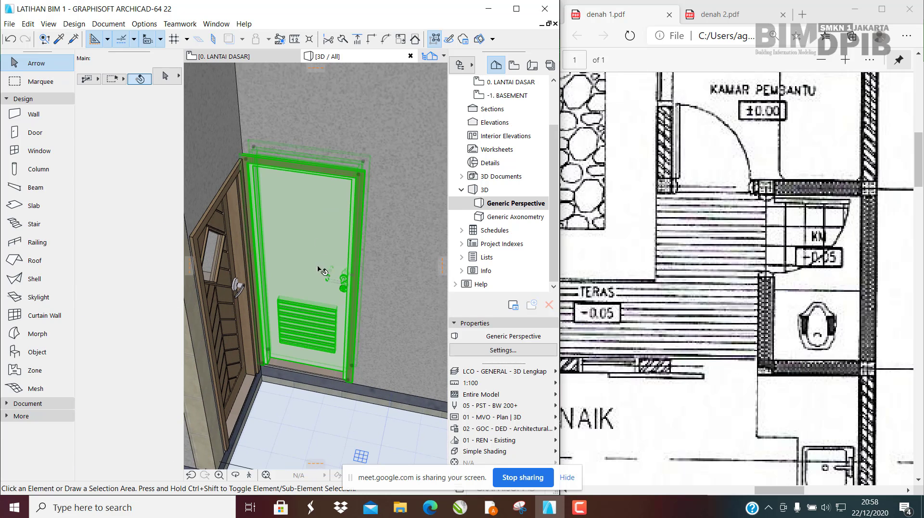
scroll(246, 177, up, 3)
scroll(319, 271, down, 5)
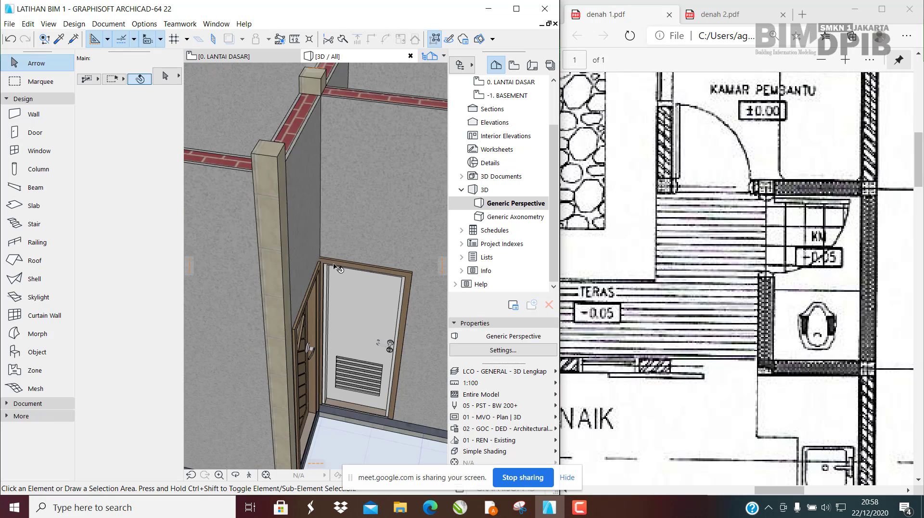
Step: On the ground-floor plan, drag the KM bathroom door about 3 cm along its wall, away from the corner column
key(F2)
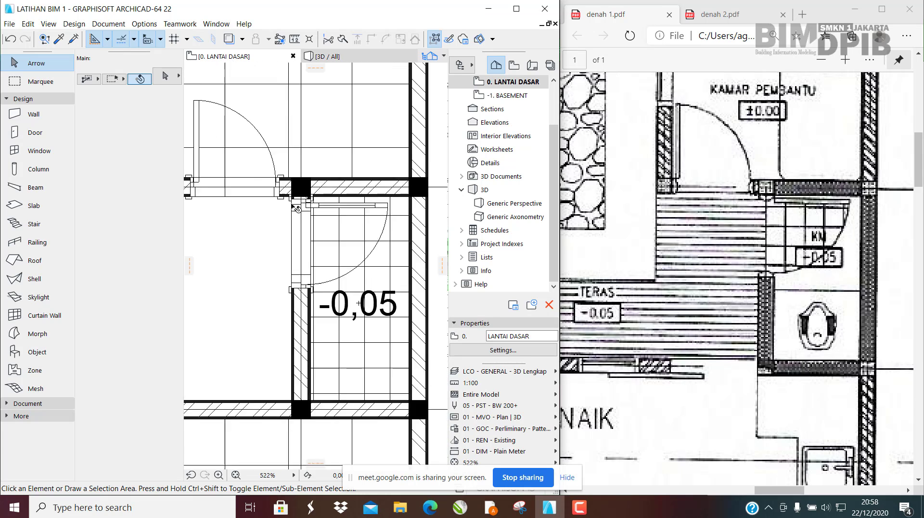
scroll(288, 198, up, 5)
click(283, 191)
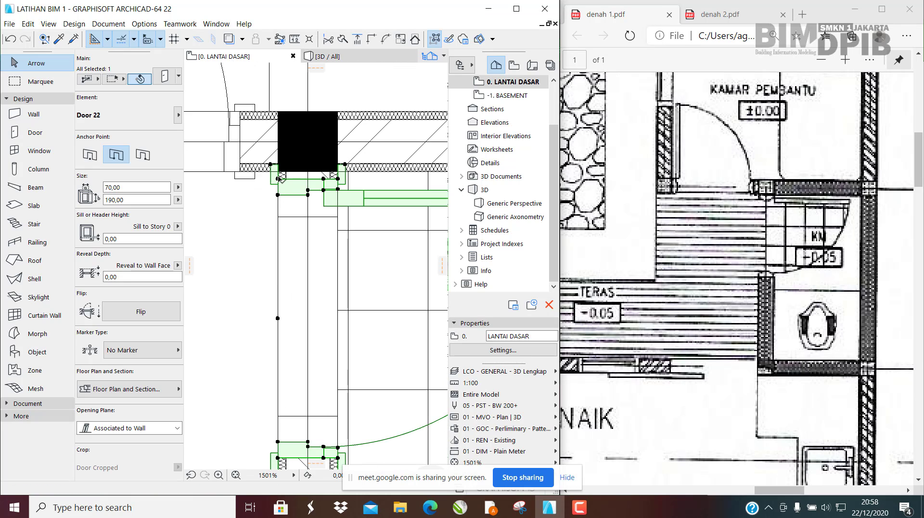
scroll(282, 181, up, 1)
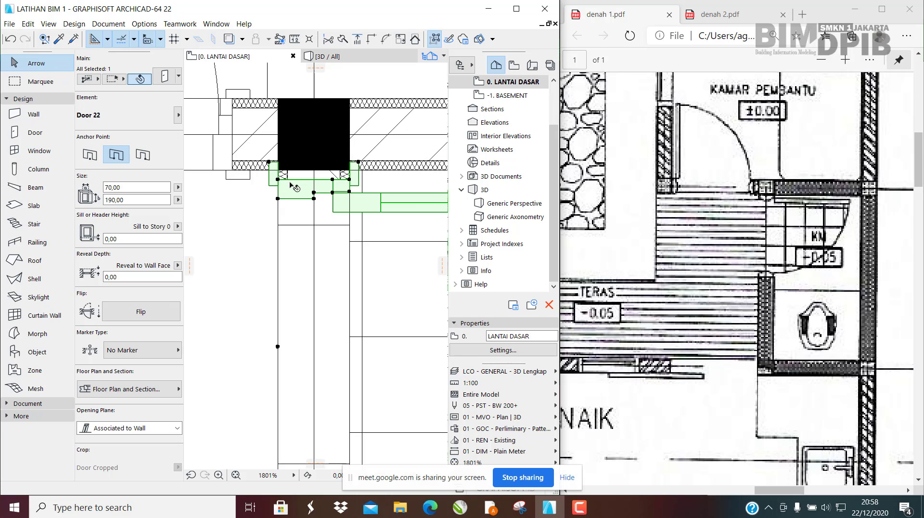
key(ctrl+d)
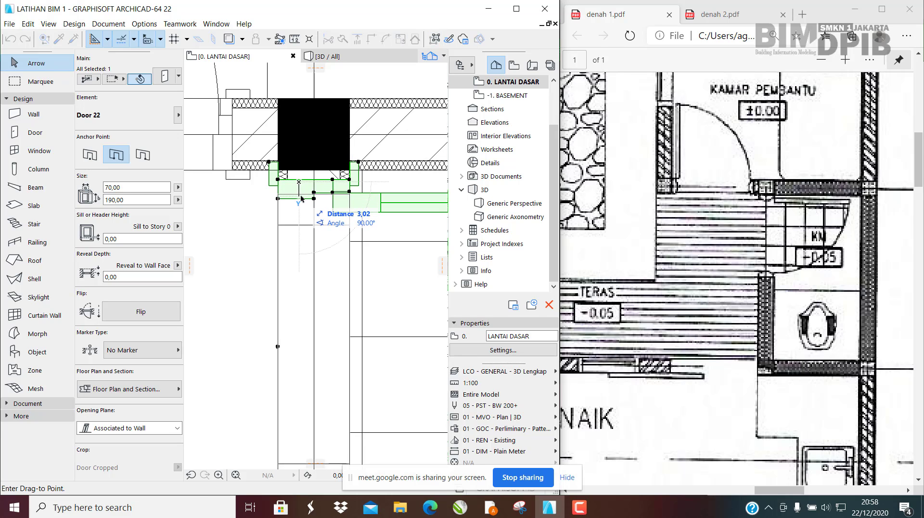
click(302, 197)
scroll(294, 219, down, 3)
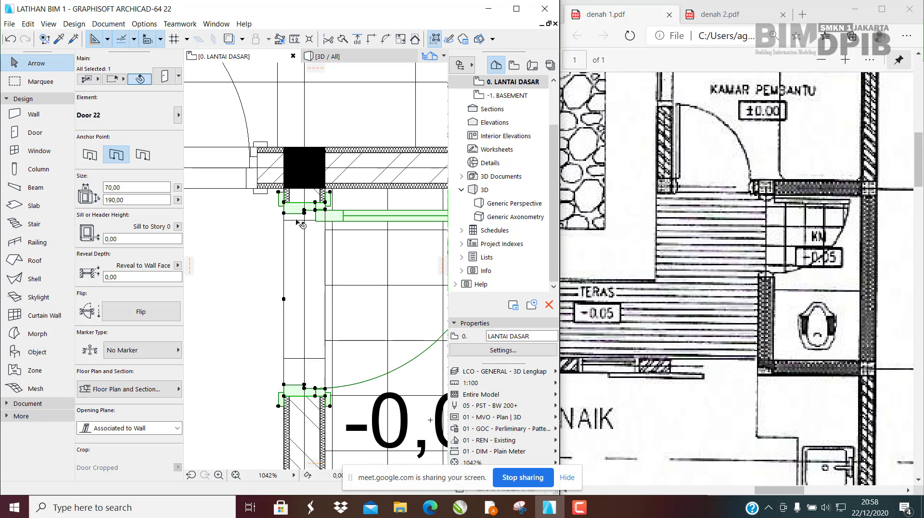
key(Escape)
click(293, 211)
key(Escape)
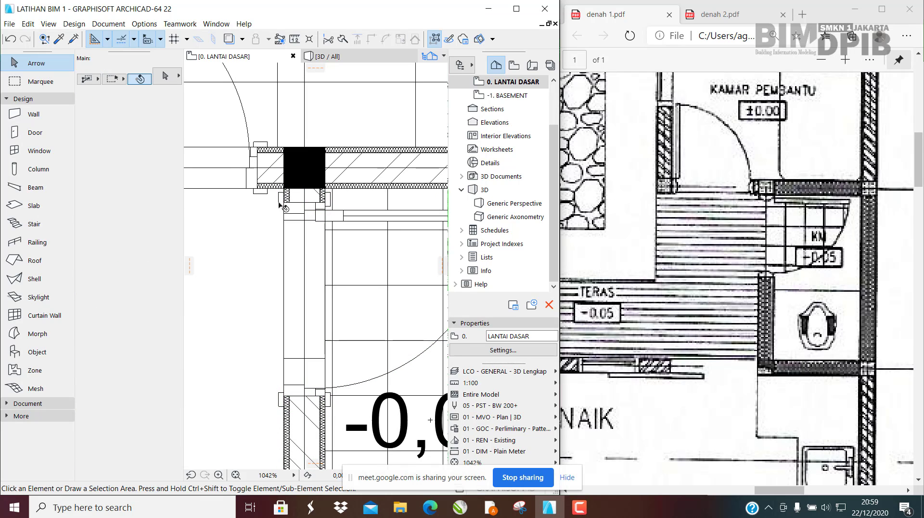
click(284, 208)
key(Escape)
click(282, 204)
scroll(284, 205, up, 2)
key(ctrl+d)
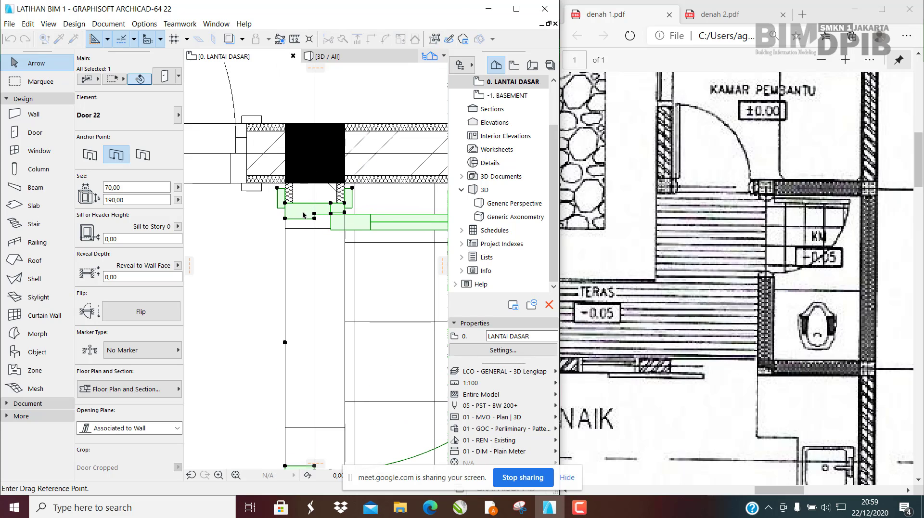
scroll(295, 212, up, 2)
click(304, 209)
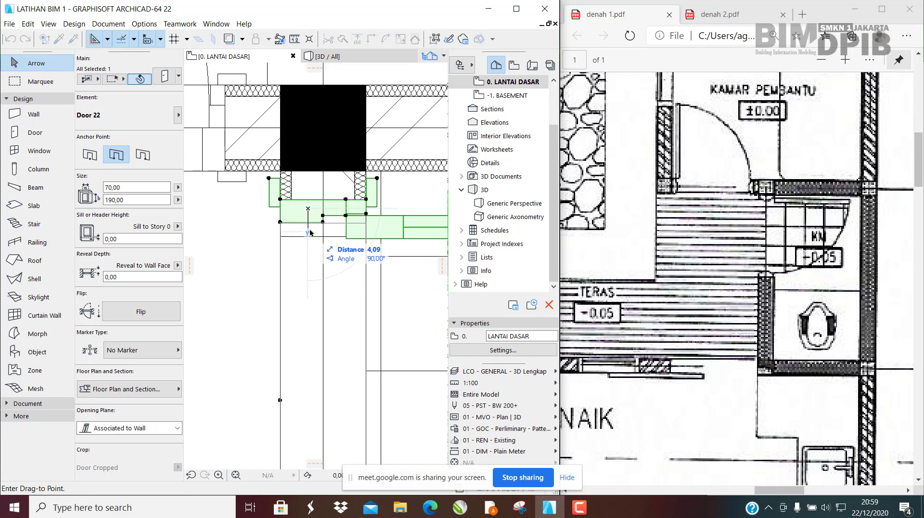
click(309, 210)
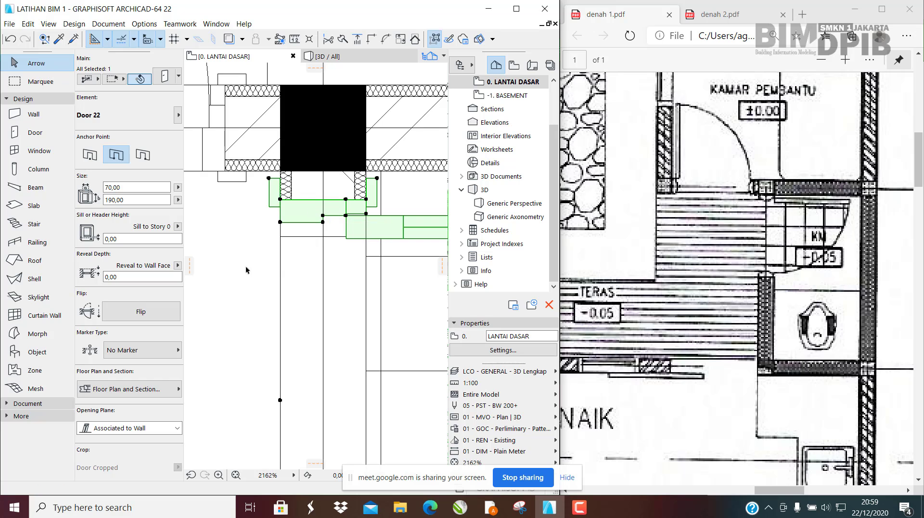
Step: Review the shifted bathroom door in the 3D perspective and check its model attributes without changing them
scroll(246, 266, down, 6)
click(338, 58)
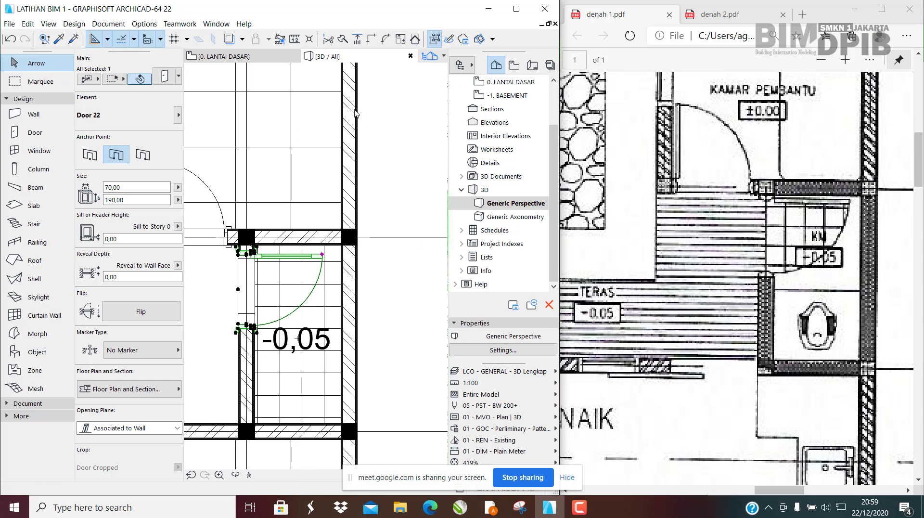
shift+middle_drag(343, 314, 326, 268)
click(362, 257)
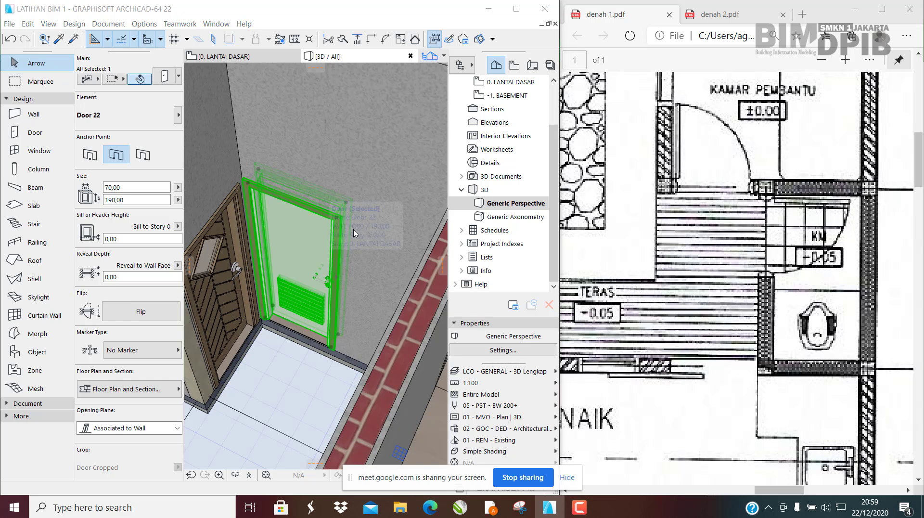
double_click(319, 272)
drag(358, 47, 581, 66)
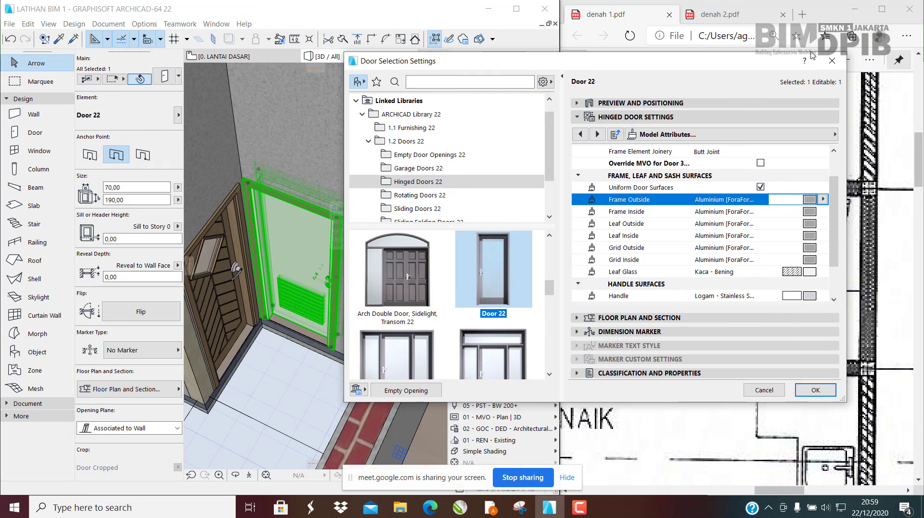
click(829, 61)
Step: Examine the louvre slats and the gaps between them in the lower part of the bathroom door in 3D
scroll(355, 301, up, 10)
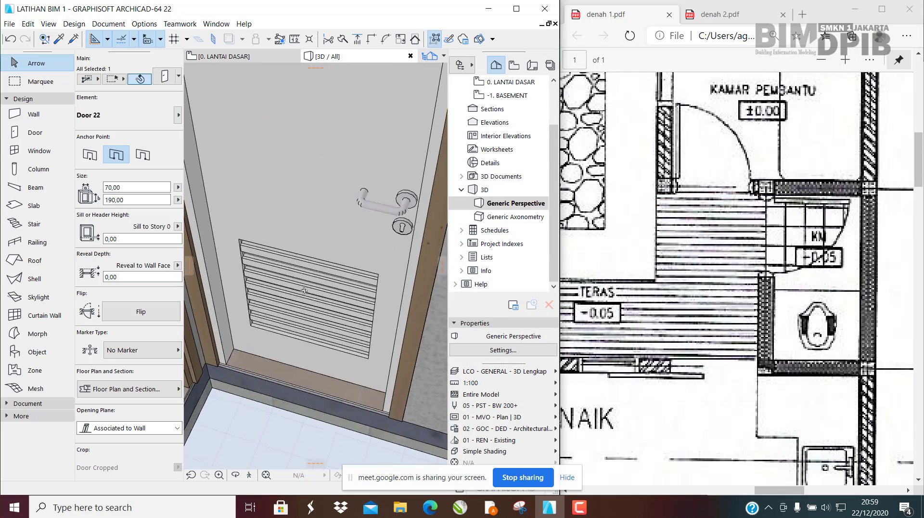
scroll(289, 299, up, 3)
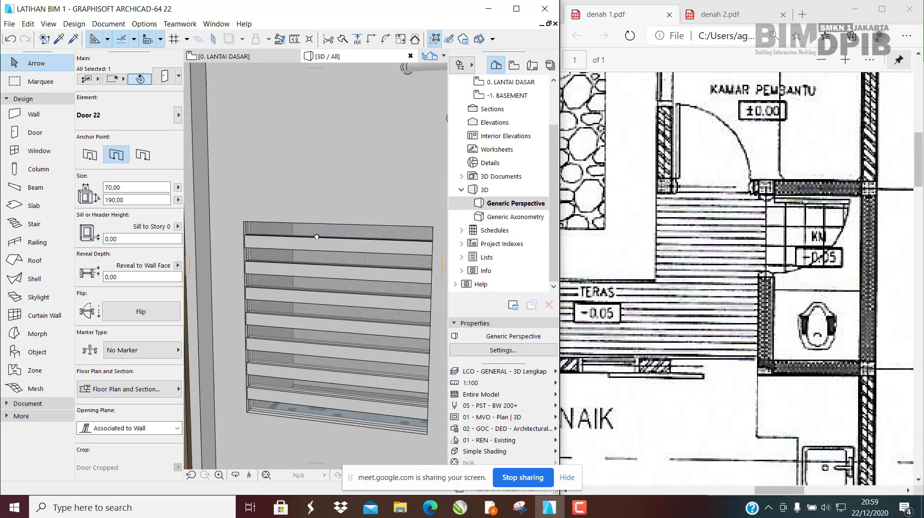
scroll(318, 250, down, 3)
shift+middle_drag(317, 253, 299, 264)
scroll(298, 264, up, 4)
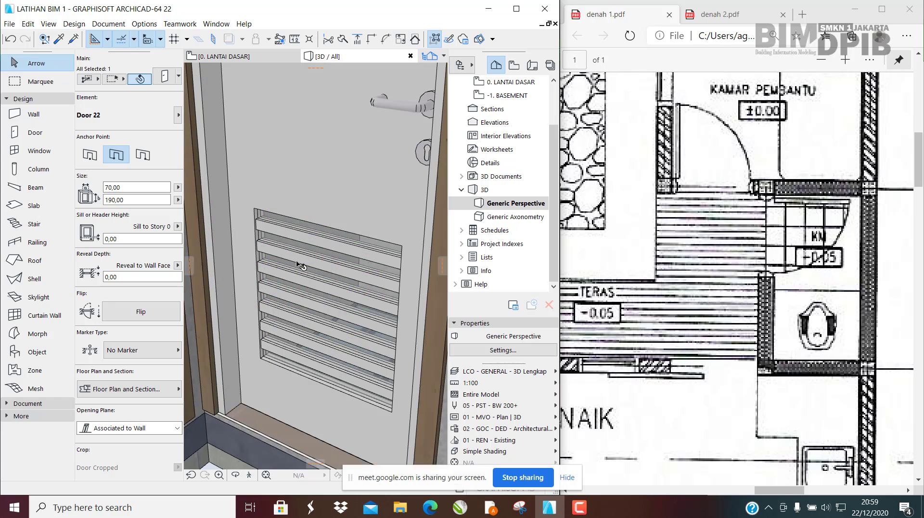
scroll(274, 188, up, 5)
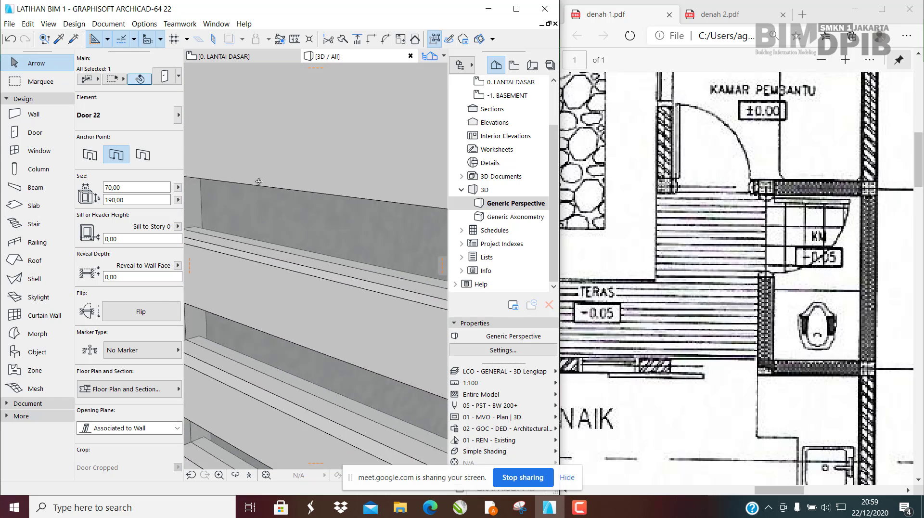
shift+middle_drag(274, 187, 318, 226)
scroll(327, 230, up, 5)
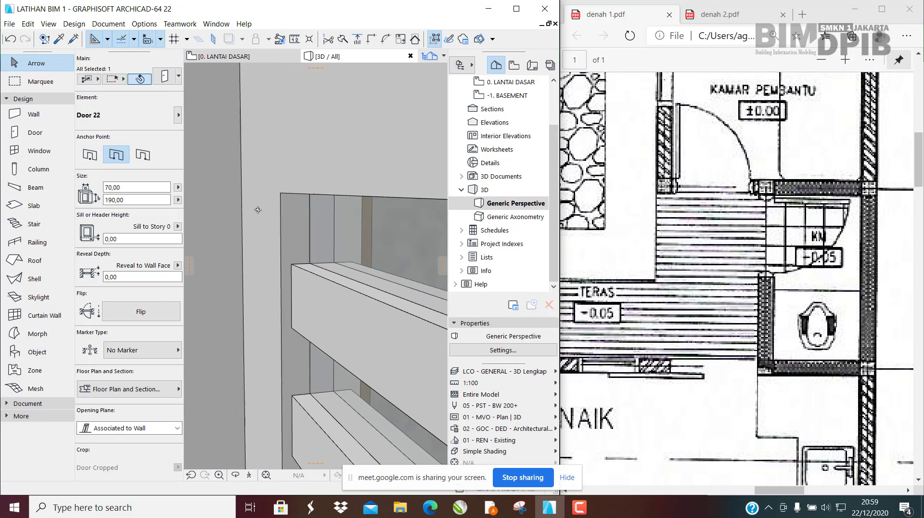
scroll(366, 246, down, 6)
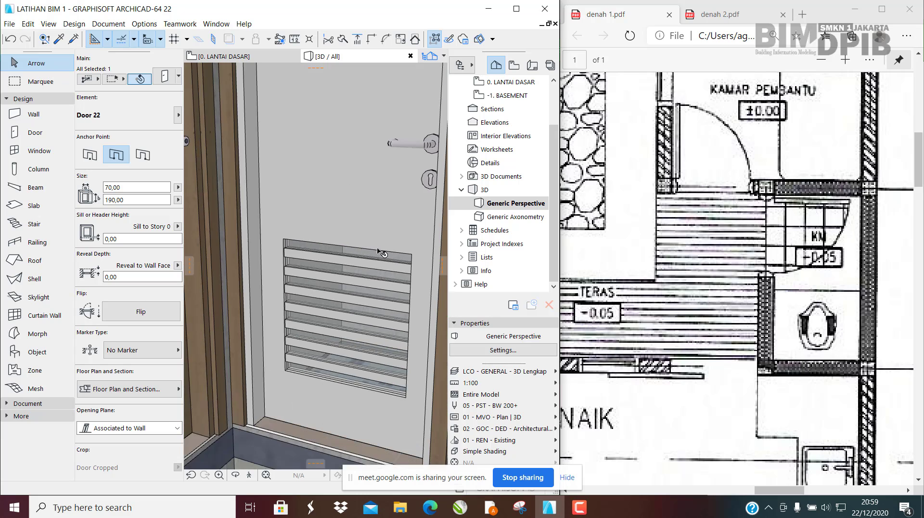
scroll(378, 262, up, 4)
scroll(356, 270, down, 3)
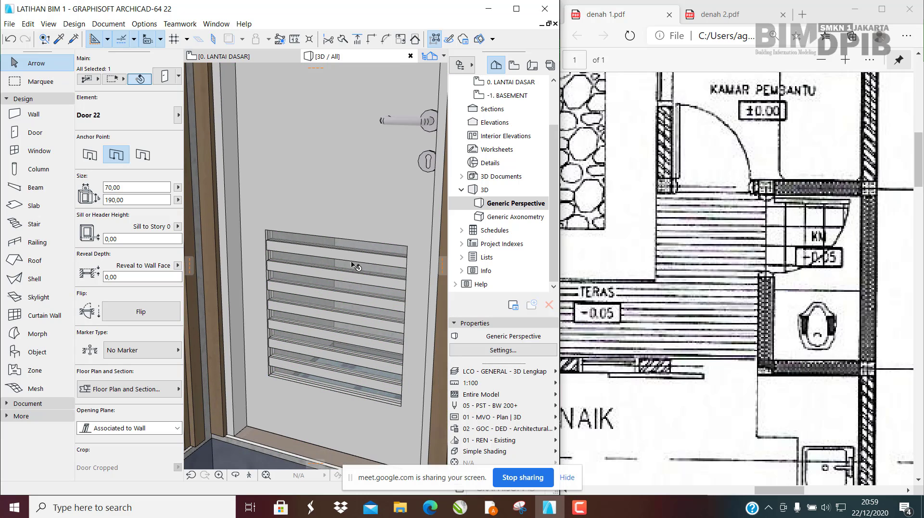
scroll(306, 292, down, 1)
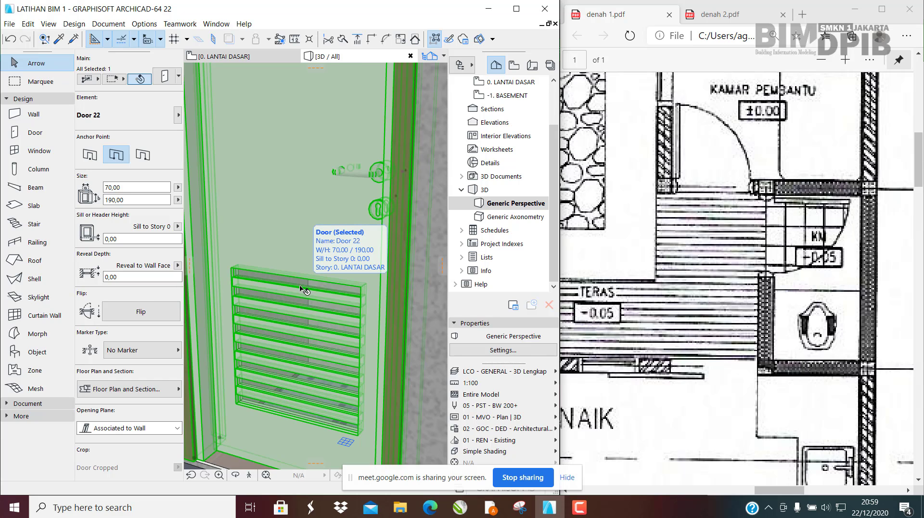
Step: In the bathroom door's model attributes, set the Leaf Glass surface to Udara and apply the door settings
double_click(303, 289)
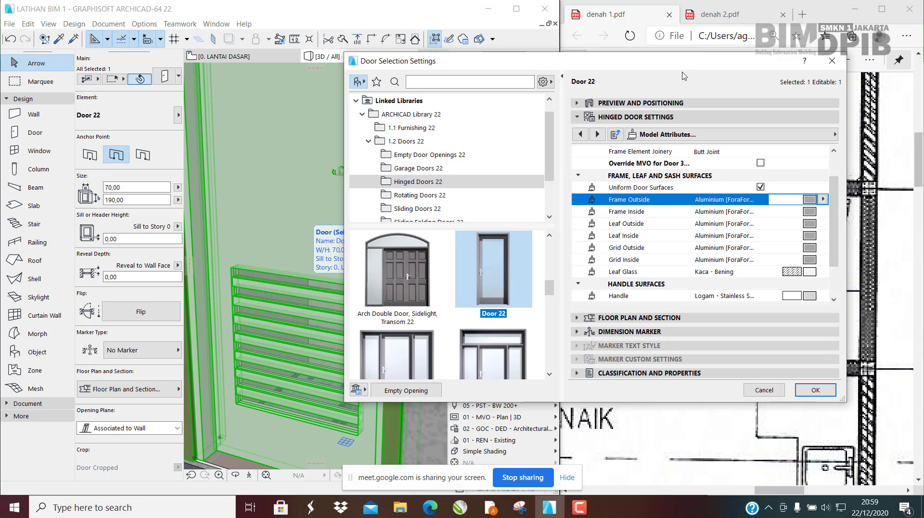
click(678, 138)
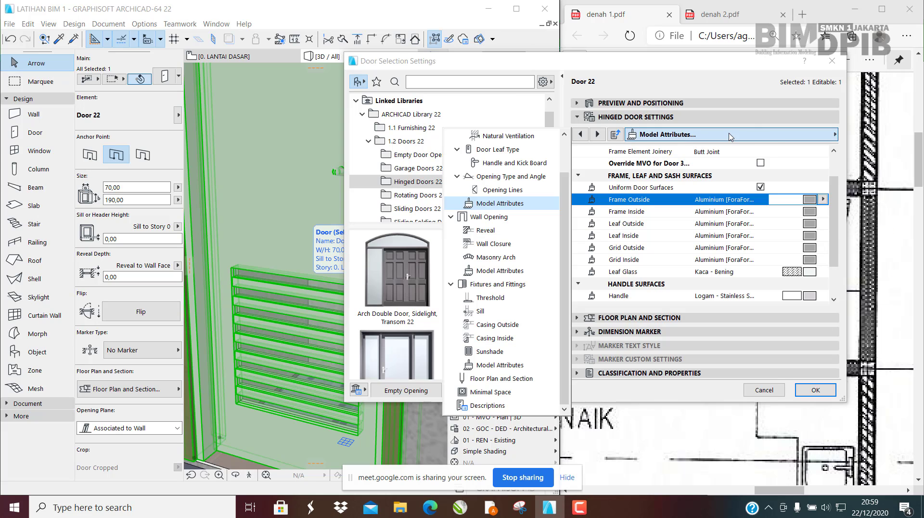
click(750, 134)
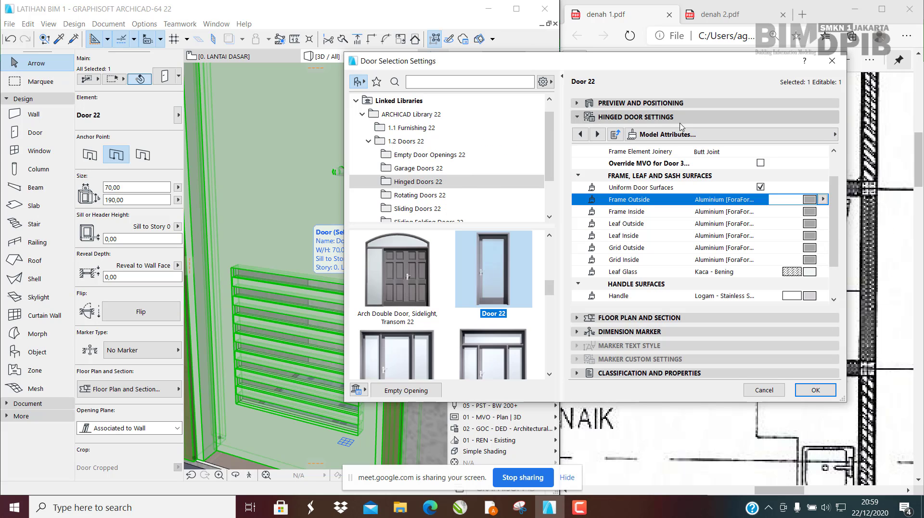
click(678, 135)
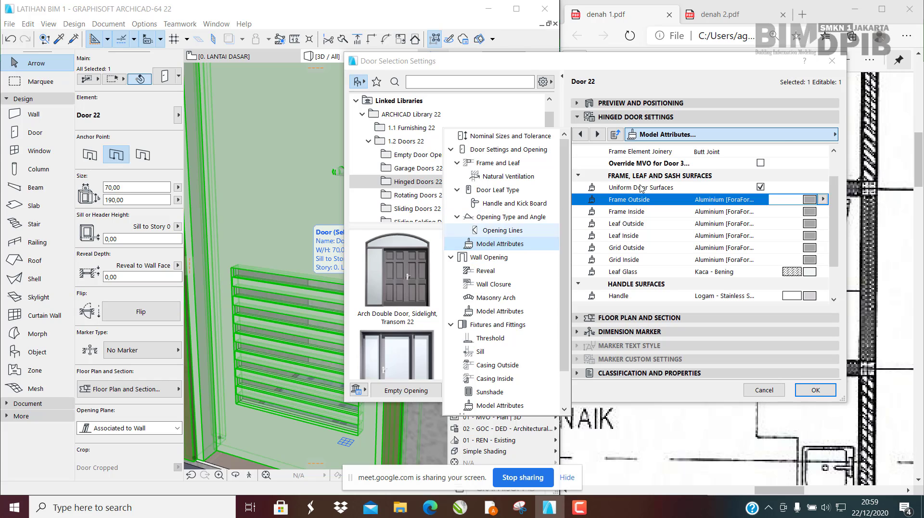
click(803, 161)
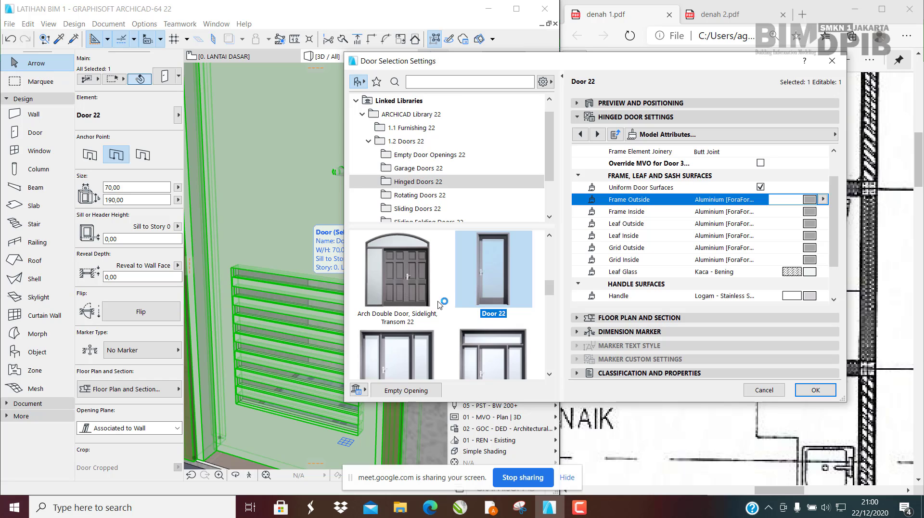
click(810, 272)
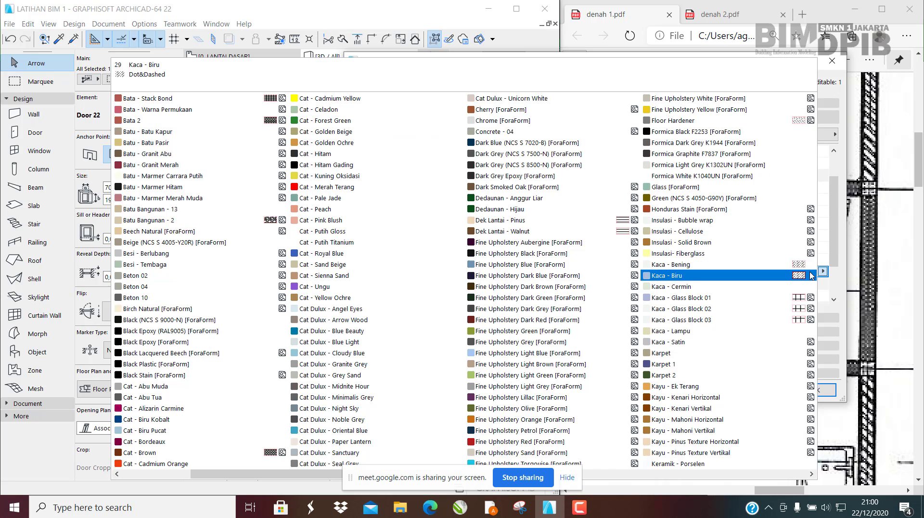
scroll(608, 399, down, 2)
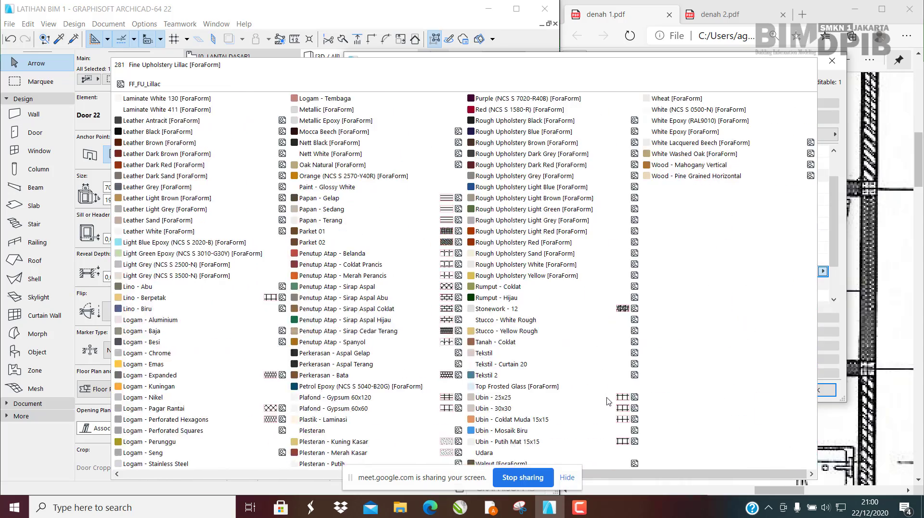
scroll(600, 399, up, 2)
scroll(600, 398, up, 2)
scroll(600, 397, down, 5)
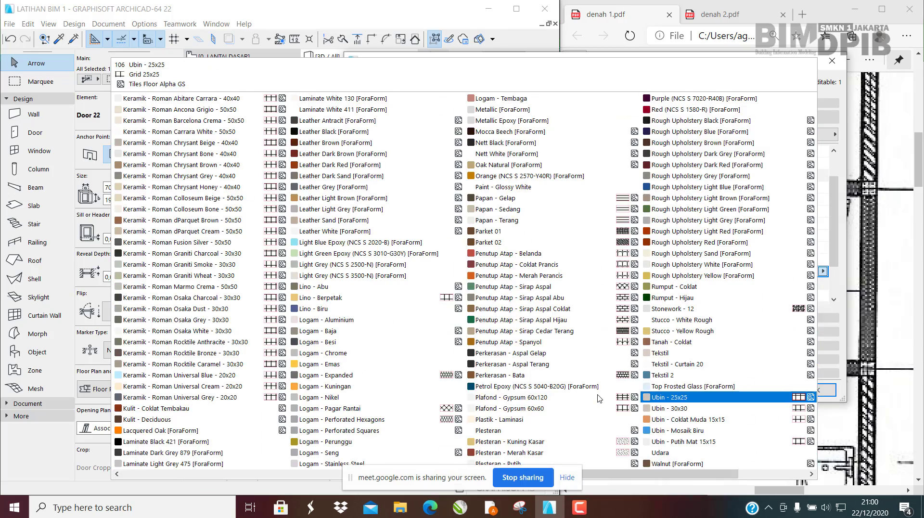
click(660, 453)
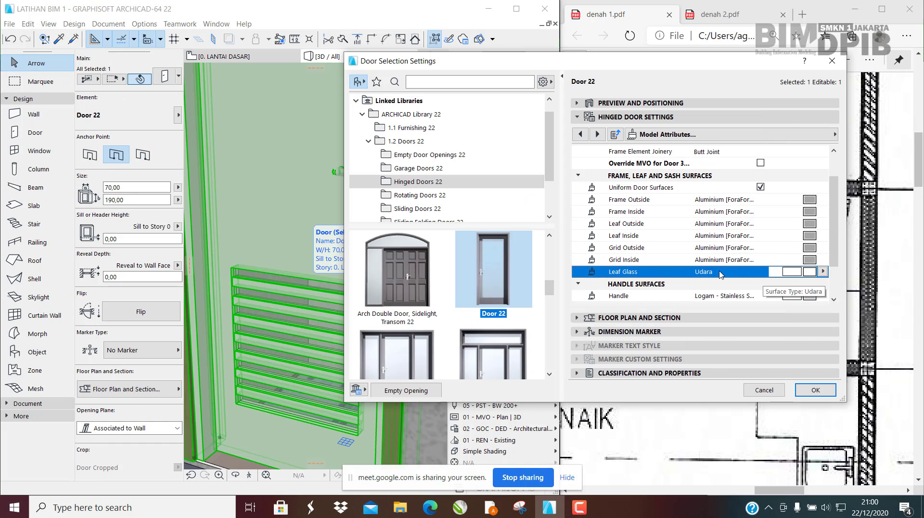
click(816, 389)
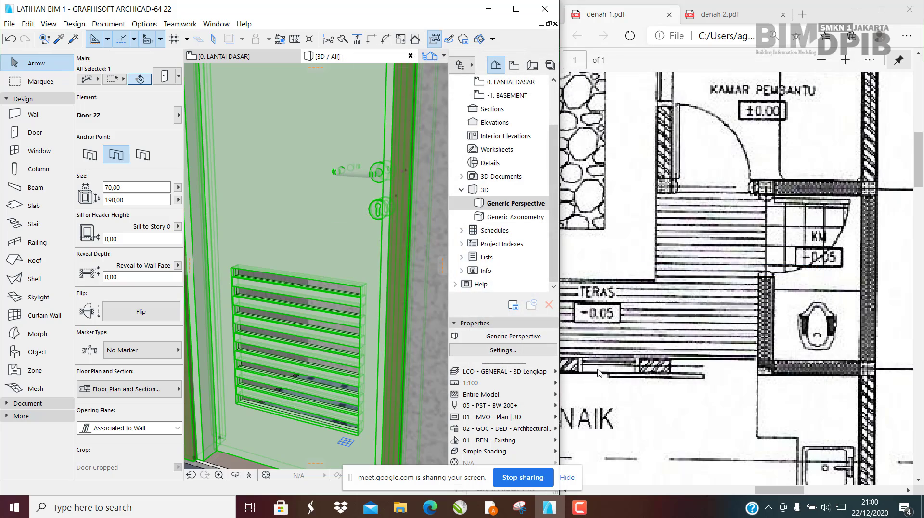
Step: Inspect the open slats of the KM bathroom door and the neighbouring wooden door in the 3D perspective
scroll(262, 308, up, 8)
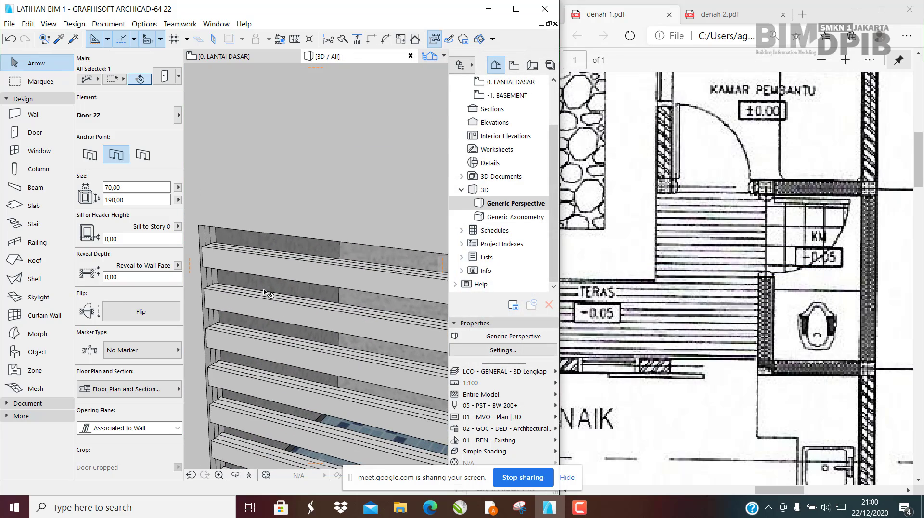
shift+middle_drag(254, 293, 336, 331)
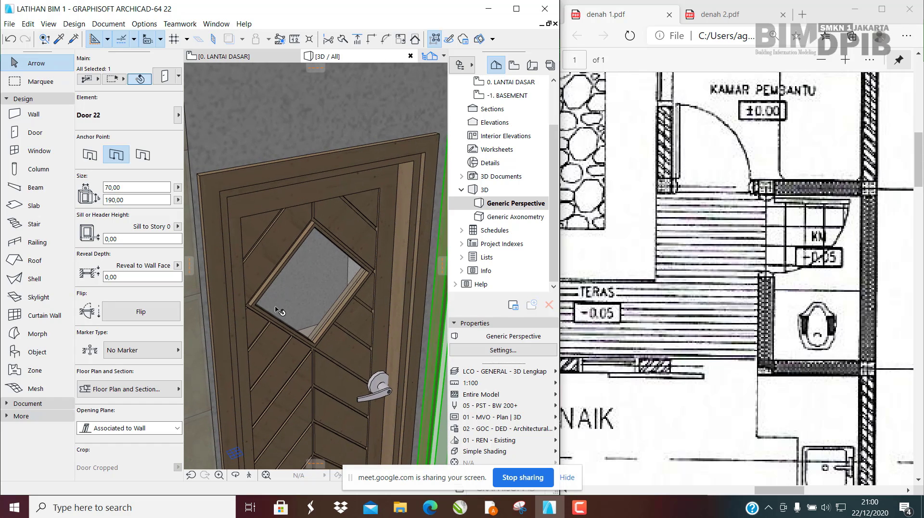
shift+middle_drag(318, 303, 332, 211)
Step: On the ground-floor plan, place a corner-anchored 70 × 190 Door 22 in the KM wall near the stairs, beside its lower column and opening inward
click(255, 57)
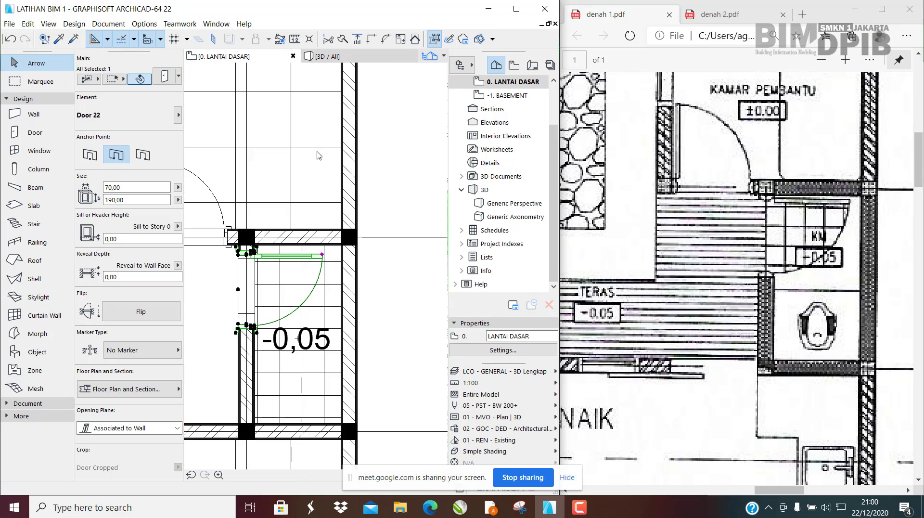
scroll(361, 297, down, 8)
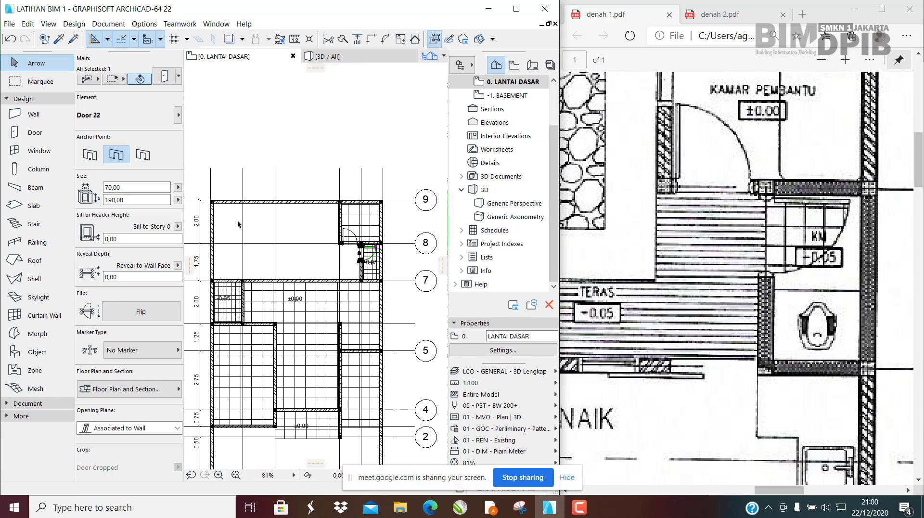
scroll(224, 274, up, 7)
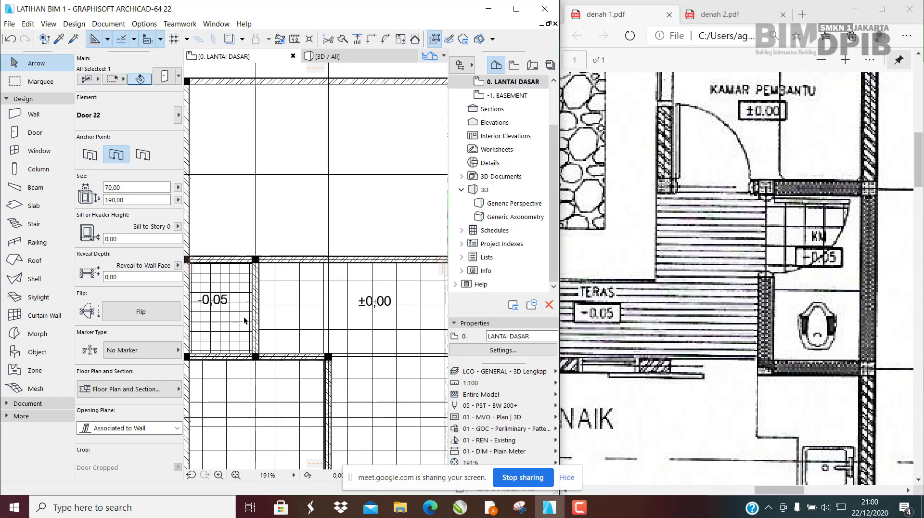
key(Escape)
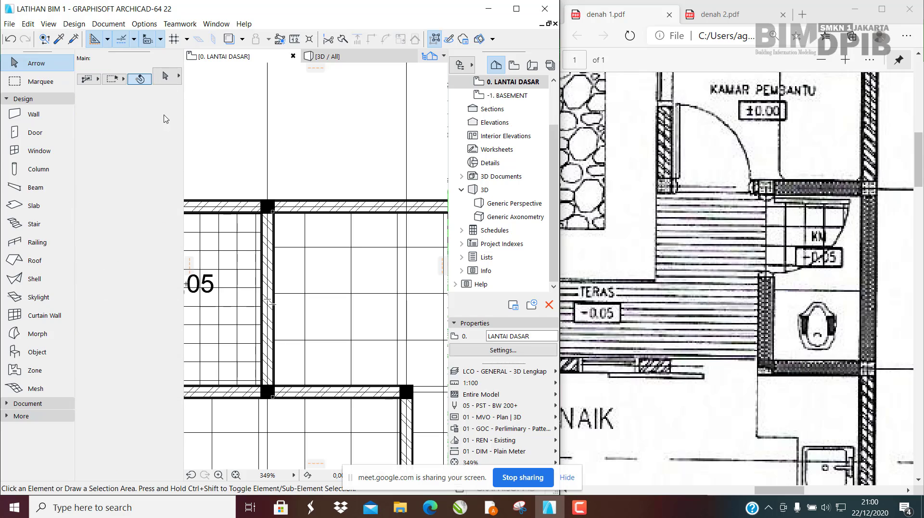
click(53, 133)
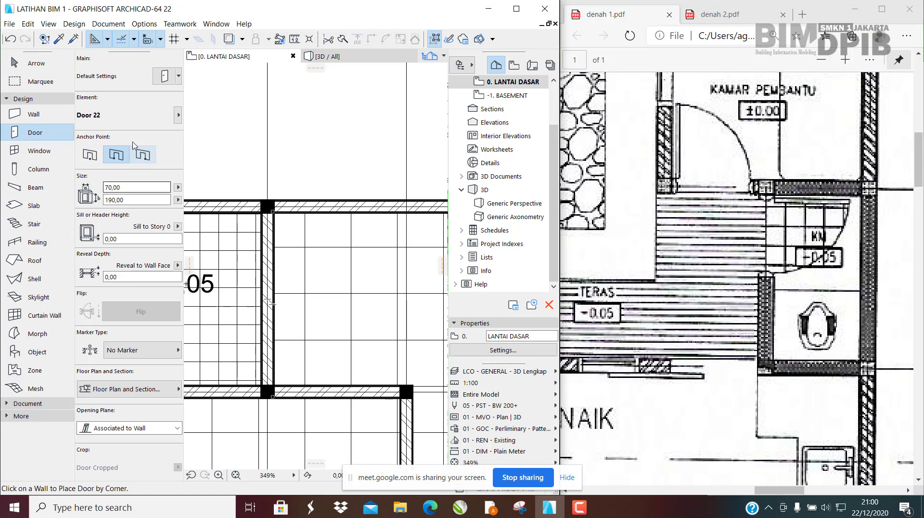
click(271, 331)
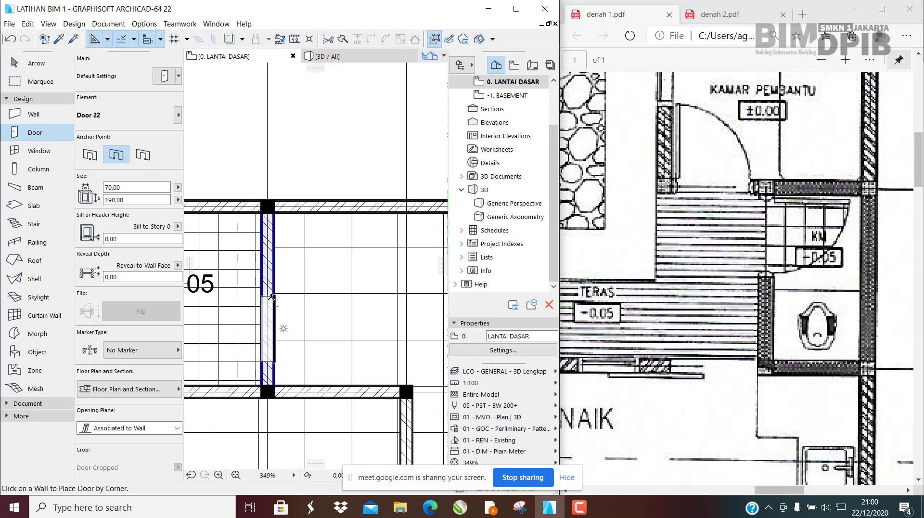
ctrl+scroll(672, 305, down, 5)
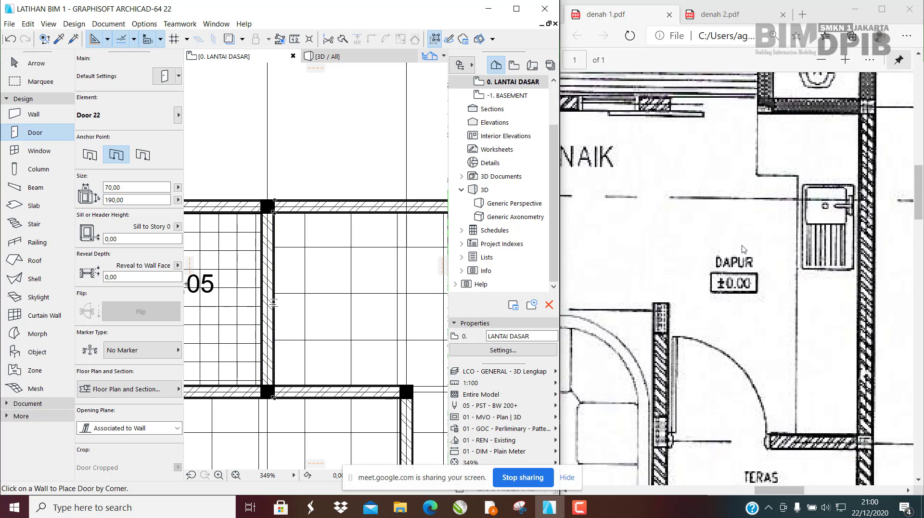
ctrl+scroll(604, 239, up, 5)
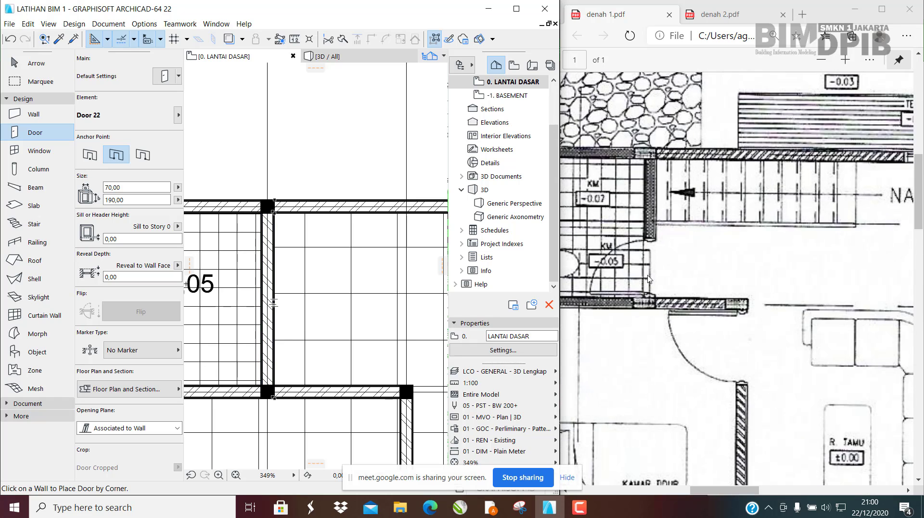
click(273, 295)
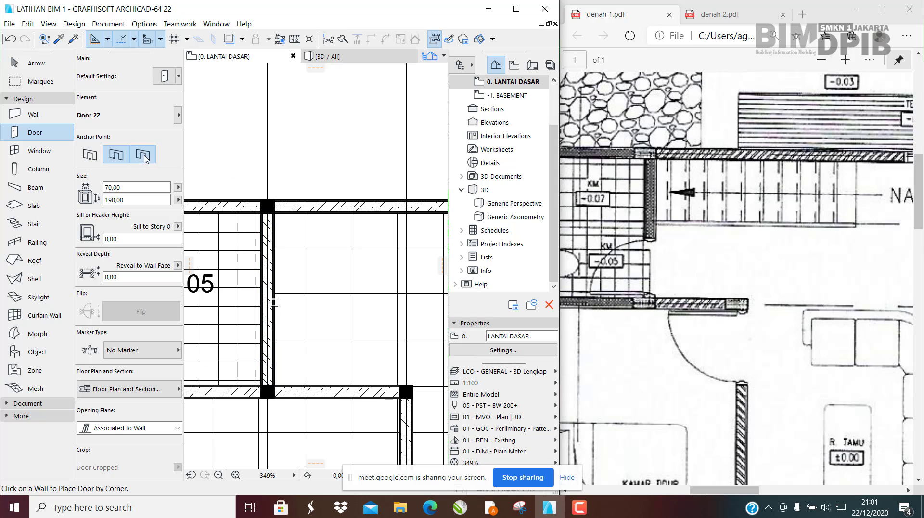
scroll(272, 337, up, 3)
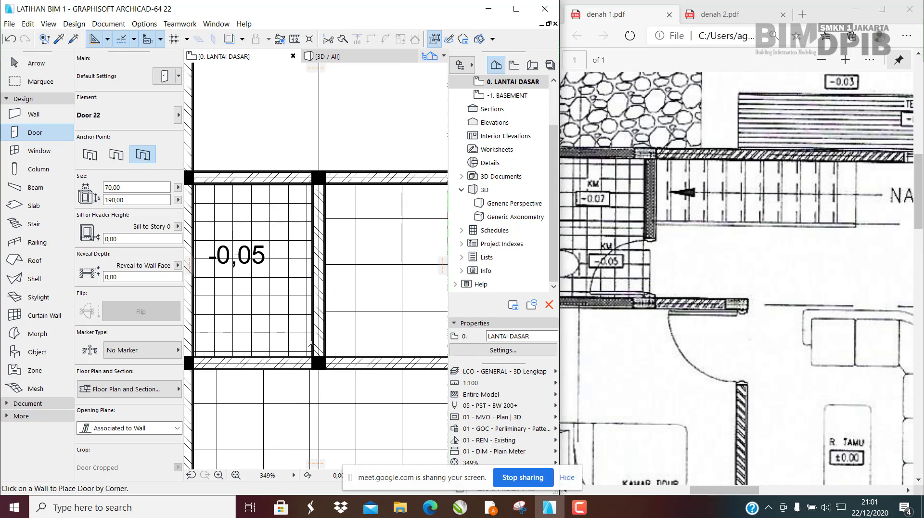
scroll(313, 346, up, 1)
click(314, 347)
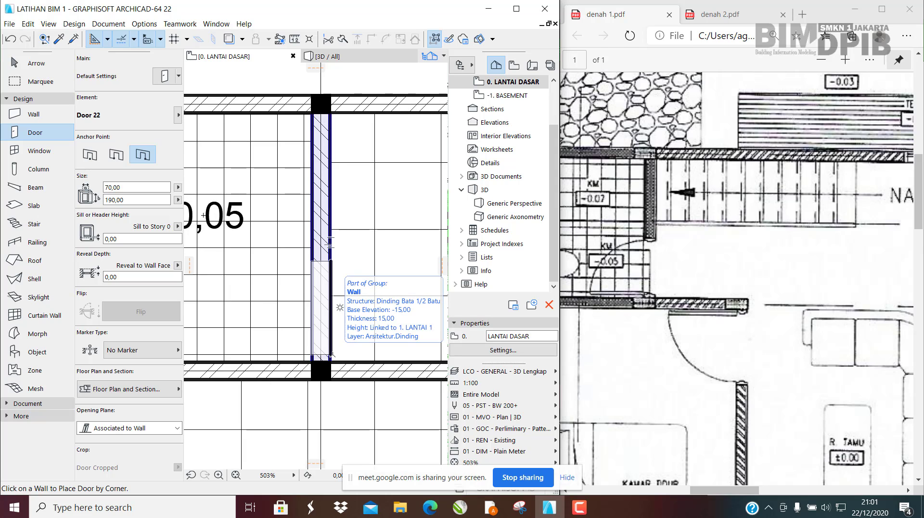
click(330, 355)
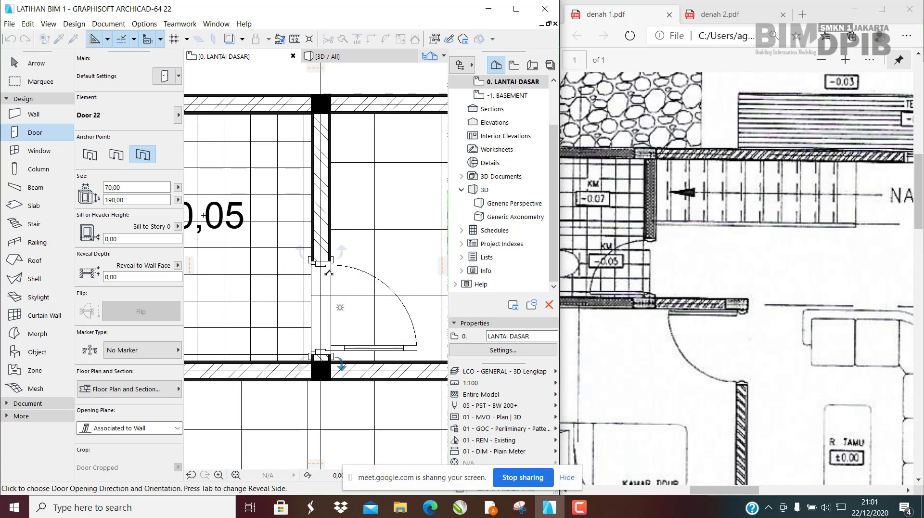
click(339, 307)
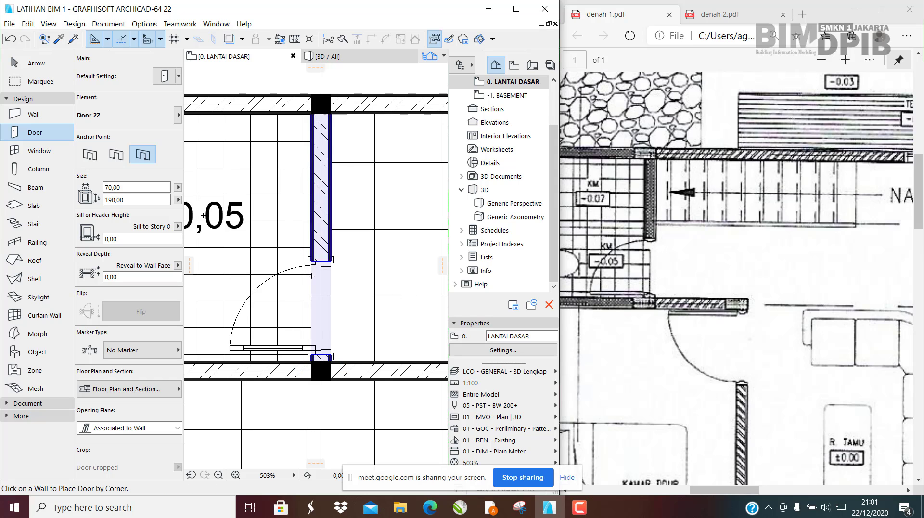
Step: Review the new KM door in 3D and check the Kamar Tidur door's position on the reference plan
key(F3)
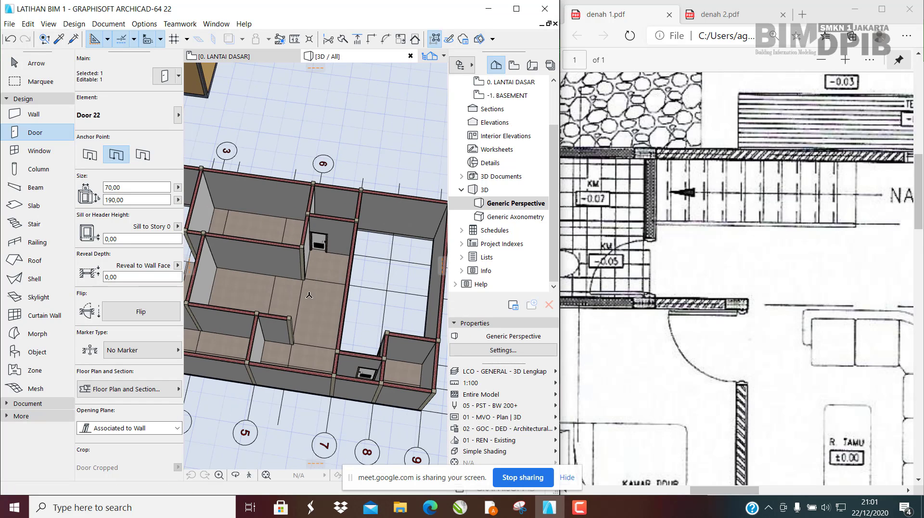
scroll(324, 296, up, 3)
shift+middle_drag(324, 296, 301, 264)
scroll(314, 256, down, 3)
scroll(301, 264, up, 4)
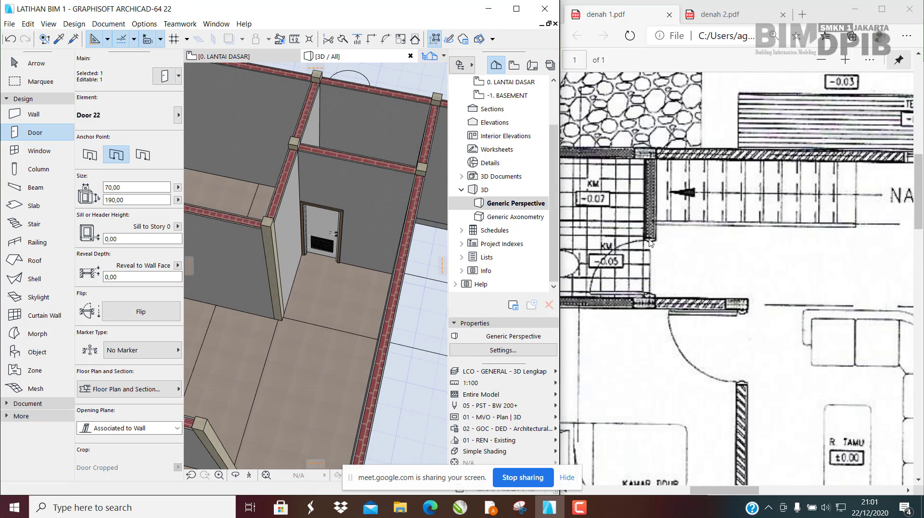
scroll(684, 271, down, 5)
ctrl+scroll(728, 243, down, 4)
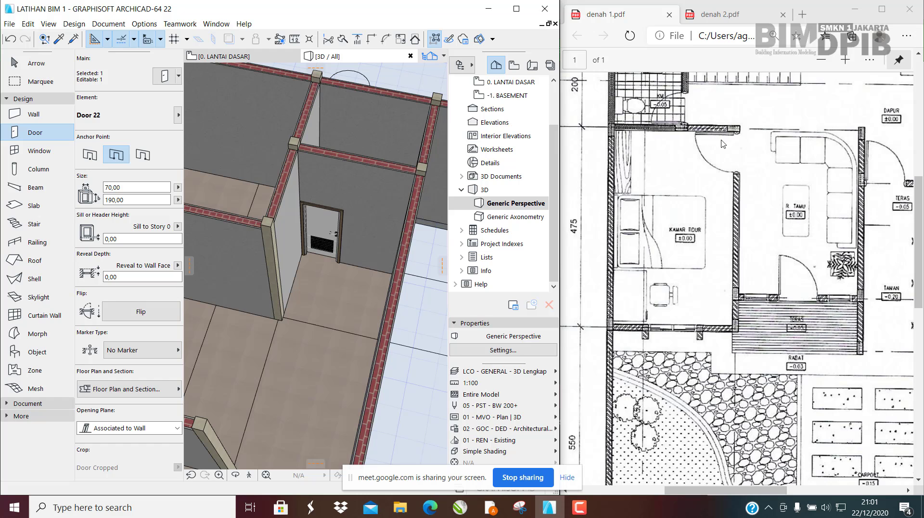
Step: On the ground-floor plan, place a 70 × 190 Door 22 in the Kamar Tidur wall just below the corner column, opening into the bedroom
key(Escape)
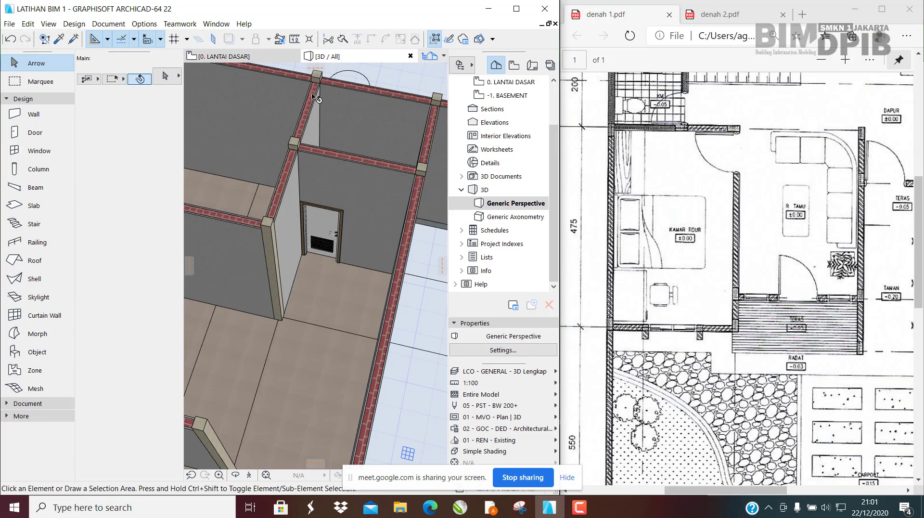
click(241, 57)
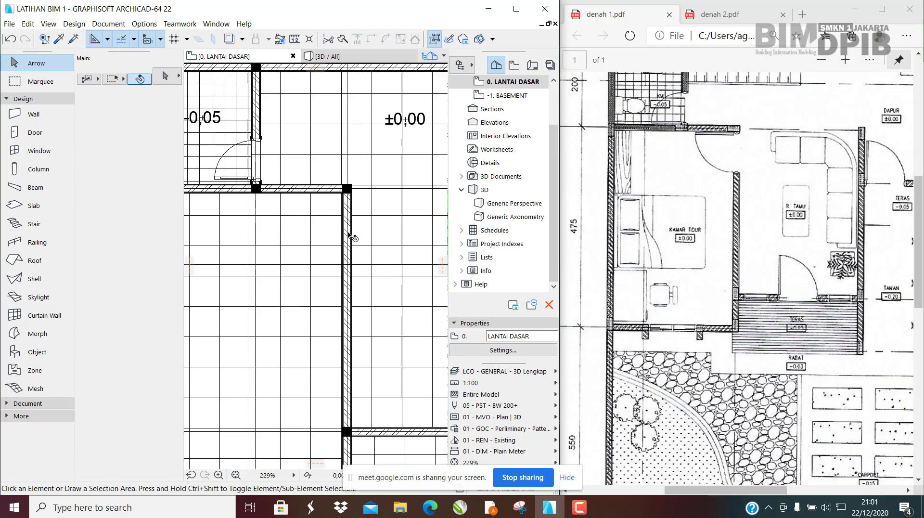
scroll(351, 237, up, 3)
click(34, 132)
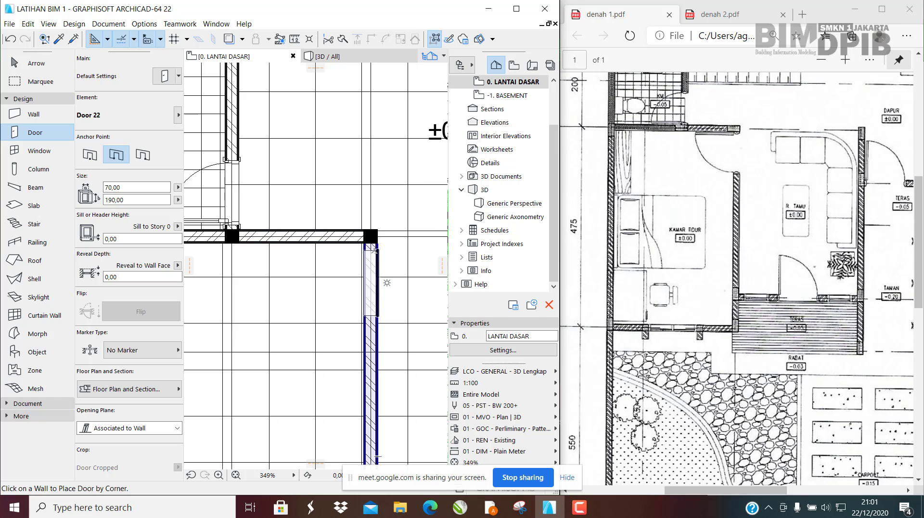
scroll(376, 253, up, 1)
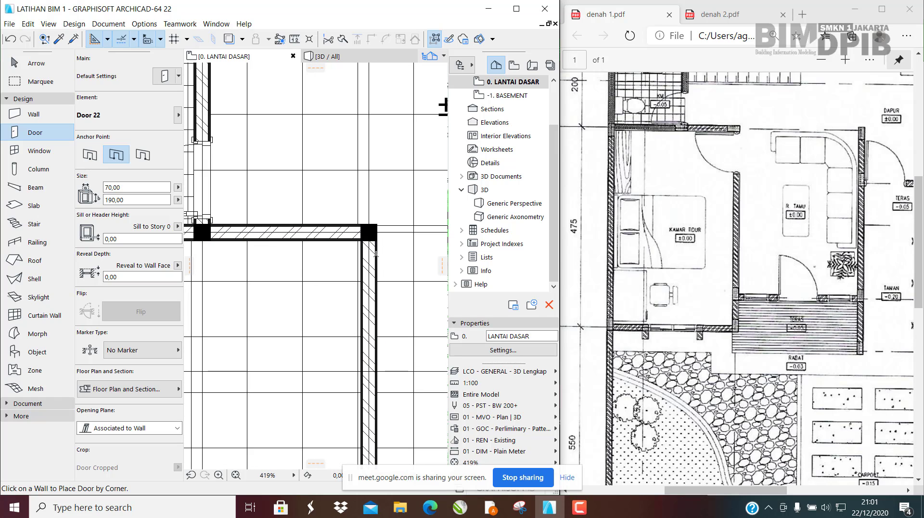
click(377, 246)
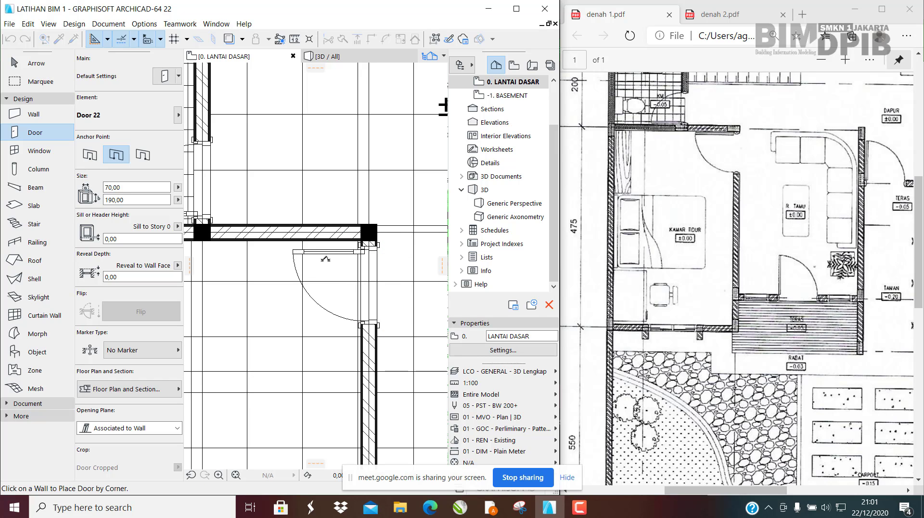
Step: Examine the newly placed bedroom door and the servant-room door from several angles in the 3D perspective
click(335, 58)
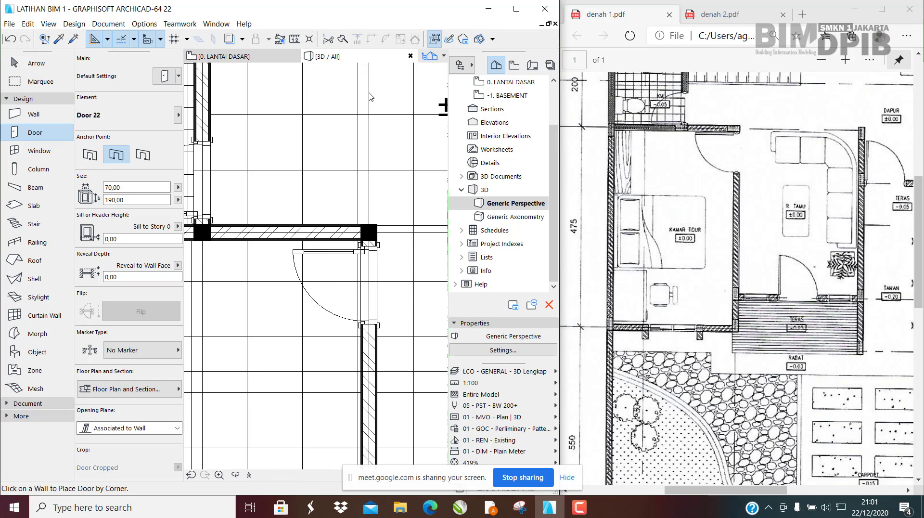
shift+middle_drag(278, 283, 369, 289)
scroll(325, 220, up, 4)
key(Escape)
scroll(326, 220, down, 4)
scroll(370, 286, up, 5)
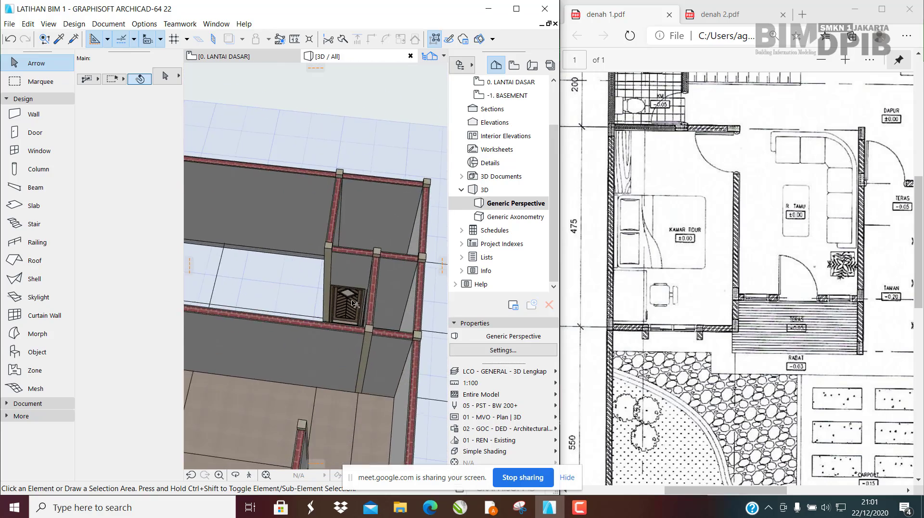
scroll(371, 284, up, 1)
scroll(361, 284, down, 5)
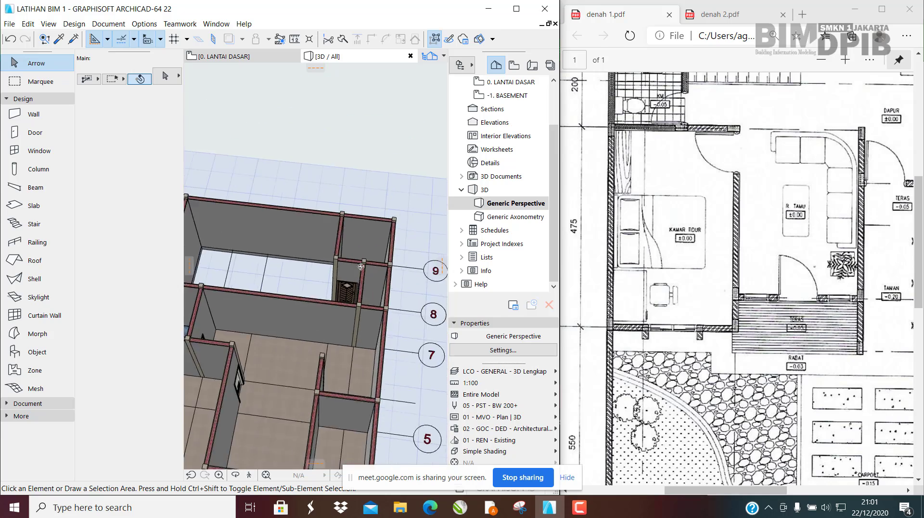
shift+middle_drag(359, 281, 332, 303)
shift+middle_drag(395, 268, 462, 183)
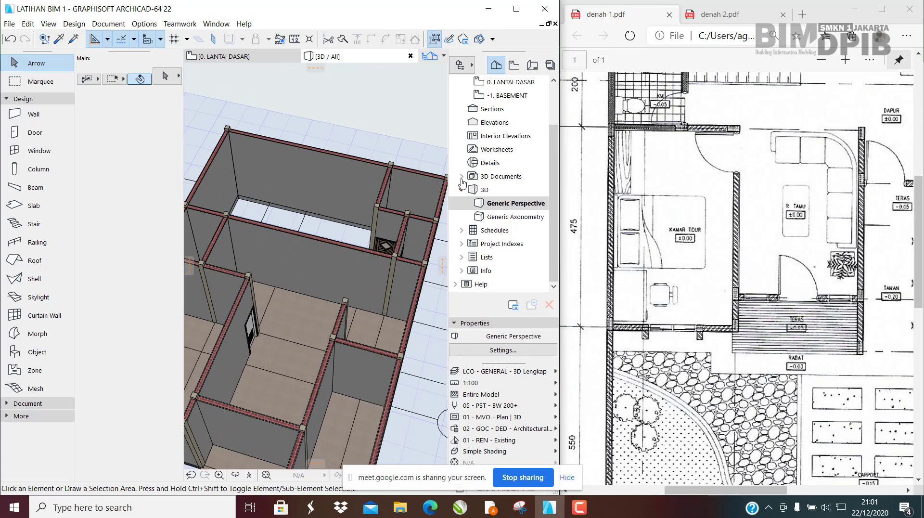
Step: In the maximised 3D view, pick up the wooden servant-room door's settings and transfer them to the bedroom door
click(516, 9)
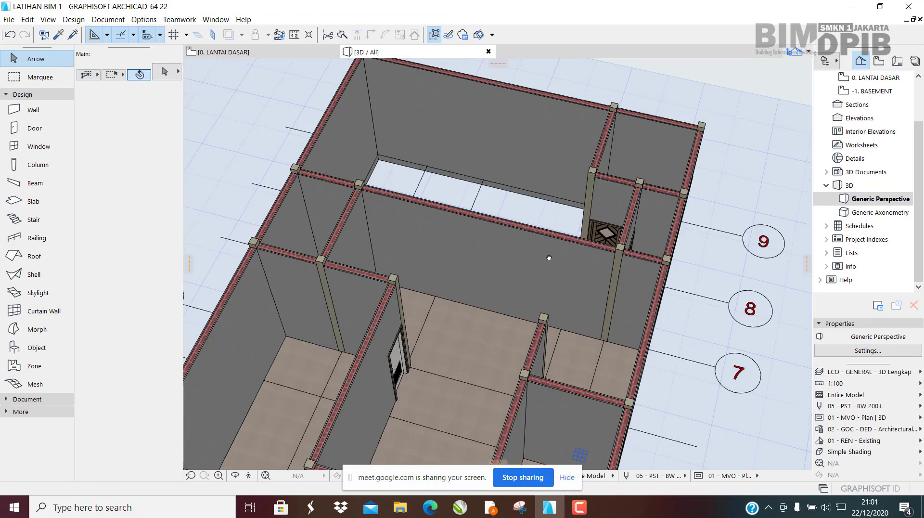
scroll(574, 270, up, 10)
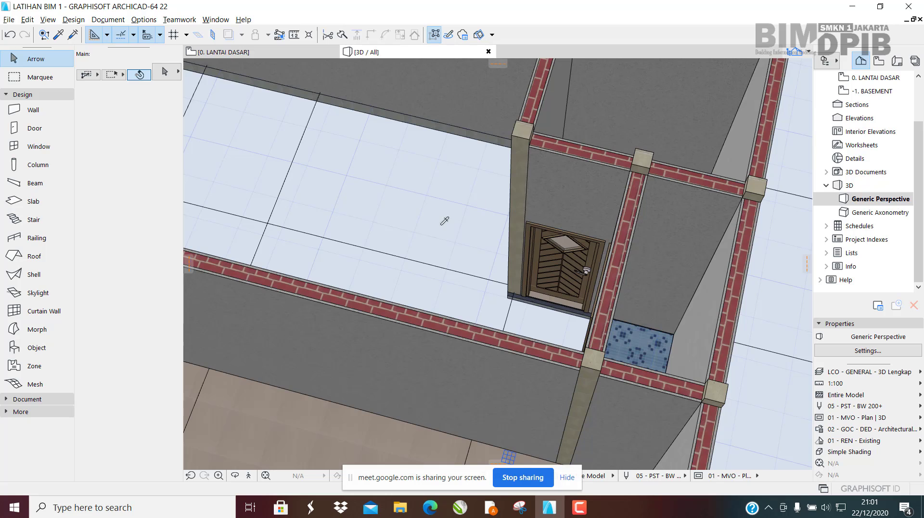
alt+click(558, 264)
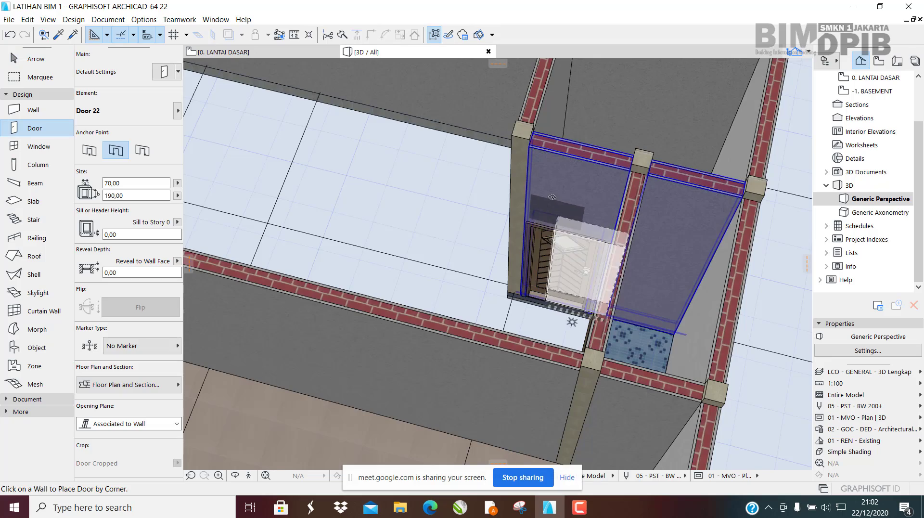
key(Escape)
scroll(540, 175, down, 5)
shift+middle_drag(523, 269, 375, 215)
scroll(391, 225, up, 2)
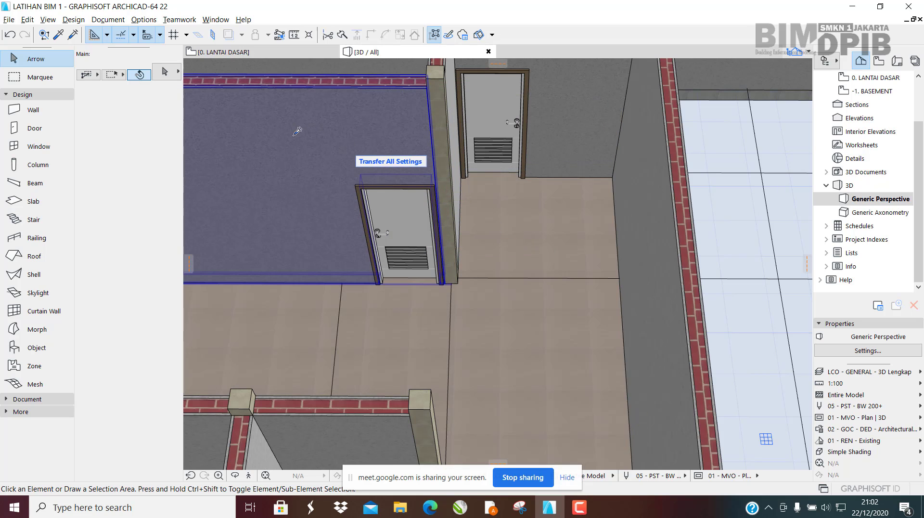
ctrl+alt+click(395, 210)
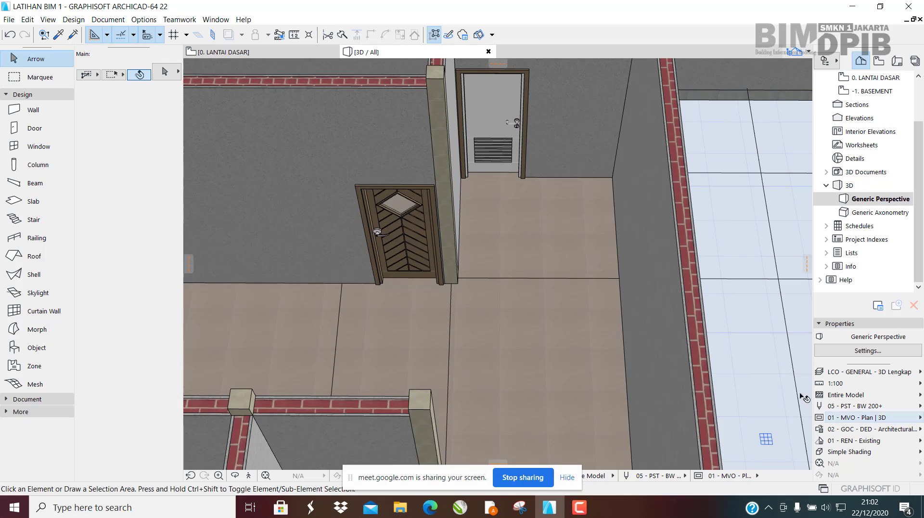
Step: Compare the restyled bedroom door with the servant-room and bathroom doors throughout the 3D model
scroll(385, 247, down, 4)
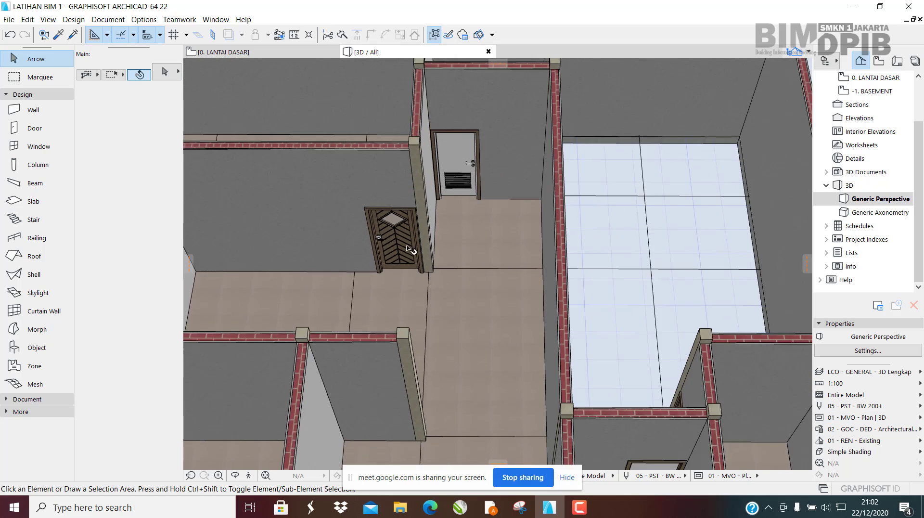
scroll(402, 244, up, 4)
shift+middle_drag(401, 243, 429, 260)
scroll(428, 260, down, 4)
middle_drag(702, 333, 685, 257)
scroll(594, 268, up, 2)
shift+middle_drag(594, 269, 669, 337)
middle_drag(595, 414, 643, 354)
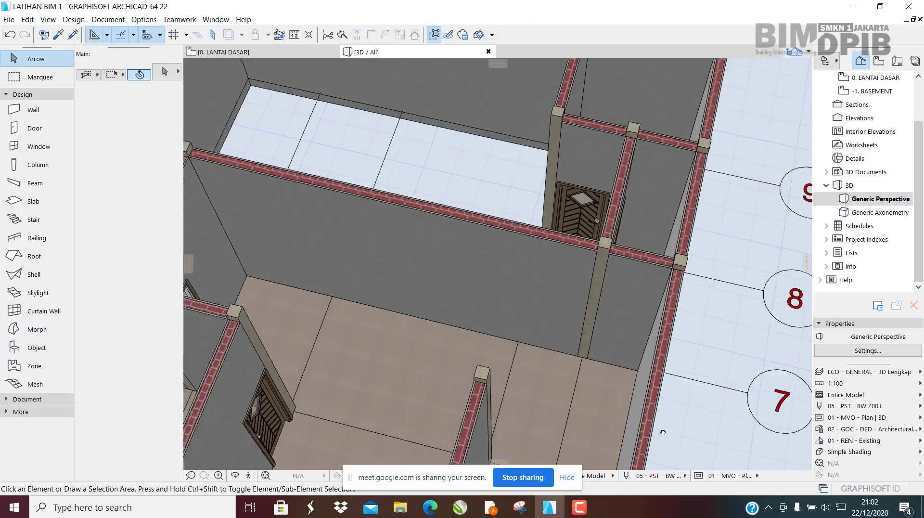
scroll(588, 246, up, 3)
scroll(568, 266, down, 4)
scroll(597, 267, down, 2)
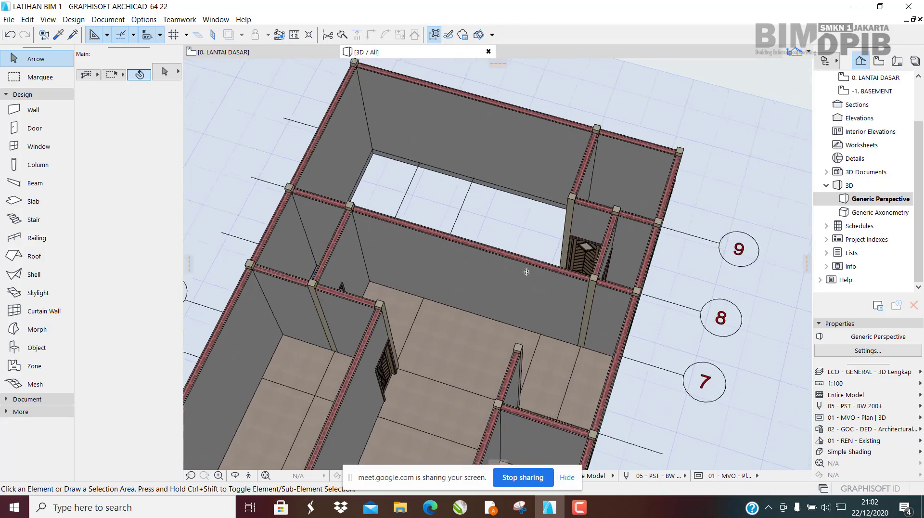
Step: Try transferring the wooden servant-room door's settings to the louvred bathroom door in the 3D view, and undo the transfer
scroll(597, 260, up, 3)
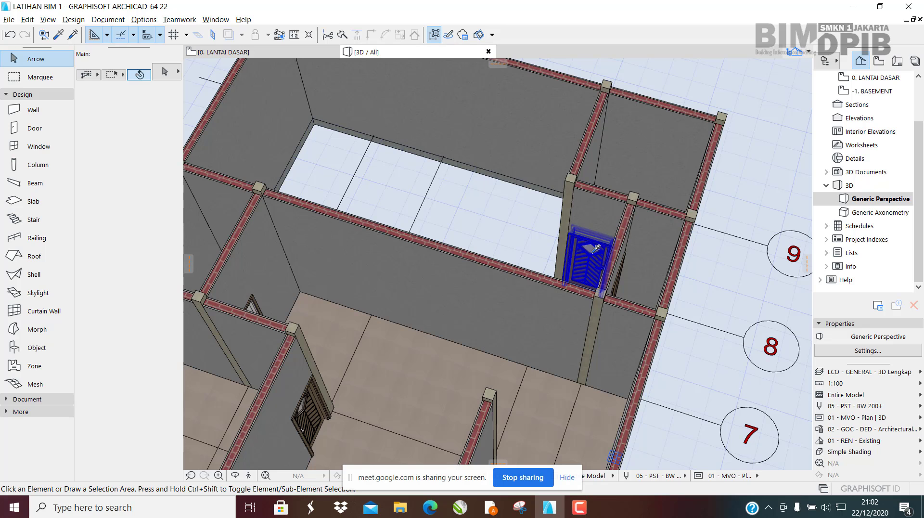
alt+click(591, 249)
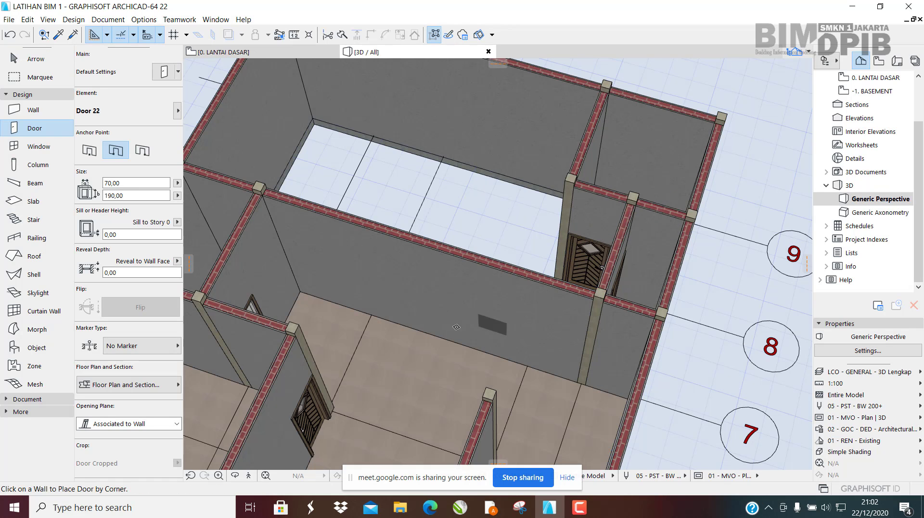
shift+middle_drag(598, 277, 260, 284)
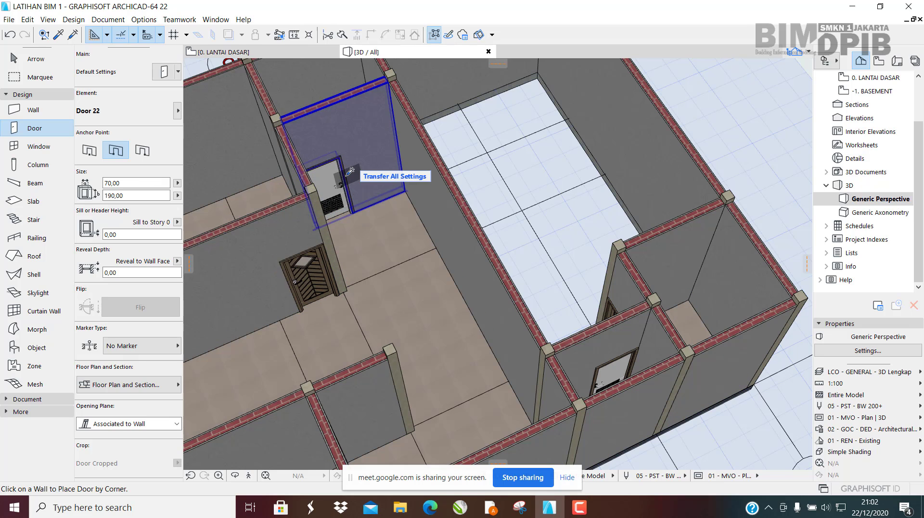
ctrl+alt+click(336, 171)
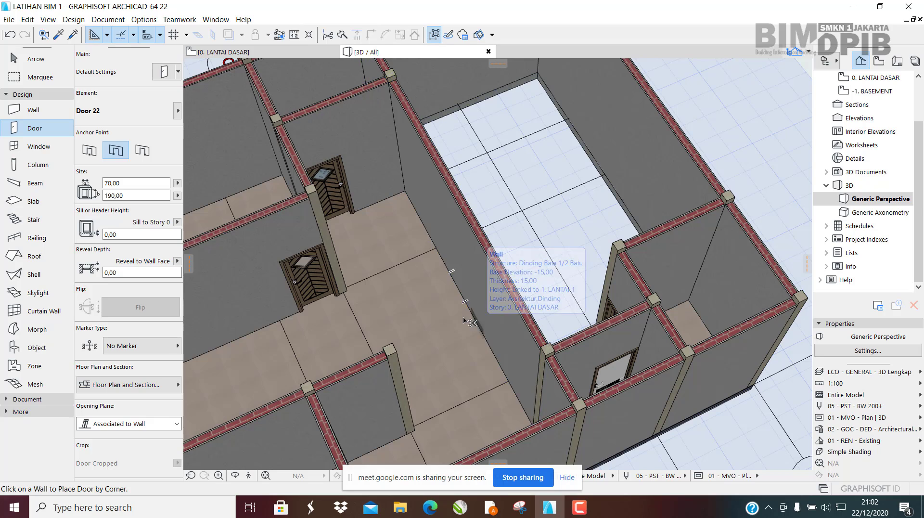
key(ctrl+z)
key(Escape)
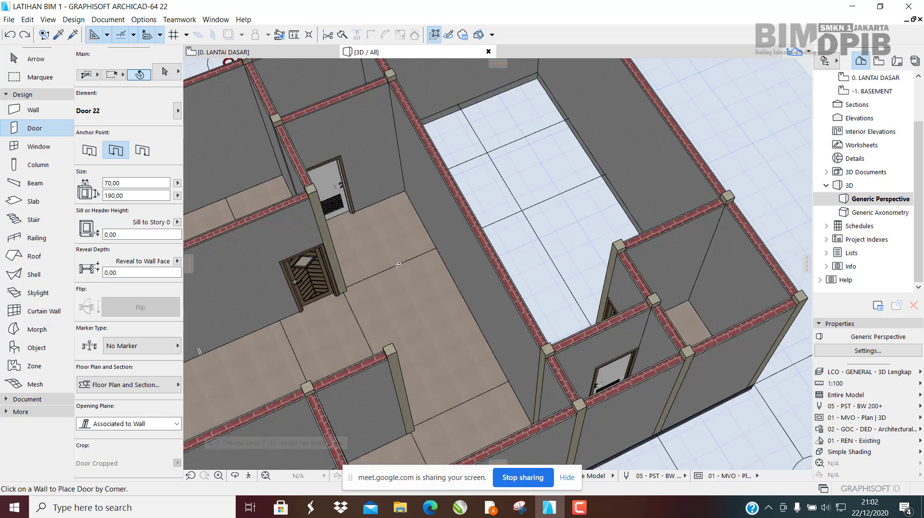
Step: On the ground-floor plan, place a 135 × 300 Window 22 in the bedroom wall just below the wooden door
shift+middle_drag(412, 272, 320, 218)
scroll(399, 231, up, 3)
shift+middle_drag(399, 231, 353, 291)
middle_drag(354, 291, 395, 243)
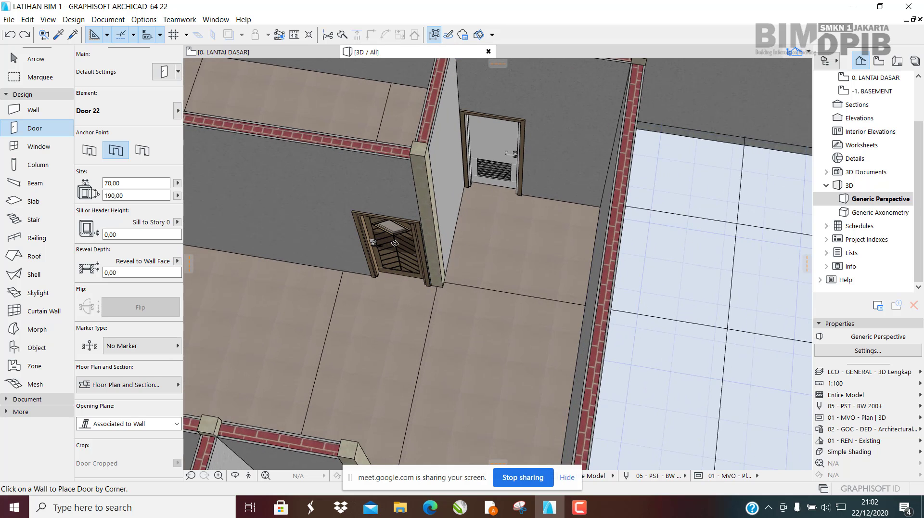
key(Escape)
click(243, 51)
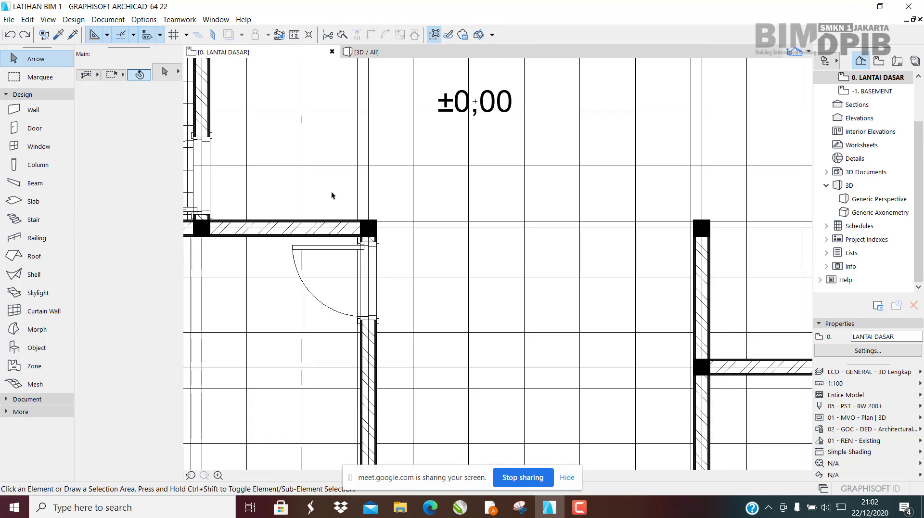
scroll(332, 195, down, 5)
click(38, 146)
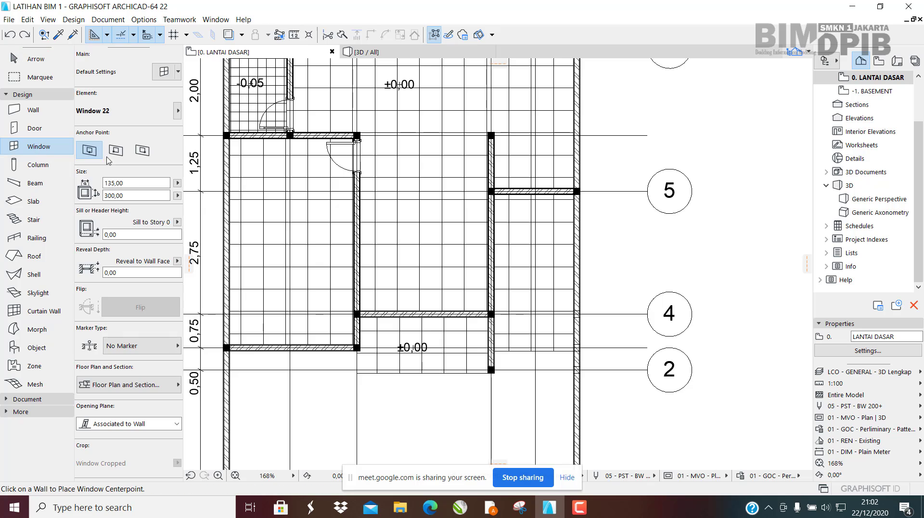
scroll(350, 199, up, 2)
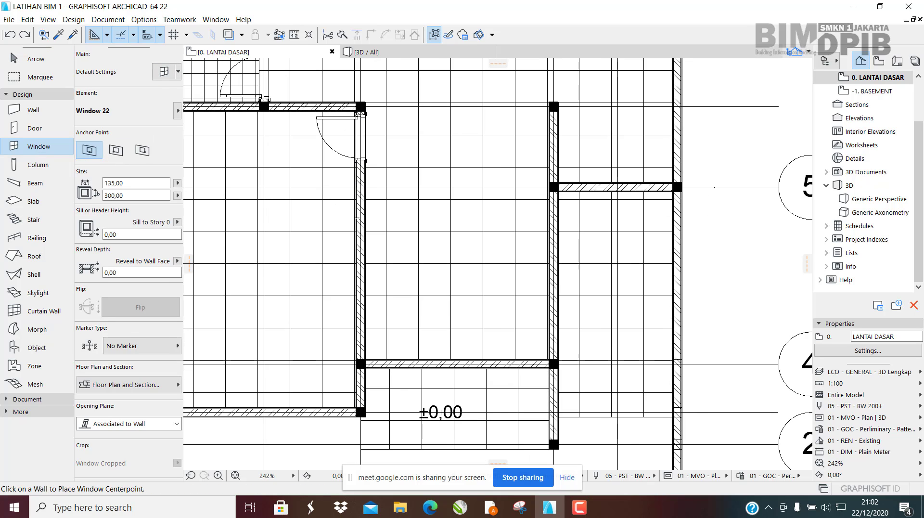
click(363, 218)
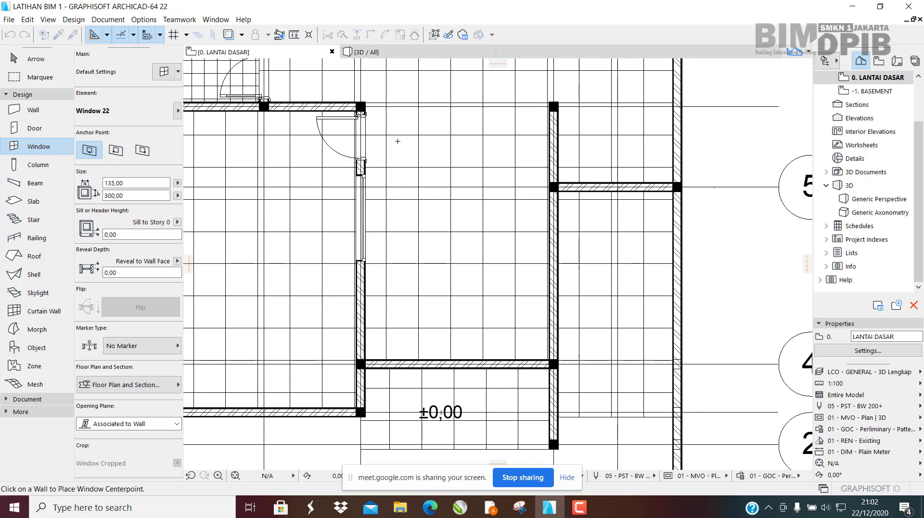
Step: In the 3D view, select the wooden bedroom door and pick up its settings, leaving the door unchanged
click(366, 52)
scroll(397, 273, up, 5)
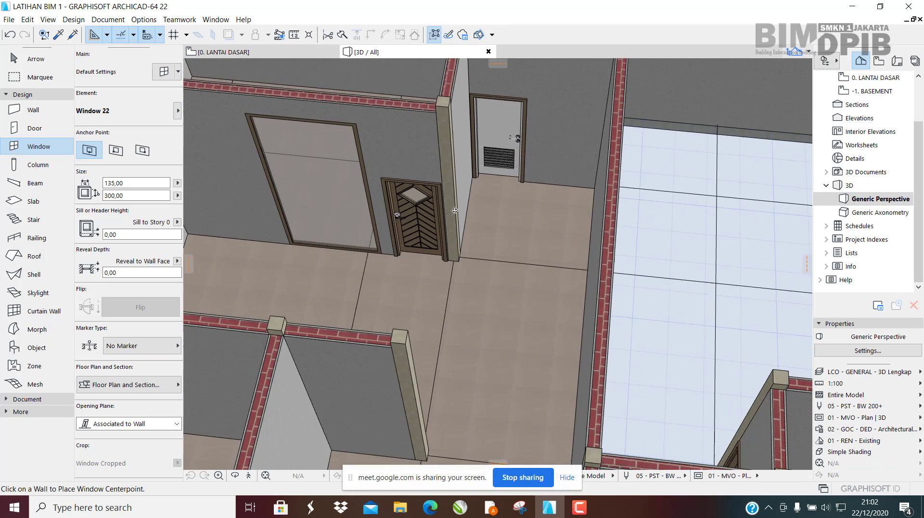
scroll(397, 274, up, 3)
key(Escape)
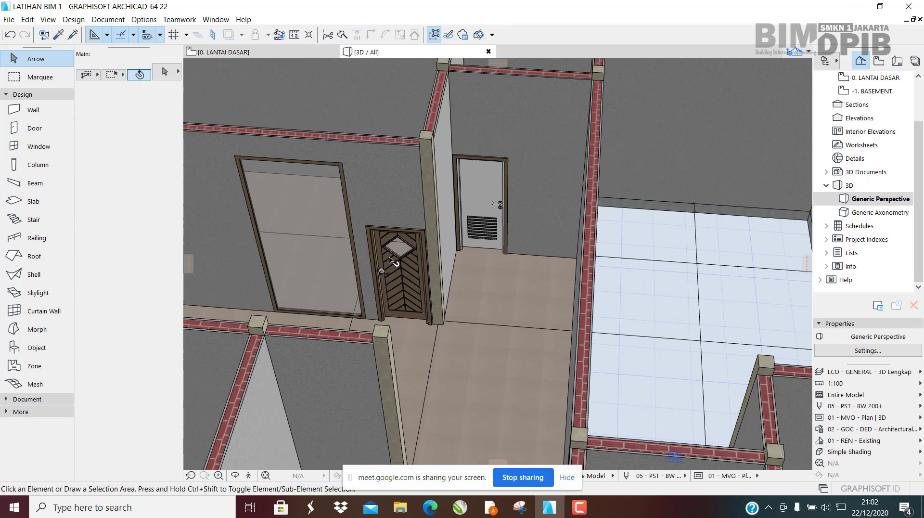
click(393, 262)
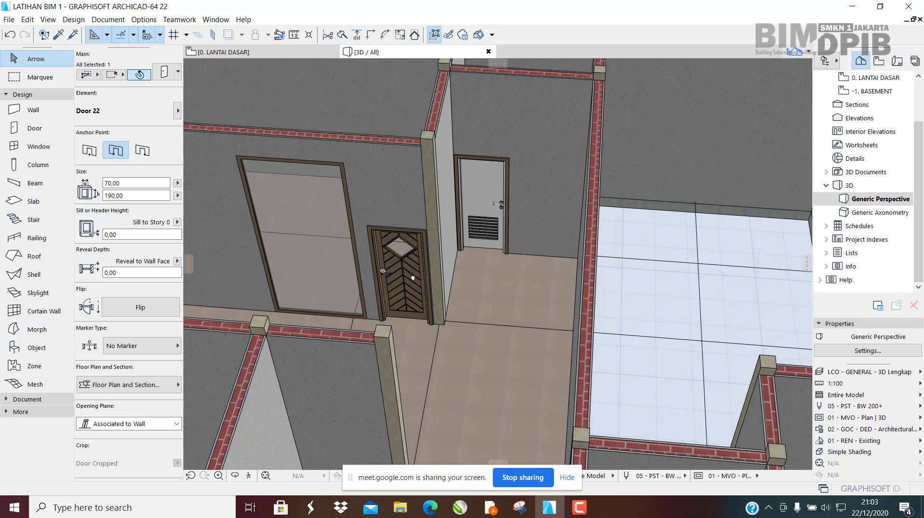
scroll(403, 267, up, 2)
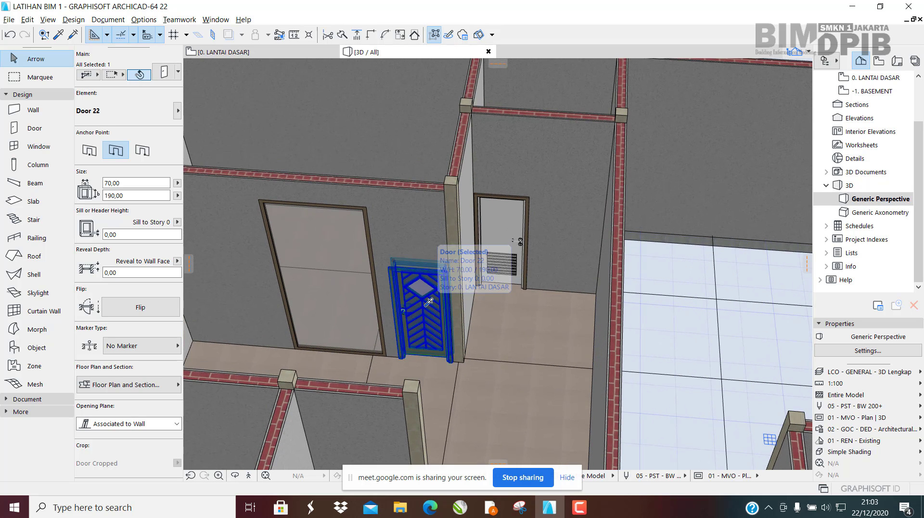
alt+click(435, 305)
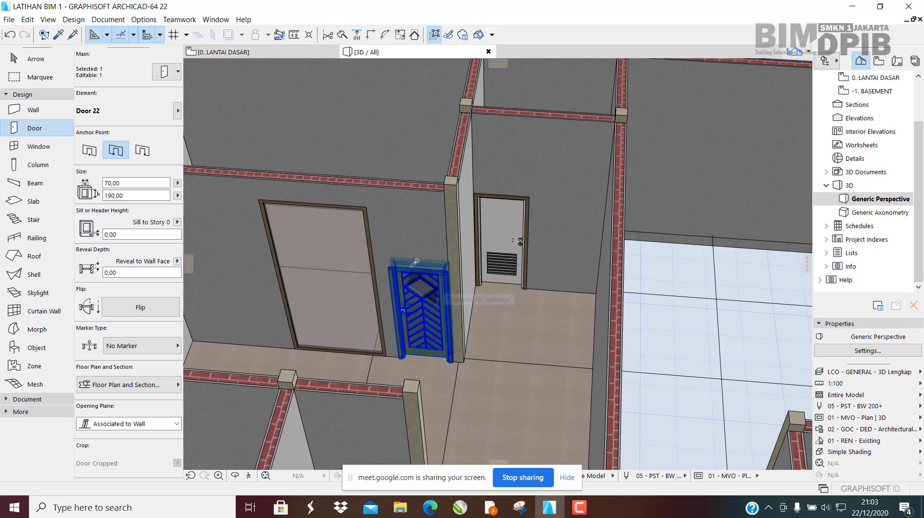
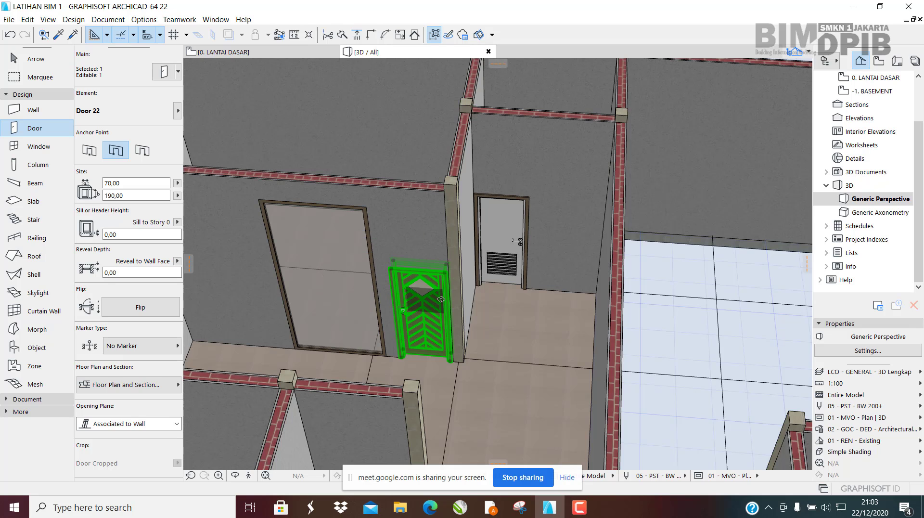
key(Escape)
key(Escape)
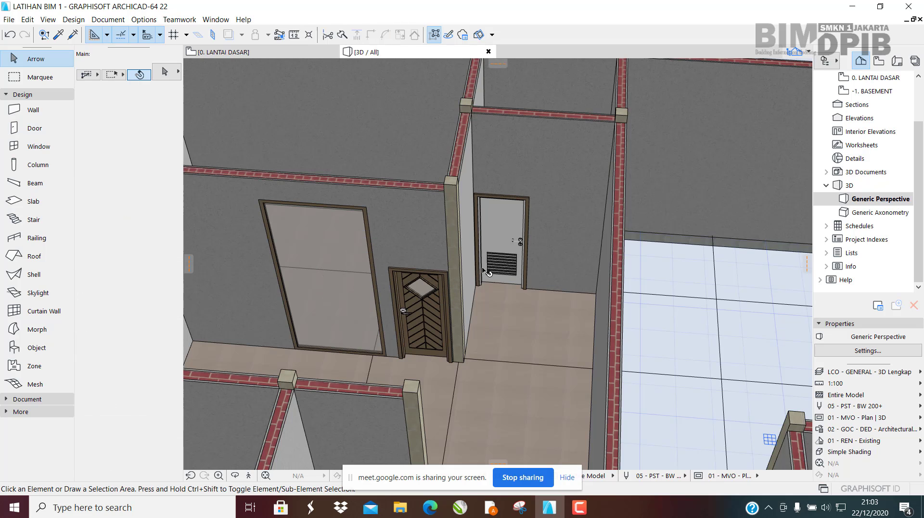
Step: Select the large window beside the bedroom door and examine it together with the neighbouring doors in 3D
middle_drag(483, 270, 454, 297)
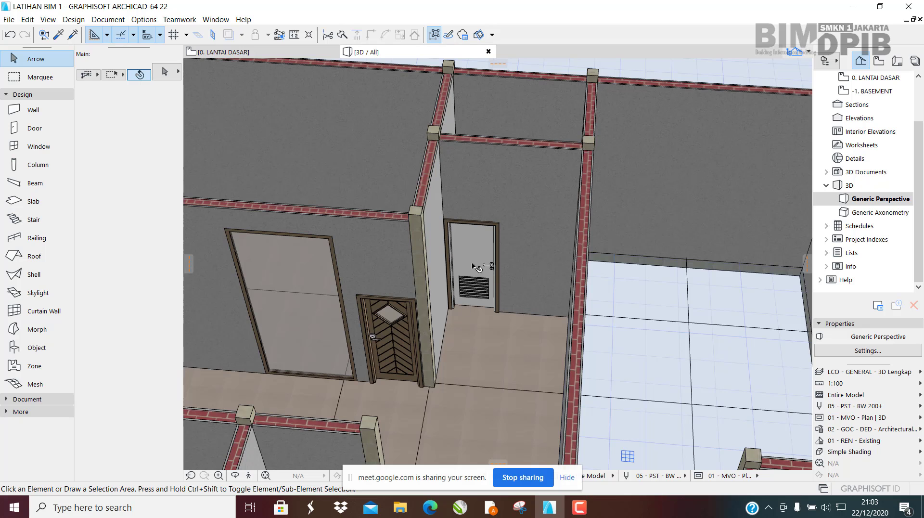
middle_drag(371, 361, 426, 255)
click(409, 244)
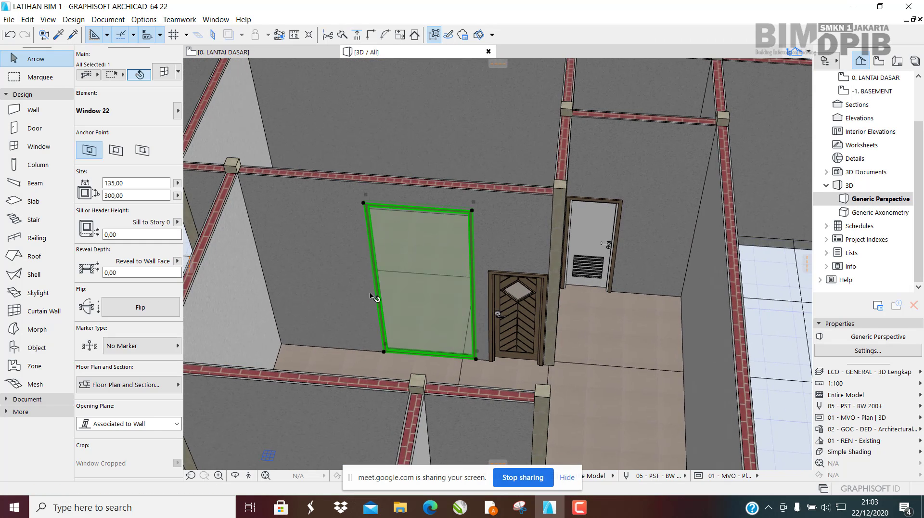
middle_drag(370, 294, 420, 276)
shift+middle_drag(496, 289, 521, 191)
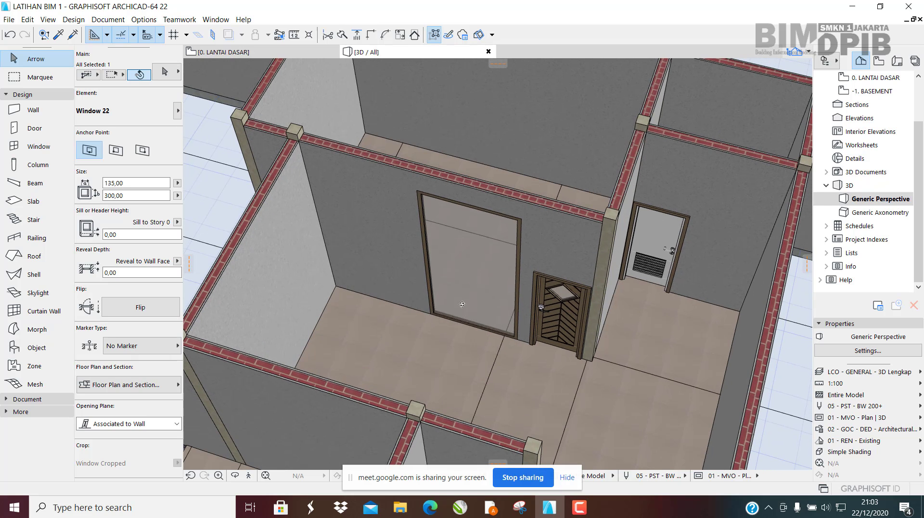
Step: On the ground-floor plan, place a 150 × 200 Vertical Multi-Sash Window 22 in the bedroom wall below the first window
click(244, 53)
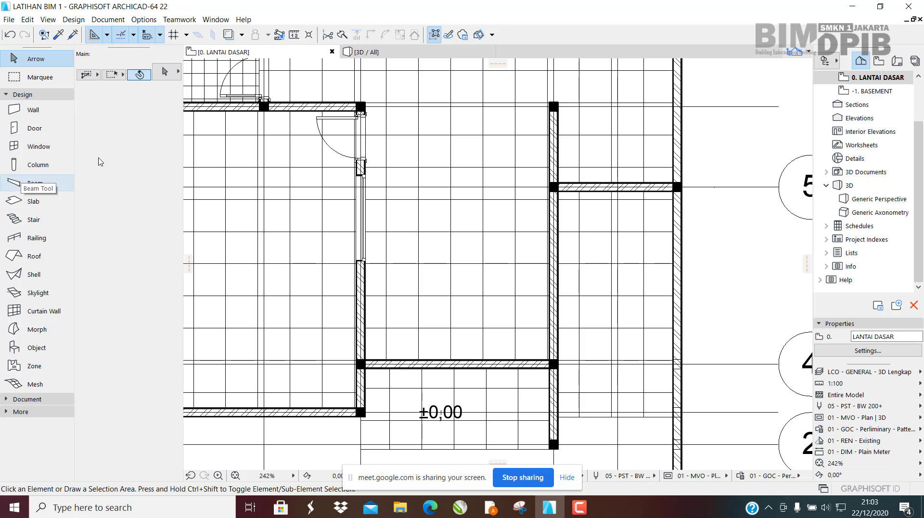
click(38, 146)
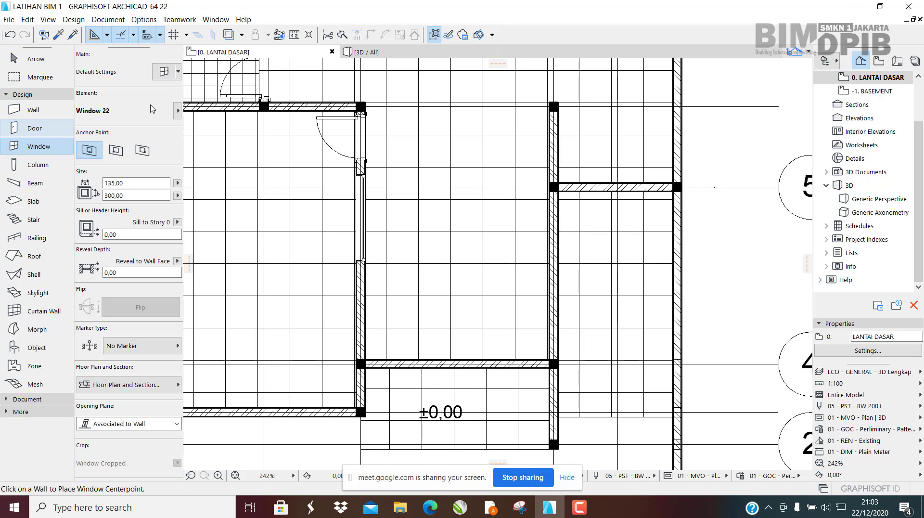
click(163, 71)
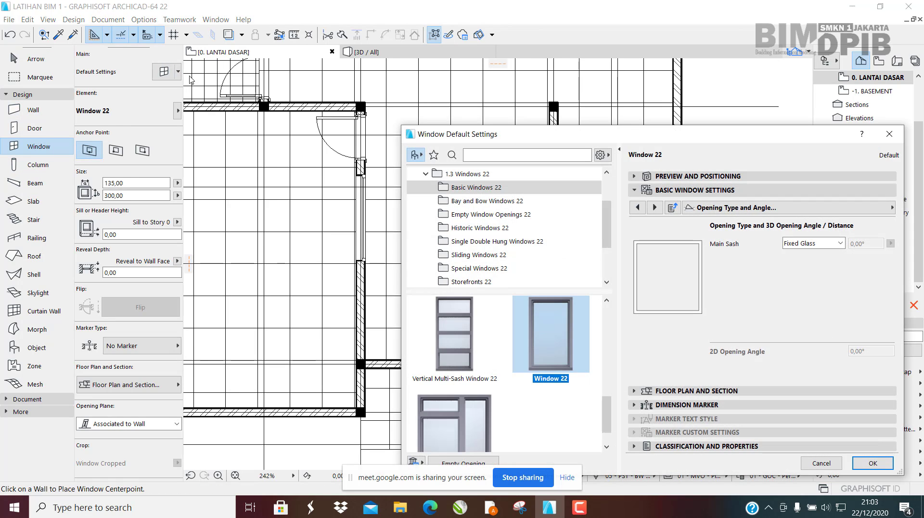
click(454, 337)
click(873, 463)
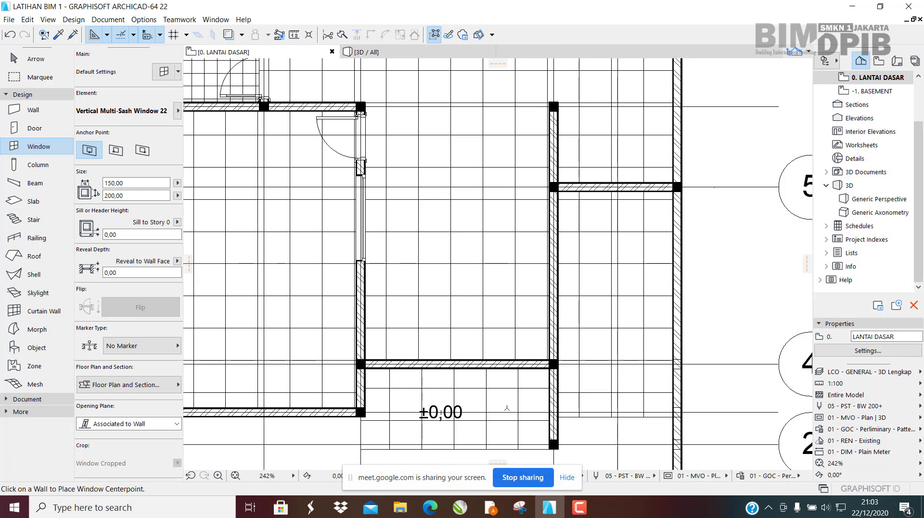
click(363, 318)
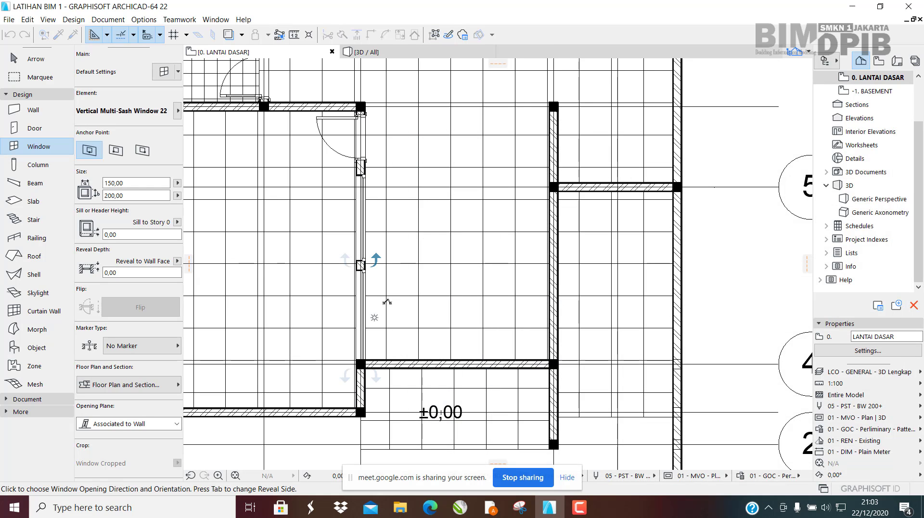
click(422, 312)
Step: In the 3D view, pick up the 135 × 300 Window 22's settings and transfer them to the multi-sash window
key(F3)
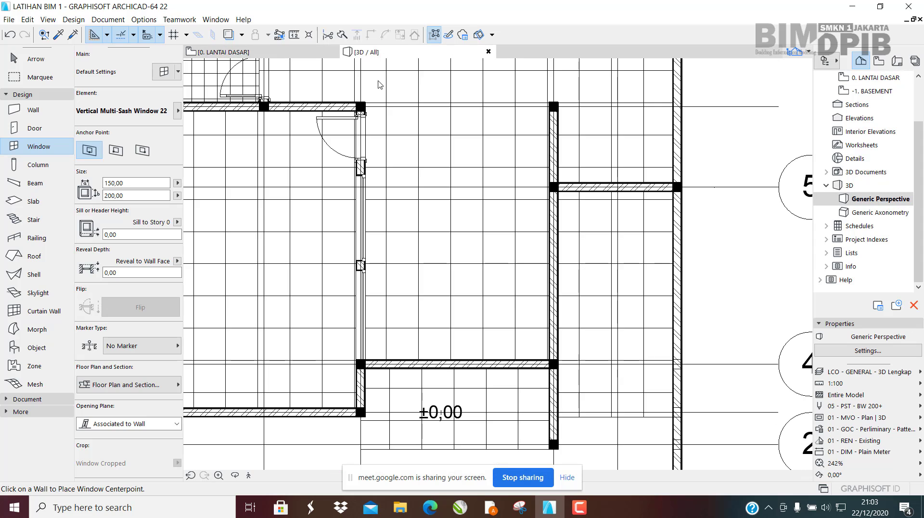
key(Escape)
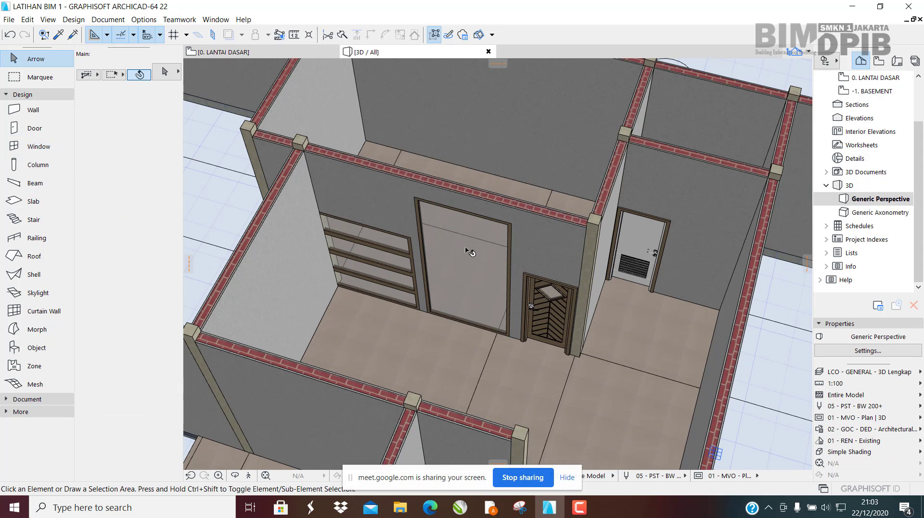
click(435, 281)
scroll(435, 277, up, 2)
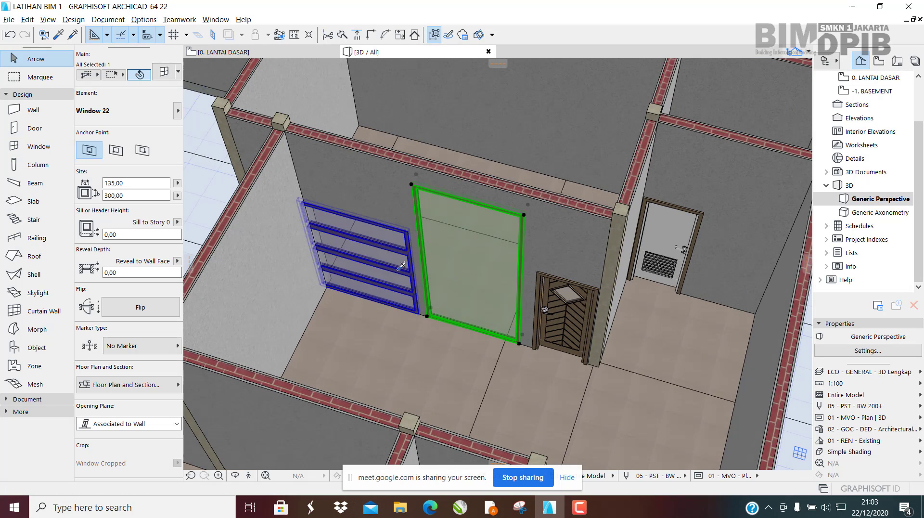
click(471, 237)
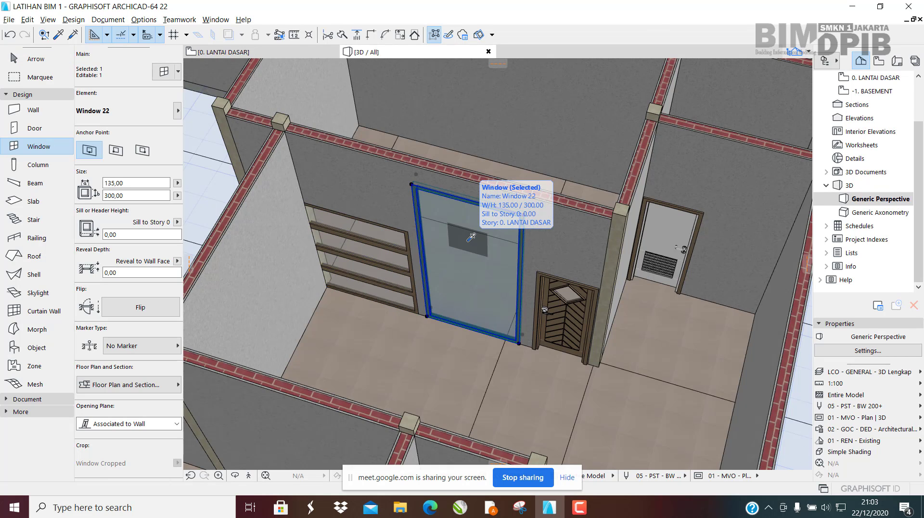
key(alt+Escape)
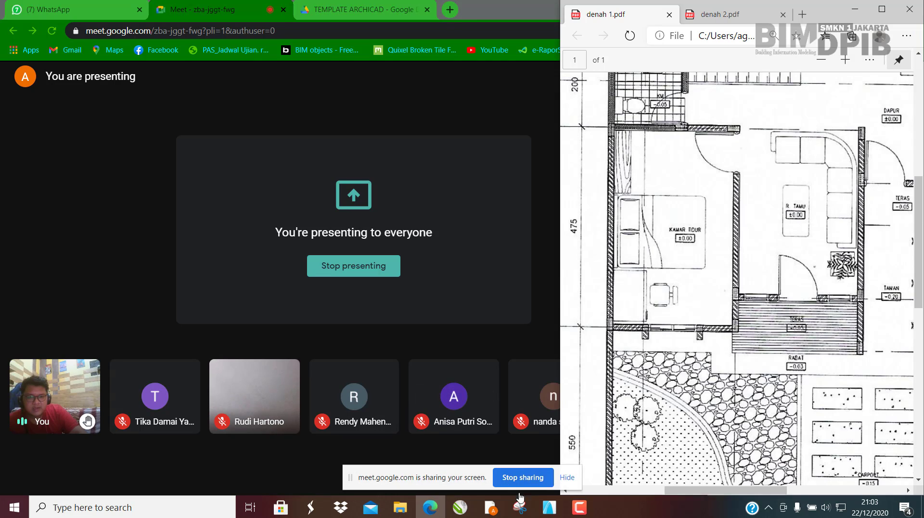
click(549, 507)
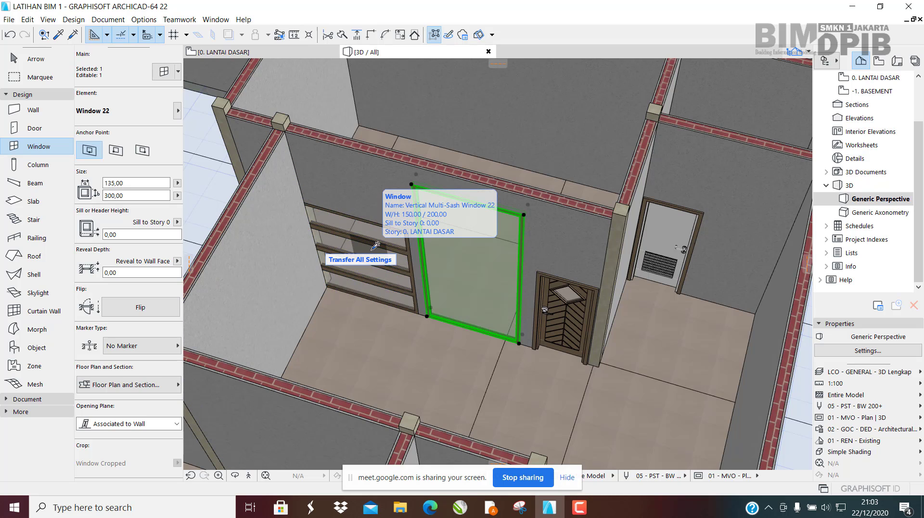
ctrl+alt+click(374, 245)
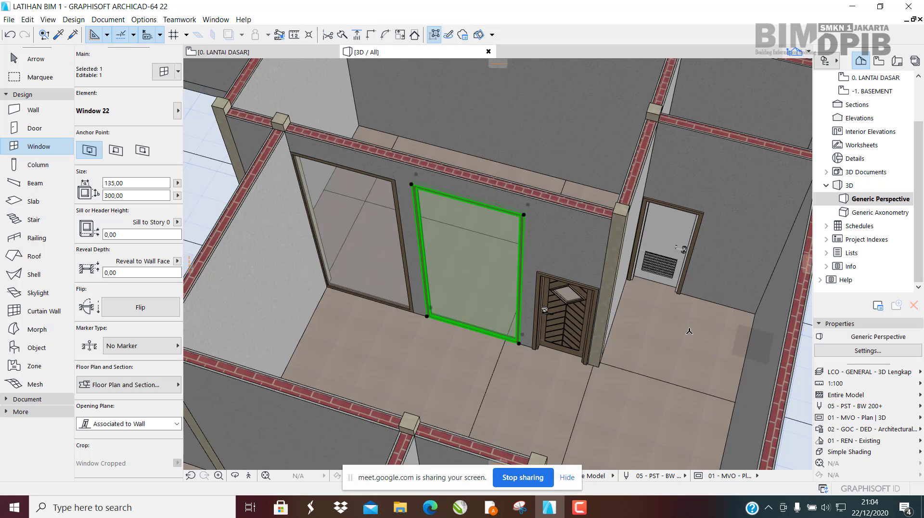
Step: Undo the last change and delete both trial windows from the bedroom wall
key(ctrl+z)
key(Escape)
key(Escape)
click(375, 225)
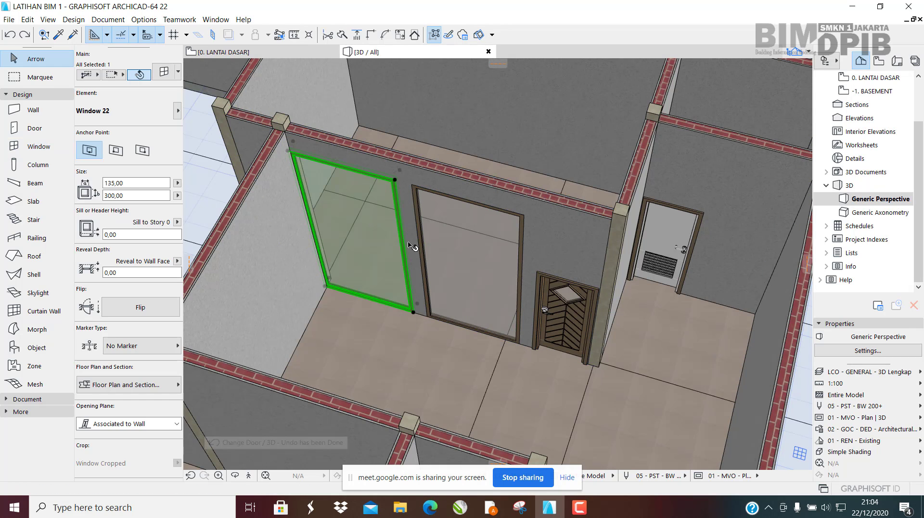
key(Delete)
click(464, 251)
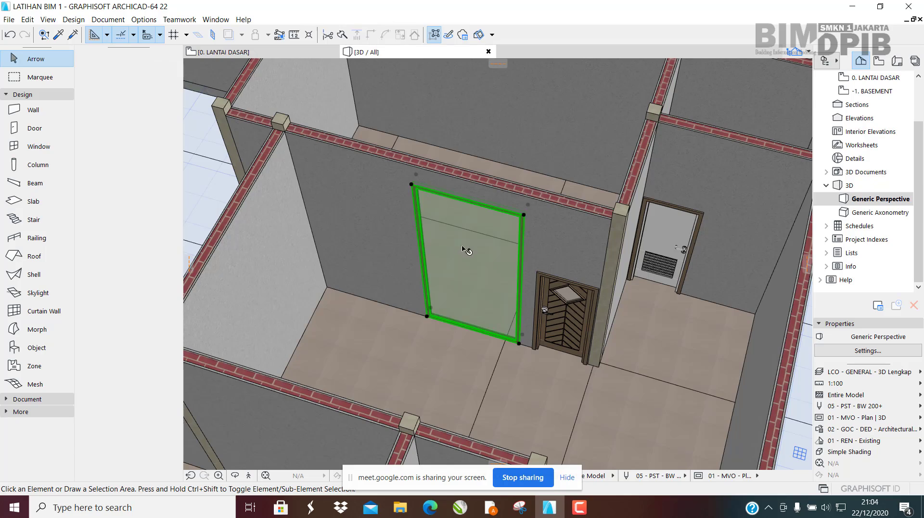
key(Delete)
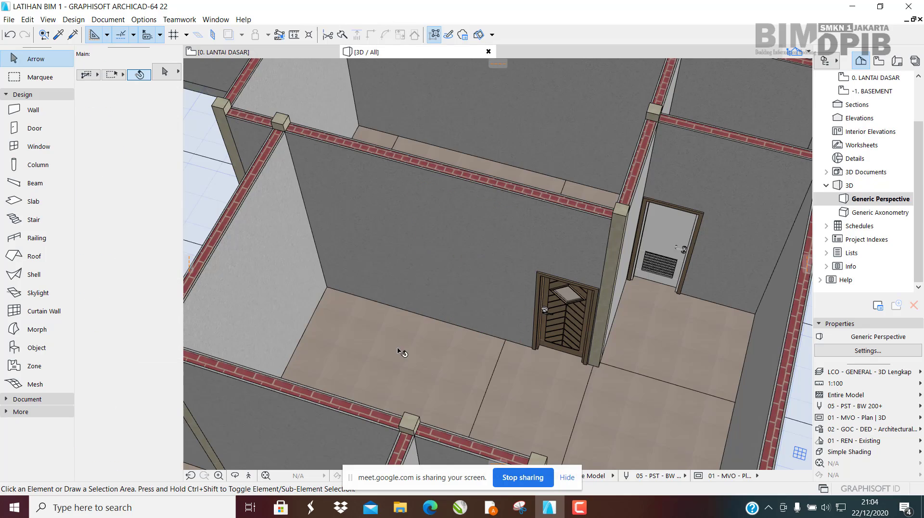
Step: Examine the Grid System Settings for the horizontal and vertical grid line distances, leaving them as they are
scroll(354, 347, down, 3)
shift+middle_drag(347, 339, 417, 249)
click(65, 20)
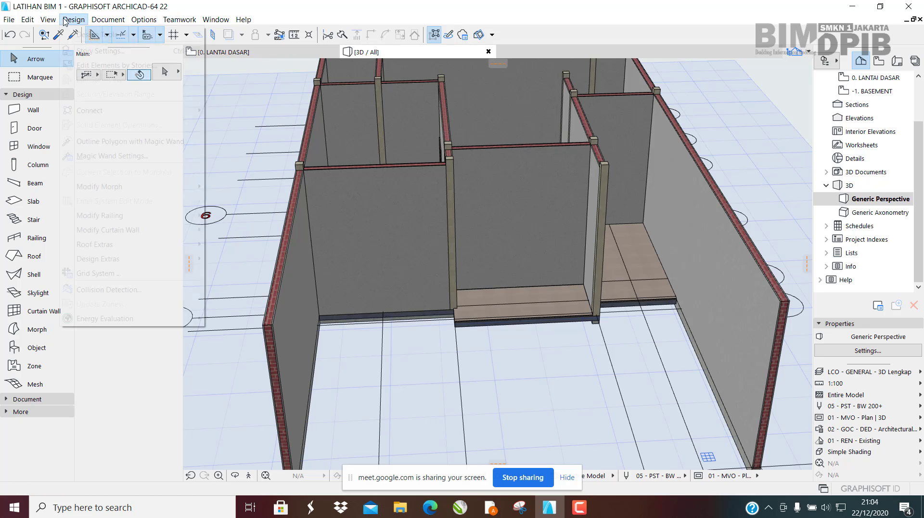
click(126, 274)
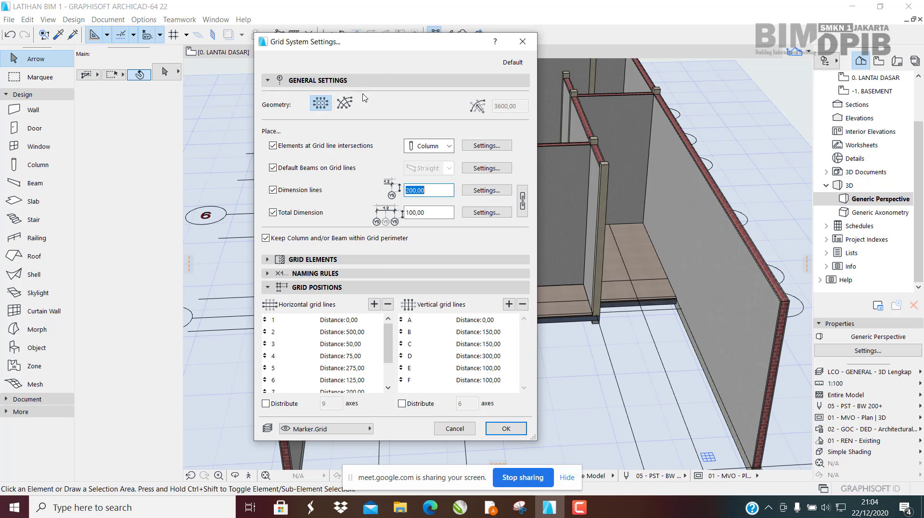
mouse_move(362, 45)
mouse_down()
mouse_move(375, 57)
mouse_move(351, 51)
mouse_up()
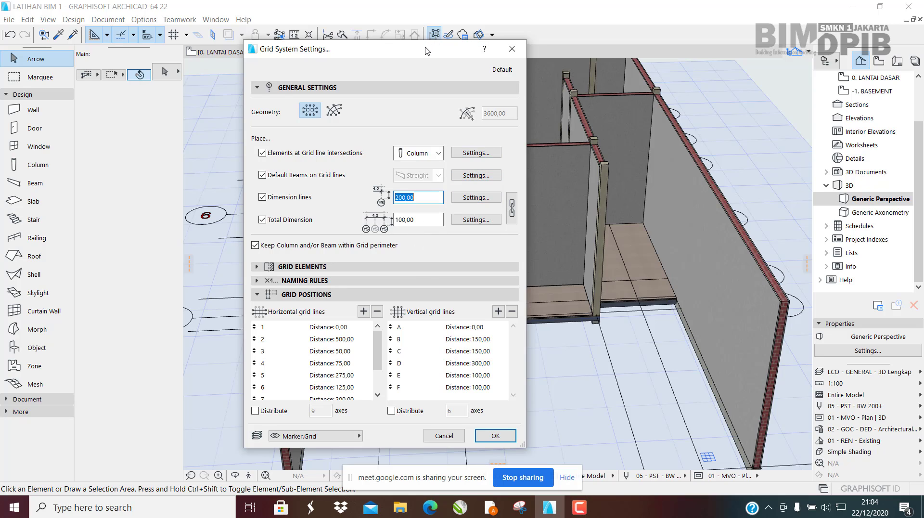
drag(420, 53, 459, 47)
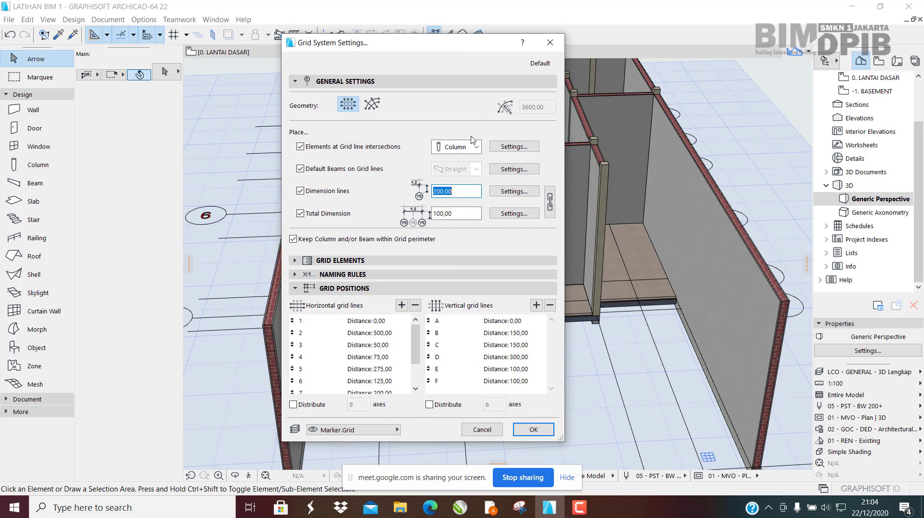
click(550, 45)
Step: Examine the whole house model in 3D from several angles, checking the rooms and the placed doors
shift+middle_drag(544, 221, 482, 268)
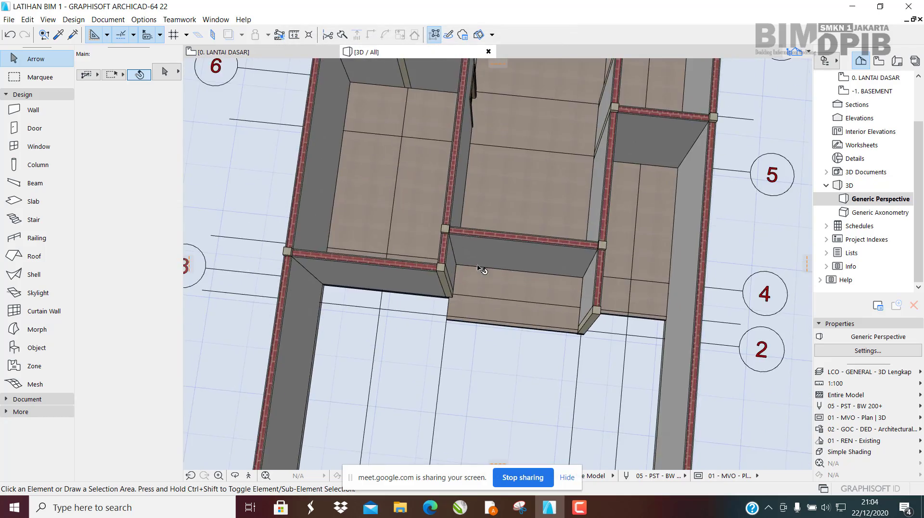
scroll(482, 269, down, 3)
middle_drag(489, 323, 415, 394)
middle_drag(434, 291, 368, 251)
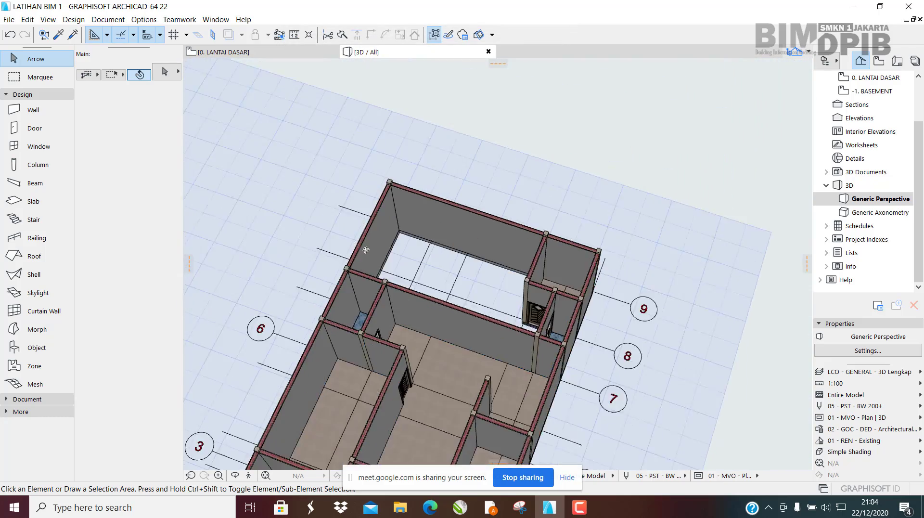
scroll(390, 371, up, 3)
middle_drag(394, 380, 355, 407)
scroll(356, 407, up, 2)
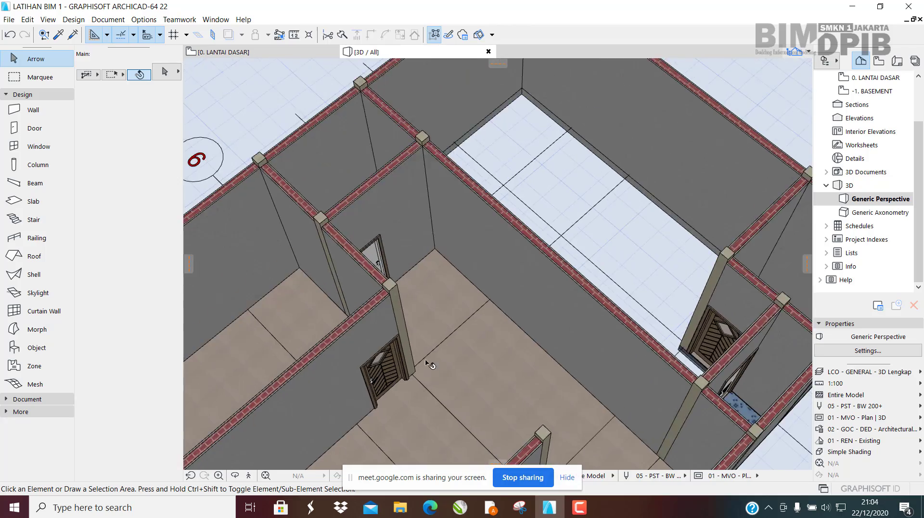
shift+middle_drag(429, 363, 448, 313)
shift+middle_drag(447, 313, 448, 291)
middle_drag(419, 324, 505, 244)
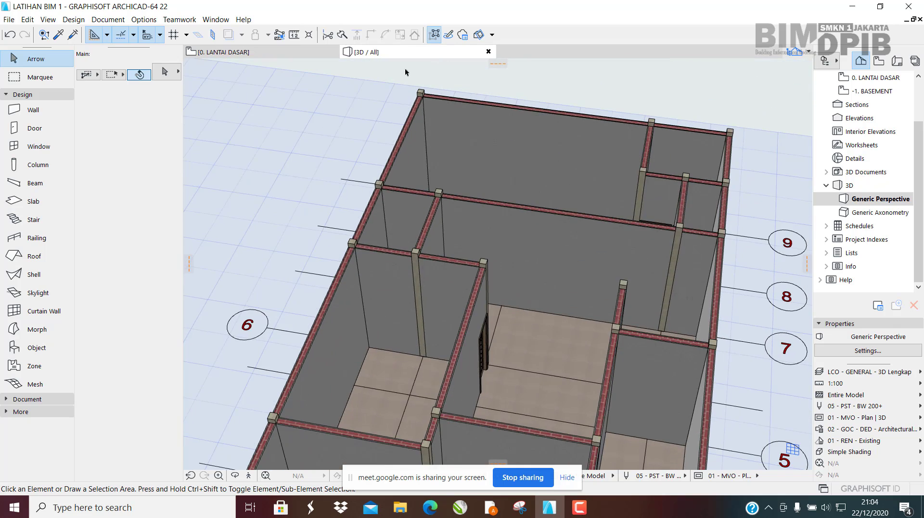
Step: Return to the ground-floor plan, show the whole layout and save the project
click(302, 55)
scroll(470, 257, down, 9)
middle_drag(464, 206, 483, 179)
scroll(469, 232, up, 3)
click(16, 22)
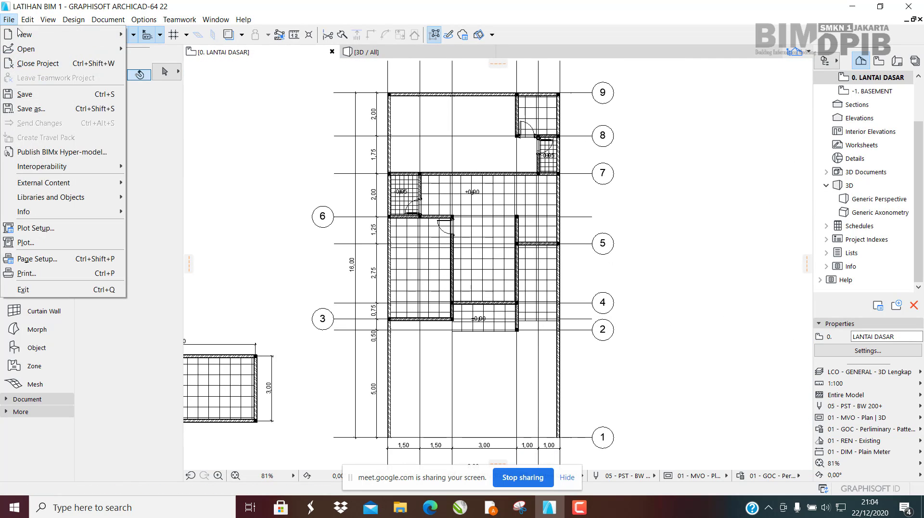
click(32, 94)
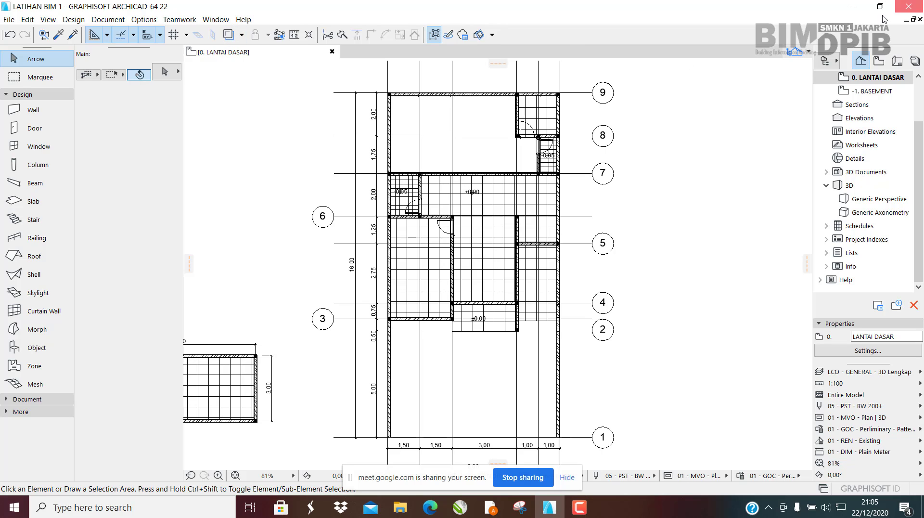
Step: Close ARCHICAD and the reference plan PDF, and stop sharing the screen in Google Meet
click(908, 6)
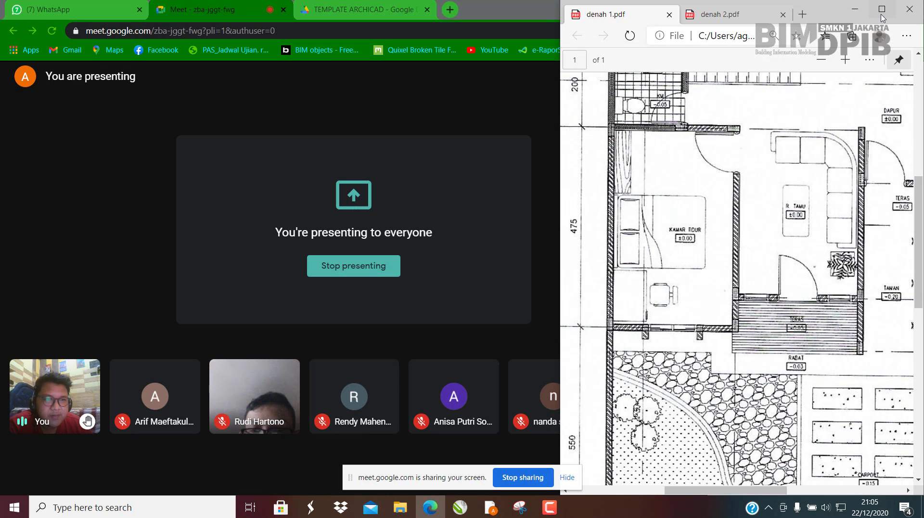
click(910, 9)
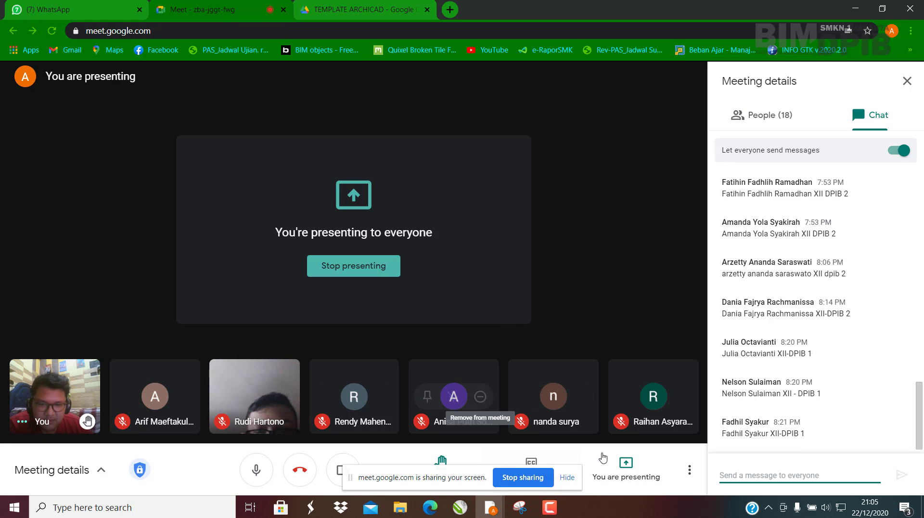
click(524, 477)
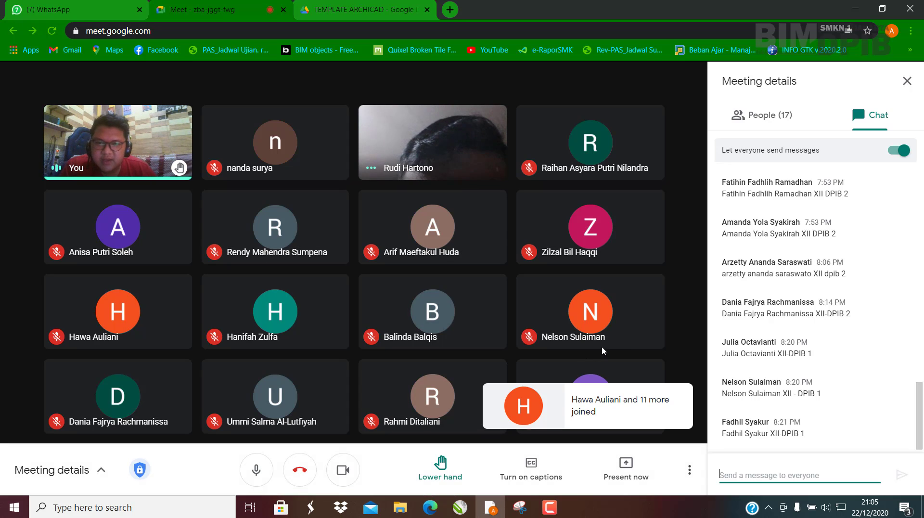
Step: Look through the meeting's chat messages and participant list for attendance and raised hands
mouse_move(118, 215)
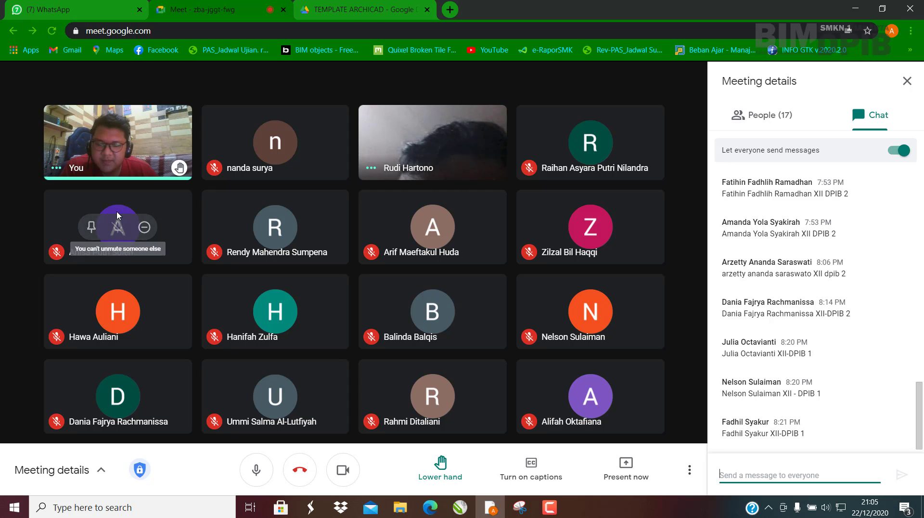
mouse_move(605, 408)
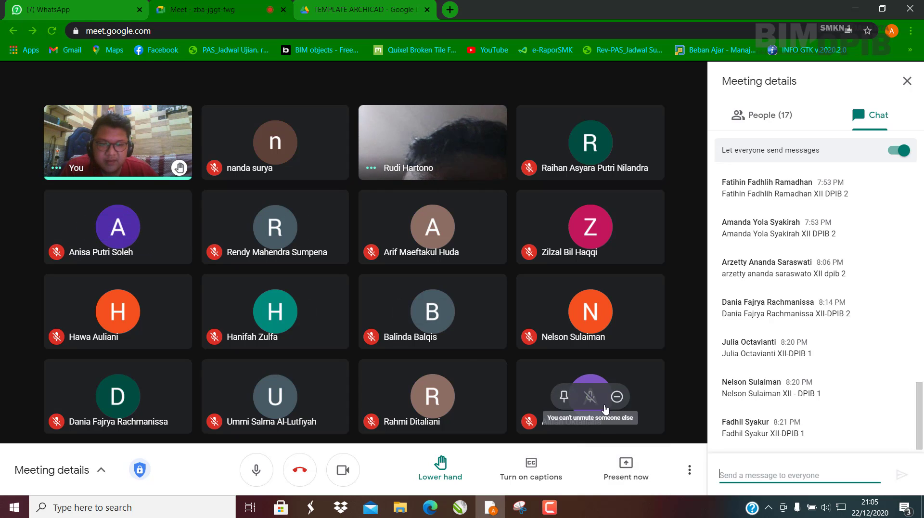
mouse_move(367, 171)
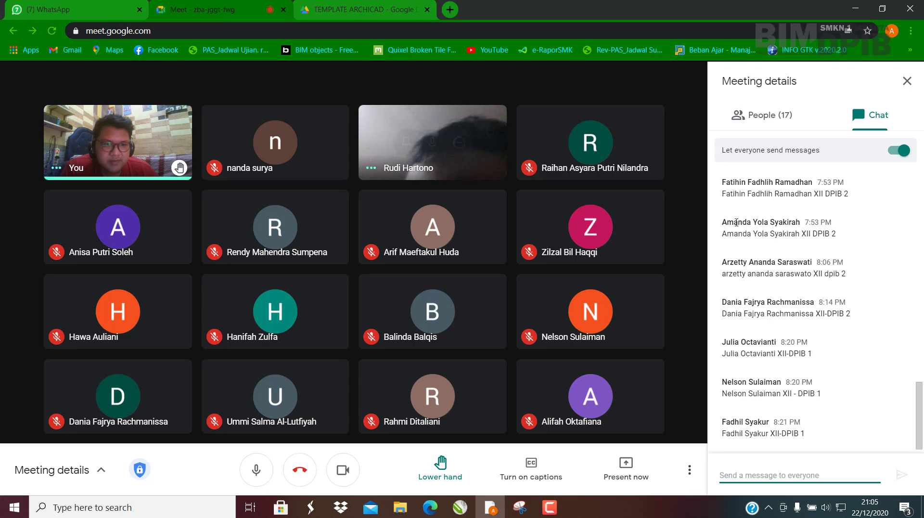
scroll(820, 383, up, 10)
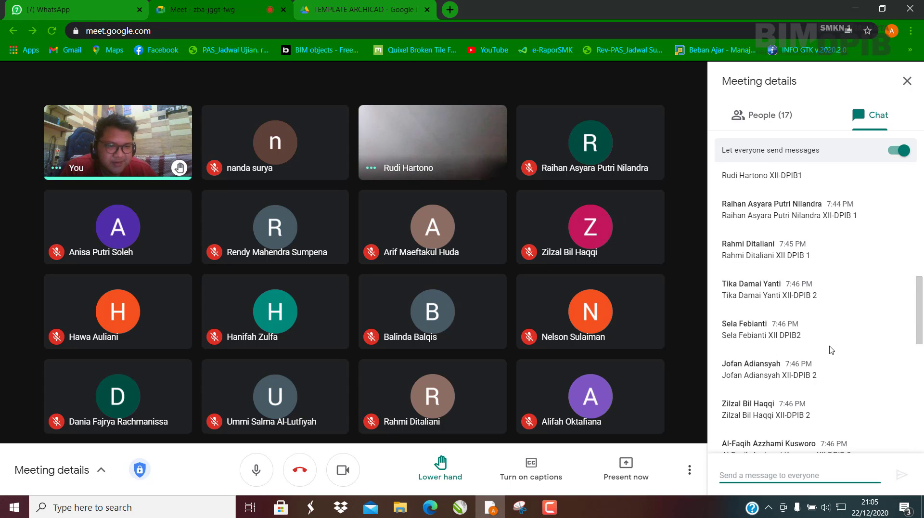
scroll(827, 336, down, 4)
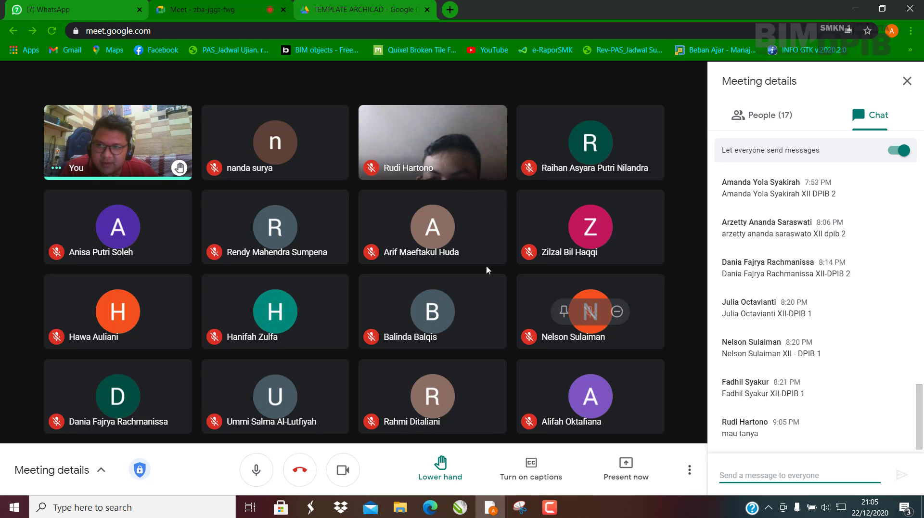
click(767, 116)
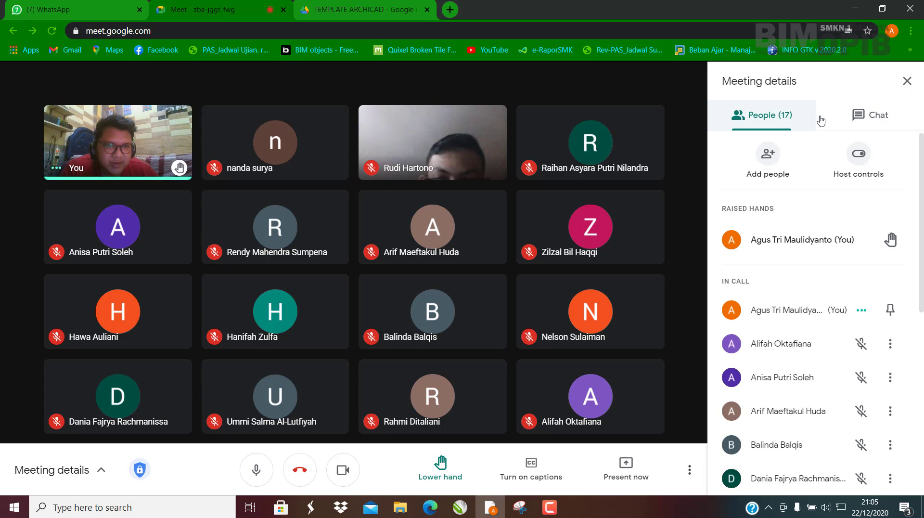
scroll(794, 332, down, 5)
scroll(814, 241, up, 4)
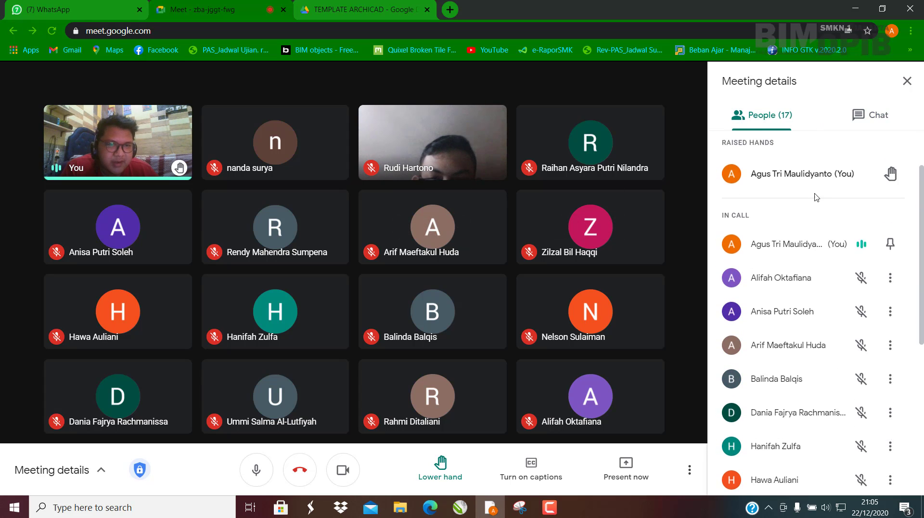
scroll(809, 183, up, 2)
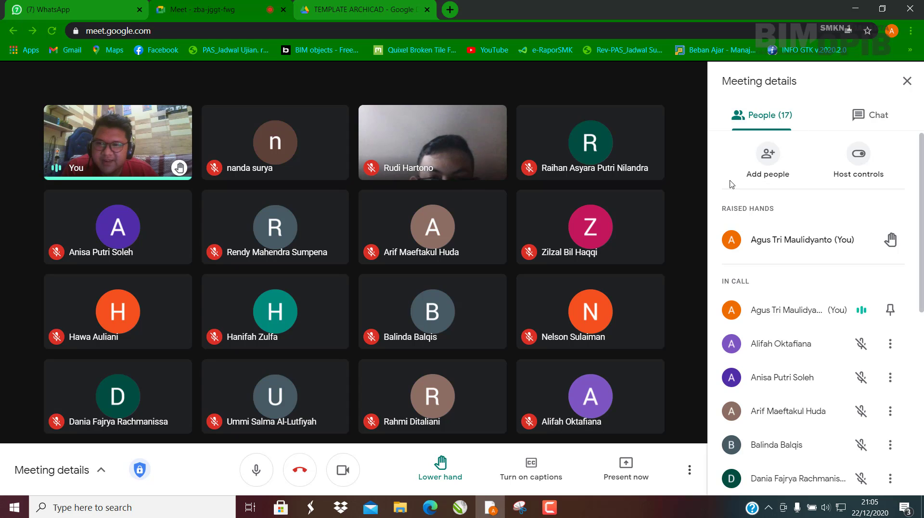
mouse_move(458, 227)
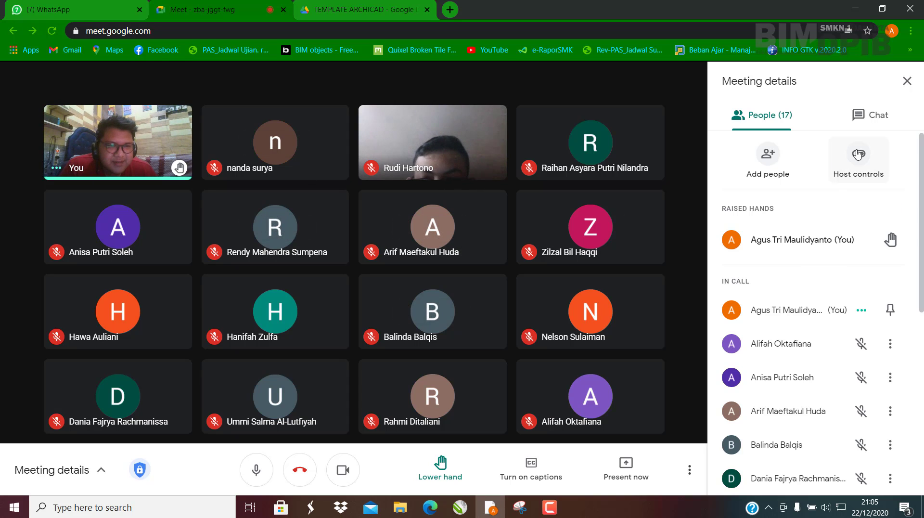
Step: Read the latest chat messages for questions and check the participants' microphone status
click(866, 119)
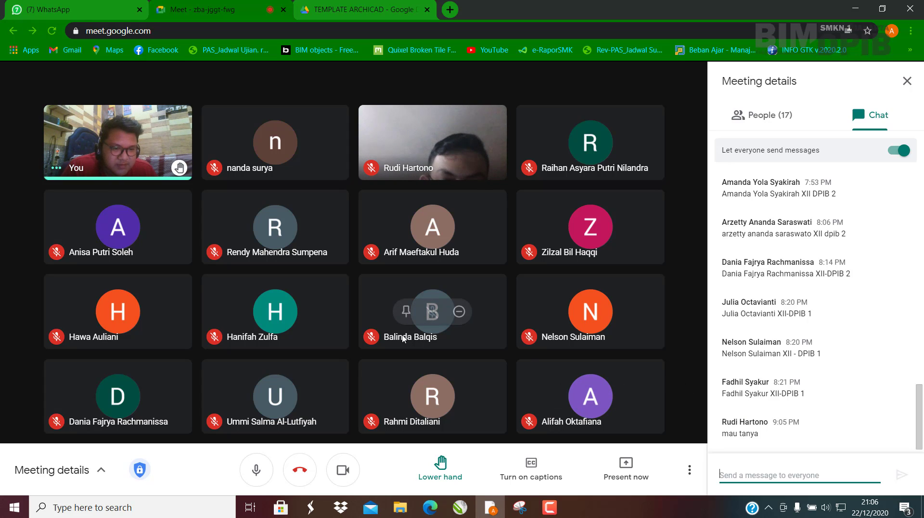
scroll(787, 338, up, 4)
scroll(787, 338, down, 4)
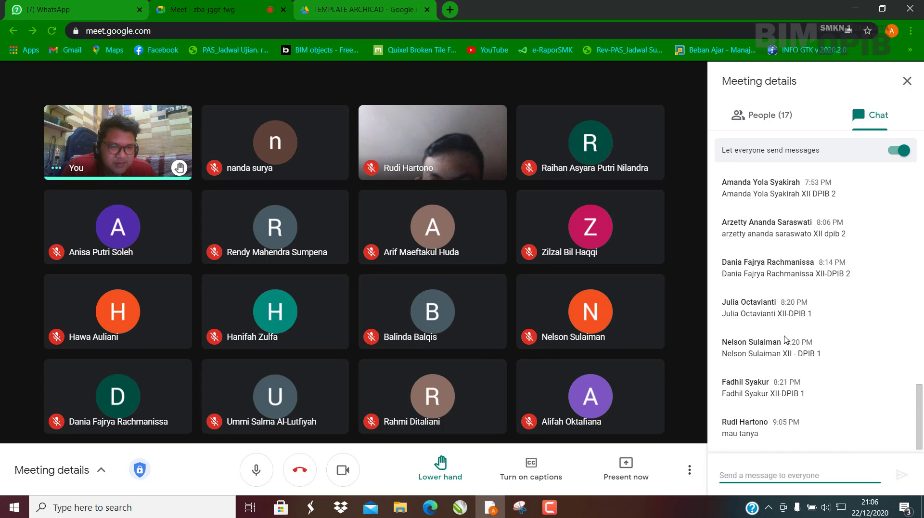
scroll(787, 339, up, 6)
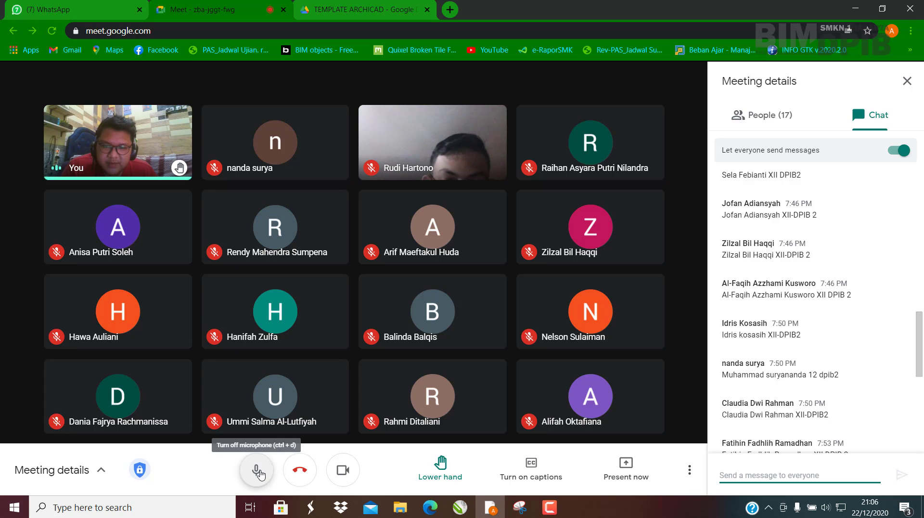
scroll(810, 366, down, 2)
scroll(809, 366, down, 5)
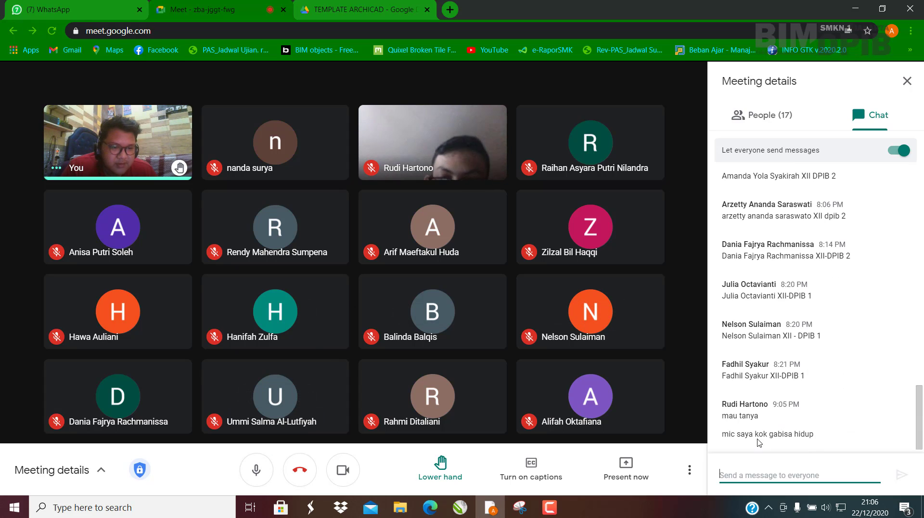
mouse_move(372, 167)
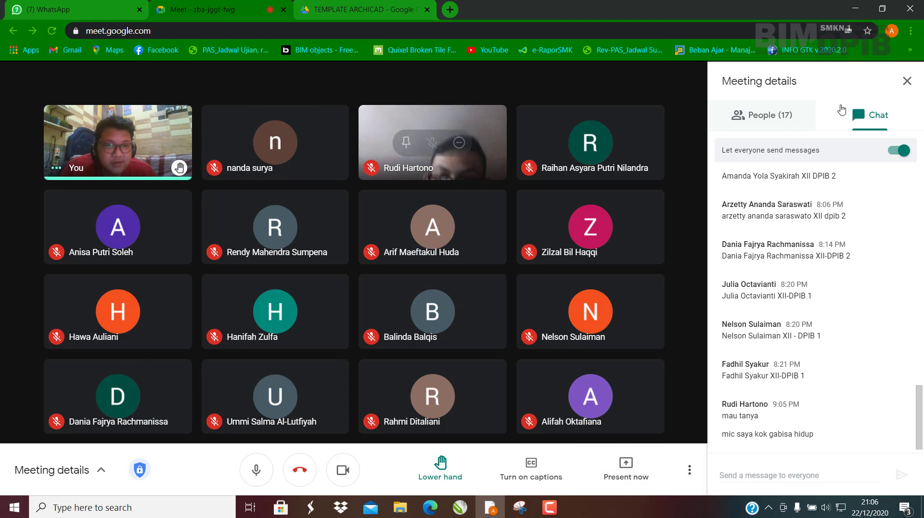
click(786, 120)
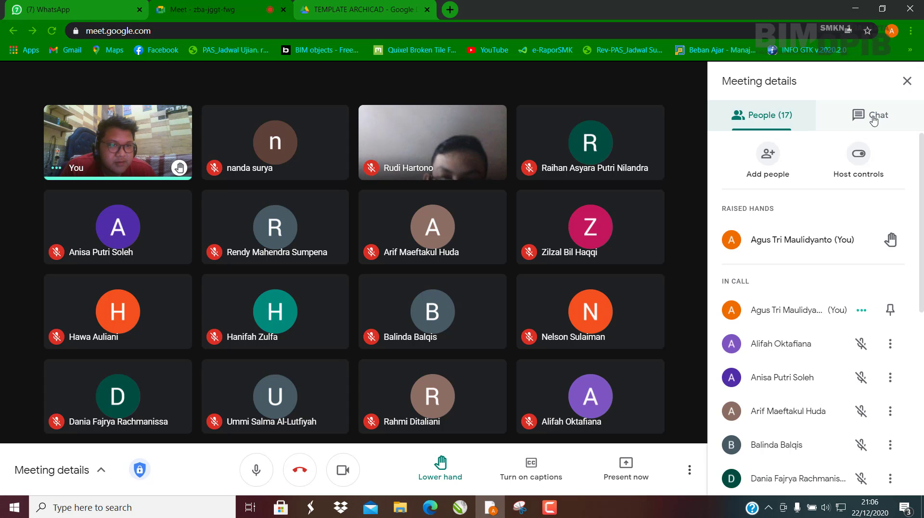
click(874, 120)
click(790, 123)
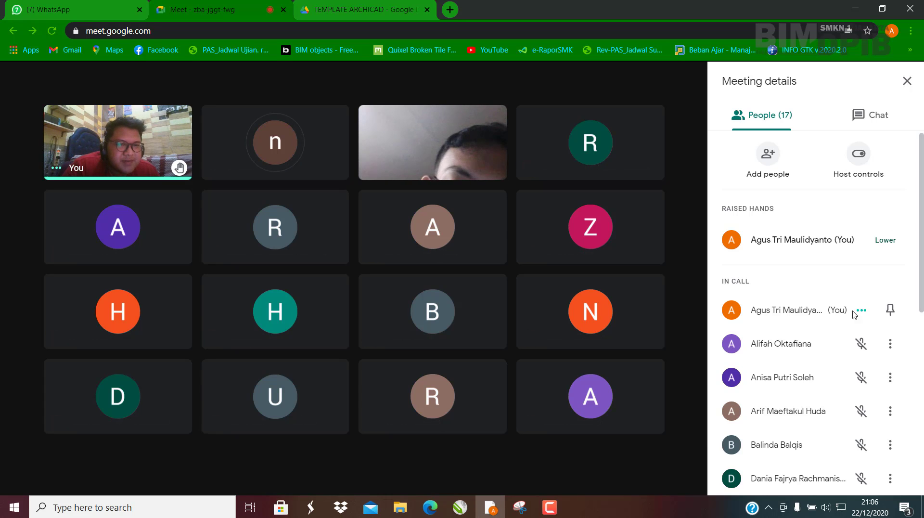
mouse_move(261, 168)
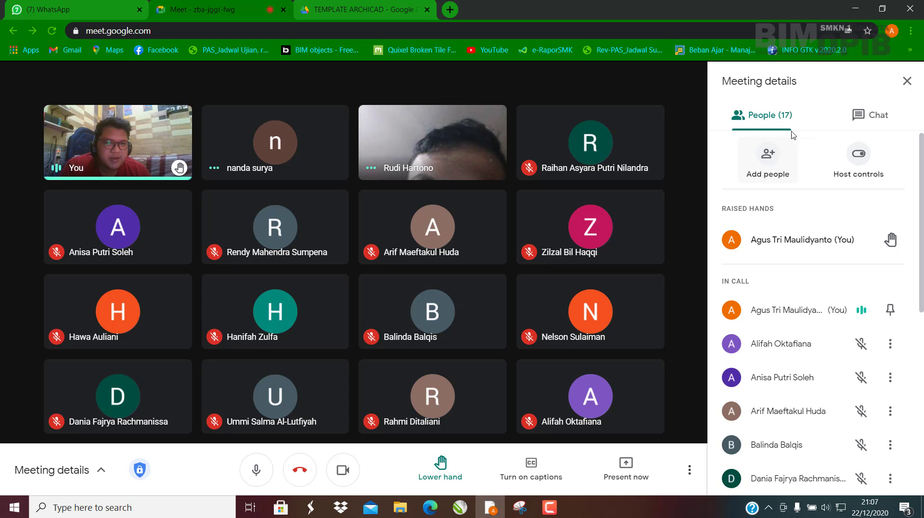
click(872, 117)
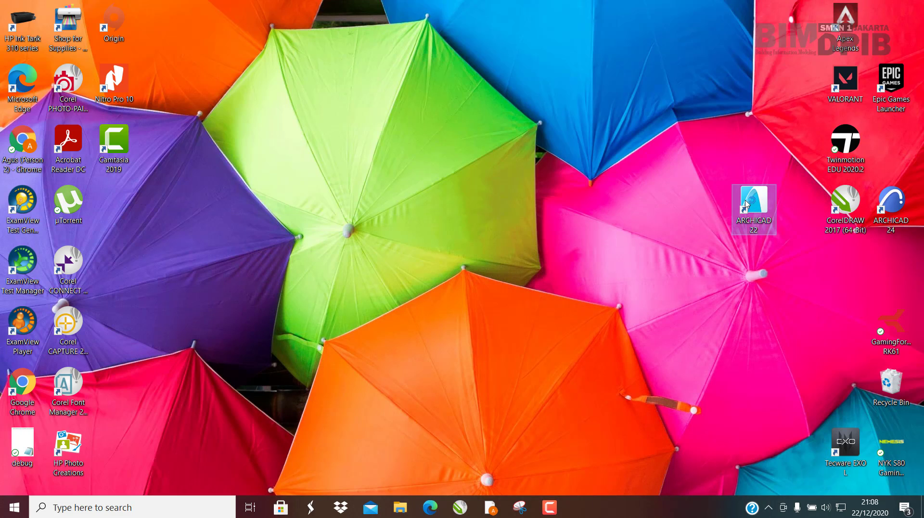
Step: Launch ARCHICAD 22 and present the entire Screen 1 in the Google Meet call
double_click(746, 204)
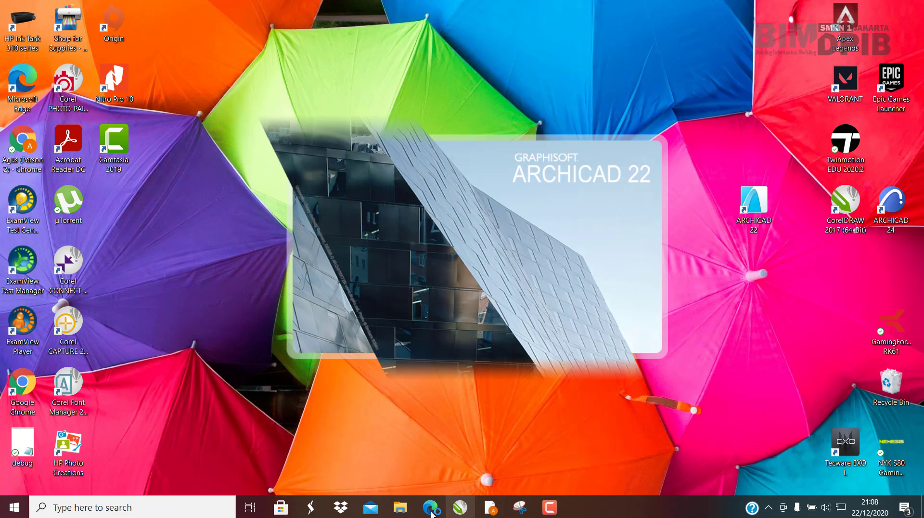
click(492, 508)
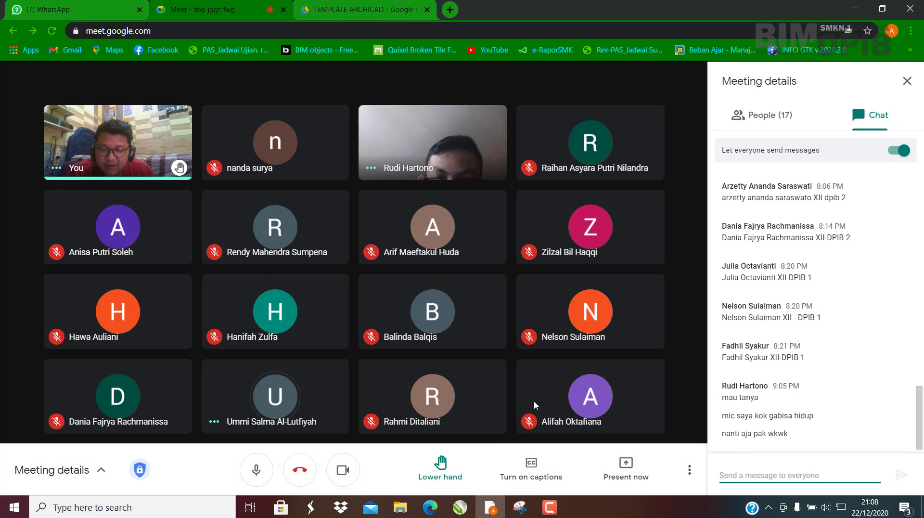
click(638, 474)
click(608, 366)
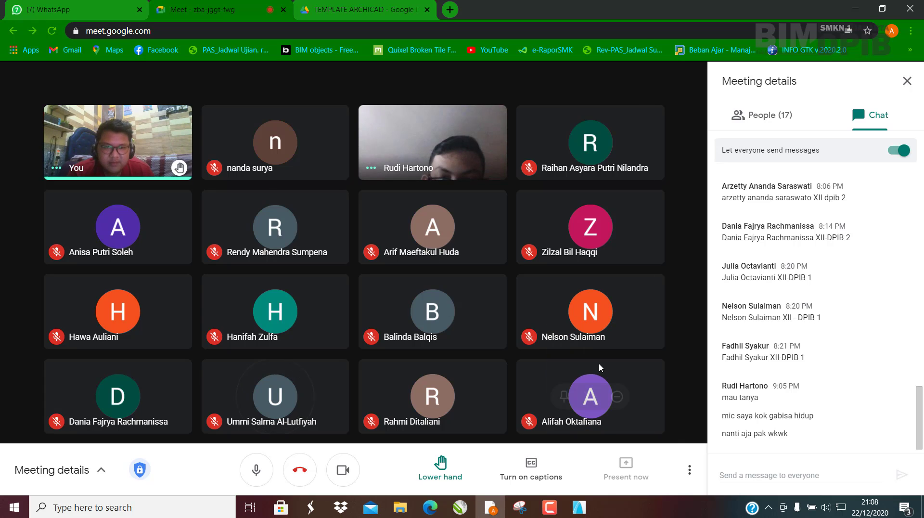
click(371, 155)
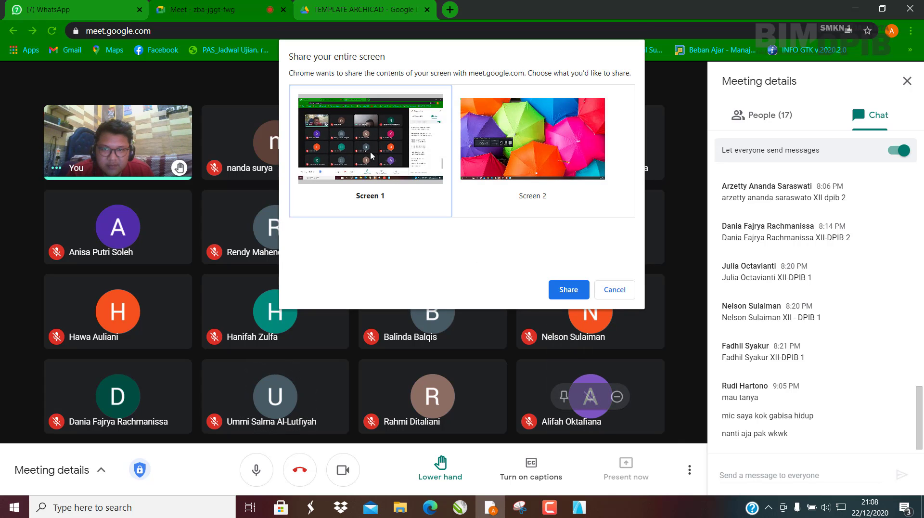
click(573, 291)
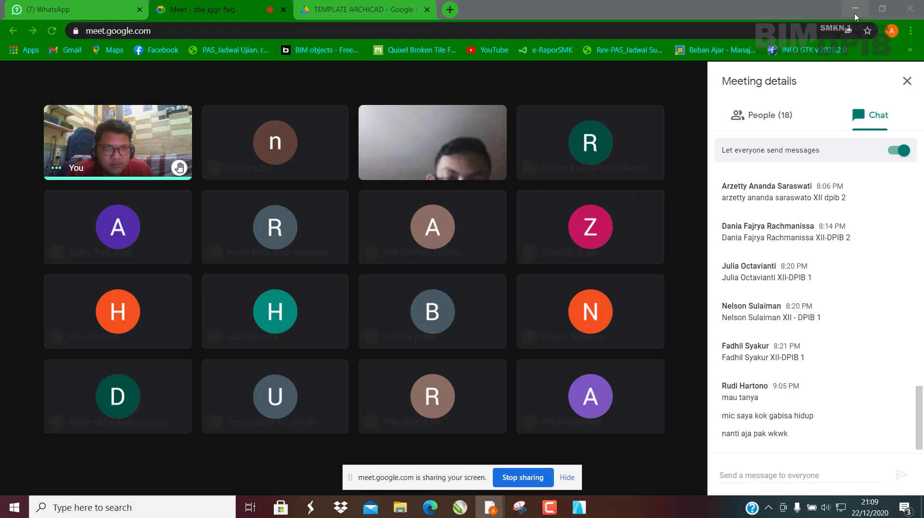
Step: Switch to ARCHICAD, open the recent project LATIHAN BIM 1.pln and dismiss the Customer Experience Improvement Program dialog
click(855, 14)
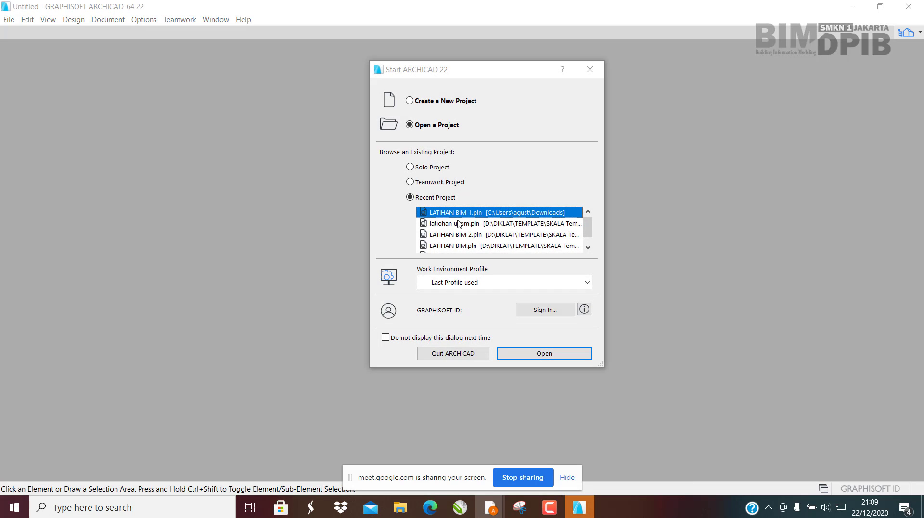
click(545, 353)
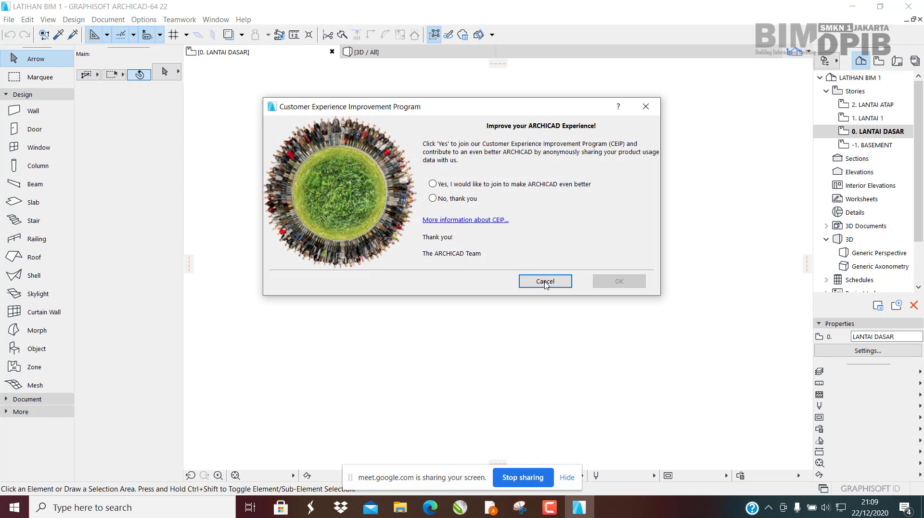
click(542, 279)
Step: Examine the beam on grid line 8 where it runs over the door and column
scroll(510, 251, up, 8)
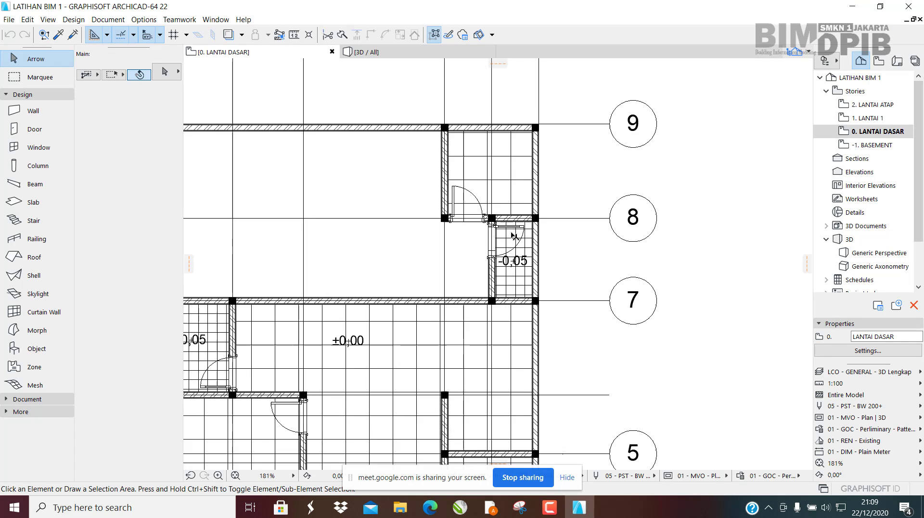
scroll(510, 253, up, 1)
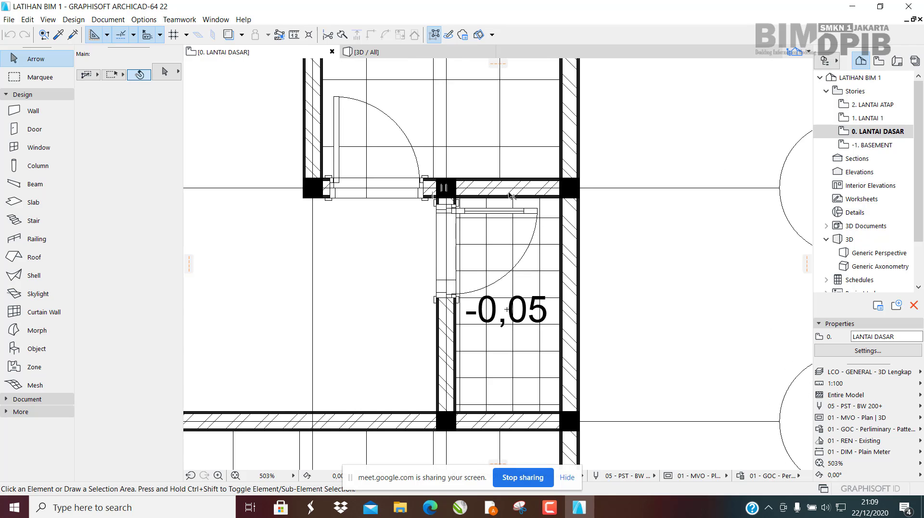
click(497, 198)
mouse_move(475, 207)
middle_down()
mouse_move(506, 185)
mouse_move(472, 202)
middle_up()
scroll(472, 202, up, 1)
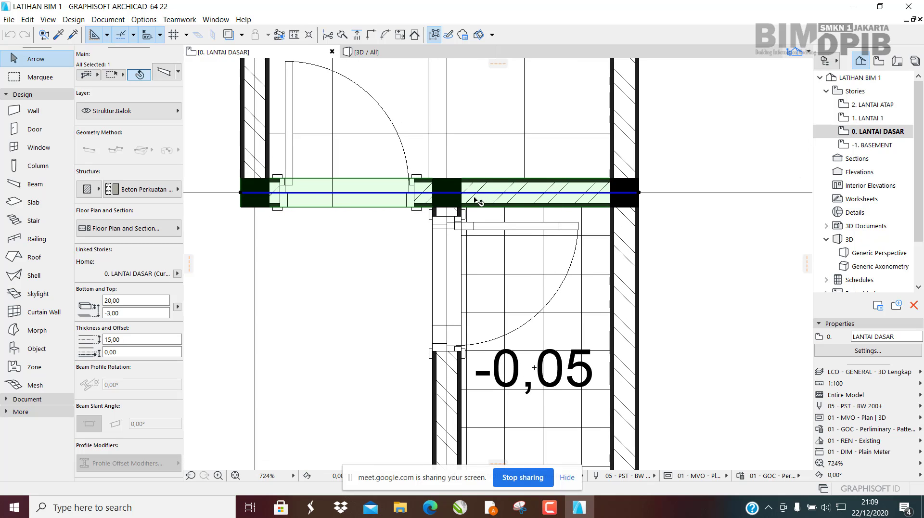
middle_drag(498, 204, 487, 213)
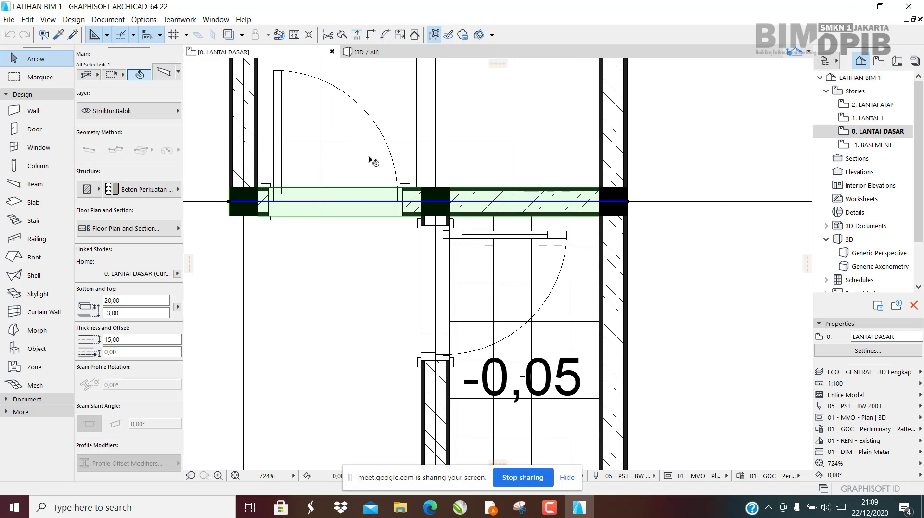
middle_drag(424, 198, 418, 211)
scroll(419, 204, up, 2)
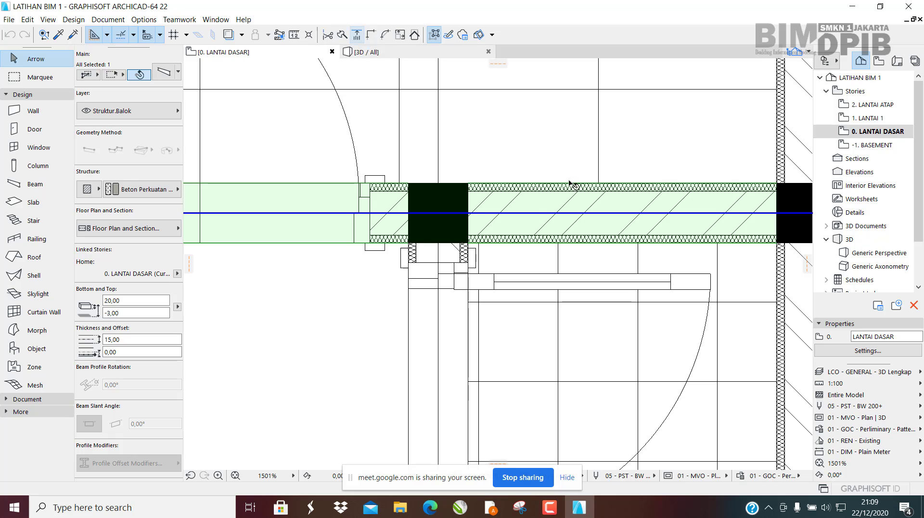
Step: Split the beam on grid line 8 at the door-side face of the intermediate column
key(Escape)
click(540, 199)
scroll(530, 193, down, 2)
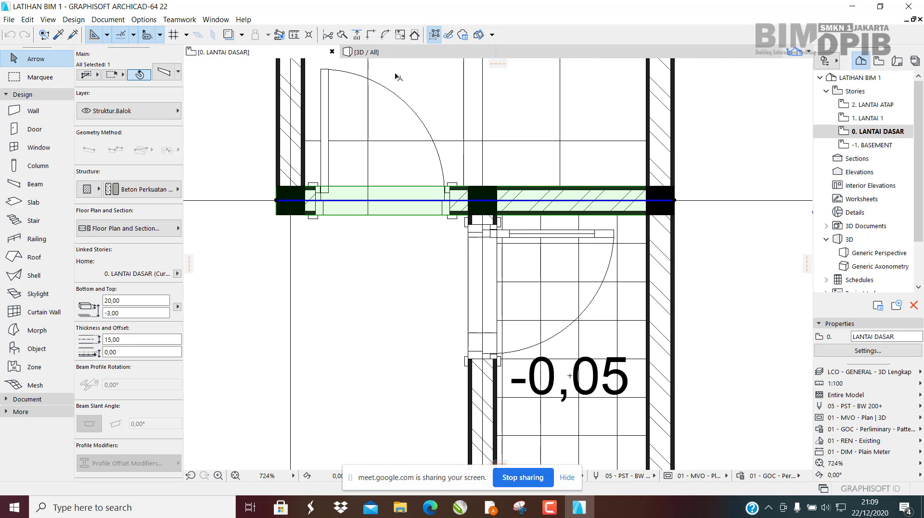
click(343, 35)
scroll(491, 217, up, 2)
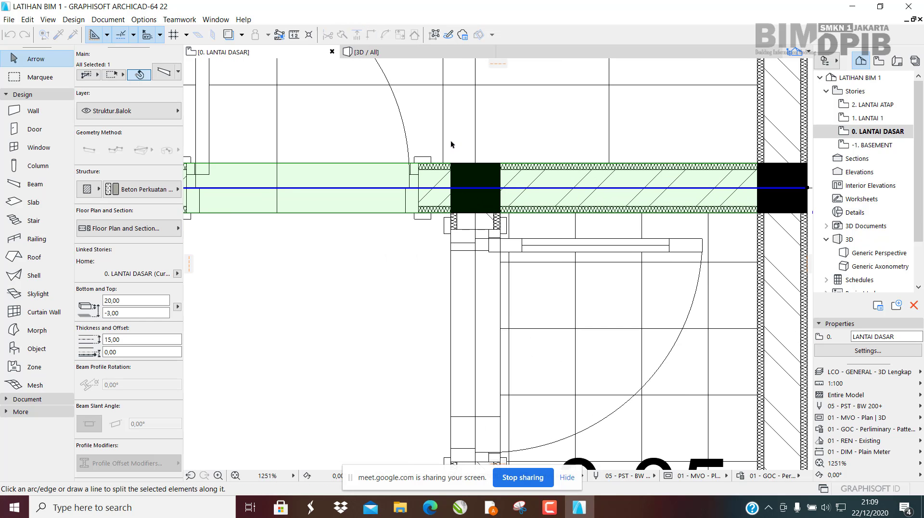
click(451, 140)
click(451, 258)
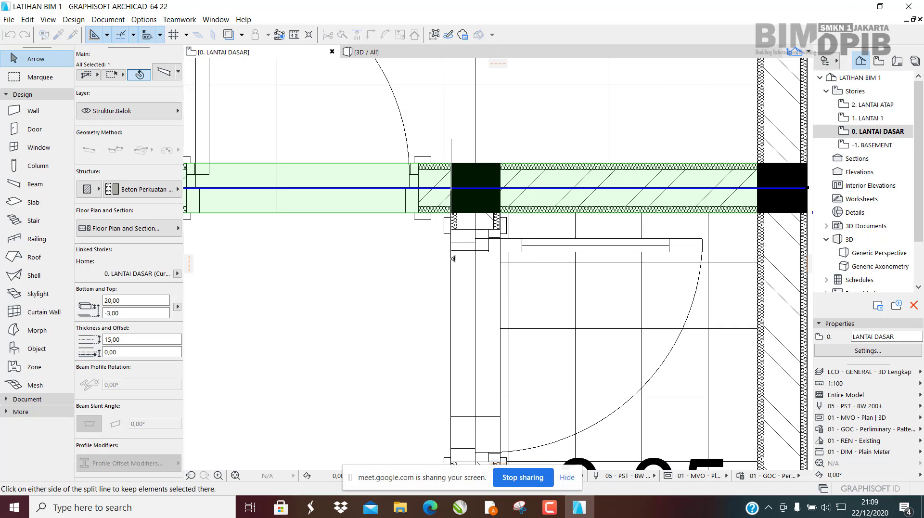
click(370, 257)
Step: Stretch the door-side beam segment's split end to the centre of the intermediate column
click(450, 203)
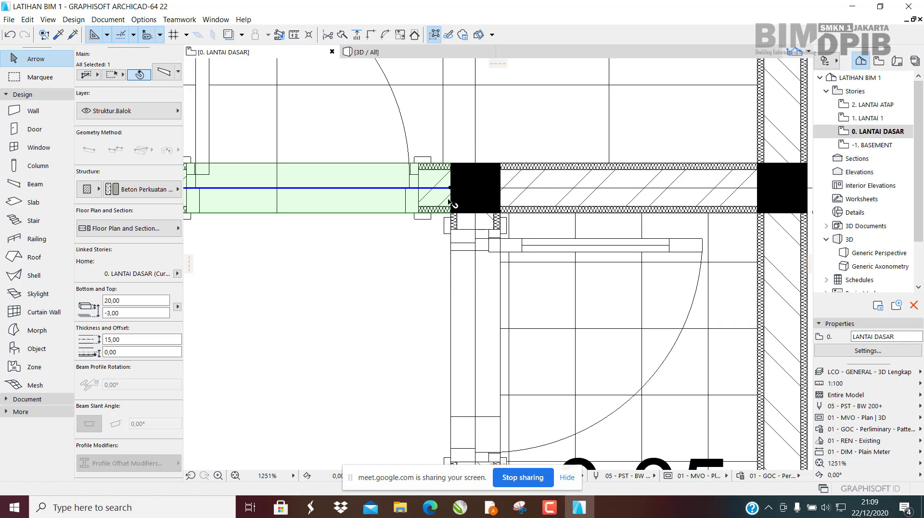
click(544, 181)
scroll(467, 189, up, 2)
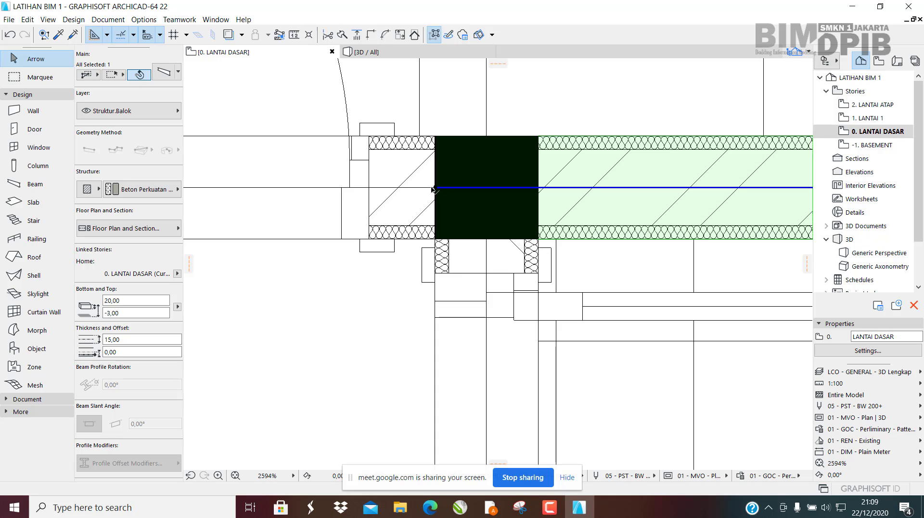
click(443, 192)
click(408, 211)
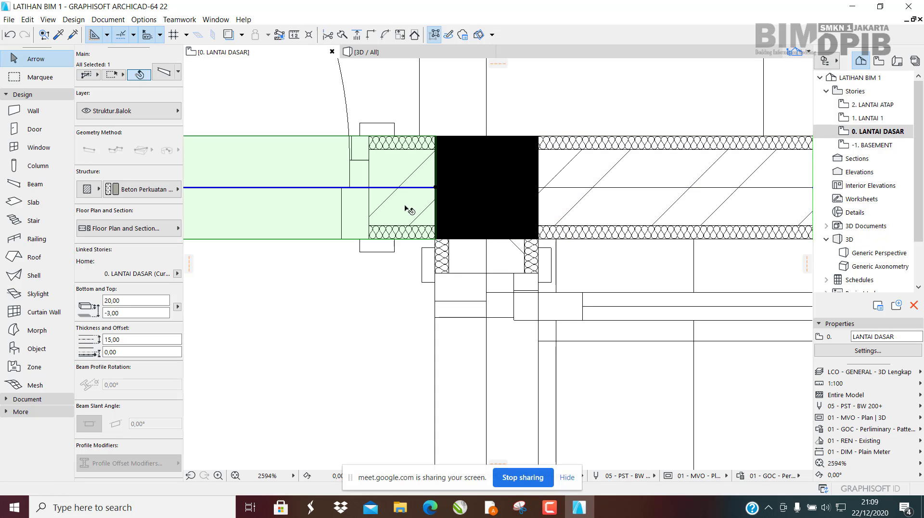
click(436, 189)
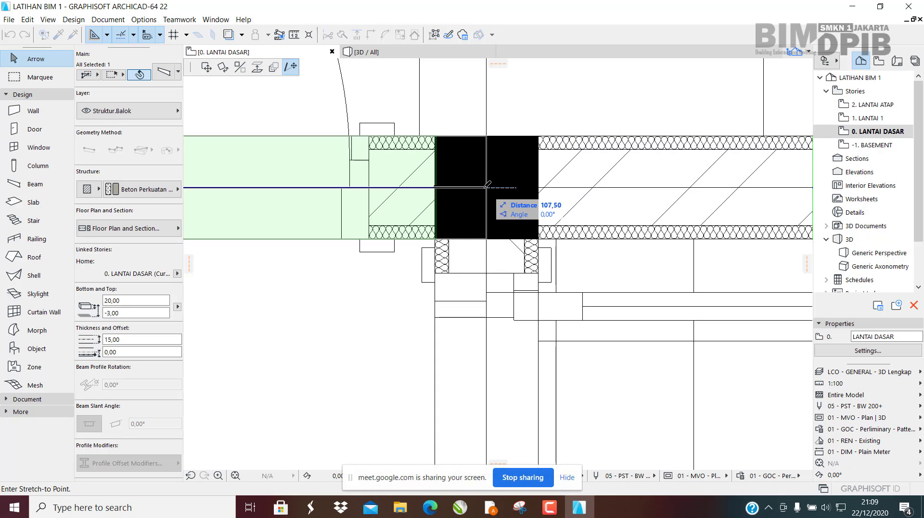
click(486, 188)
scroll(426, 205, down, 3)
scroll(425, 206, down, 3)
Step: Check the beam segment and wall beside the intermediate column by selecting each, and undo the last beam stretch
click(496, 209)
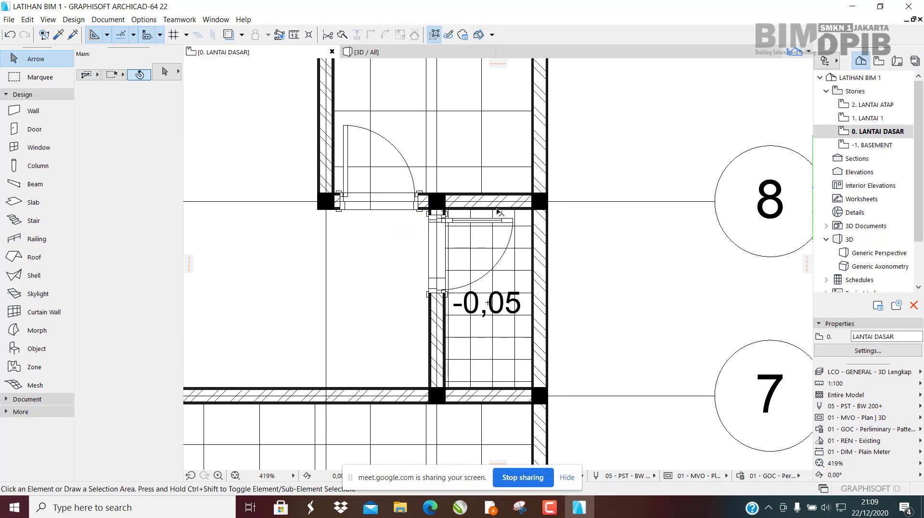
click(496, 208)
scroll(486, 209, up, 2)
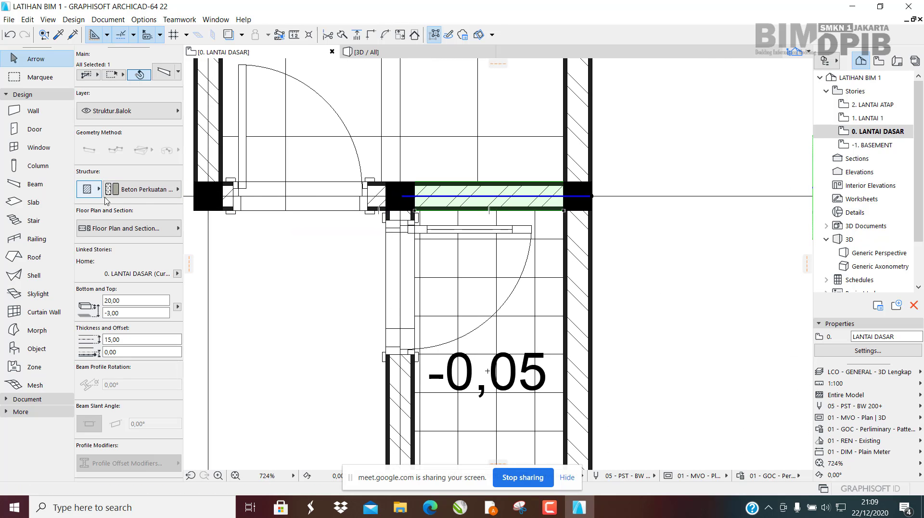
key(Escape)
click(458, 207)
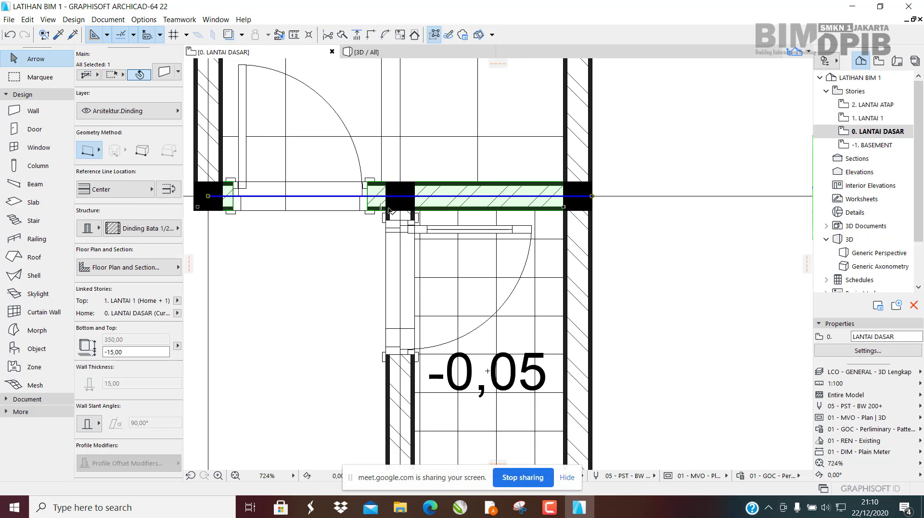
key(ctrl+z)
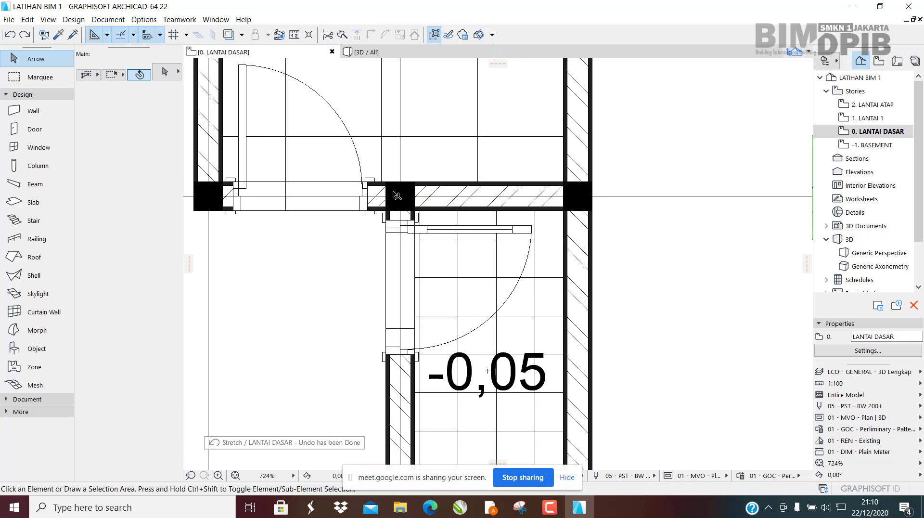
click(495, 210)
scroll(506, 224, down, 5)
key(Escape)
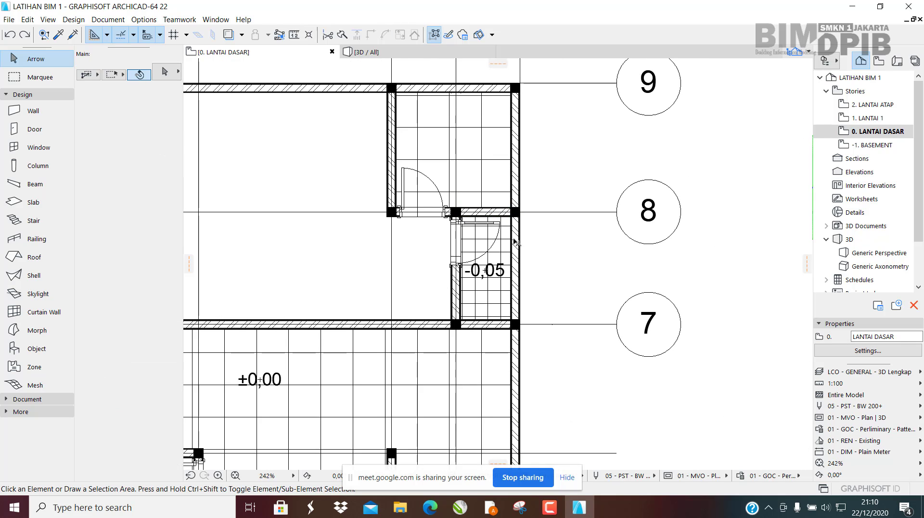
click(515, 241)
scroll(496, 248, up, 2)
key(Escape)
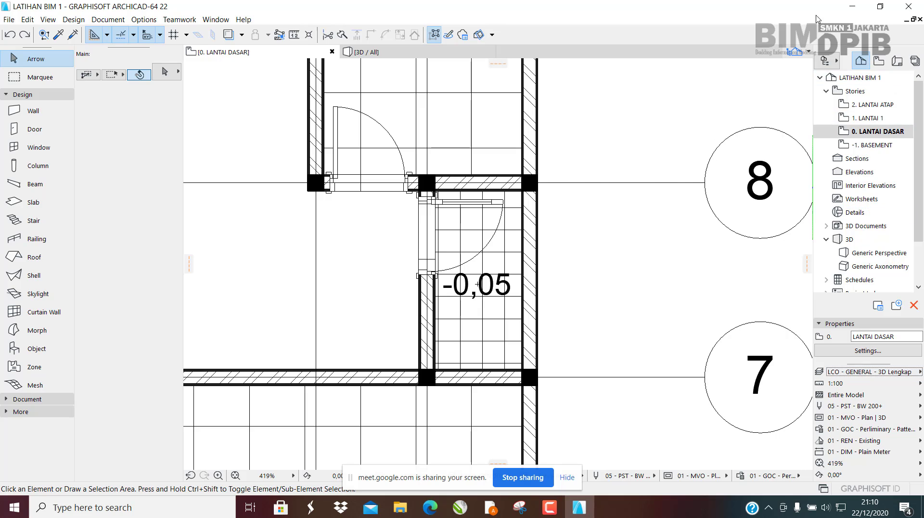
Step: Shrink the ARCHICAD window and reapply the layer combination LCO - GENERAL - 3D Lengkap
drag(805, 4, 556, 48)
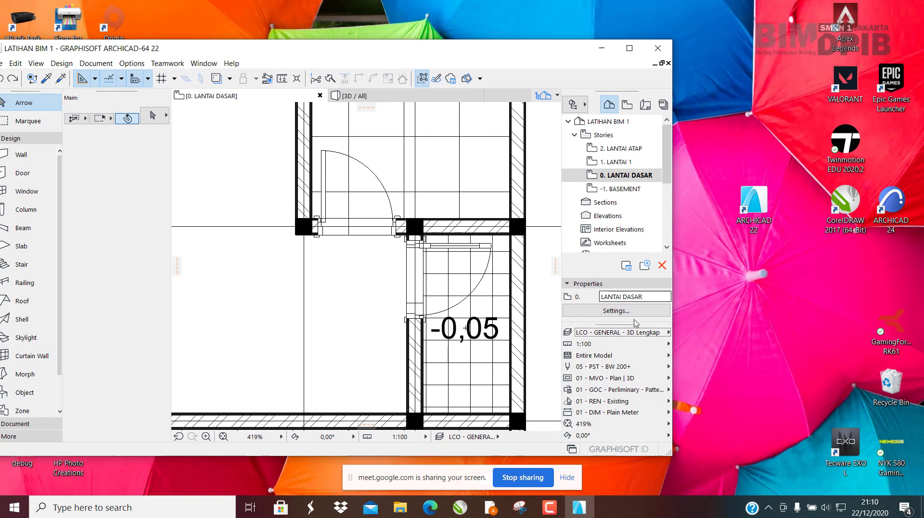
click(603, 333)
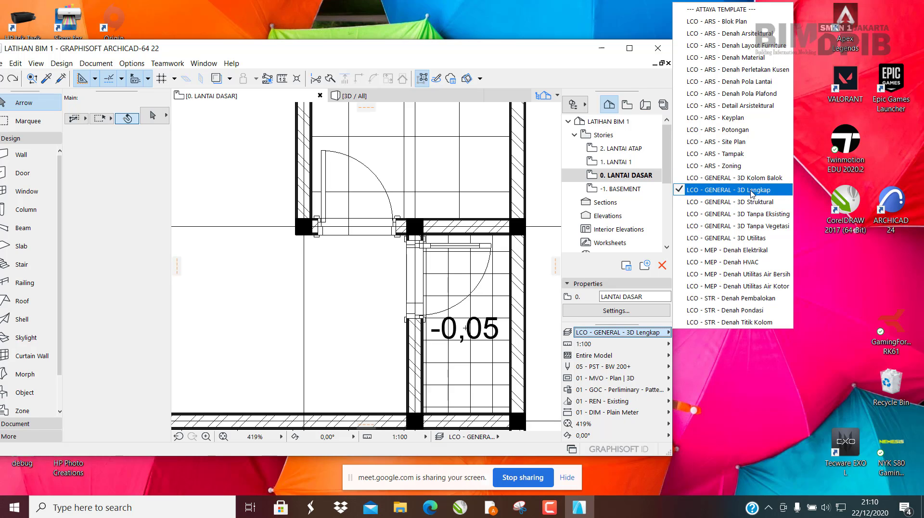
click(753, 194)
Step: Select the wall on grid line 8 and the outer beam in turn to compare their layers, and clear the selection
scroll(466, 217, up, 1)
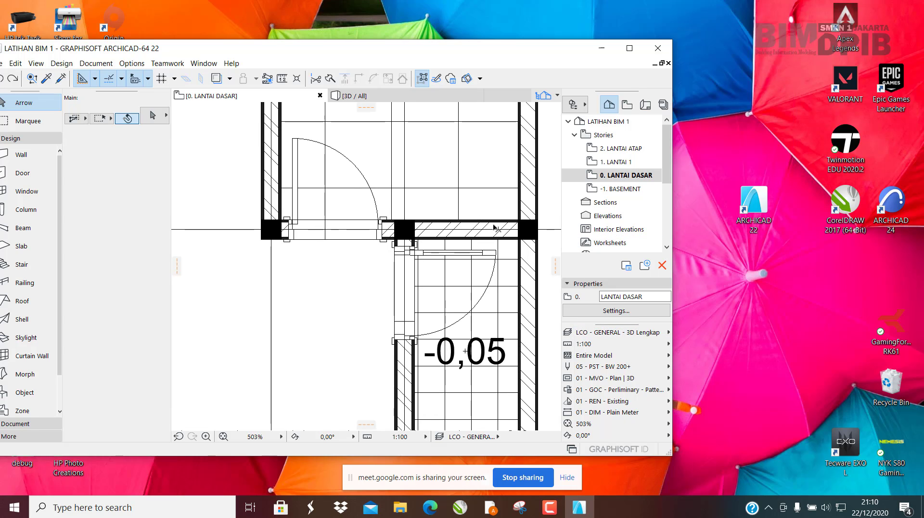
click(496, 228)
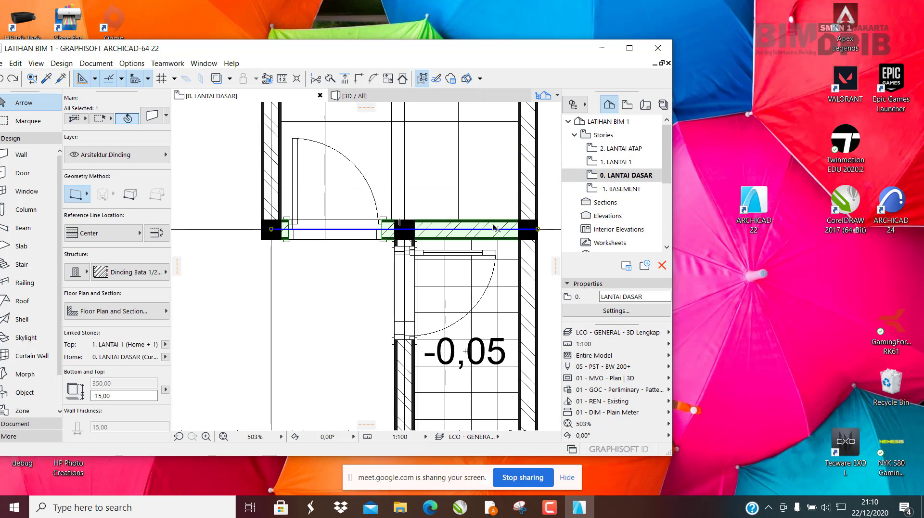
click(530, 200)
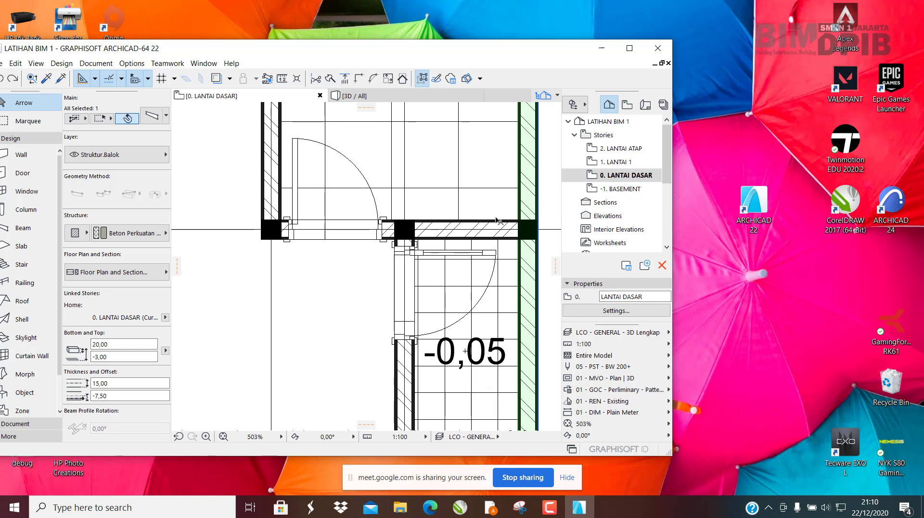
key(Escape)
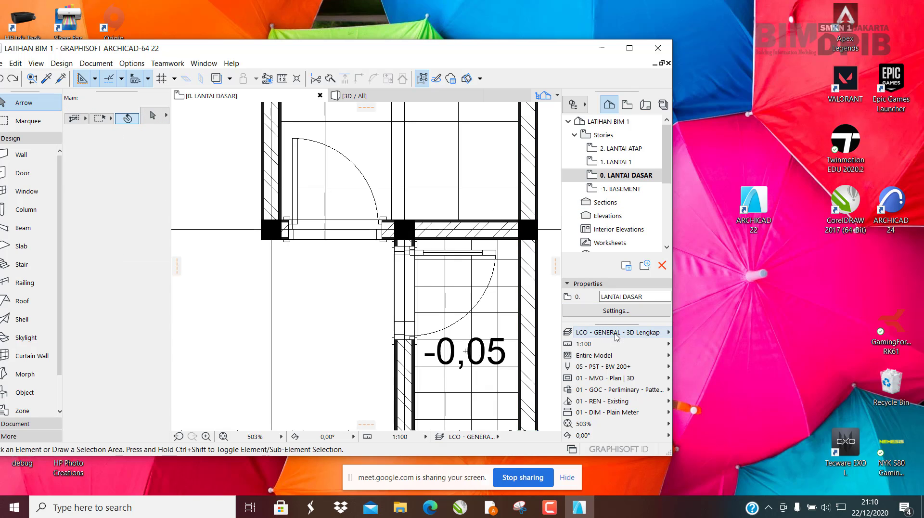
Step: Switch the ground-floor plan to the layer combination LCO - ARS - Denah Arsitektural and maximize the window
click(621, 333)
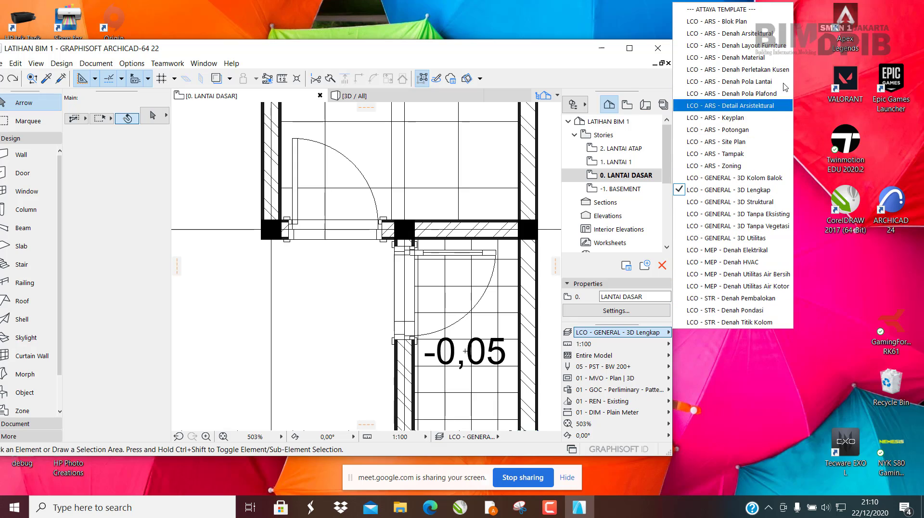
click(745, 33)
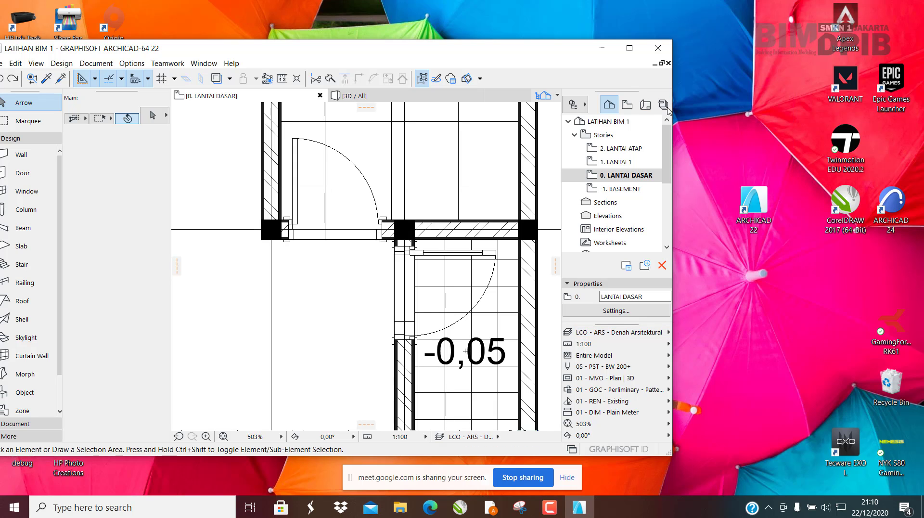
scroll(340, 240, down, 3)
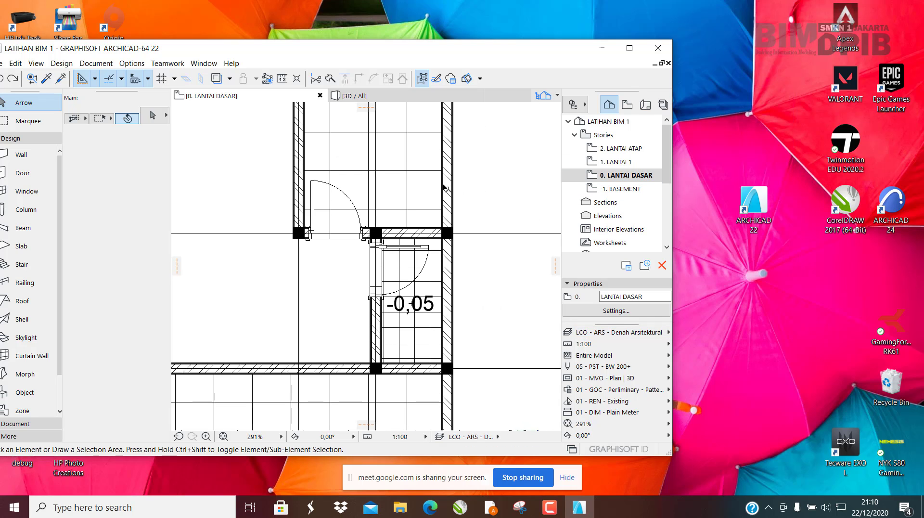
click(629, 48)
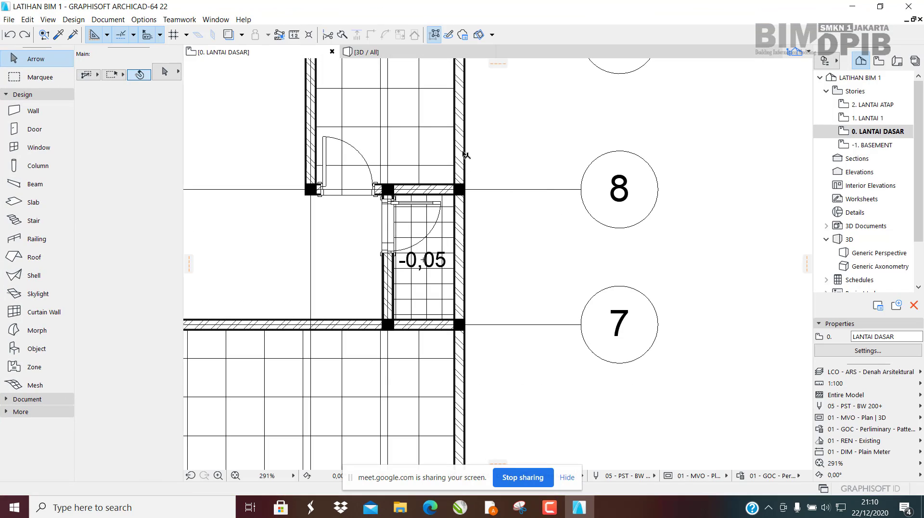
Step: Try to split the wall on grid line 8 along the vertical grid line through the intermediate column
middle_drag(406, 194, 441, 250)
scroll(441, 249, up, 3)
click(440, 249)
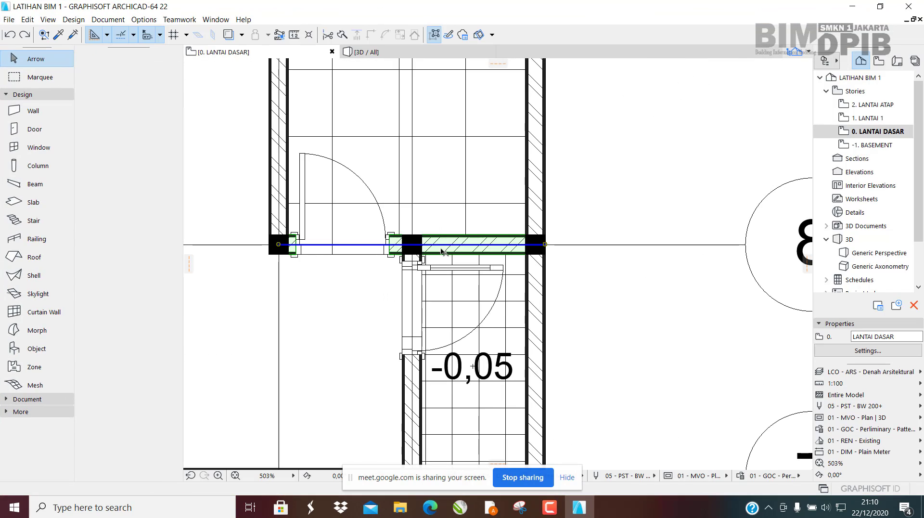
scroll(401, 259, up, 6)
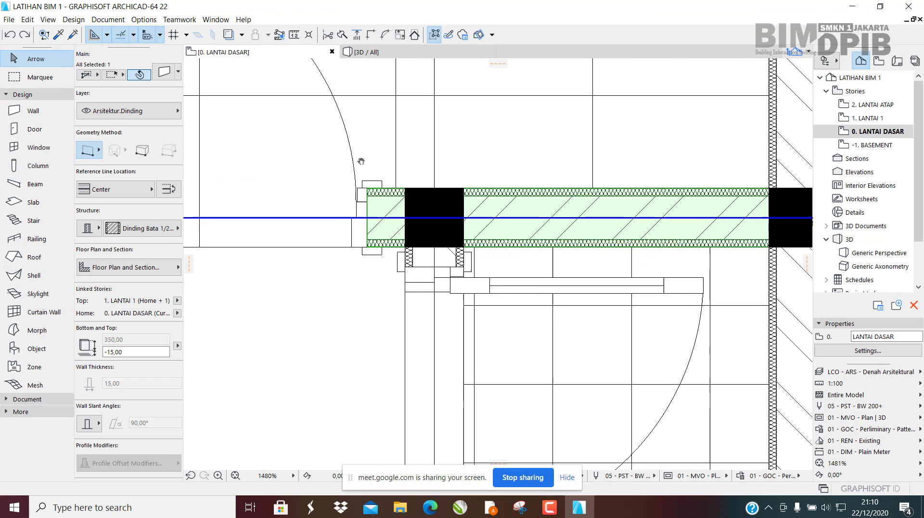
click(341, 36)
scroll(454, 205, up, 1)
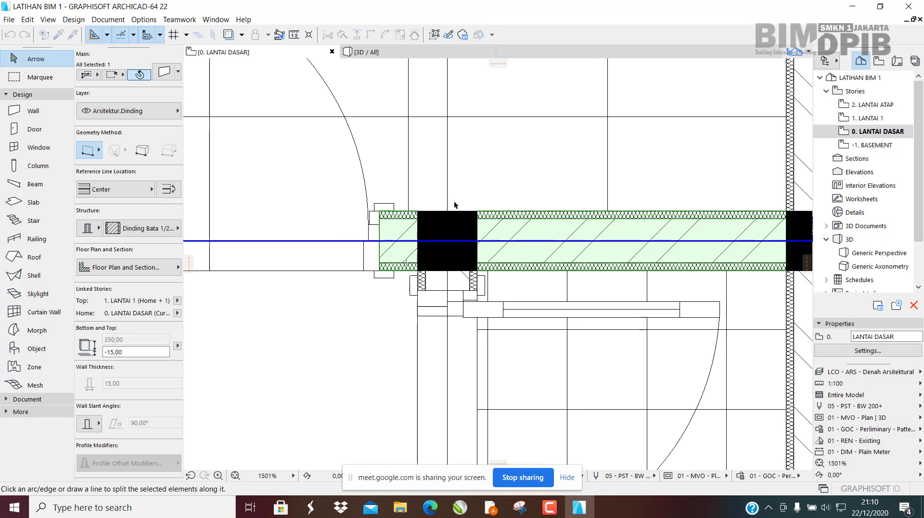
click(447, 171)
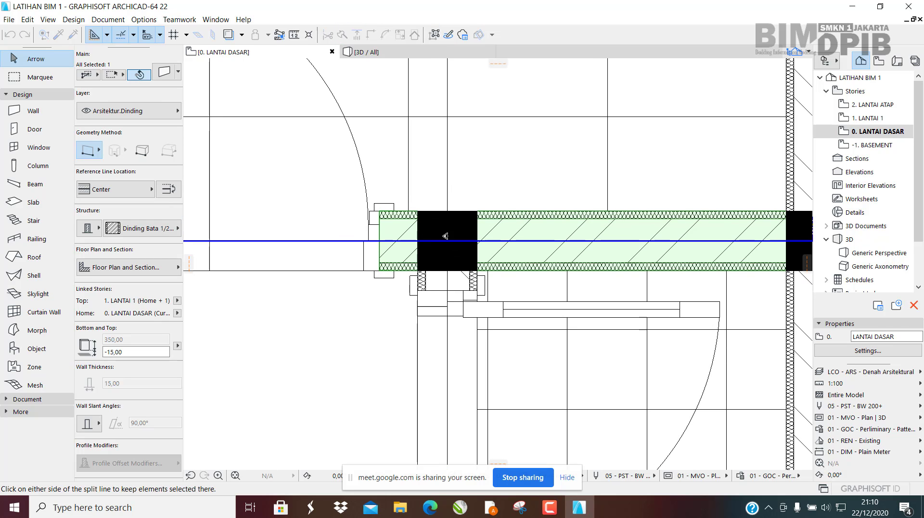
click(451, 228)
key(Escape)
click(506, 216)
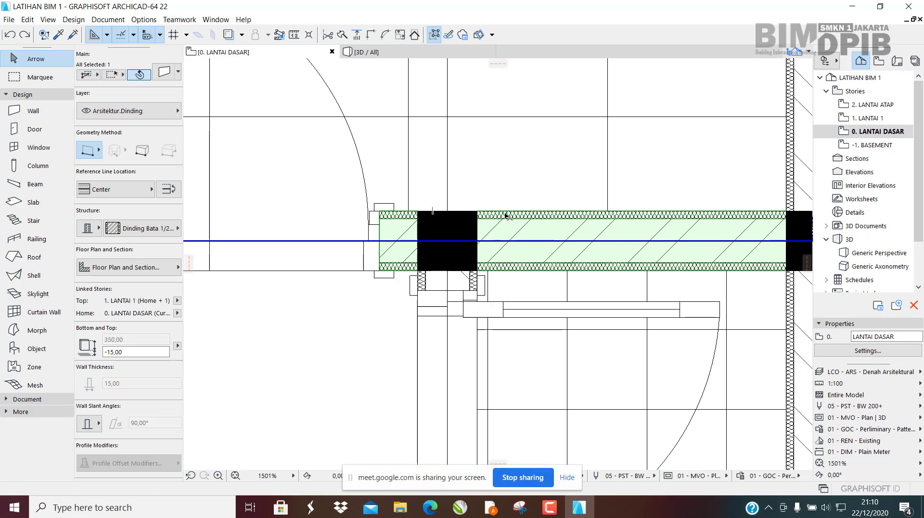
Step: Split the grid line 8 wall at the intermediate column's vertical grid line, and select the door-side segment to check it
click(343, 37)
click(447, 167)
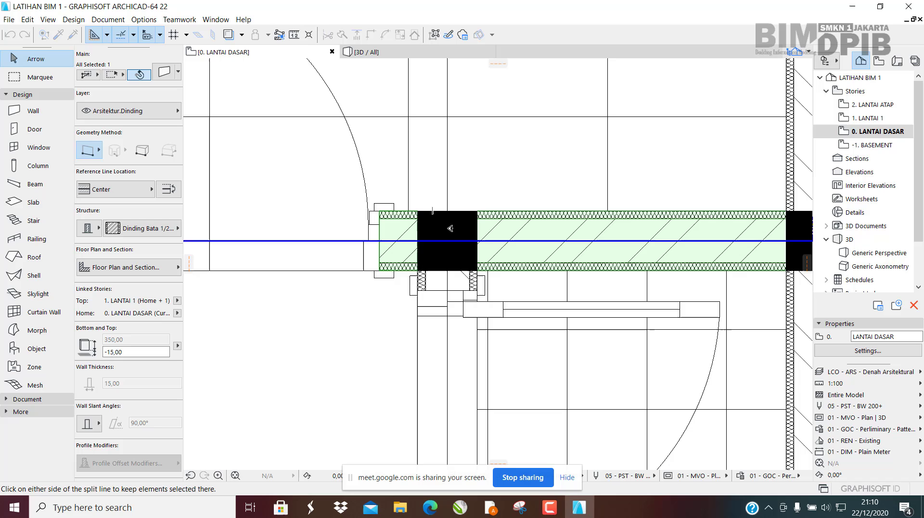
click(450, 355)
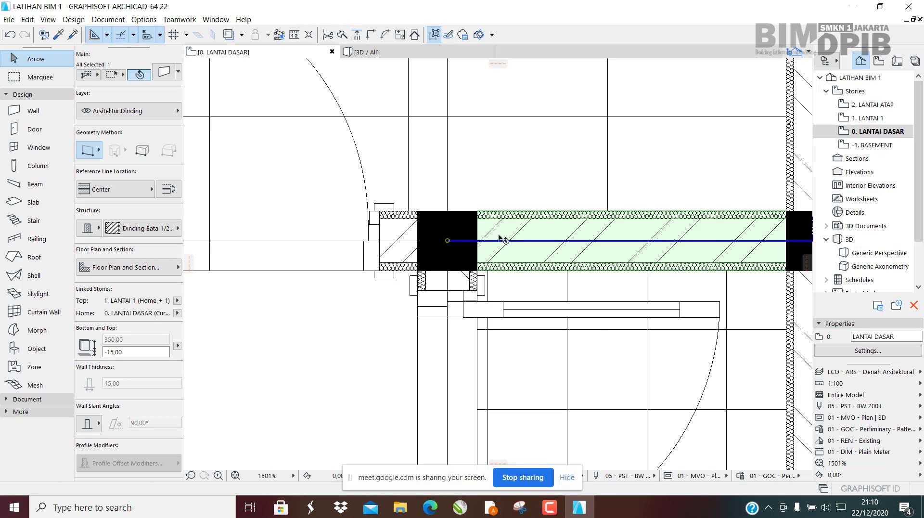
key(Escape)
click(401, 227)
scroll(414, 235, down, 2)
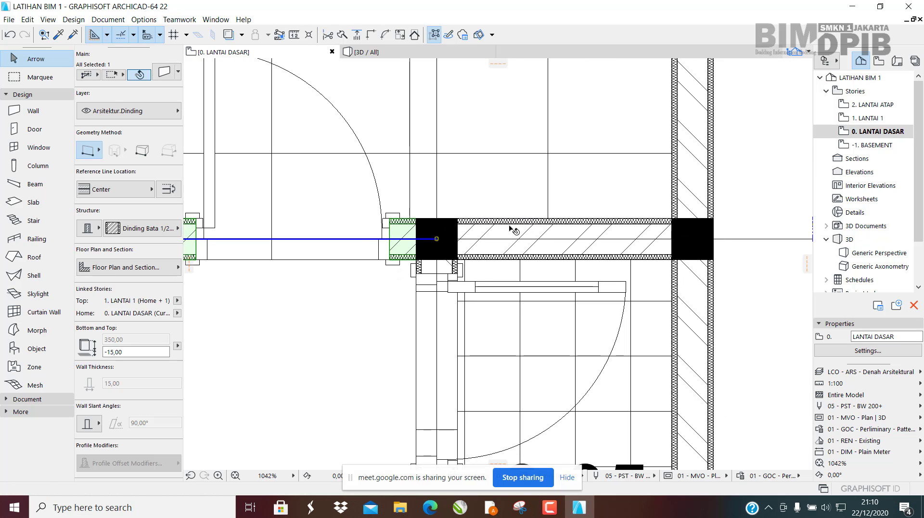
Step: Change the bathroom segment of the grid line 8 wall to the composite Dinding Bata Trassram 1/2 Batu
click(505, 227)
scroll(491, 226, down, 2)
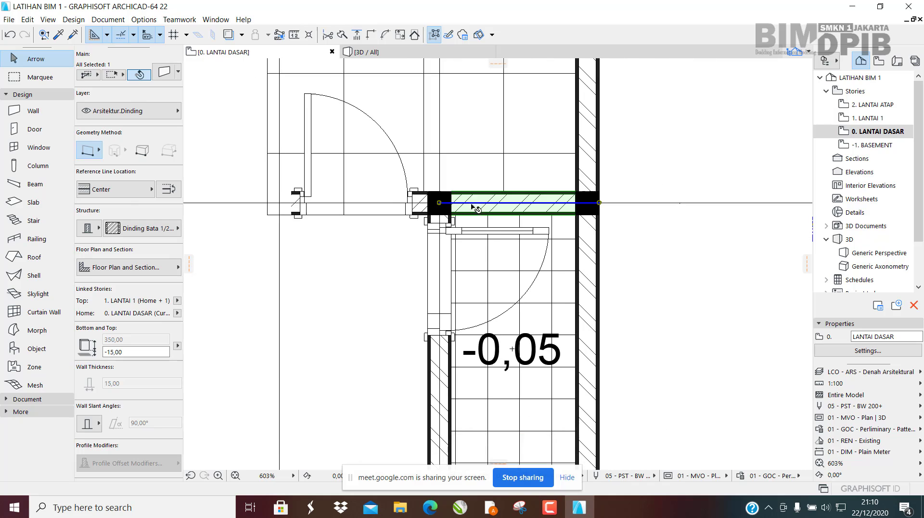
click(135, 231)
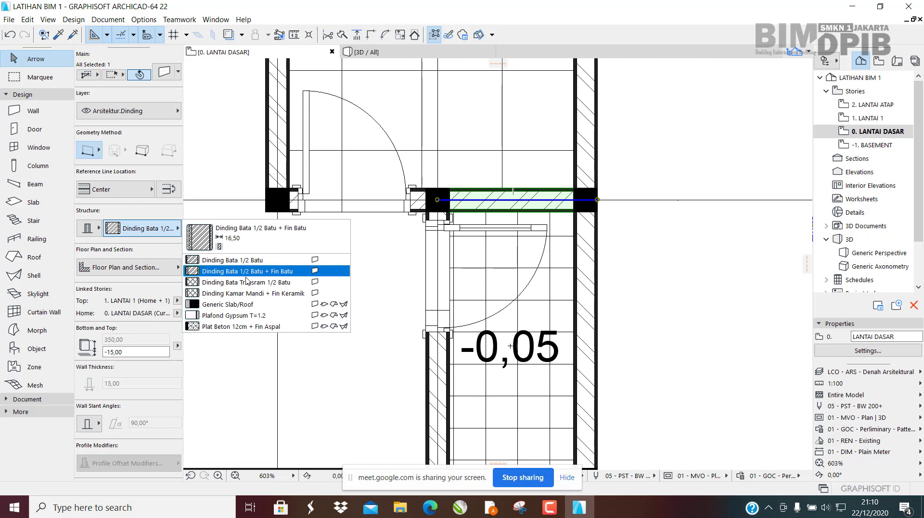
click(283, 284)
scroll(558, 299, down, 3)
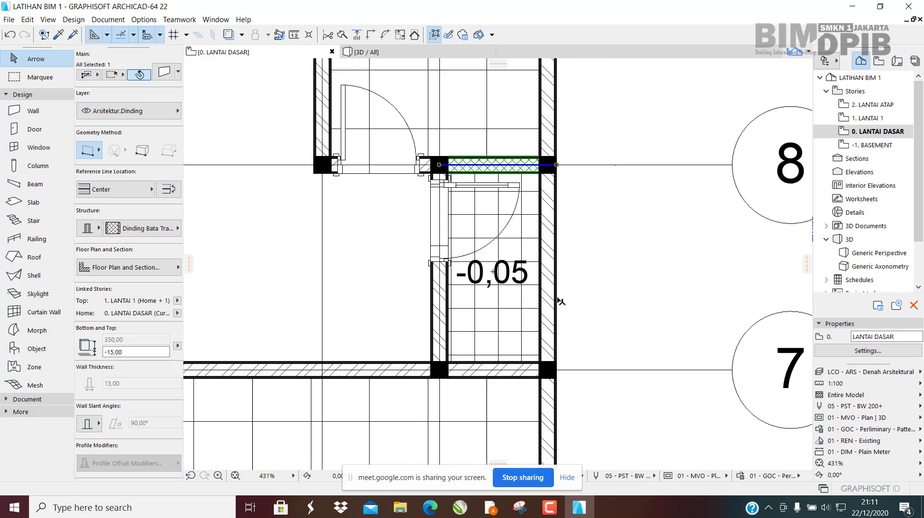
Step: Change the bathroom's door wall between grid lines 7 and 8 to Dinding Bata Trassram 1/2 Batu and clear the selection
click(466, 303)
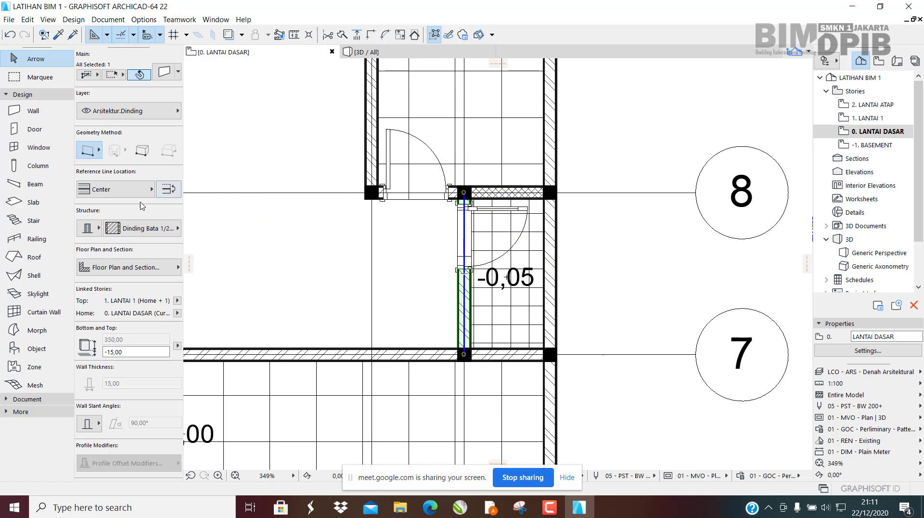
click(129, 228)
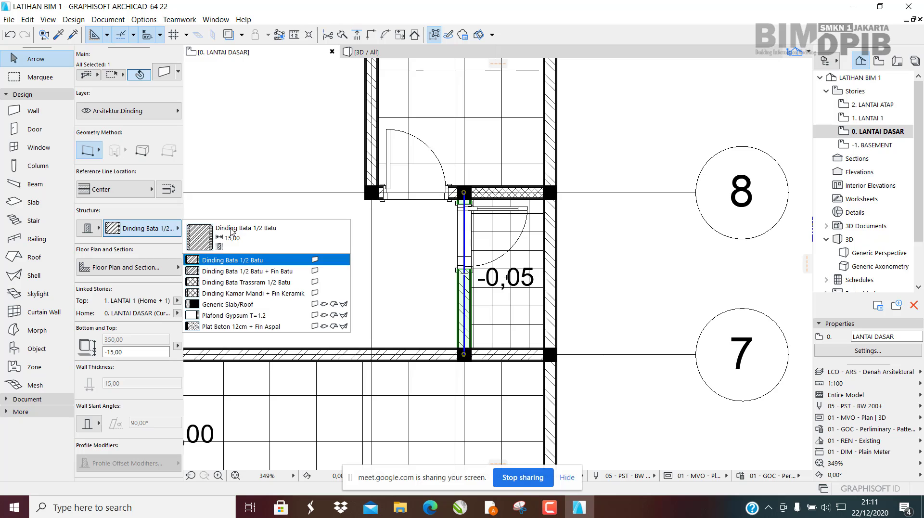
click(246, 282)
middle_drag(458, 359, 439, 311)
key(Escape)
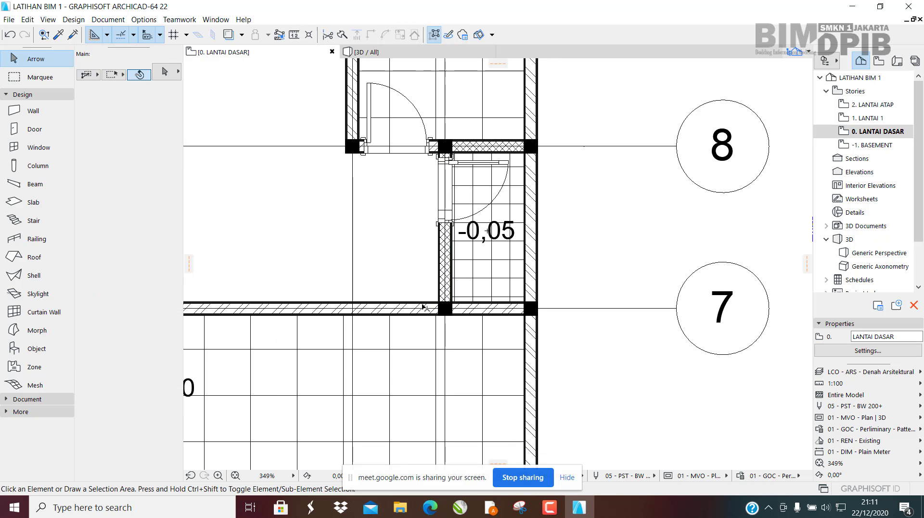
Step: Change the short bathroom wall segment on grid line 7 to Dinding Bata Trassram 1/2 Batu and clear the selection
click(425, 309)
click(490, 309)
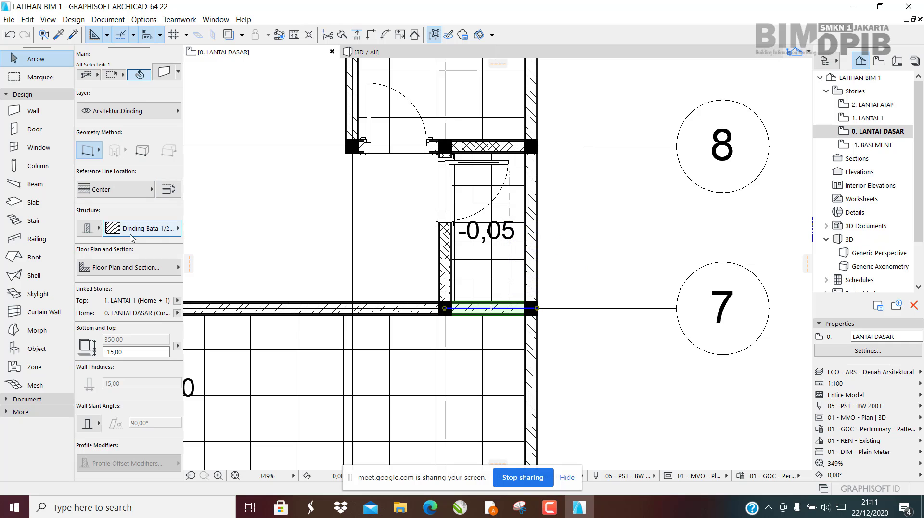
click(144, 228)
click(267, 283)
middle_drag(542, 292, 500, 319)
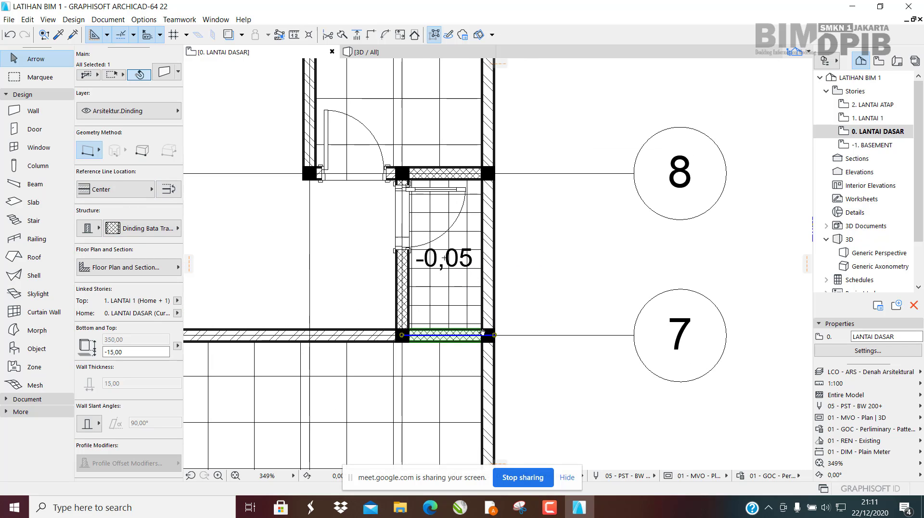
key(Escape)
Step: Apply Dinding Bata Trassram 1/2 Batu to the whole outer wall beside the bathroom, and undo that change
click(495, 254)
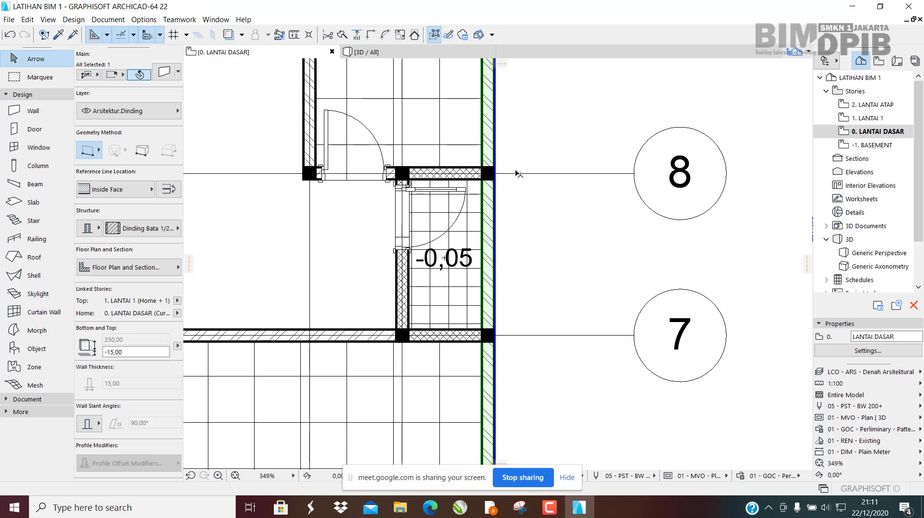
click(144, 228)
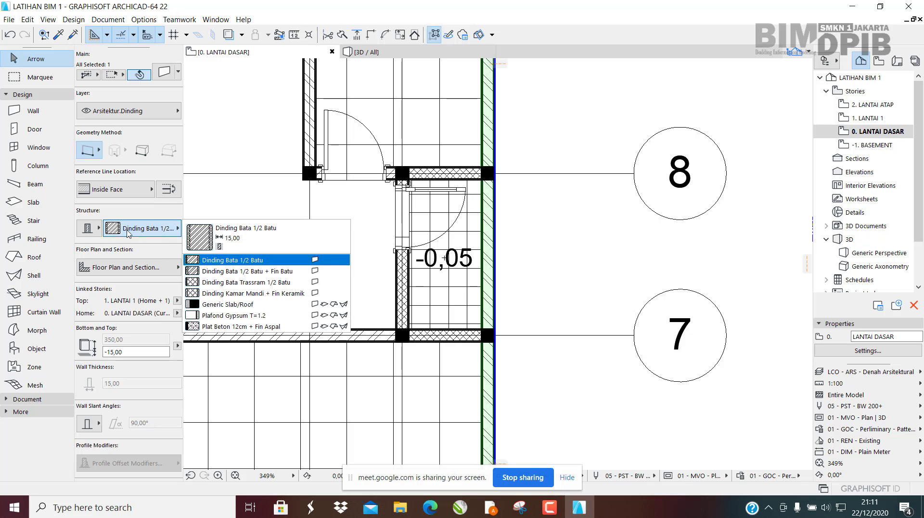
click(218, 284)
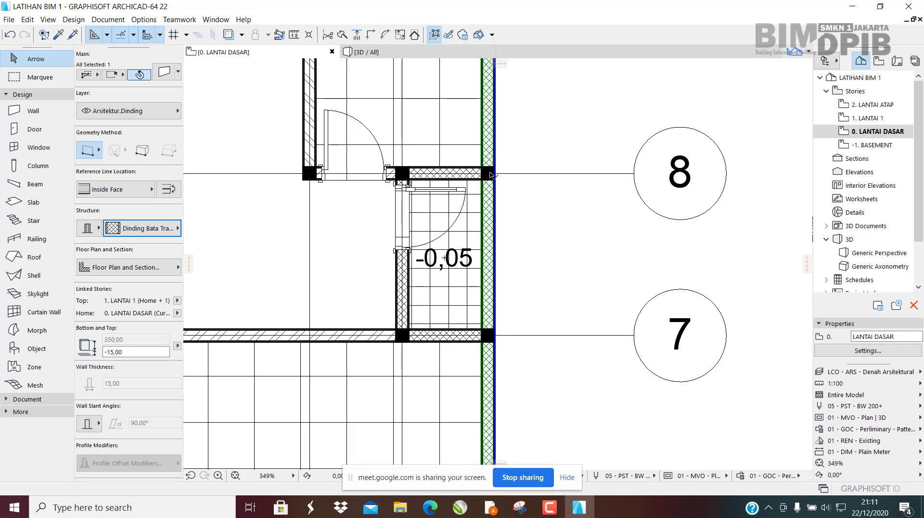
key(ctrl+z)
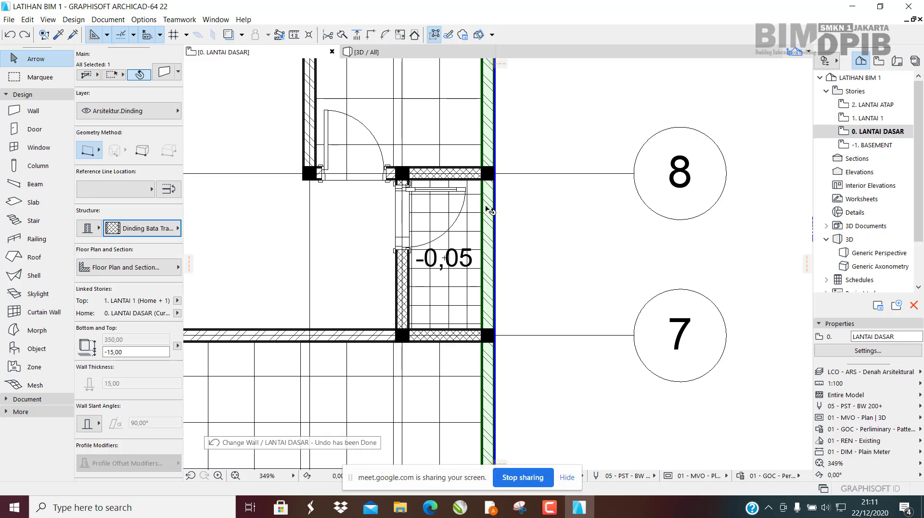
Step: Split the outer wall along a horizontal line just above the column on grid line 8, and select the upper segment to check it
click(499, 219)
middle_drag(422, 120, 426, 162)
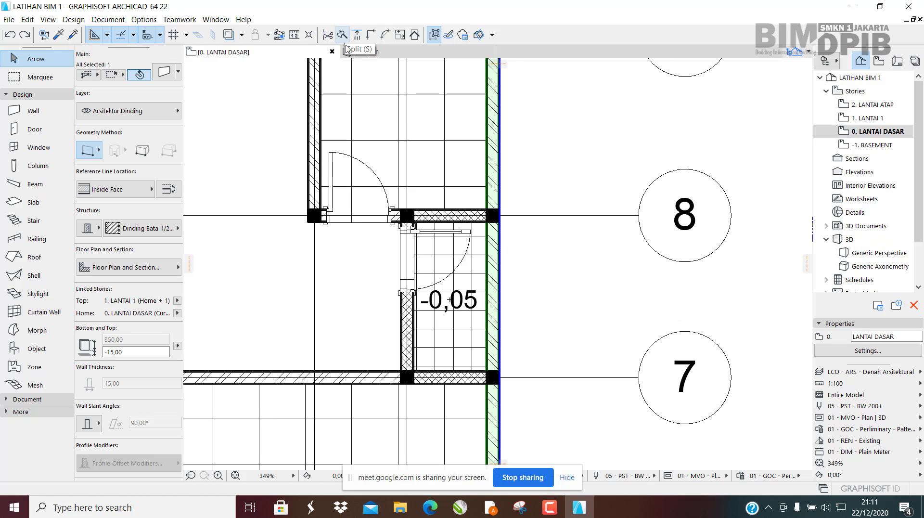
click(509, 159)
click(503, 255)
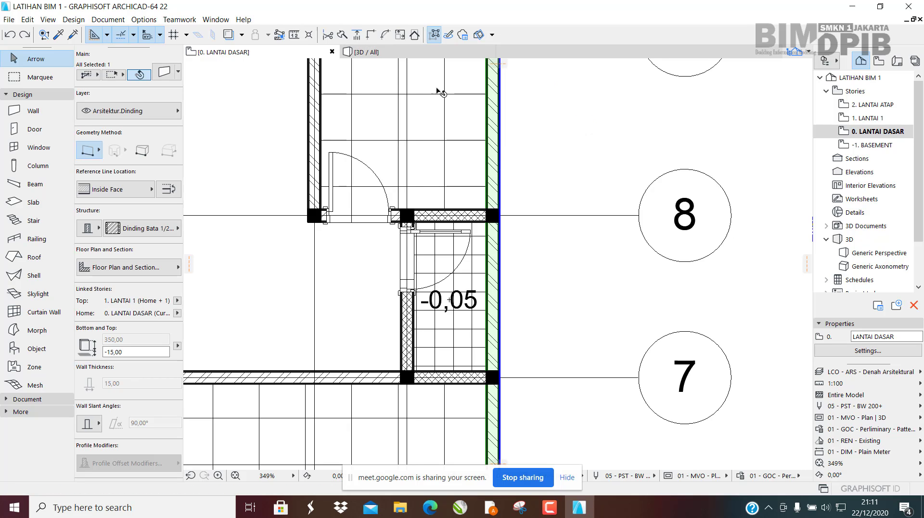
click(343, 36)
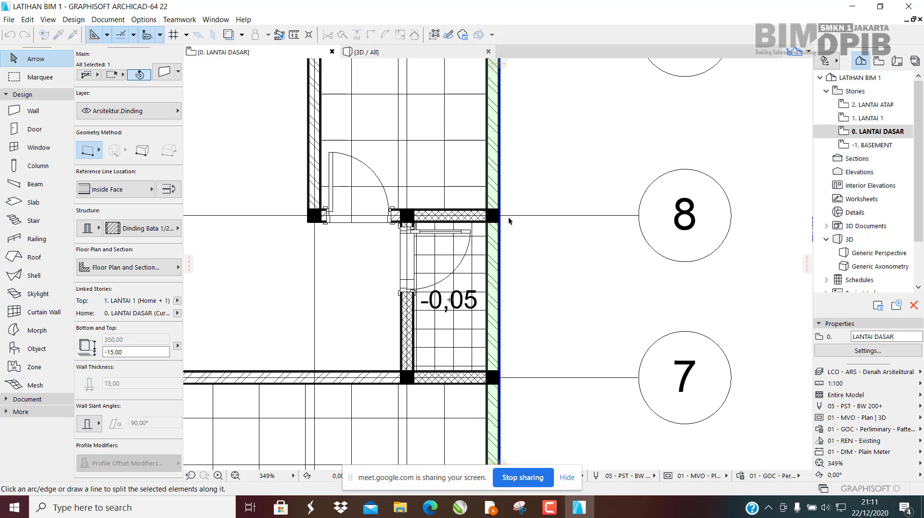
scroll(496, 203, up, 2)
scroll(474, 181, up, 2)
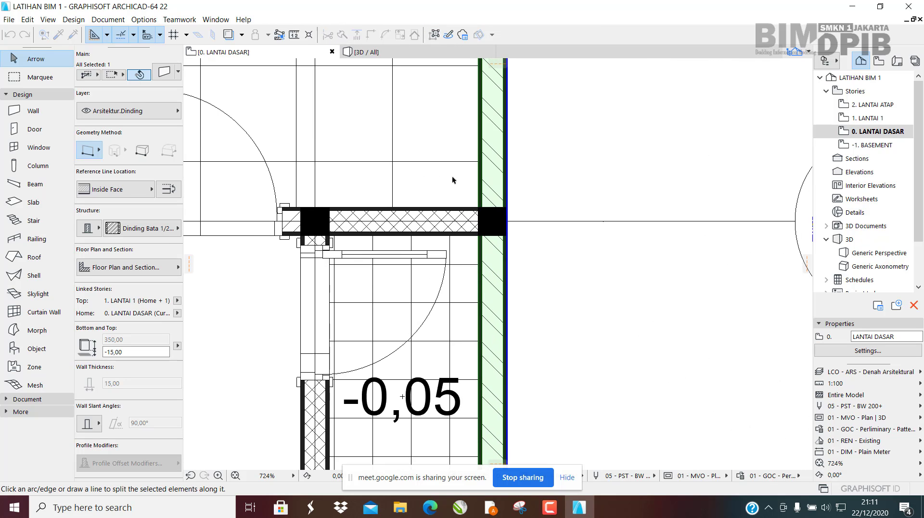
click(452, 178)
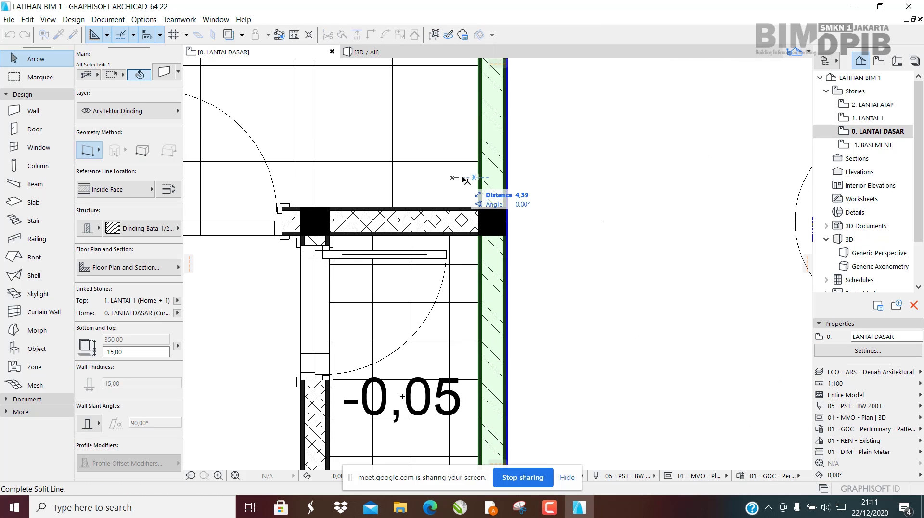
click(540, 178)
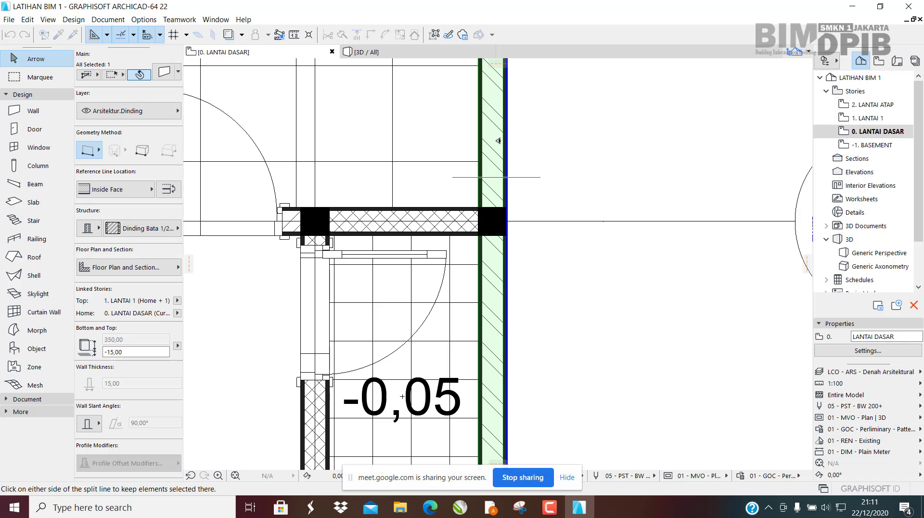
click(496, 135)
scroll(498, 188, down, 1)
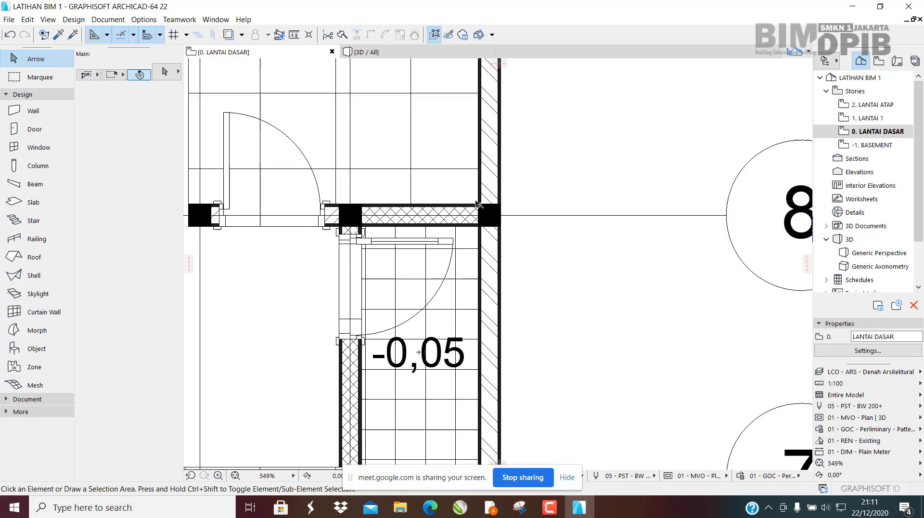
click(491, 149)
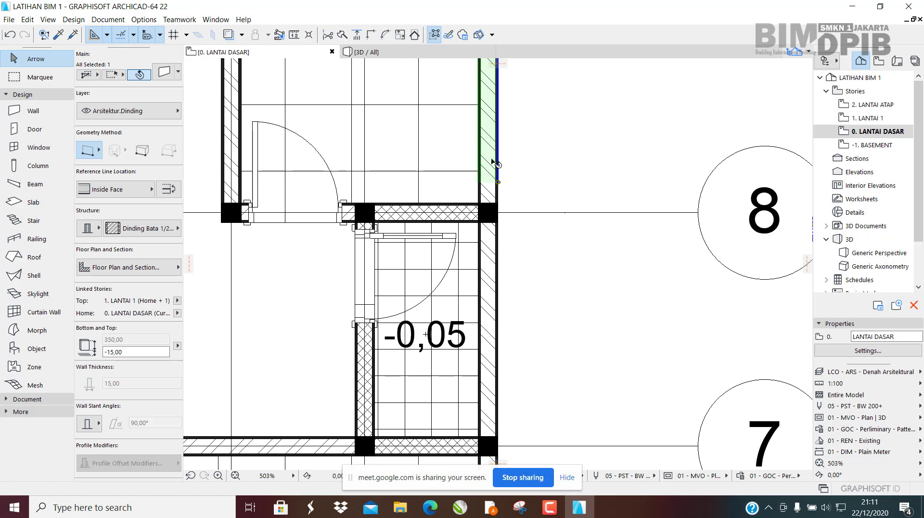
Step: Split the remaining outer wall along a horizontal line just below the column on grid line 7, keeping the bathroom-side segment selected
click(488, 193)
scroll(467, 157, down, 4)
scroll(478, 319, up, 4)
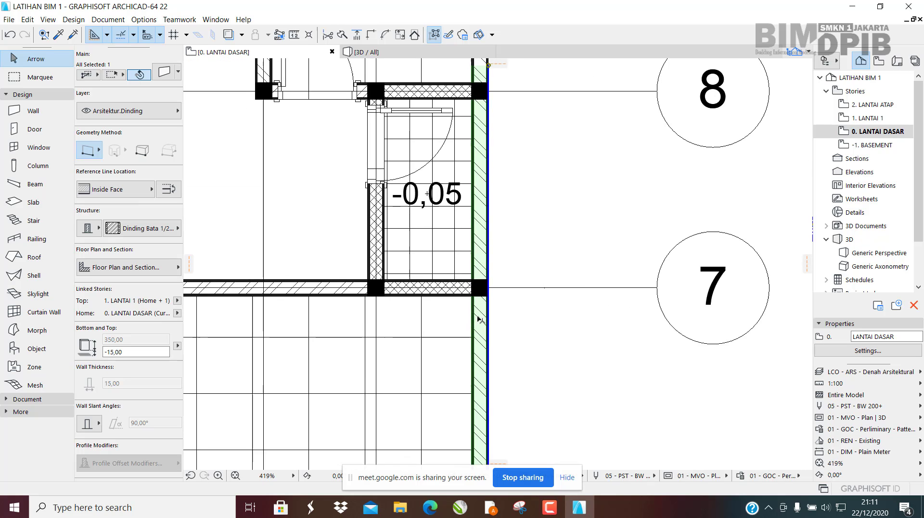
middle_drag(478, 319, 476, 288)
scroll(478, 290, down, 2)
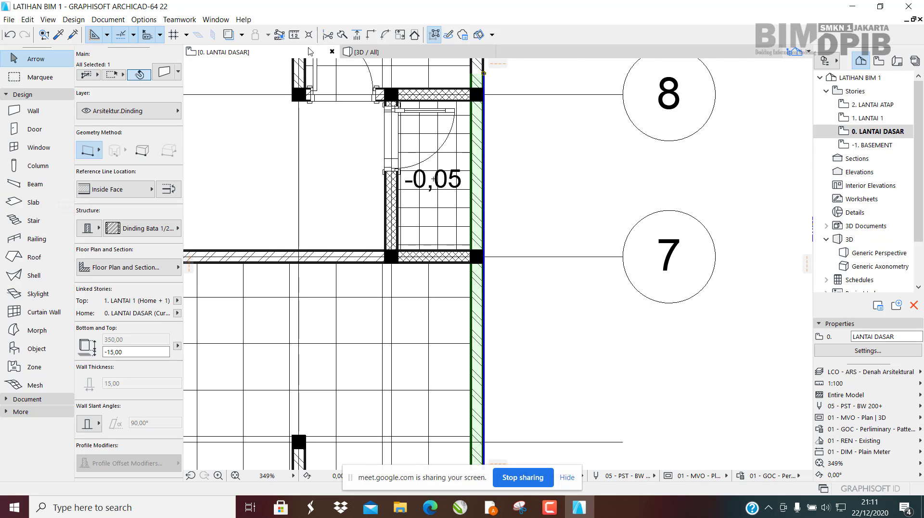
click(342, 36)
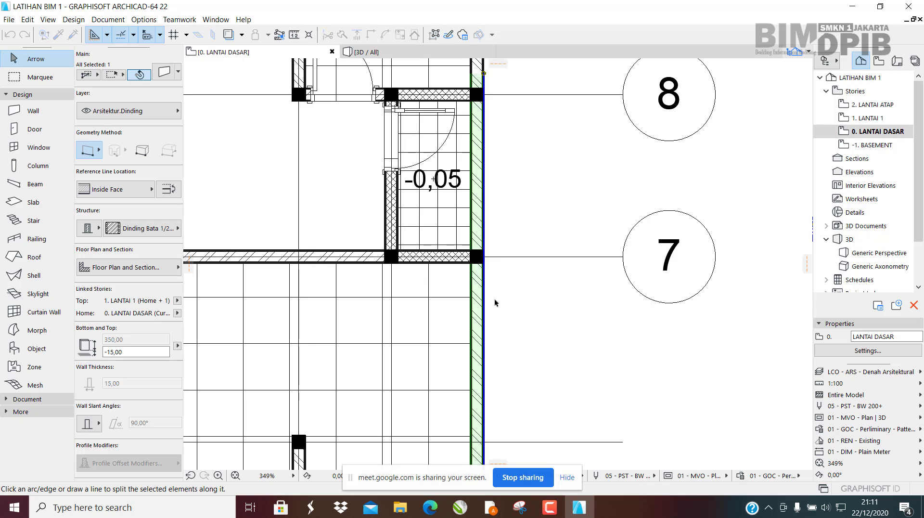
scroll(498, 305, up, 3)
click(415, 267)
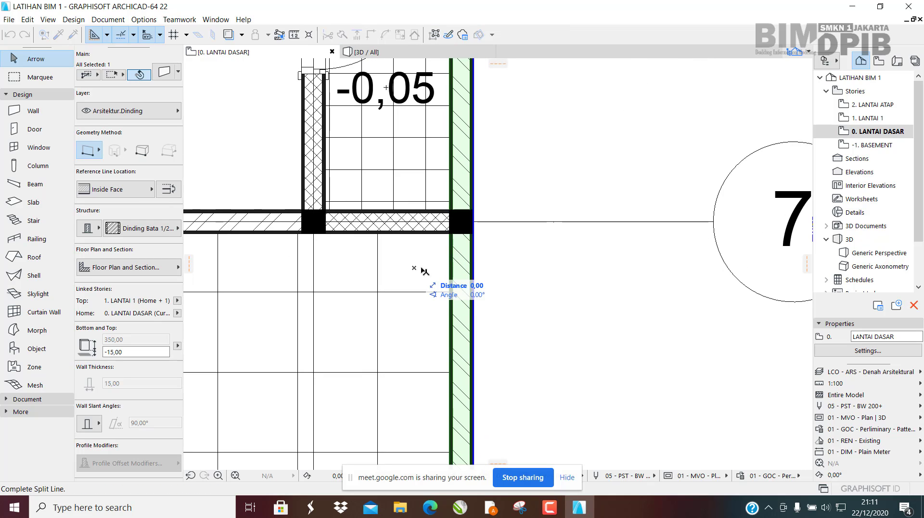
click(523, 268)
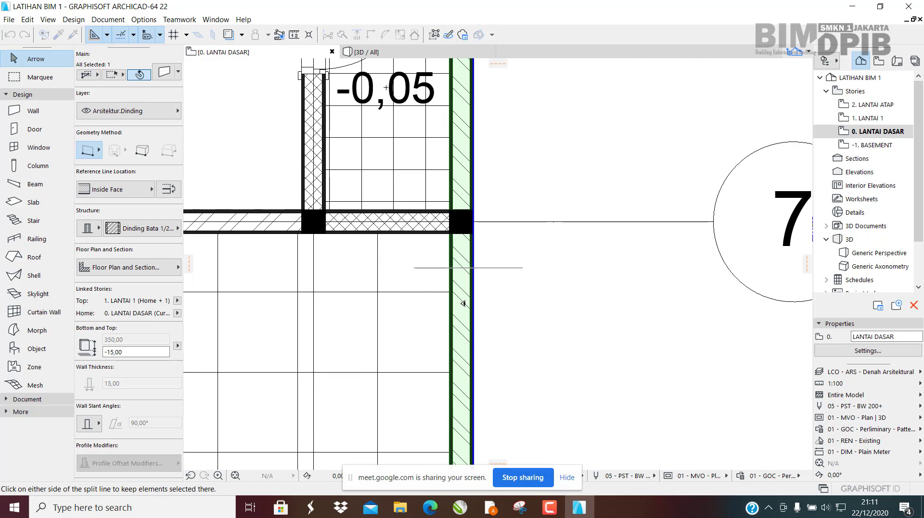
click(464, 245)
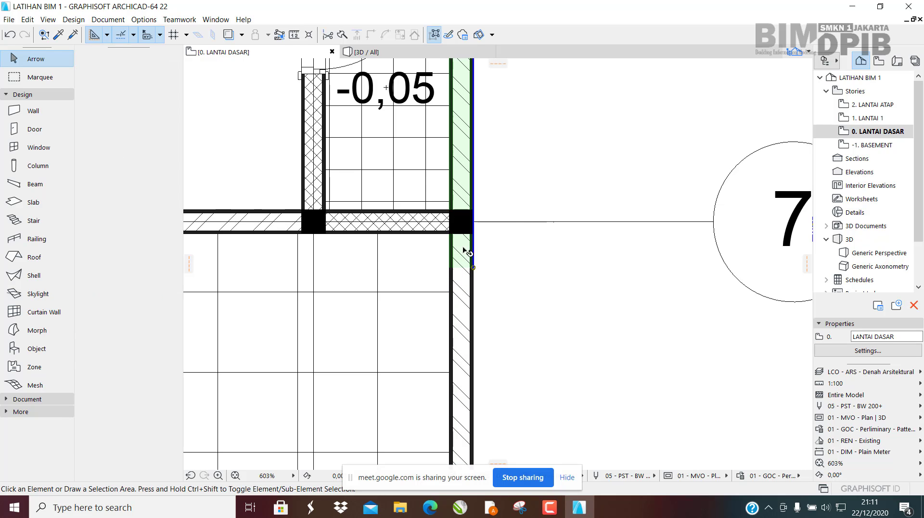
middle_drag(472, 268, 457, 343)
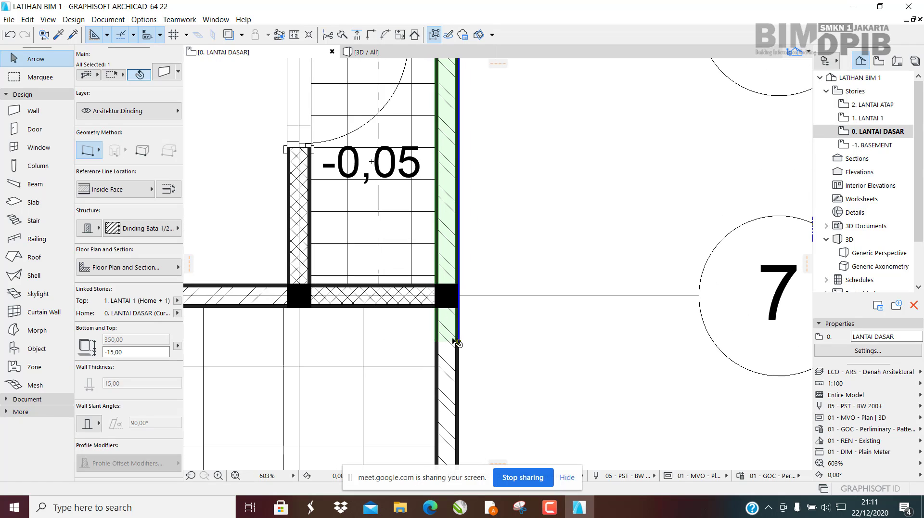
Step: Stretch the facing ends of the bathroom-side and lower outer wall segments to meet at grid line 7
drag(459, 342, 459, 295)
middle_drag(457, 357, 454, 309)
click(457, 306)
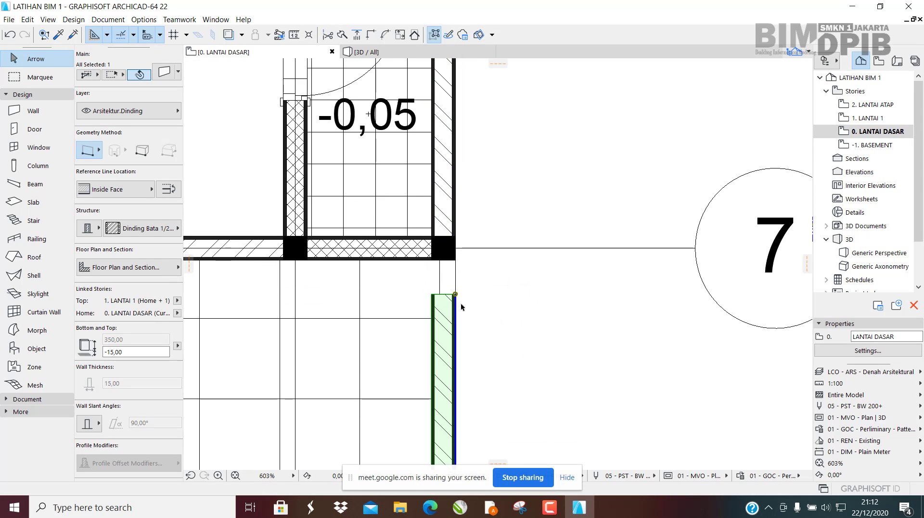
click(456, 291)
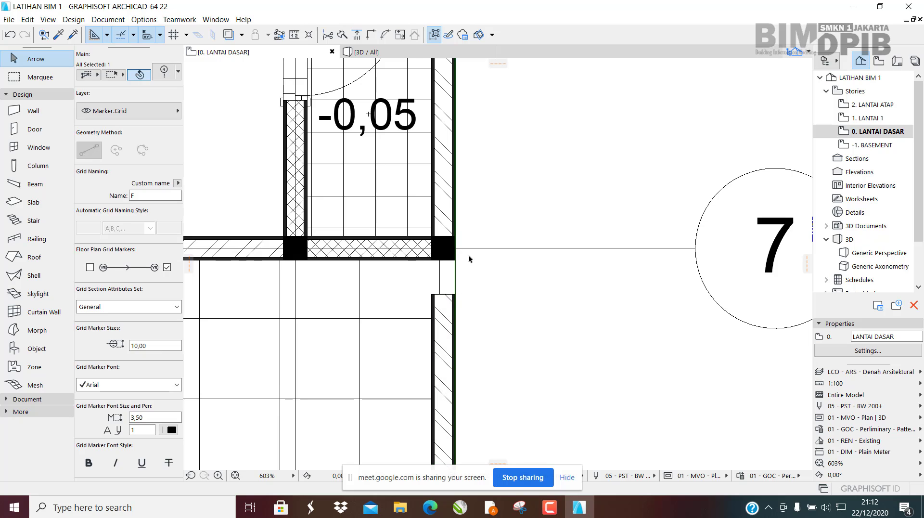
click(446, 303)
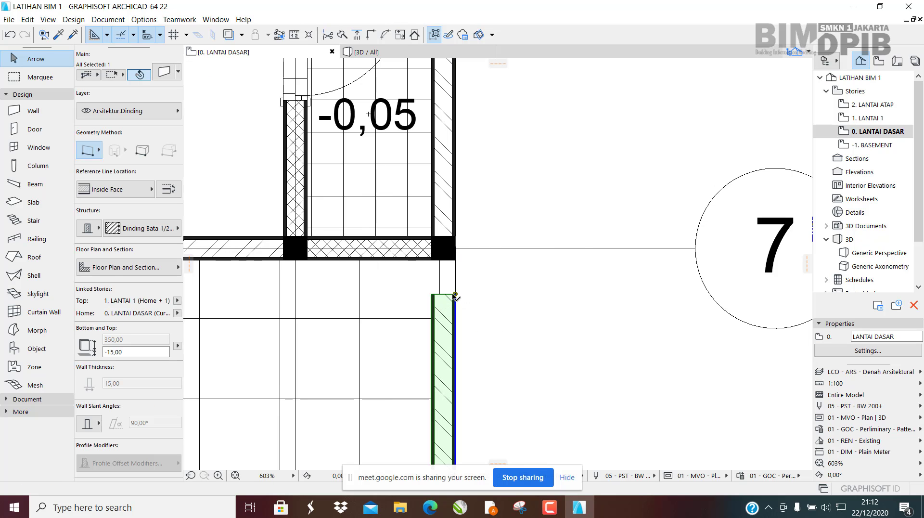
click(455, 295)
scroll(458, 246, down, 5)
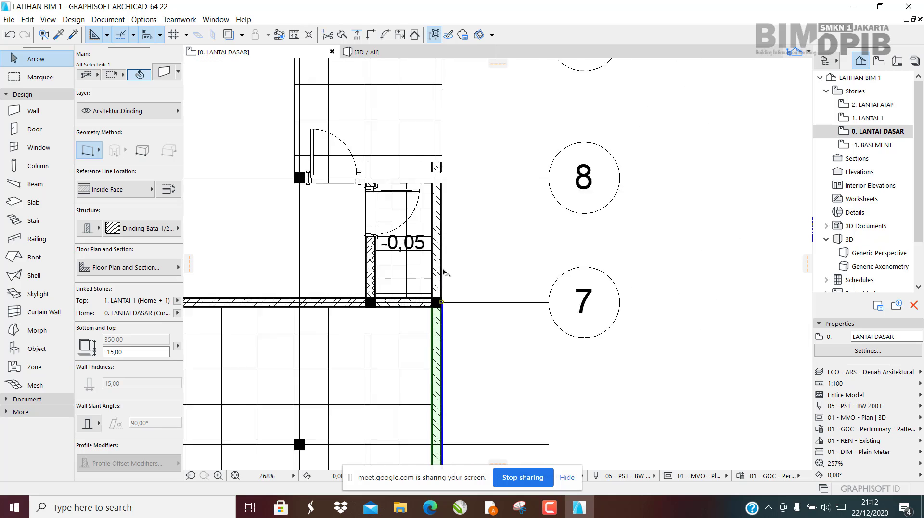
Step: Stretch the upper end of the bathroom-side outer wall segment to grid line 8
scroll(468, 211, up, 8)
click(468, 210)
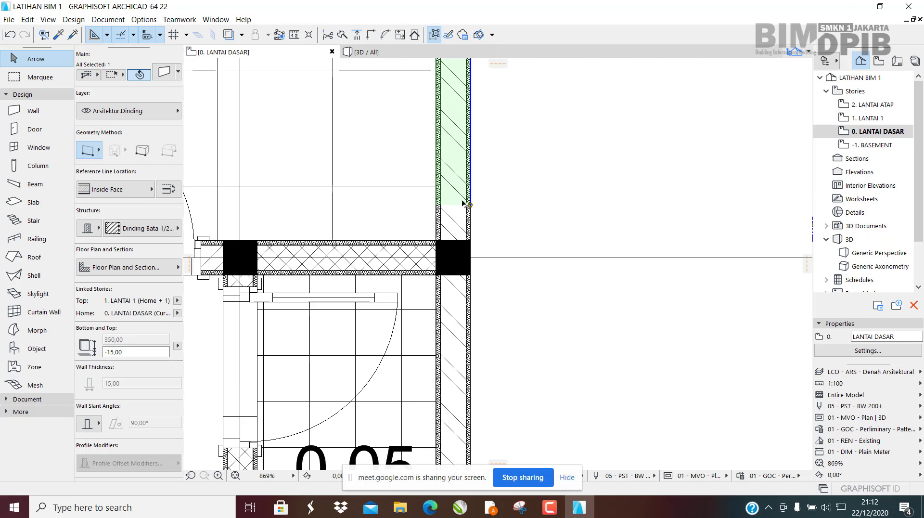
scroll(462, 207, down, 3)
scroll(451, 264, up, 5)
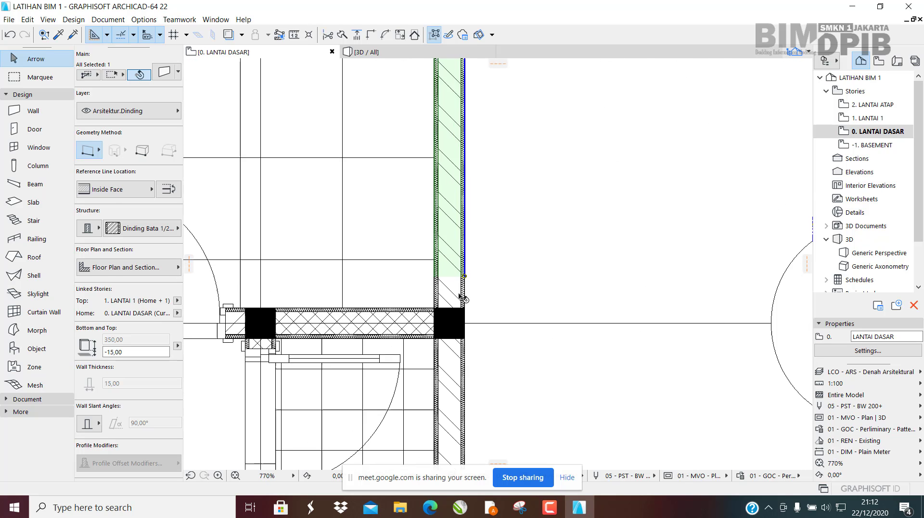
click(468, 272)
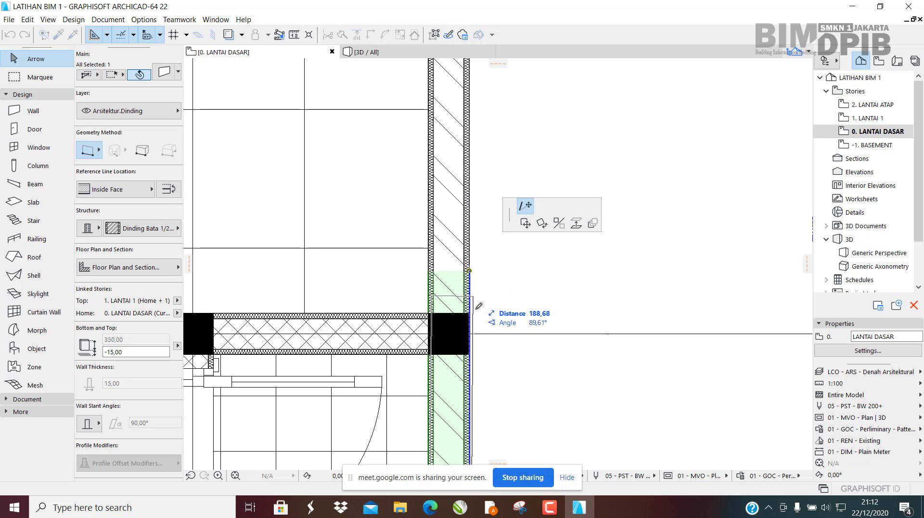
click(470, 334)
Step: Try to stretch the lower end of the outer wall segment above the bathroom to grid line 8, and undo it
click(469, 270)
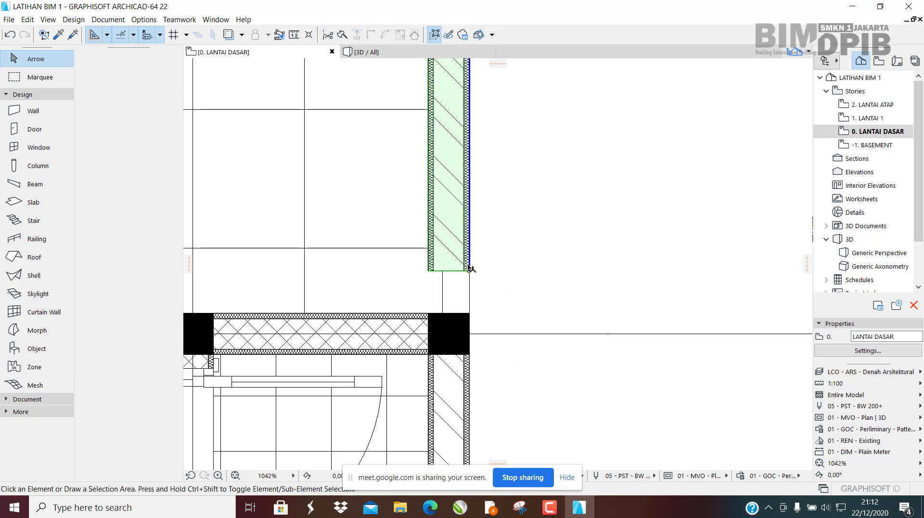
click(469, 272)
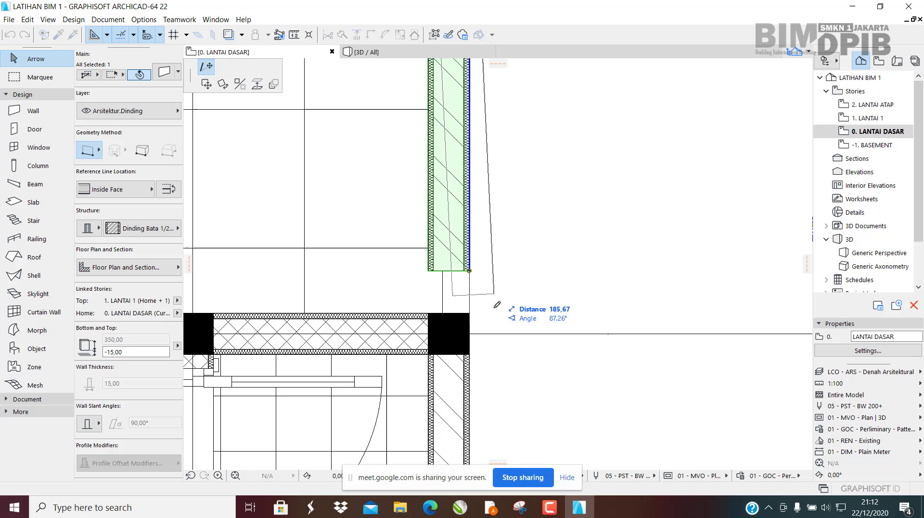
click(470, 333)
key(ctrl+z)
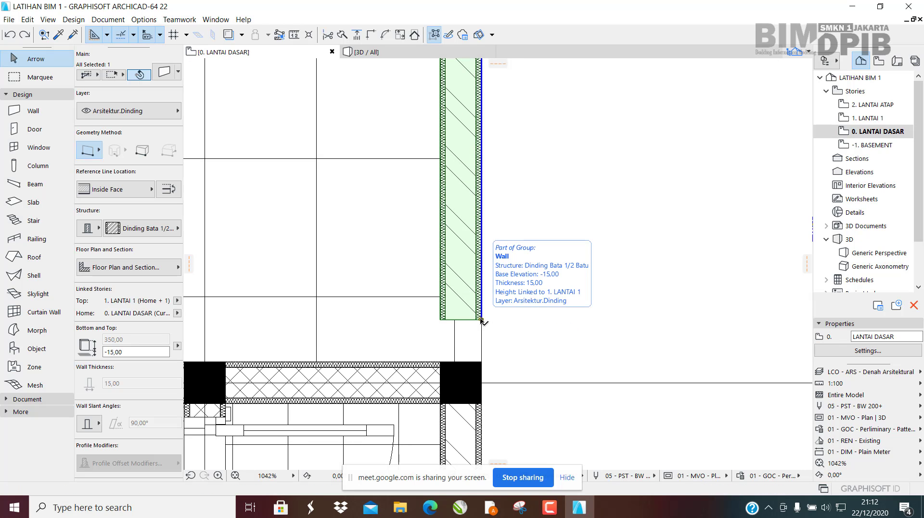
Step: Move the whole outer wall segment above the bathroom down until its lower end sits on grid line 8
click(482, 319)
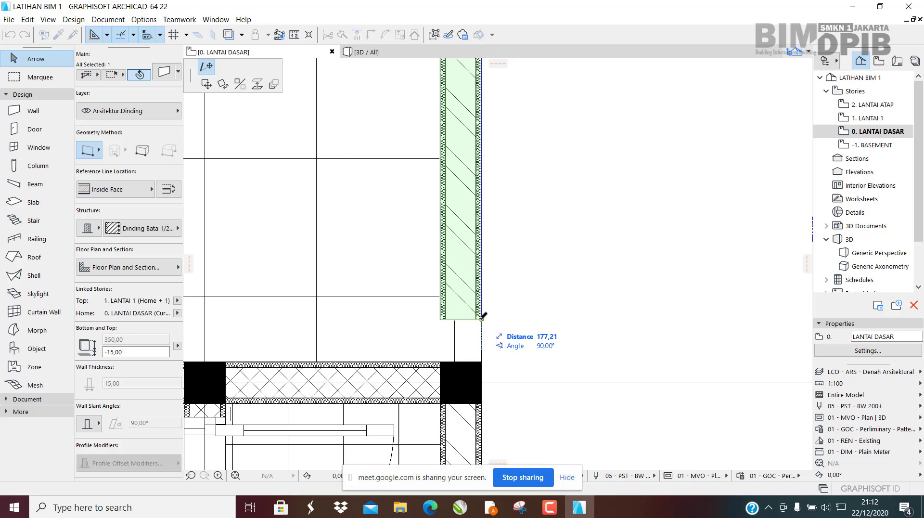
click(205, 85)
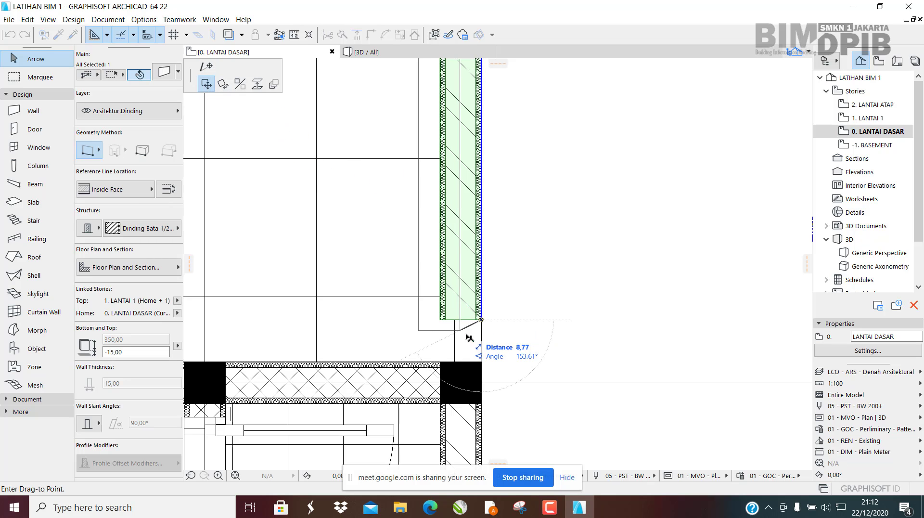
click(482, 362)
scroll(469, 270, down, 5)
scroll(464, 222, up, 8)
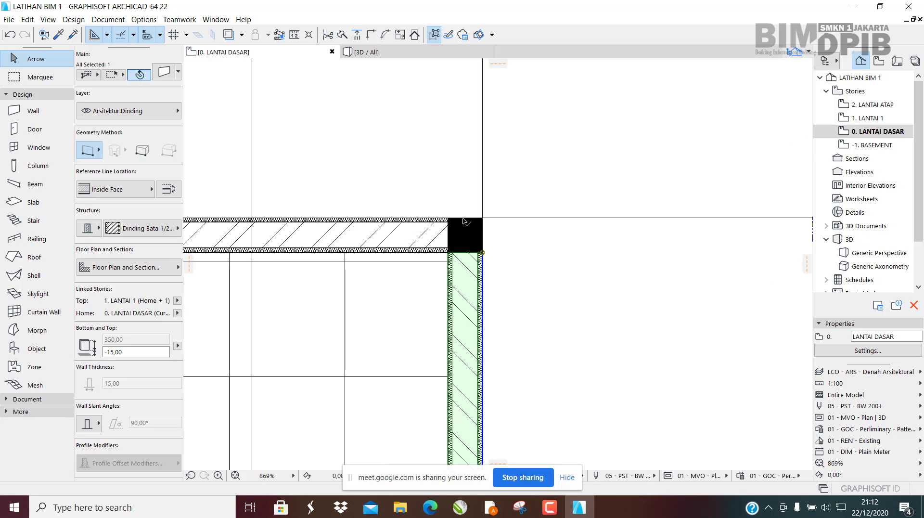
scroll(469, 270, down, 3)
scroll(500, 289, up, 4)
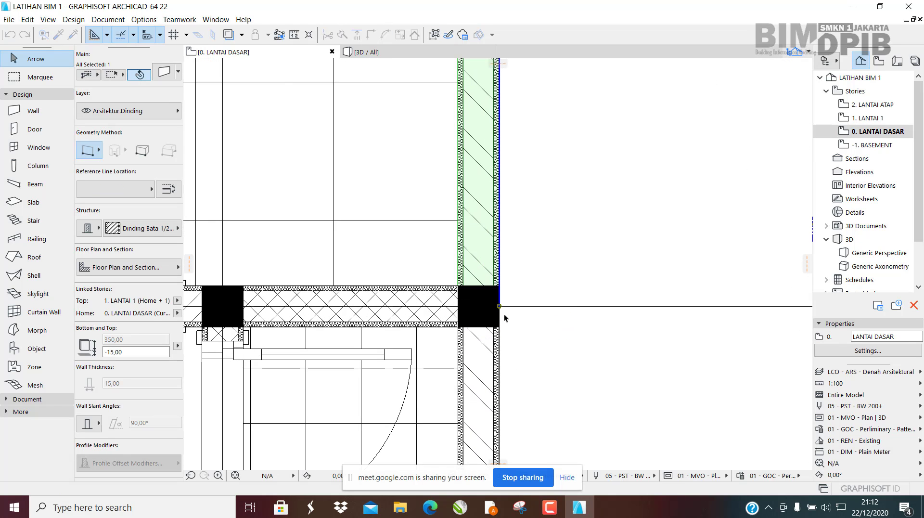
scroll(495, 250, down, 4)
scroll(494, 242, down, 1)
scroll(481, 183, up, 5)
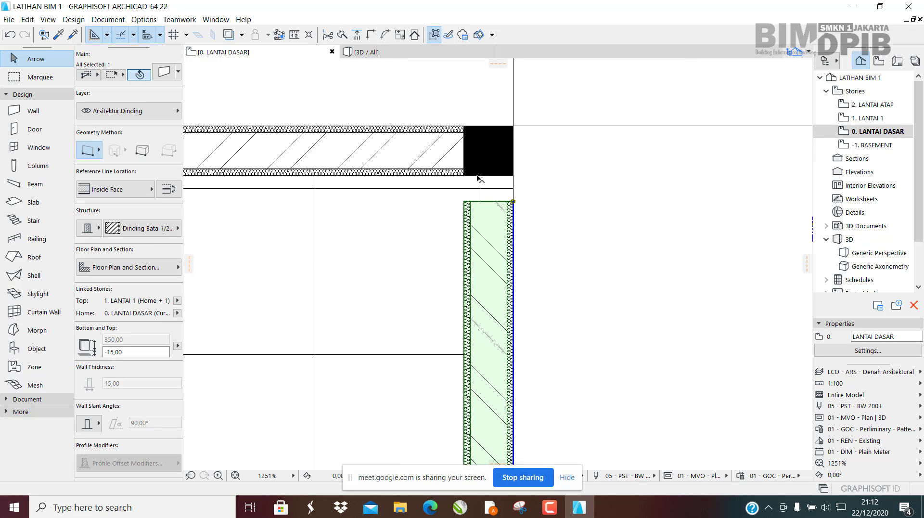
scroll(482, 188, down, 5)
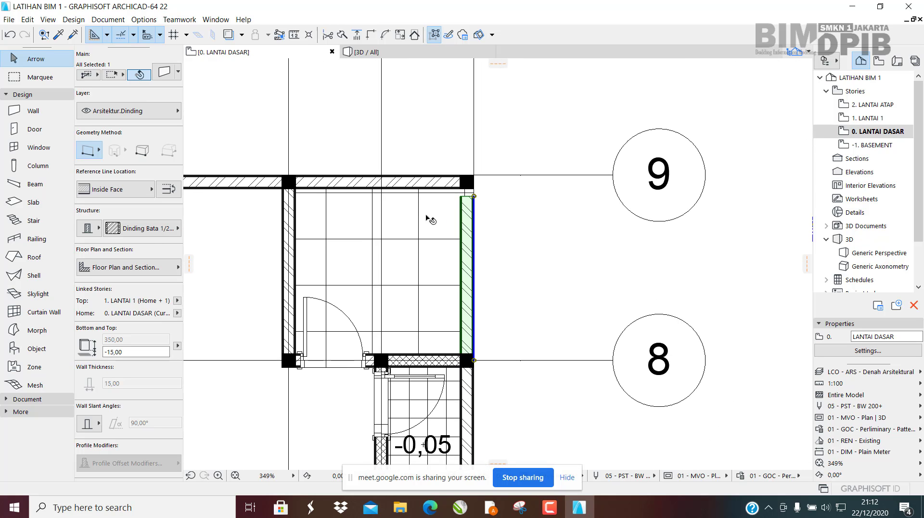
Step: Stretch the upper end of the moved outer wall segment to the column corner on grid line 9
scroll(458, 364, up, 2)
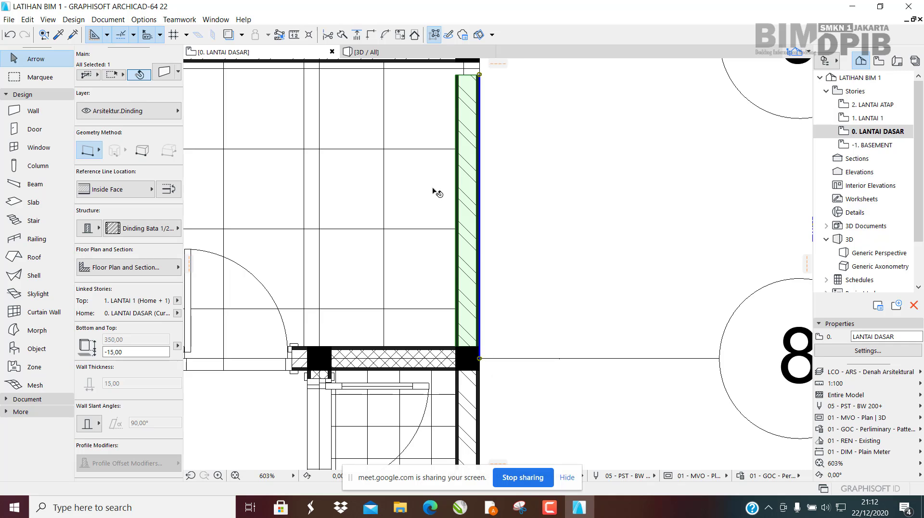
scroll(481, 183, up, 1)
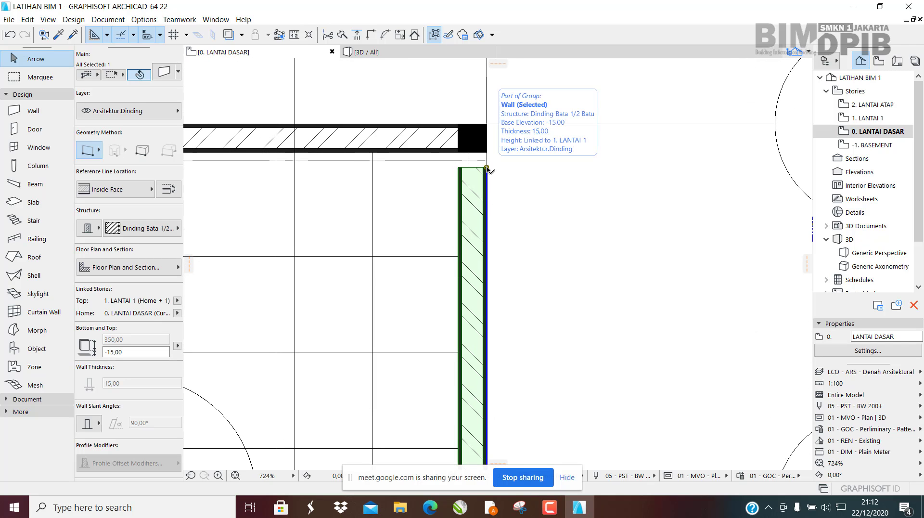
click(487, 168)
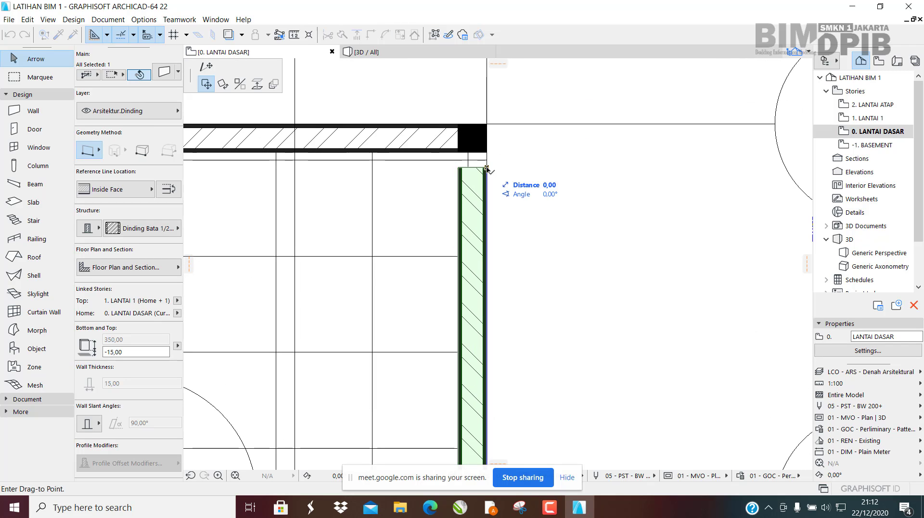
click(206, 69)
middle_drag(486, 184, 469, 249)
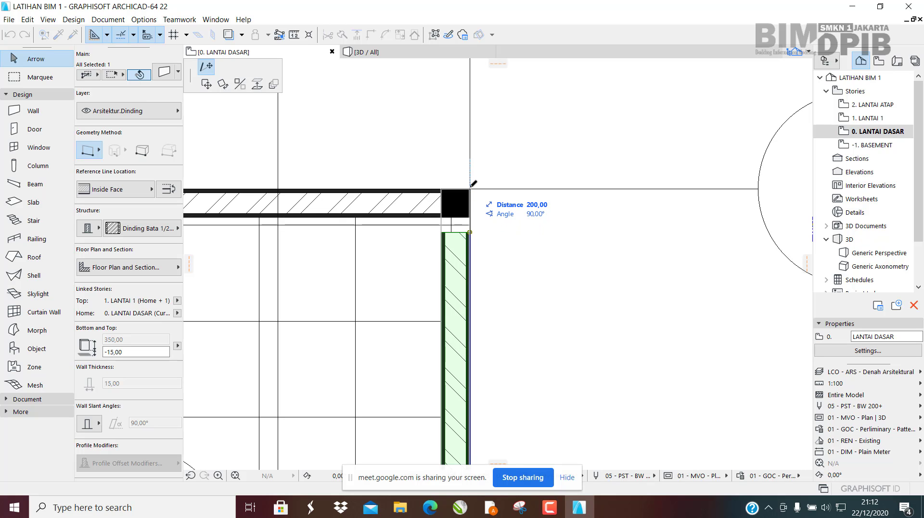
click(473, 183)
Step: Shorten the outer wall segment between grid lines 8 and 9 by stretching its lower end up from grid line 8
scroll(474, 190, down, 4)
scroll(492, 319, up, 6)
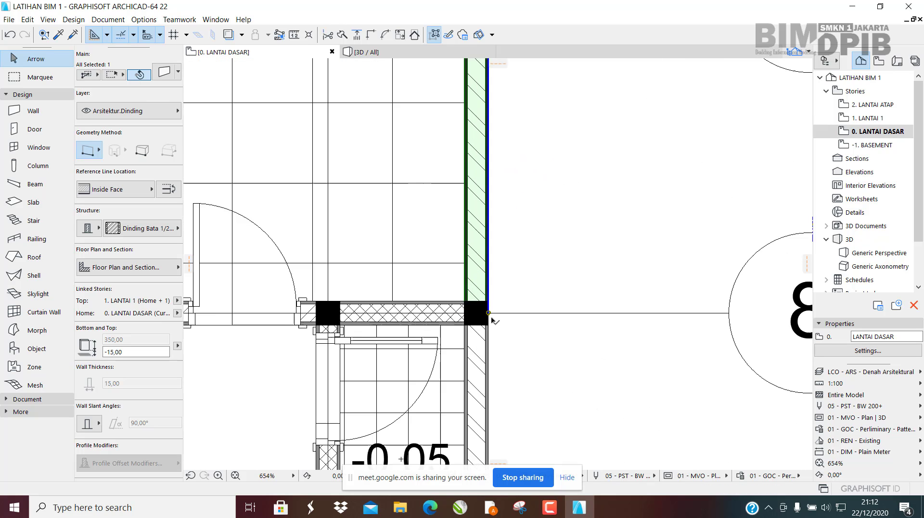
scroll(492, 320, up, 1)
click(488, 313)
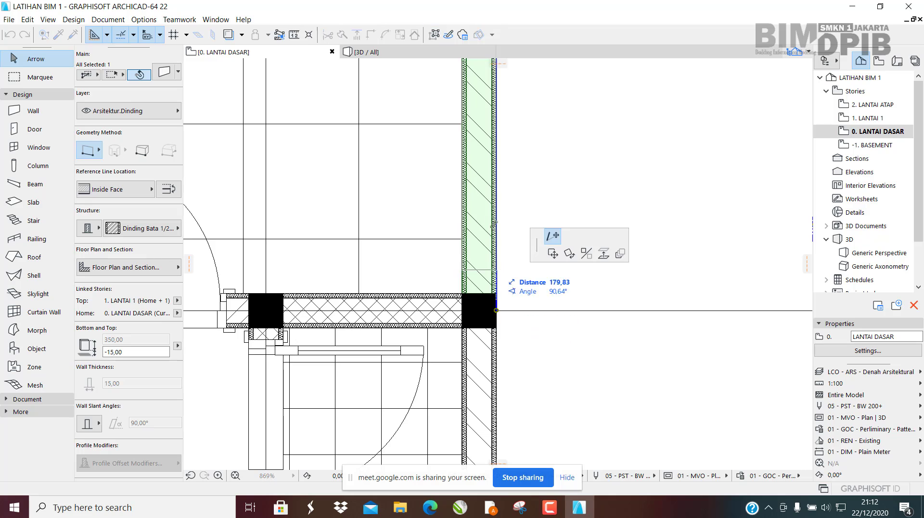
click(497, 133)
scroll(472, 272, down, 2)
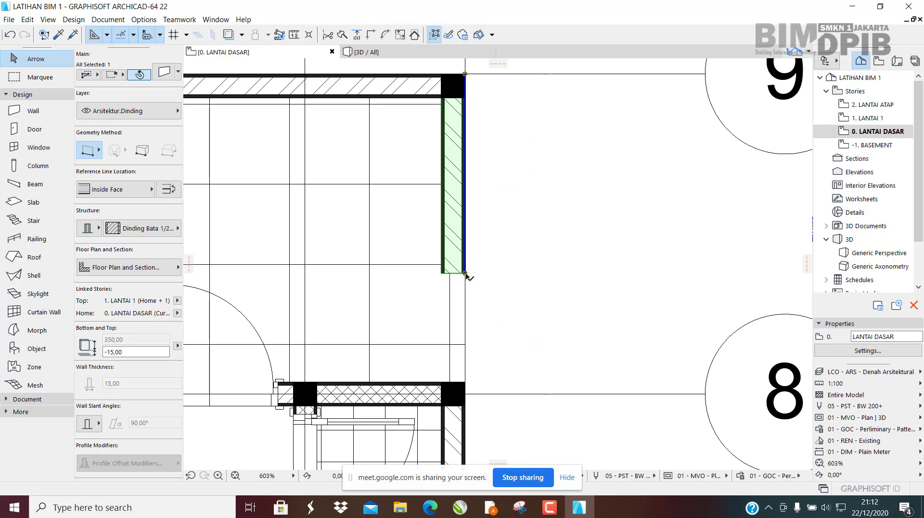
Step: Move the shortened outer wall segment down to grid line 8 without changing its length, and undo the move
click(466, 274)
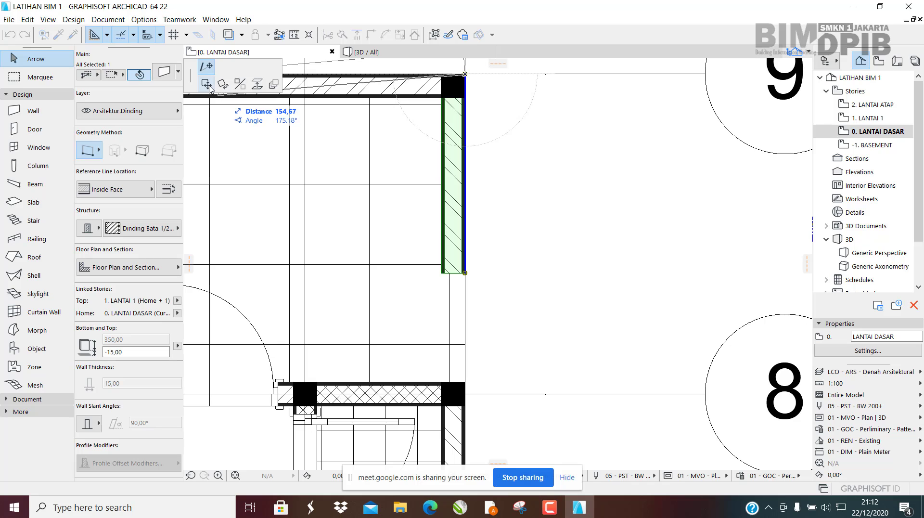
click(209, 85)
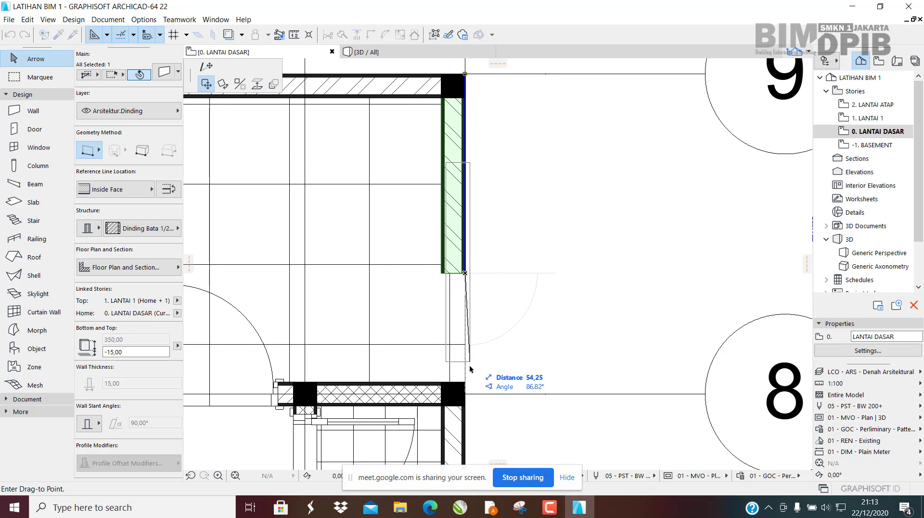
click(465, 395)
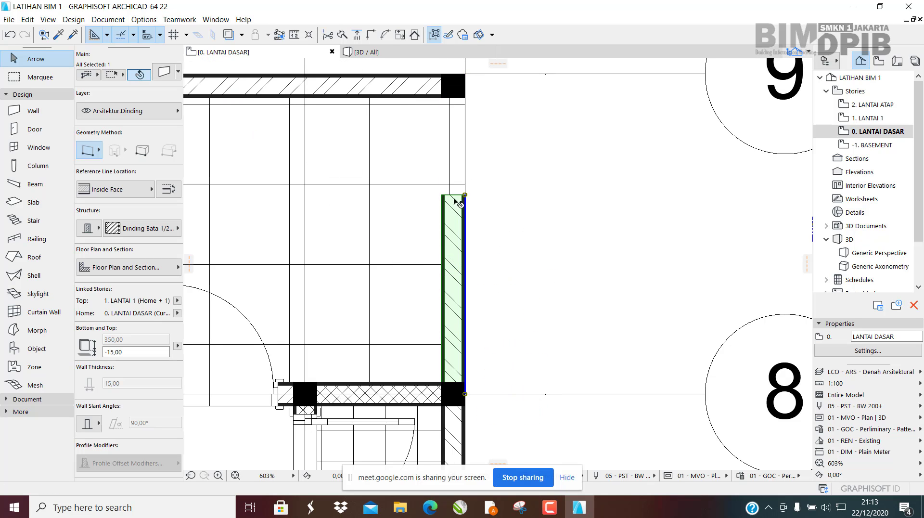
key(ctrl+z)
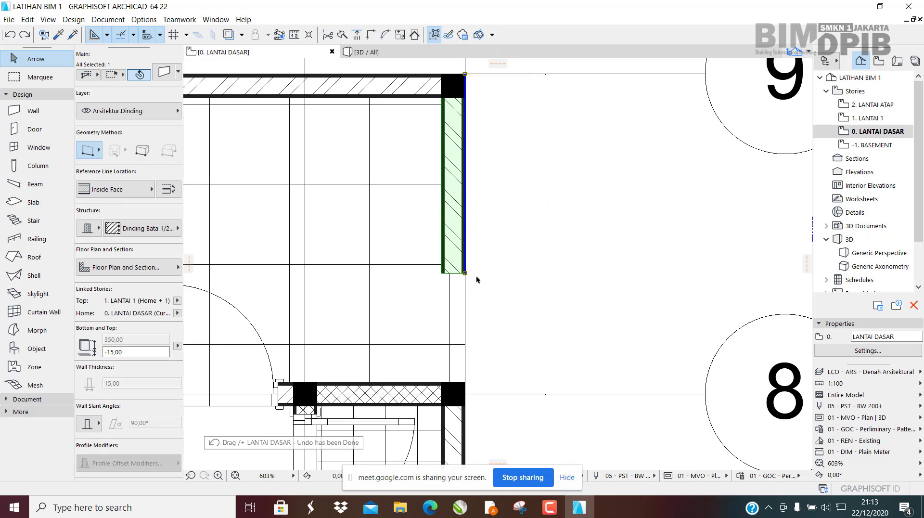
Step: Stretch the lower end of the shortened outer wall segment to the column corner on grid line 8
click(465, 273)
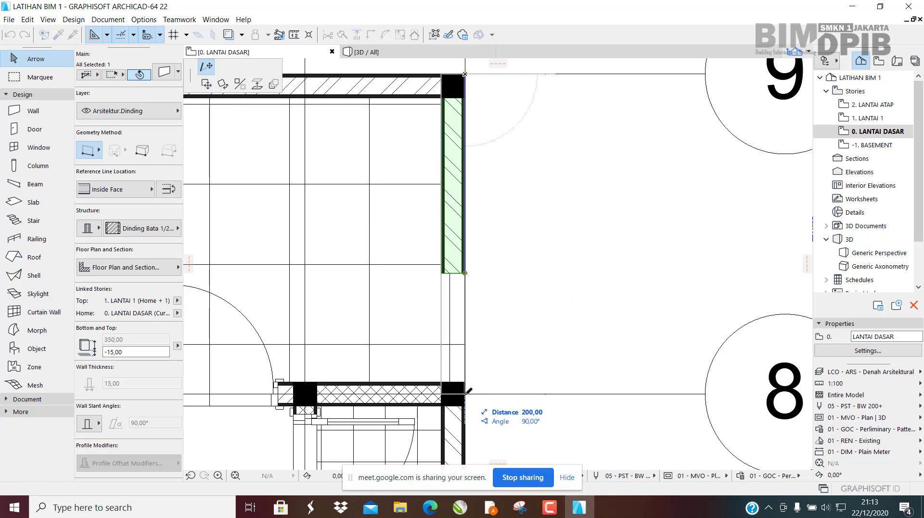
click(466, 394)
scroll(443, 235, down, 3)
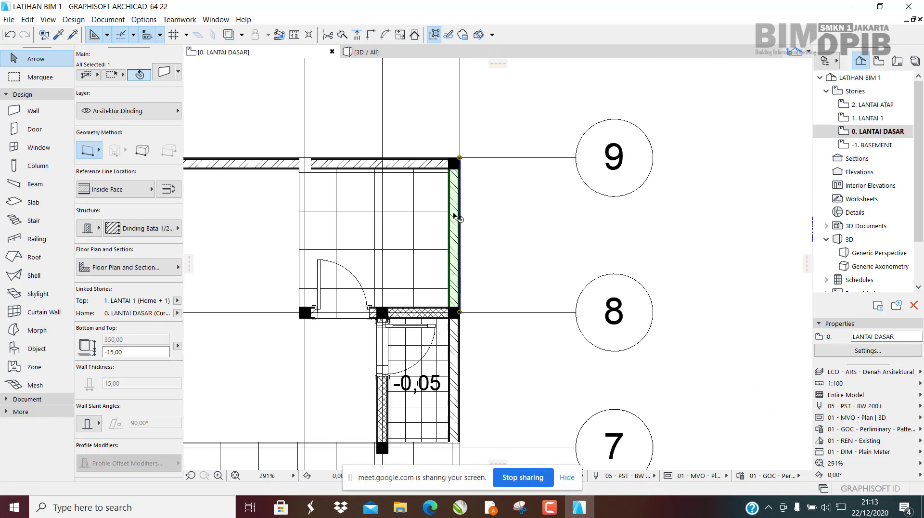
Step: Select the outer wall segments along grid lines 9 to 7 in turn to check how they are divided
click(464, 290)
middle_drag(460, 305, 465, 258)
click(457, 174)
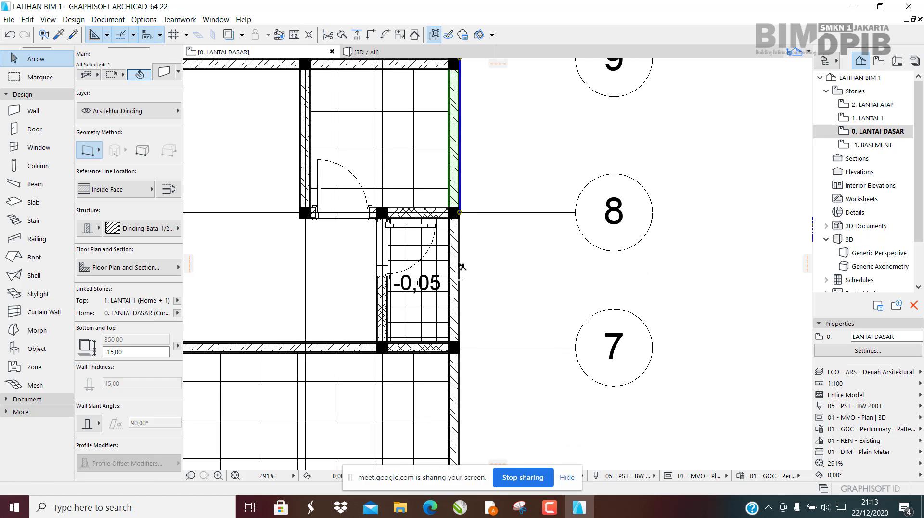
click(462, 313)
click(461, 384)
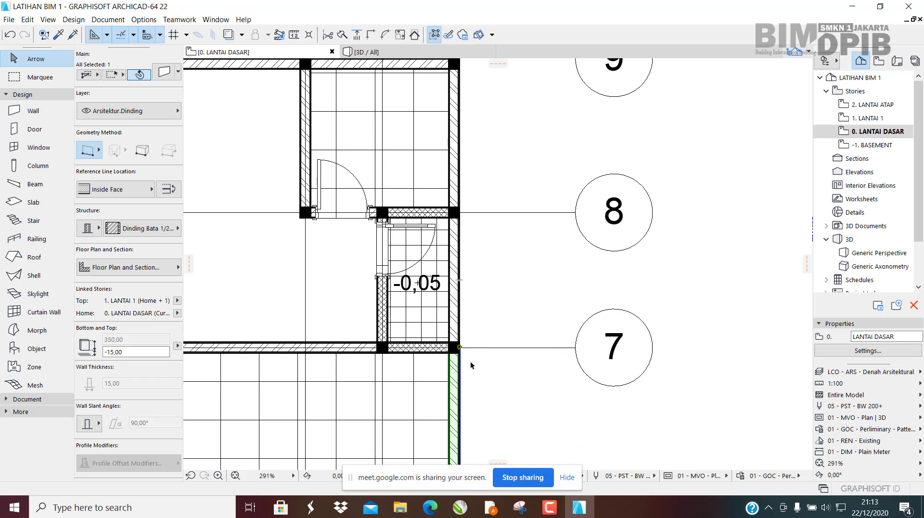
Step: Change the outer wall segment between grid lines 7 and 8 to Dinding Bata Trassram 1/2 Batu
click(458, 292)
click(149, 227)
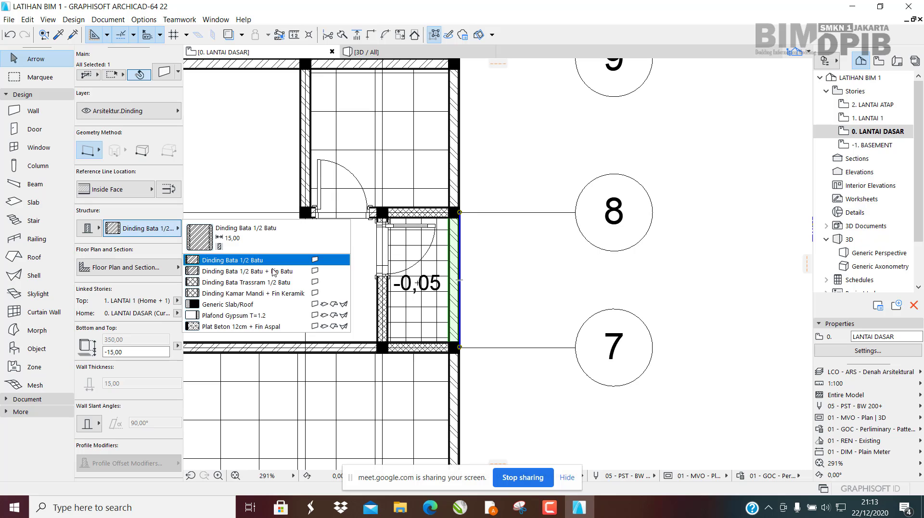
click(250, 282)
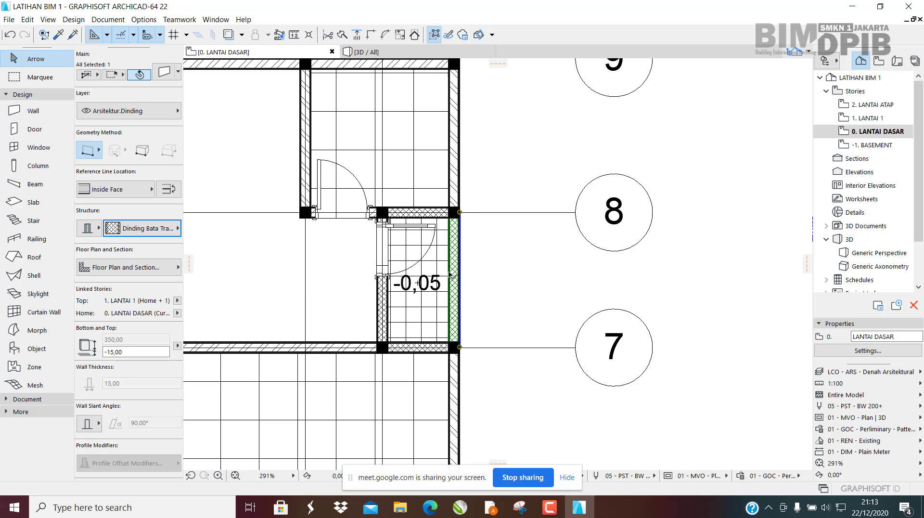
Step: Inspect the walls and column junctions around the bathroom, and select the bathroom wall that contains the door
scroll(451, 260, up, 3)
middle_drag(442, 330, 476, 252)
scroll(472, 281, up, 2)
middle_drag(469, 200, 502, 256)
scroll(346, 280, down, 2)
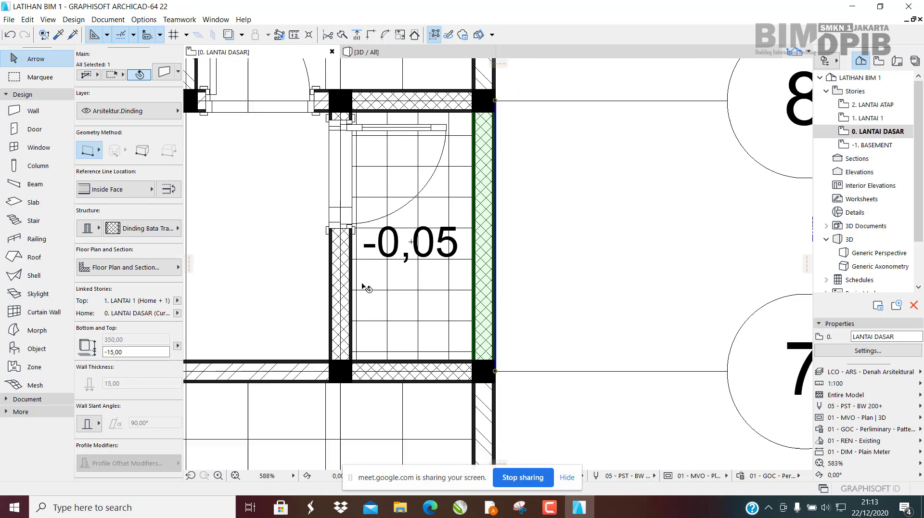
click(339, 274)
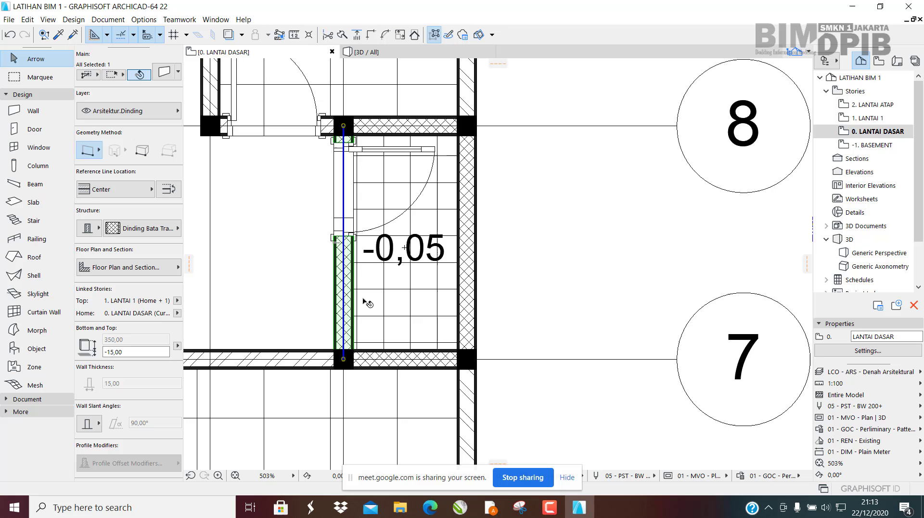
Step: Add the bathroom's other three walls to the selection and set all four to the Dinding Kamar Mandi + Fin Keramik composite
shift+click(391, 364)
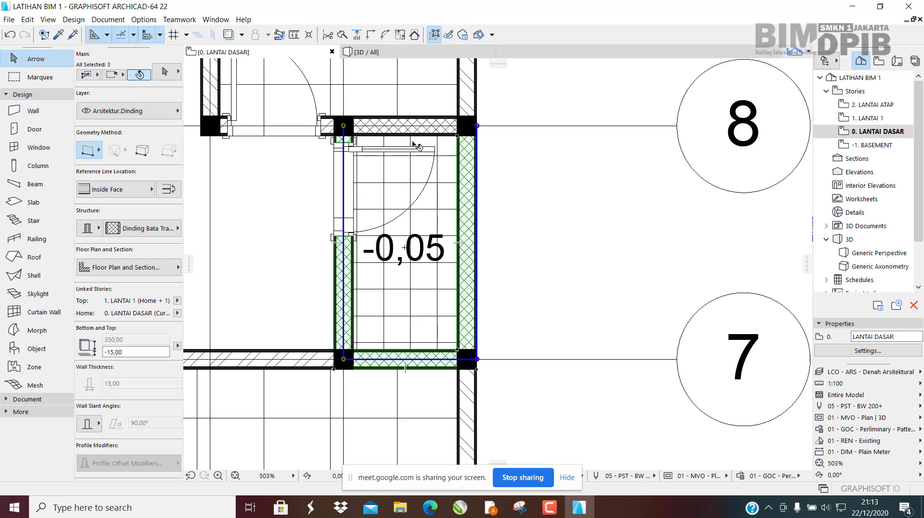
scroll(392, 131, up, 3)
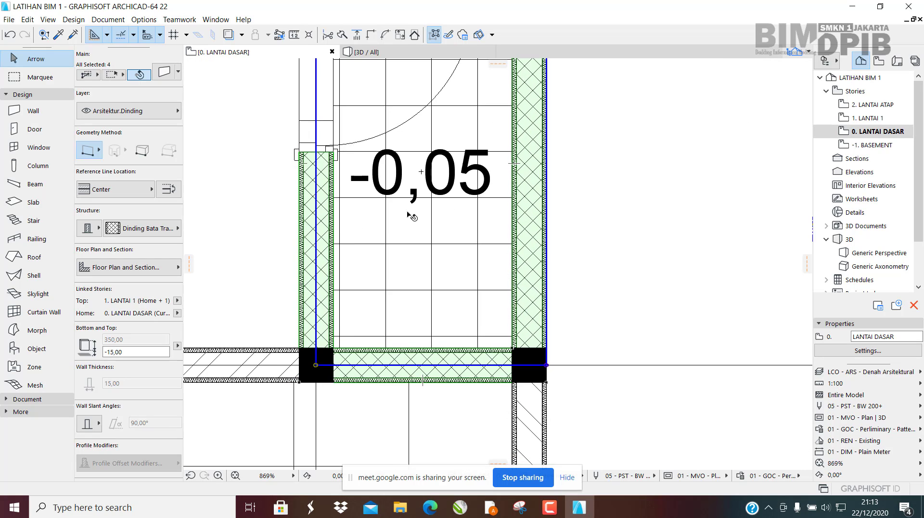
click(142, 229)
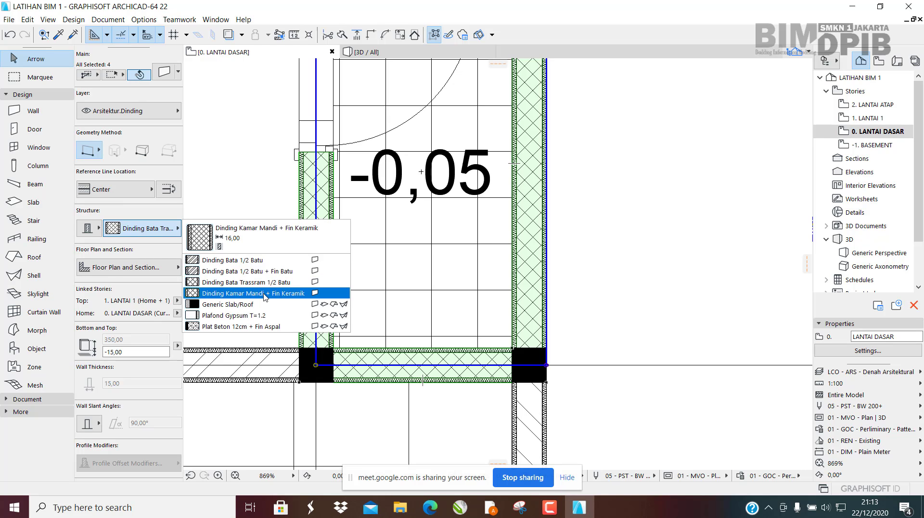
click(300, 294)
middle_drag(370, 232, 334, 198)
key(Escape)
Step: Select the bathroom's door wall and examine its layers and the side on which the ceramic finish lies
click(303, 240)
scroll(305, 243, up, 3)
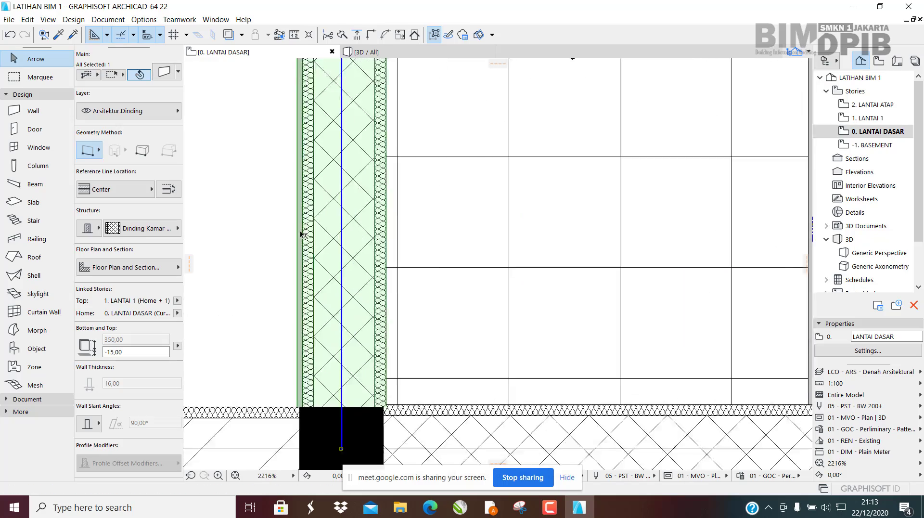
scroll(308, 260, down, 2)
middle_drag(305, 263, 321, 297)
key(Escape)
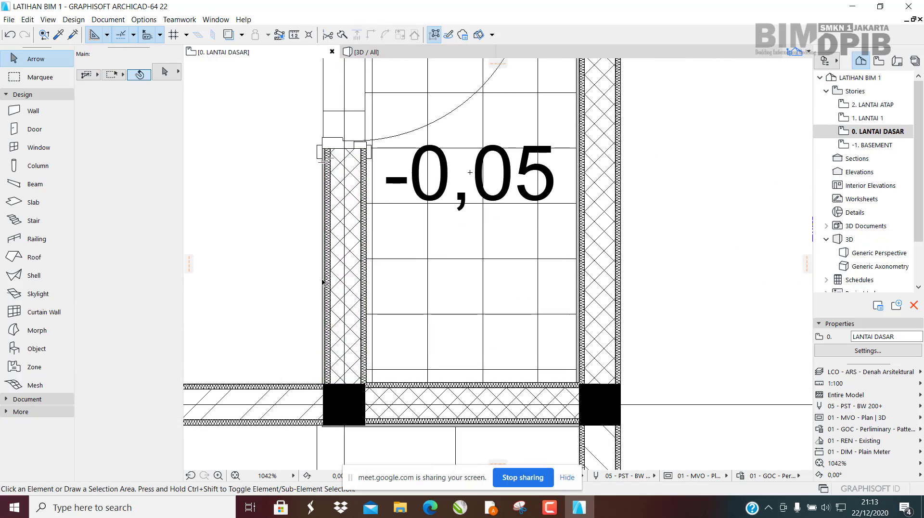
click(327, 278)
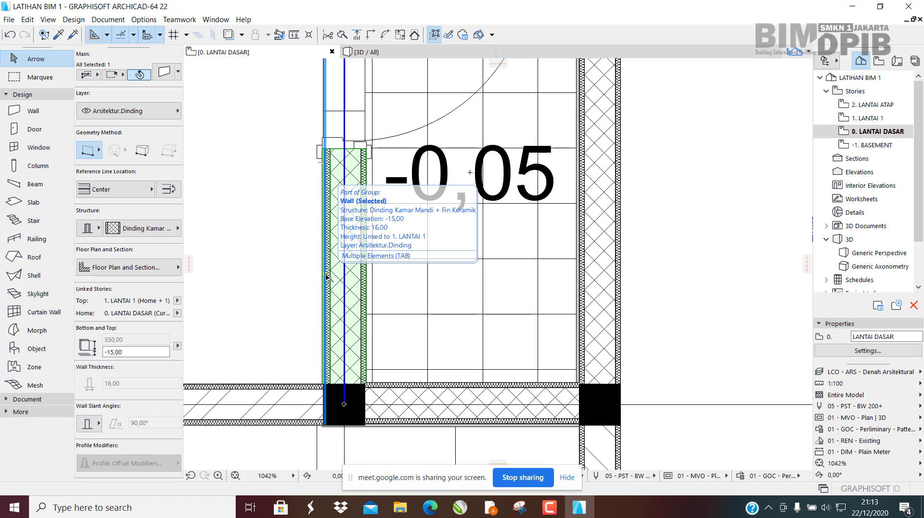
scroll(348, 252, up, 3)
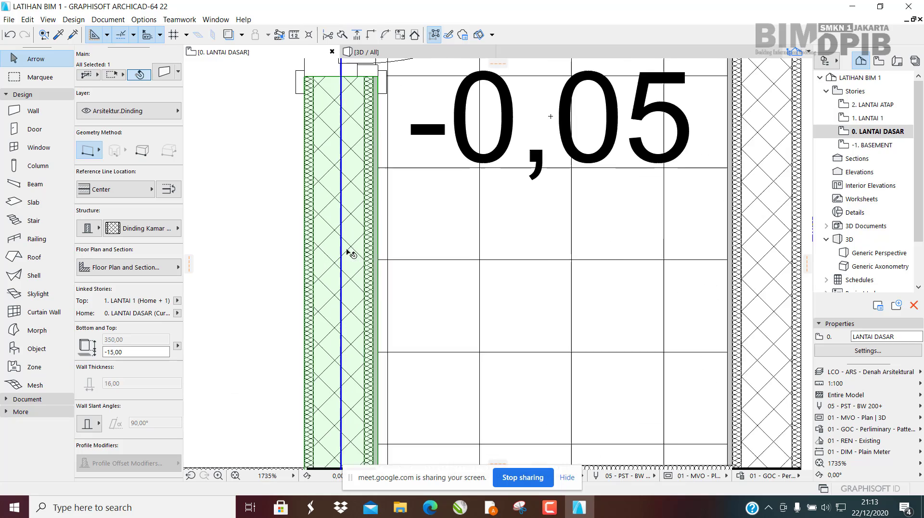
scroll(380, 233, down, 5)
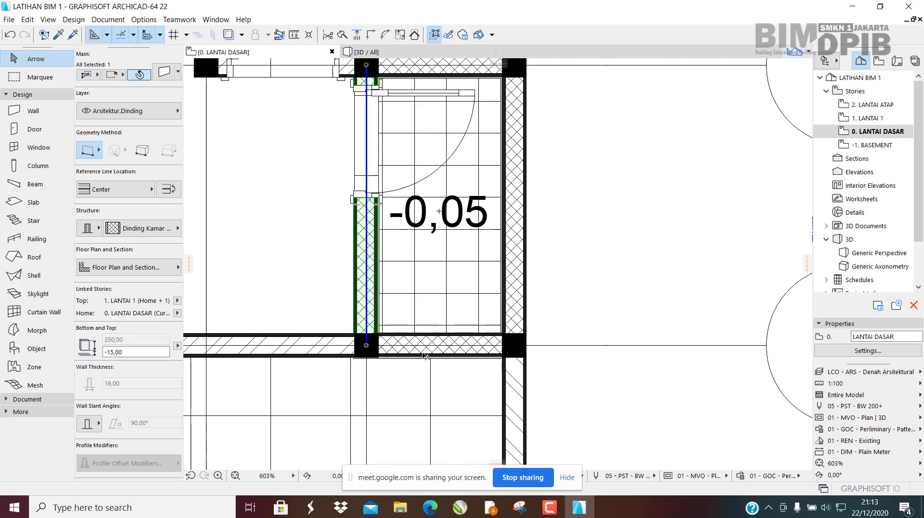
Step: Select the bathroom walls on grid lines 7 and 8 in turn to examine their ceramic finish side and column junctions
click(414, 358)
scroll(417, 360, up, 3)
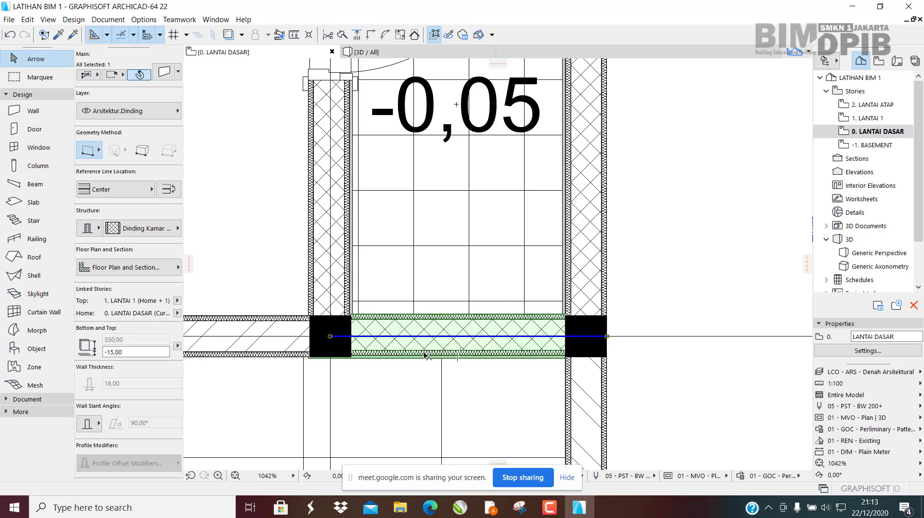
scroll(422, 360, up, 1)
middle_drag(462, 335, 427, 382)
middle_drag(495, 375, 454, 455)
scroll(491, 388, down, 4)
middle_drag(517, 271, 512, 309)
scroll(508, 230, up, 3)
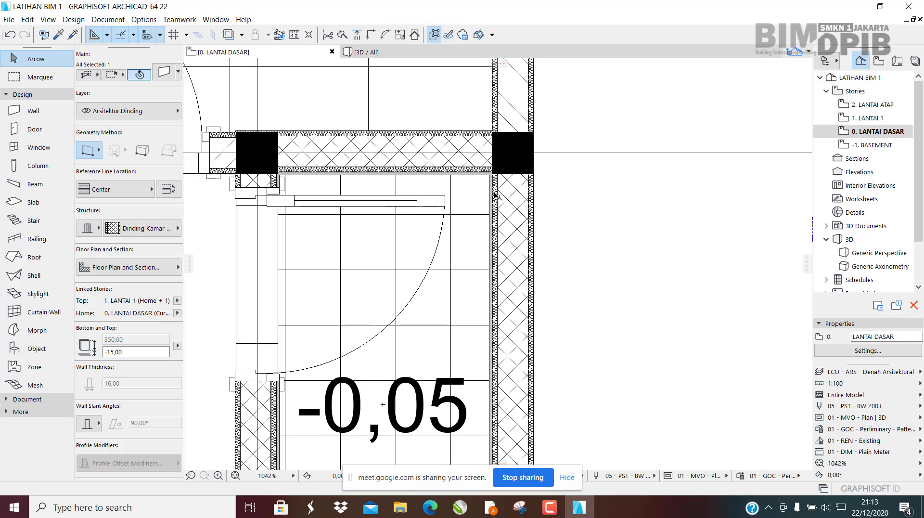
scroll(495, 195, up, 7)
scroll(493, 139, down, 6)
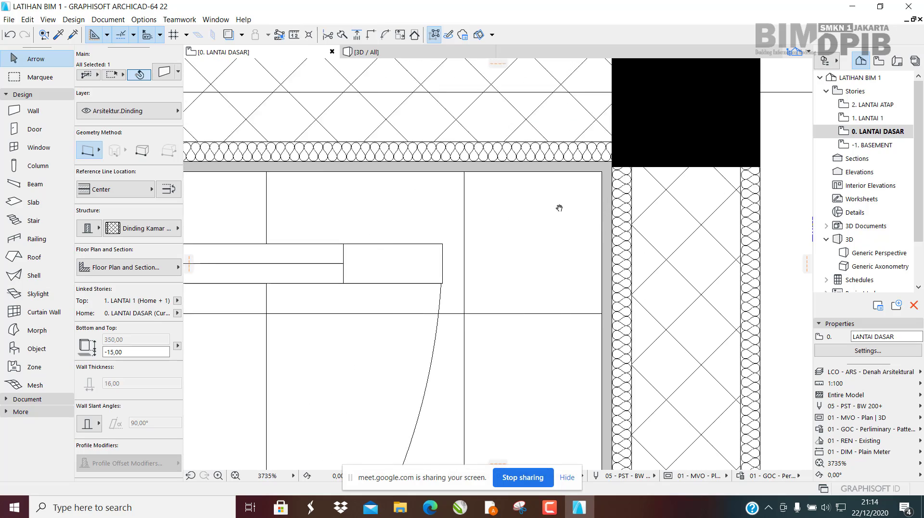
click(417, 170)
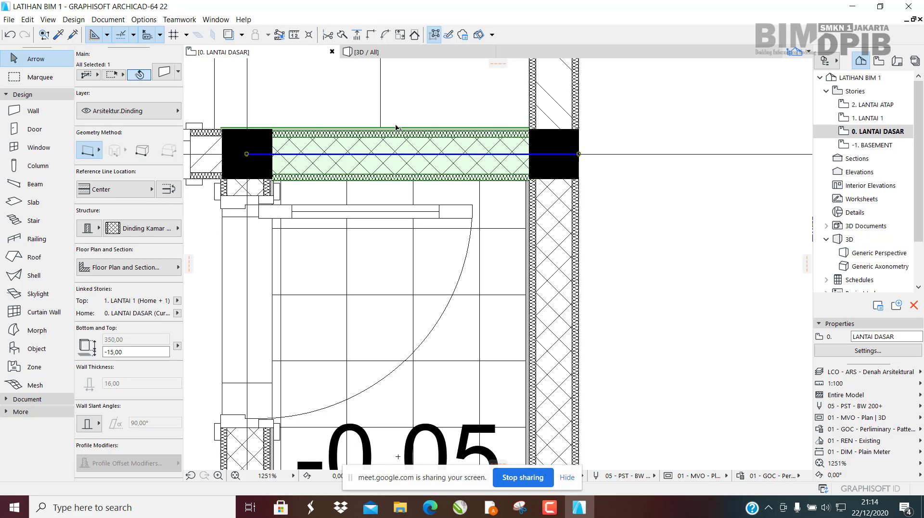
scroll(533, 186, down, 2)
key(Escape)
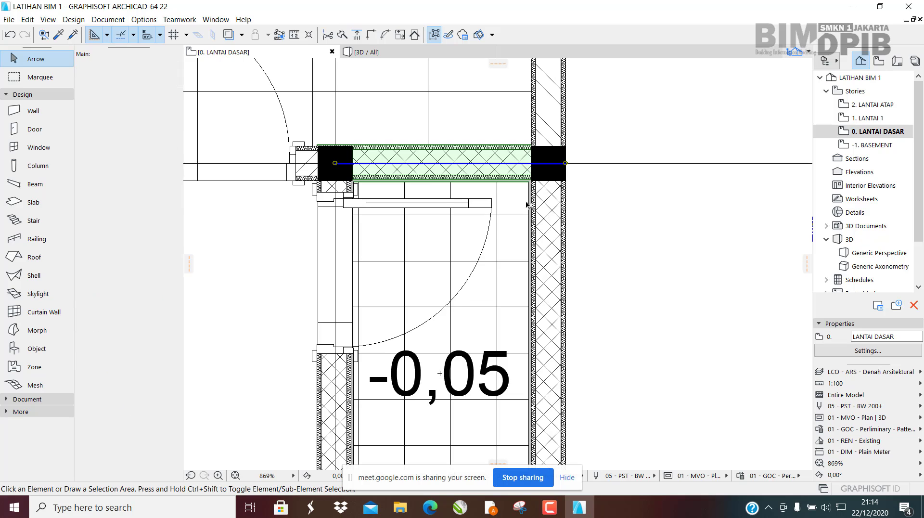
Step: Select the outer bathroom wall between grid lines 7 and 8 and reapply the Dinding Kamar Mandi + Fin Keramik composite
scroll(530, 208, up, 1)
middle_drag(540, 219, 548, 184)
scroll(550, 175, up, 1)
scroll(553, 176, up, 1)
click(555, 187)
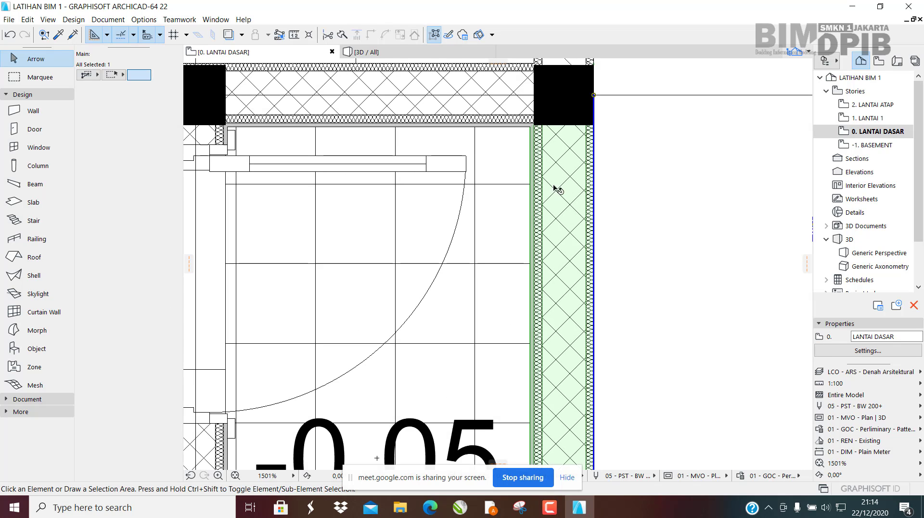
click(144, 234)
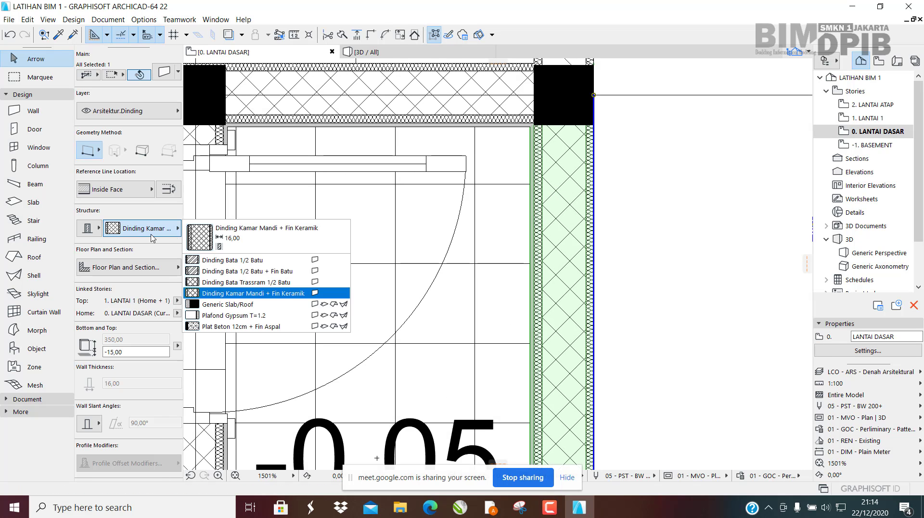
click(236, 295)
key(Escape)
Step: Review the ground floor plan, comparing the walls of the finished bathroom with those of the second bathroom
scroll(516, 212, down, 5)
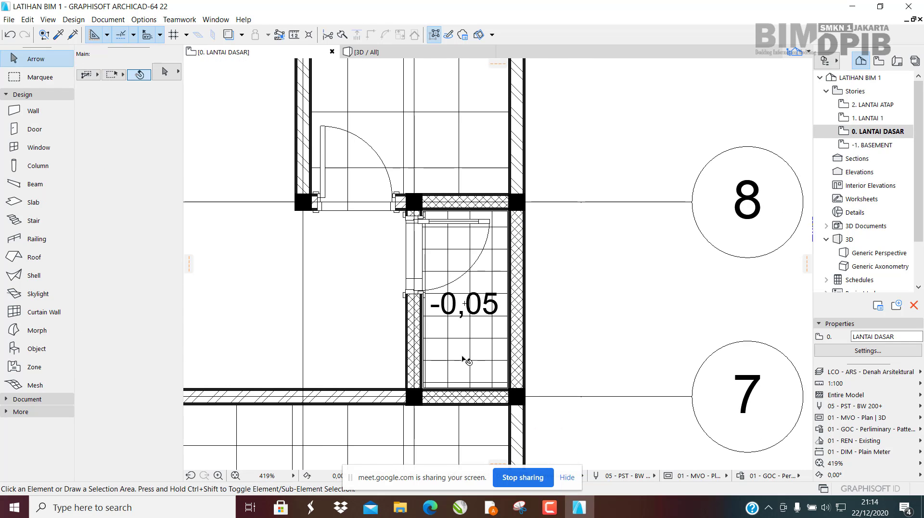
scroll(587, 252, down, 6)
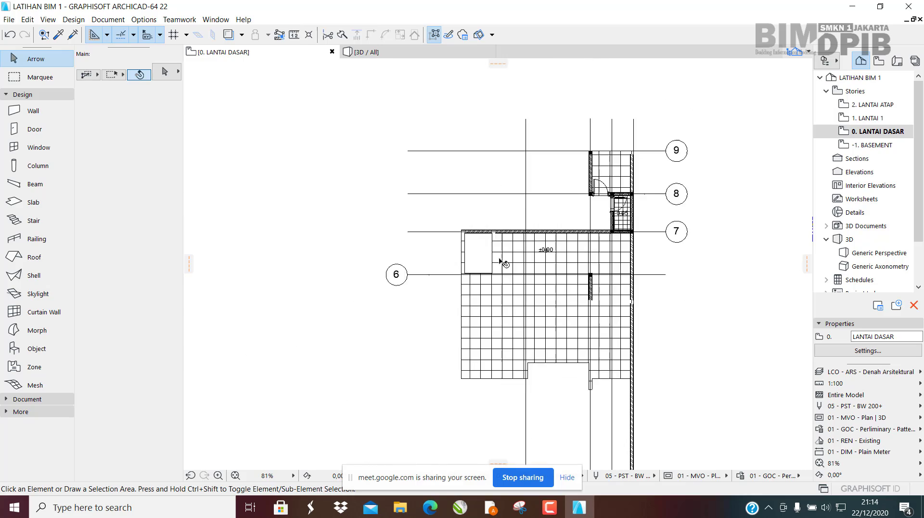
scroll(501, 262, up, 4)
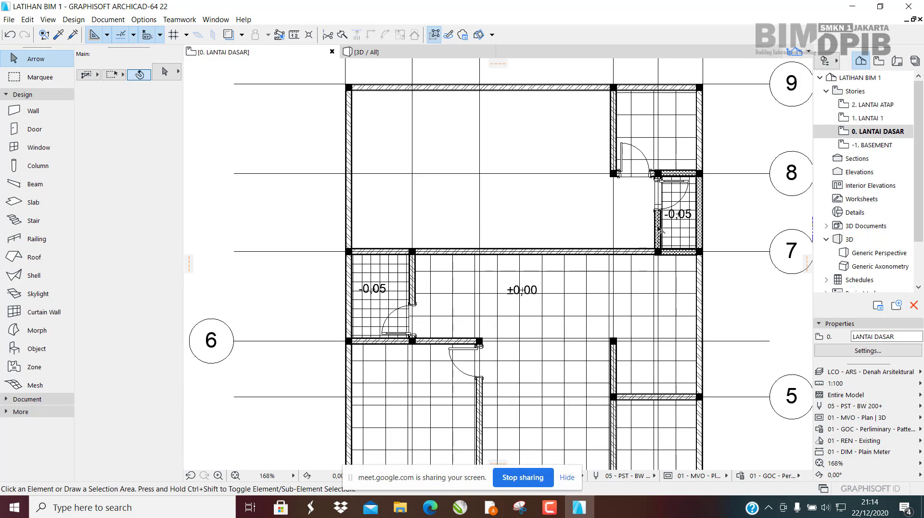
scroll(436, 296, up, 3)
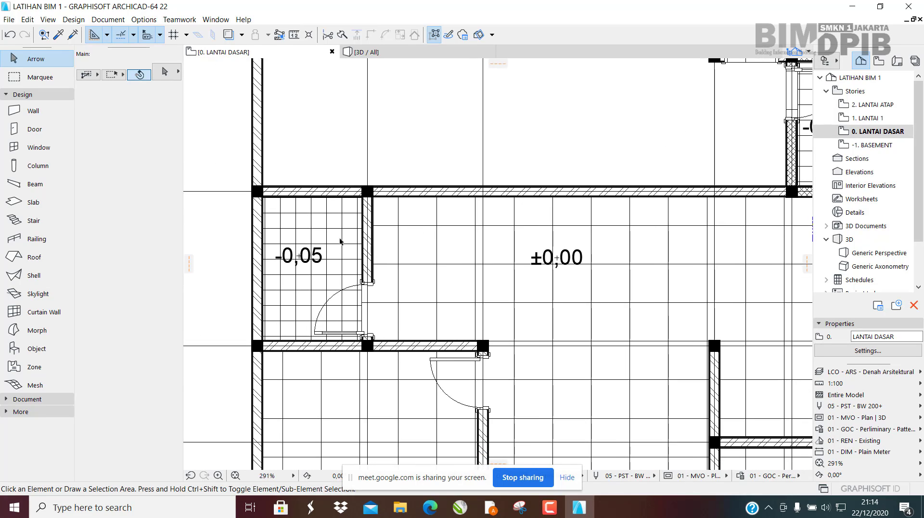
scroll(423, 268, down, 3)
scroll(423, 268, down, 1)
scroll(326, 260, up, 5)
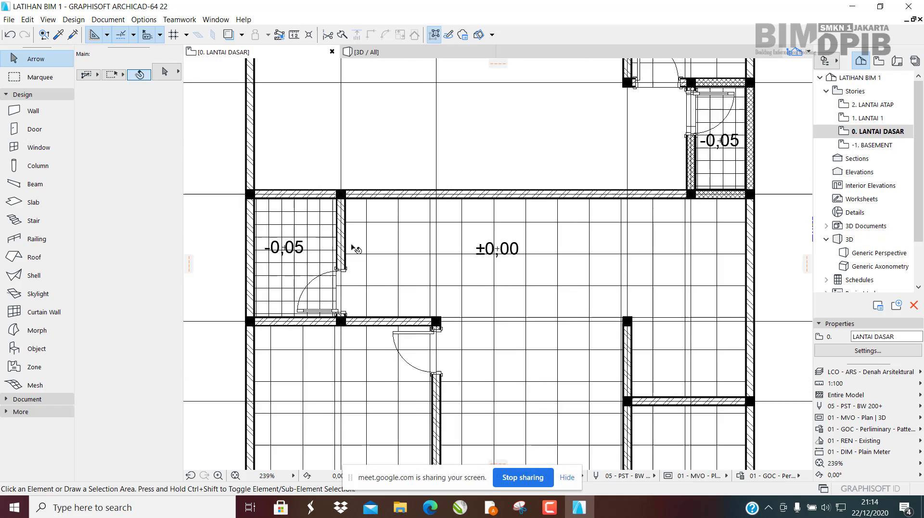
scroll(345, 275, down, 3)
scroll(344, 275, down, 3)
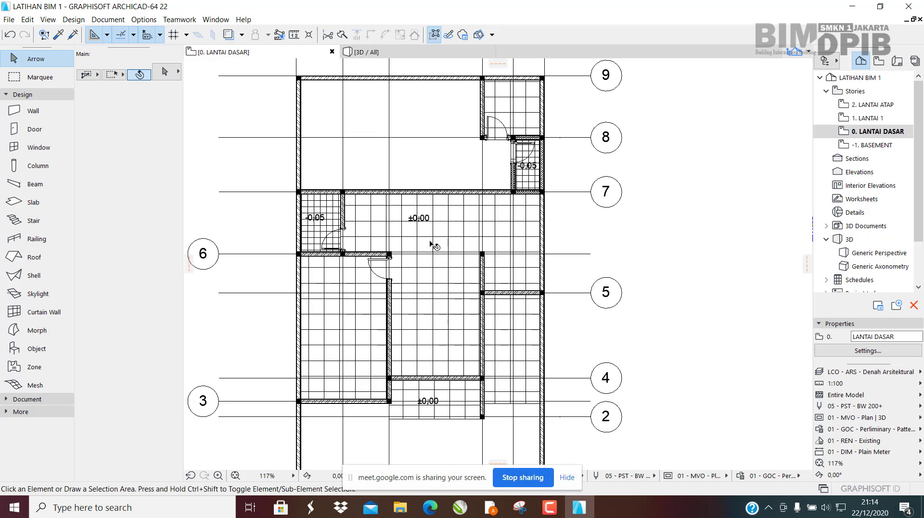
scroll(435, 246, down, 3)
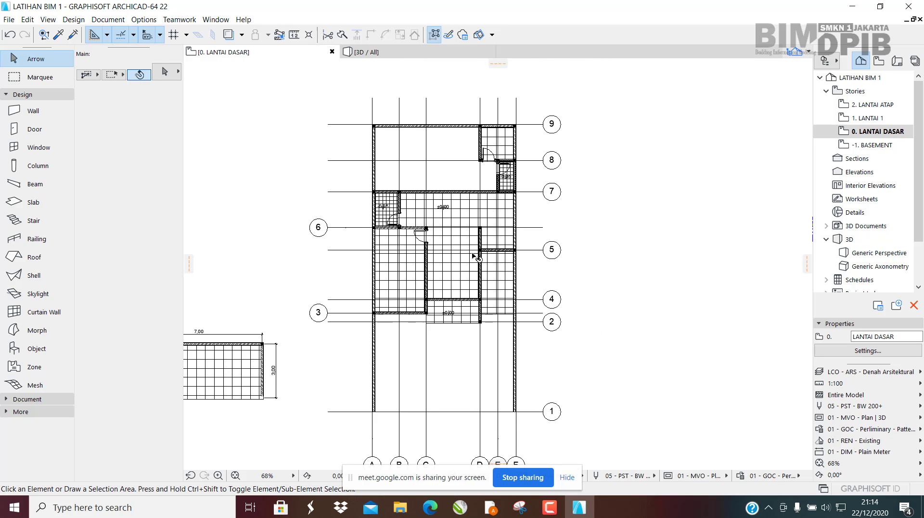
scroll(477, 258, up, 2)
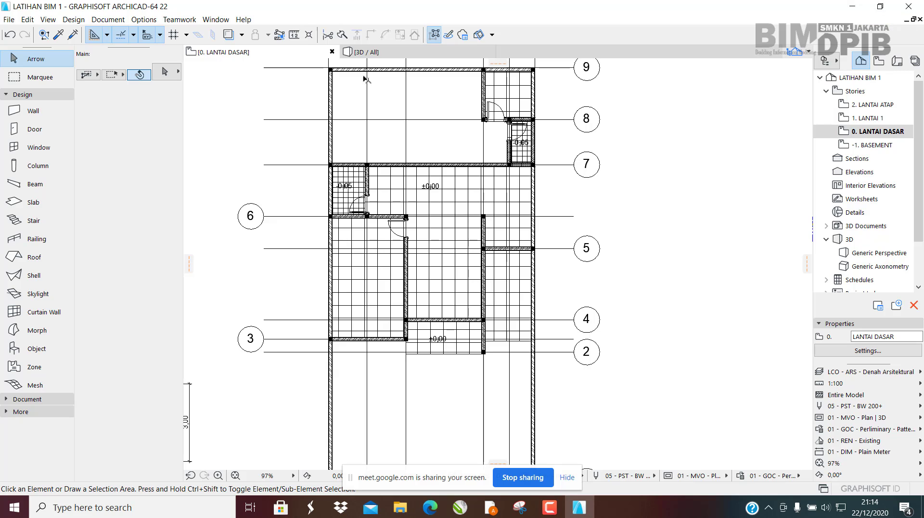
Step: Save the project
click(8, 20)
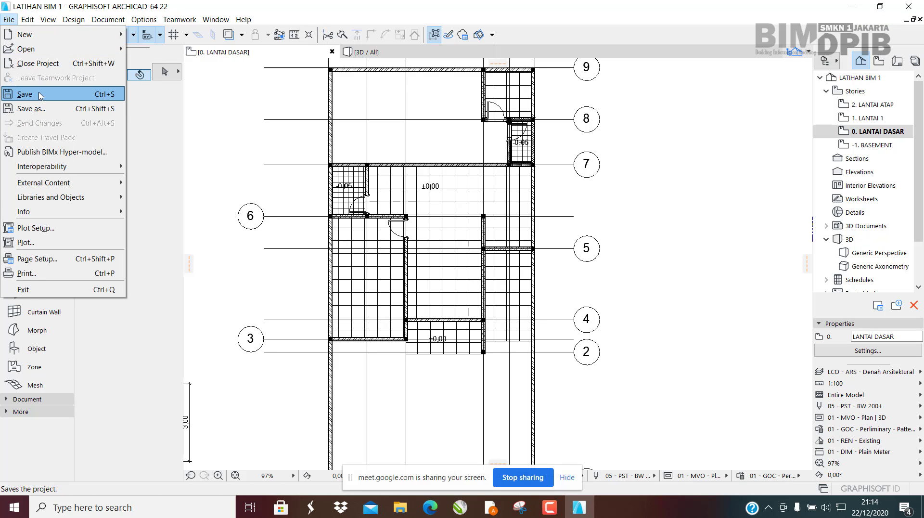
click(41, 95)
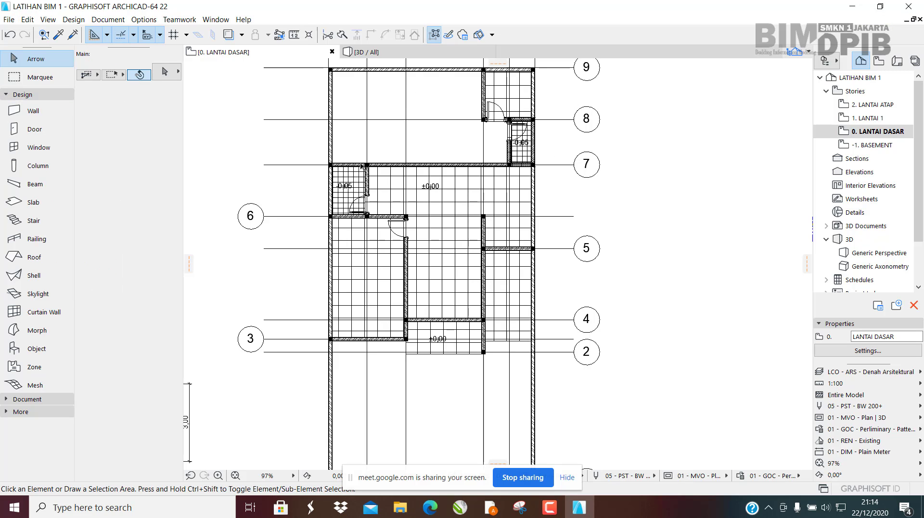
Step: Examine the outer wall between grid lines 7 and 9 and the second bathroom's door and wall junctions
scroll(361, 166, up, 8)
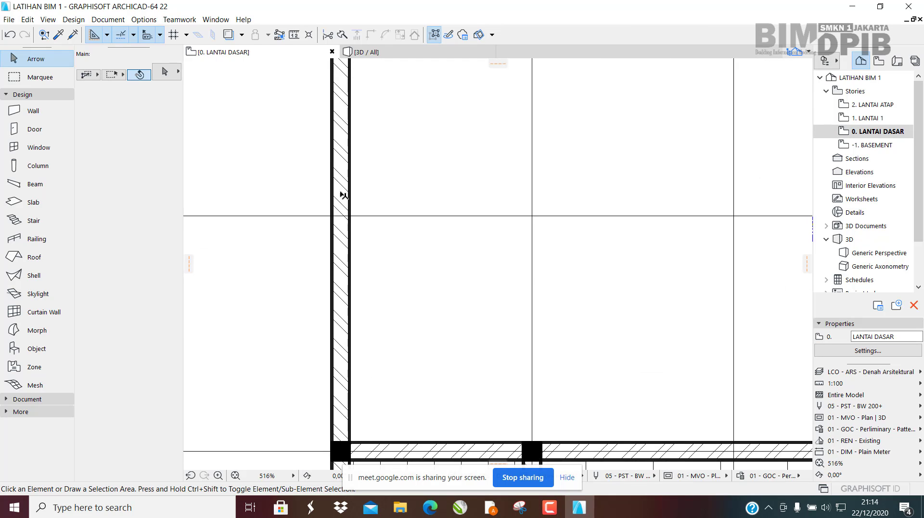
scroll(340, 228, up, 2)
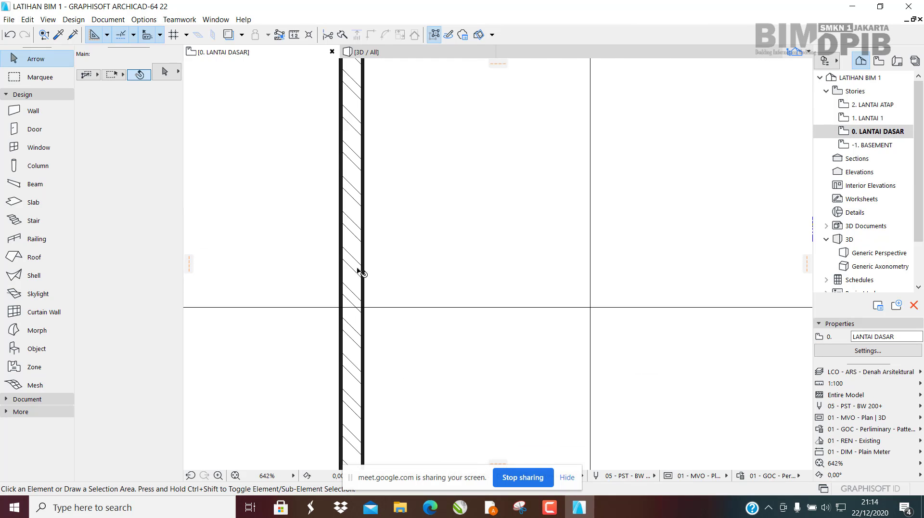
scroll(372, 245, down, 5)
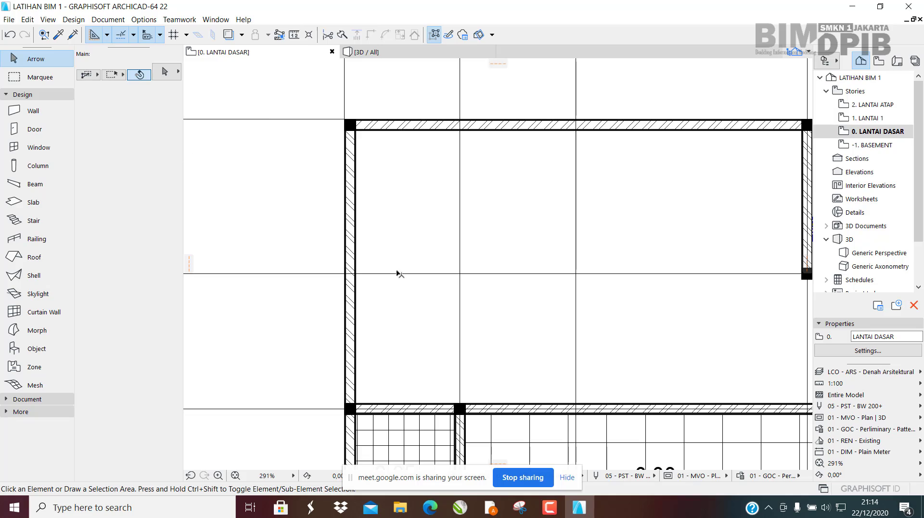
middle_drag(385, 299, 348, 330)
scroll(351, 231, down, 1)
scroll(347, 227, up, 3)
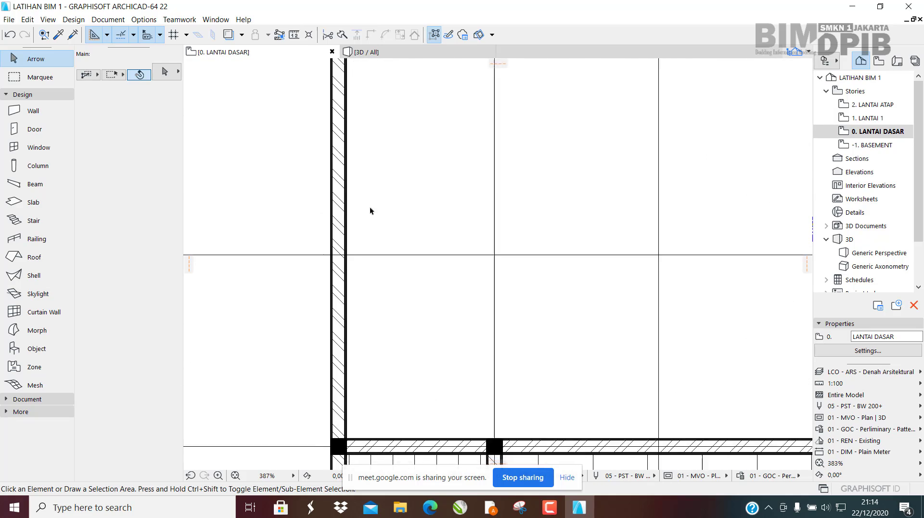
scroll(395, 202, down, 3)
scroll(381, 289, up, 6)
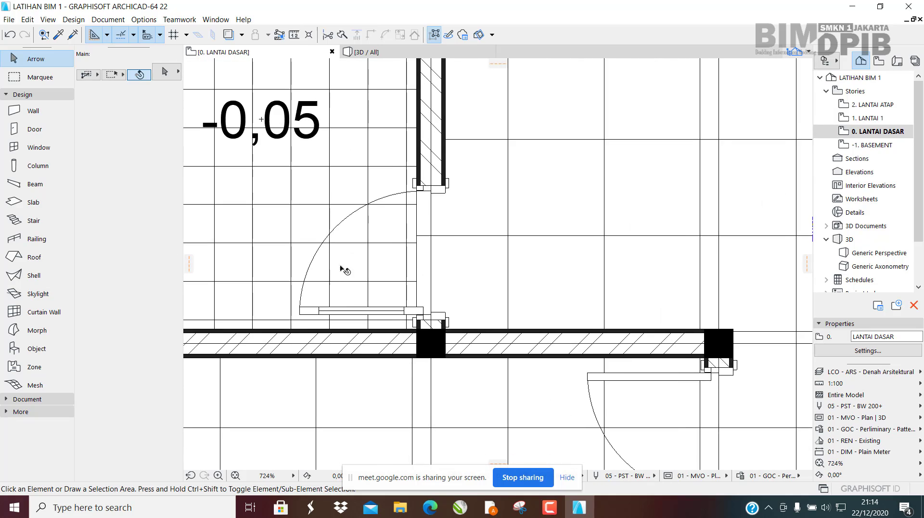
scroll(345, 269, down, 14)
Step: Select the main floor slab to check its extent across the plan, and deselect it
click(483, 228)
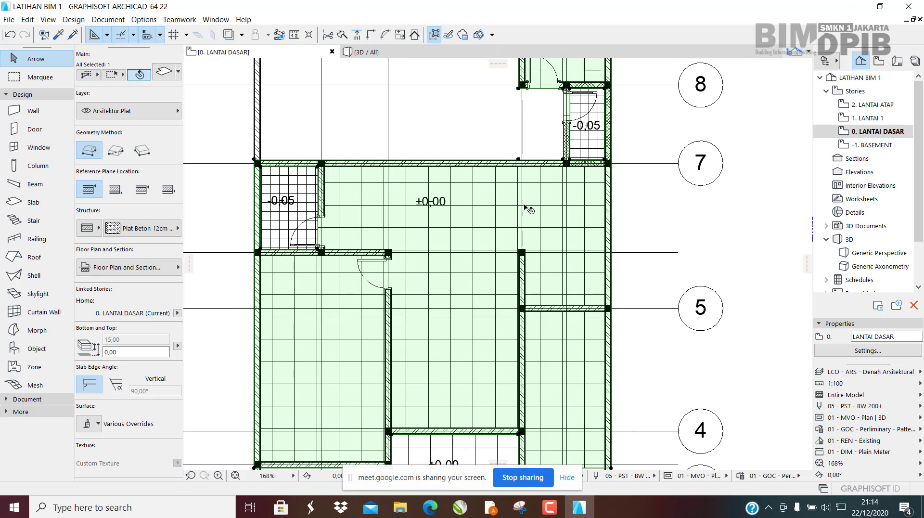
middle_drag(474, 256, 436, 342)
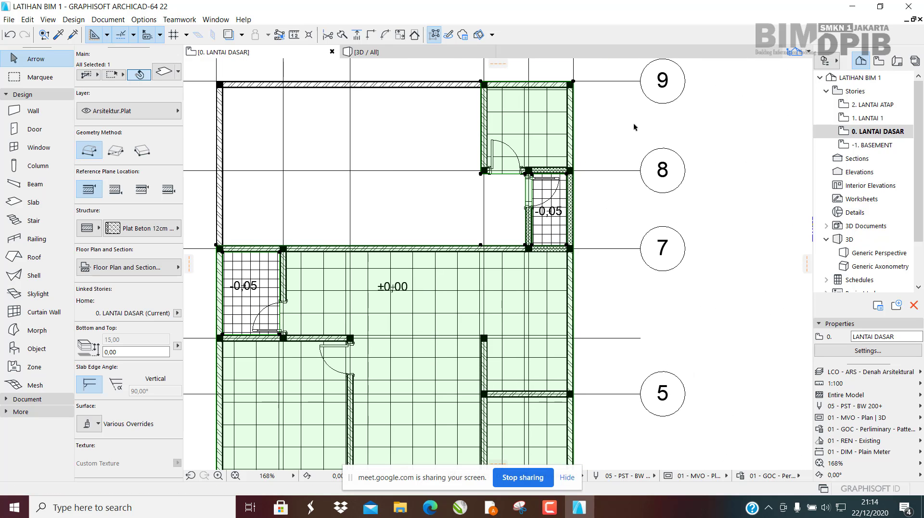
scroll(496, 187, down, 8)
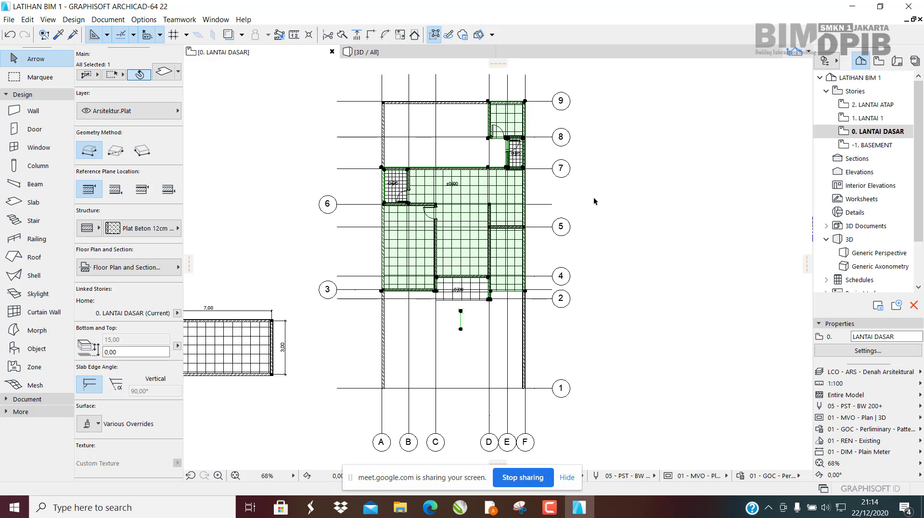
click(565, 208)
scroll(467, 217, up, 7)
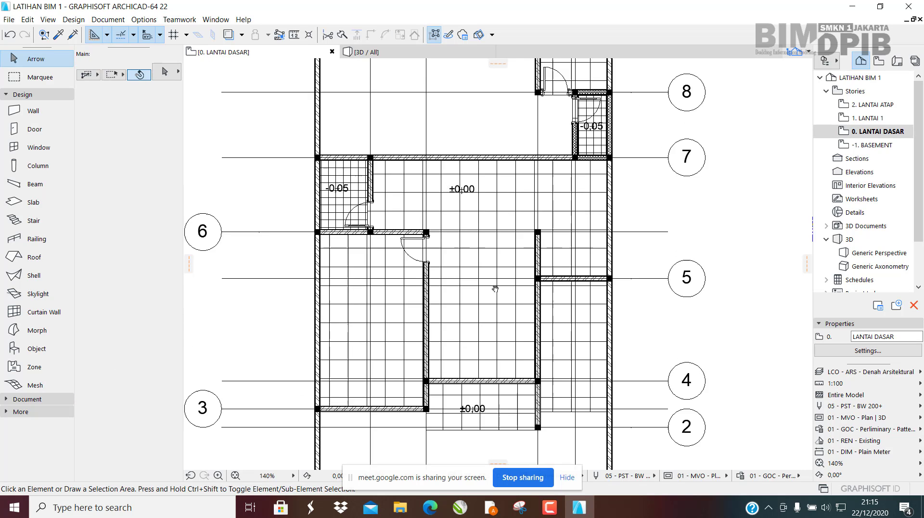
scroll(501, 253, down, 4)
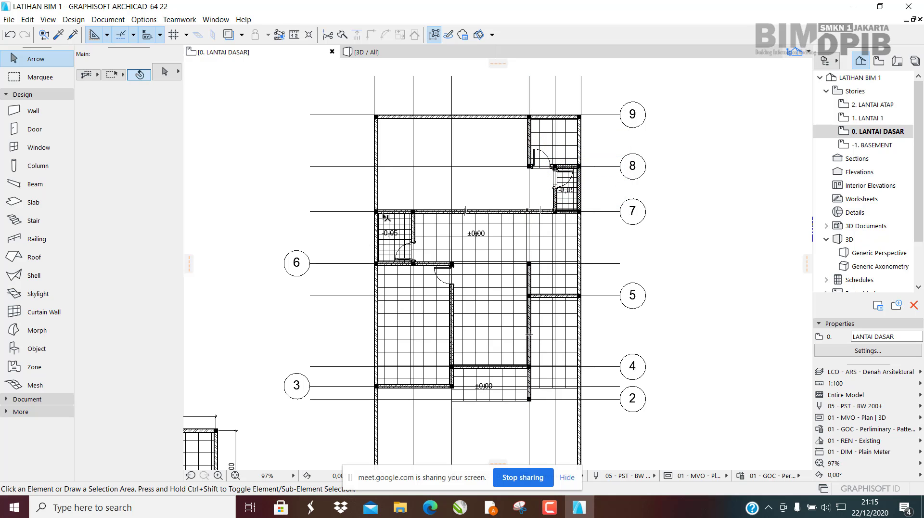
Step: Save the LATIHAN BIM 1 project and close the program
scroll(377, 247, down, 2)
scroll(476, 258, up, 3)
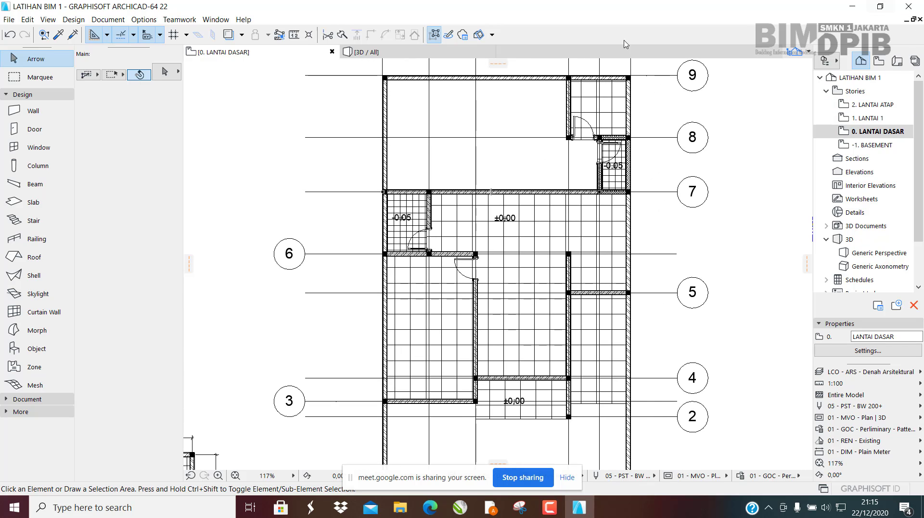
click(10, 21)
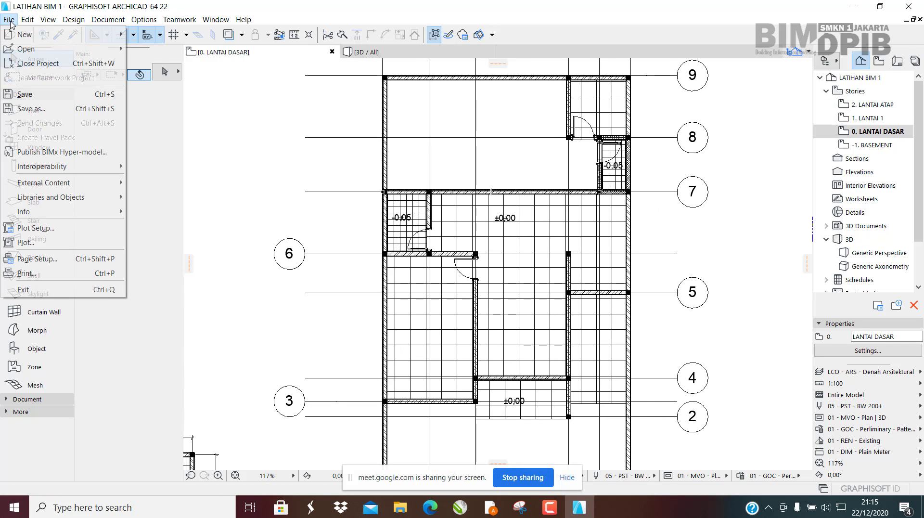
click(28, 94)
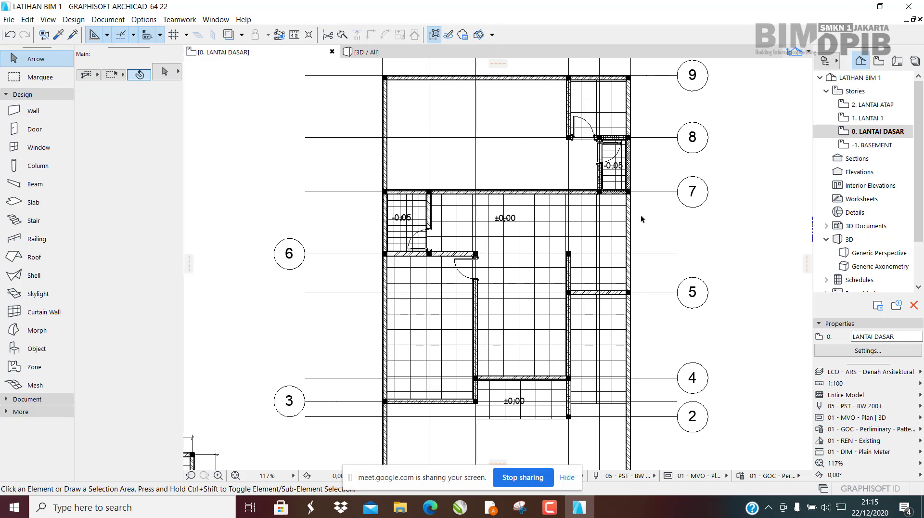
middle_drag(642, 219, 606, 218)
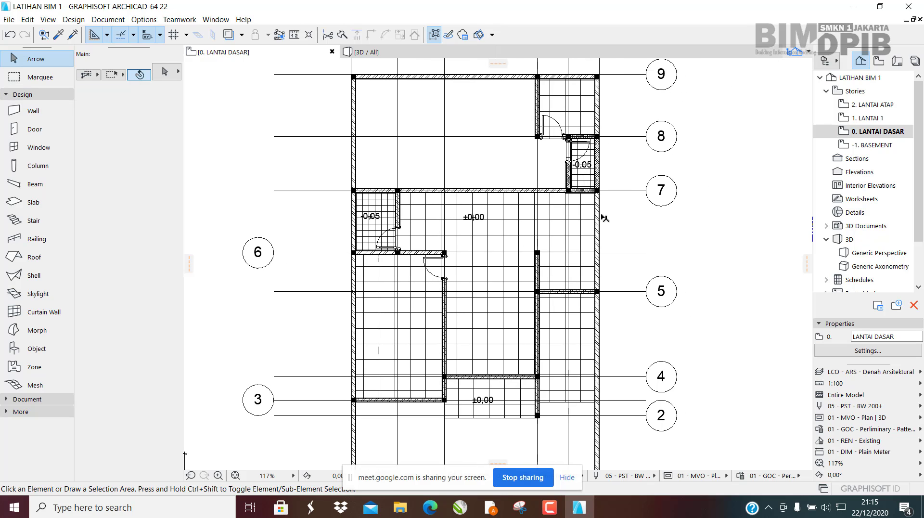
click(907, 8)
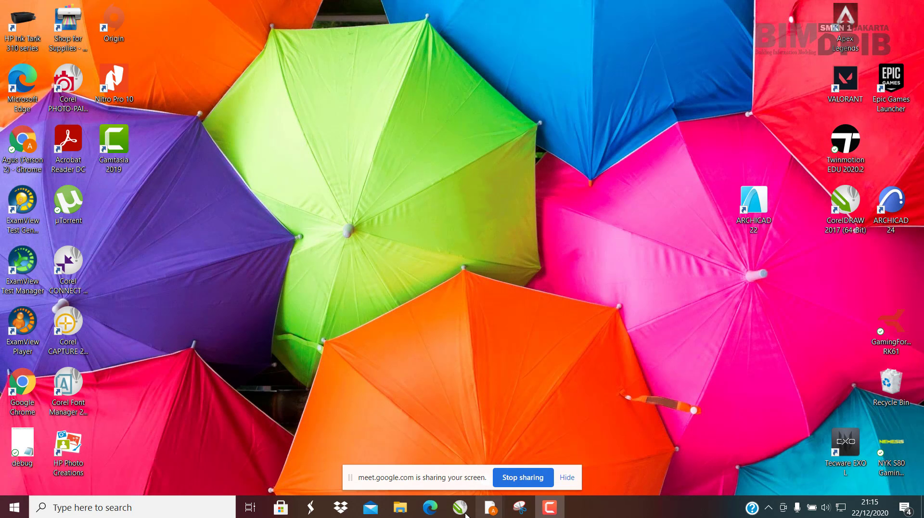
Step: Switch to the Google Meet window and stop sharing the screen with the class
mouse_move(492, 515)
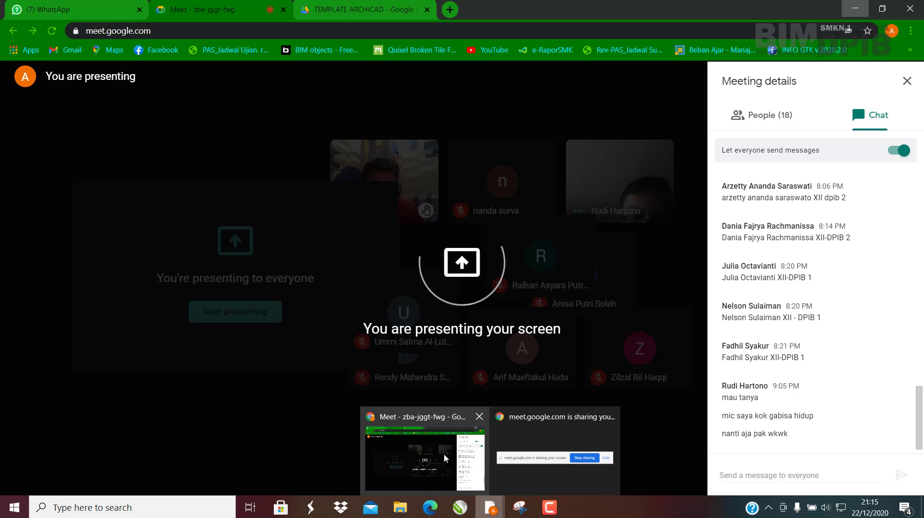
click(446, 458)
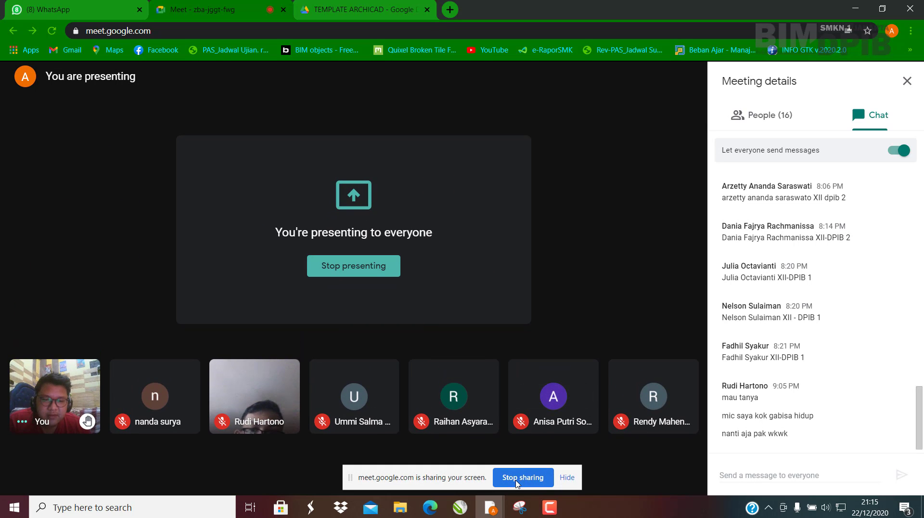
click(518, 479)
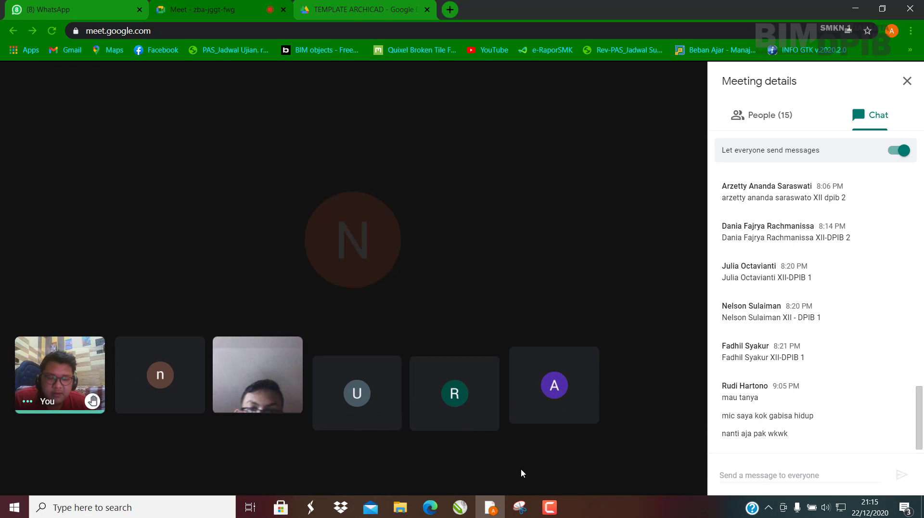